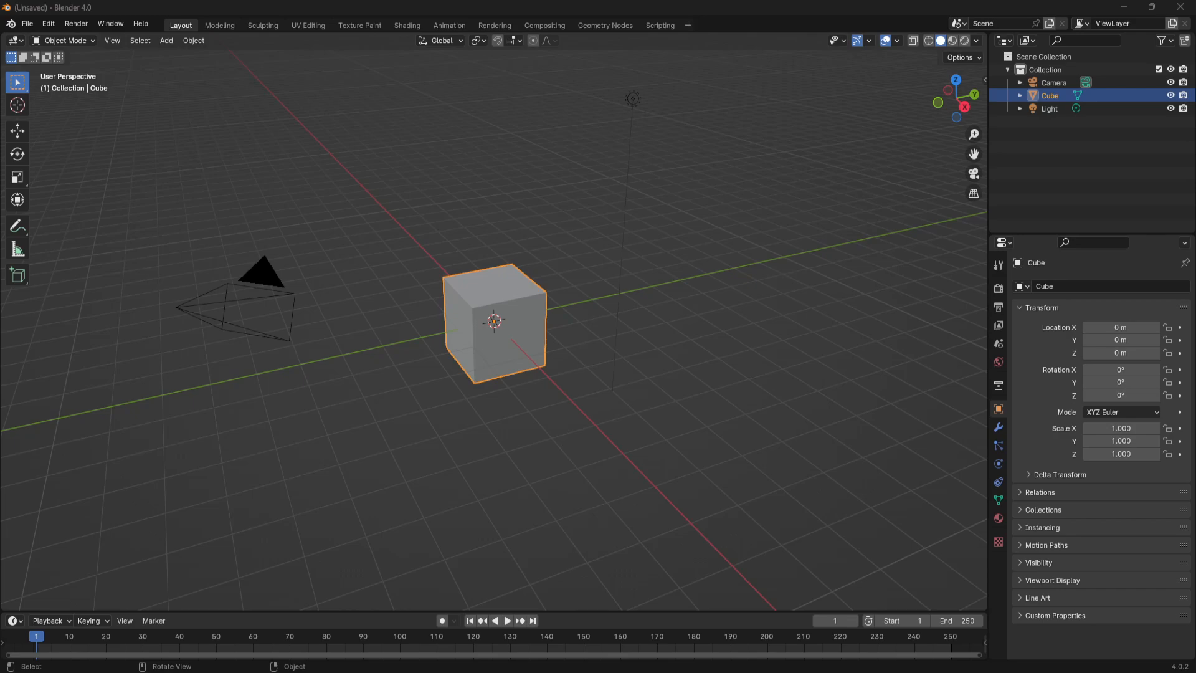
- Delete the default camera, cube and light from the scene
middle_drag(535, 405, 570, 392)
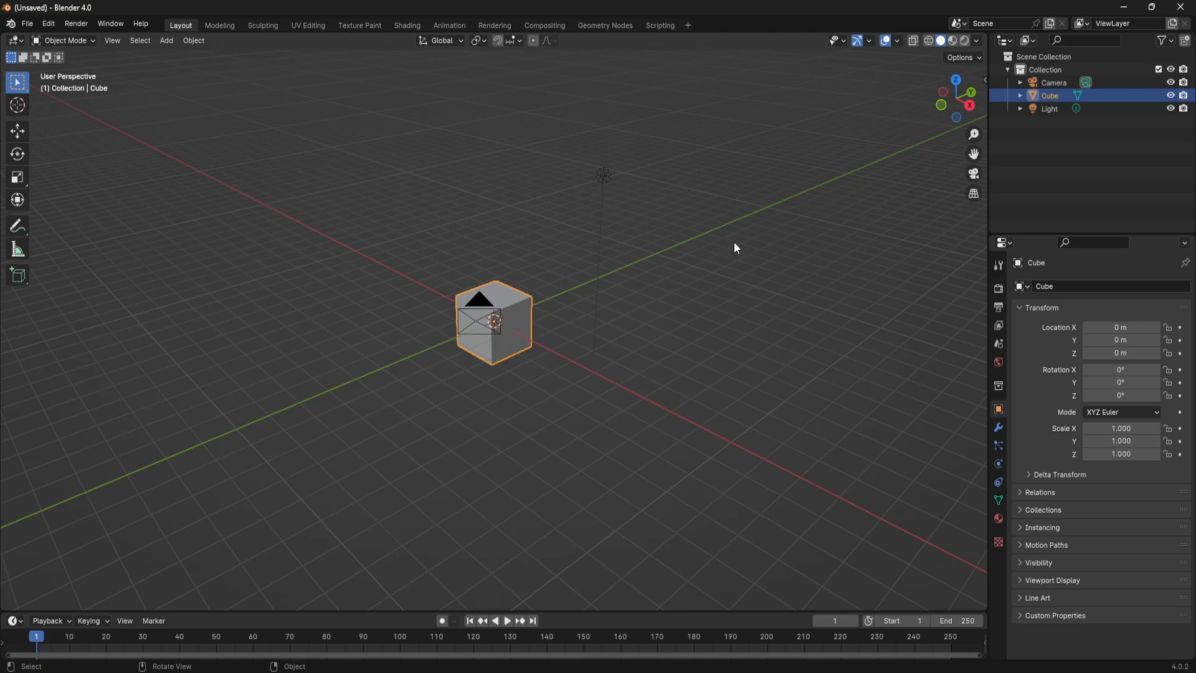
middle_drag(523, 352, 401, 260)
drag(187, 136, 753, 437)
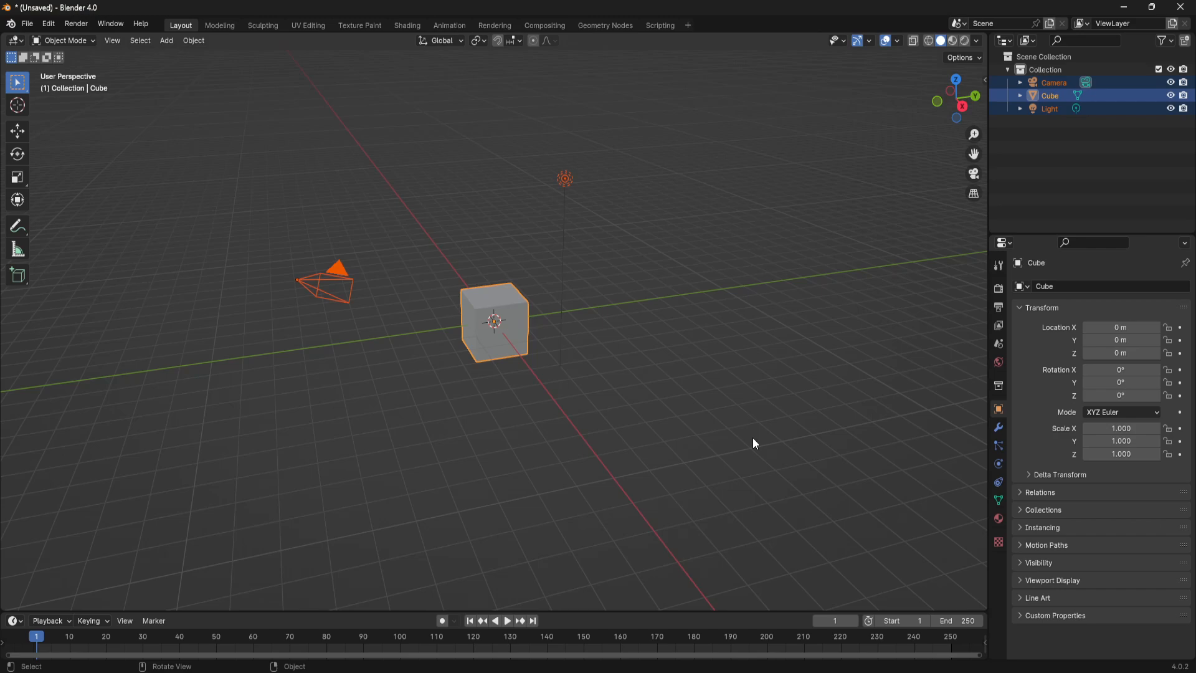
key(Delete)
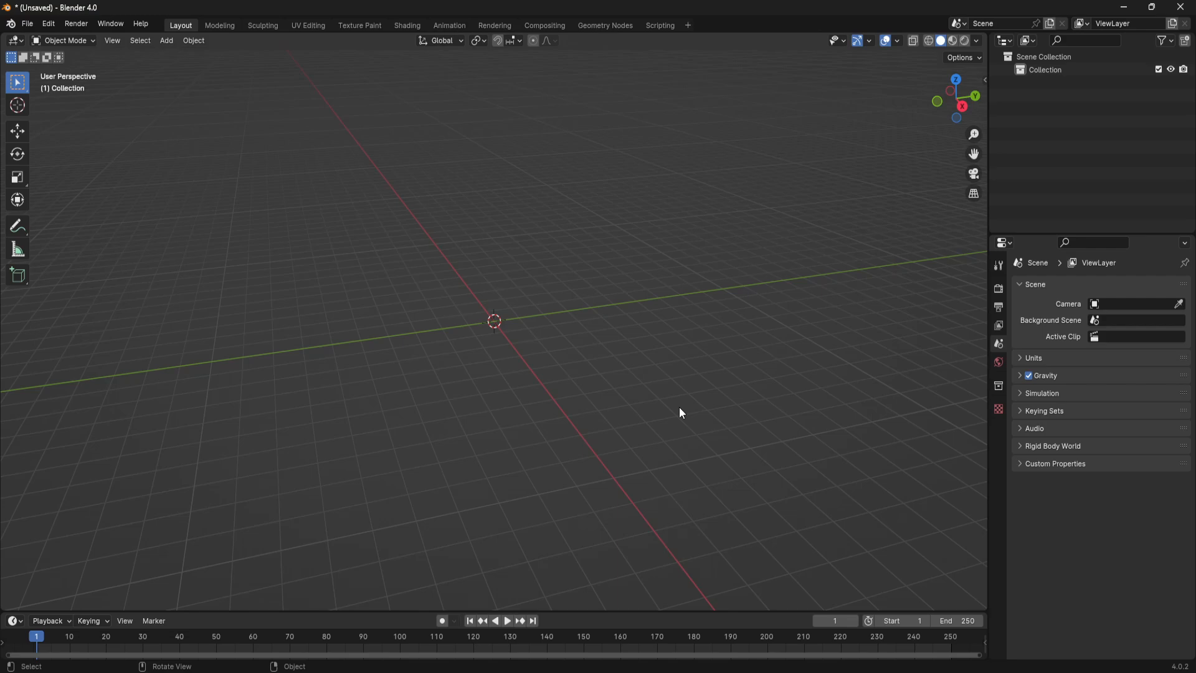
middle_drag(451, 344, 492, 367)
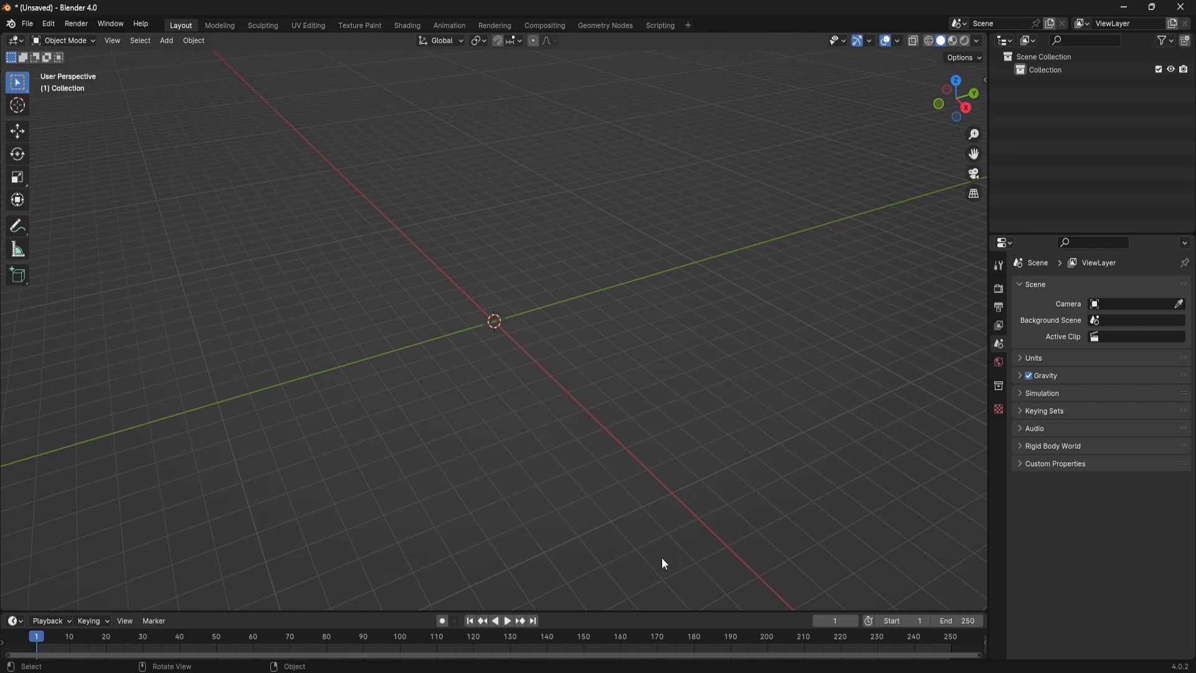
- Switch to Photoshop and look through the open textures sidingBare.png, Wood-1242.jpg and genericBrick.png
mouse_move(747, 663)
click(748, 626)
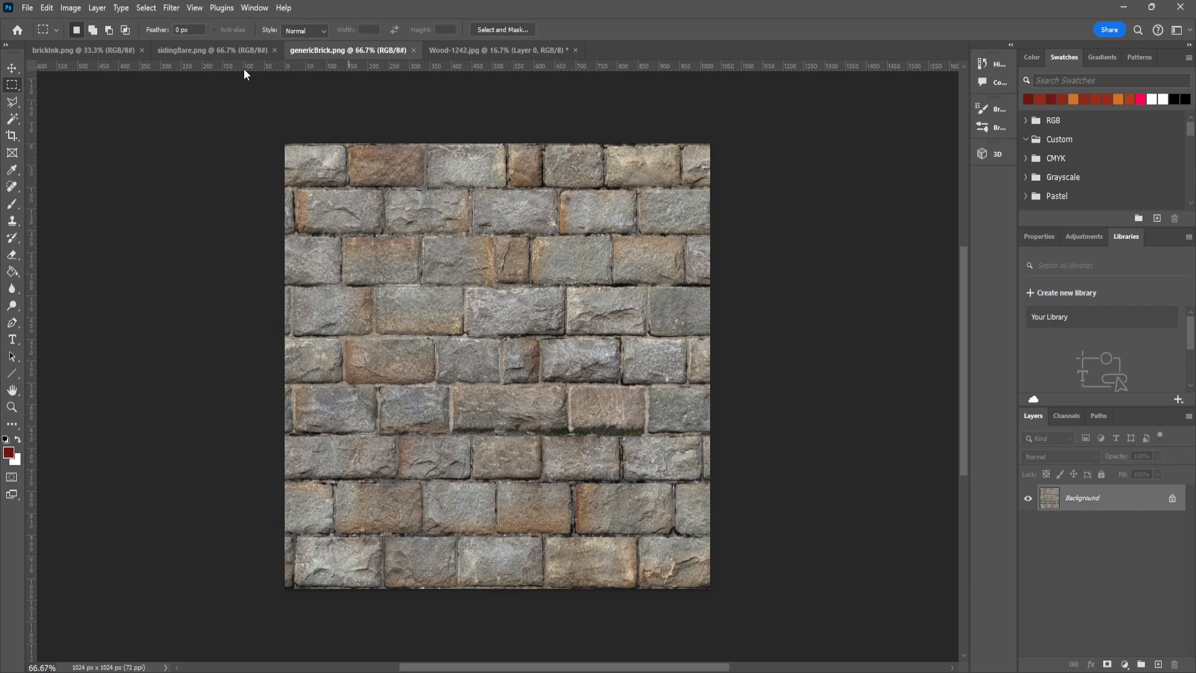
click(205, 51)
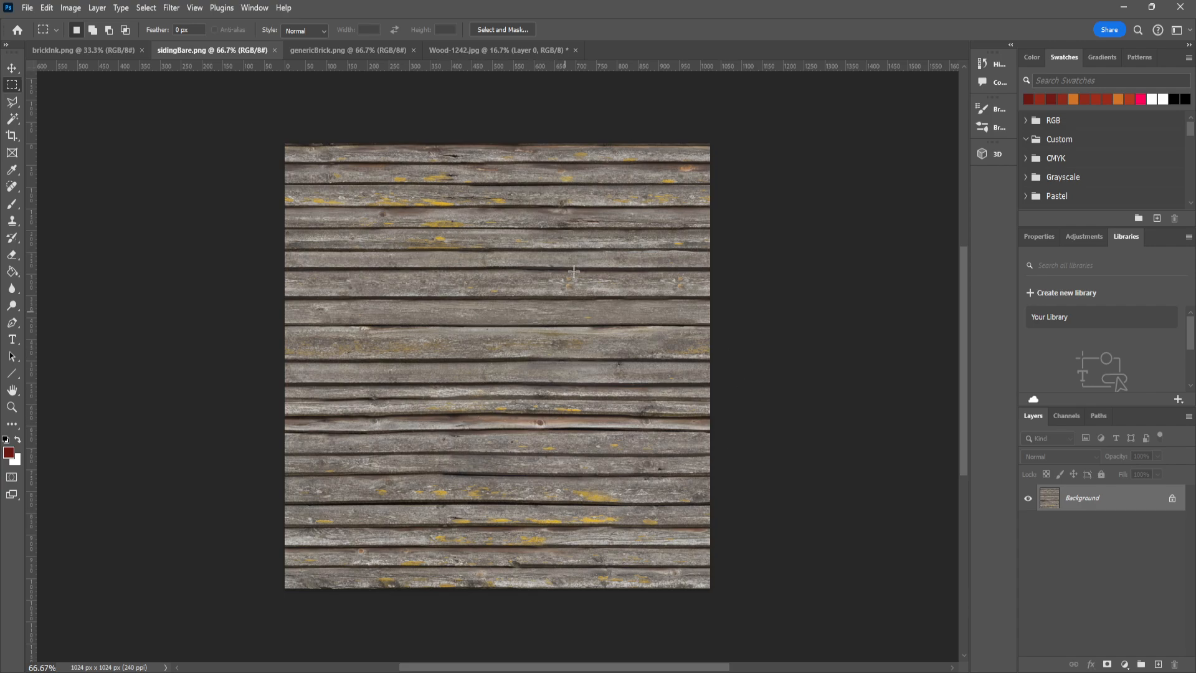
click(466, 51)
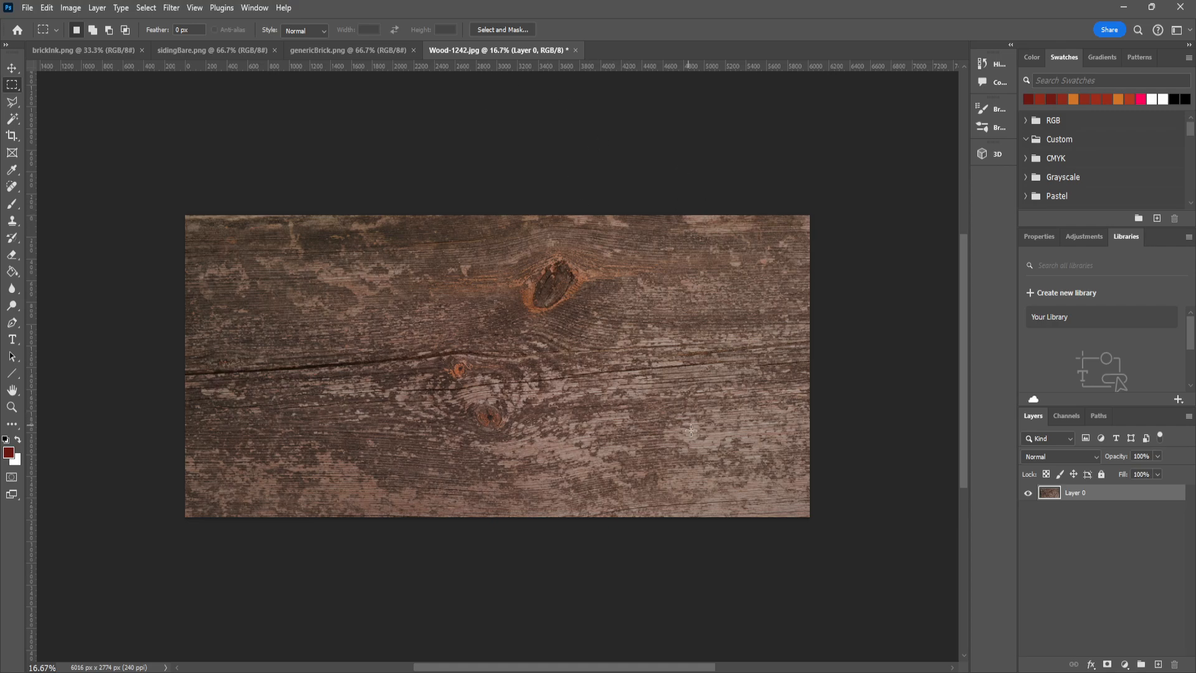
click(369, 50)
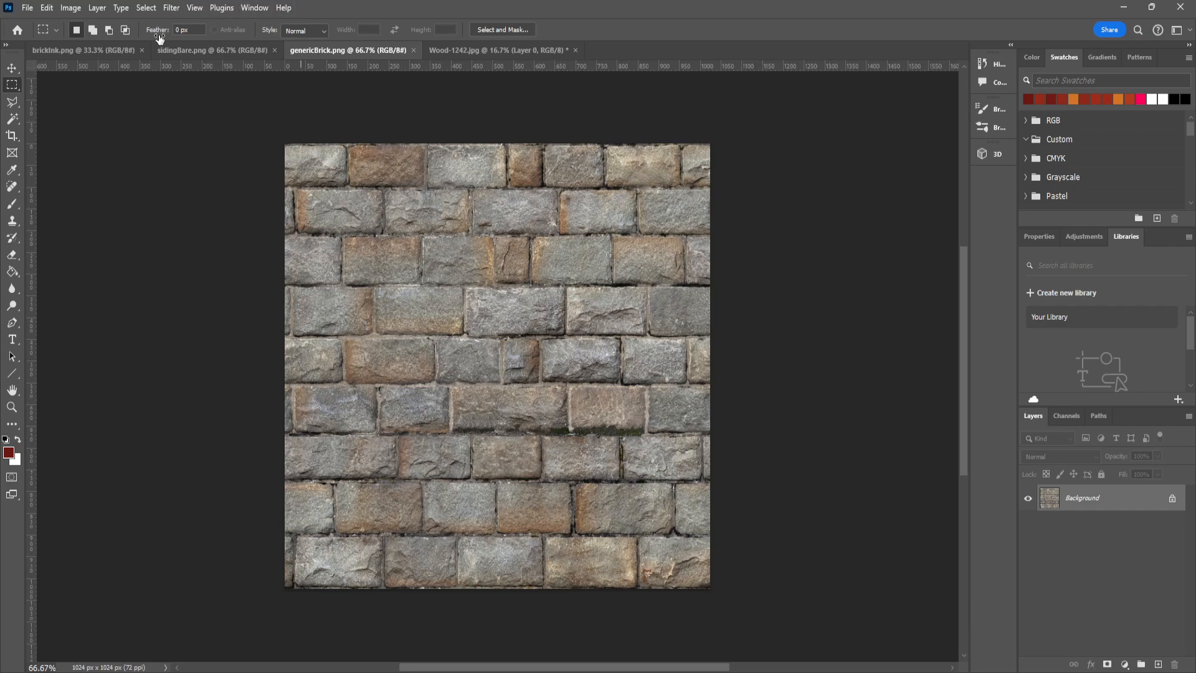
click(444, 50)
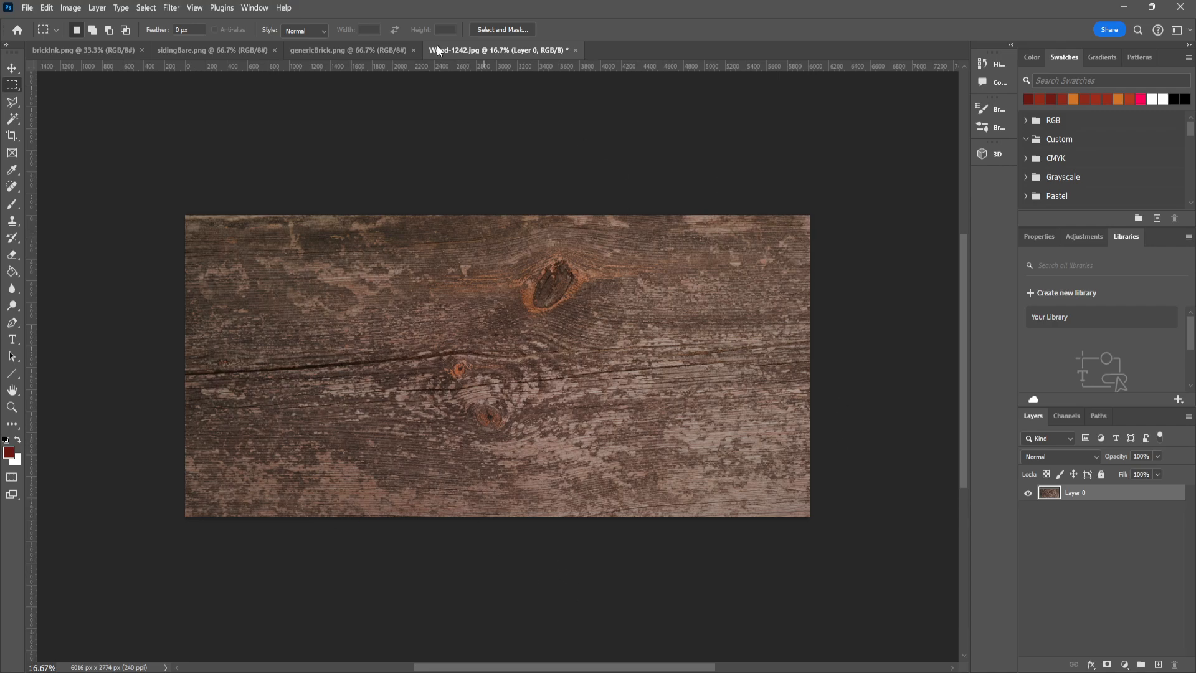
click(377, 49)
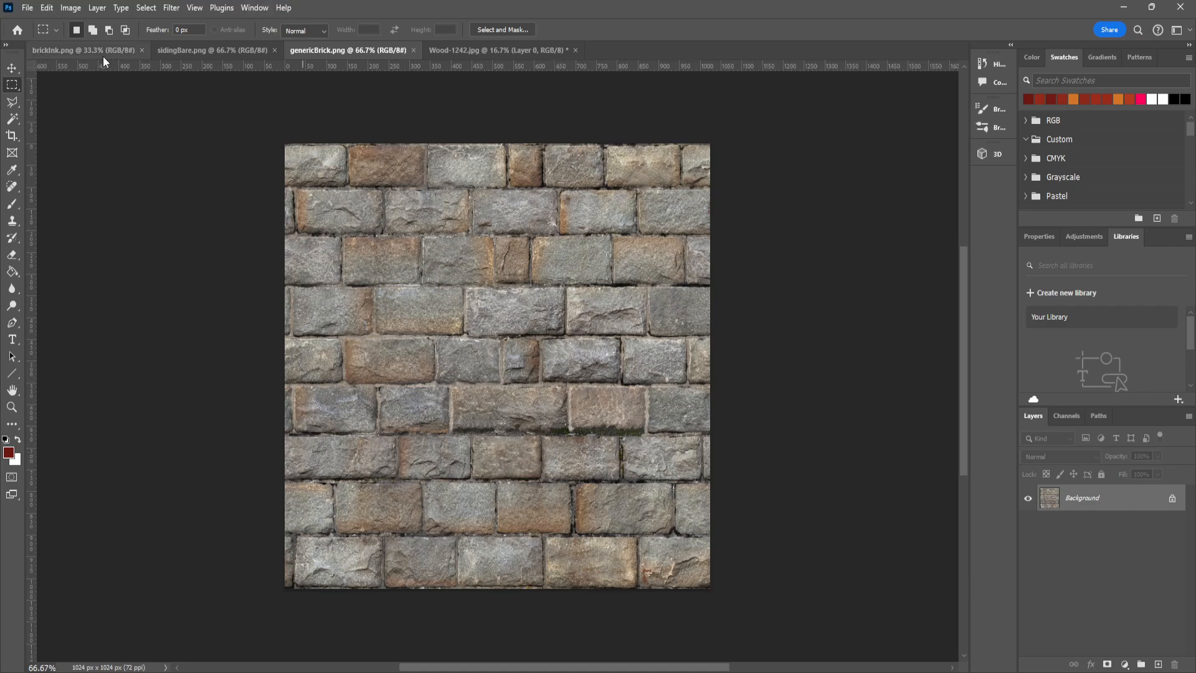
- Check the pixel dimensions of genericBrick.png in the Image Size settings without changing them
click(171, 8)
click(183, 13)
click(192, 9)
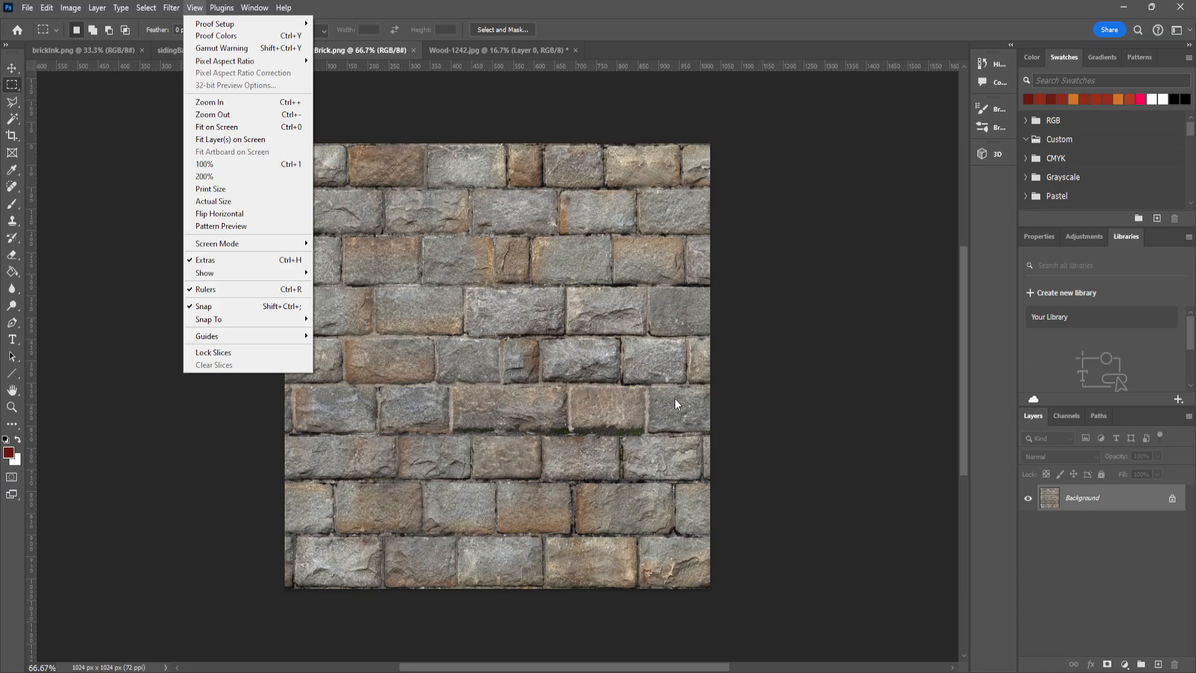
click(827, 320)
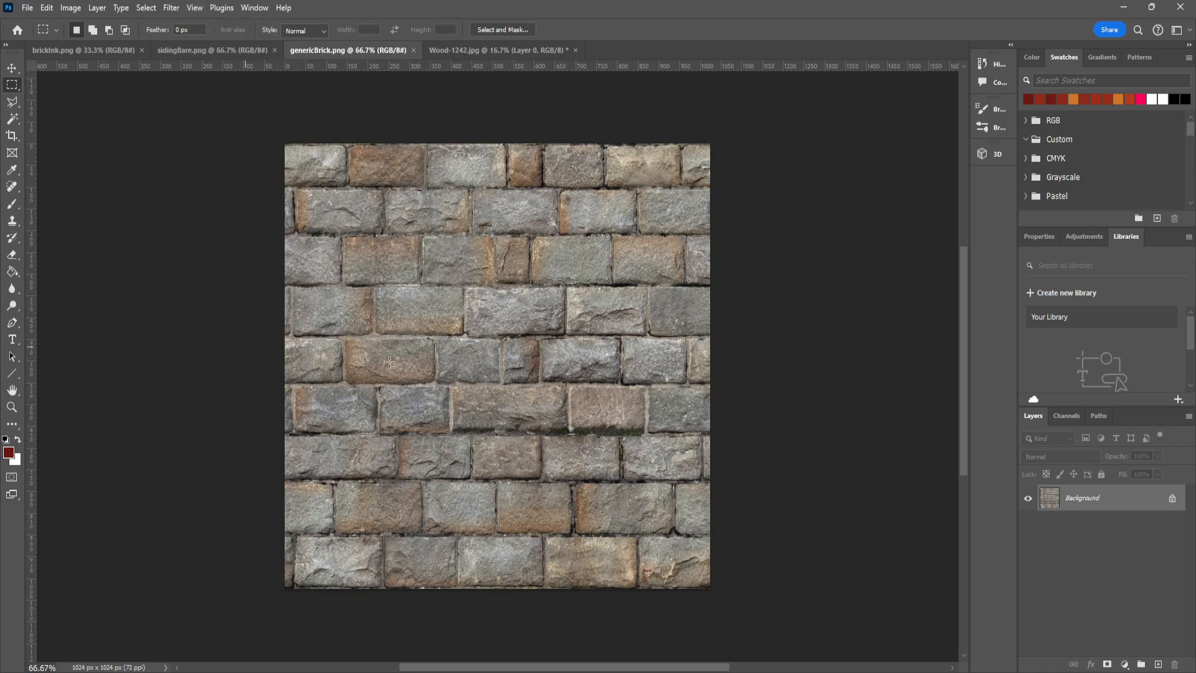
click(48, 10)
mouse_move(71, 8)
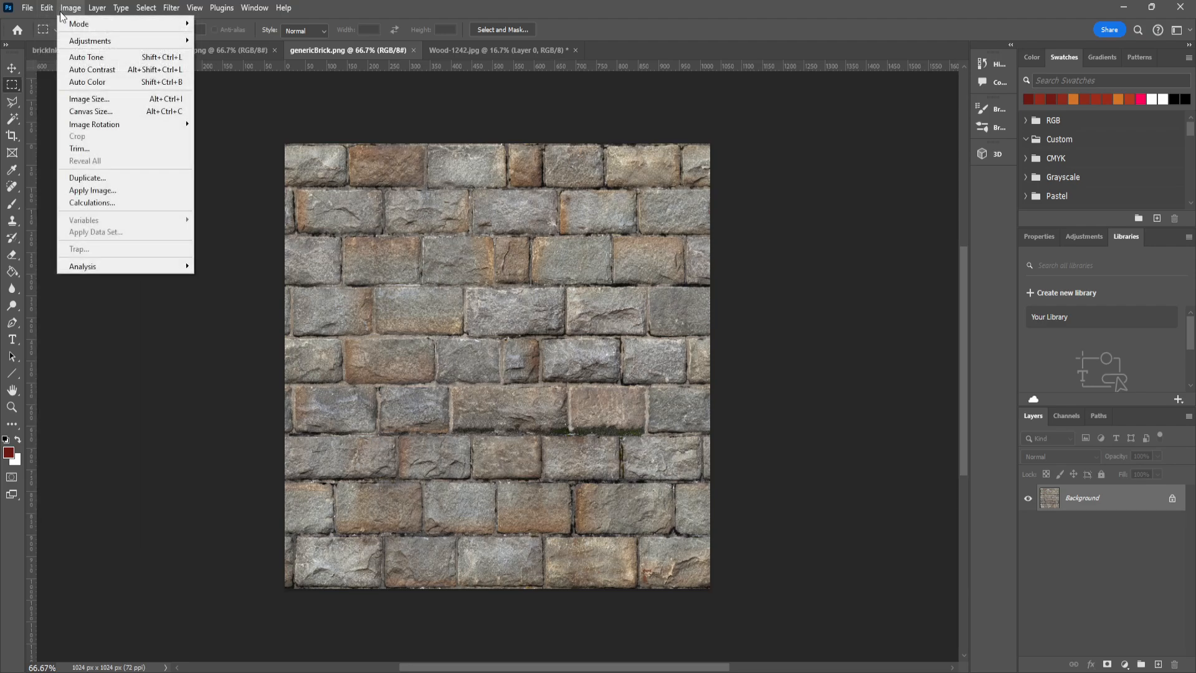
click(89, 100)
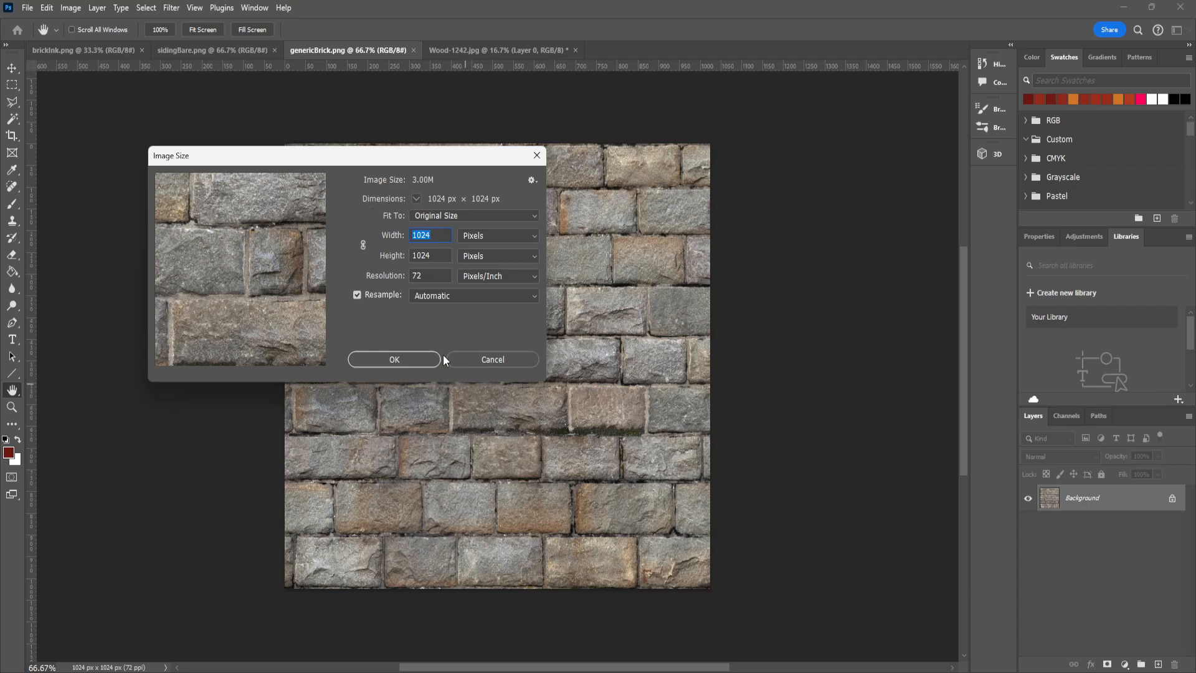
click(424, 358)
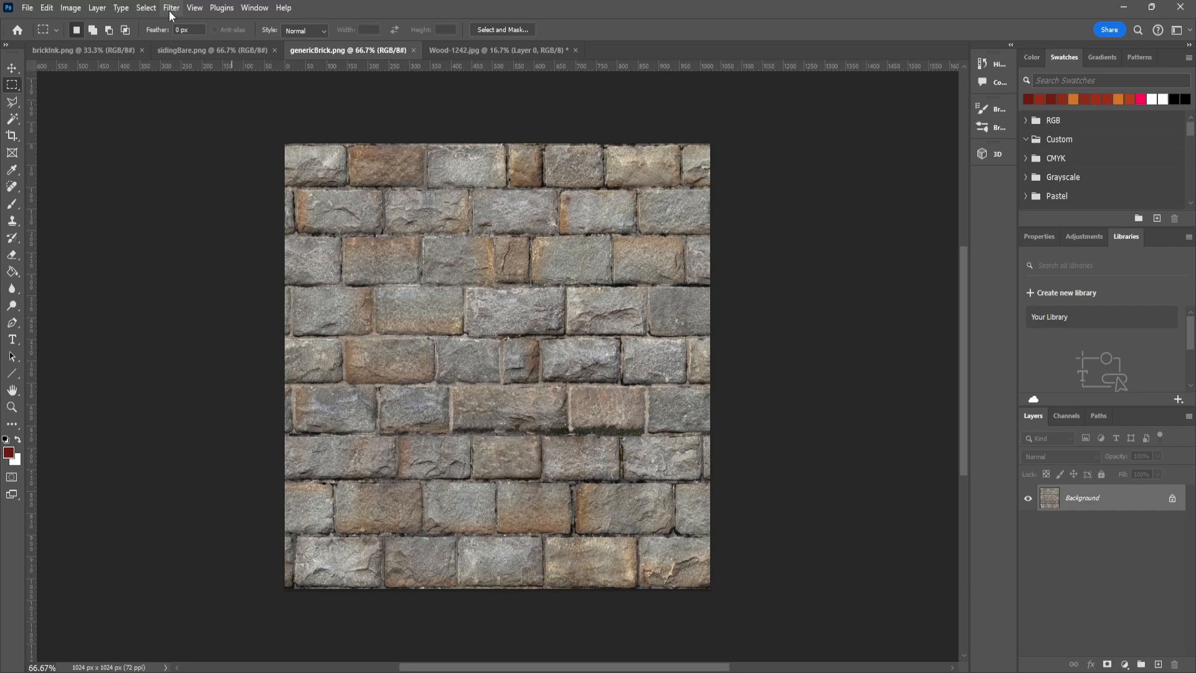
- Preview a wrap-around Offset of +512 pixels horizontally and vertically on genericBrick.png to examine its seams, then cancel it
click(169, 8)
mouse_move(208, 279)
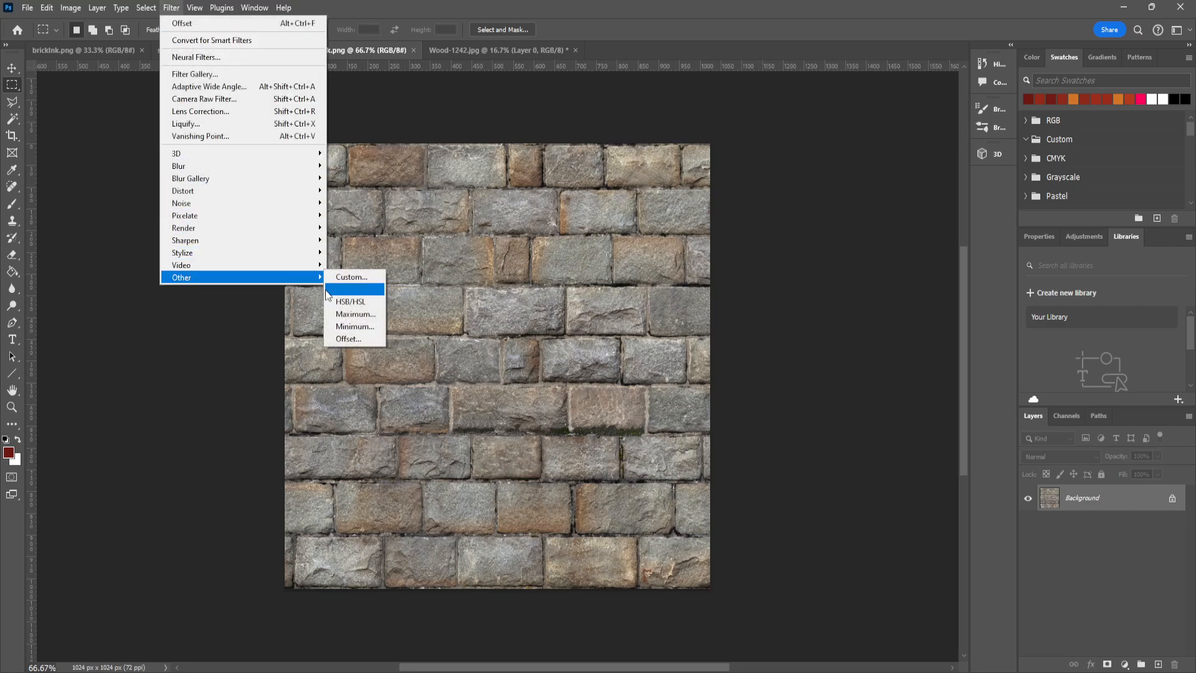
click(351, 338)
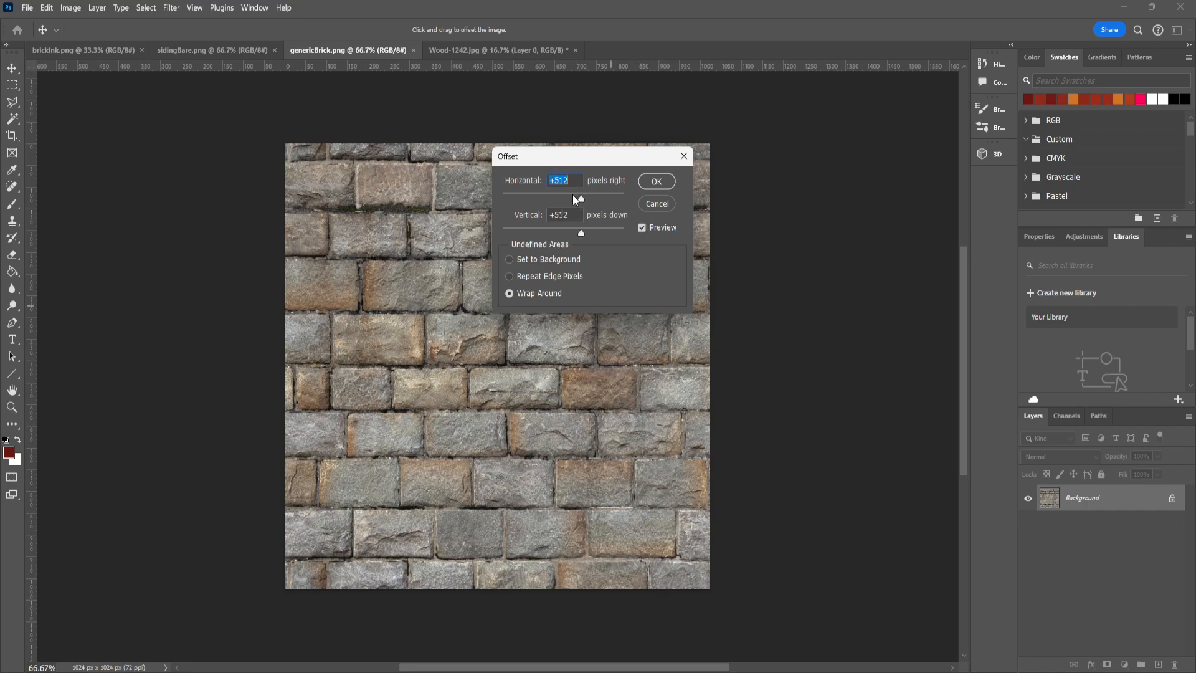
drag(578, 159, 835, 189)
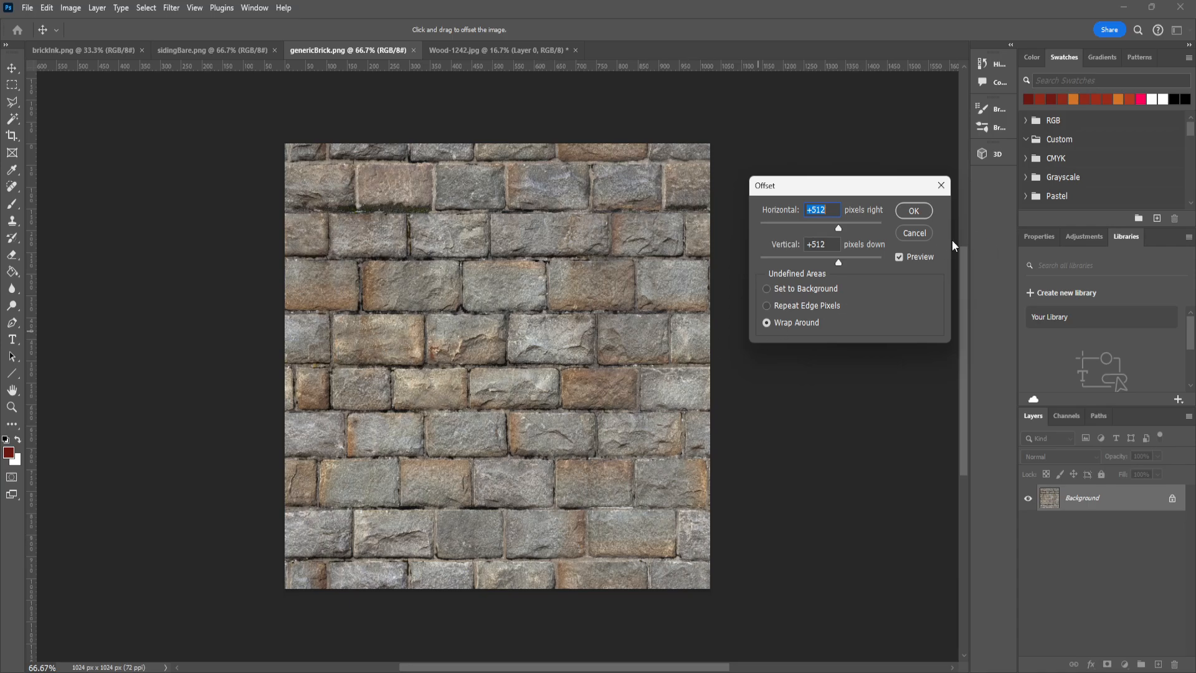
click(915, 232)
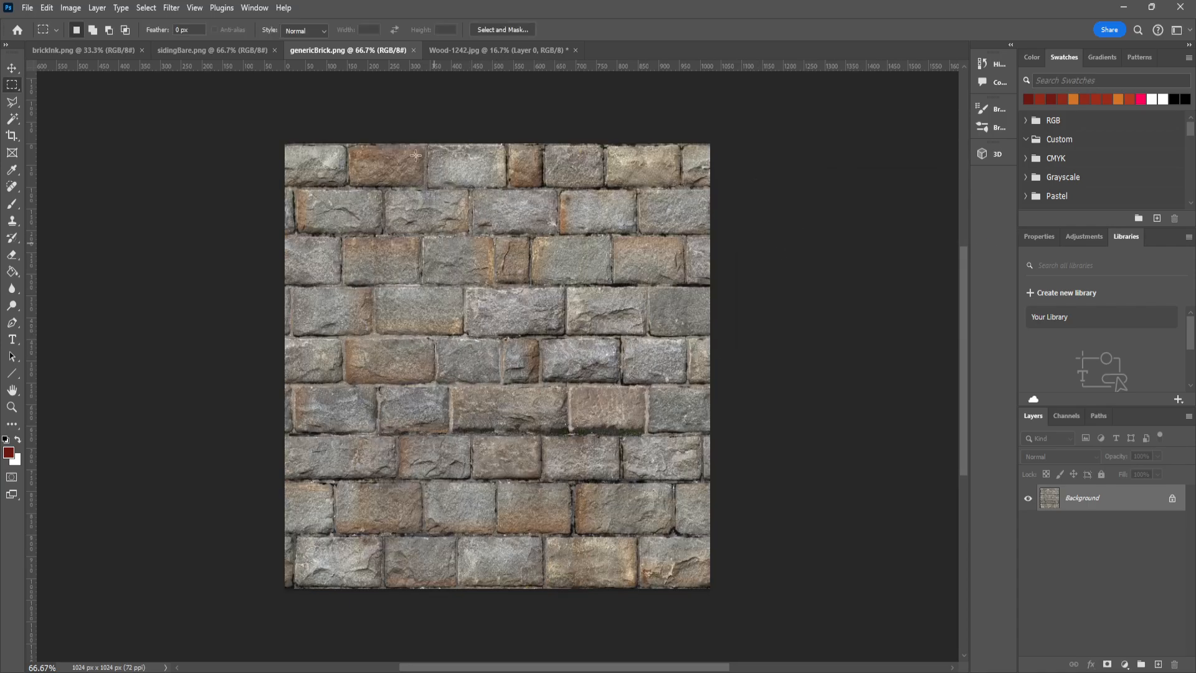
- Compare the sidingBare.png and genericBrick.png textures with the Wood-1242.jpg image
click(212, 50)
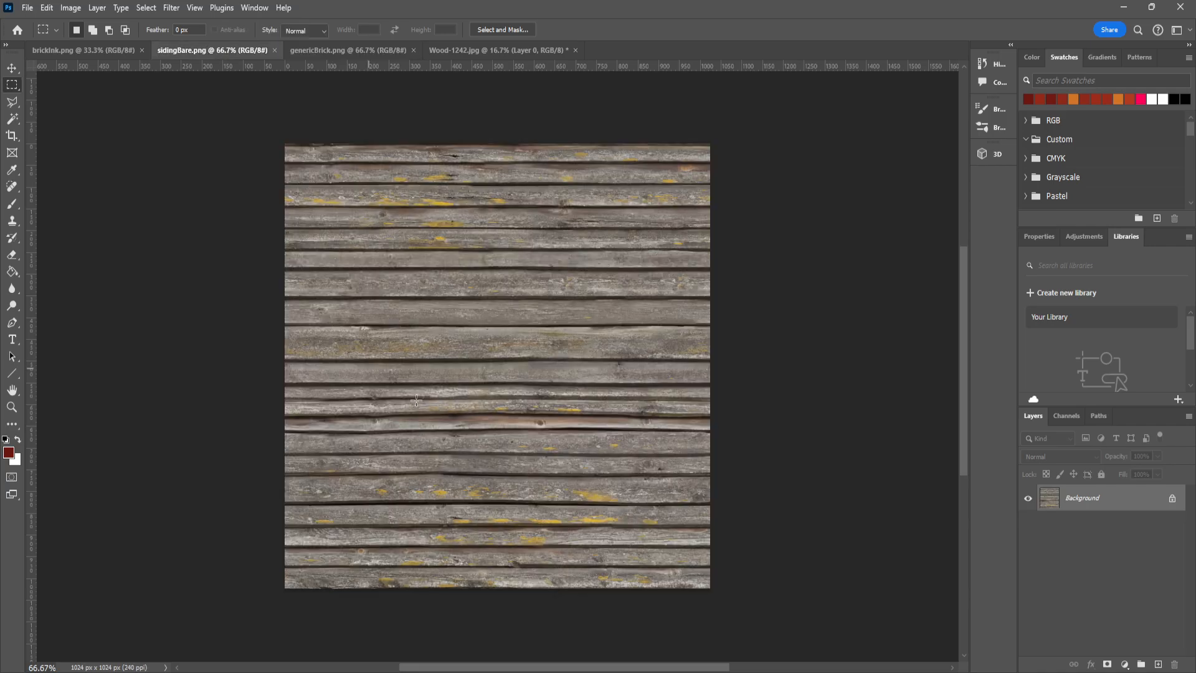
click(354, 49)
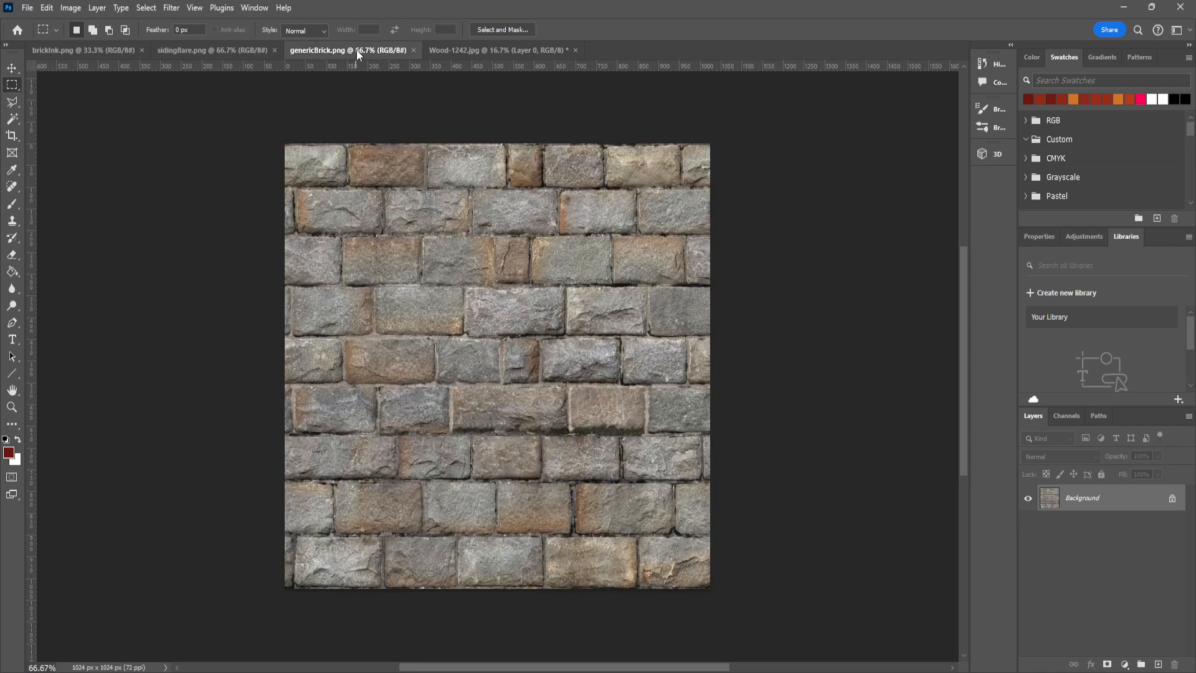
click(505, 54)
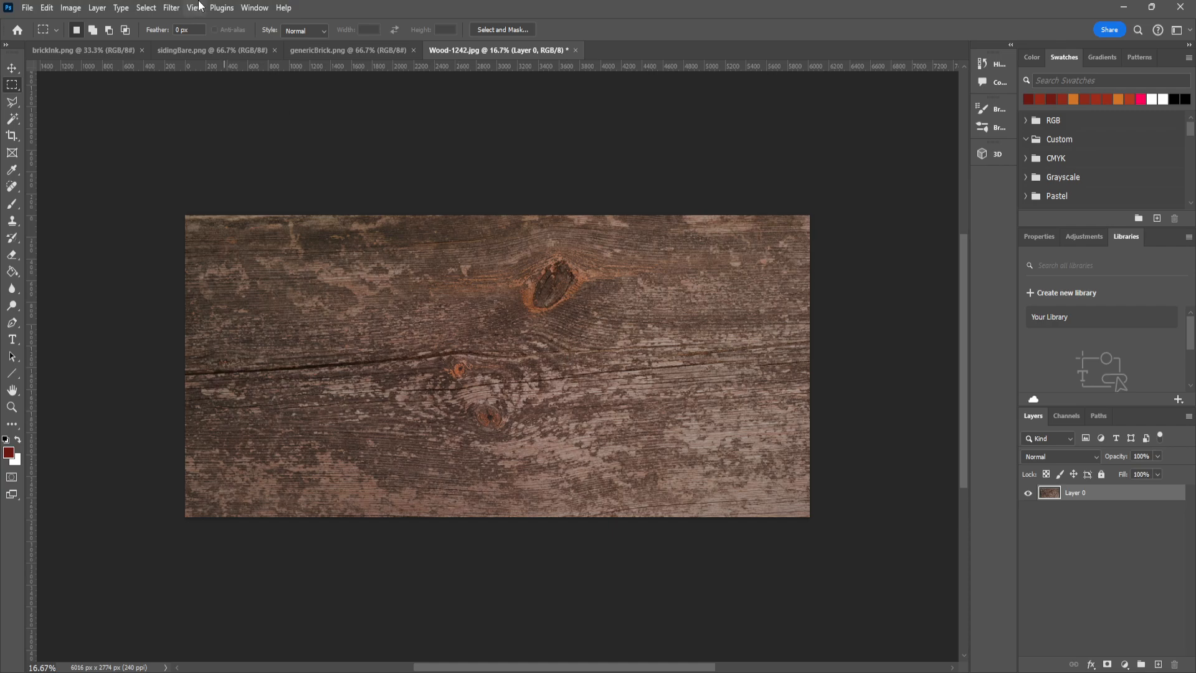
- Resize Wood-1242.jpg to 1024 pixels wide and 512 pixels high
click(70, 8)
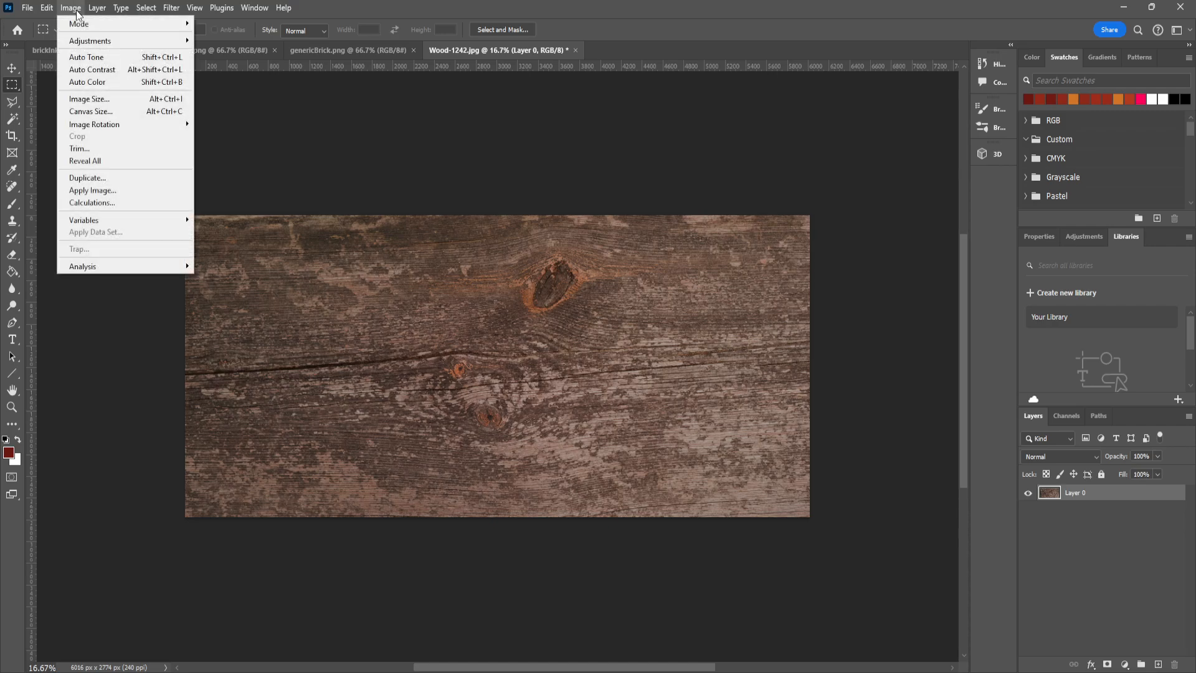
click(123, 99)
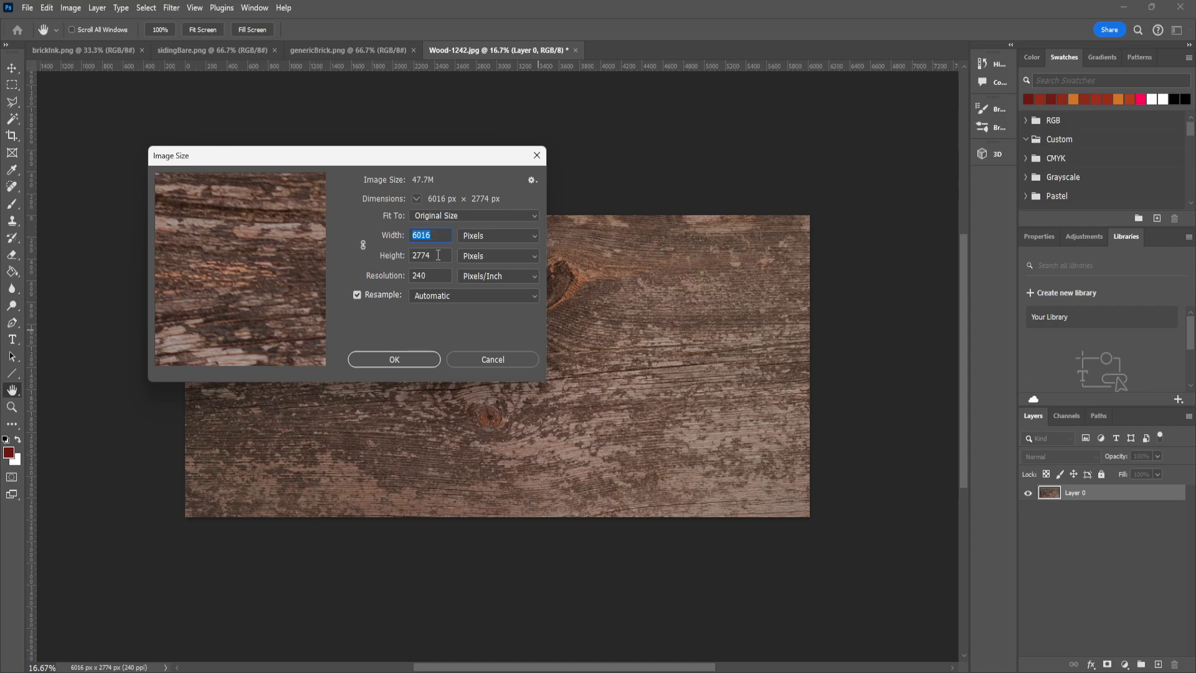
click(438, 255)
key(shift+Tab)
text(1024)
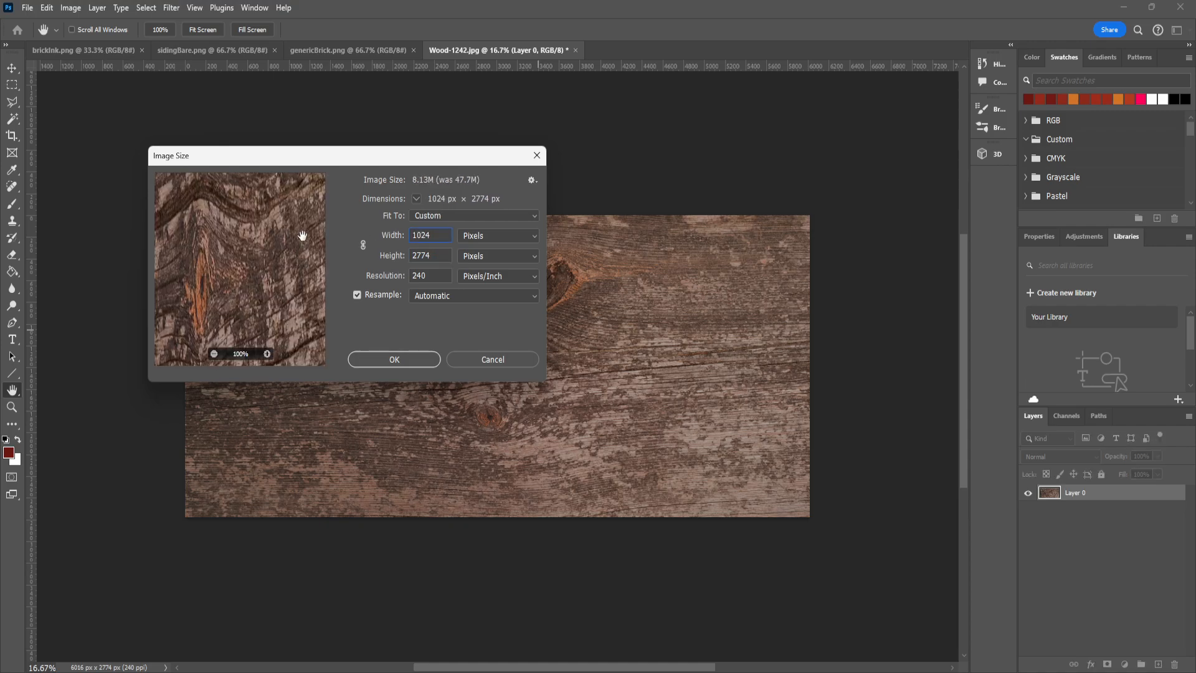
key(Tab)
text(512)
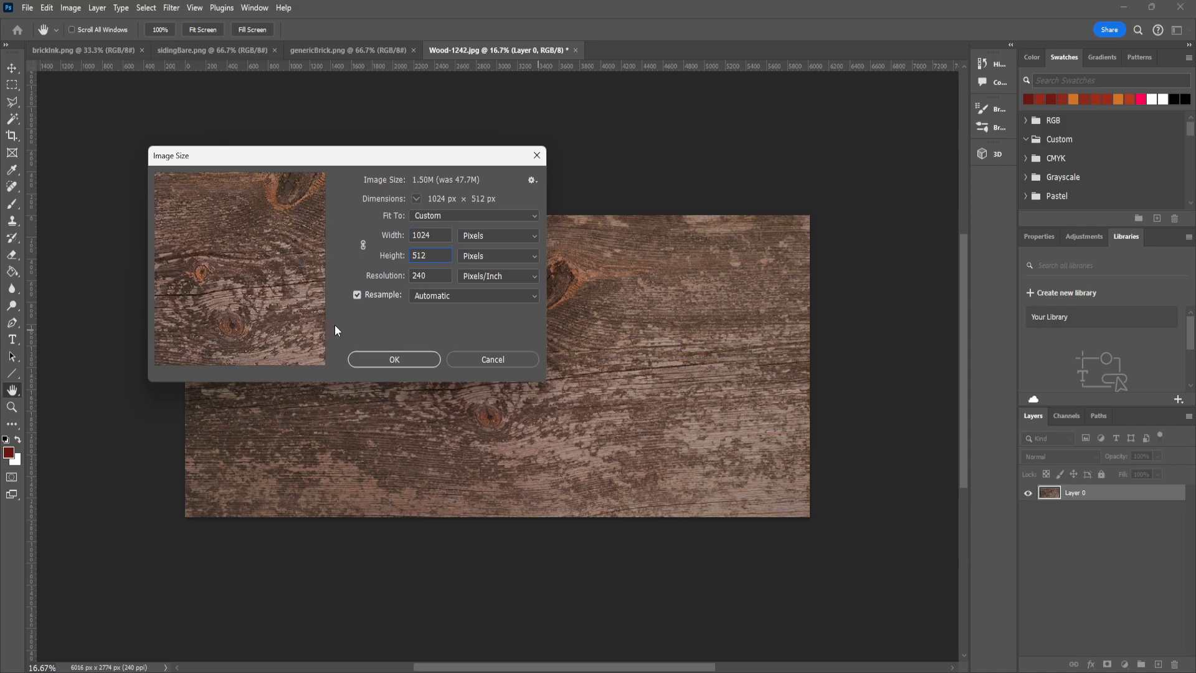
mouse_move(751, 671)
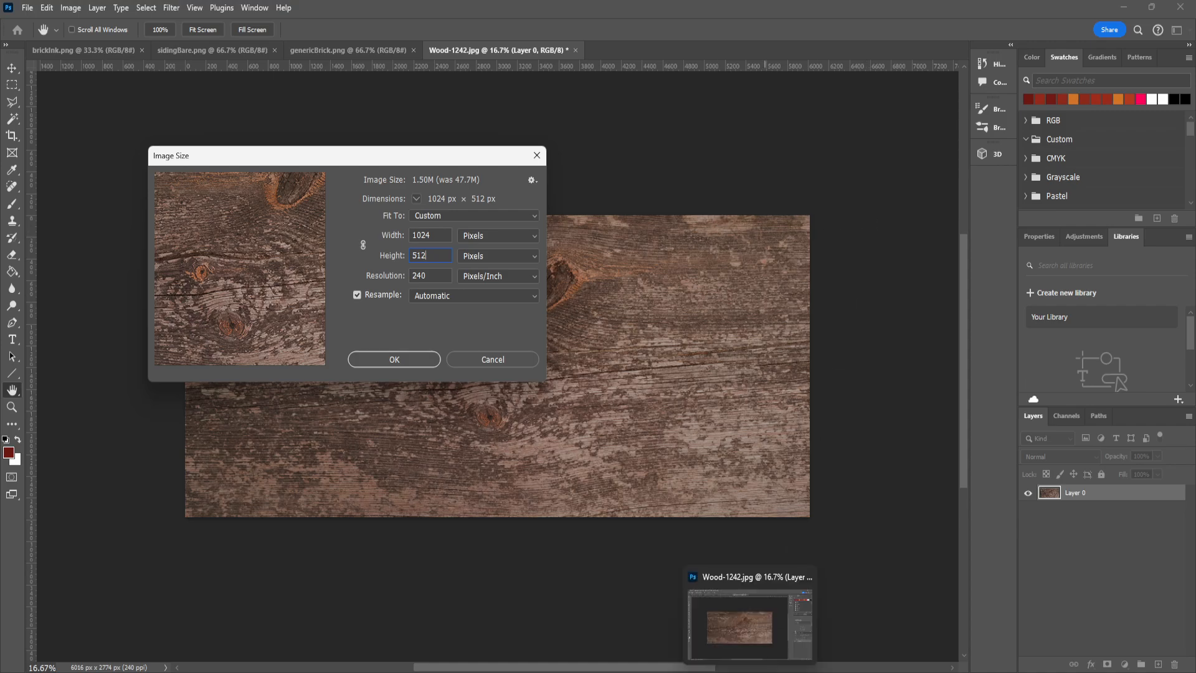
click(399, 359)
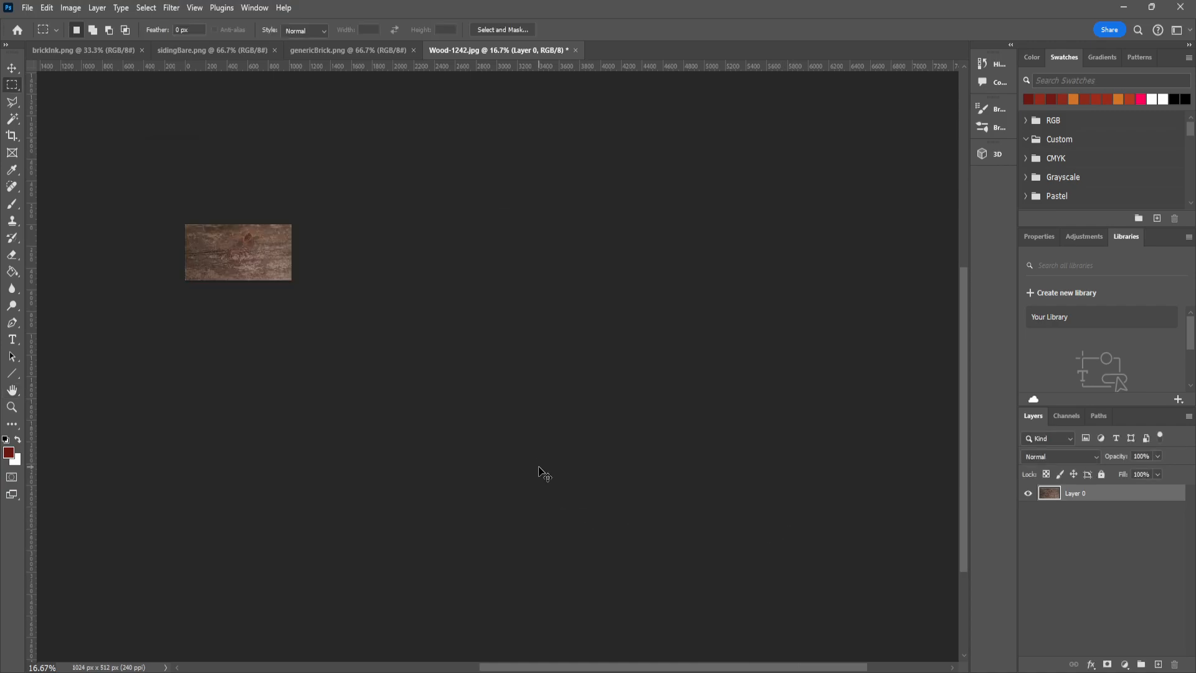
- Apply the Offset filter to the wood image with +512 pixels horizontal, 256 pixels vertical and Wrap Around
key(ctrl+plus)
key(ctrl+plus)
key(ctrl+plus)
drag(272, 347, 603, 478)
key(ctrl+plus)
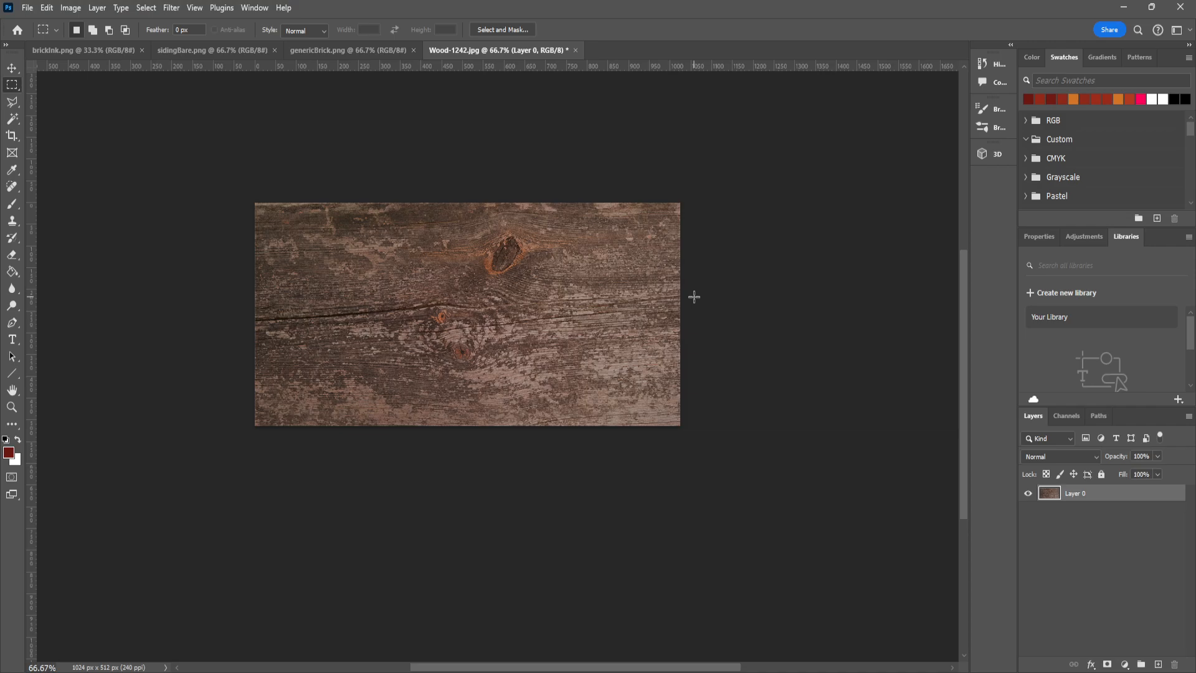
click(172, 9)
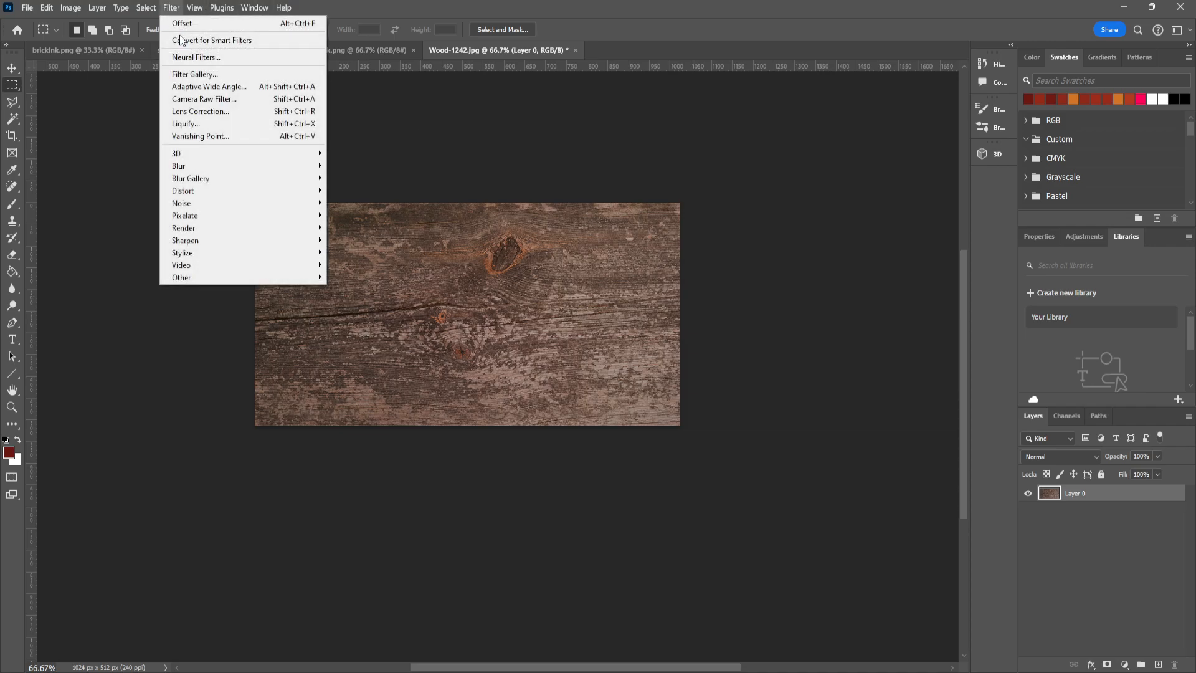
mouse_move(212, 278)
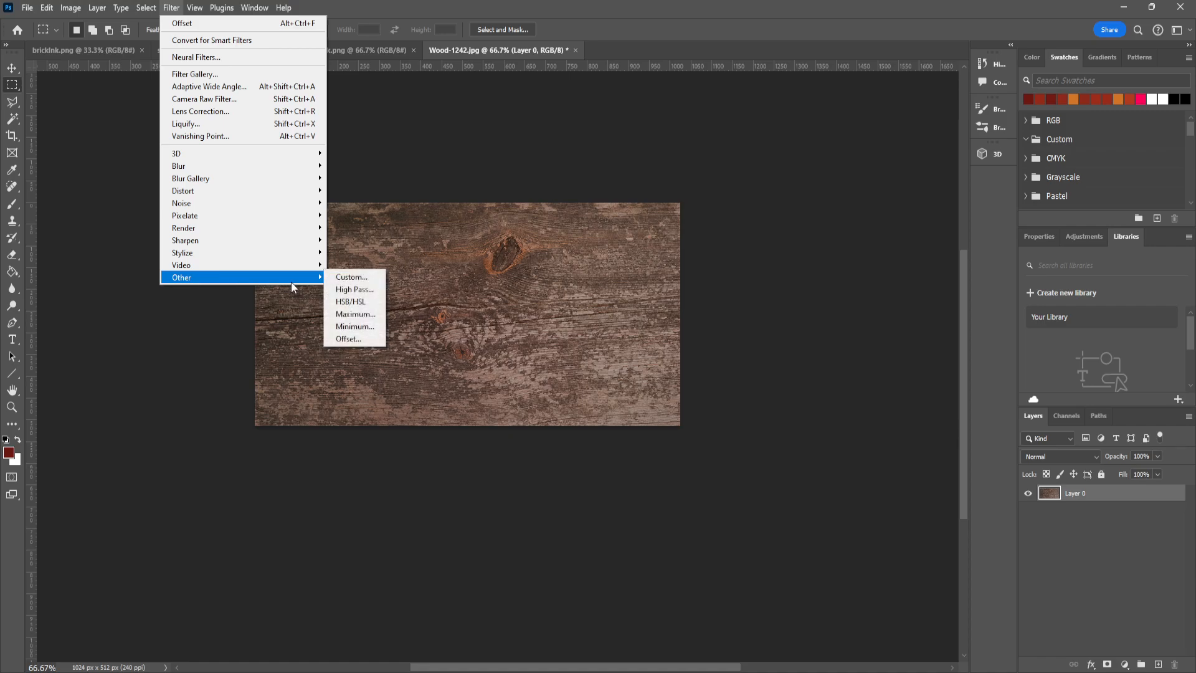
click(381, 339)
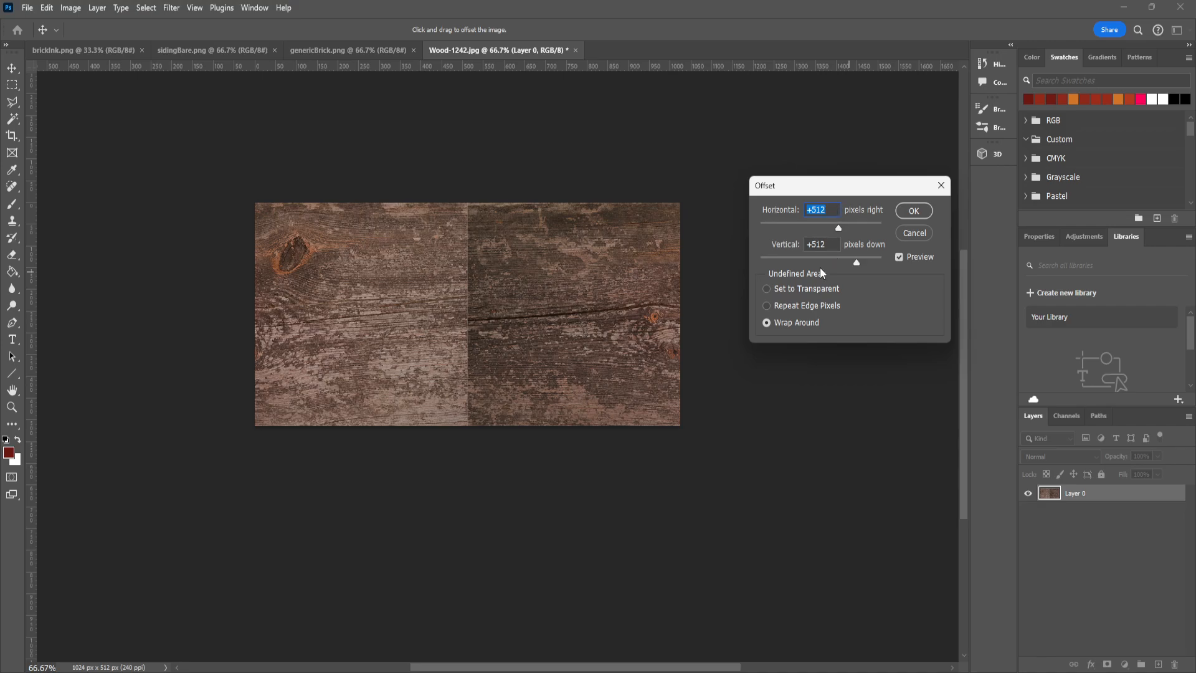
key(Tab)
text(256)
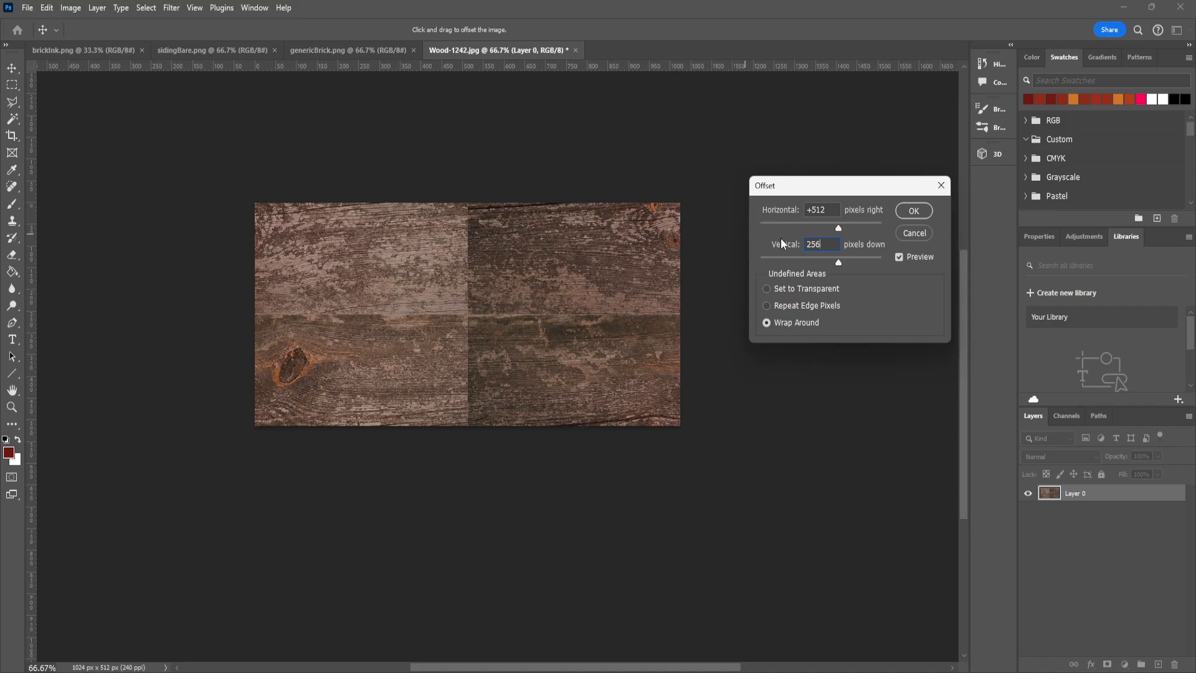
click(913, 211)
- Paint over the vertical and horizontal centre seams of the wood image with the Spot Healing Brush to blend them
key(m)
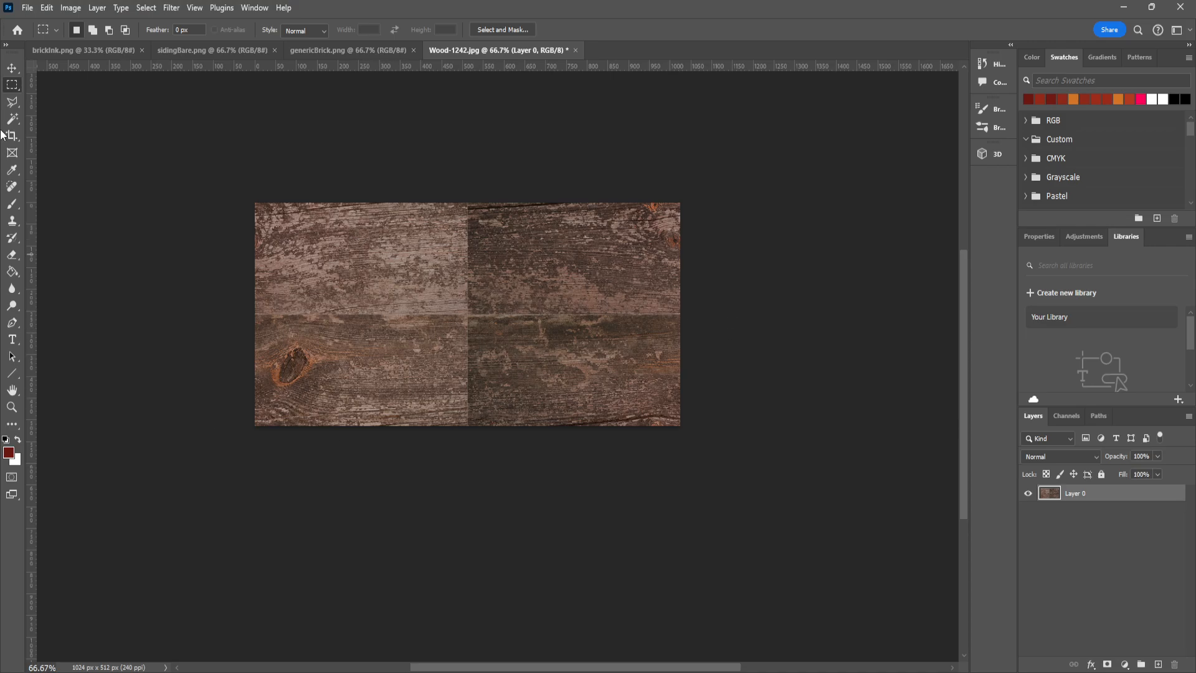
click(10, 257)
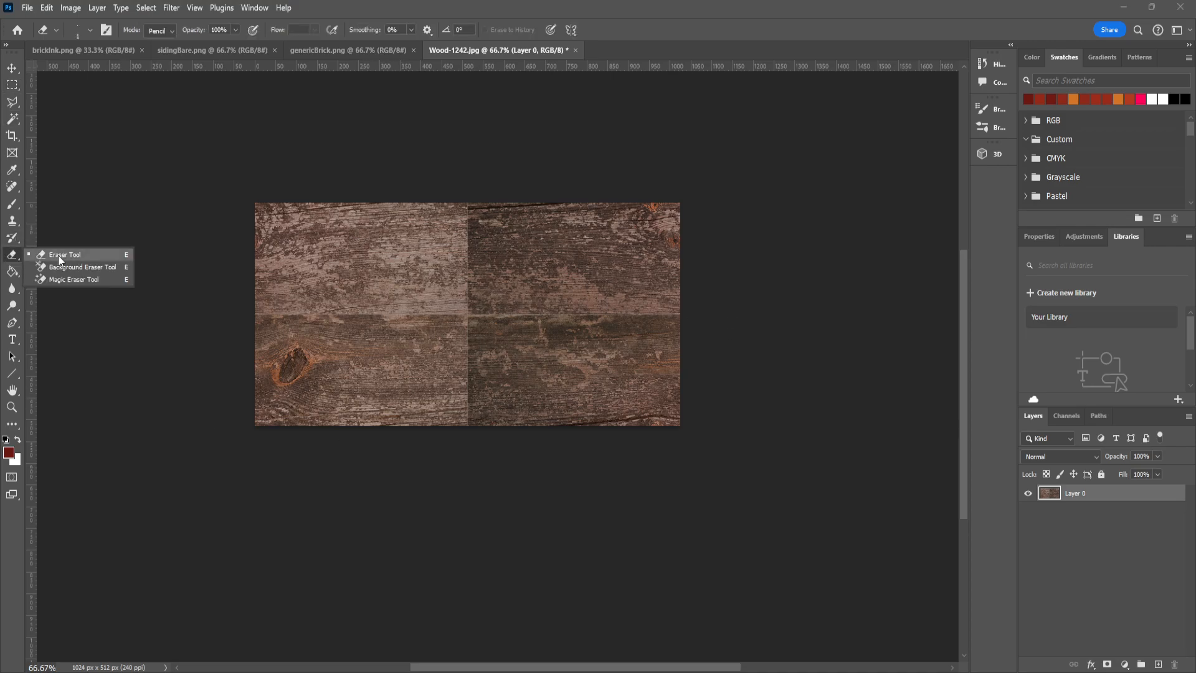
click(13, 208)
click(13, 210)
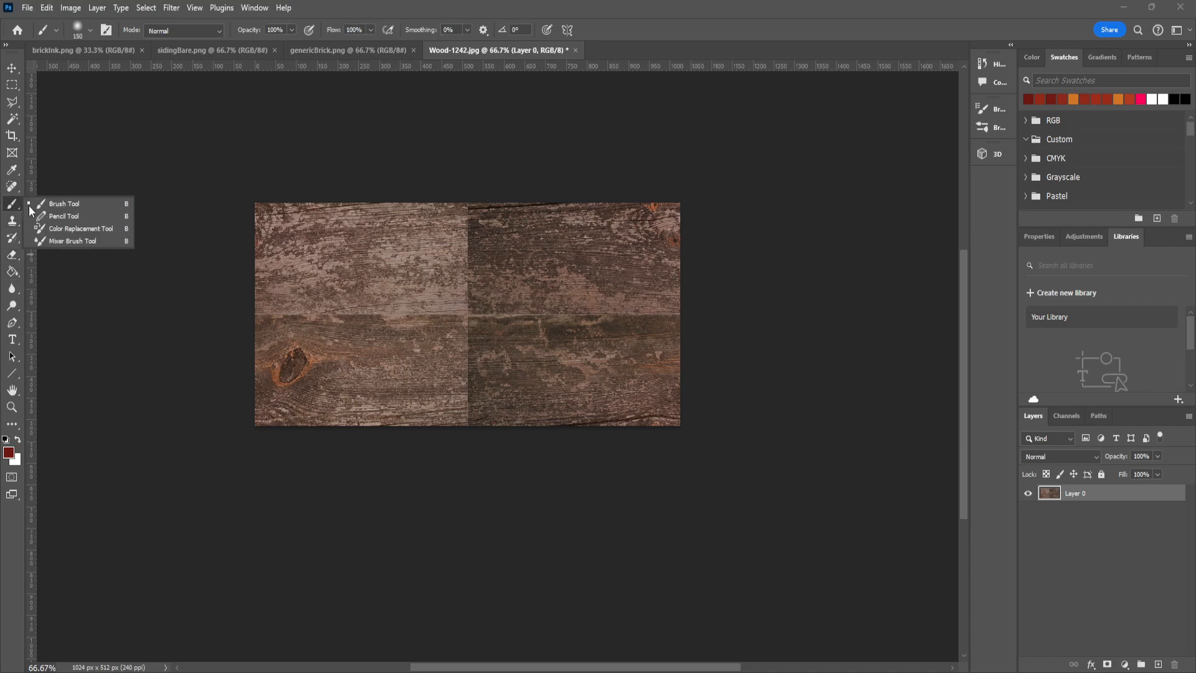
click(7, 190)
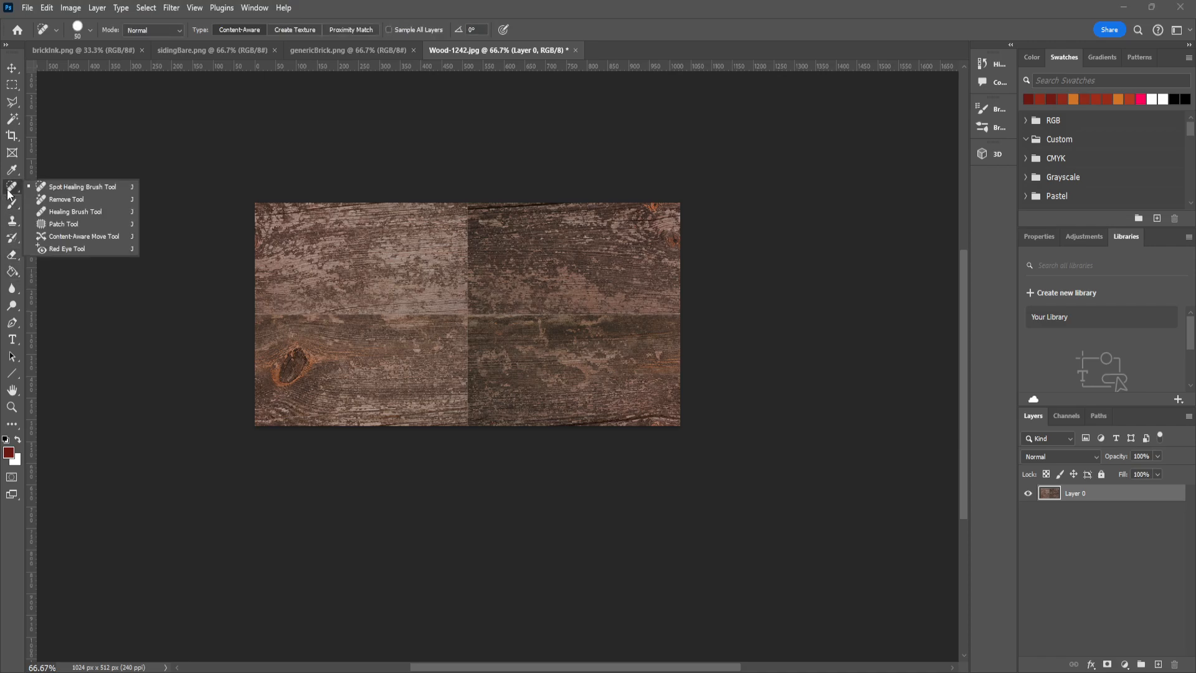
click(61, 188)
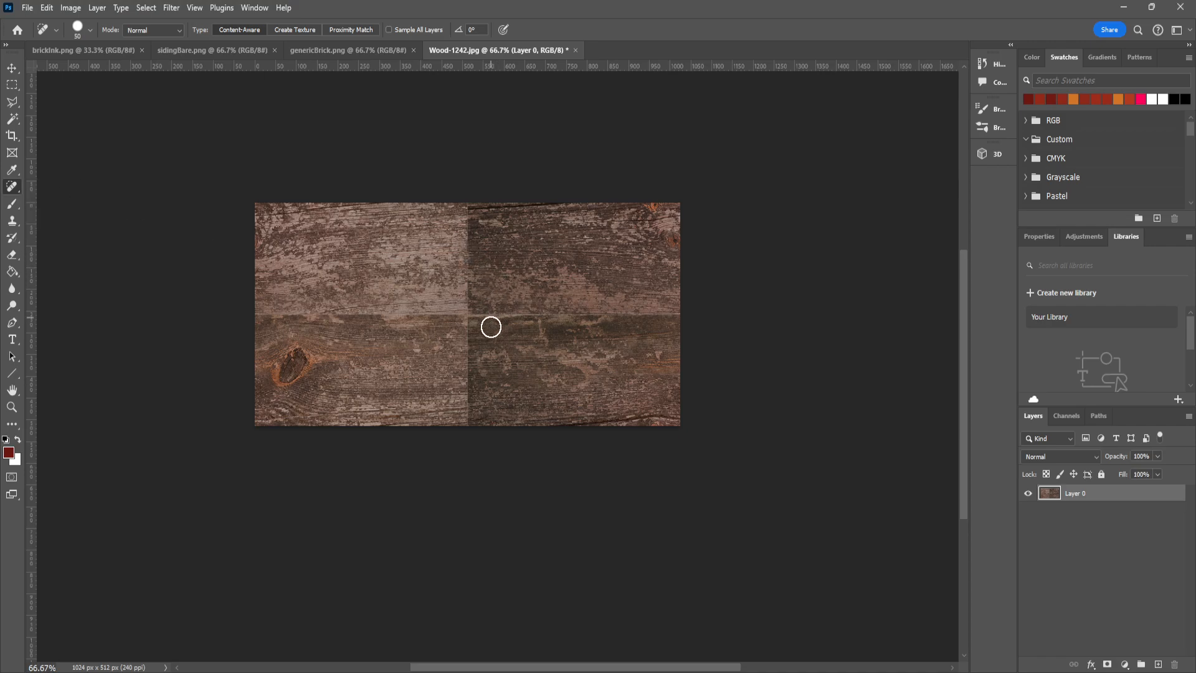
drag(465, 273, 465, 345)
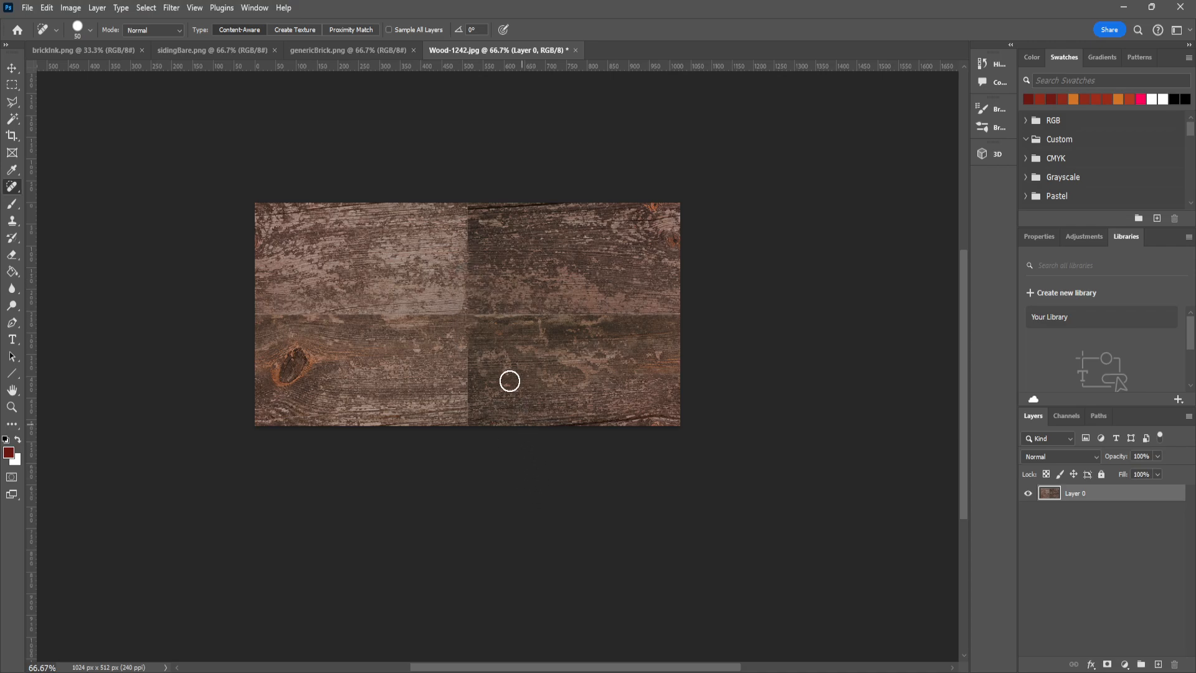
drag(474, 263, 470, 205)
drag(465, 349, 466, 417)
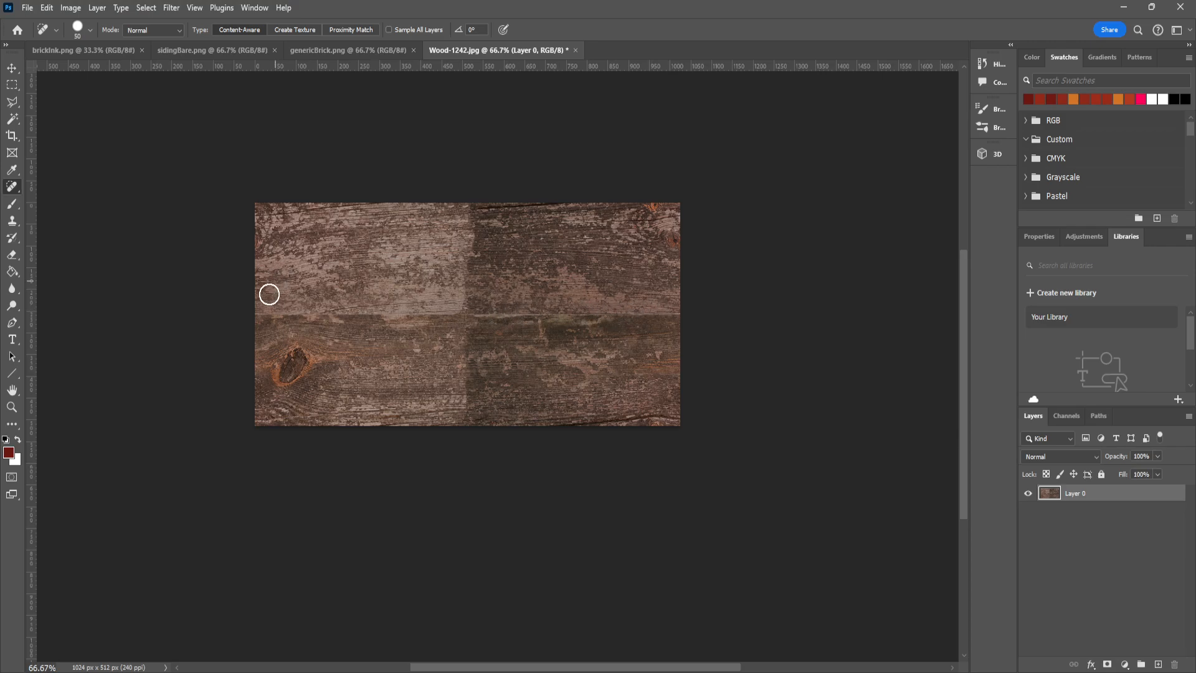
drag(261, 315, 710, 314)
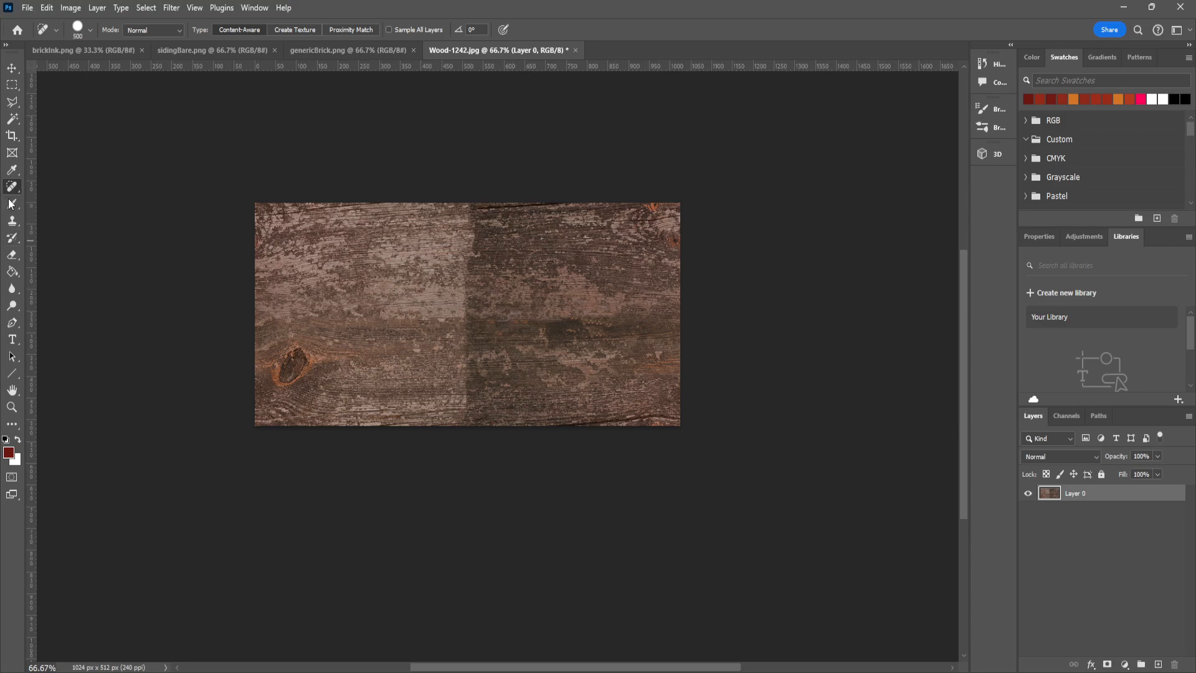
- Clone wood grain over the upper and lower parts of the vertical seam using a 130 px Clone Stamp with 0% hardness
click(12, 221)
click(60, 221)
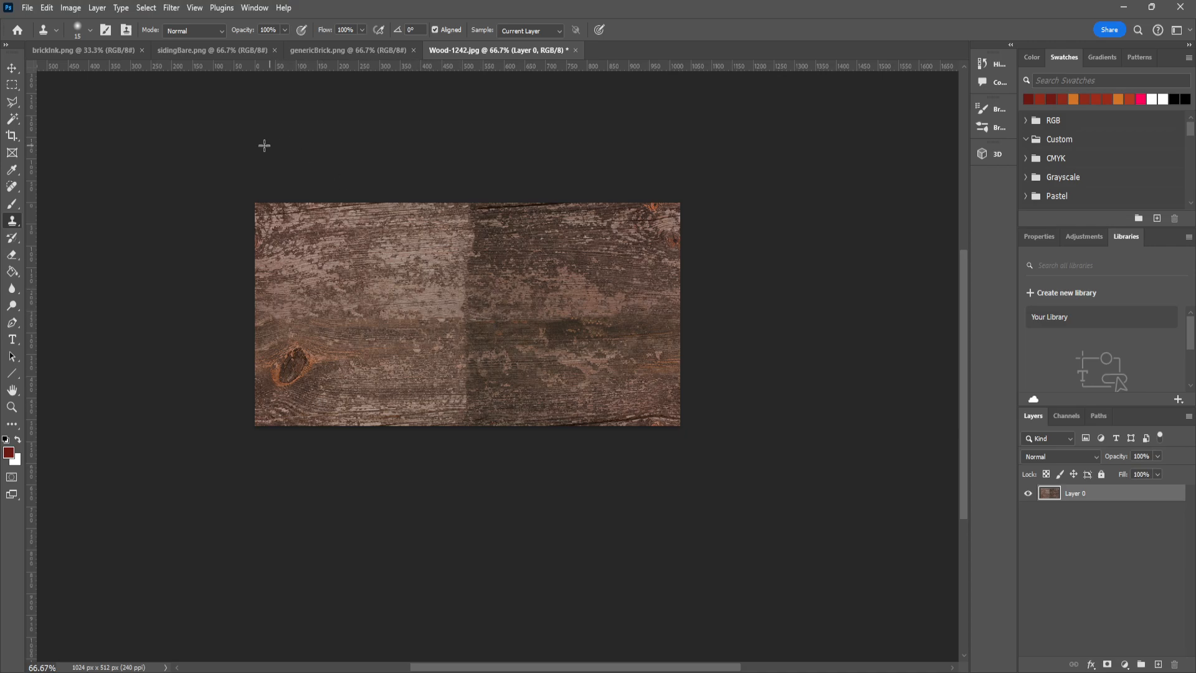
click(77, 30)
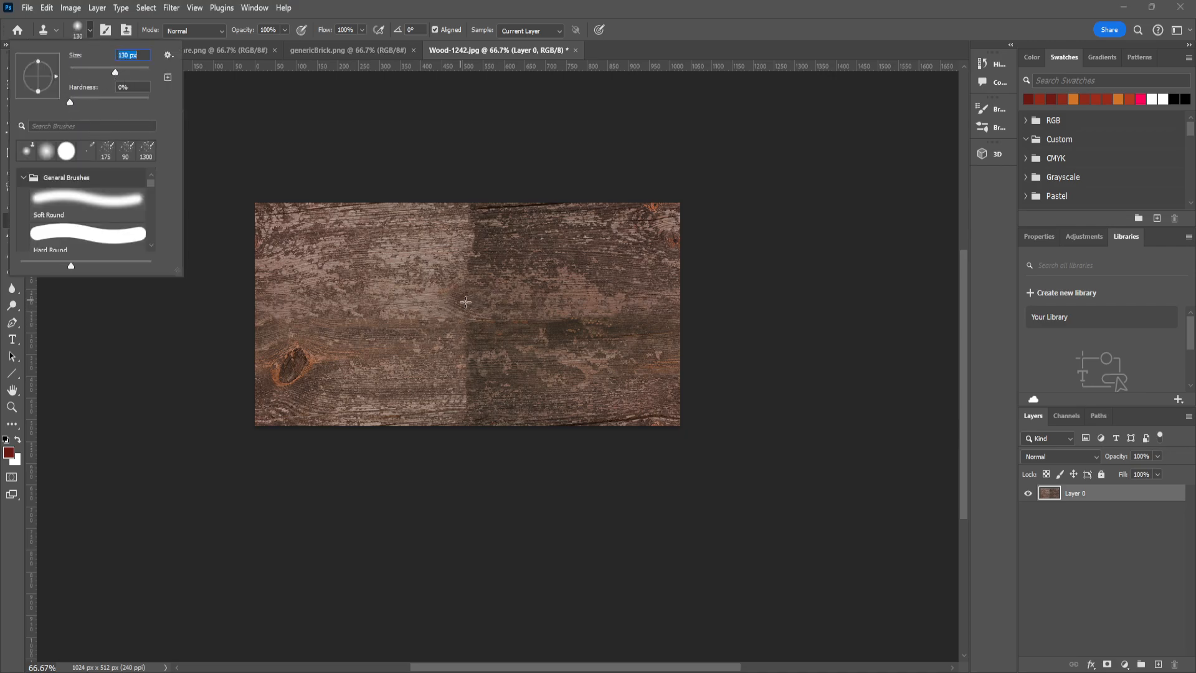
click(686, 55)
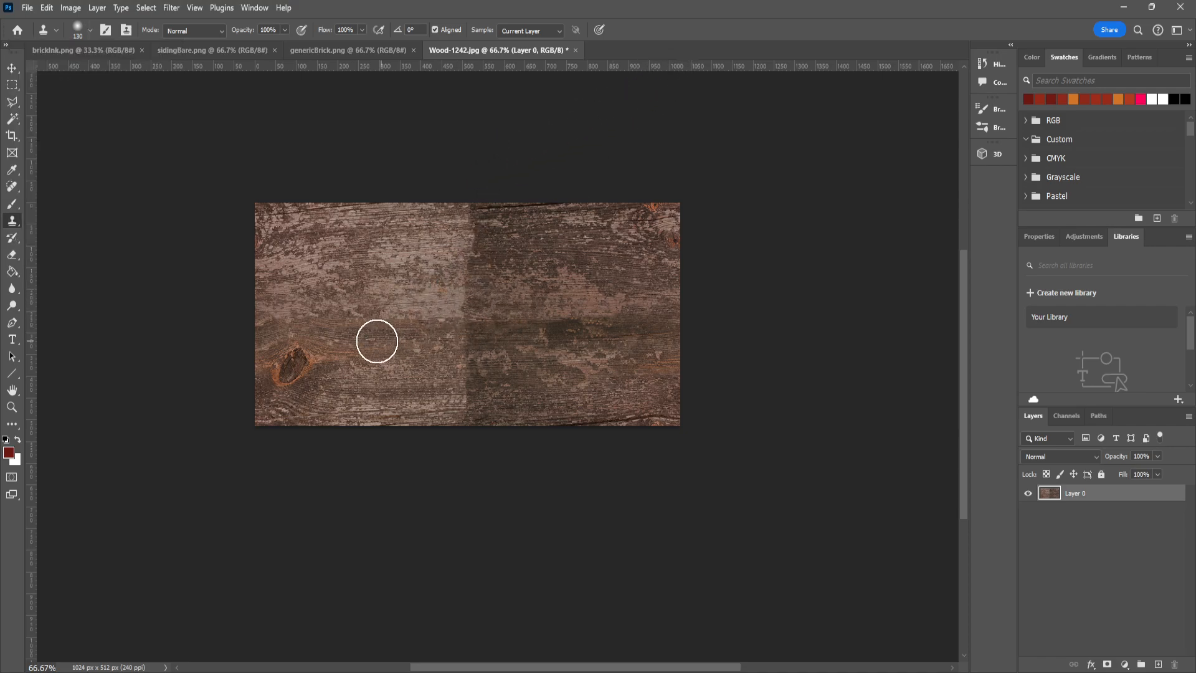
alt+click(481, 309)
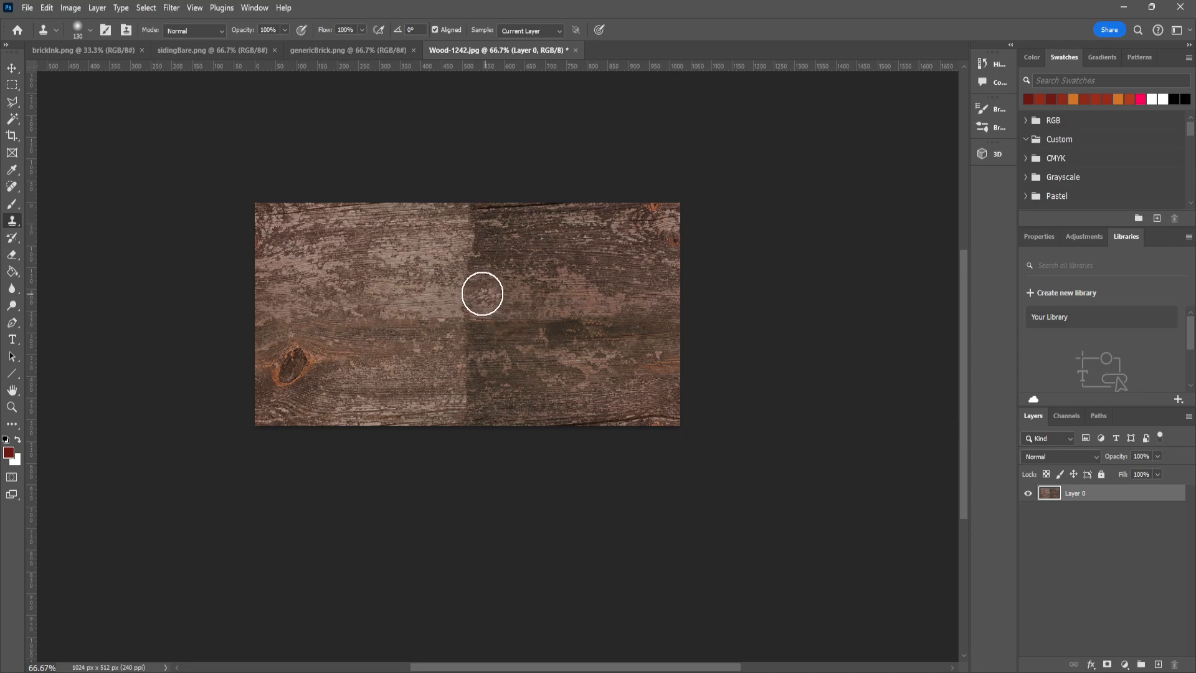
mouse_move(482, 294)
mouse_down()
mouse_move(470, 283)
mouse_move(495, 341)
mouse_move(454, 318)
mouse_move(475, 301)
mouse_move(476, 235)
mouse_up()
key(ctrl+z)
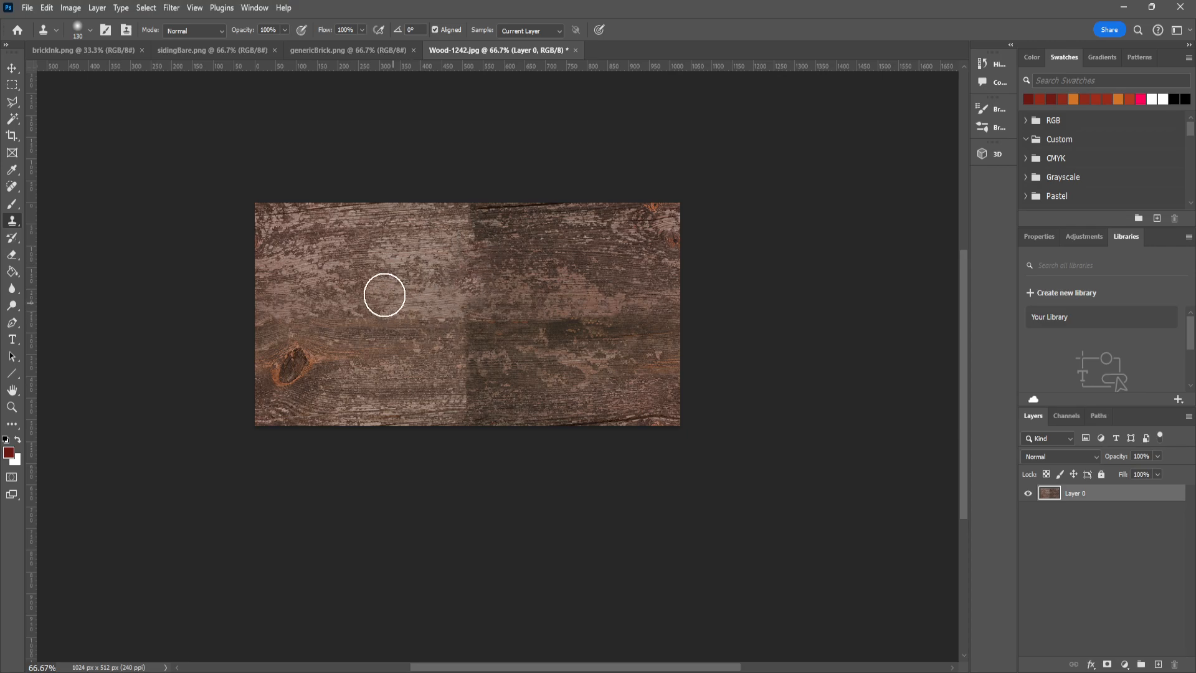
alt+click(332, 282)
mouse_move(463, 389)
mouse_down()
mouse_move(482, 367)
mouse_move(462, 390)
mouse_move(474, 401)
mouse_up()
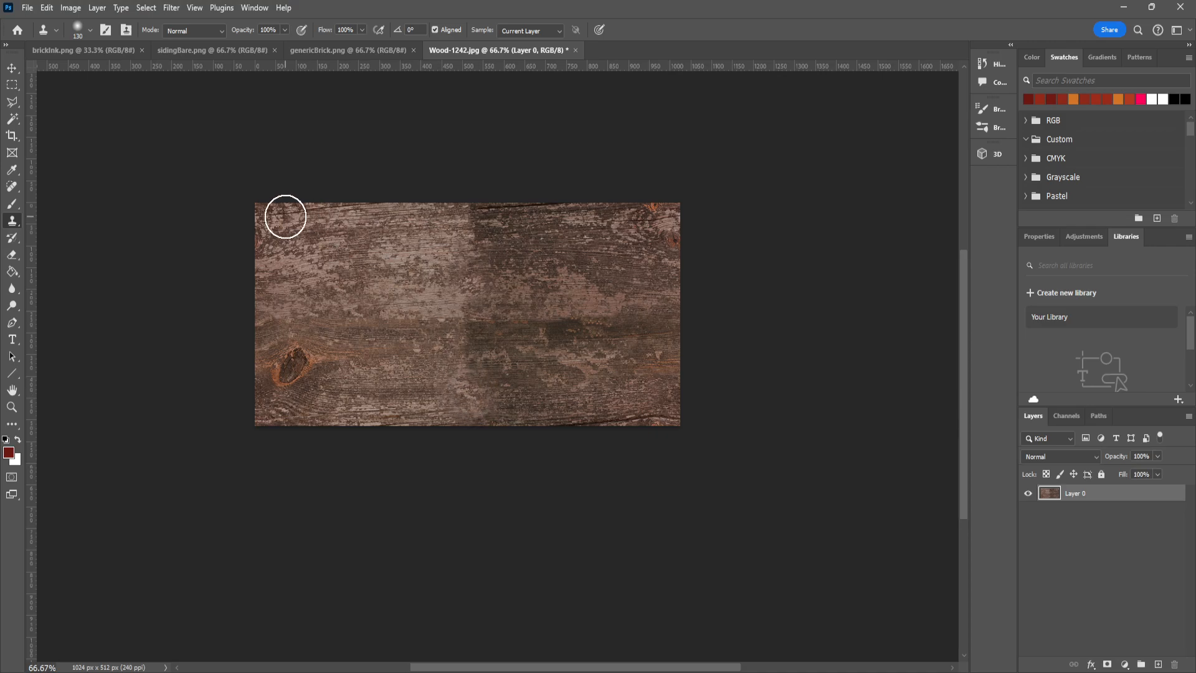
alt+click(339, 260)
drag(479, 221, 505, 227)
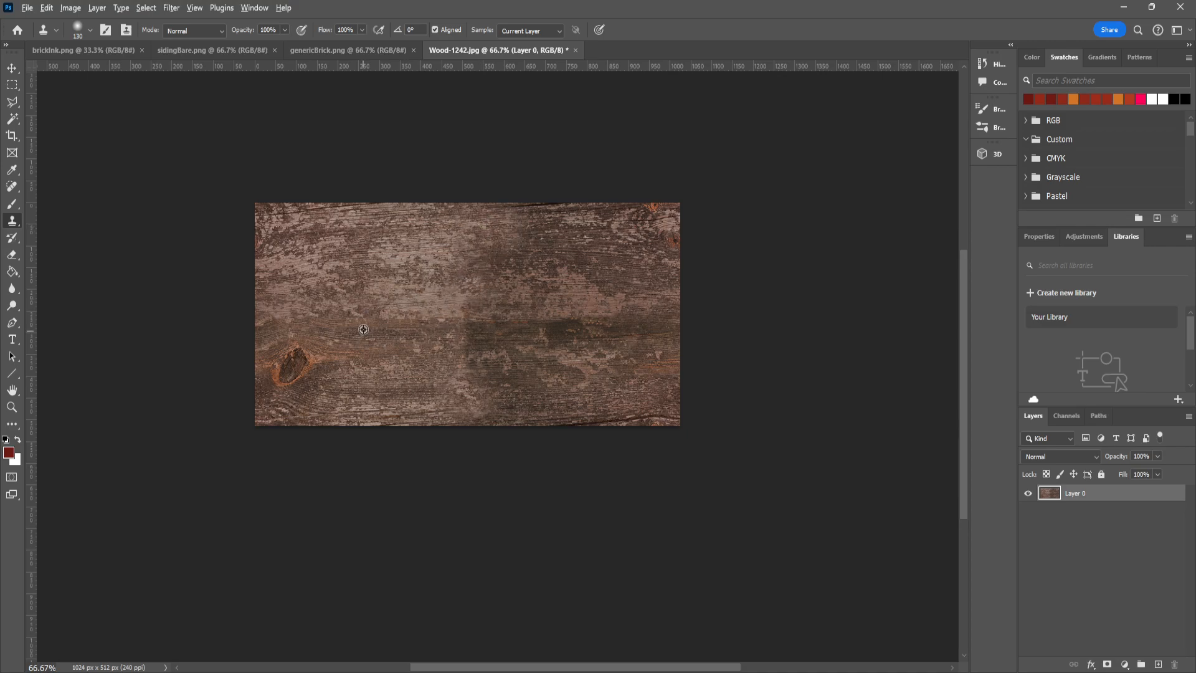
- Clone sampled wood grain over the middle of the image to blend the remaining contrast where the seams cross
alt+click(286, 308)
mouse_move(480, 310)
mouse_down()
mouse_move(539, 328)
mouse_move(412, 330)
mouse_move(426, 307)
mouse_move(457, 319)
mouse_move(501, 307)
mouse_up()
alt+click(647, 331)
alt+click(647, 276)
alt+click(644, 386)
alt+click(349, 382)
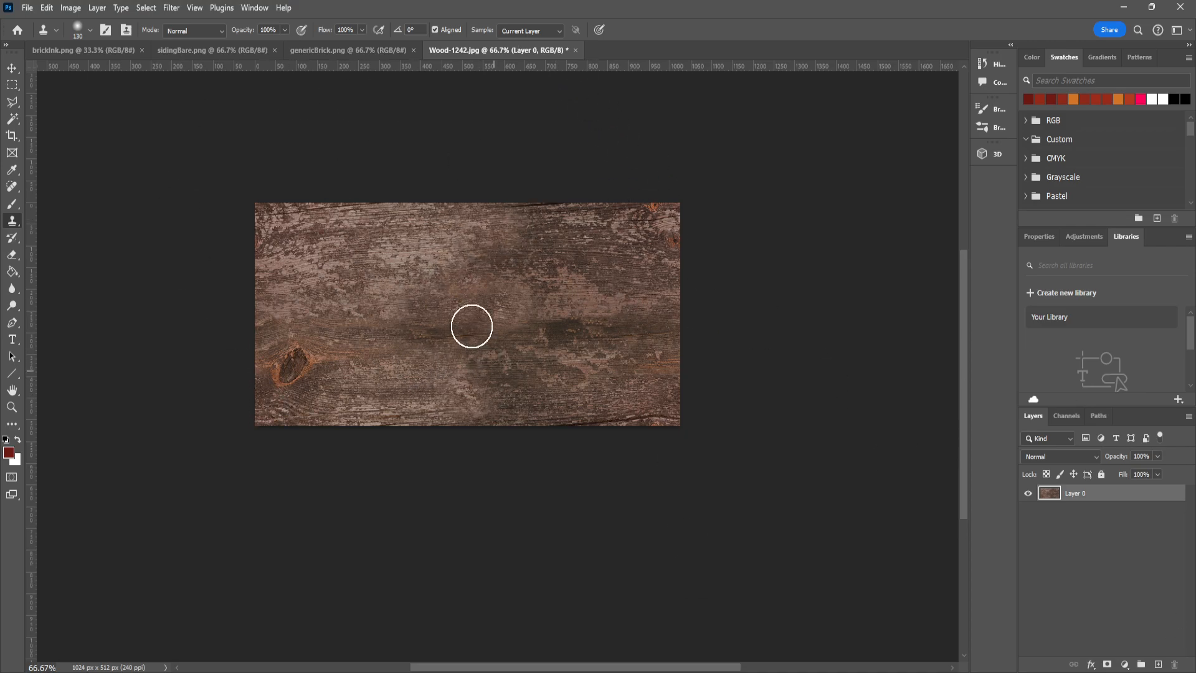
- Save a copy of the wood texture as a PNG in the Teaching > WEll folder, replacing the existing genericWood file
click(28, 8)
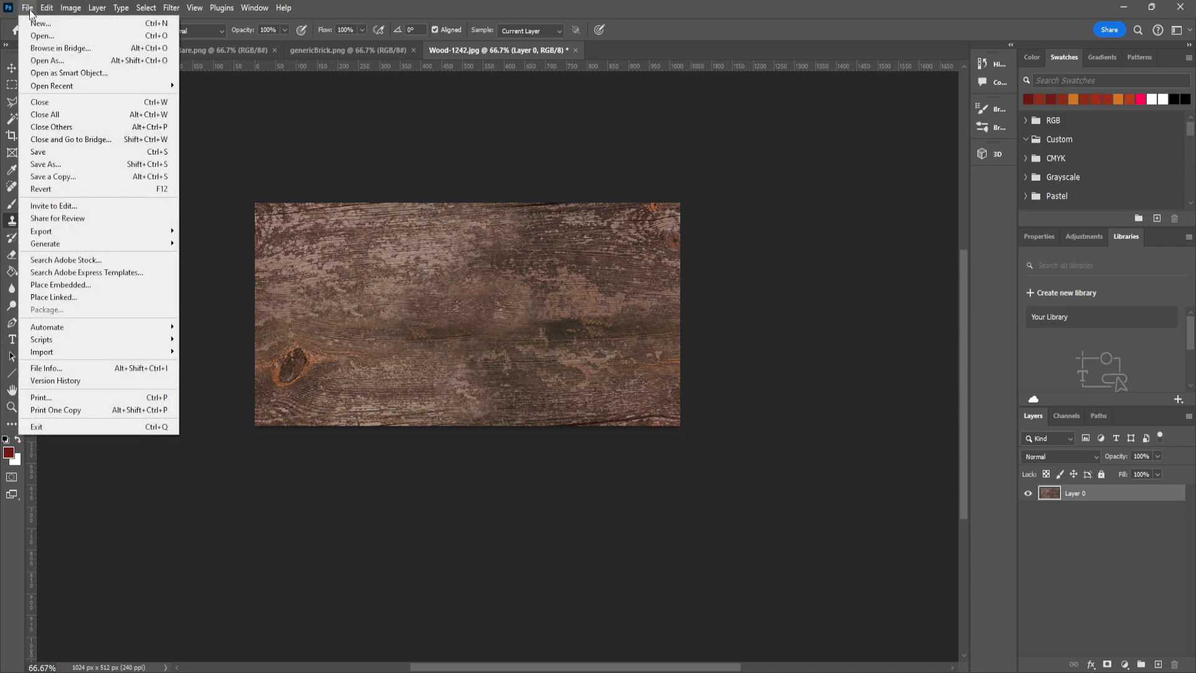
click(99, 175)
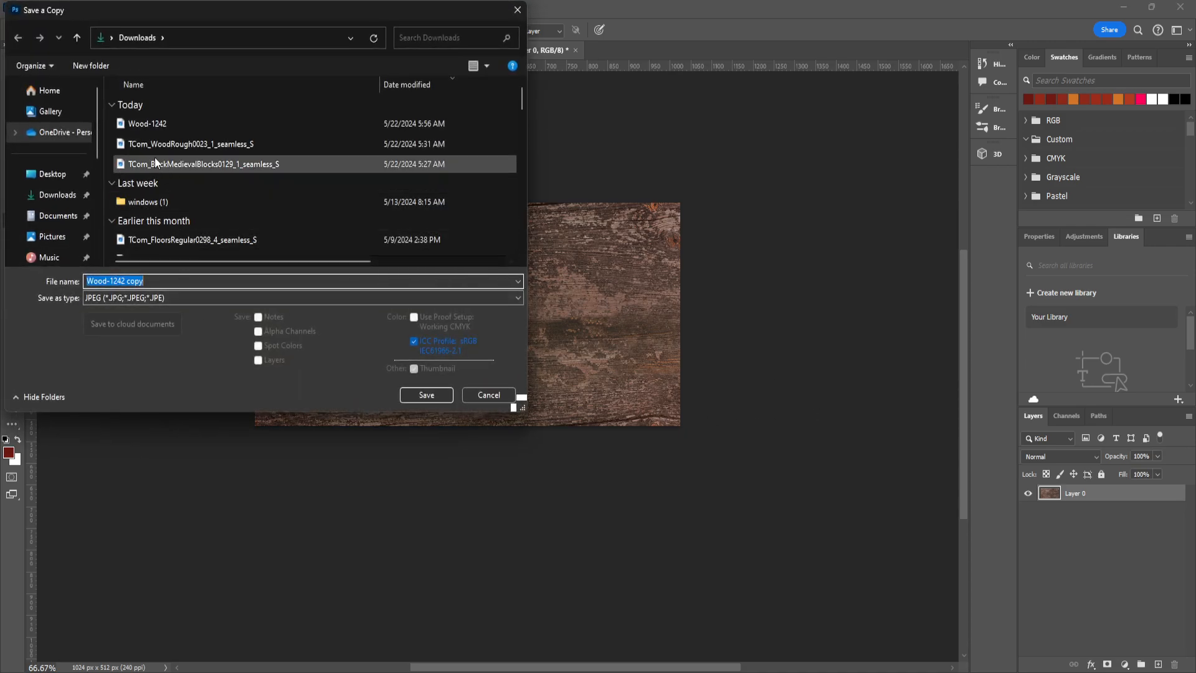
scroll(36, 241, down, 3)
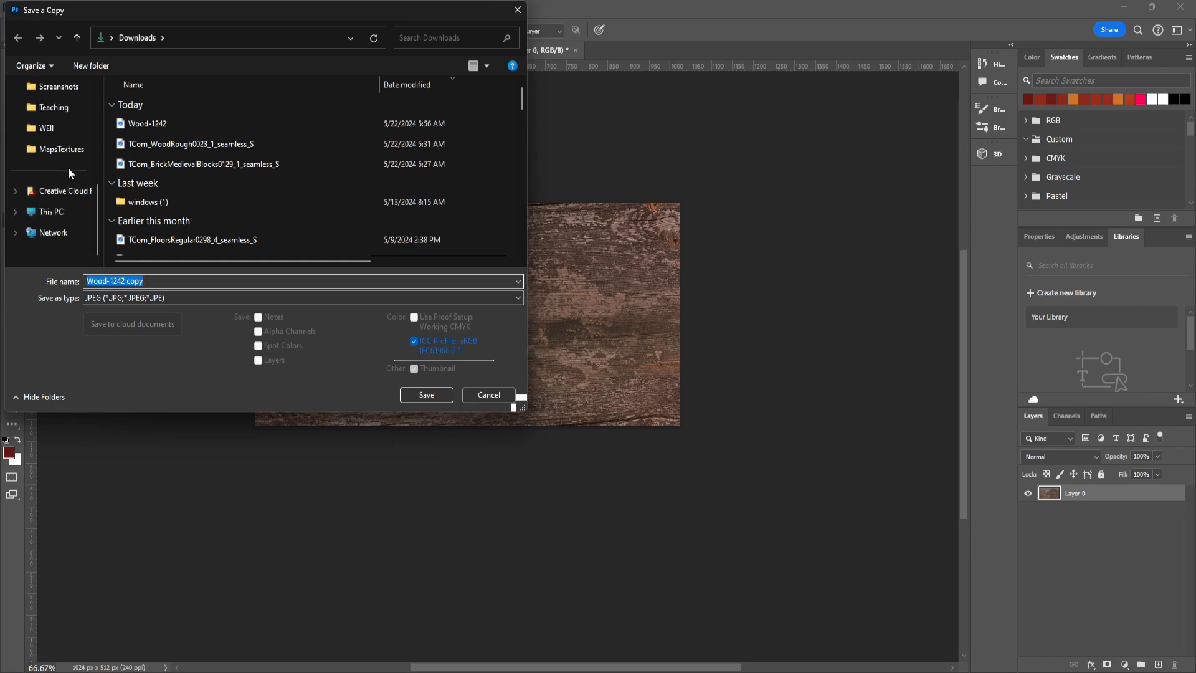
click(68, 129)
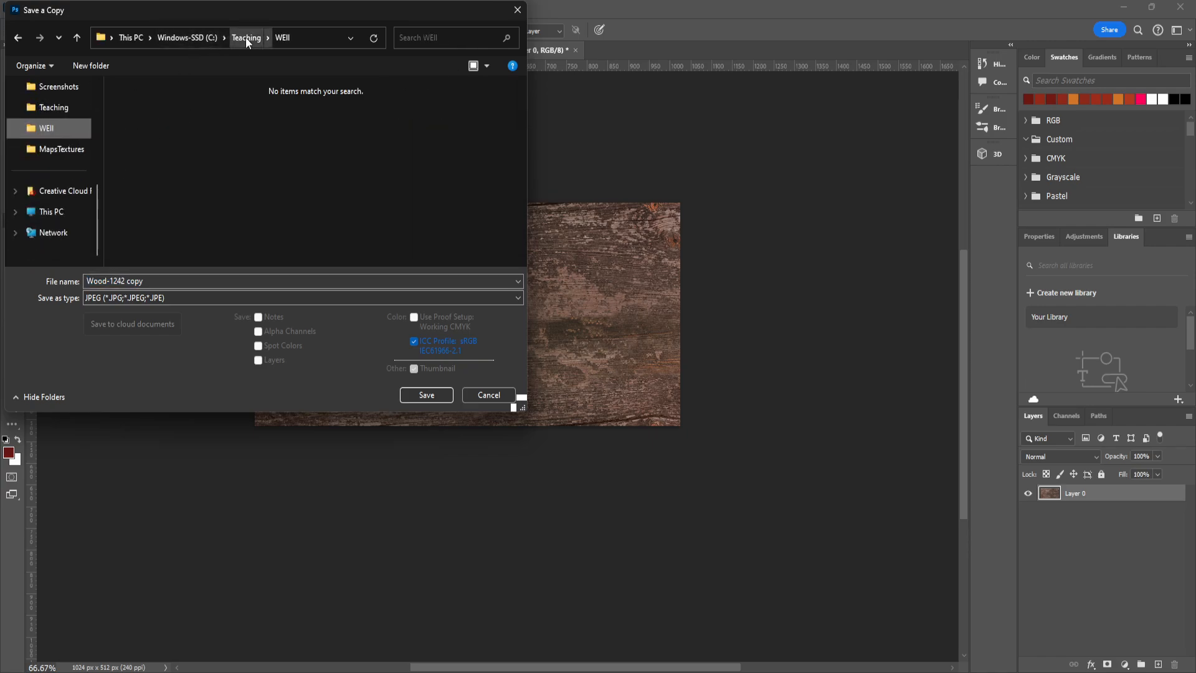
click(187, 298)
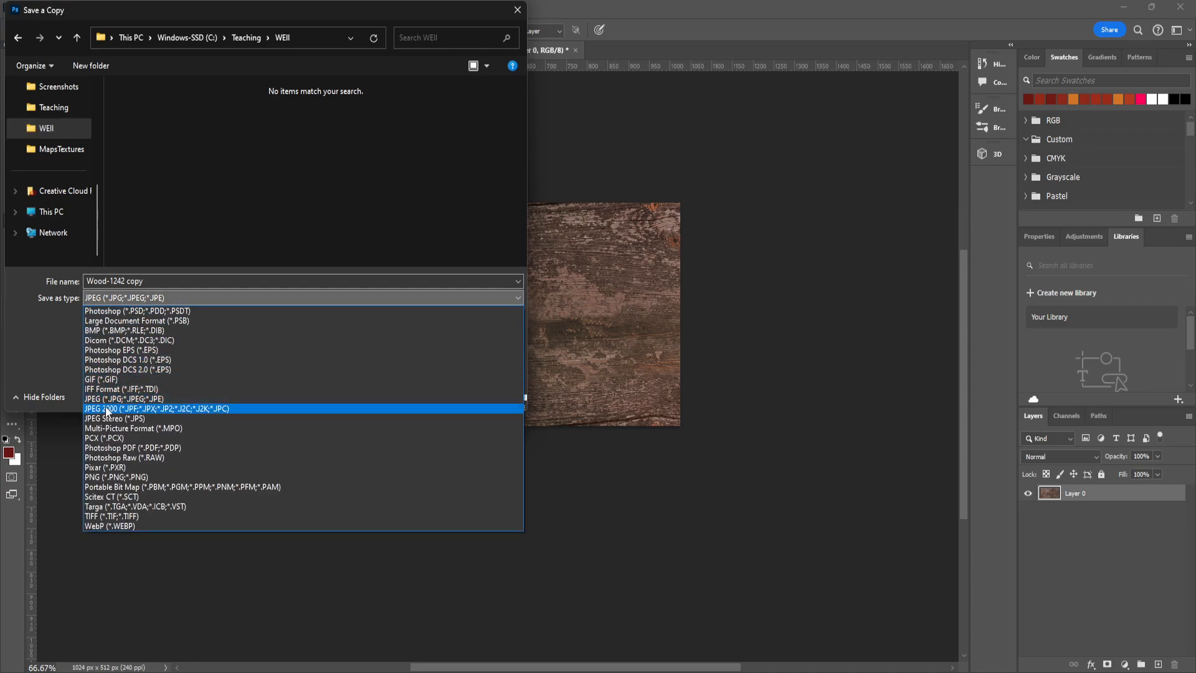
click(109, 476)
click(306, 133)
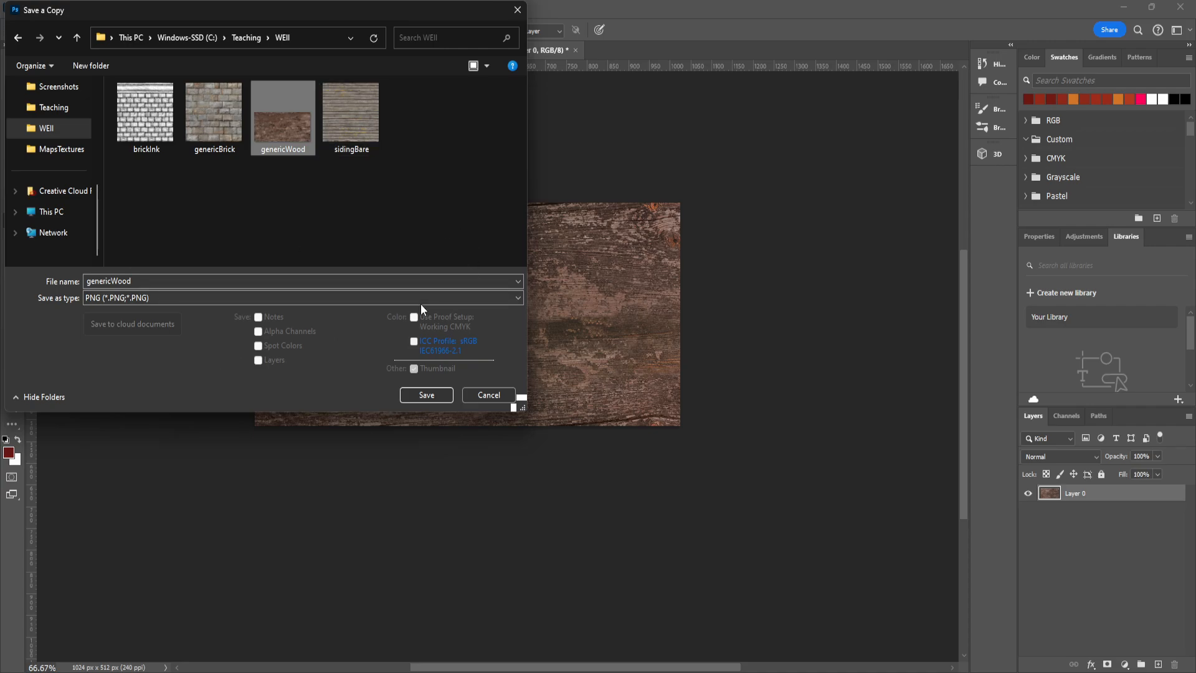
click(435, 394)
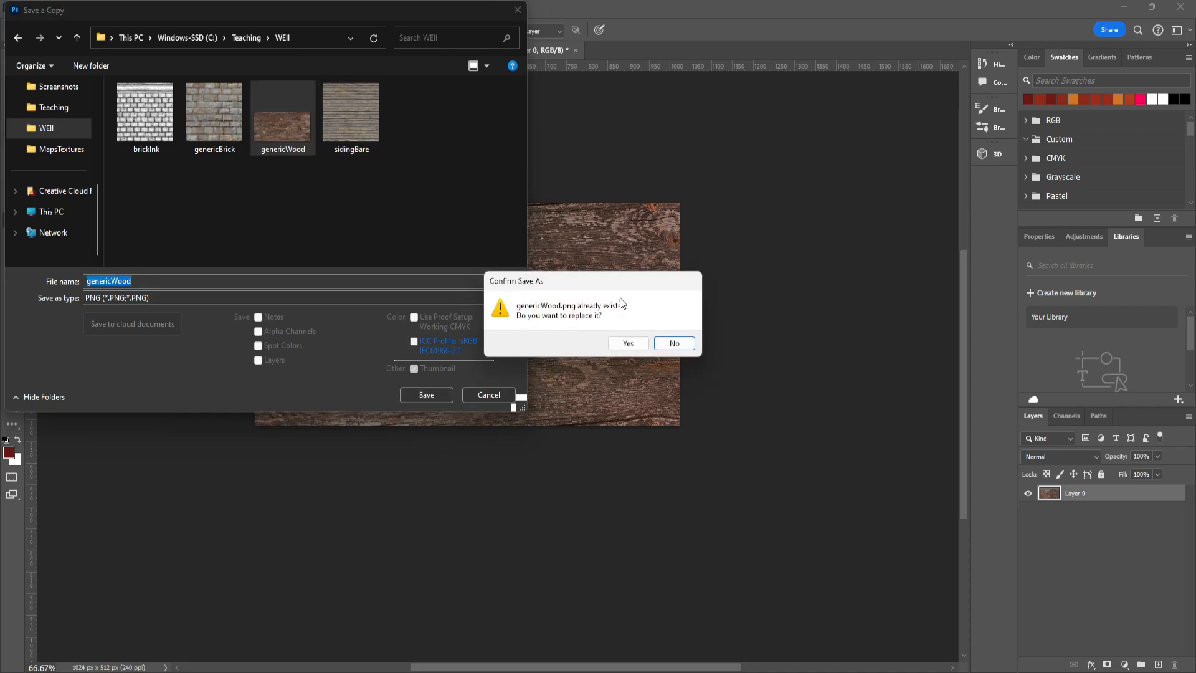
click(628, 343)
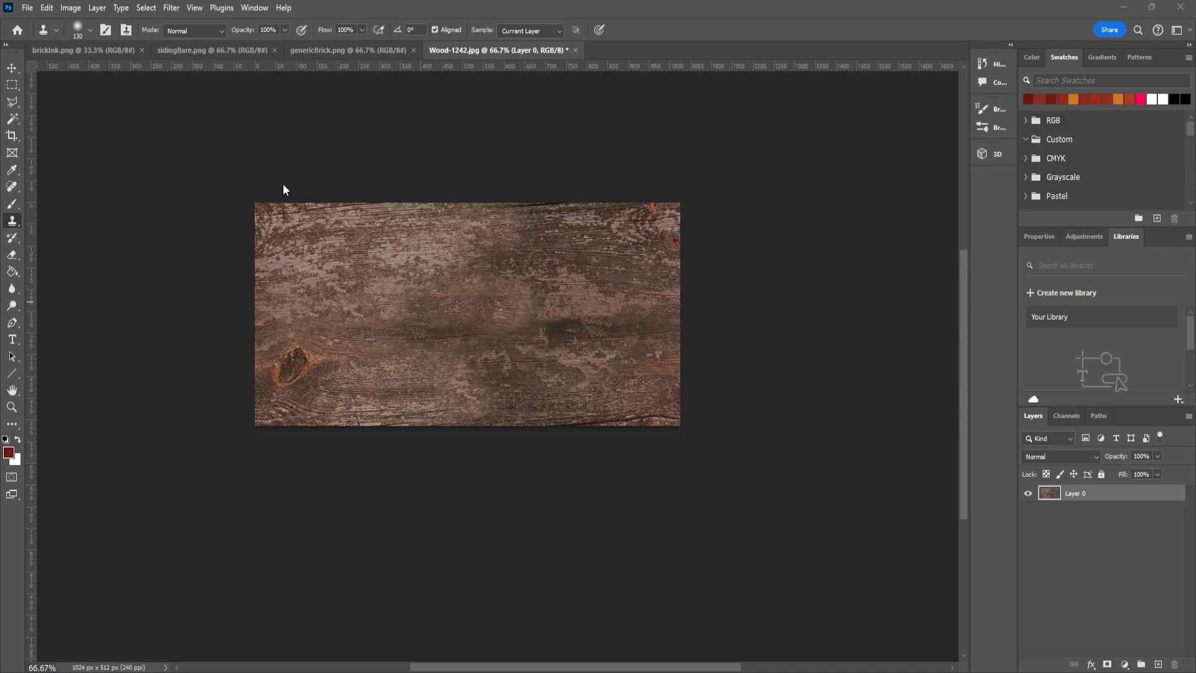
- Switch to the Texture Ninja site in the browser and look through its Wood, Blood and Brick texture categories
click(341, 50)
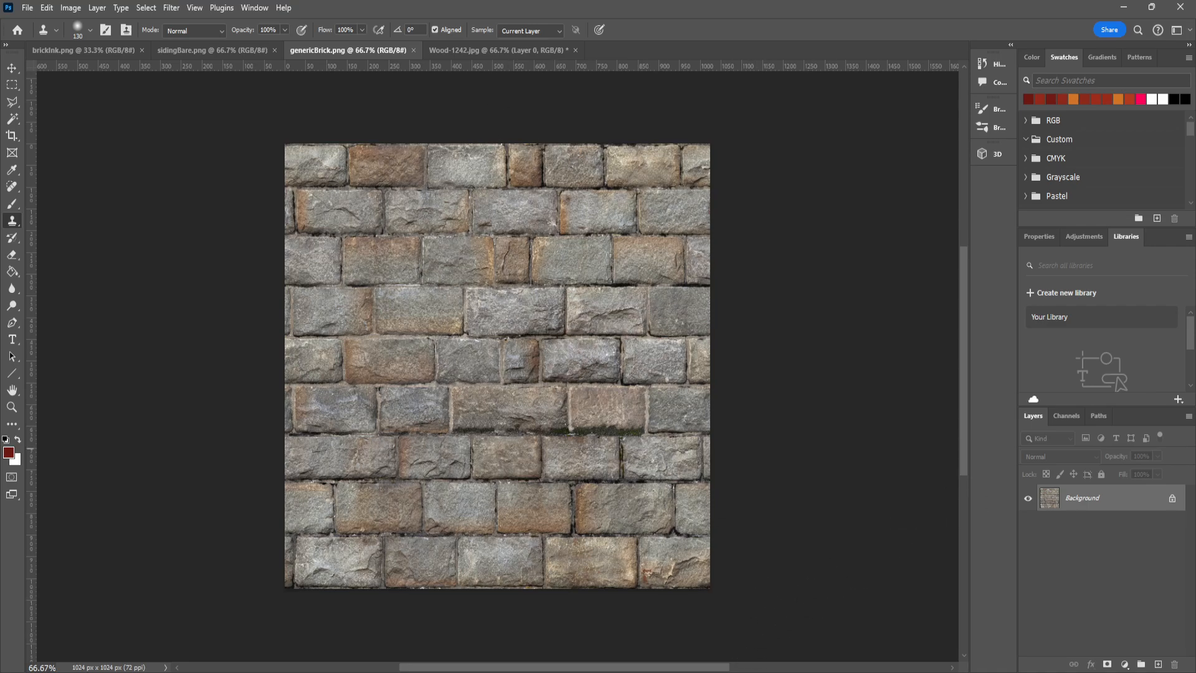
click(1123, 7)
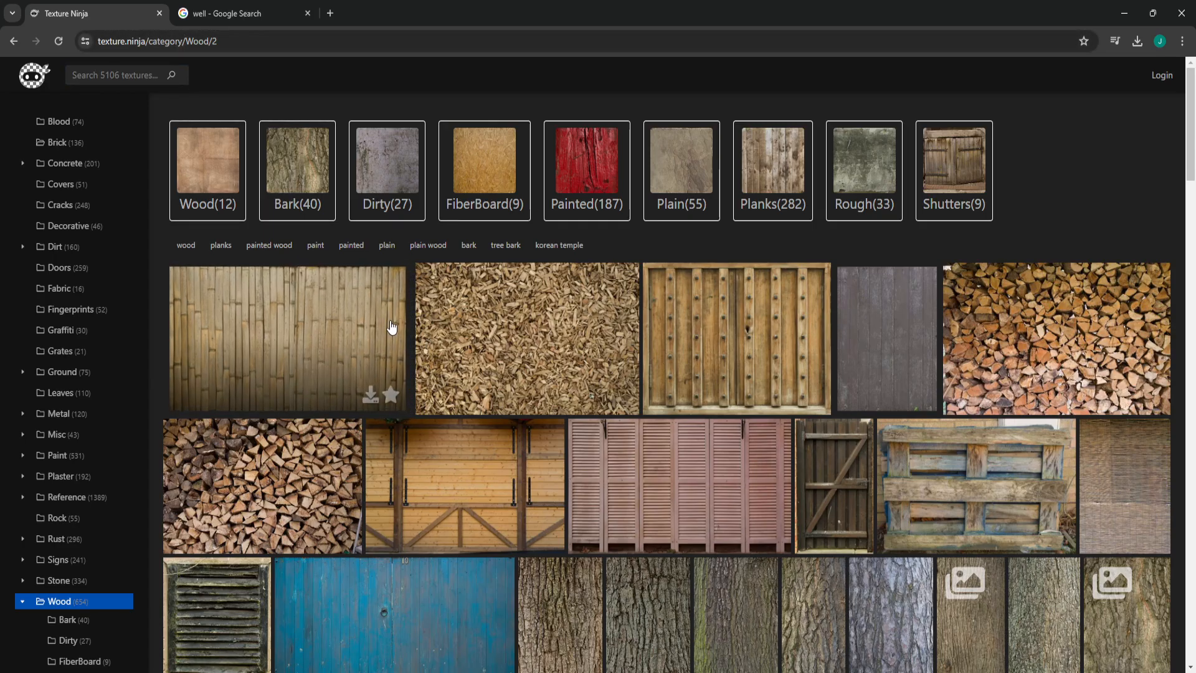
scroll(483, 342, down, 10)
scroll(249, 239, up, 10)
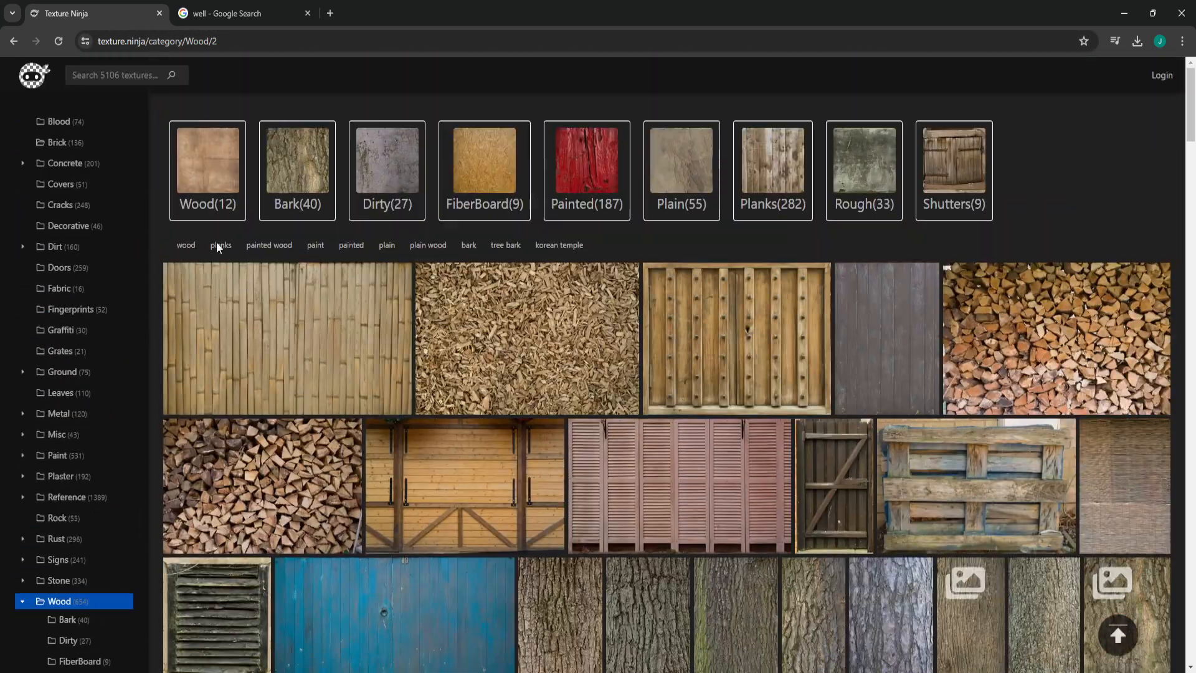
click(62, 123)
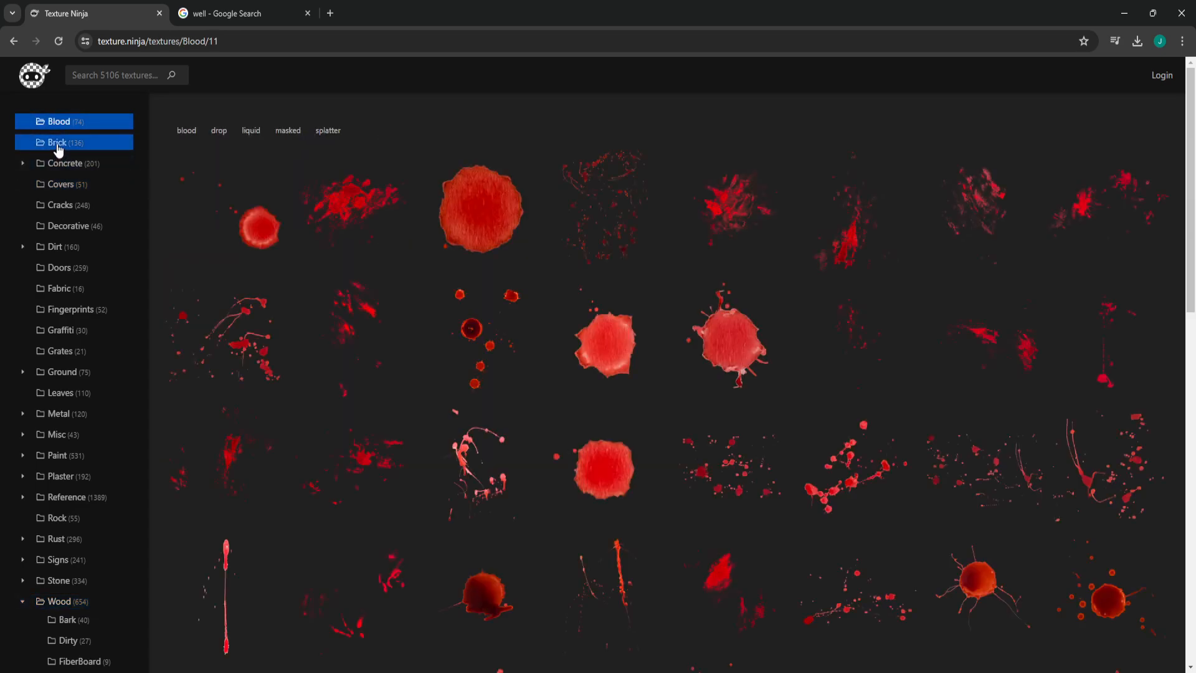
click(56, 143)
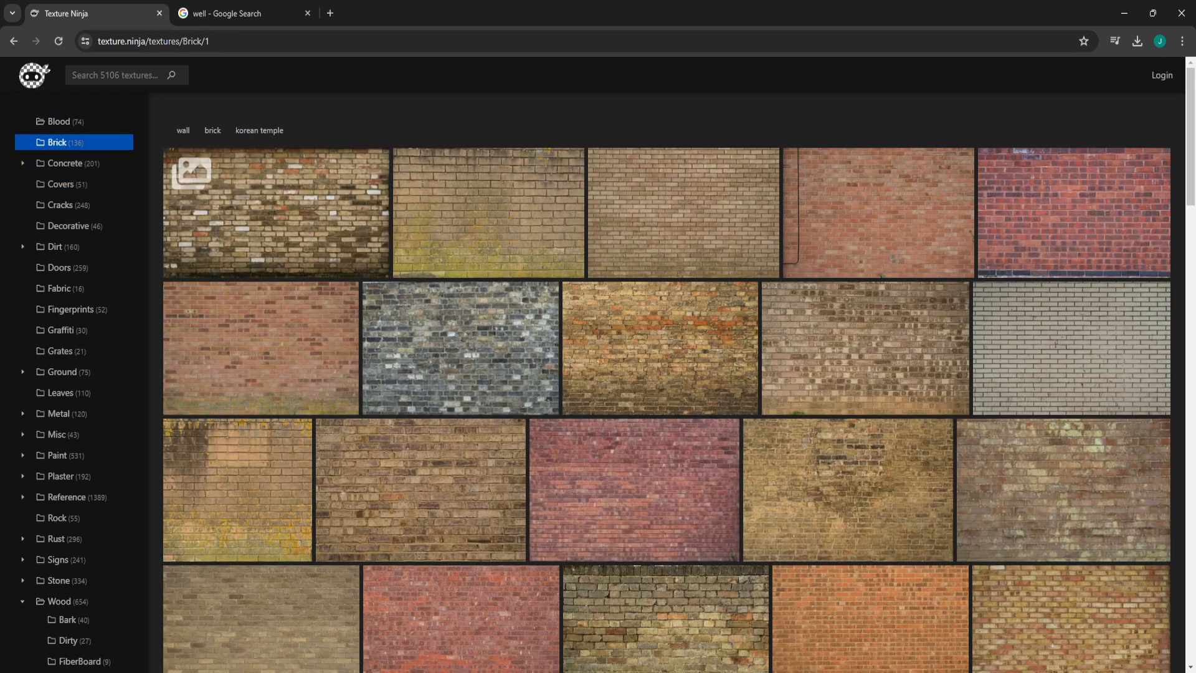
key(alt+Tab)
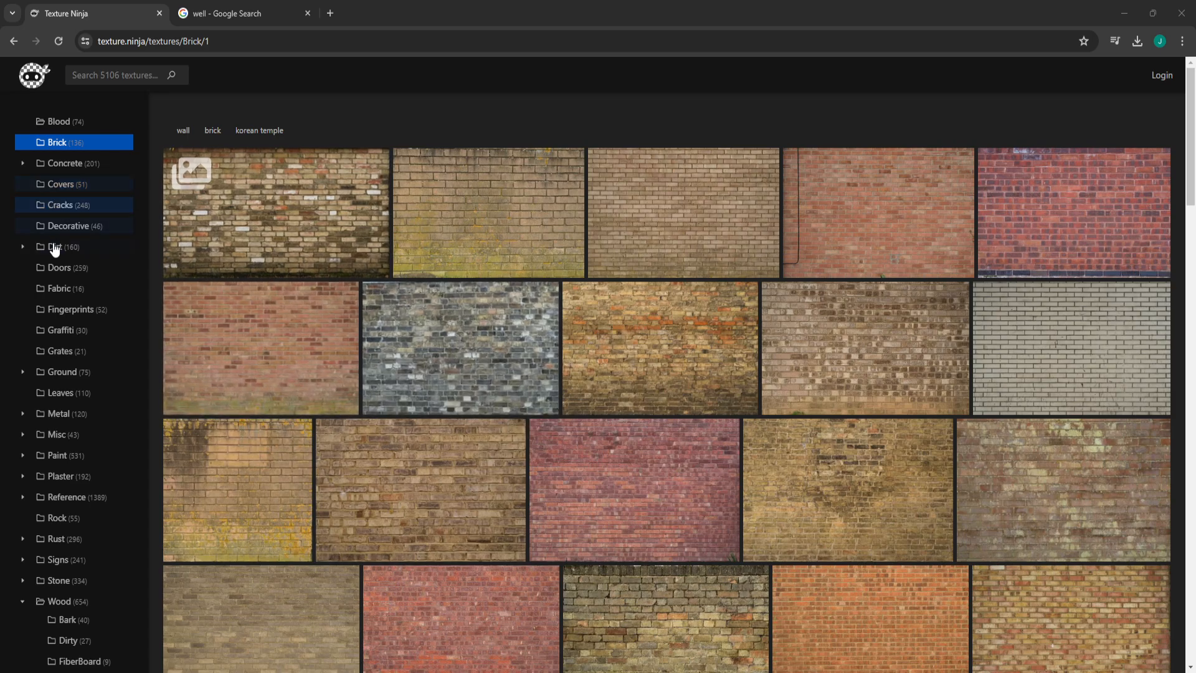
- Browse the Cracks, Dirt and Paint categories on Texture Ninja and examine the paint texture thumbnails
click(62, 208)
click(66, 247)
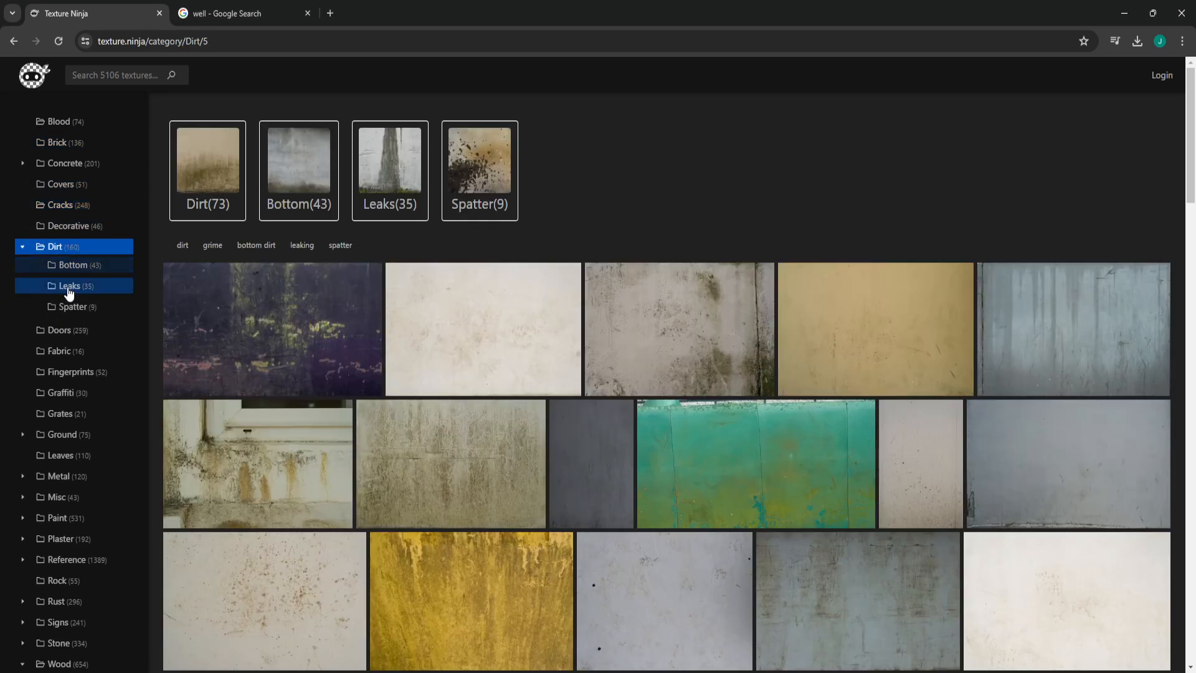
scroll(53, 391, down, 3)
click(62, 323)
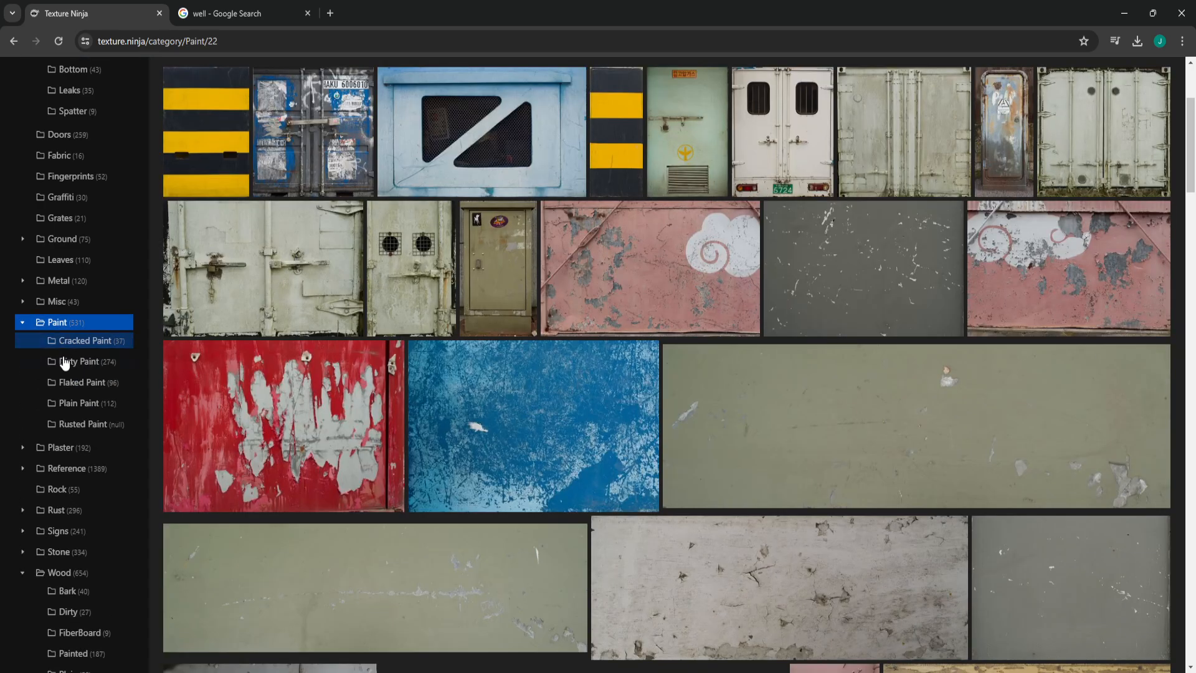
scroll(493, 389, up, 3)
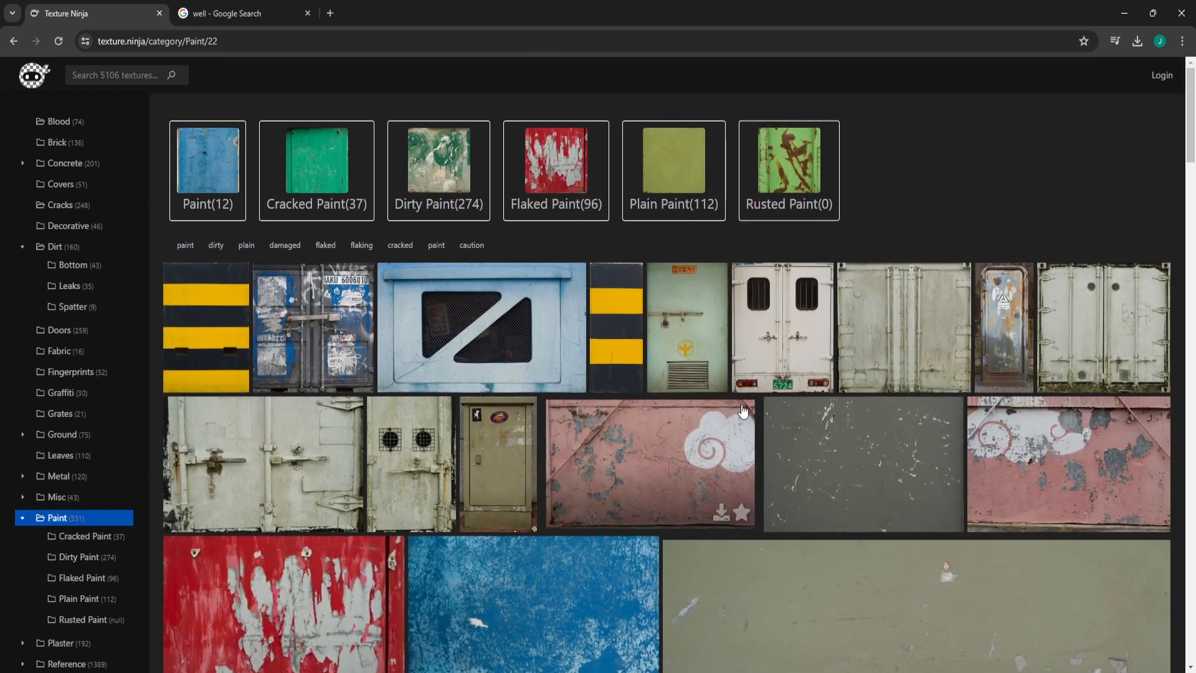
scroll(526, 505, down, 5)
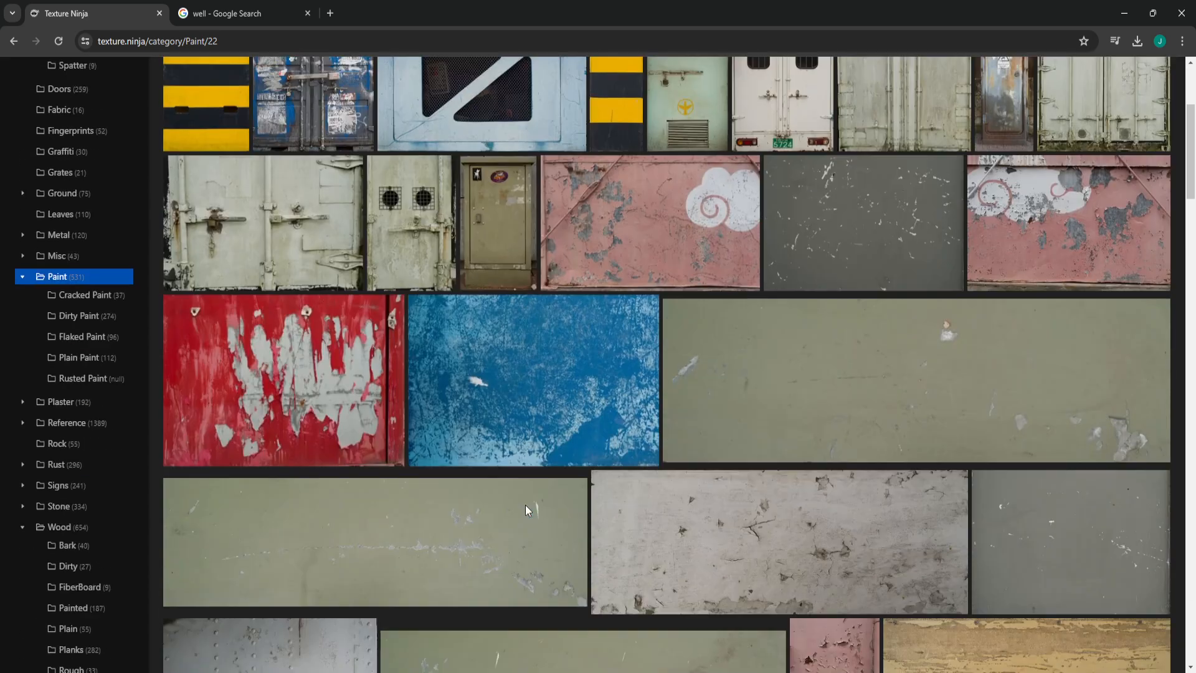
scroll(525, 505, up, 5)
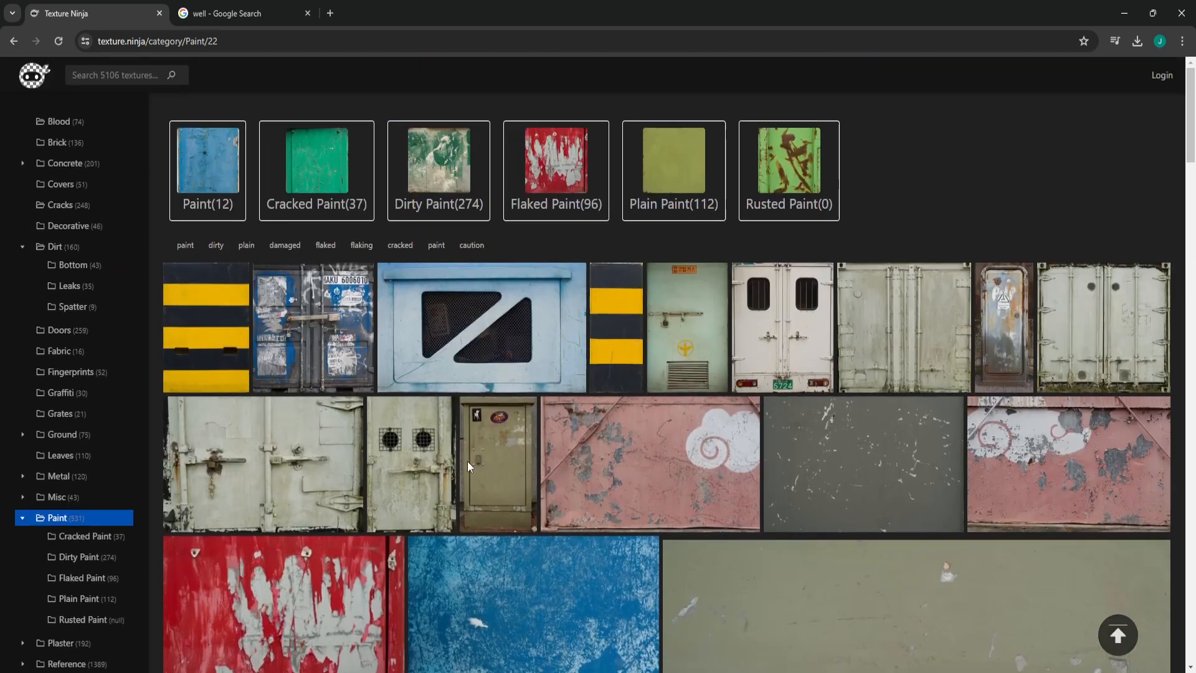
- Show the Brick textures on Texture Ninja, and search for polyhaven in a new tab to open Poly Haven's Textures library
click(75, 142)
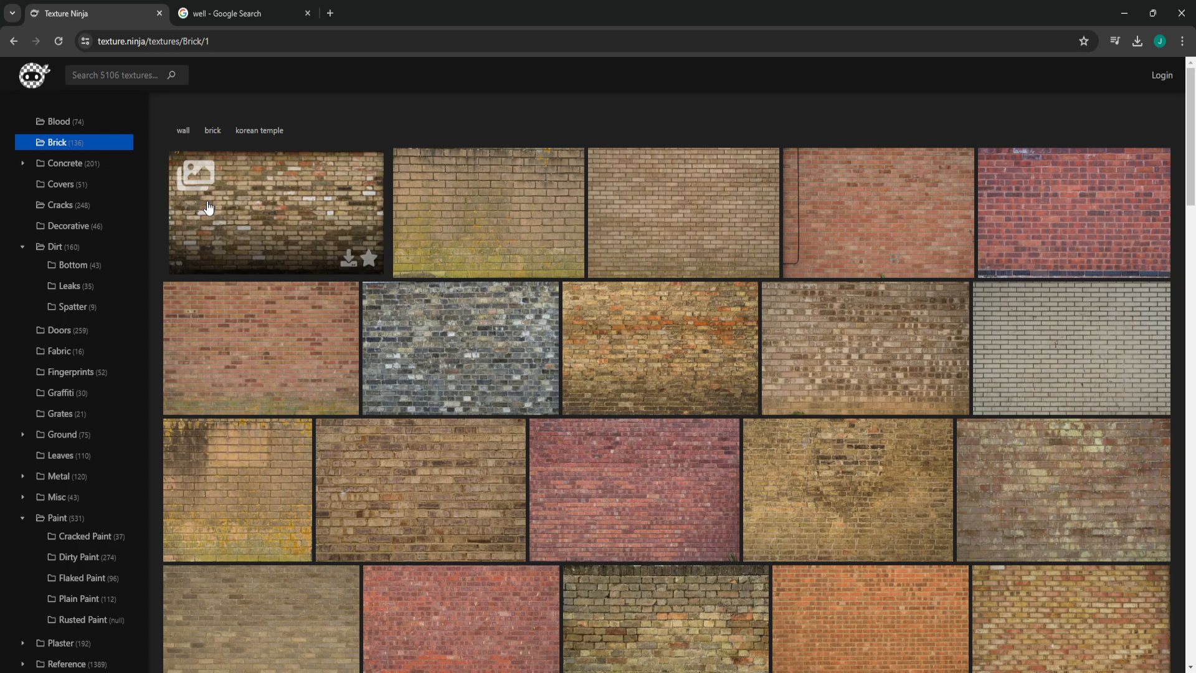
click(331, 13)
text(po)
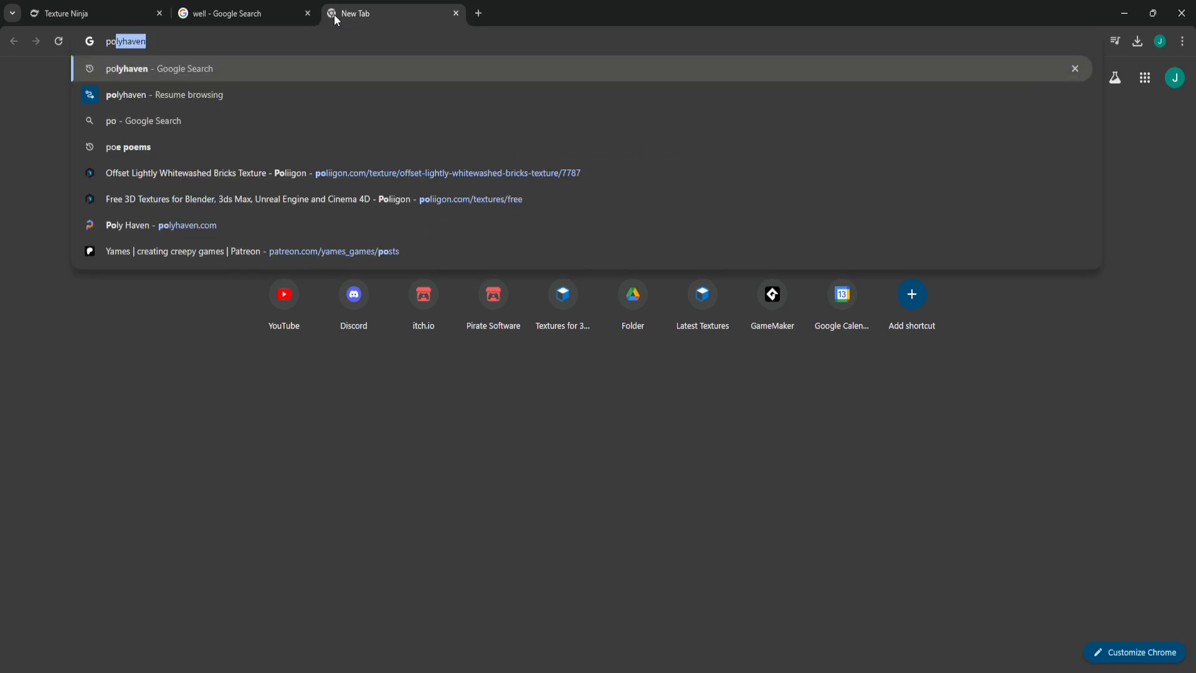
text(lyhav)
key(Return)
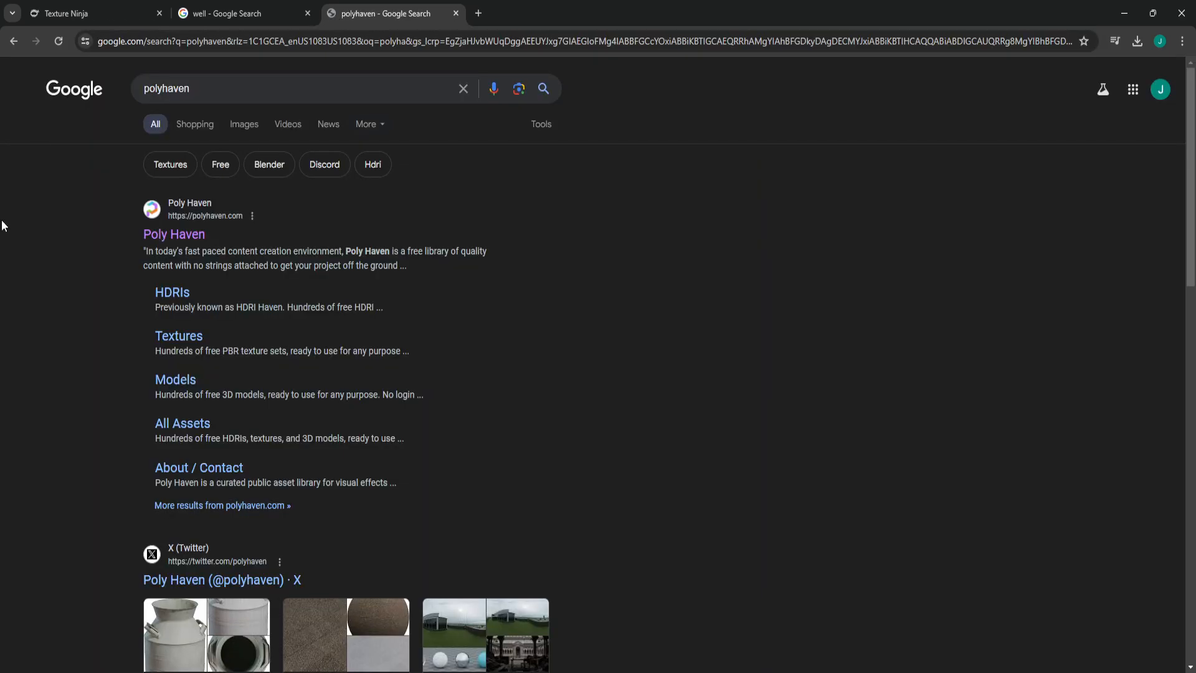
click(197, 235)
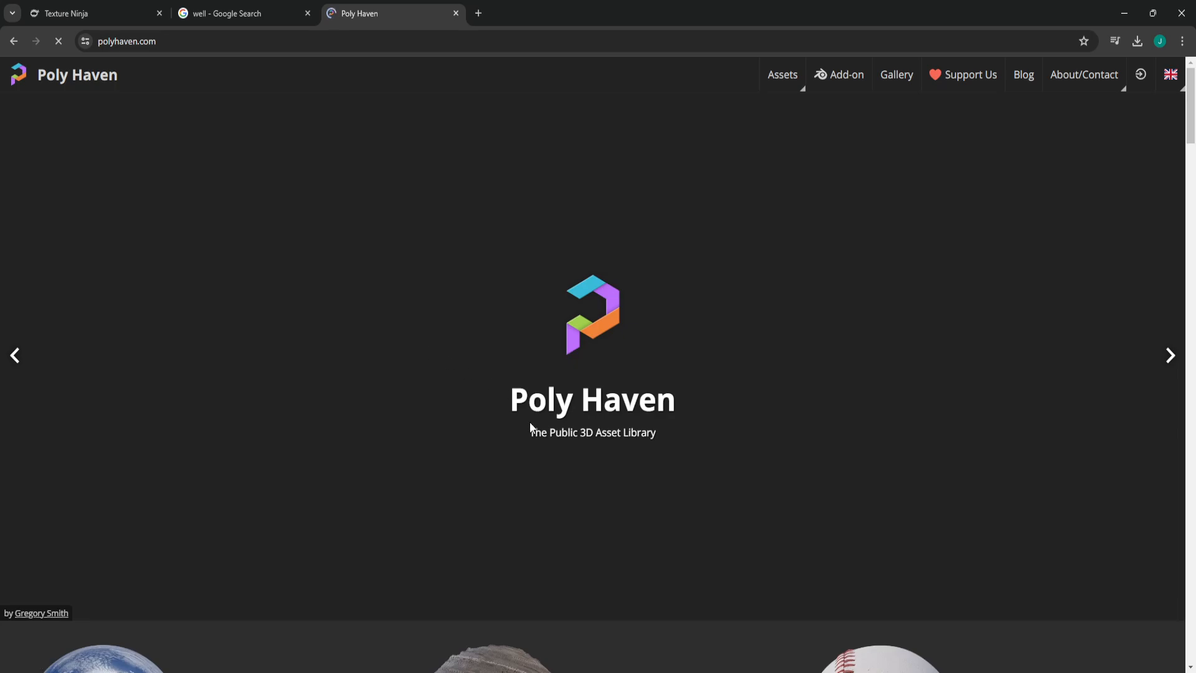
scroll(618, 500, down, 5)
click(639, 448)
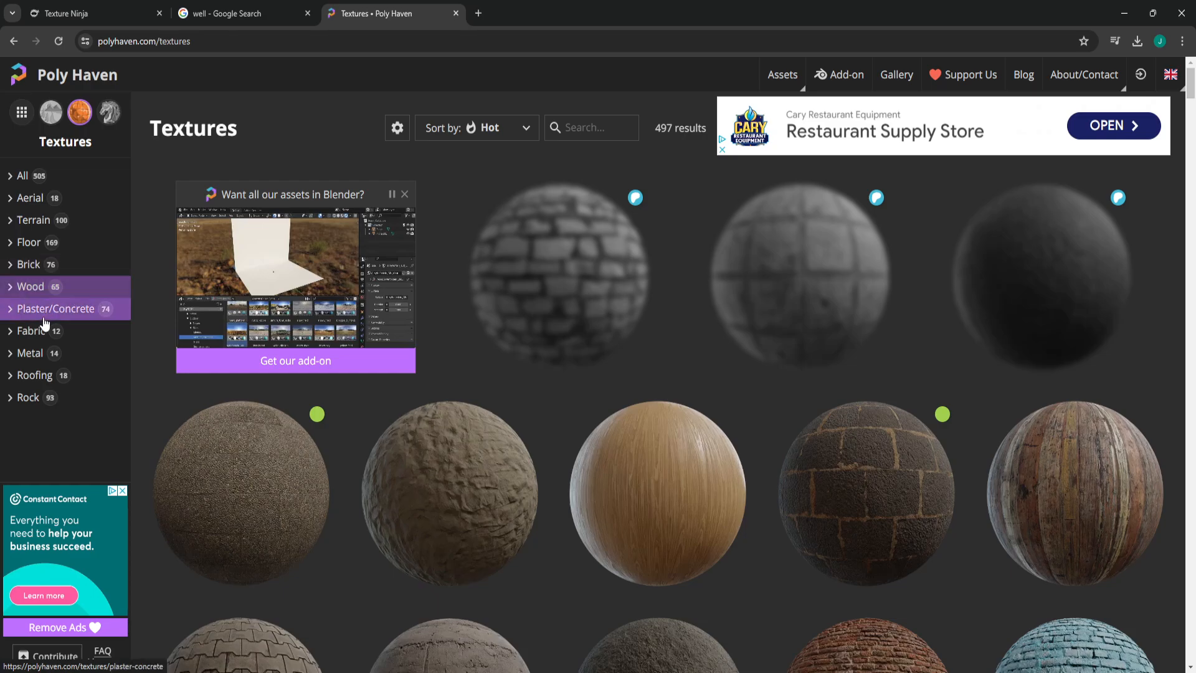
- Look through the material sphere previews in Poly Haven's Textures library
scroll(669, 461, down, 3)
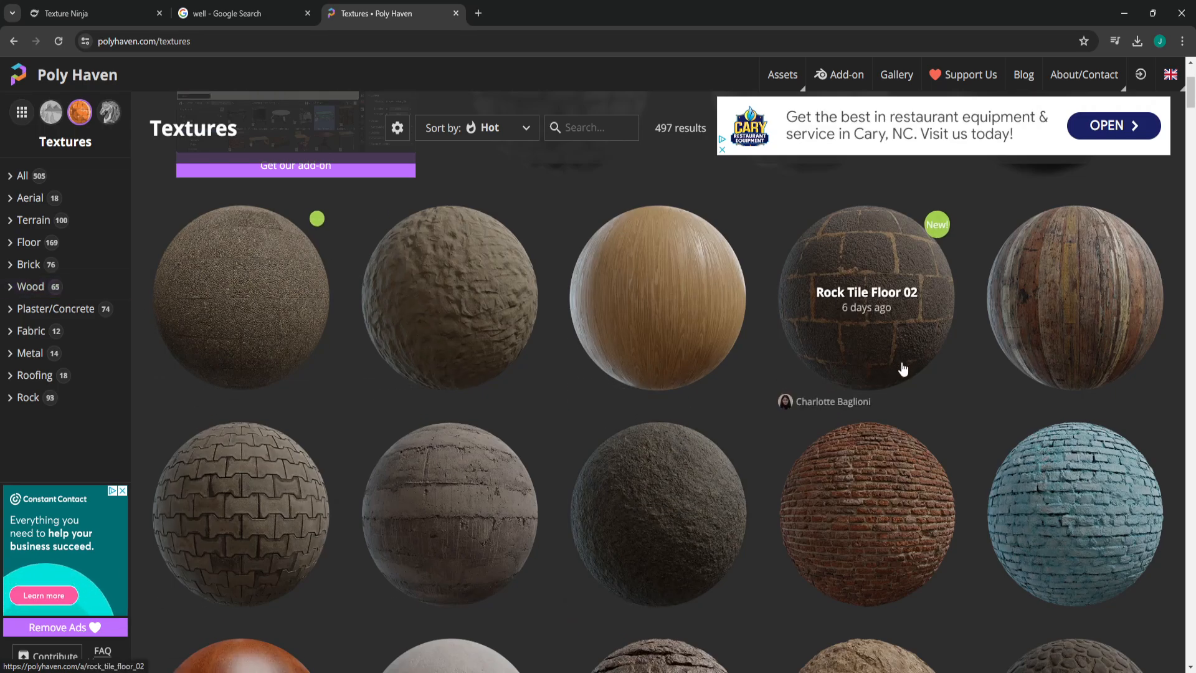
scroll(836, 440, down, 3)
scroll(836, 439, down, 1)
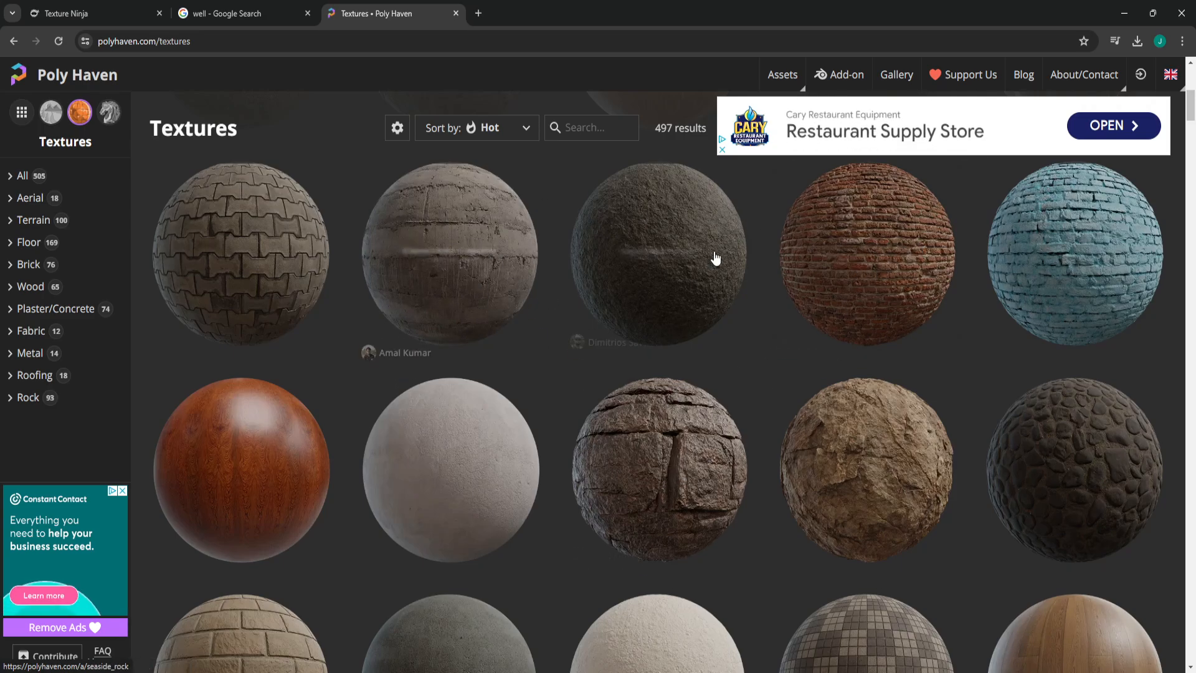
drag(906, 216, 956, 296)
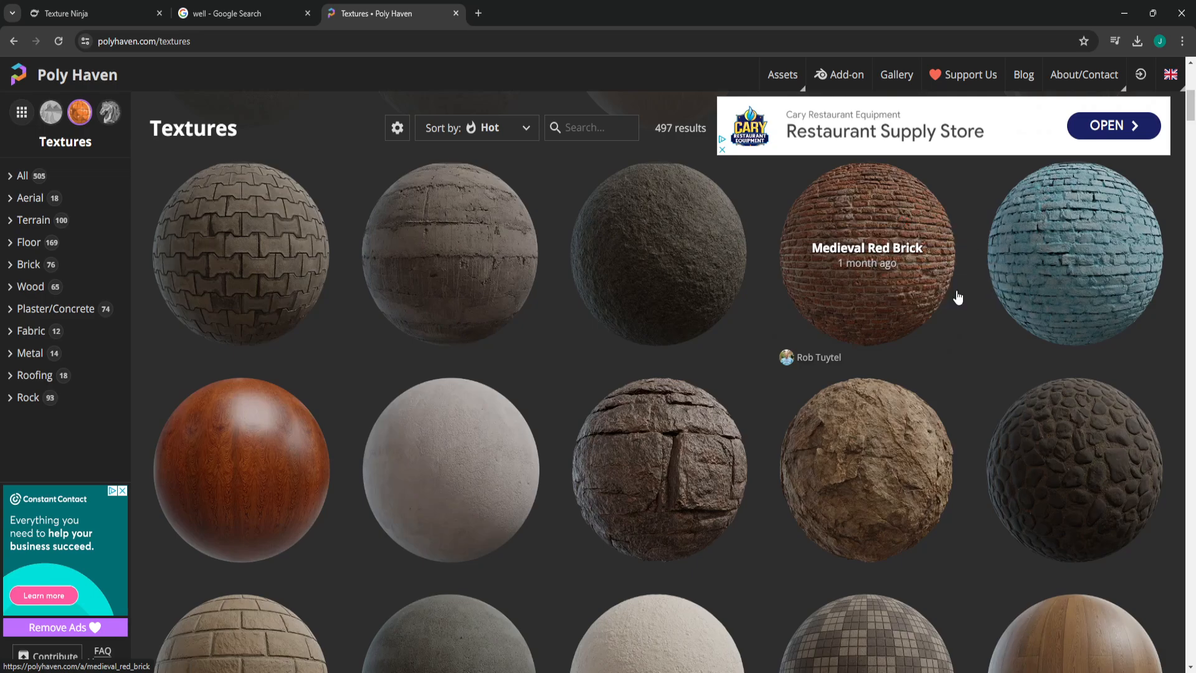
- Open the Dry Riverbed Rock texture page and examine its colour, grayscale, packed orange-green and normal map previews
click(659, 441)
scroll(599, 412, down, 4)
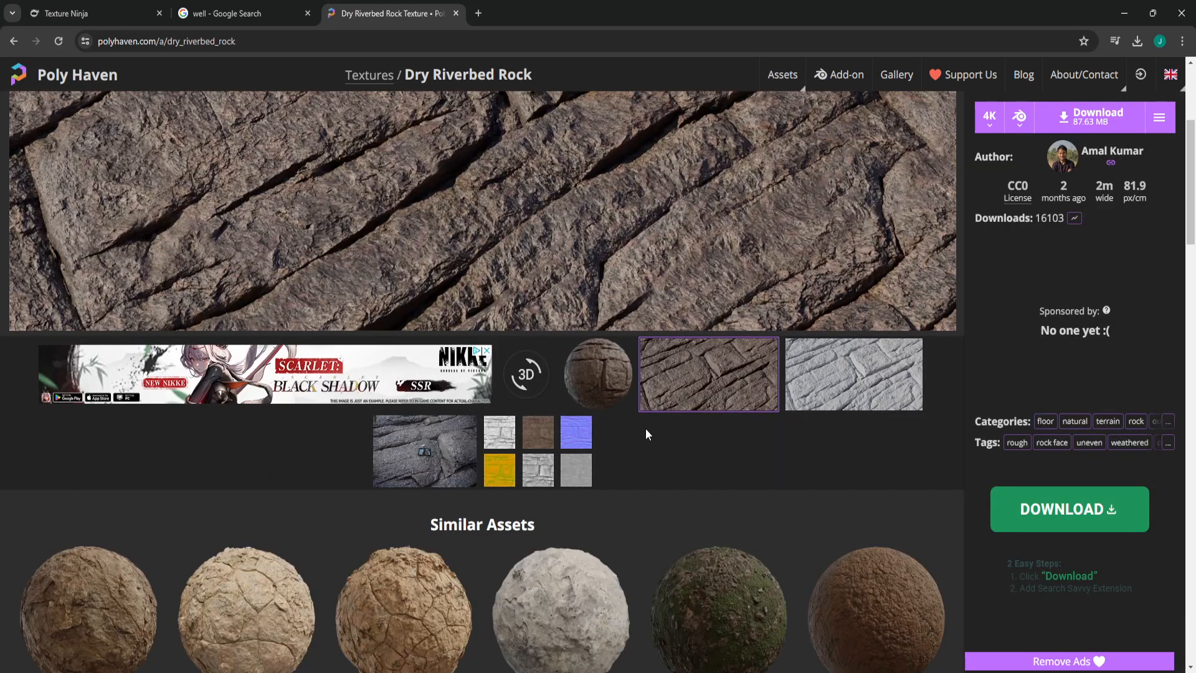
scroll(646, 428, down, 4)
scroll(635, 442, up, 5)
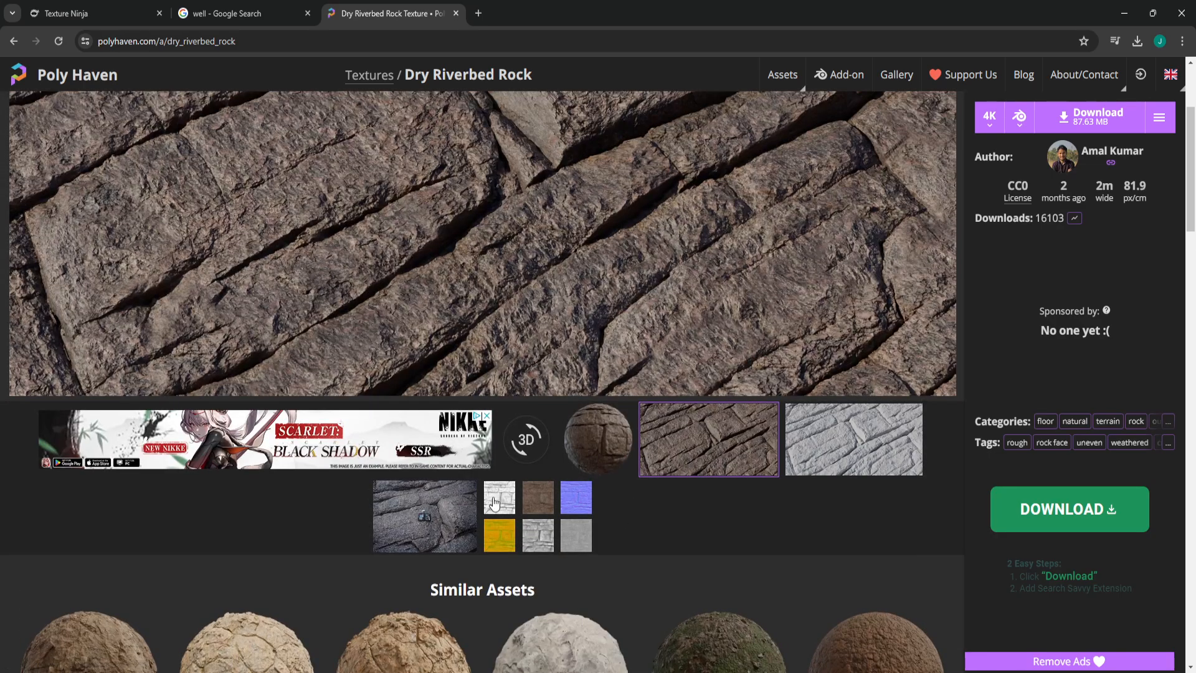
scroll(533, 320, up, 1)
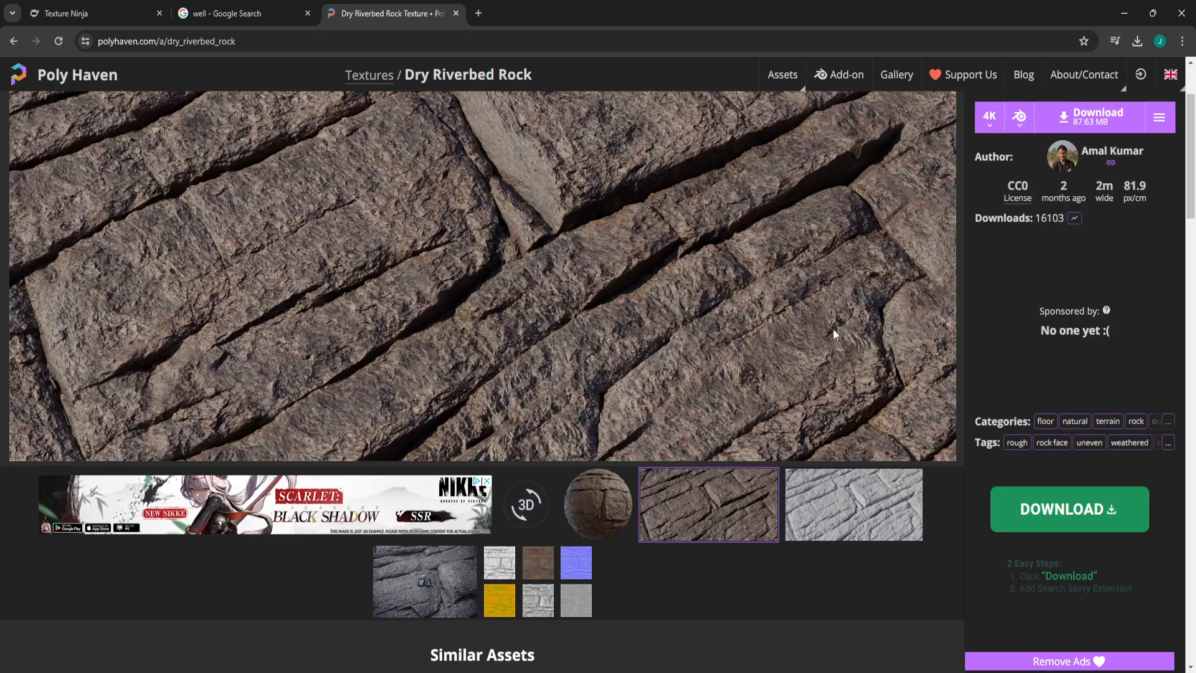
click(540, 563)
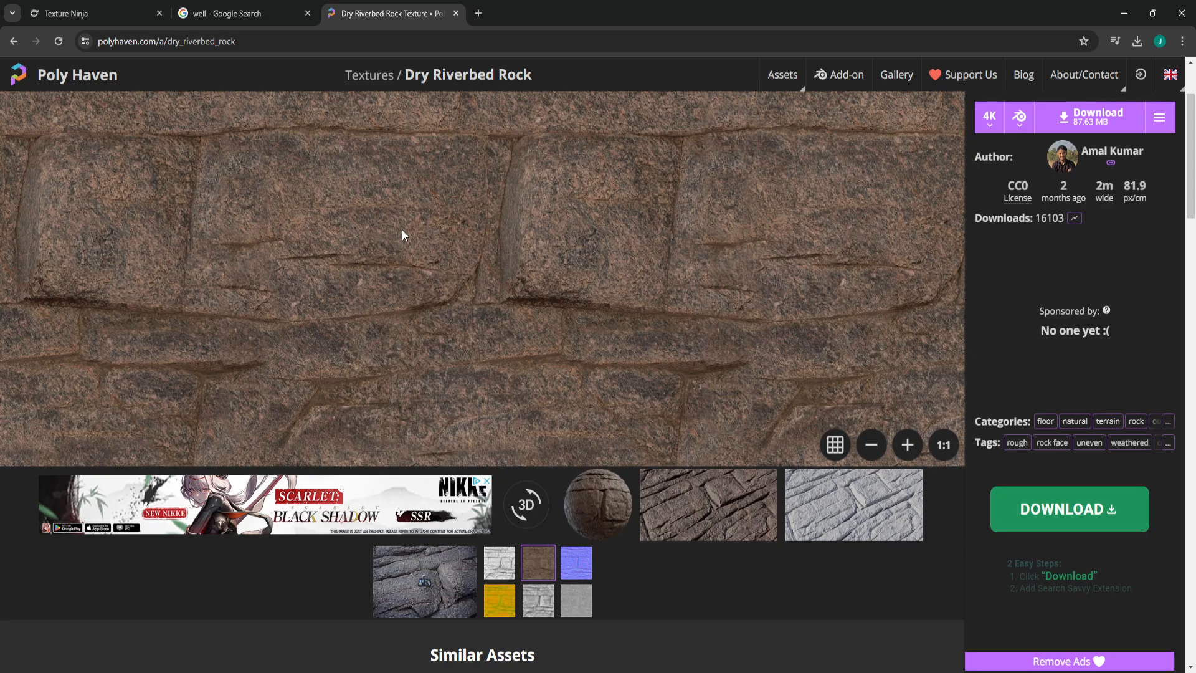
click(539, 601)
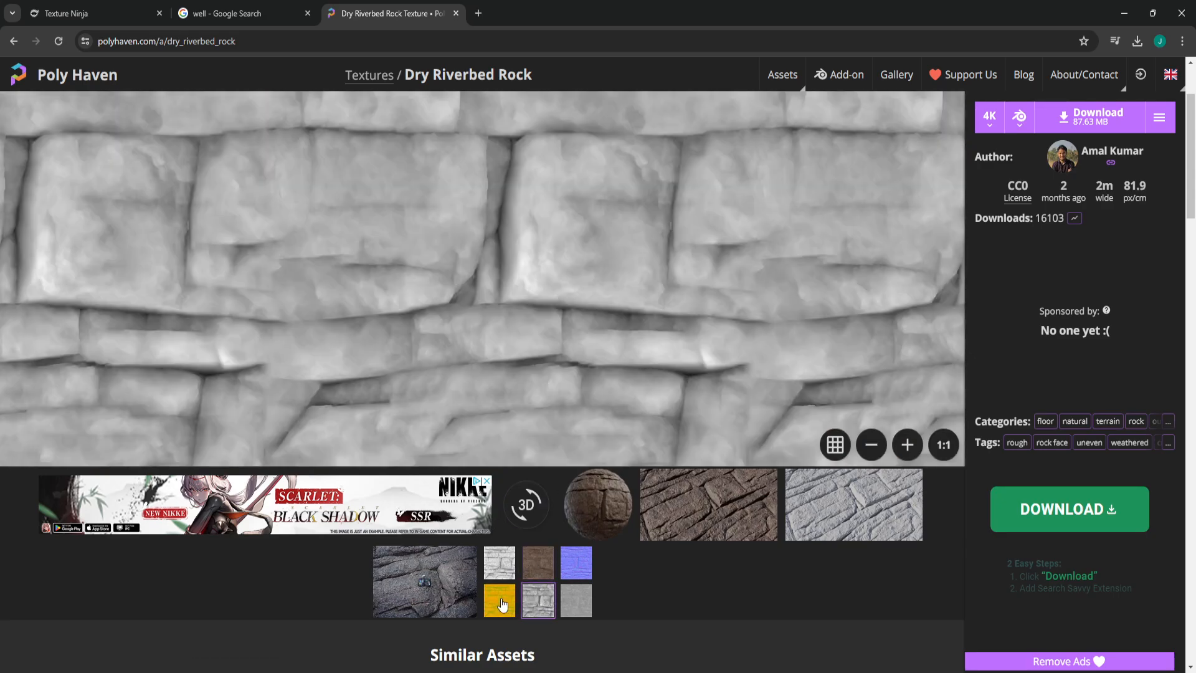
click(504, 603)
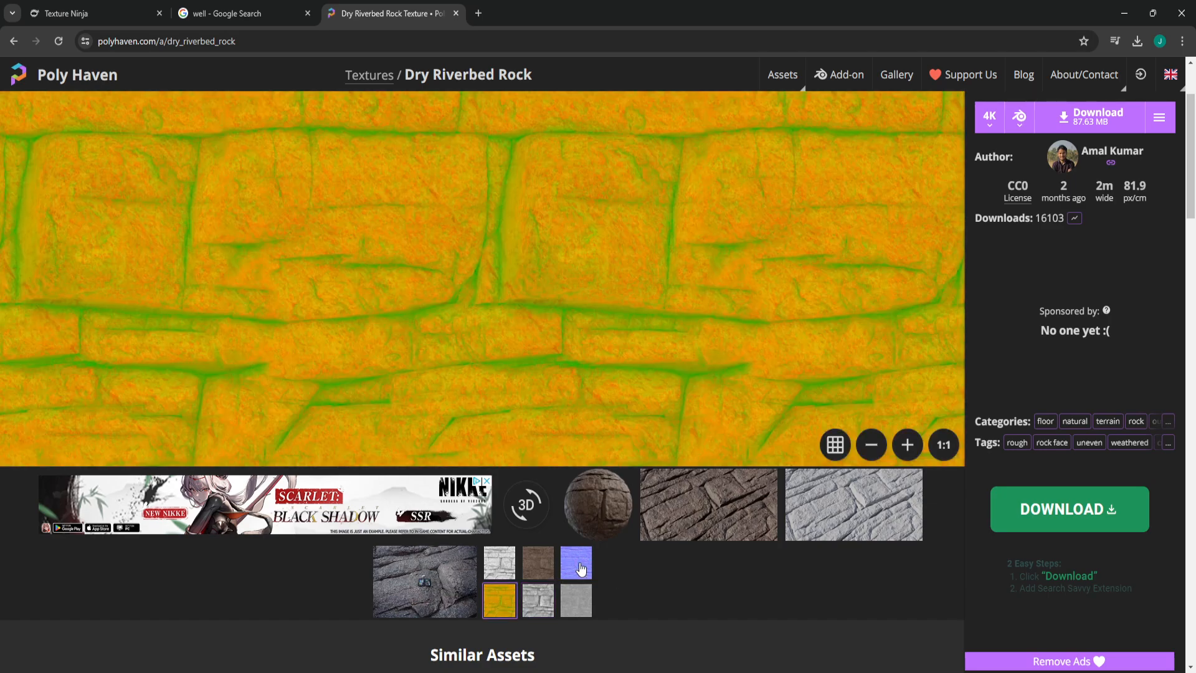
click(580, 568)
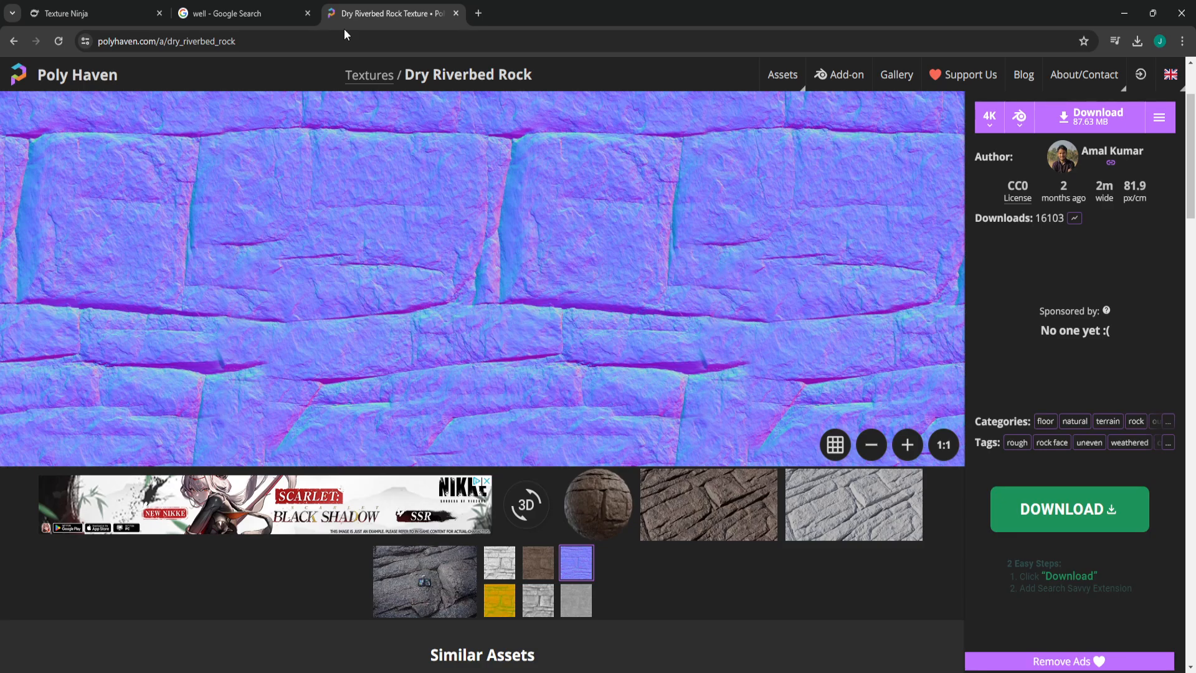
- Close the Poly Haven page and open textures.com in a new tab
click(104, 8)
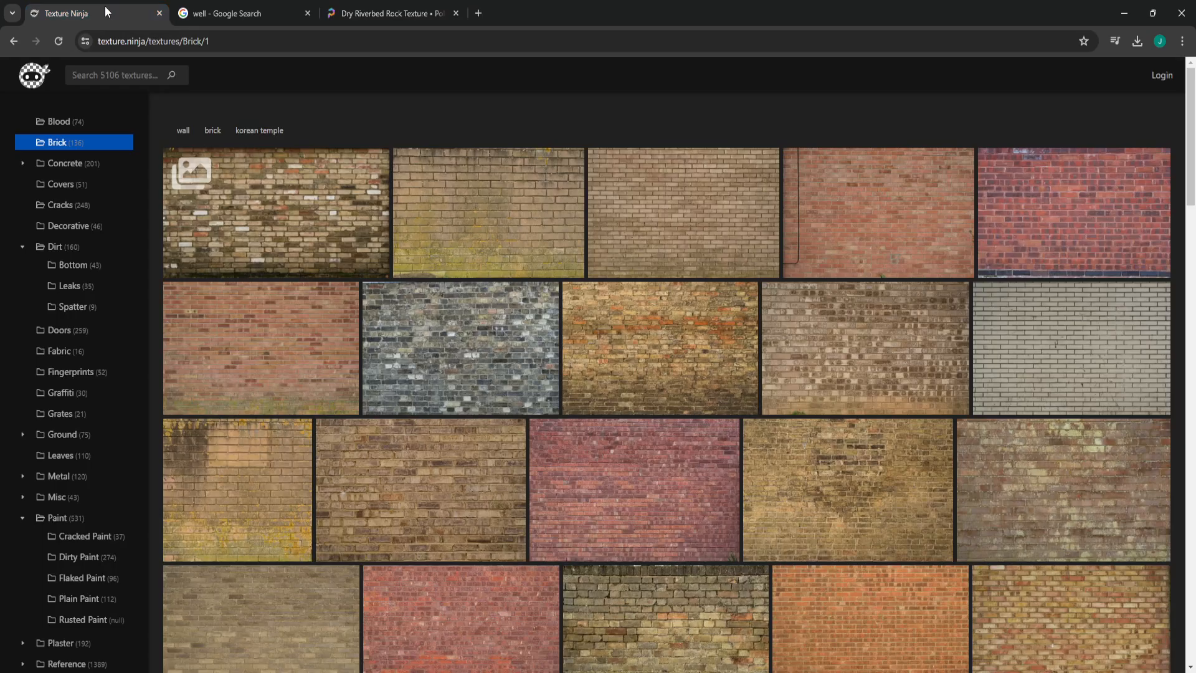
click(455, 14)
click(331, 14)
text(textures)
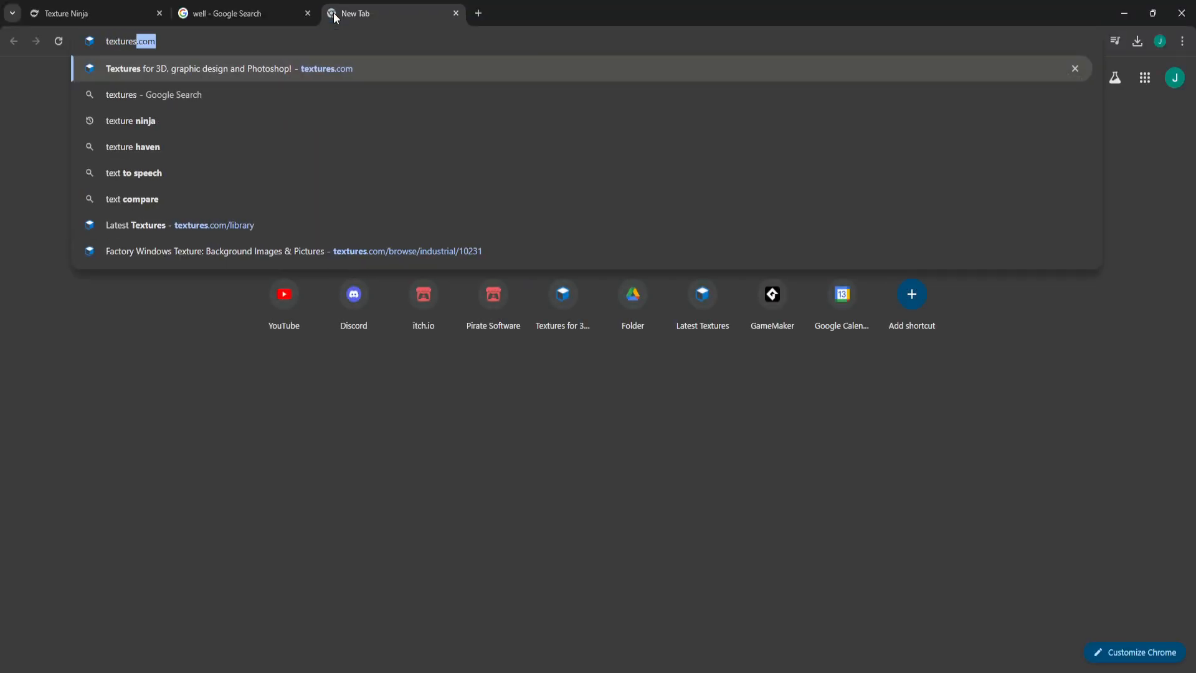
click(245, 68)
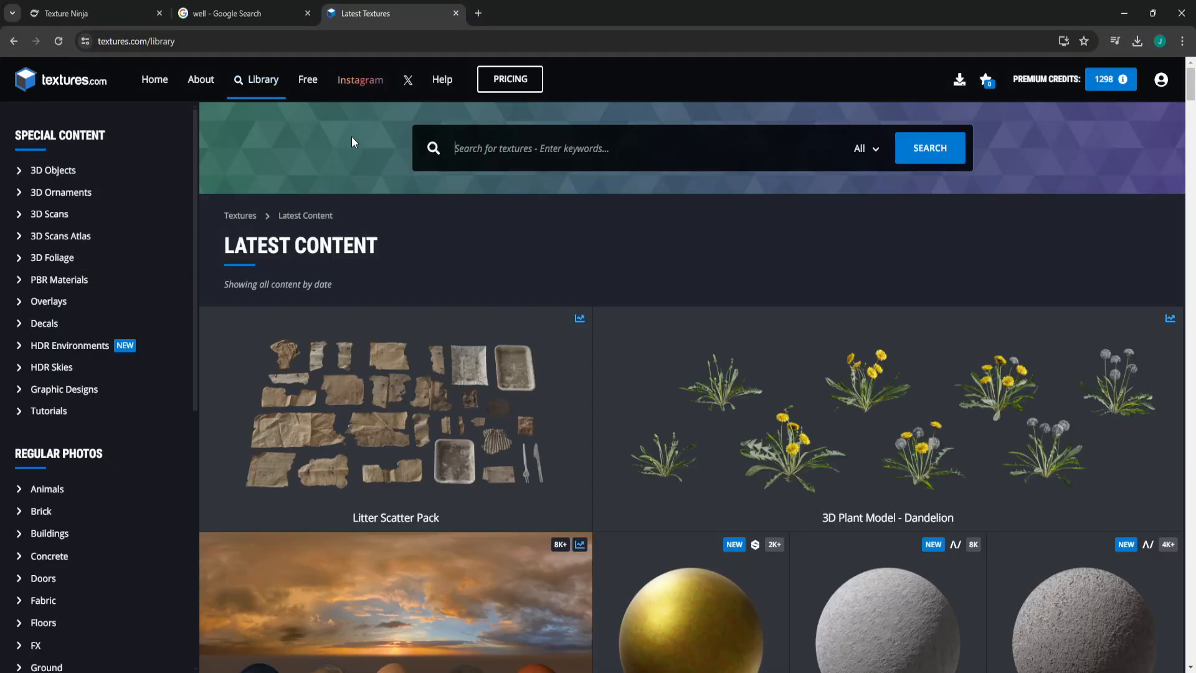
- Look over the textures.com library and home page, and close the site to return to Texture Ninja
scroll(561, 187, down, 3)
scroll(333, 326, up, 3)
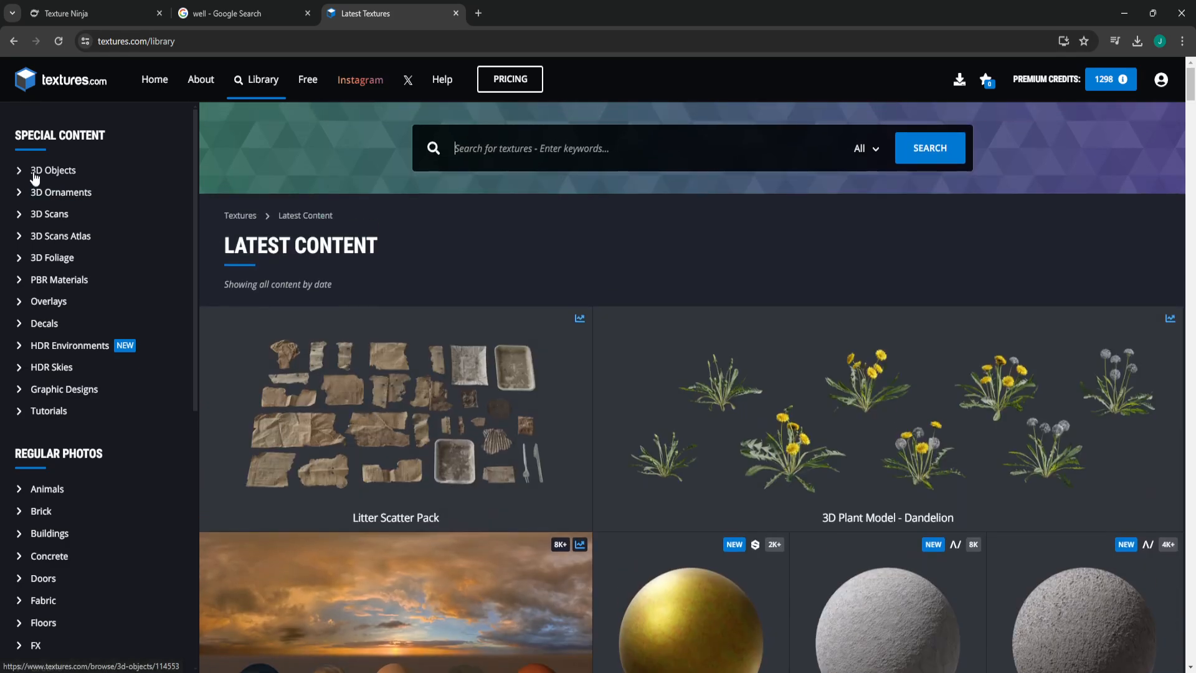
click(58, 90)
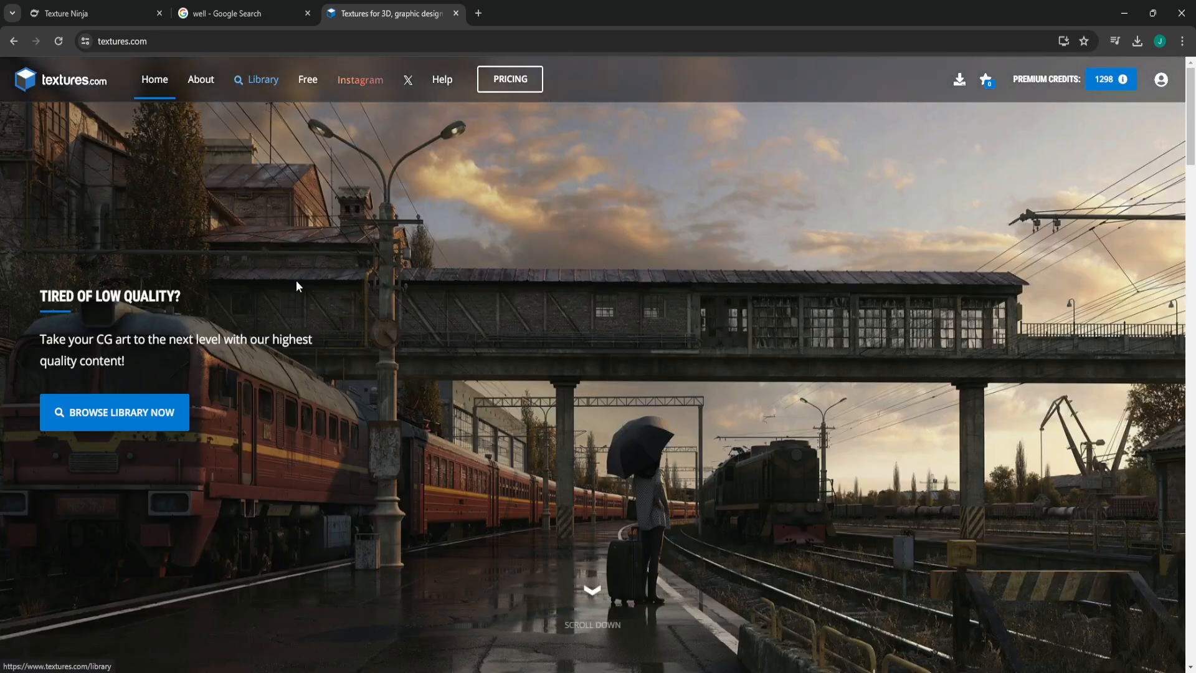
scroll(552, 473, down, 4)
scroll(652, 403, up, 4)
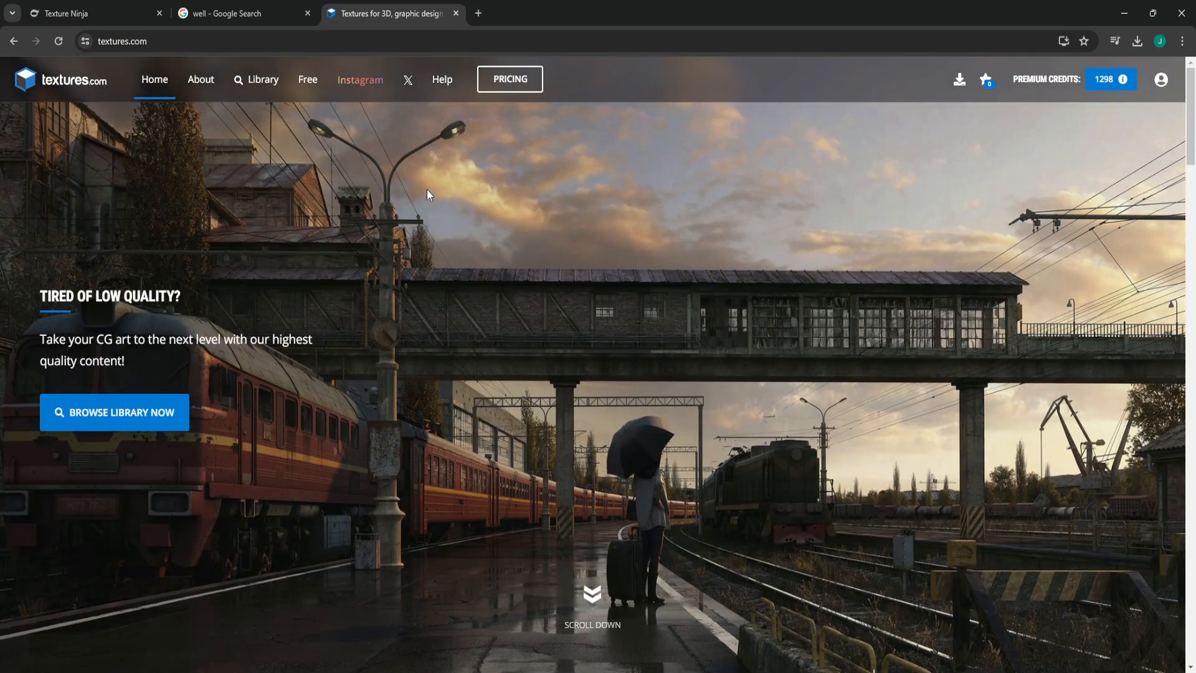
scroll(477, 195, down, 15)
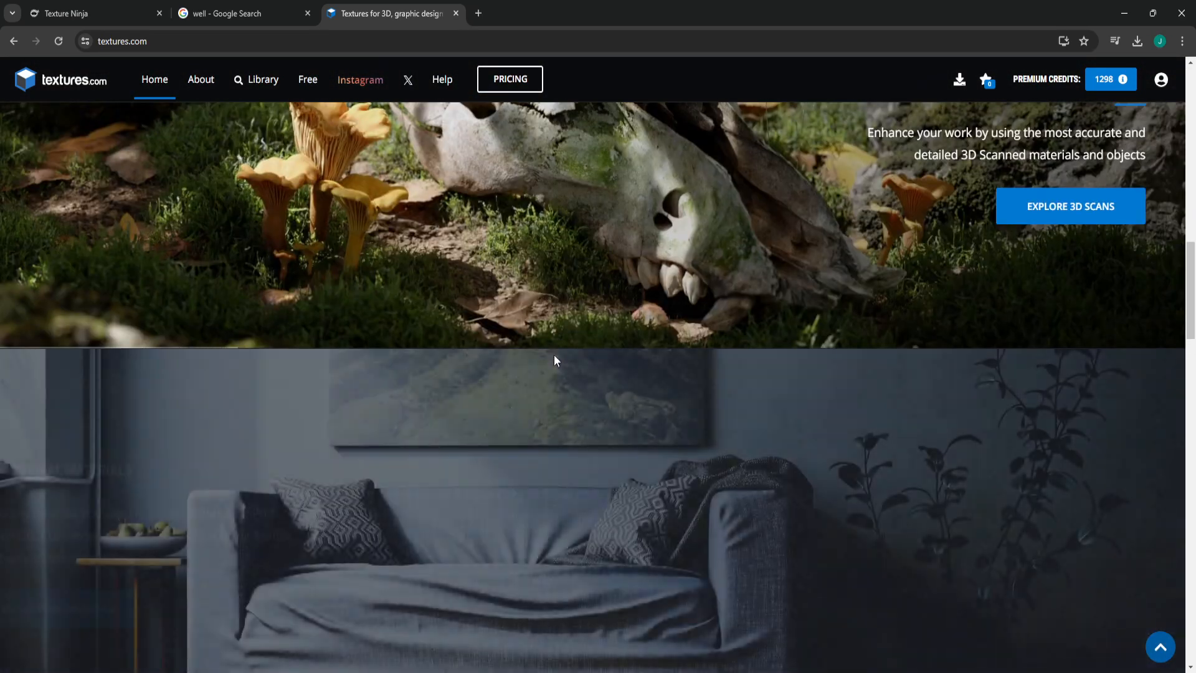
scroll(548, 361, up, 15)
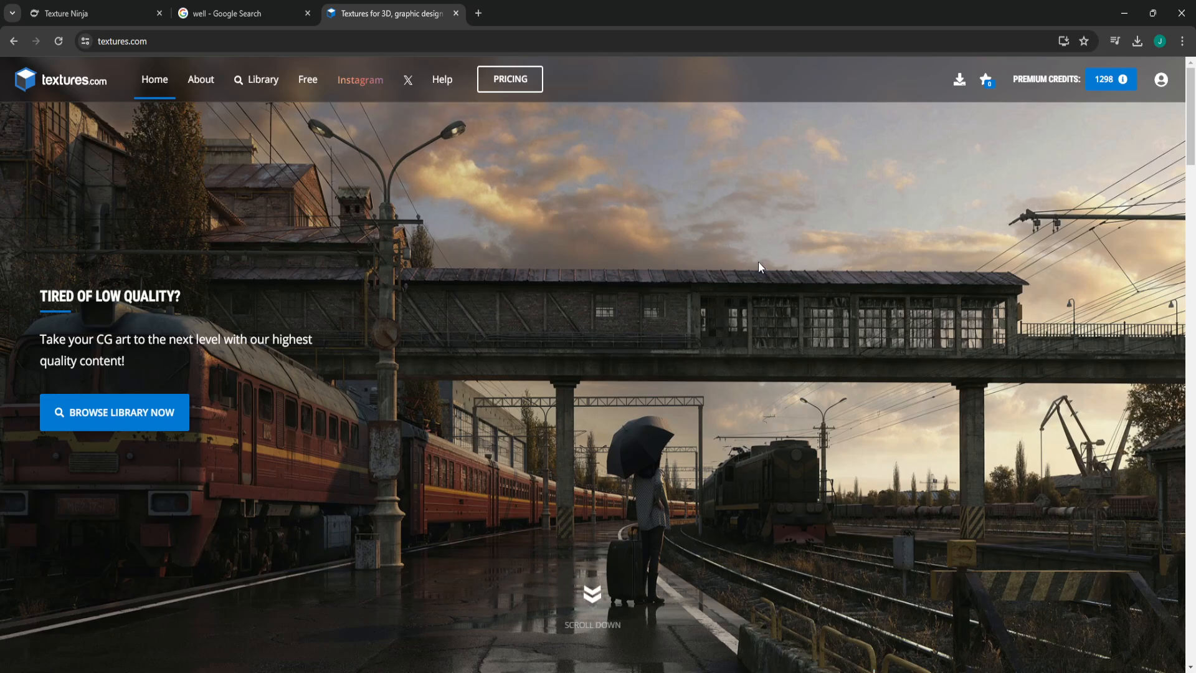
click(99, 6)
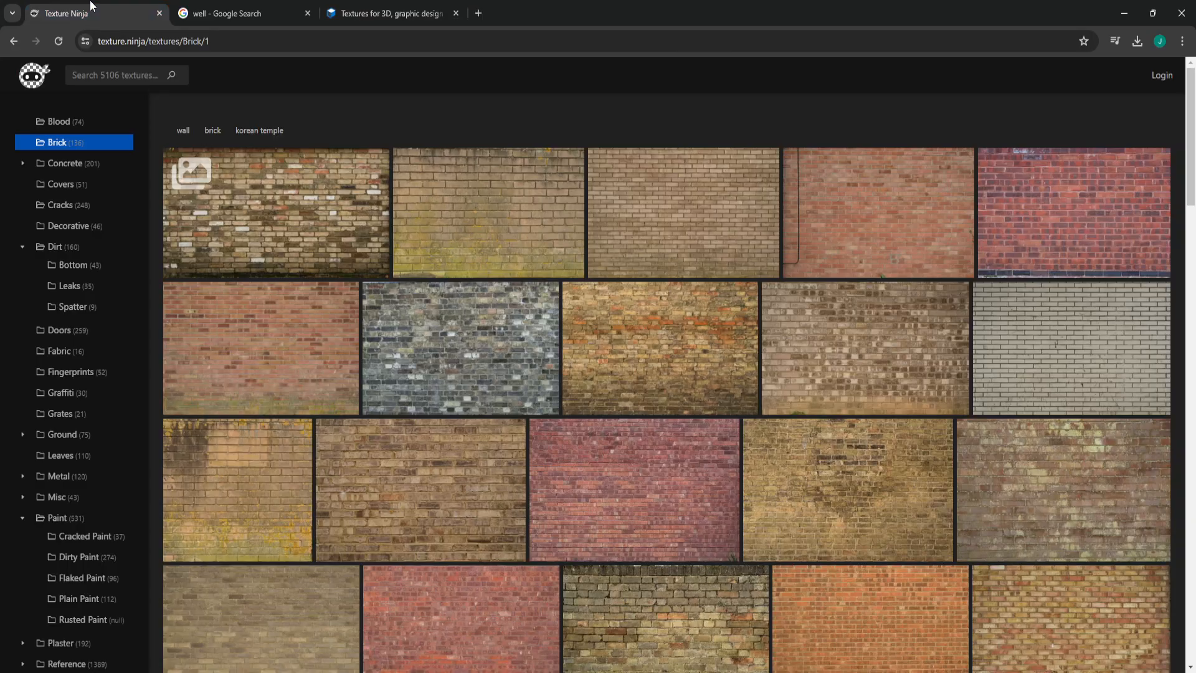
click(456, 13)
- Switch to Photoshop and compare the brickInk.png and genericBrick.png textures, with the Move tool active
mouse_move(505, 432)
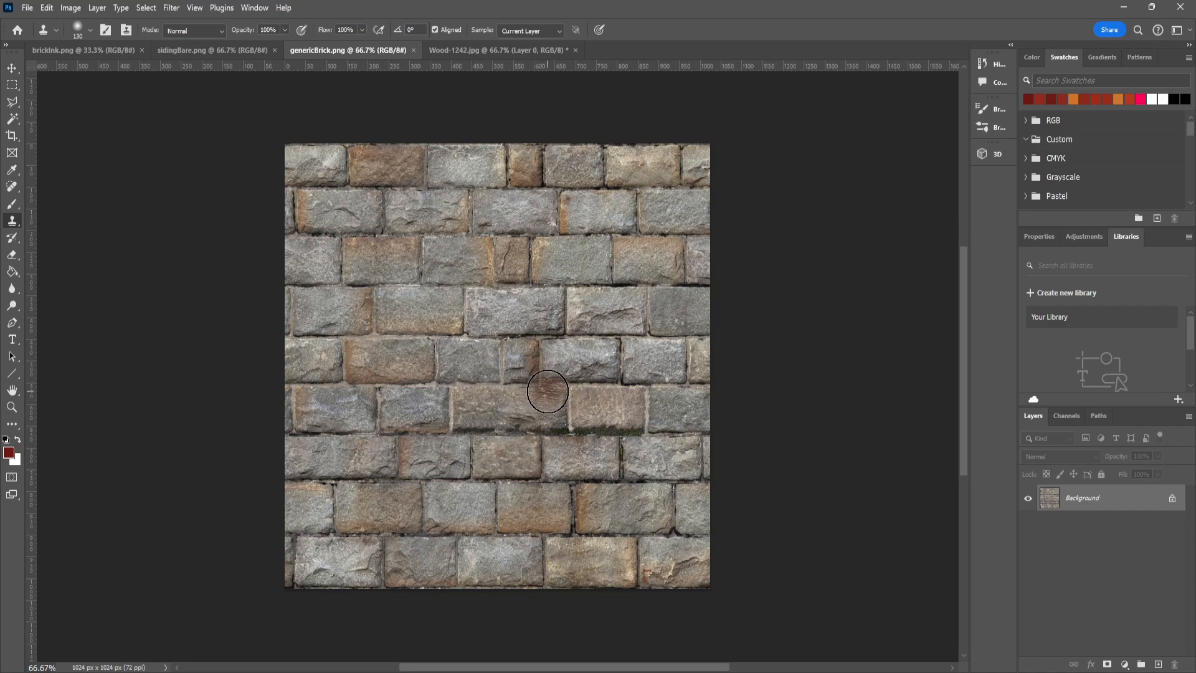
click(82, 49)
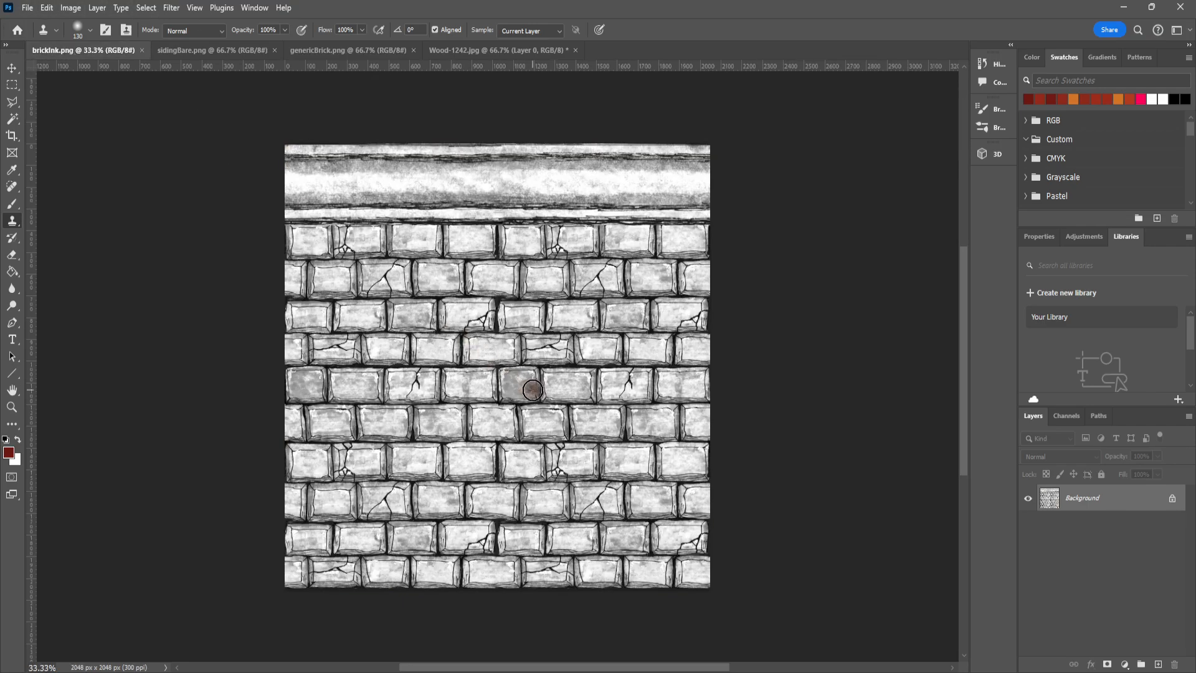
click(12, 67)
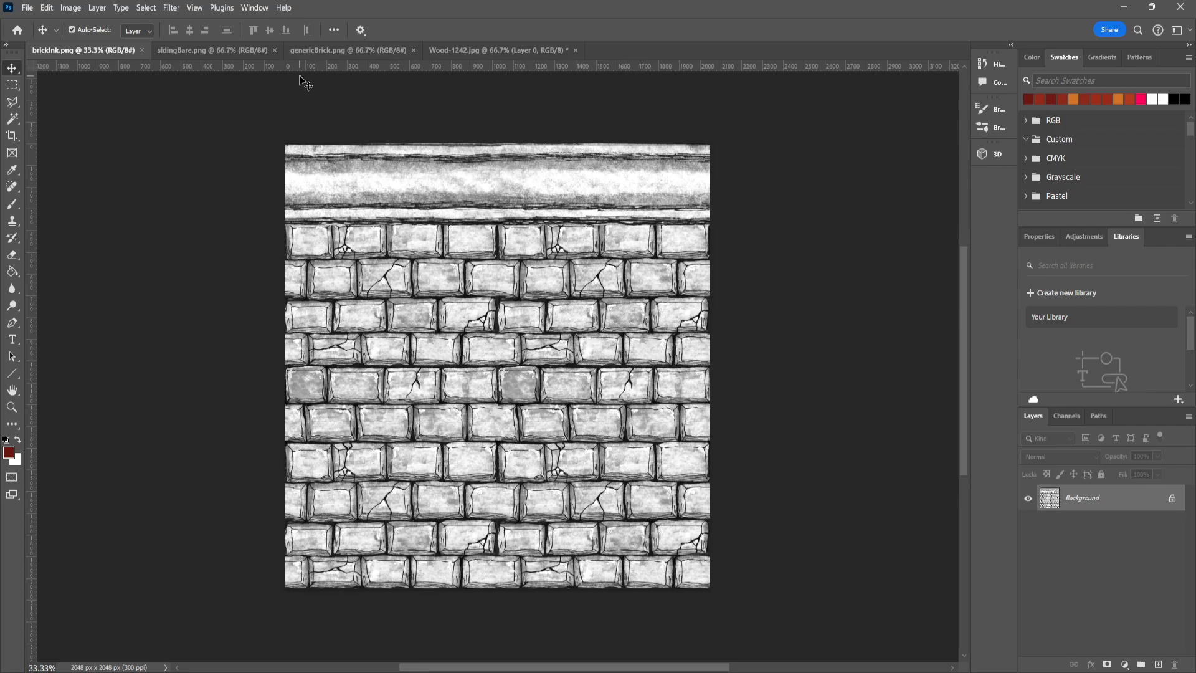
click(347, 50)
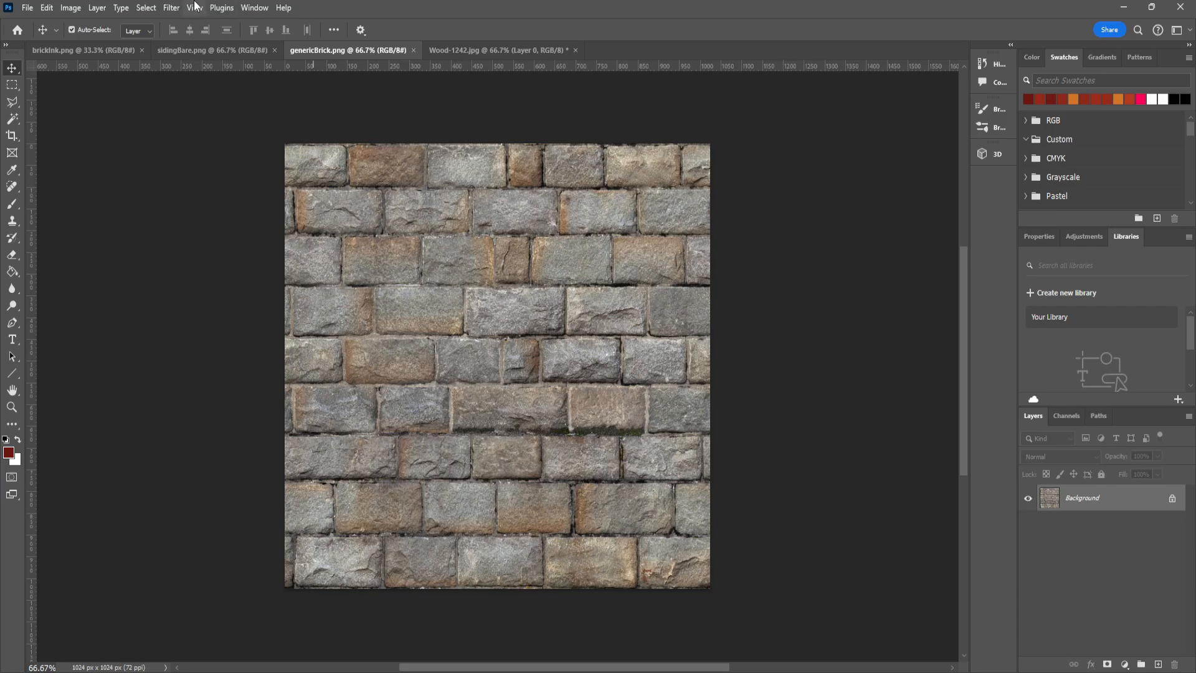
click(83, 50)
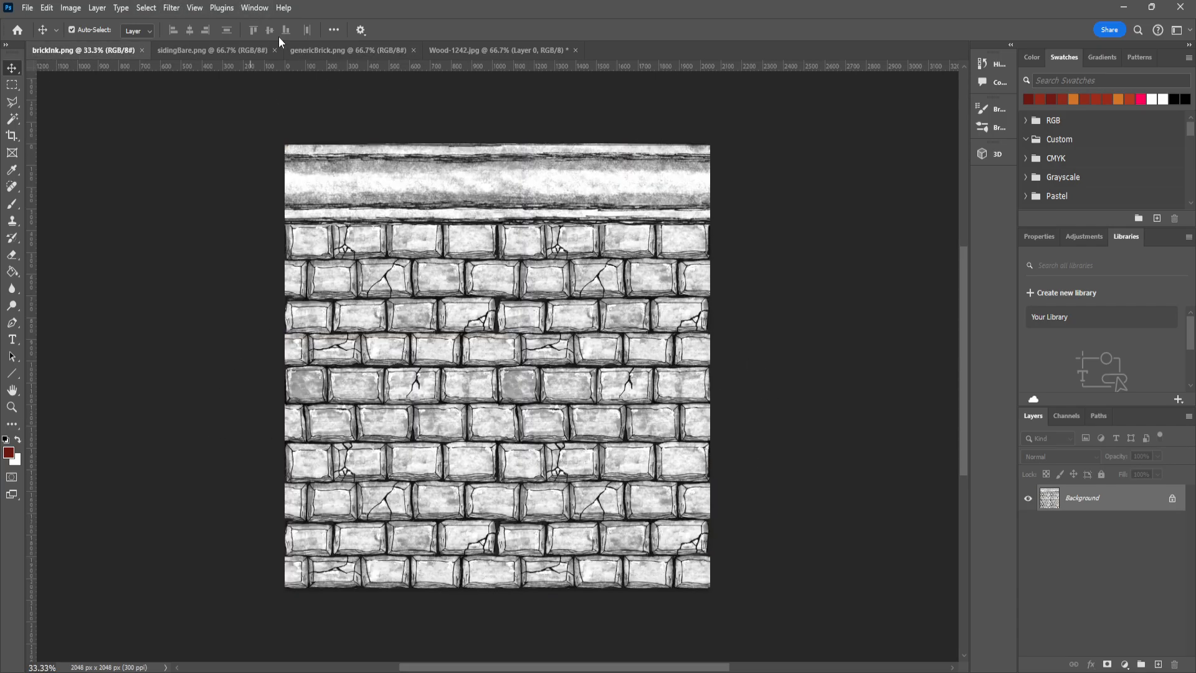
click(354, 50)
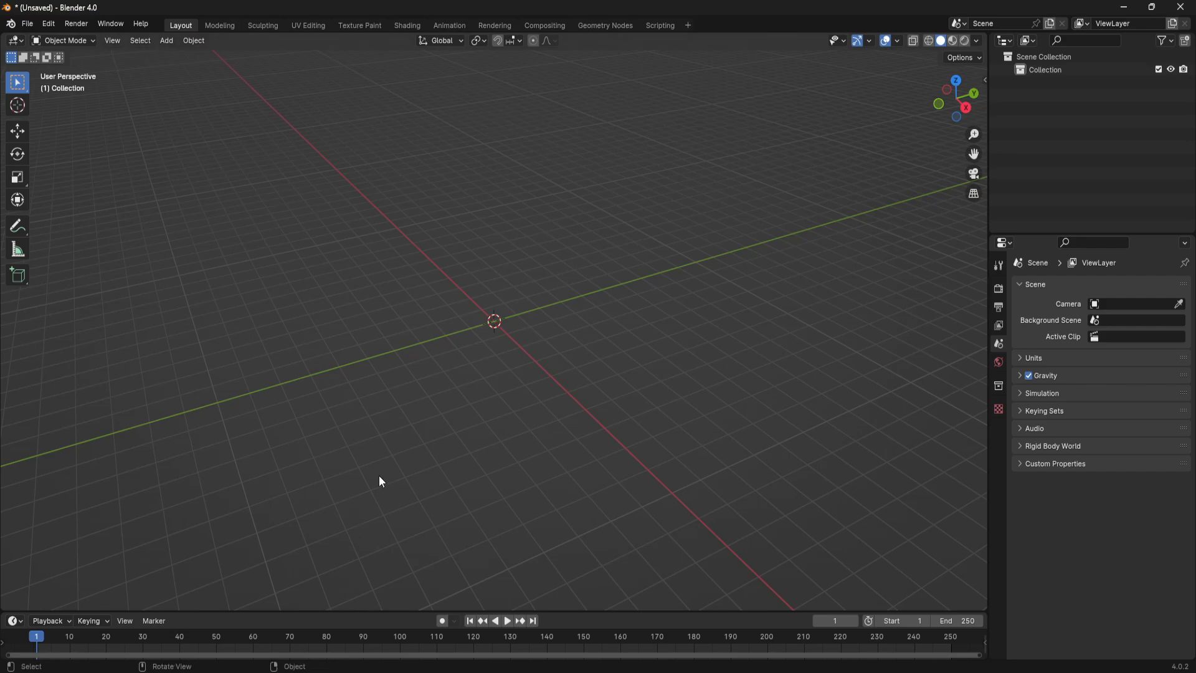
- Switch to Blender and add a cylinder mesh with 24 vertices at the world origin
middle_drag(380, 480, 550, 475)
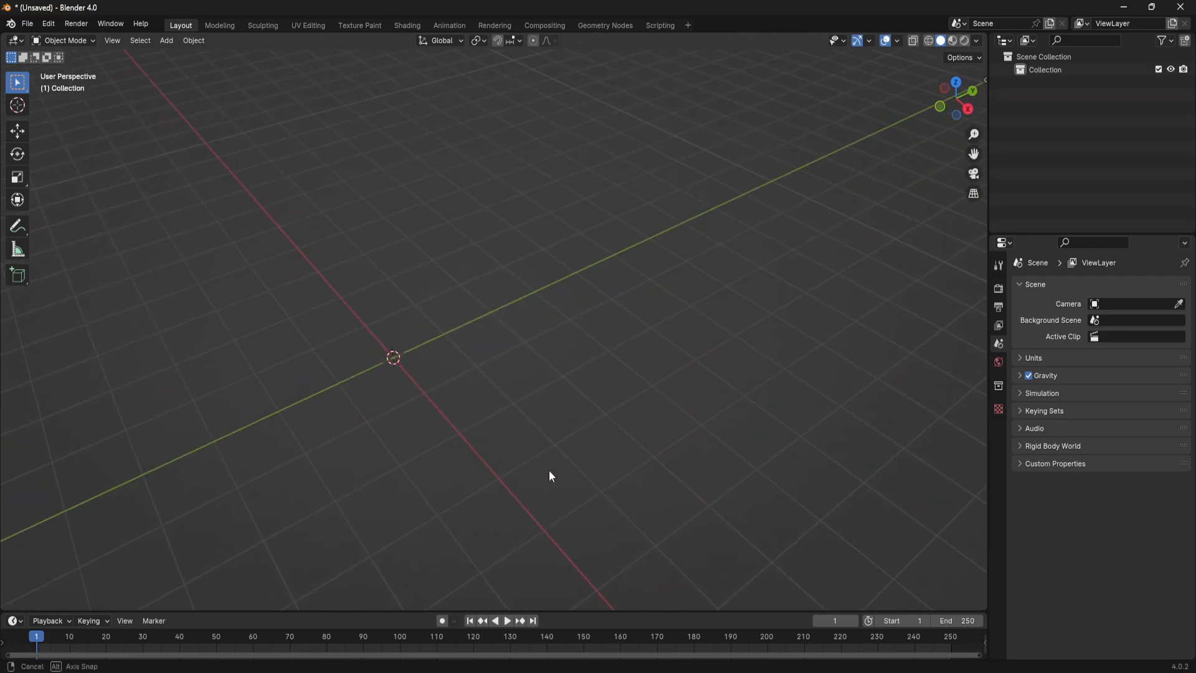
click(167, 41)
mouse_move(200, 51)
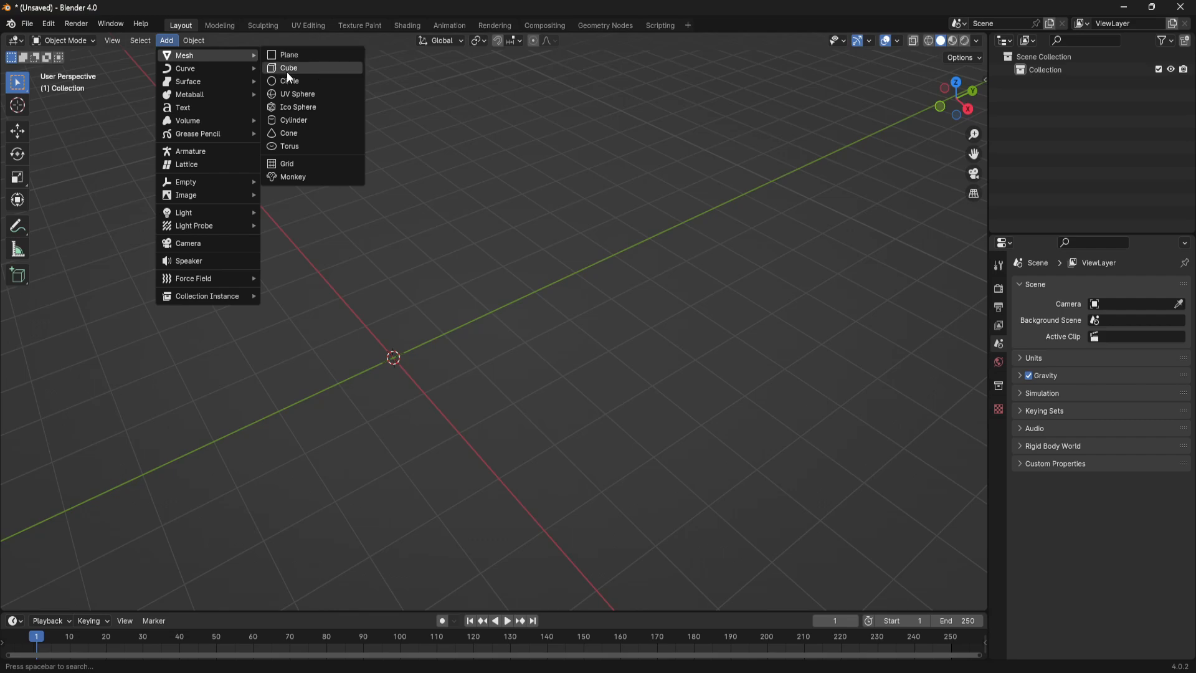
click(290, 120)
click(115, 595)
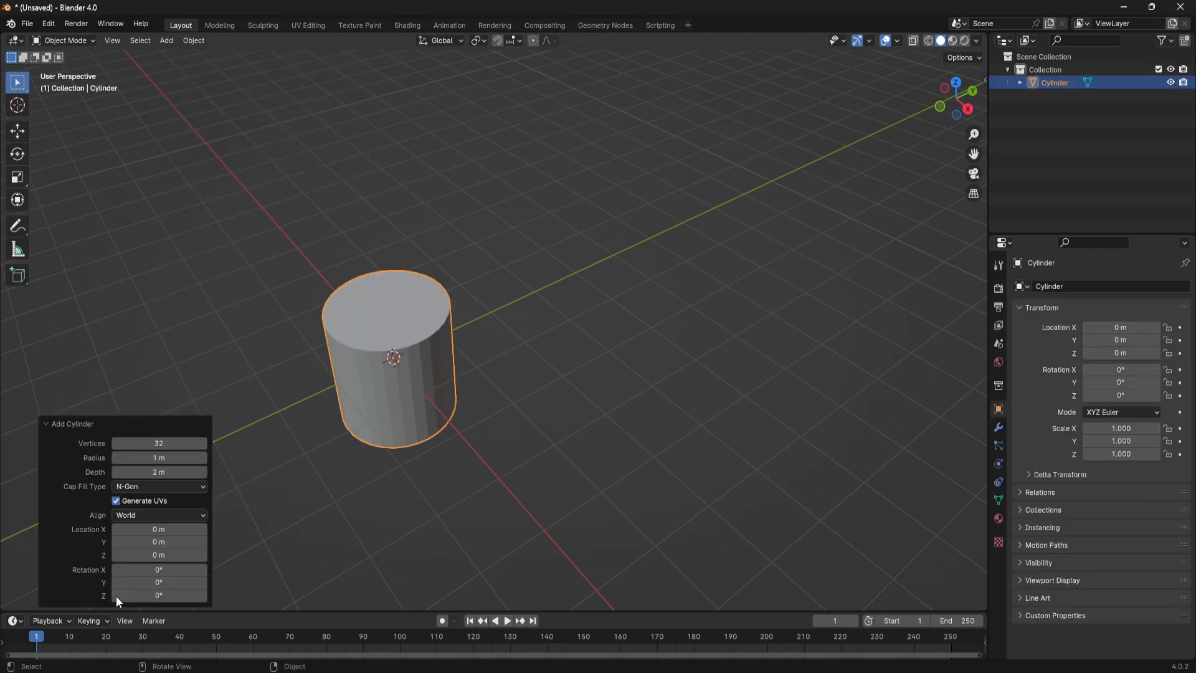
click(181, 442)
text(24)
key(Return)
- Enter Edit Mode on the cylinder and deselect all of its geometry
middle_drag(685, 263, 705, 386)
key(Tab)
click(705, 386)
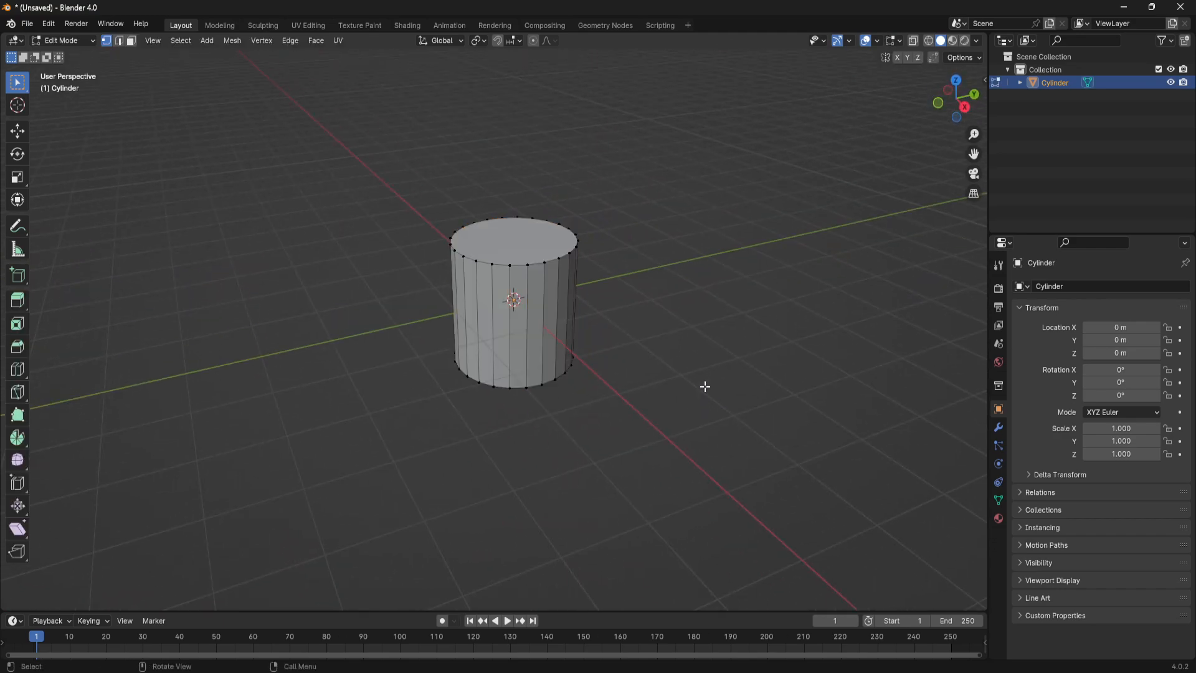
- In the right orthographic view, select all the cylinder's linked faces and move them up about 1.002 m along Z to rest on the ground
key(Tab)
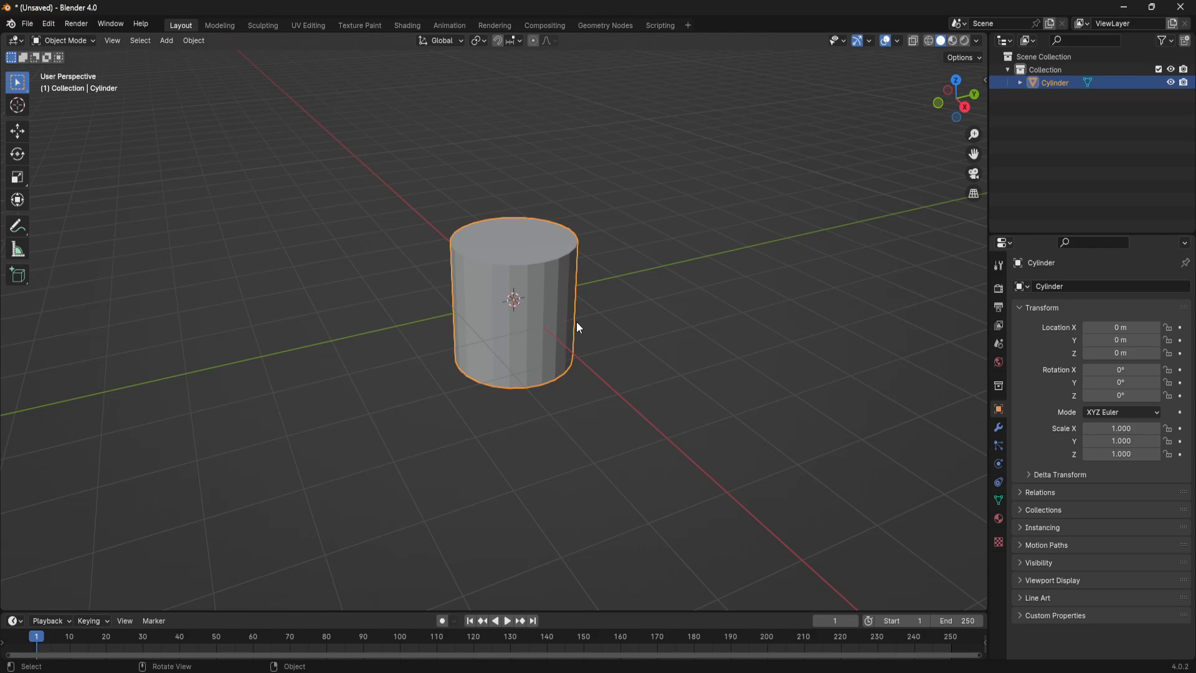
mouse_move(577, 321)
middle_down()
mouse_move(527, 292)
mouse_move(566, 301)
middle_up()
key(KP_3)
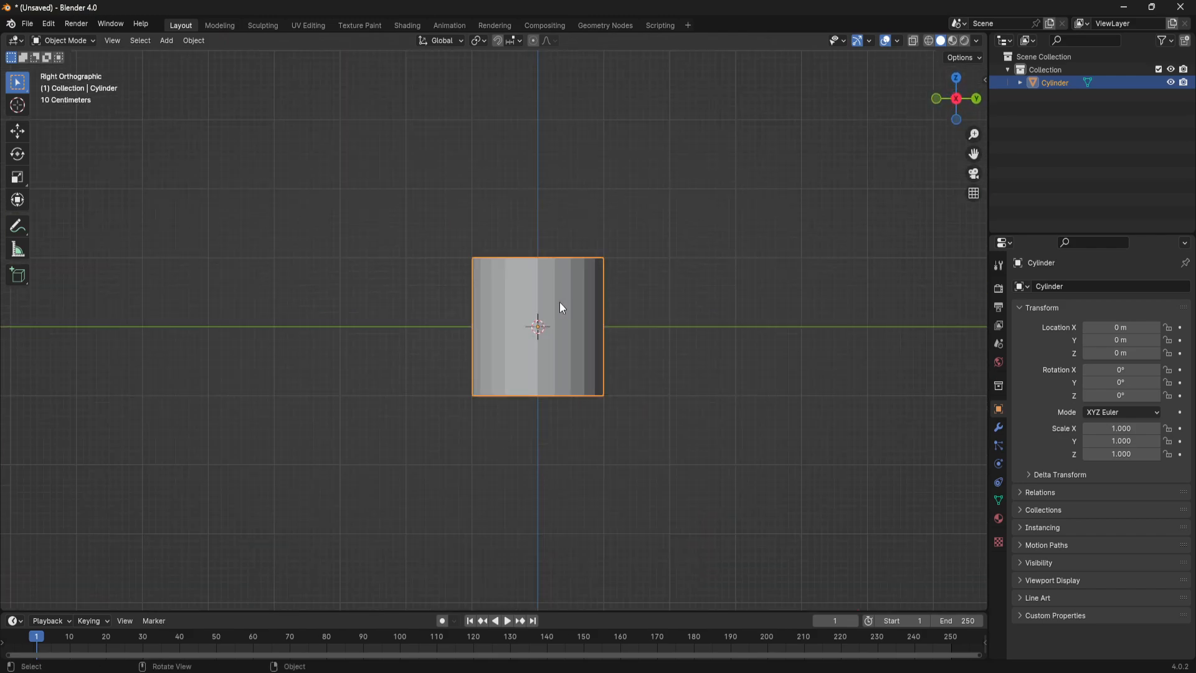
key(Tab)
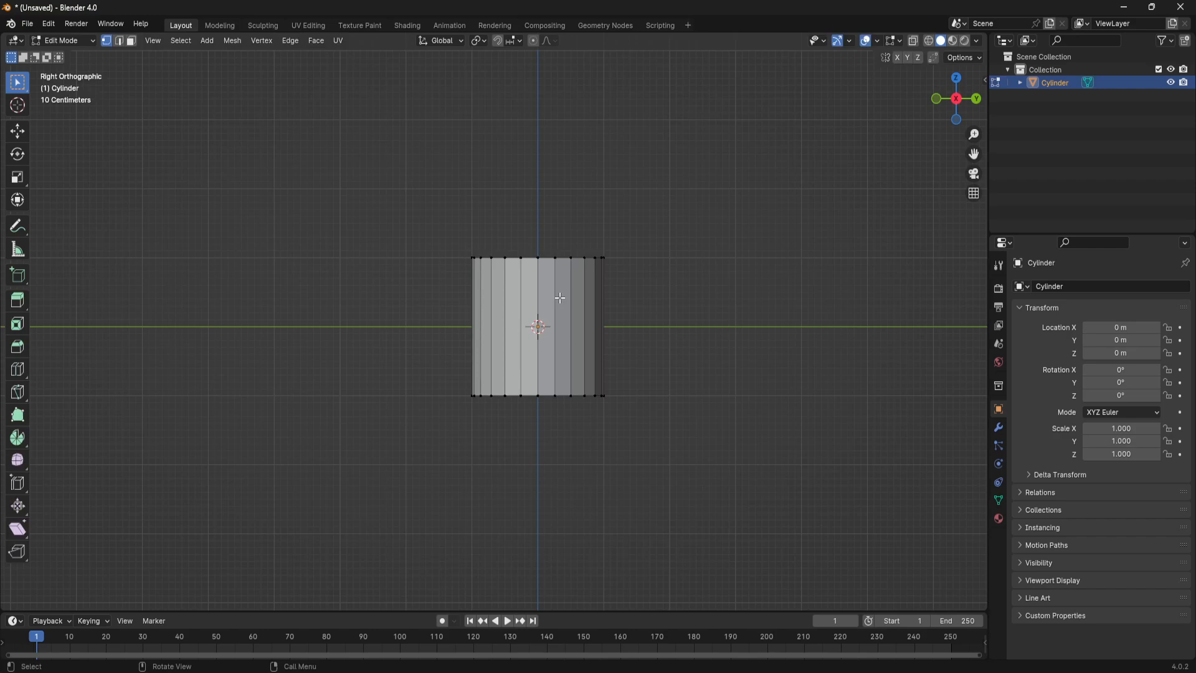
key(3)
key(l)
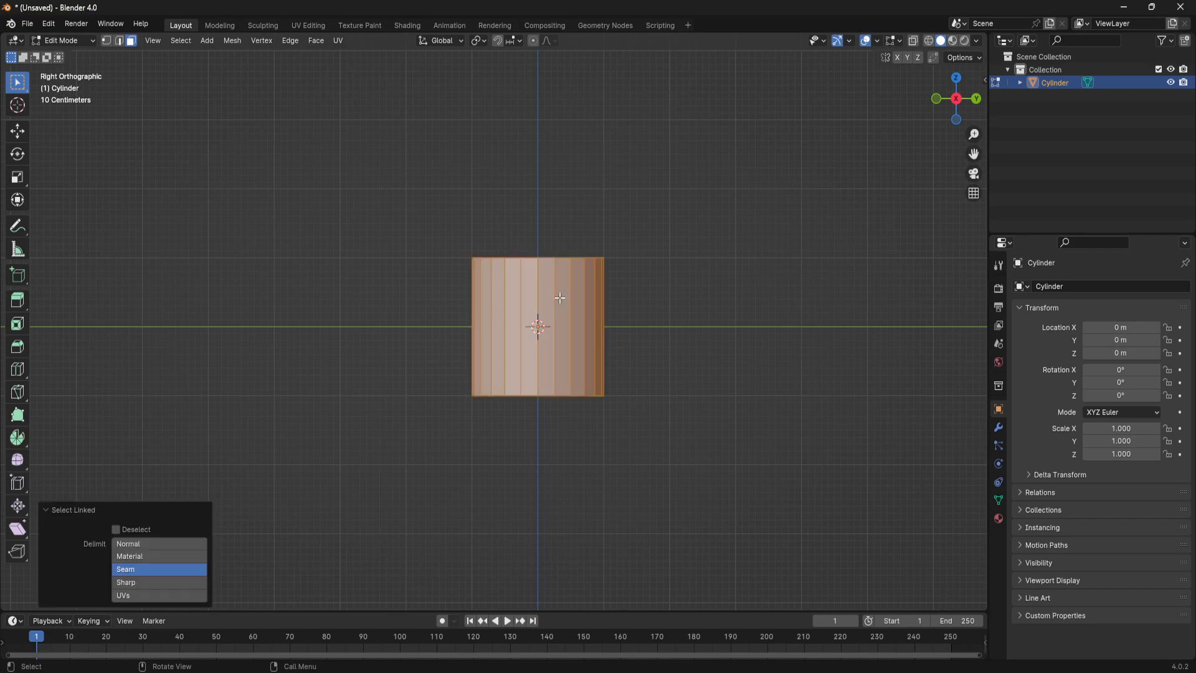
key(g)
key(z)
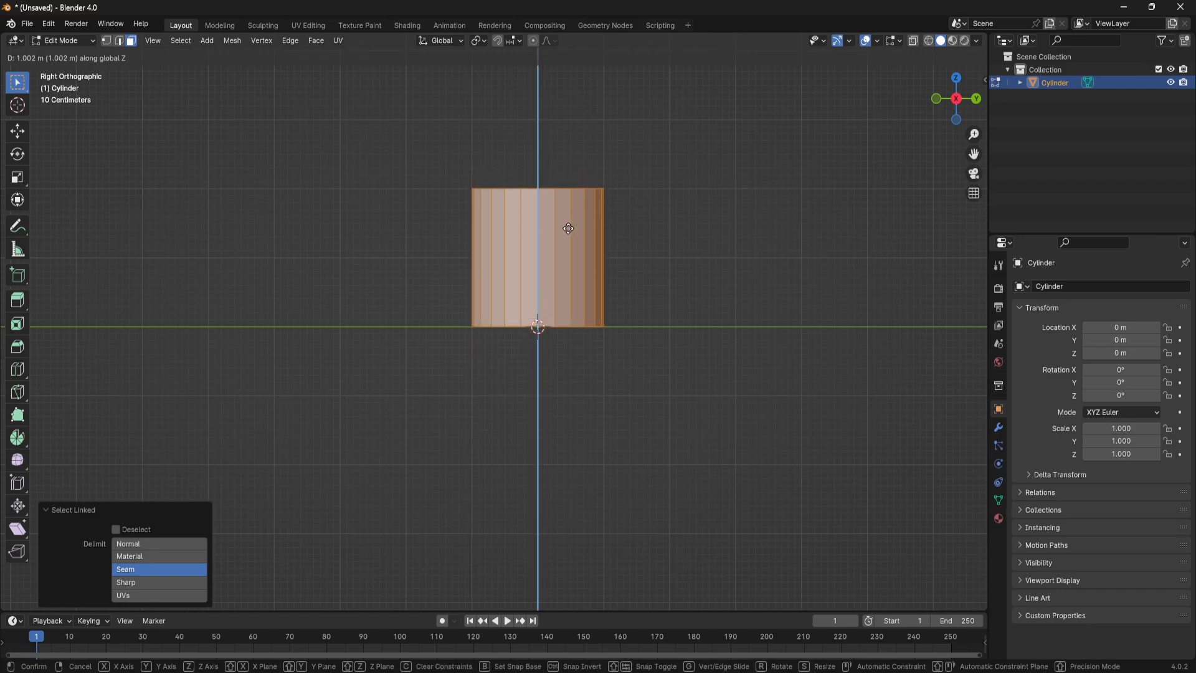
click(569, 228)
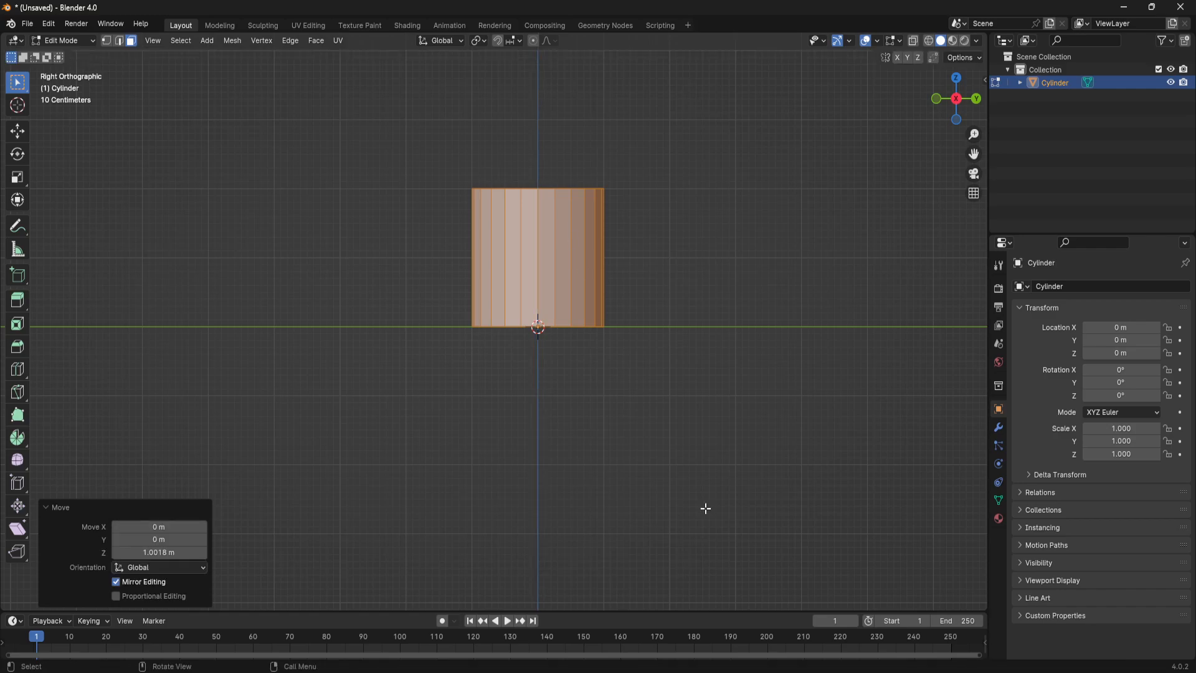
- Deselect all of the cylinder's faces and look over its shape
middle_drag(779, 507, 771, 557)
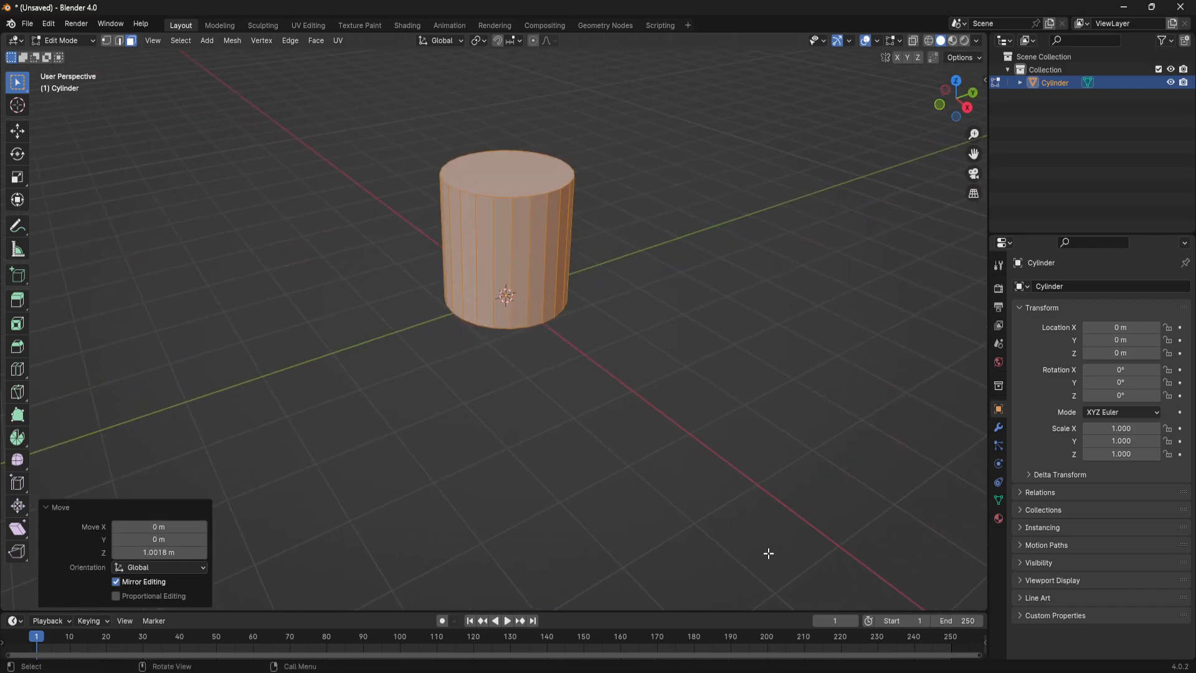
shift+middle_drag(640, 287, 662, 403)
scroll(650, 435, up, 2)
scroll(716, 418, up, 1)
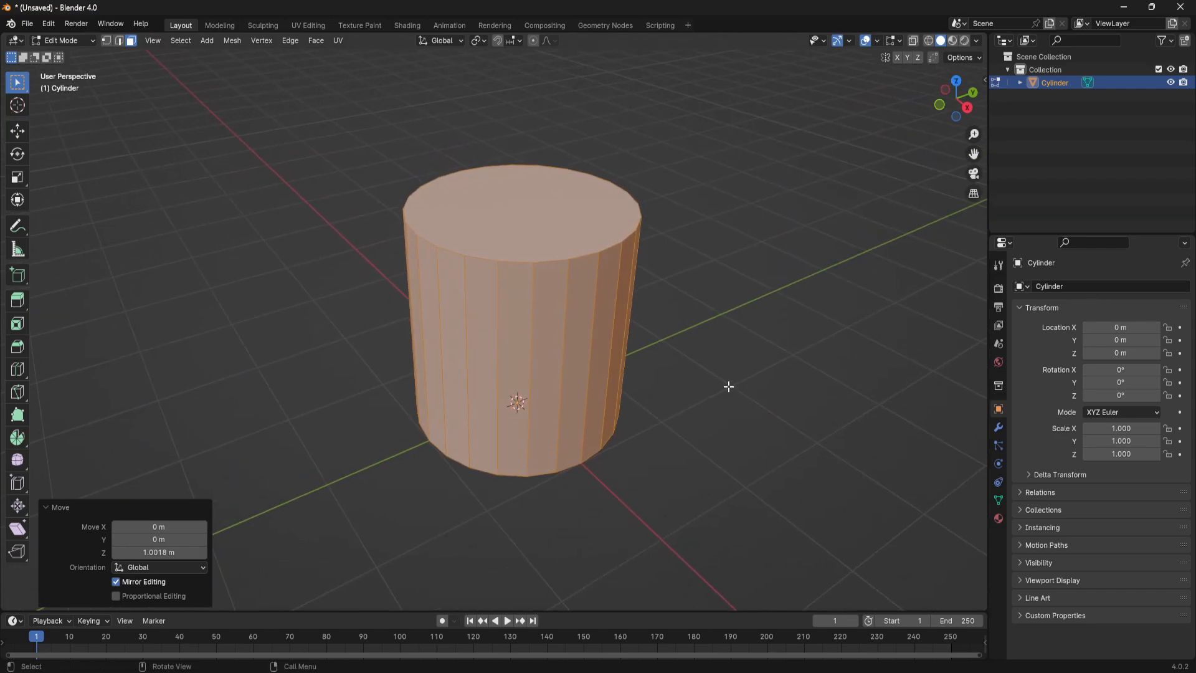
click(258, 311)
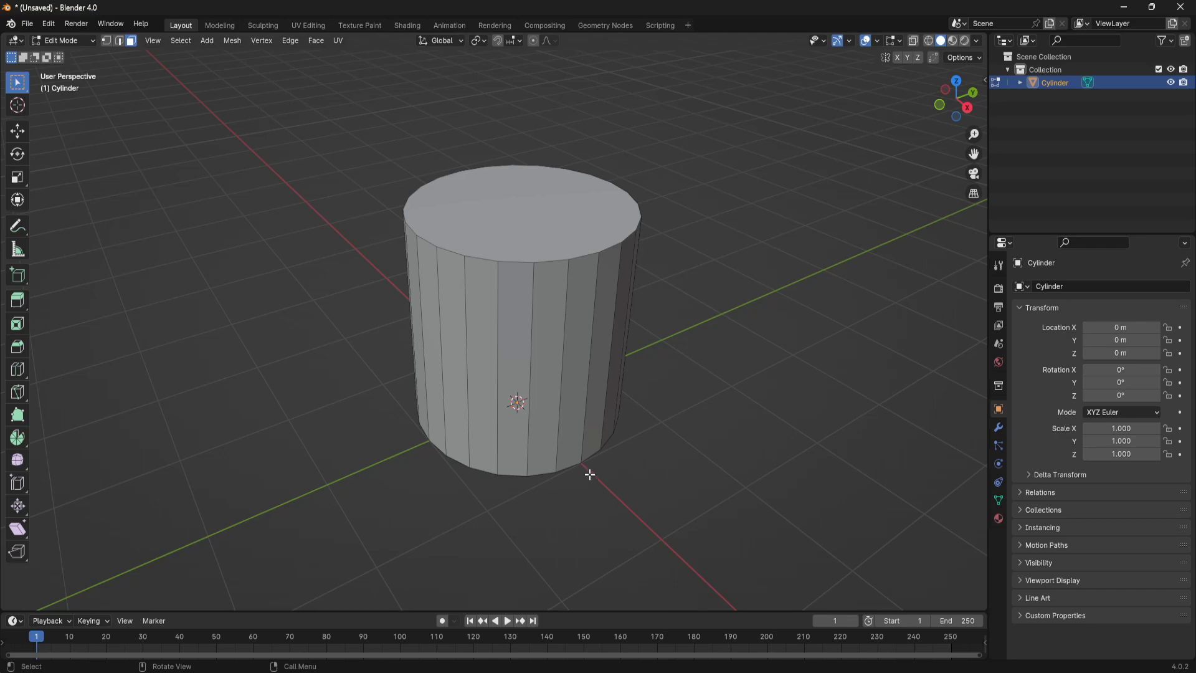
middle_drag(635, 377, 706, 378)
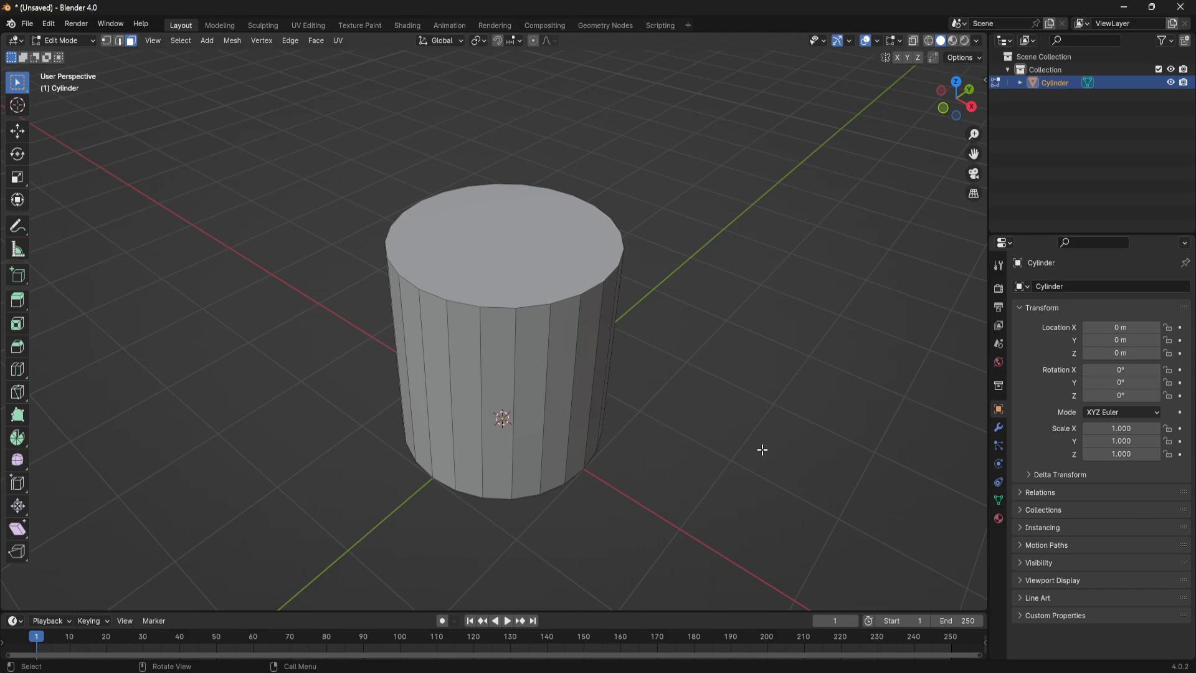
middle_drag(762, 449, 748, 415)
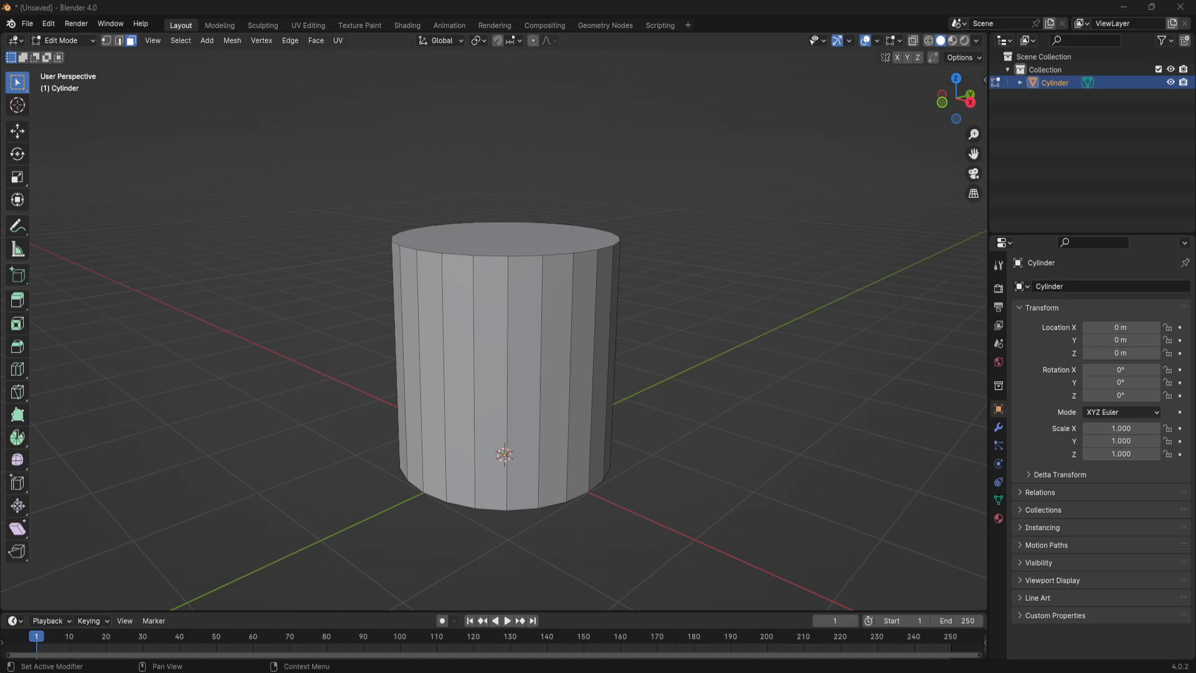
- Switch to the browser, examine the Google Images results for "well" as shape references, and return to Blender
key(alt+Tab)
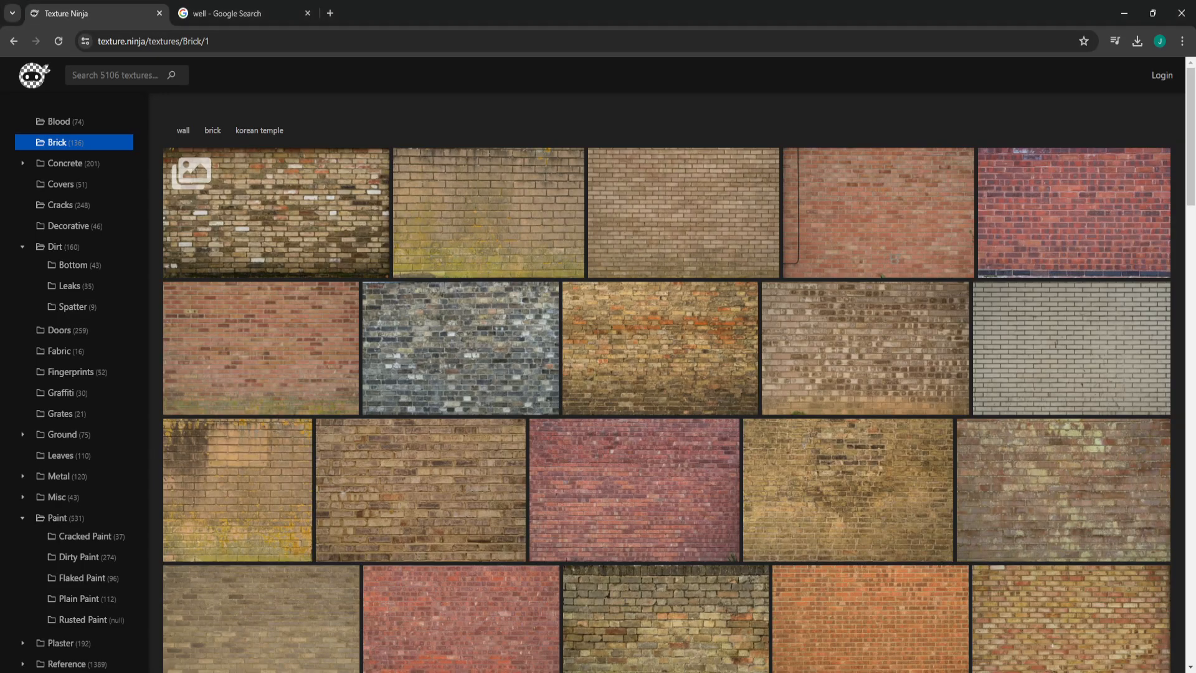
key(ctrl+Tab)
scroll(542, 473, up, 15)
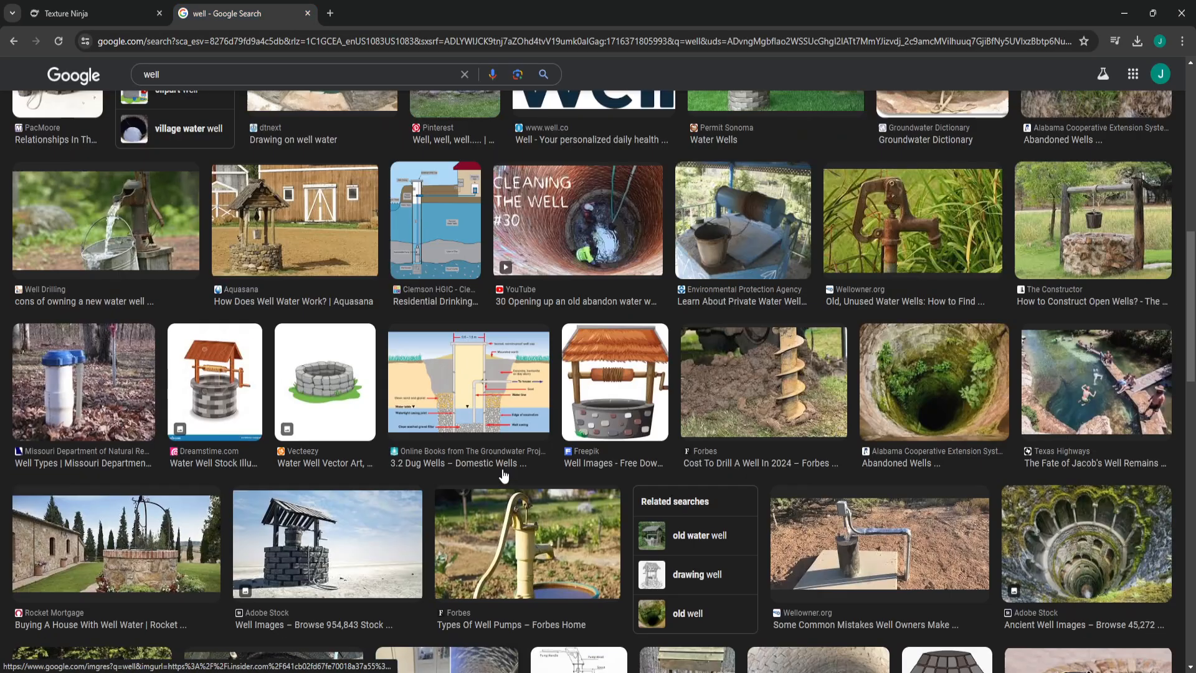
scroll(542, 473, down, 3)
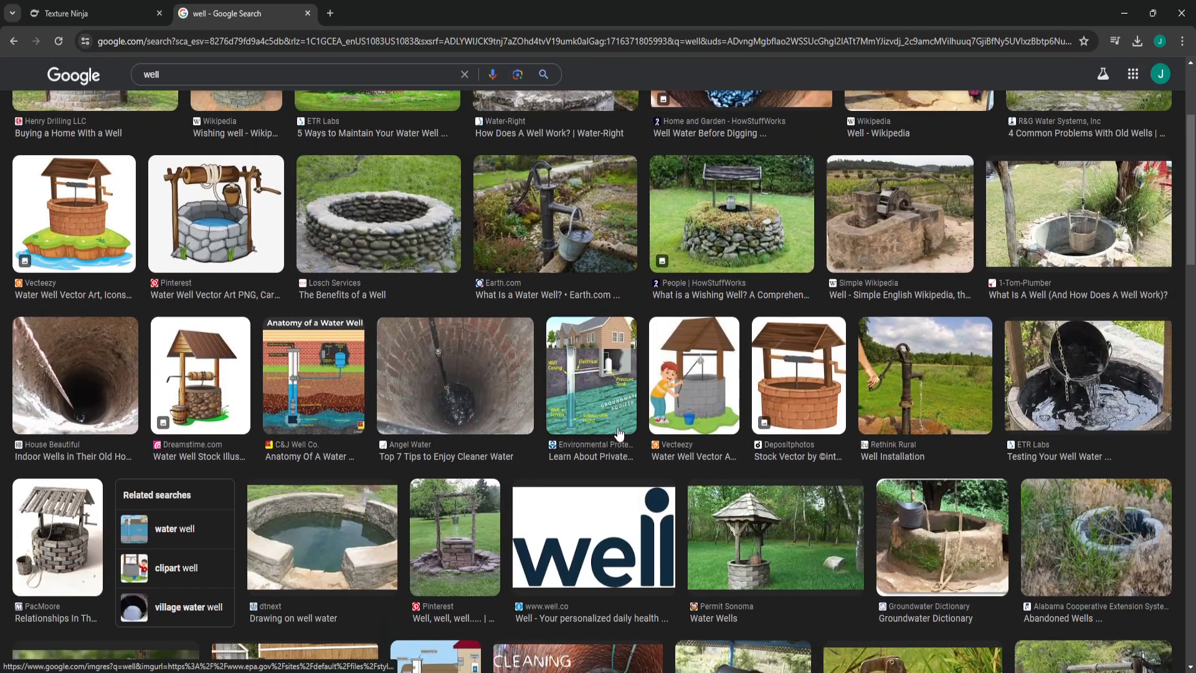
scroll(617, 436, up, 2)
scroll(631, 436, up, 1)
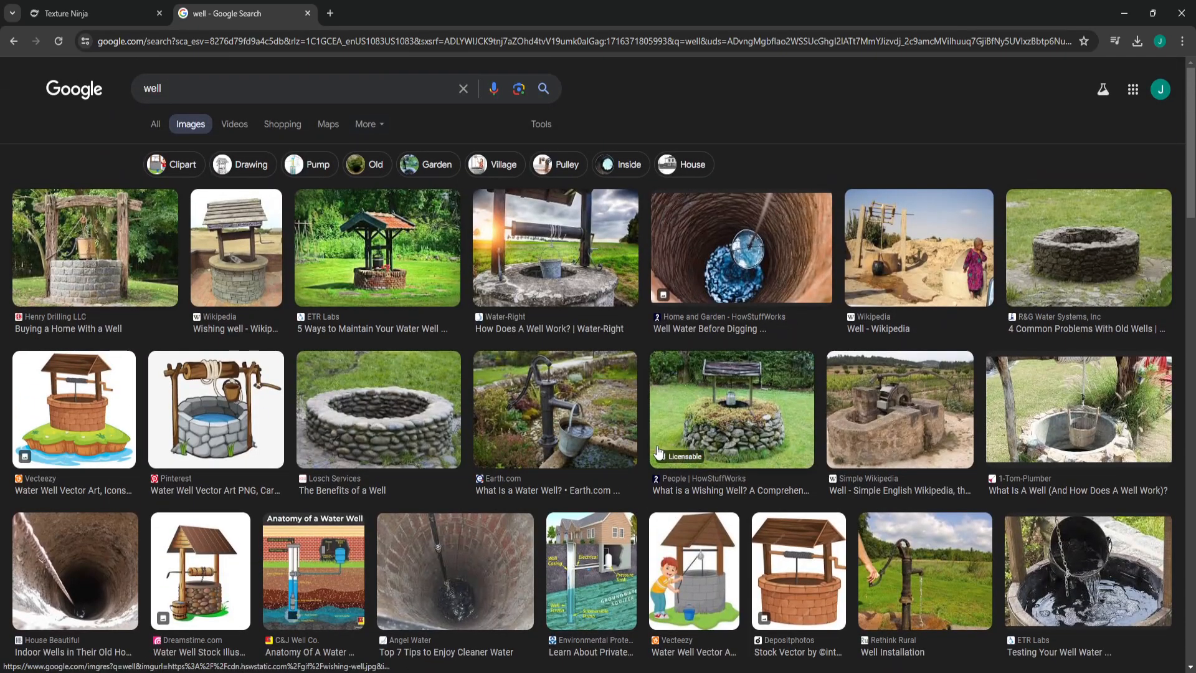
scroll(658, 449, down, 15)
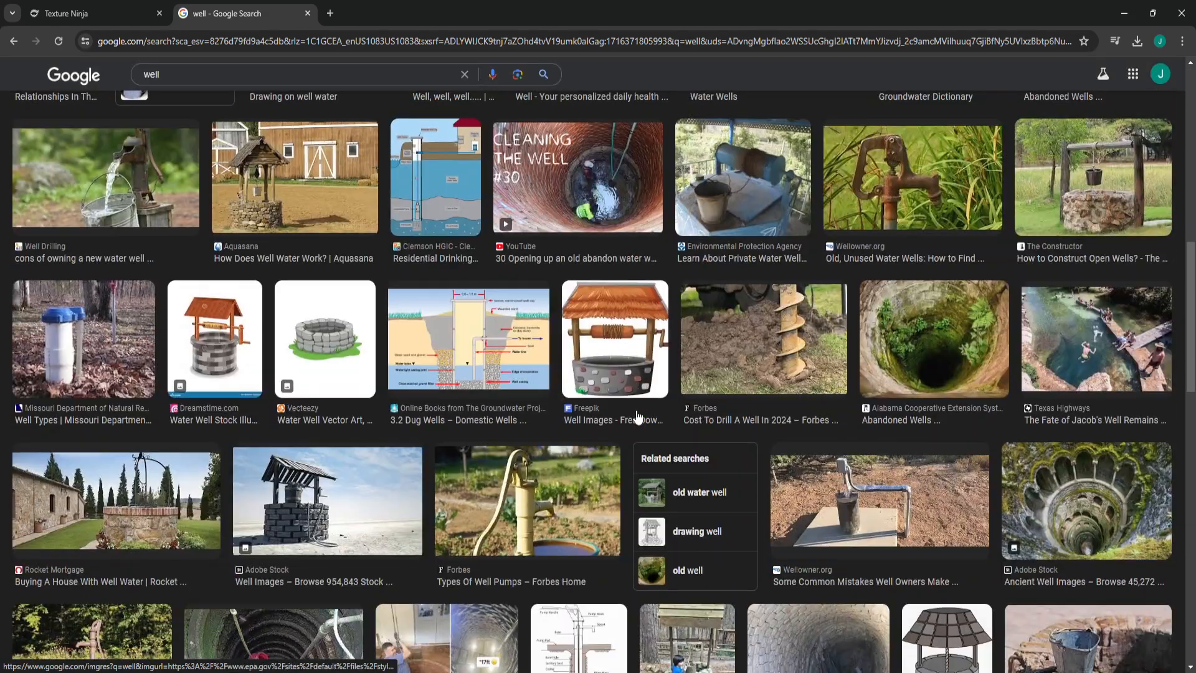
scroll(670, 408, down, 4)
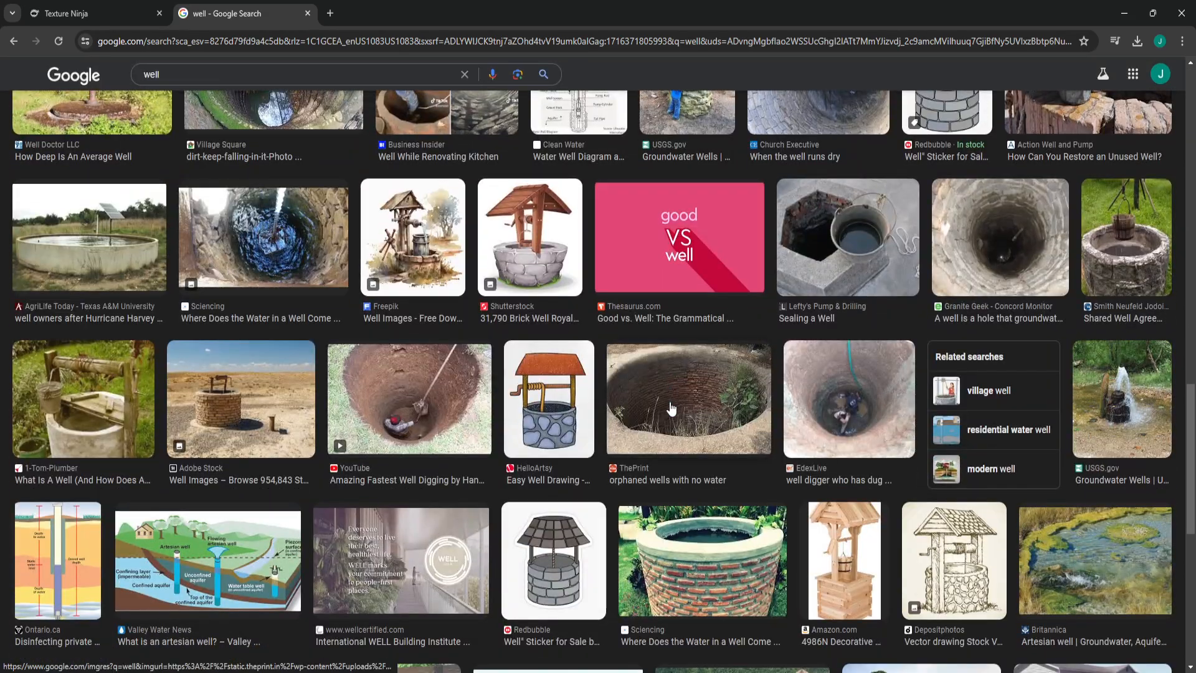
scroll(673, 409, down, 5)
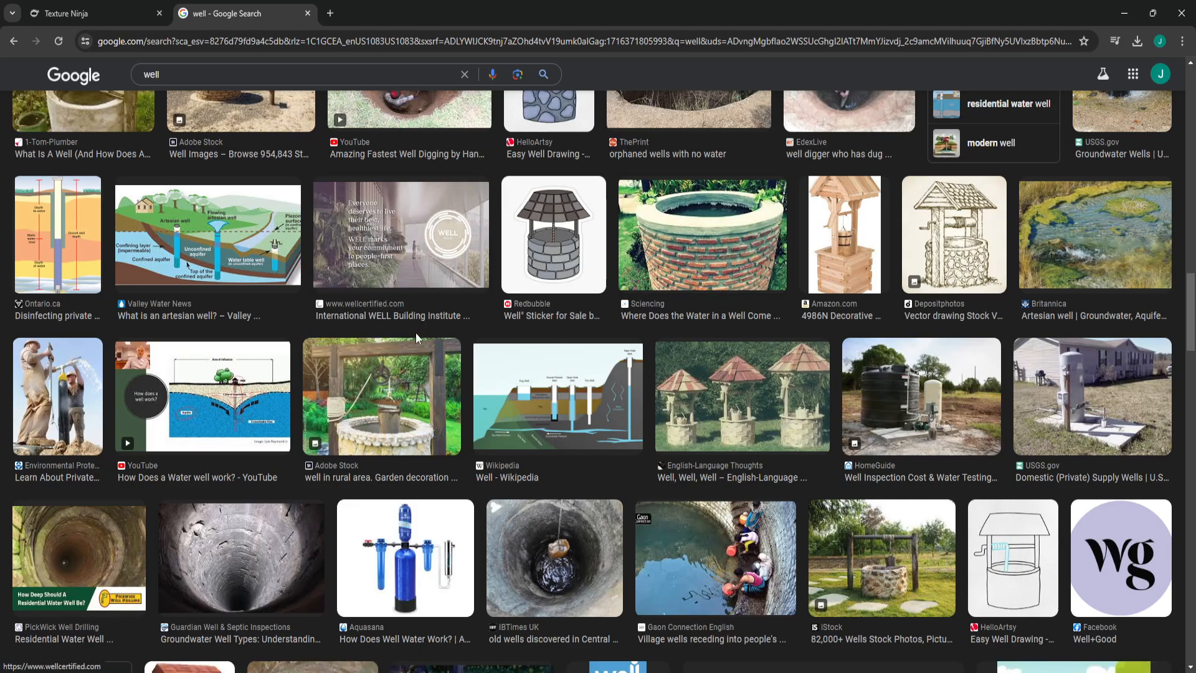
scroll(416, 333, up, 4)
scroll(440, 401, up, 4)
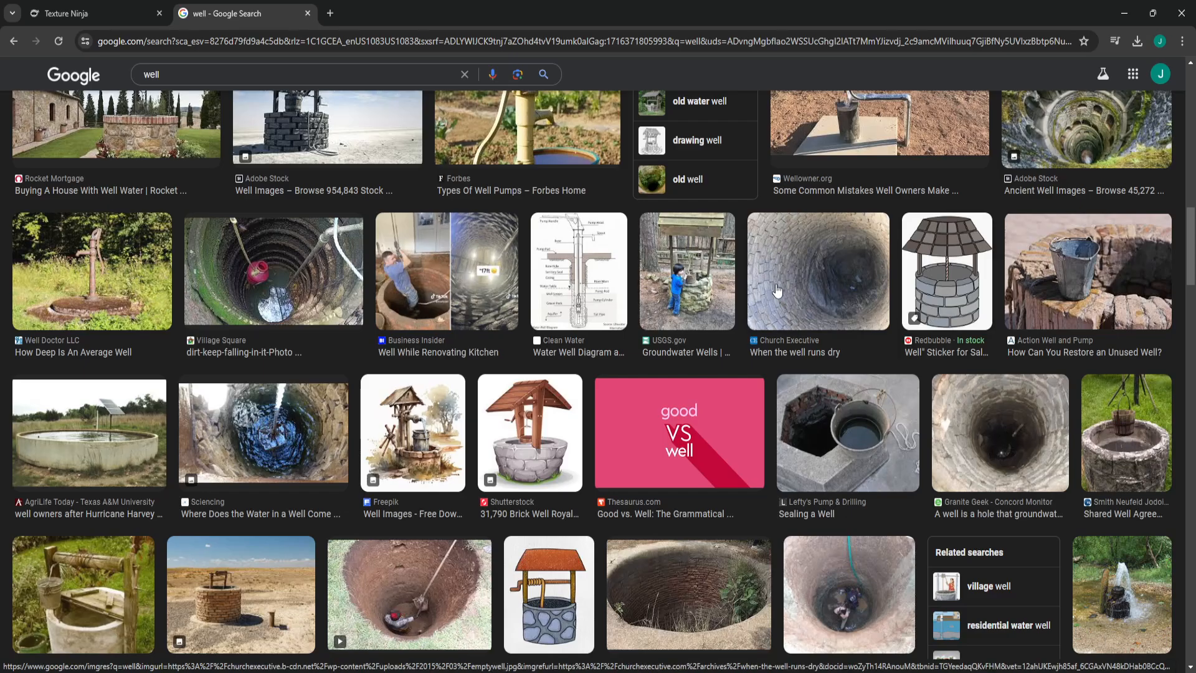
scroll(783, 286, down, 9)
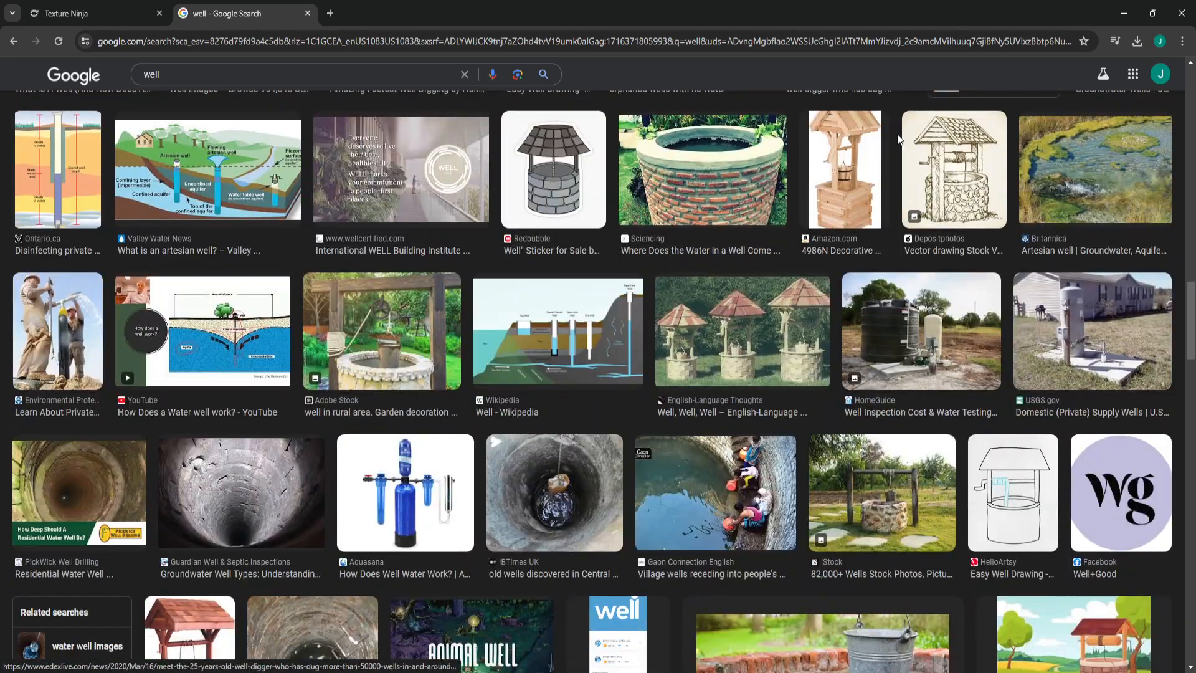
scroll(913, 198, up, 15)
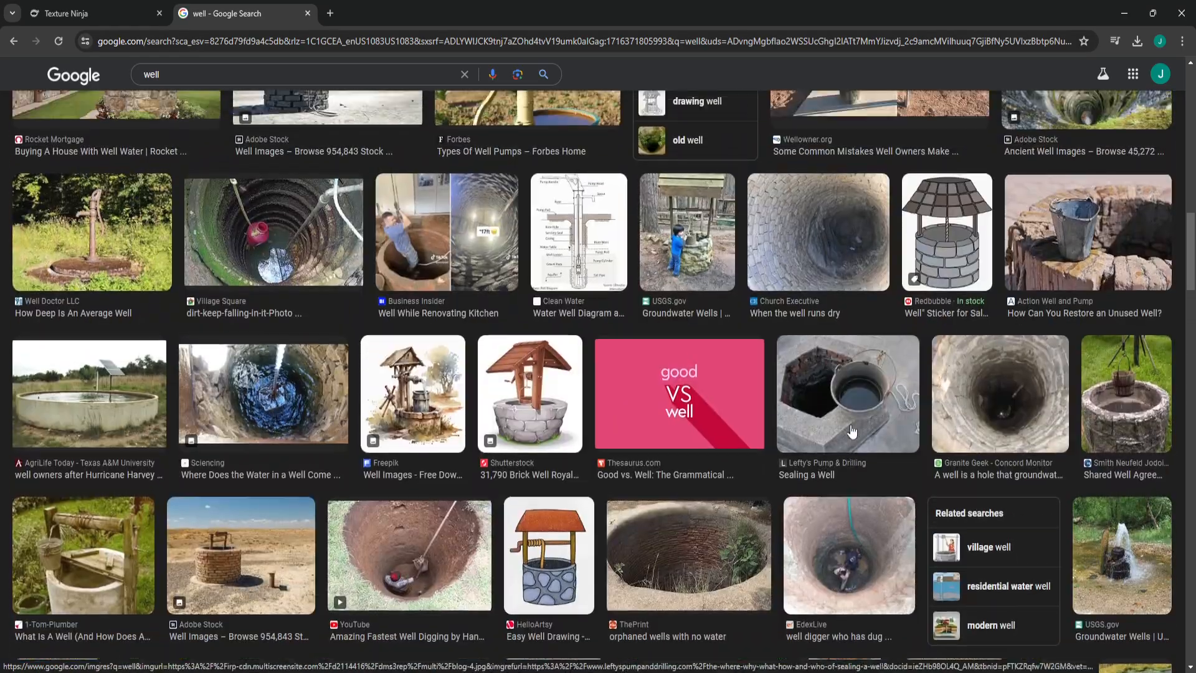
scroll(854, 428, up, 6)
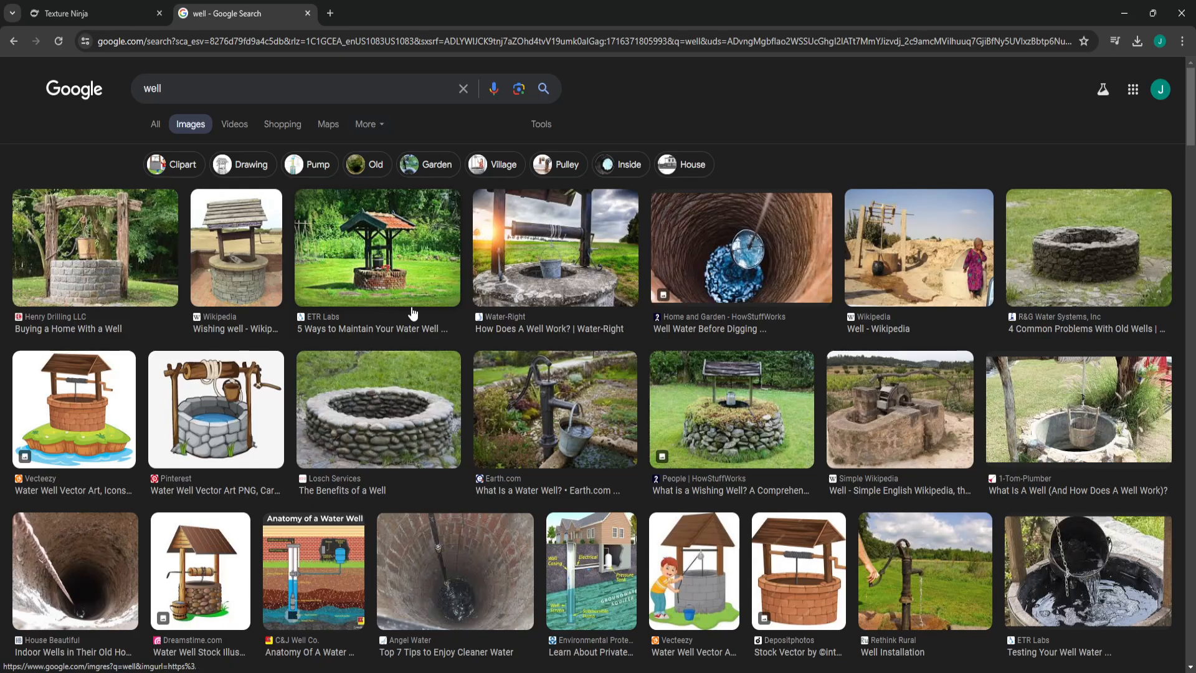
click(1125, 12)
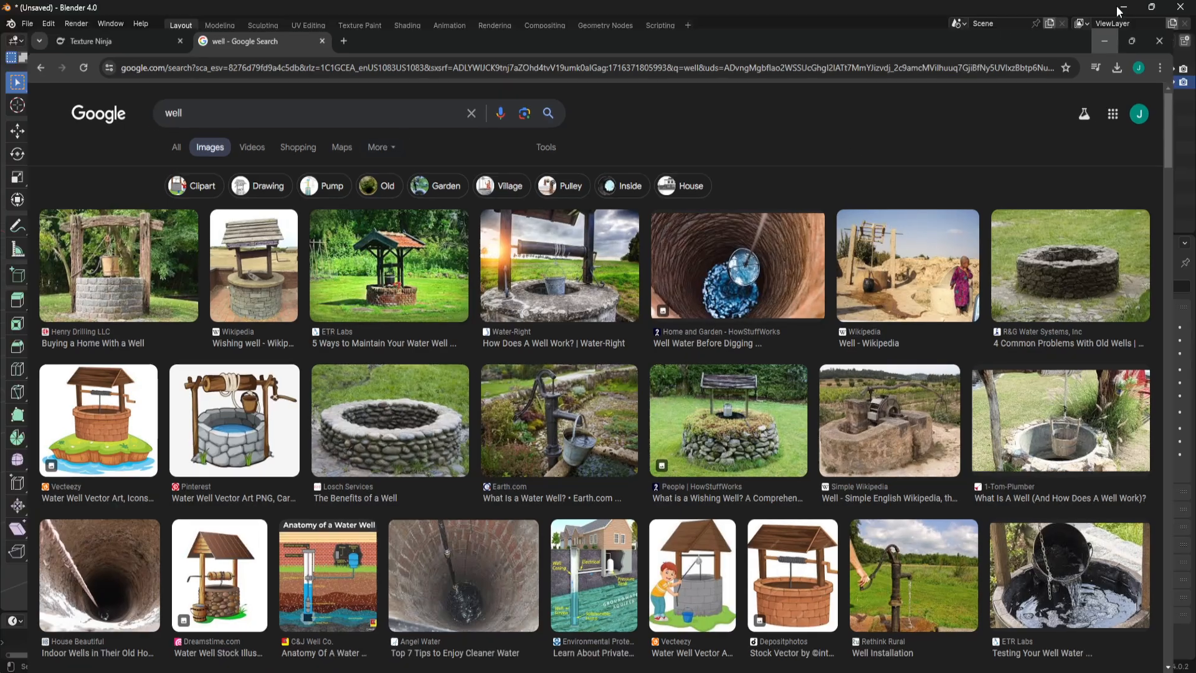
middle_drag(619, 361, 649, 409)
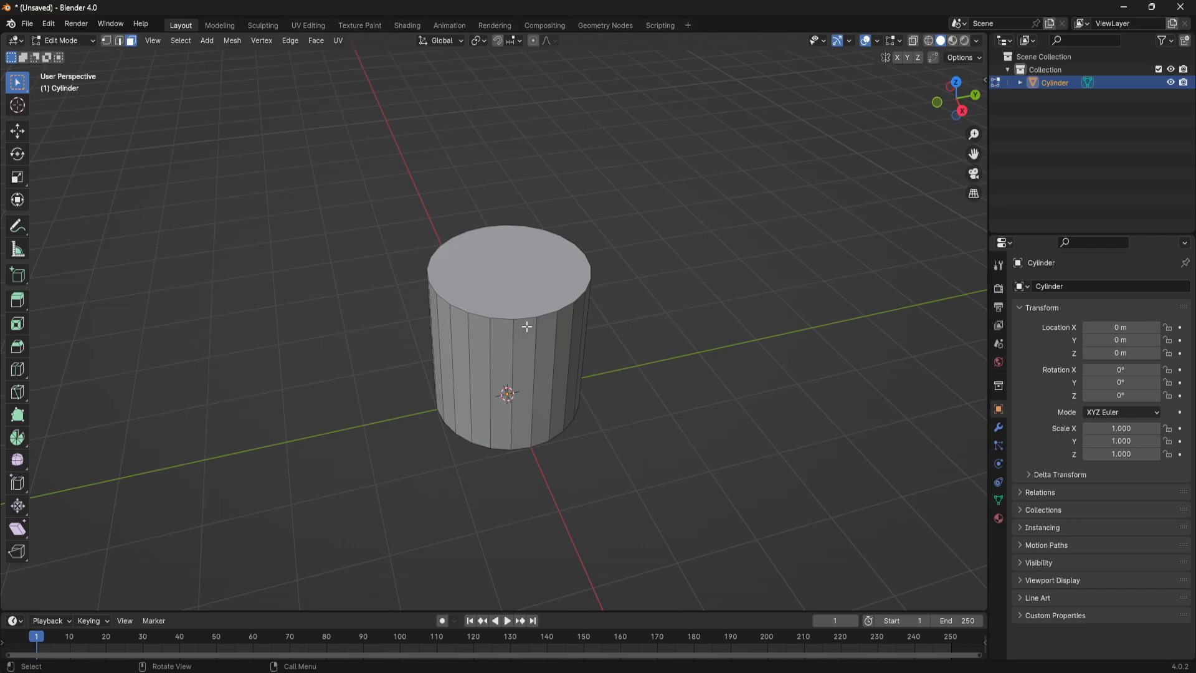
key(Tab)
key(Tab)
scroll(715, 411, up, 1)
shift+middle_drag(690, 388, 642, 395)
scroll(557, 386, up, 1)
middle_drag(550, 386, 559, 358)
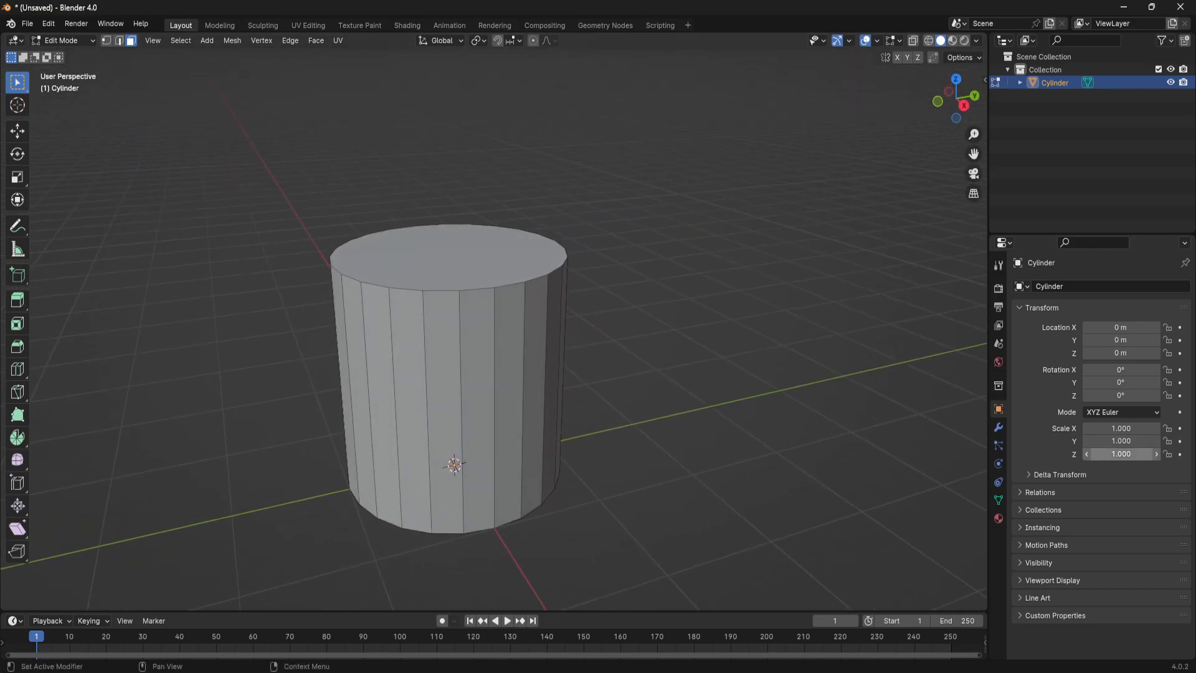
- Return to Object Mode and give the cylinder a new material named mBrick
key(Tab)
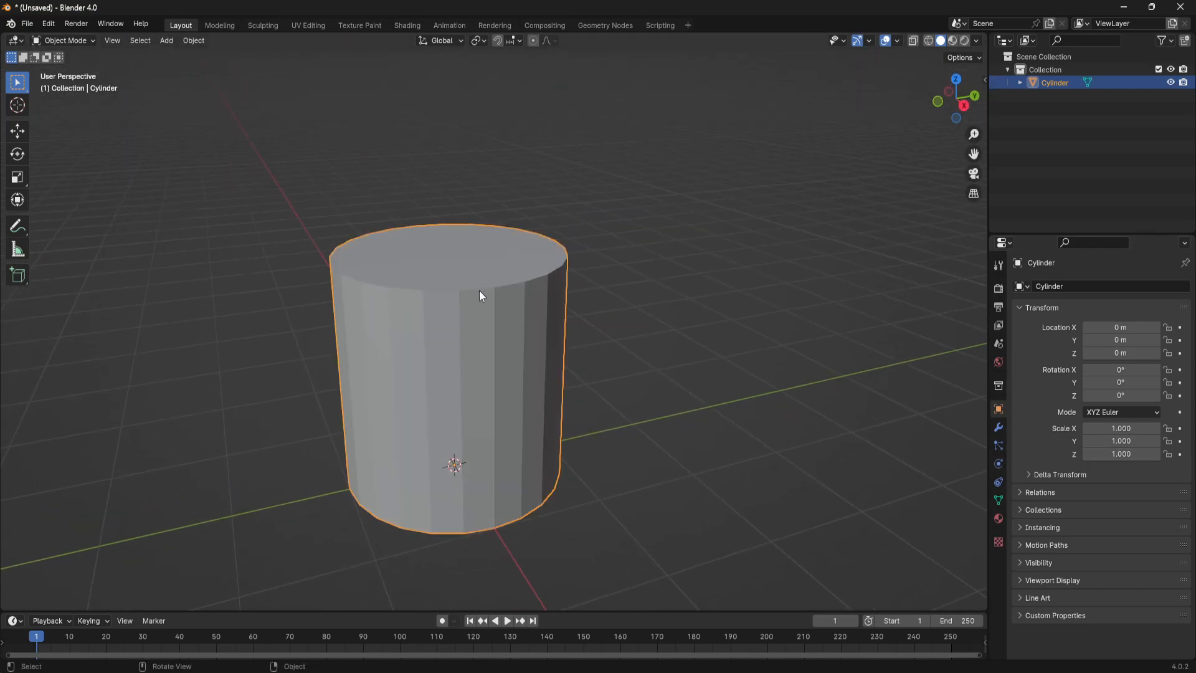
click(999, 517)
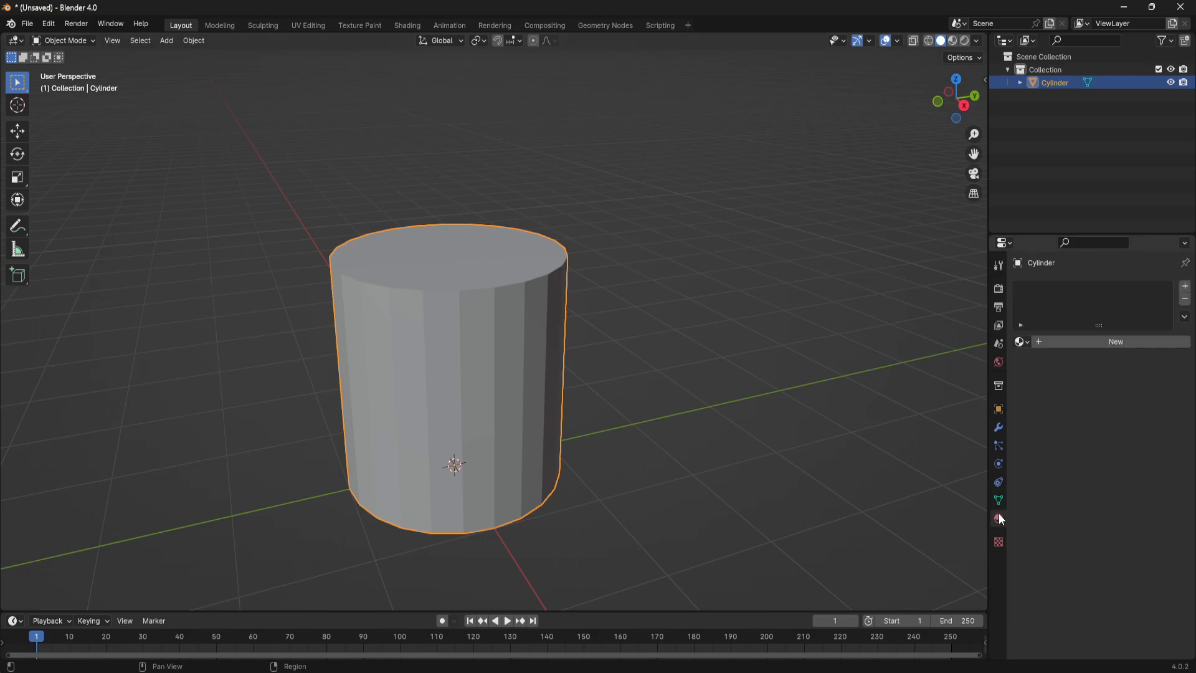
click(1038, 341)
click(1065, 340)
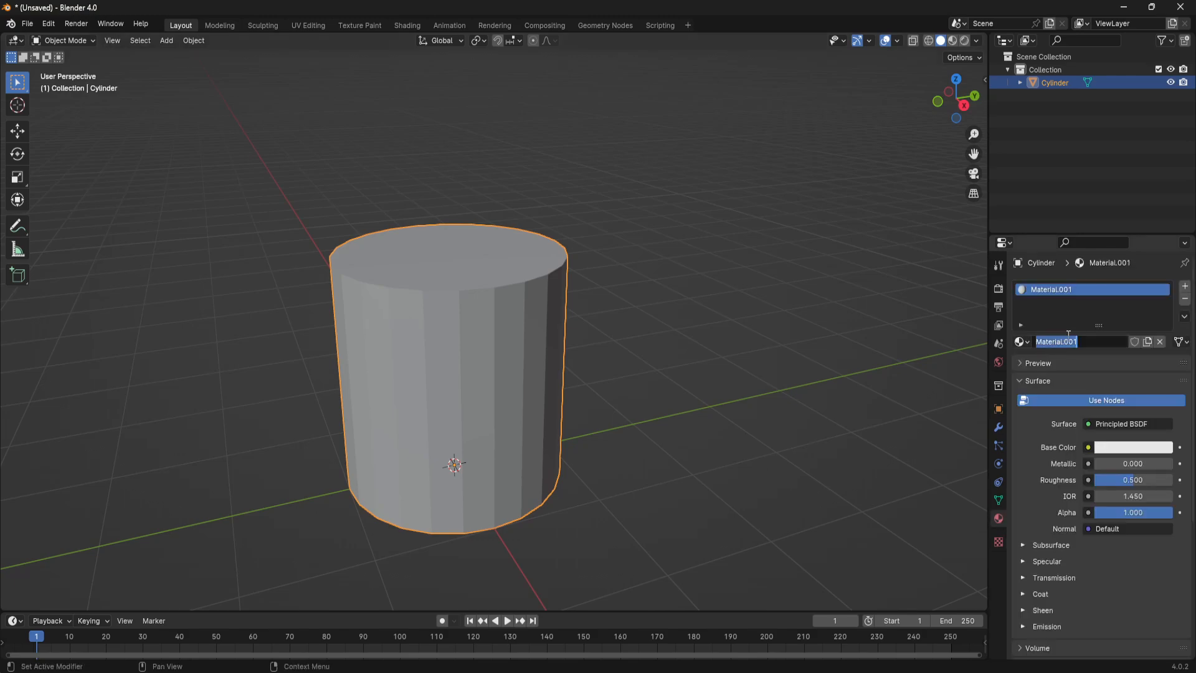
text(mBrick)
key(Return)
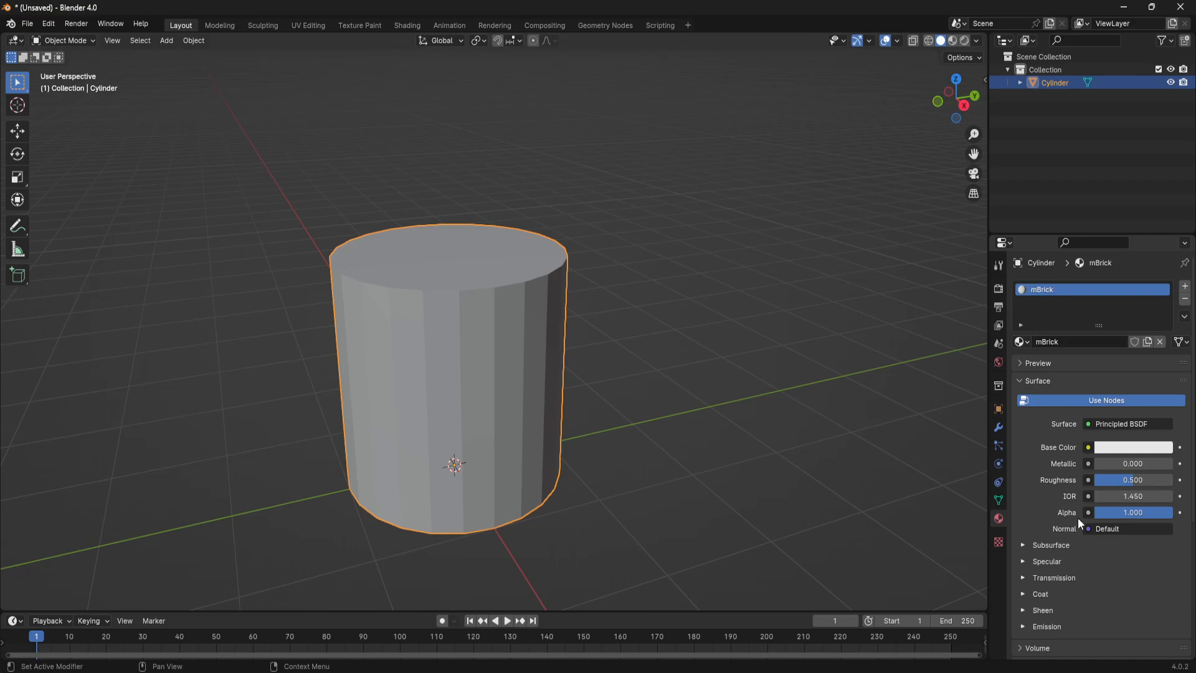
- Use an Image Texture for the mBrick base color and load genericBrick.png from the C:\Teaching\WEll folder
click(1089, 448)
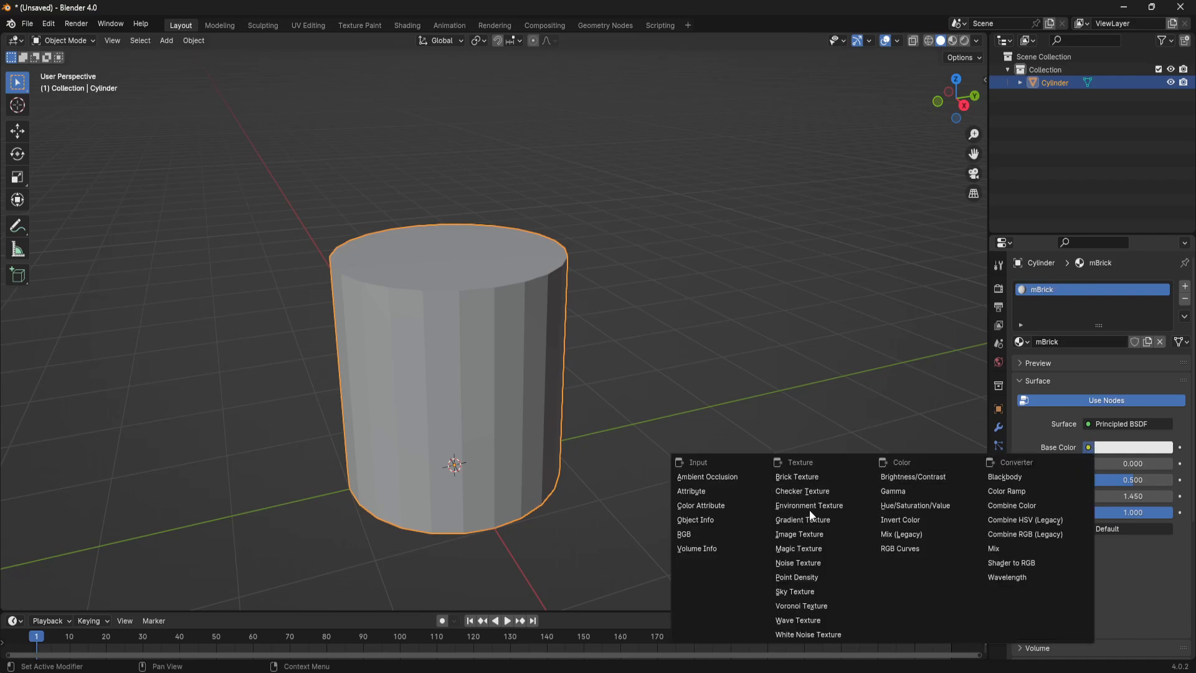
click(782, 533)
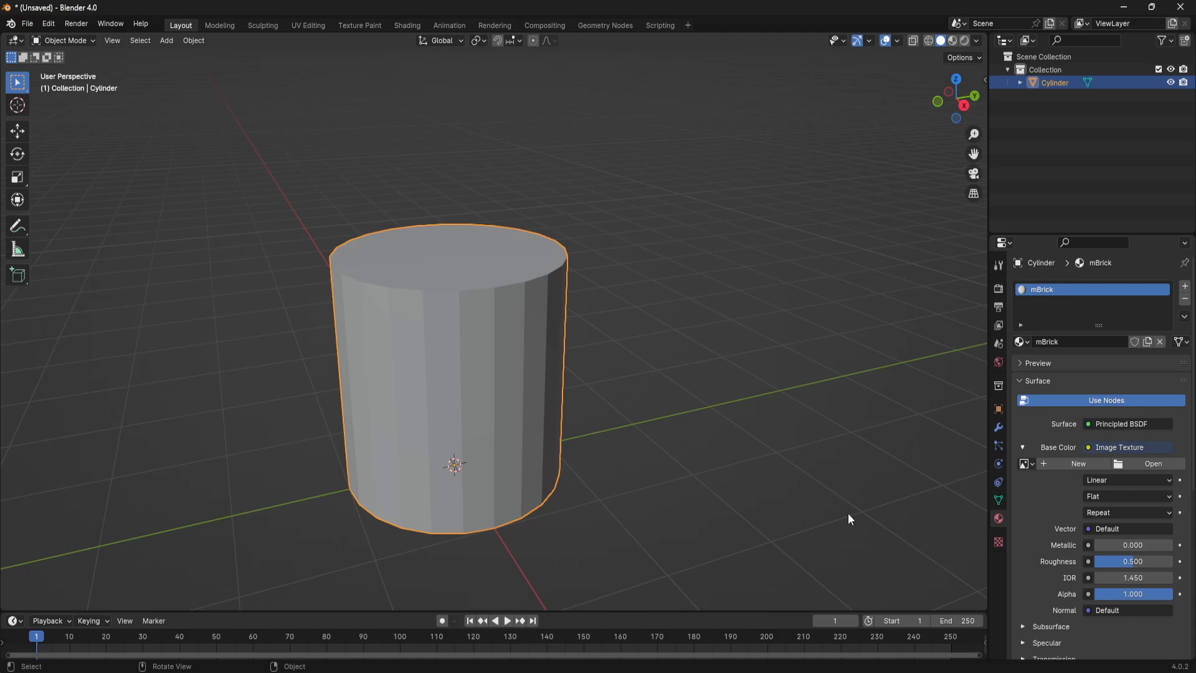
click(1156, 462)
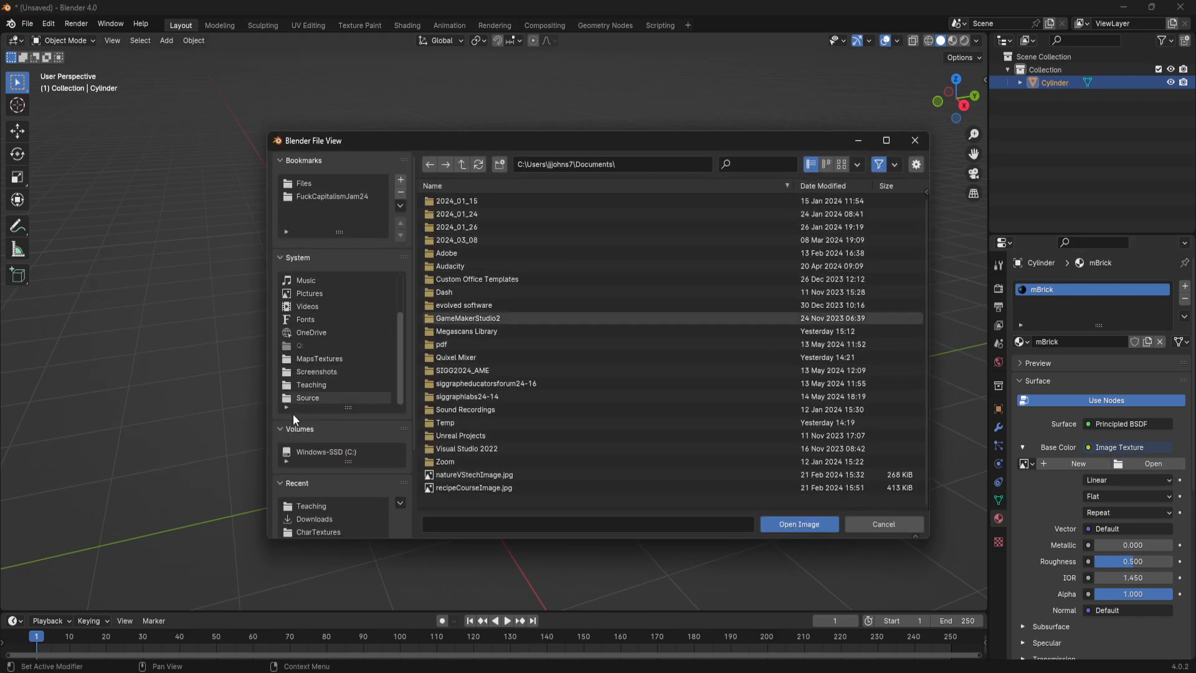
click(315, 382)
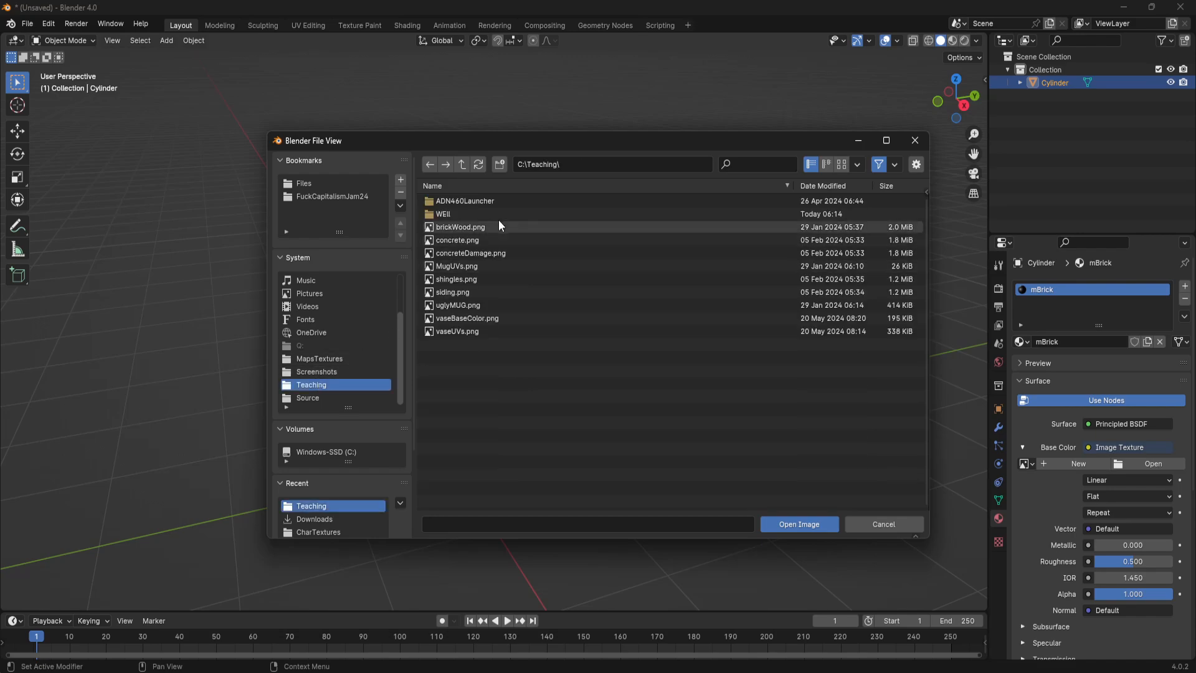
click(499, 212)
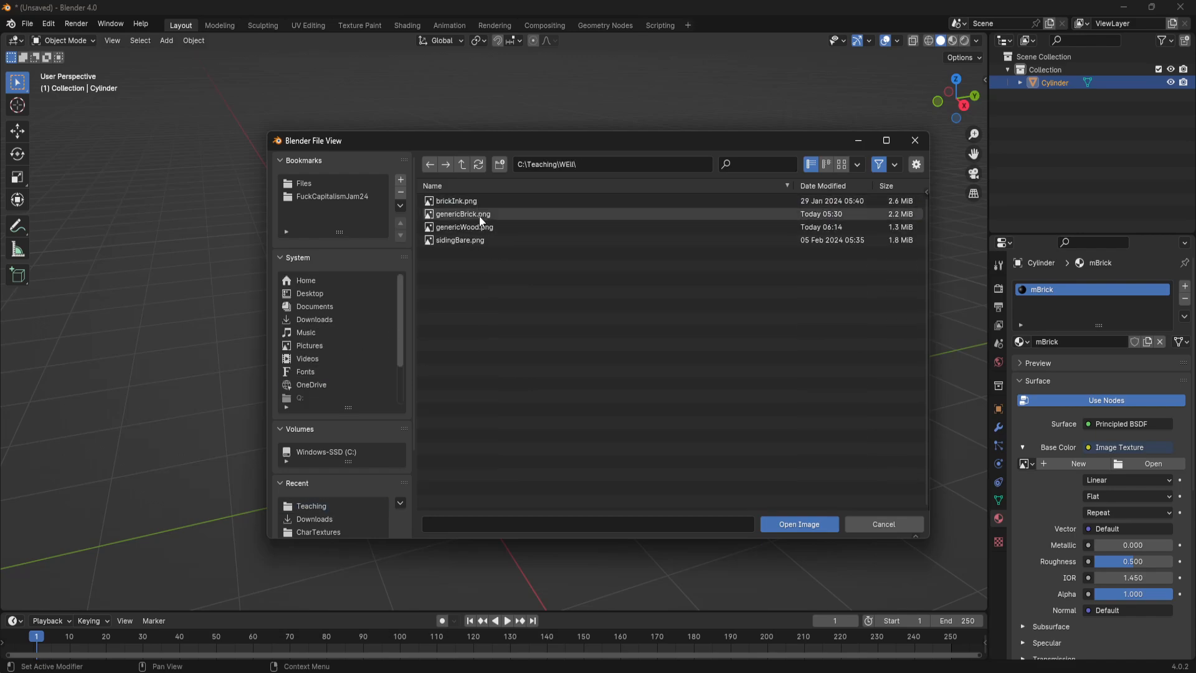
click(481, 214)
click(790, 525)
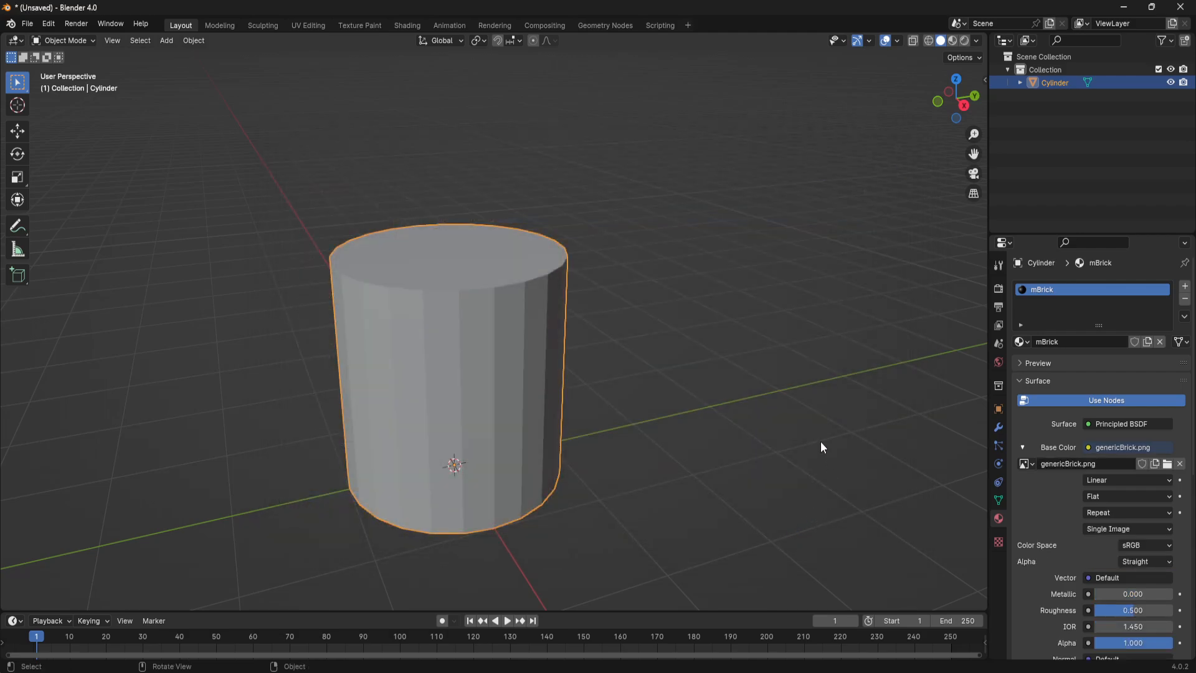
- Set the solid viewport shading to Texture color with MatCap lighting
mouse_move(714, 457)
middle_down()
mouse_move(683, 460)
mouse_move(728, 459)
middle_up()
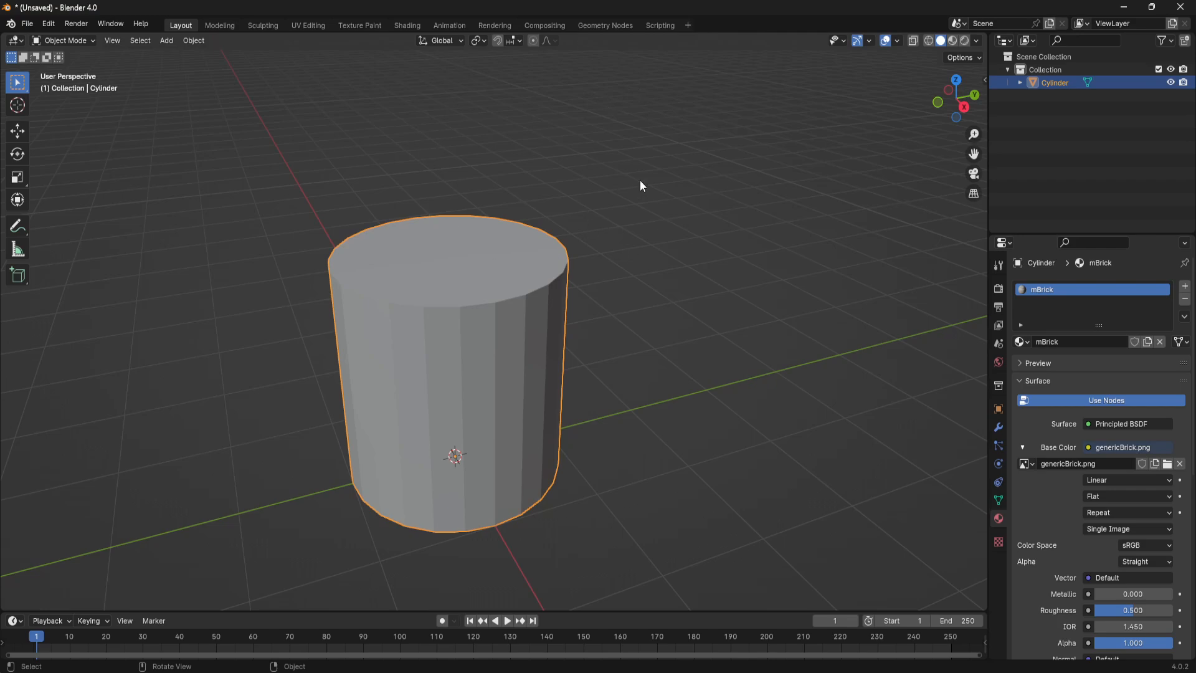
click(979, 41)
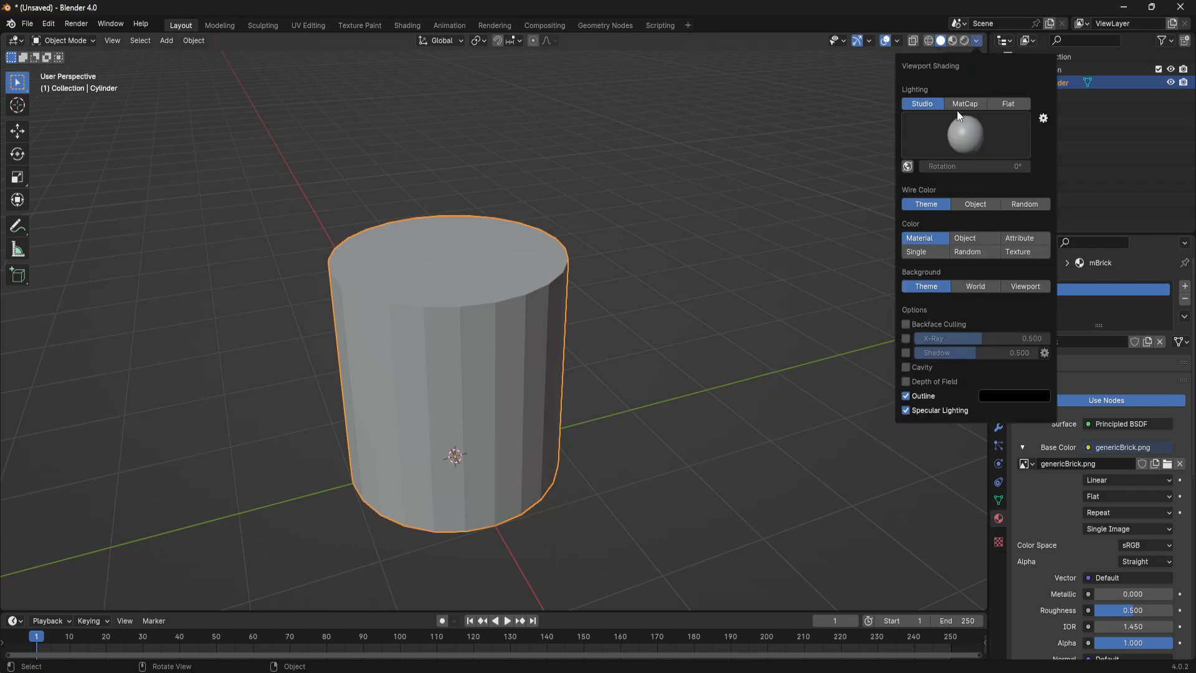
click(977, 40)
click(978, 40)
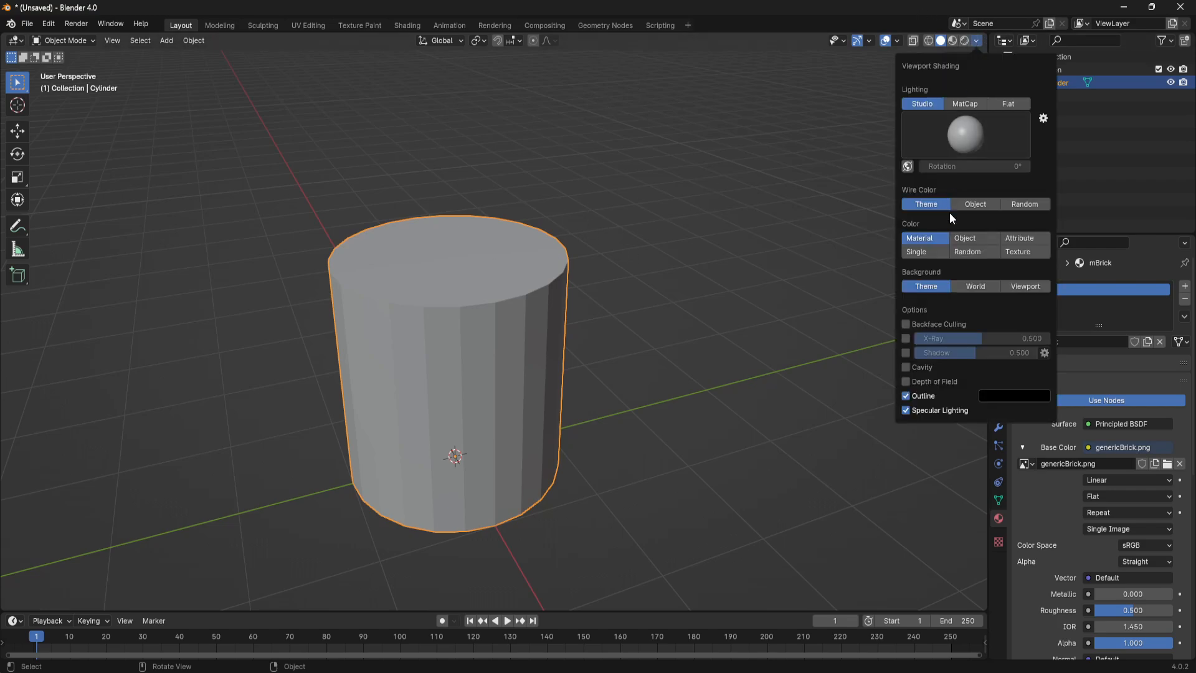
click(1033, 253)
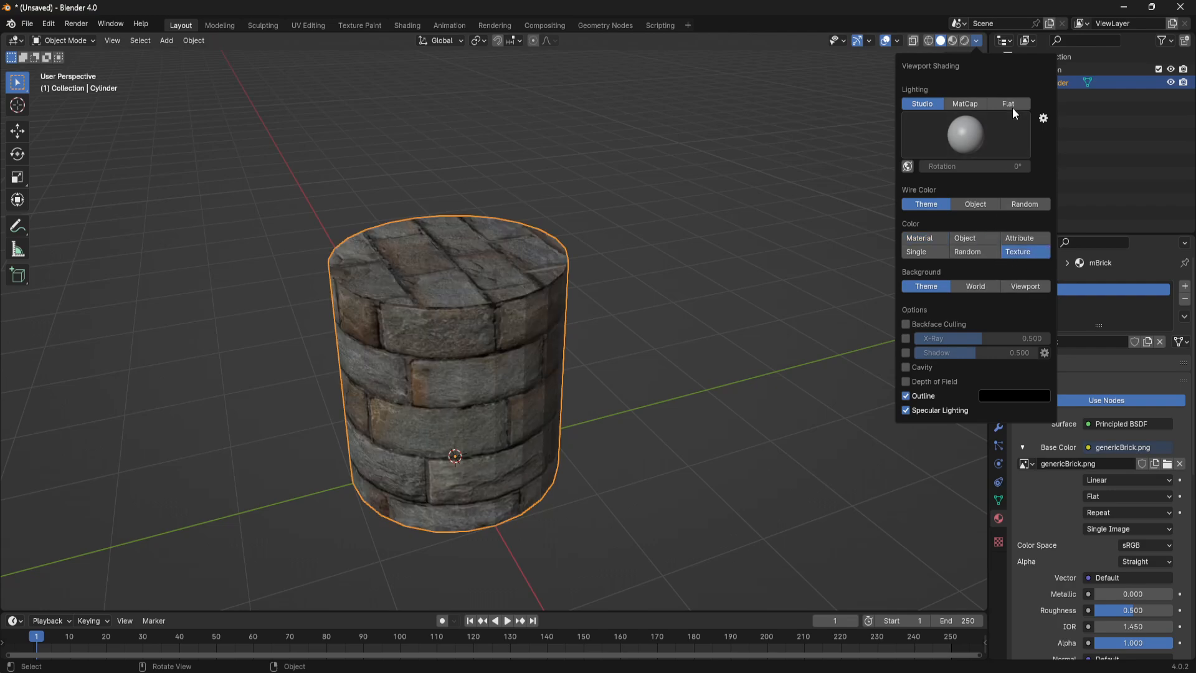
click(975, 103)
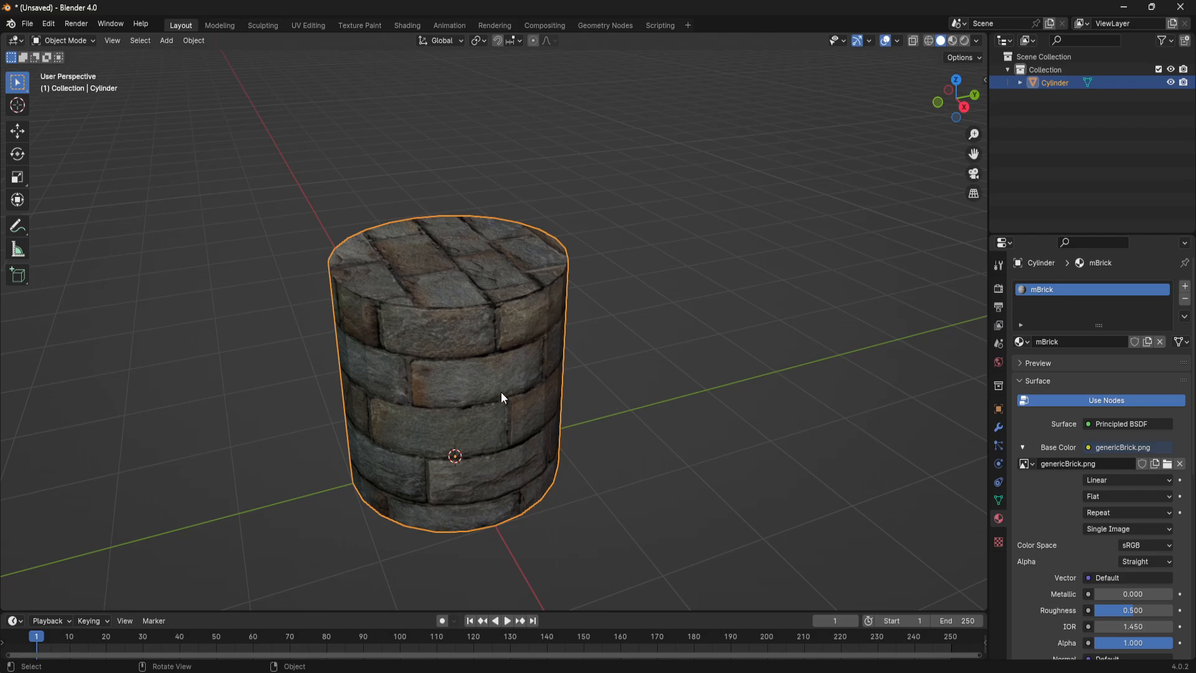
- Enter Edit Mode and delete the cylinder's bottom cap face
middle_drag(504, 397, 626, 384)
key(Tab)
click(629, 384)
key(x)
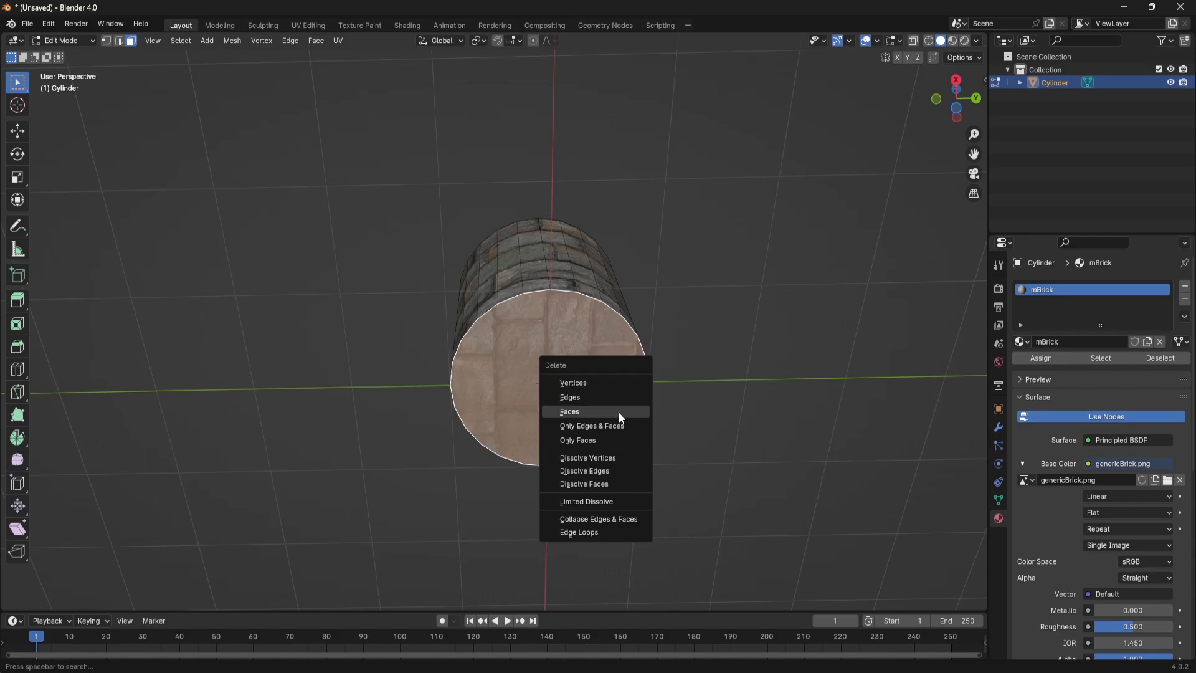
click(626, 410)
- Delete the cylinder's top cap face so the well is open at both ends
middle_drag(695, 248, 500, 275)
click(500, 275)
scroll(593, 337, up, 2)
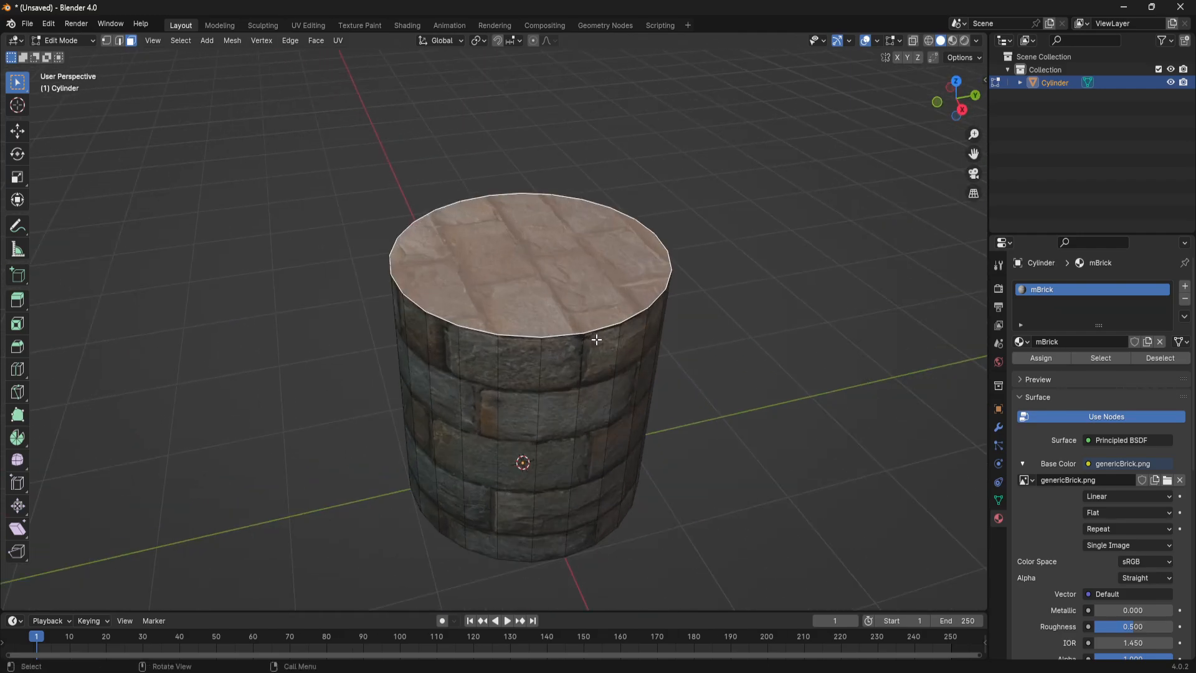
key(x)
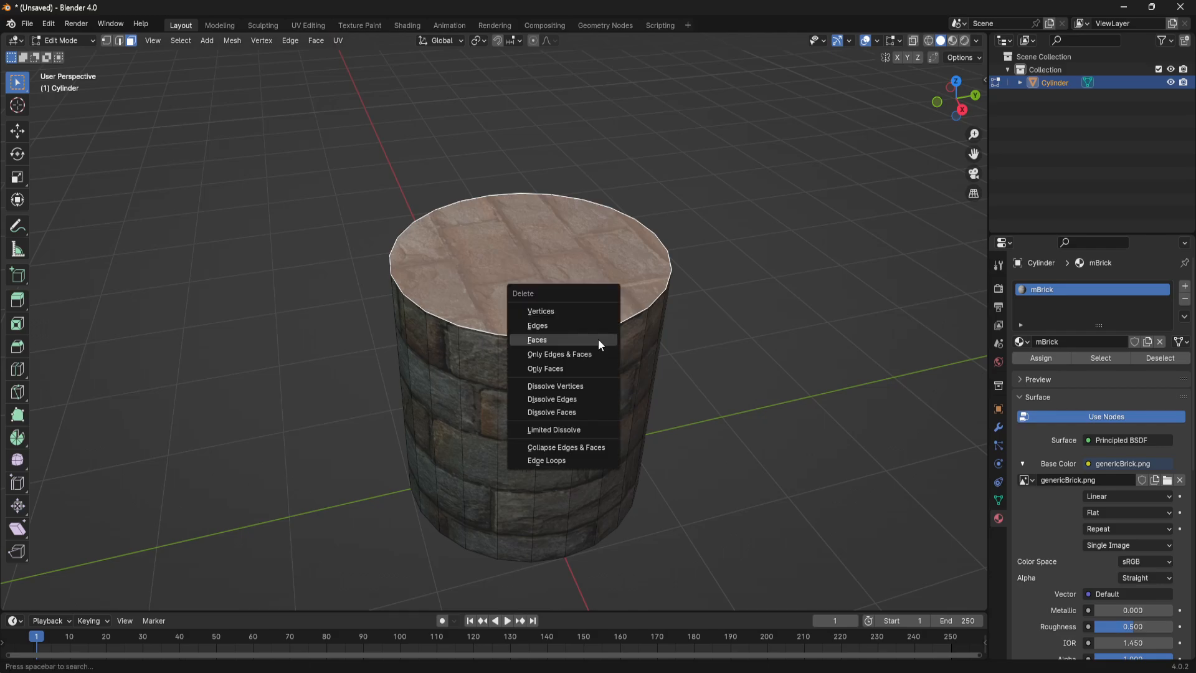
click(600, 340)
middle_drag(656, 378, 566, 348)
key(ctrl+l)
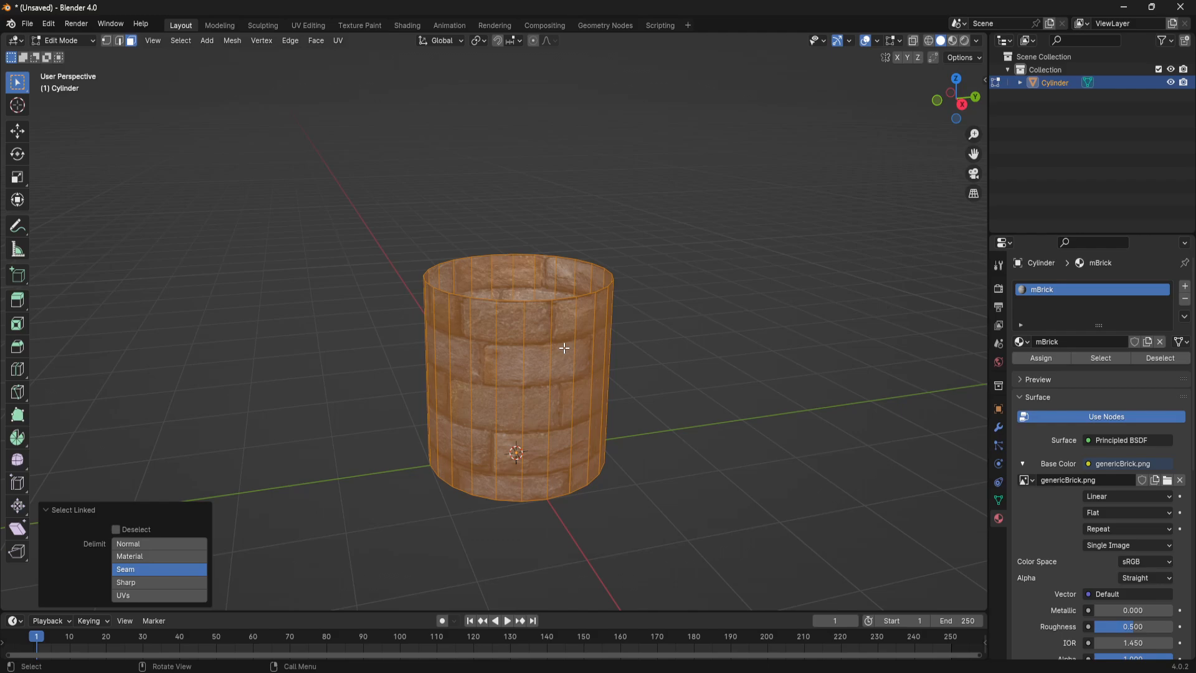
right_click(564, 348)
click(836, 236)
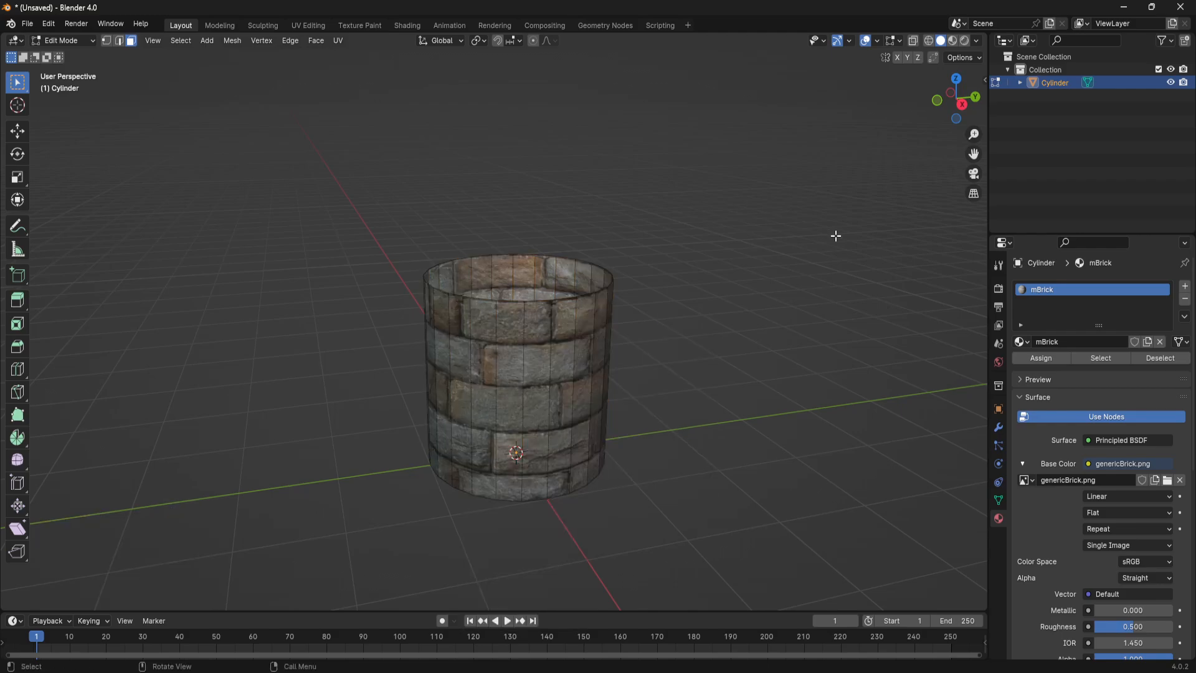
- Return to Object Mode and apply smooth shading to the cylinder with Auto Smooth at a 30° angle
key(Tab)
right_click(548, 317)
click(549, 316)
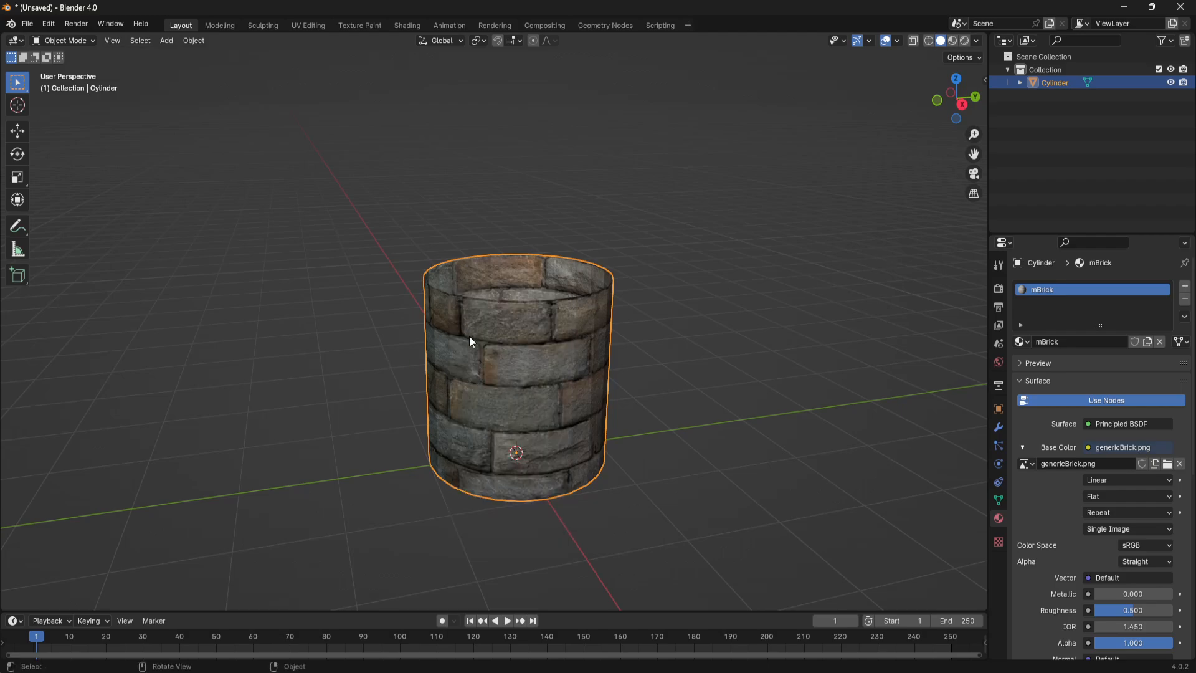
right_click(538, 319)
click(527, 332)
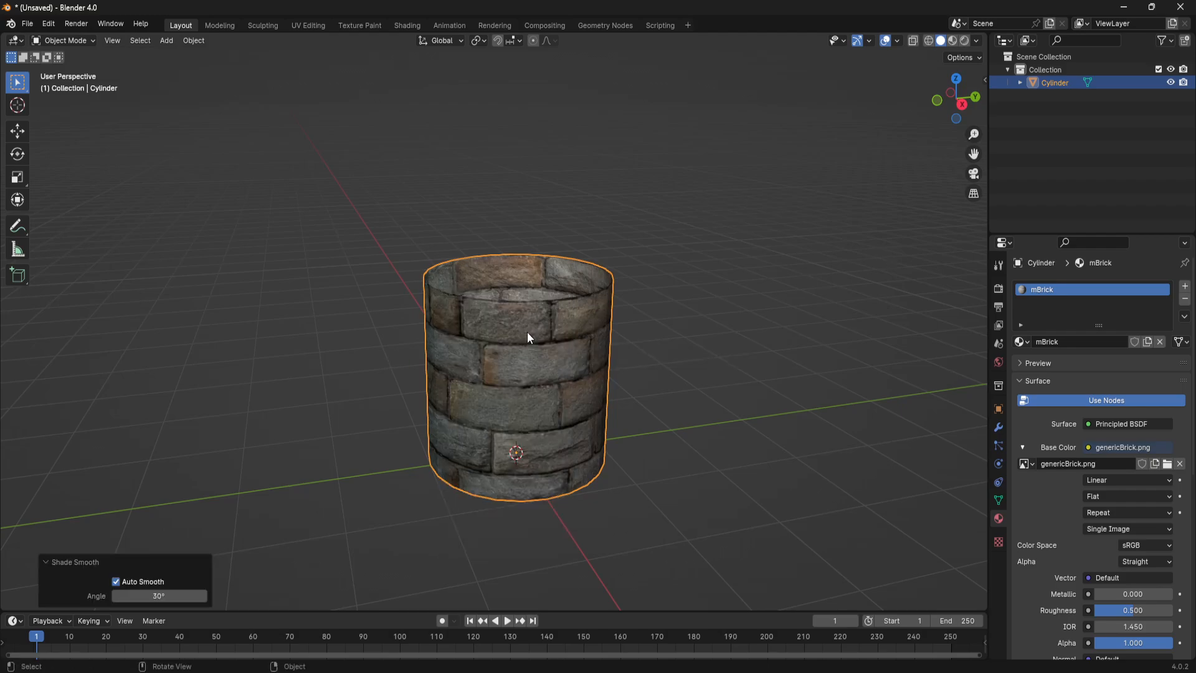
click(158, 595)
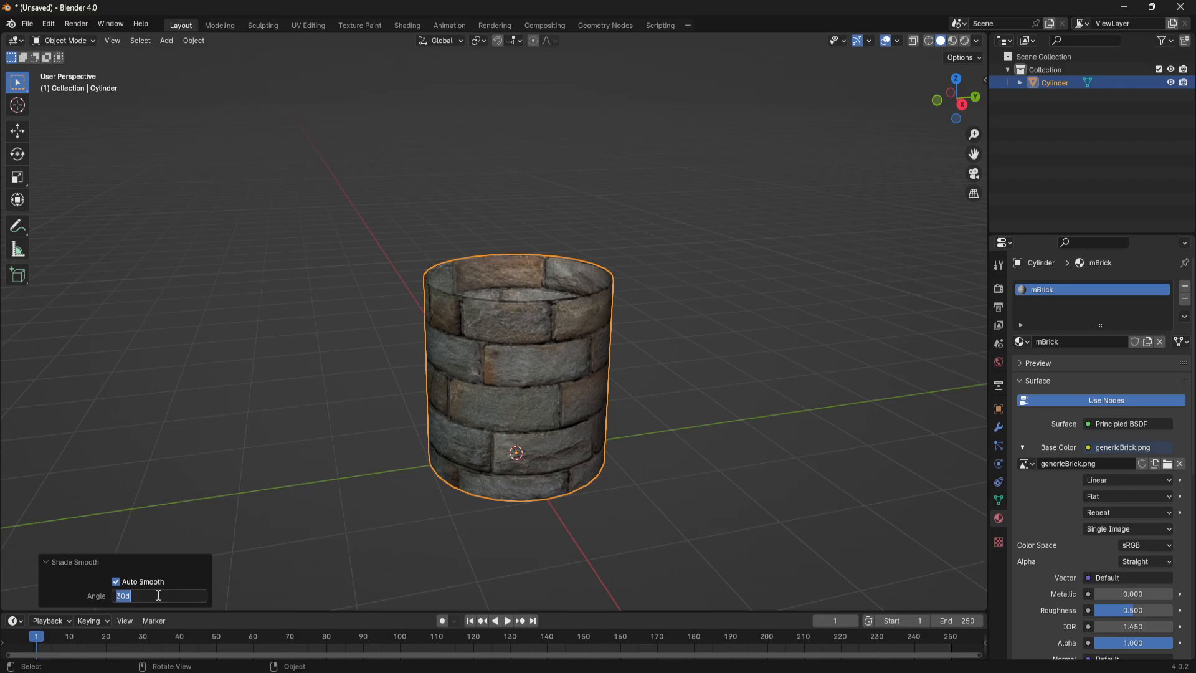
key(Return)
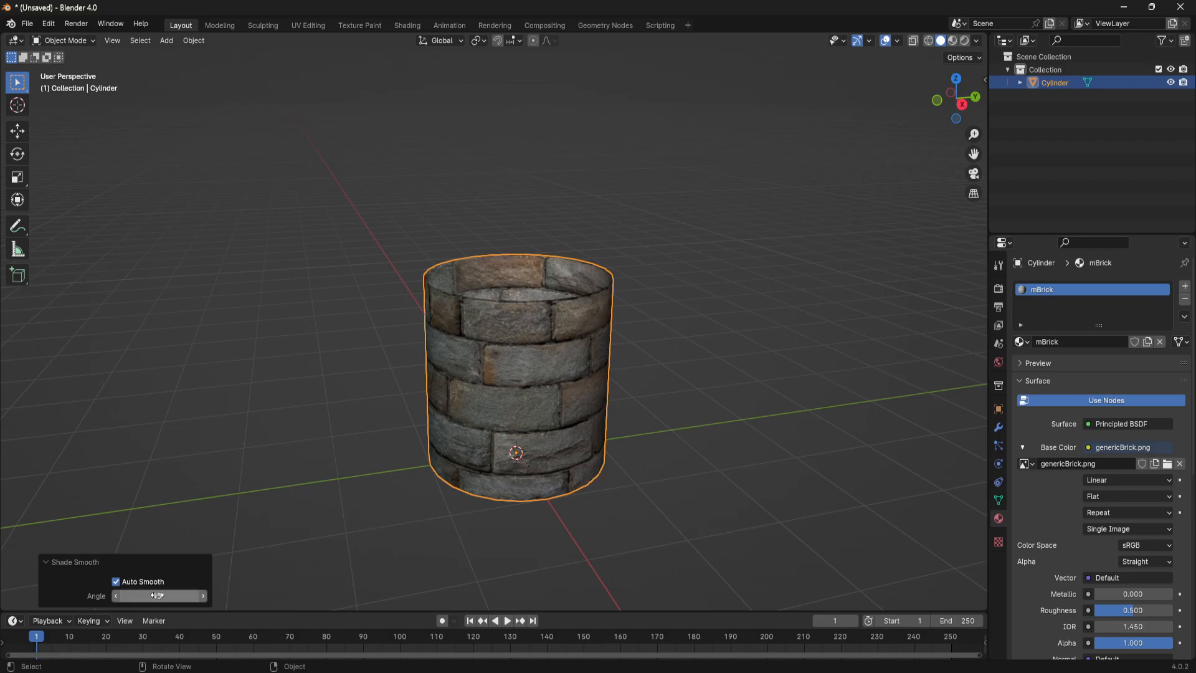
- Put the cylinder back into Edit Mode, switch to the UV Editing workspace and widen its 3D viewport
click(370, 359)
middle_drag(751, 372, 598, 342)
click(576, 362)
key(Tab)
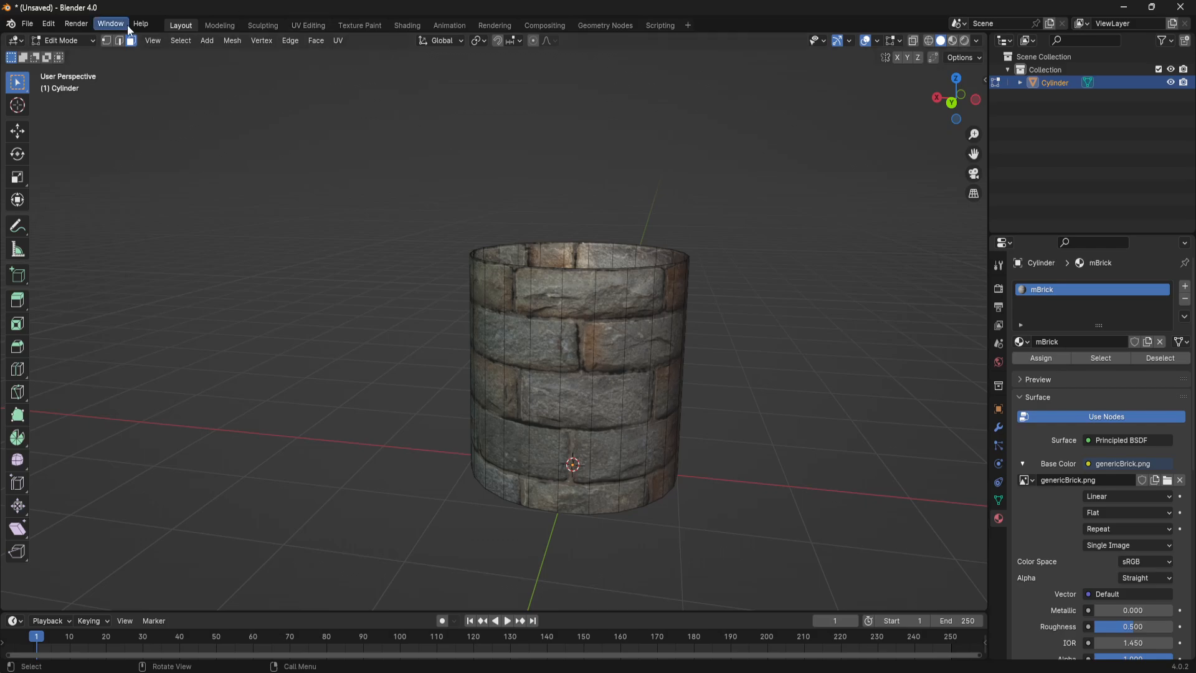
click(315, 28)
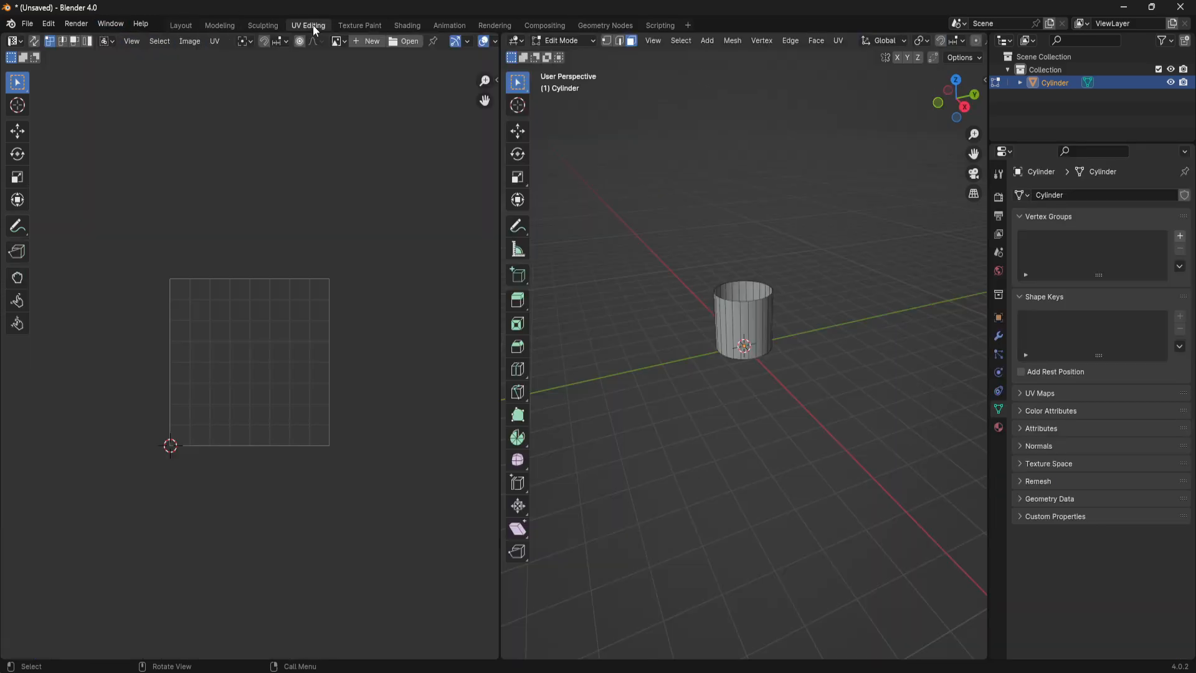
drag(986, 49, 1079, 50)
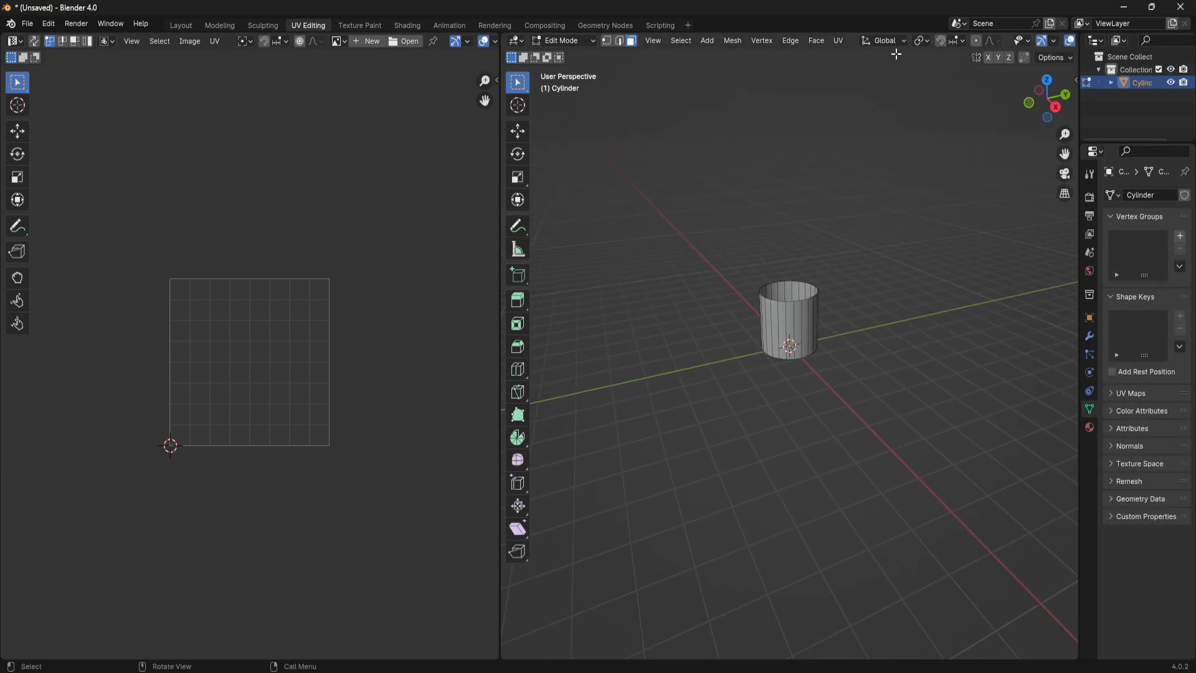
- Set this workspace's viewport shading to MatCap lighting with Texture color
scroll(849, 43, down, 5)
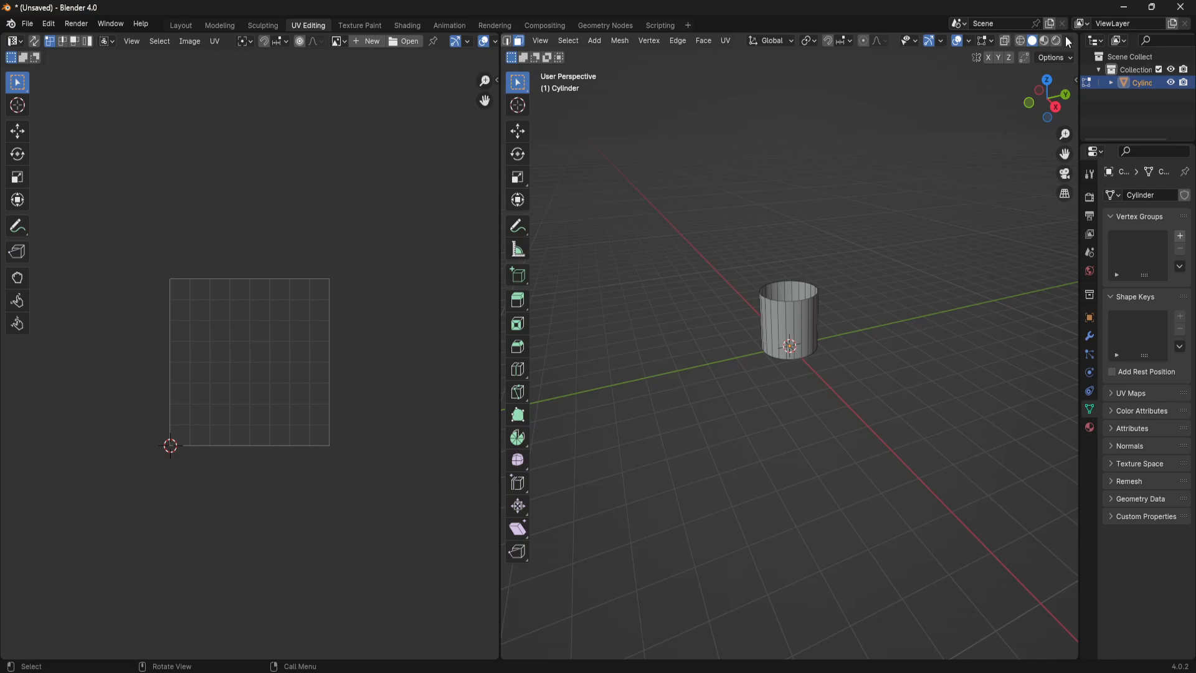
click(1069, 42)
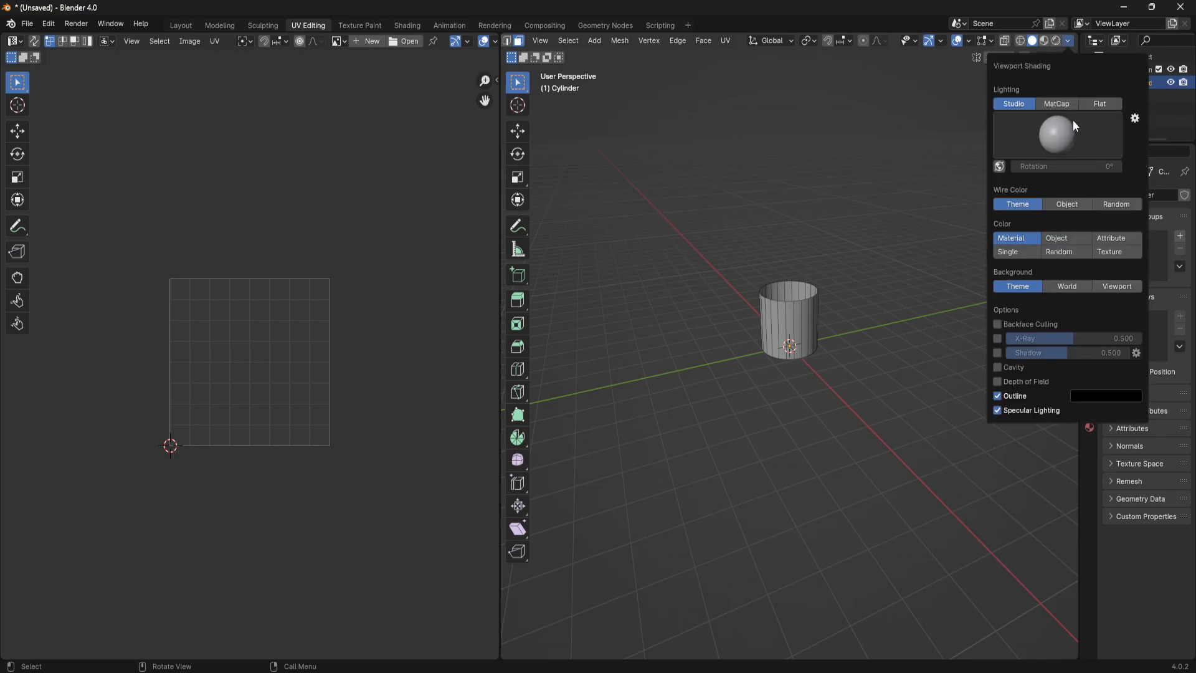
click(1060, 106)
click(1112, 240)
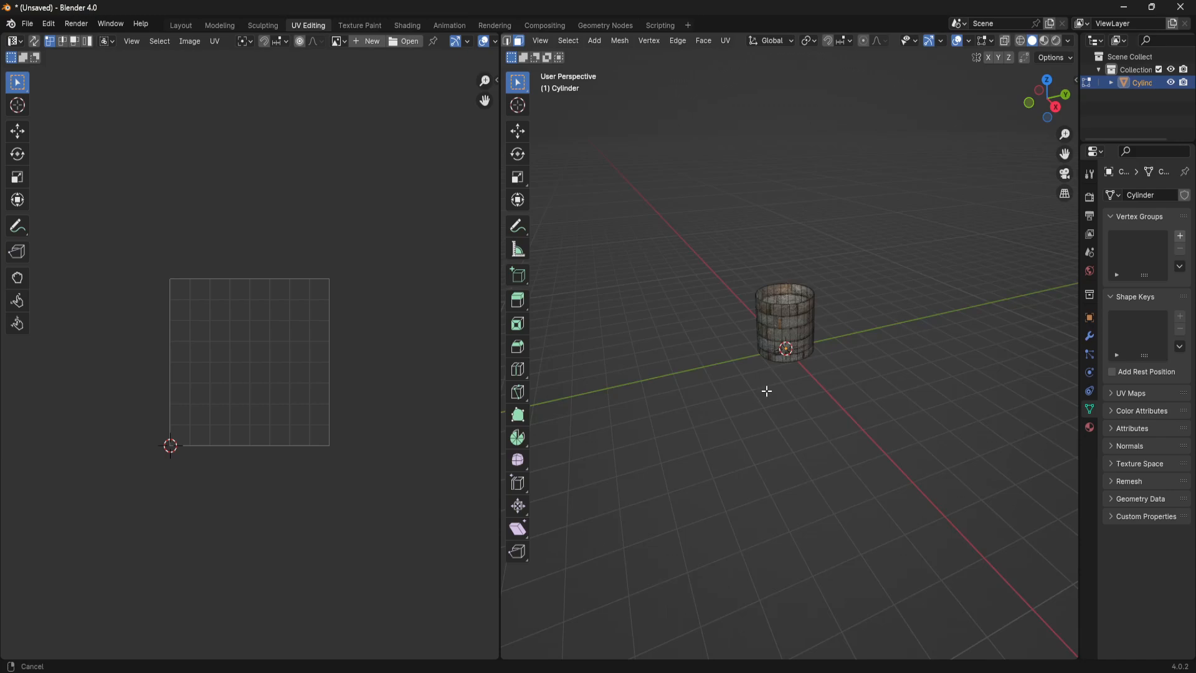
- Enlarge the 3D viewport further, then select all linked cylinder faces and all of their UVs
scroll(791, 399, up, 5)
middle_drag(902, 306, 884, 424)
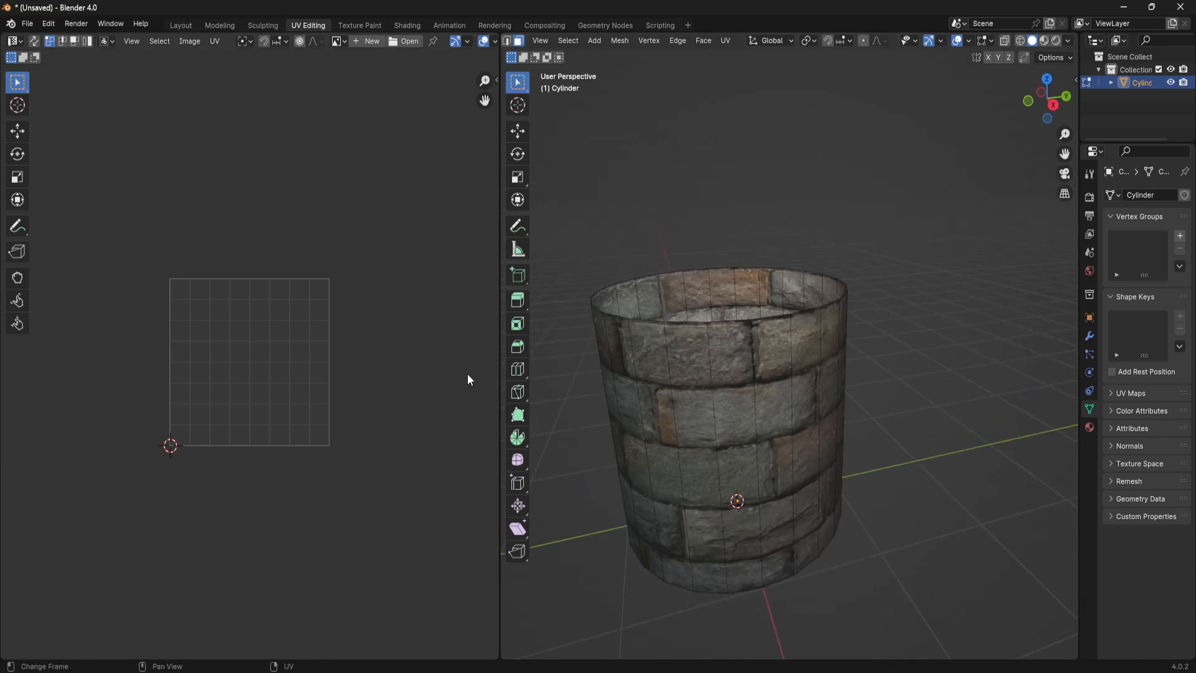
drag(501, 326, 389, 331)
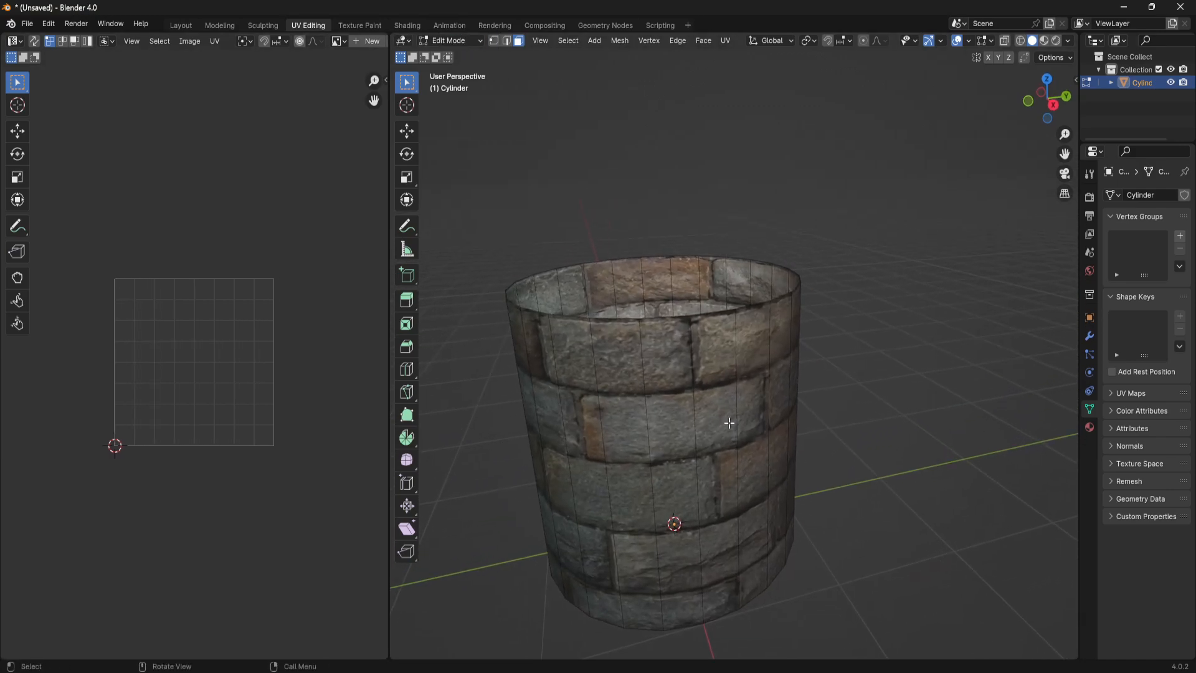
key(l)
scroll(234, 352, down, 6)
drag(59, 221, 243, 461)
scroll(190, 339, up, 1)
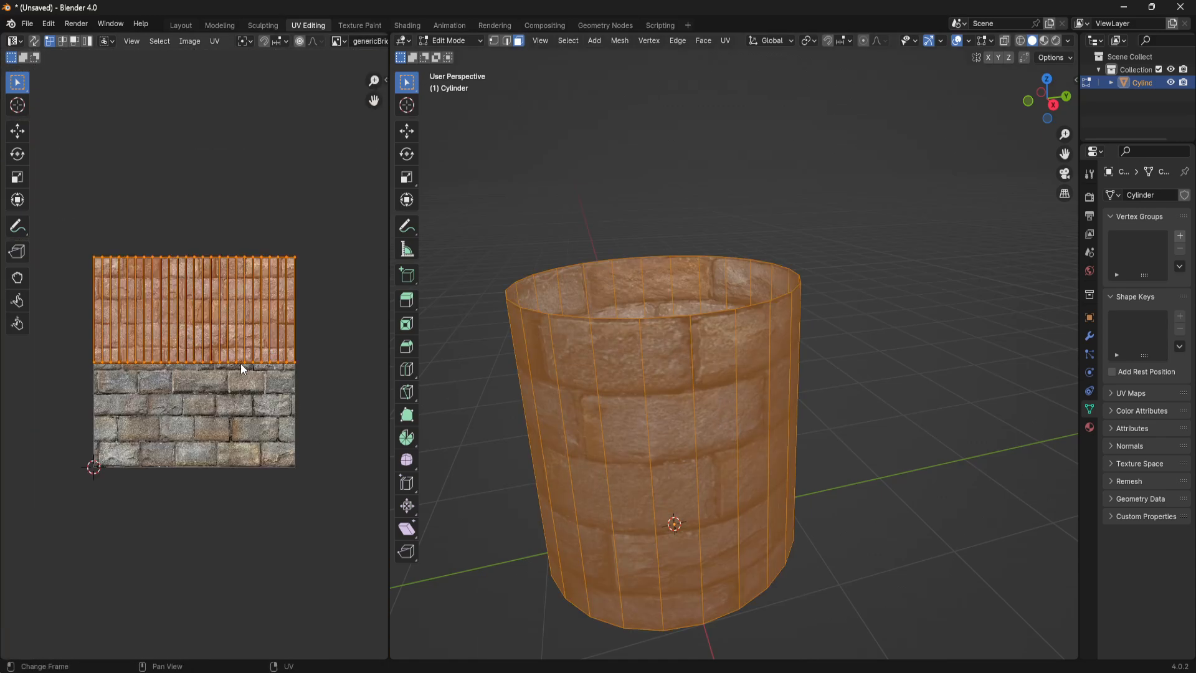
- Try scaling the cylinder's UVs up freely over the brick image
scroll(734, 508, down, 2)
middle_drag(736, 501, 772, 392)
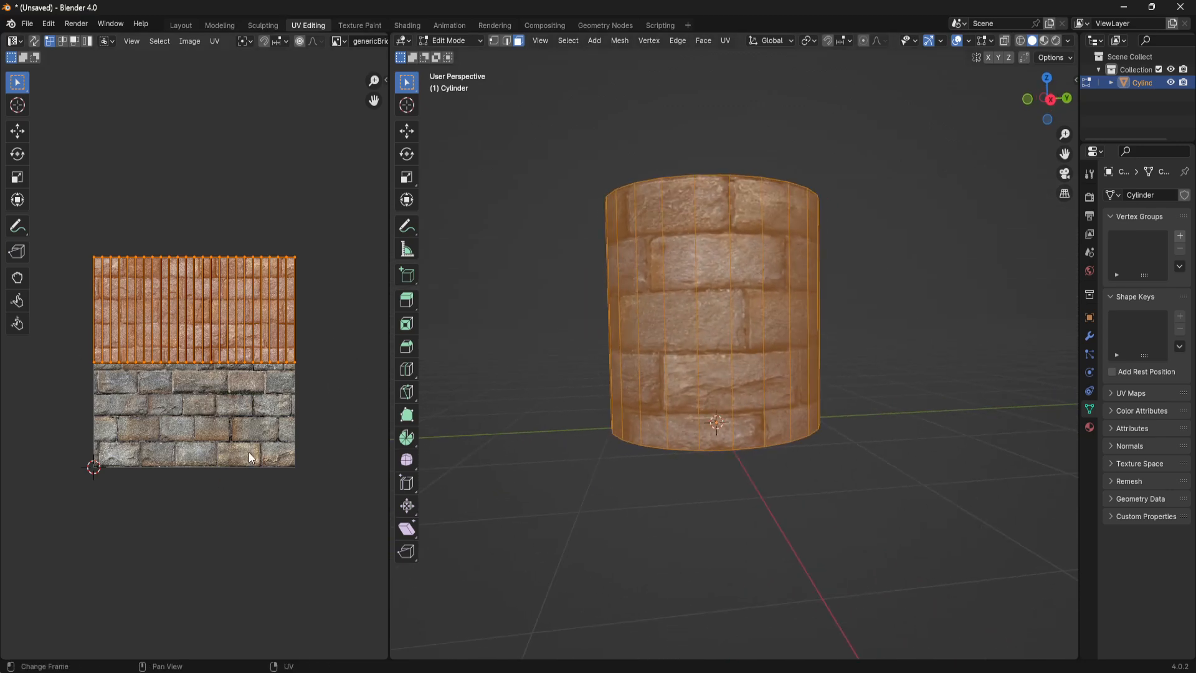
key(s)
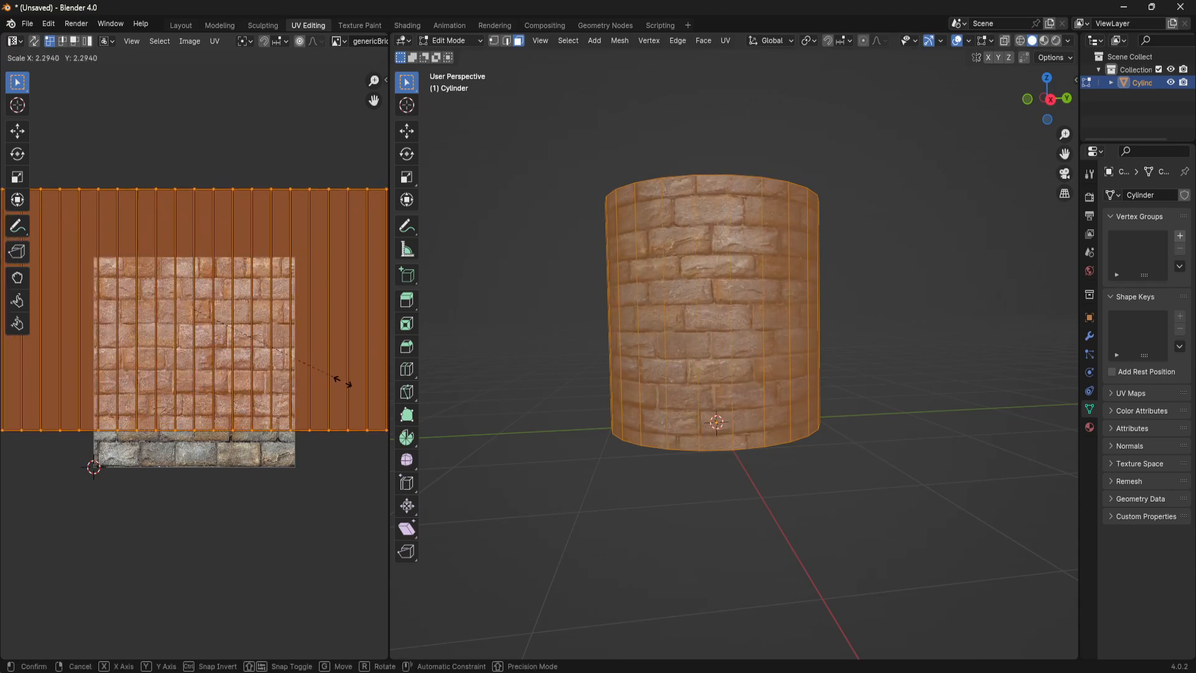
click(258, 365)
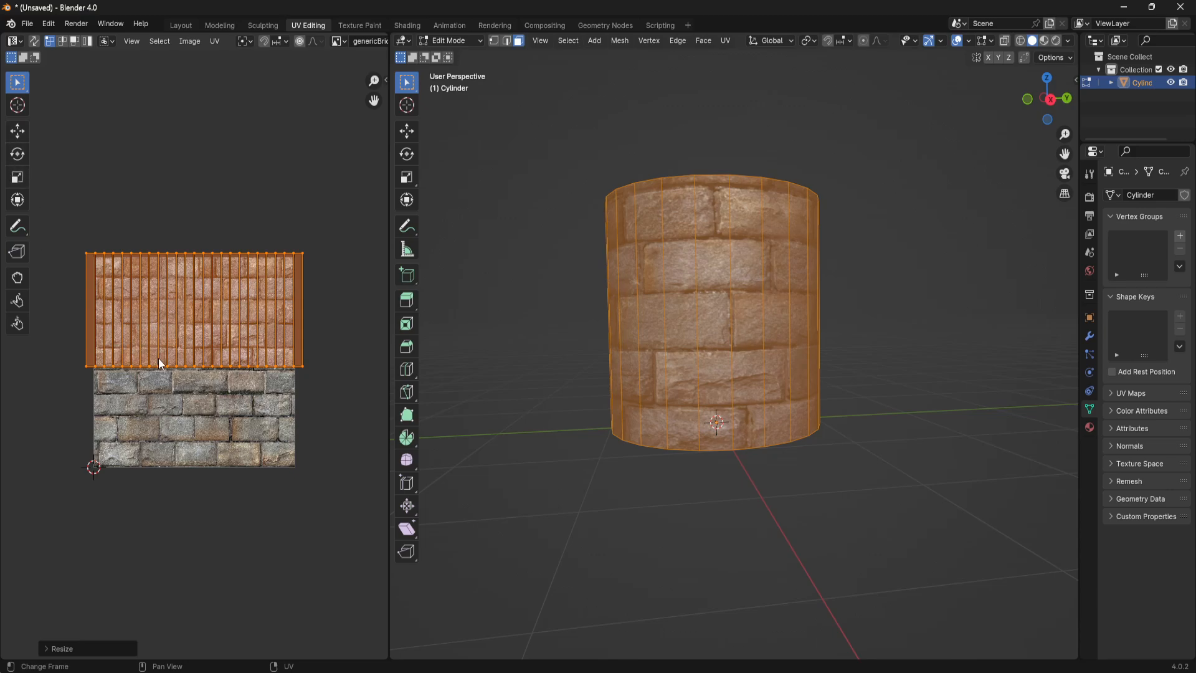
- Undo the free resize and scale the UVs by 2.000 on X, Y and Z with the Scale tool
click(17, 177)
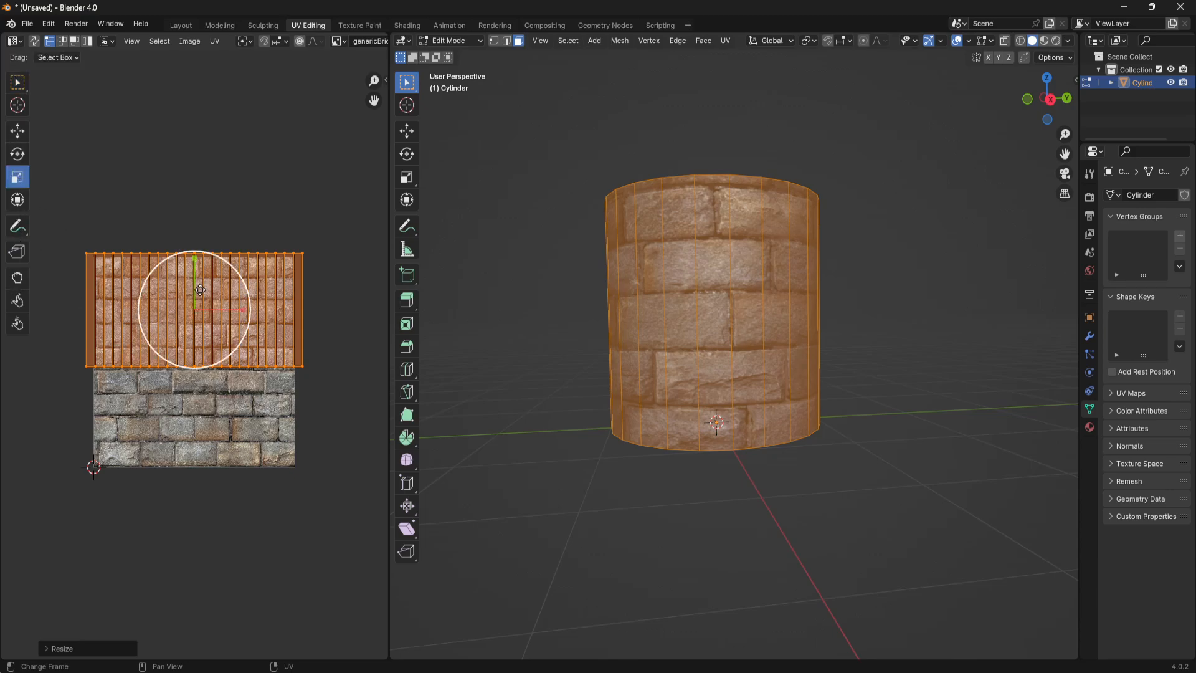
click(259, 201)
key(ctrl+z)
key(ctrl+z)
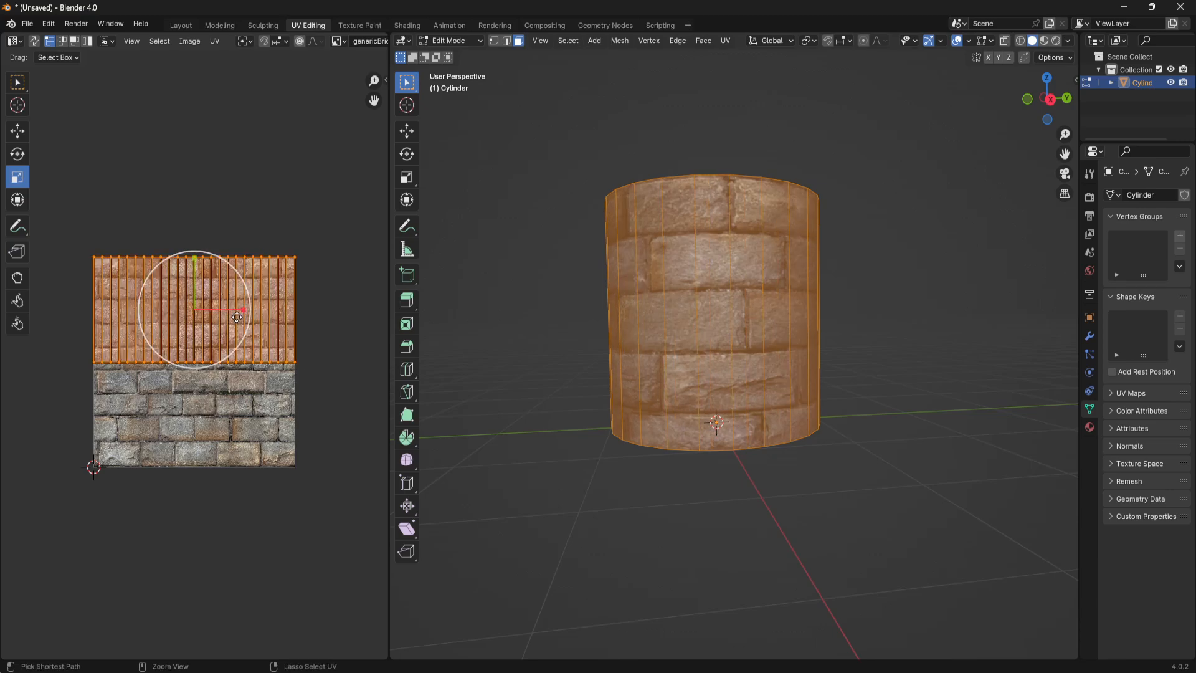
drag(206, 367, 268, 352)
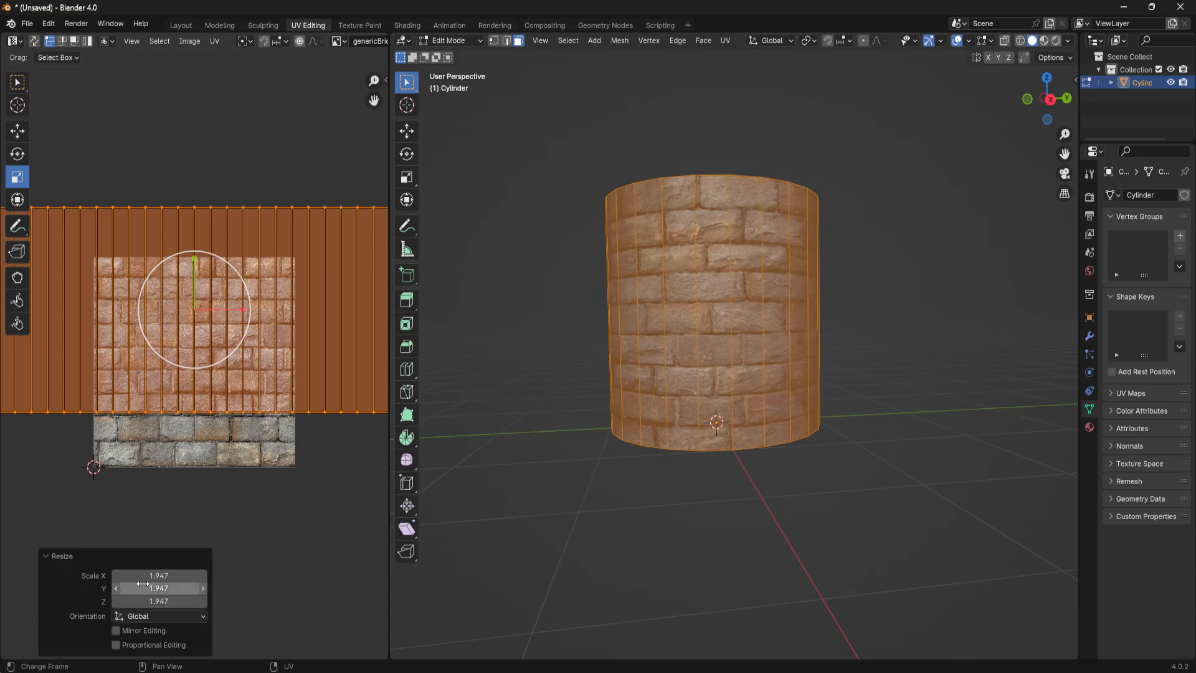
click(181, 578)
text(2)
key(Tab)
text(2)
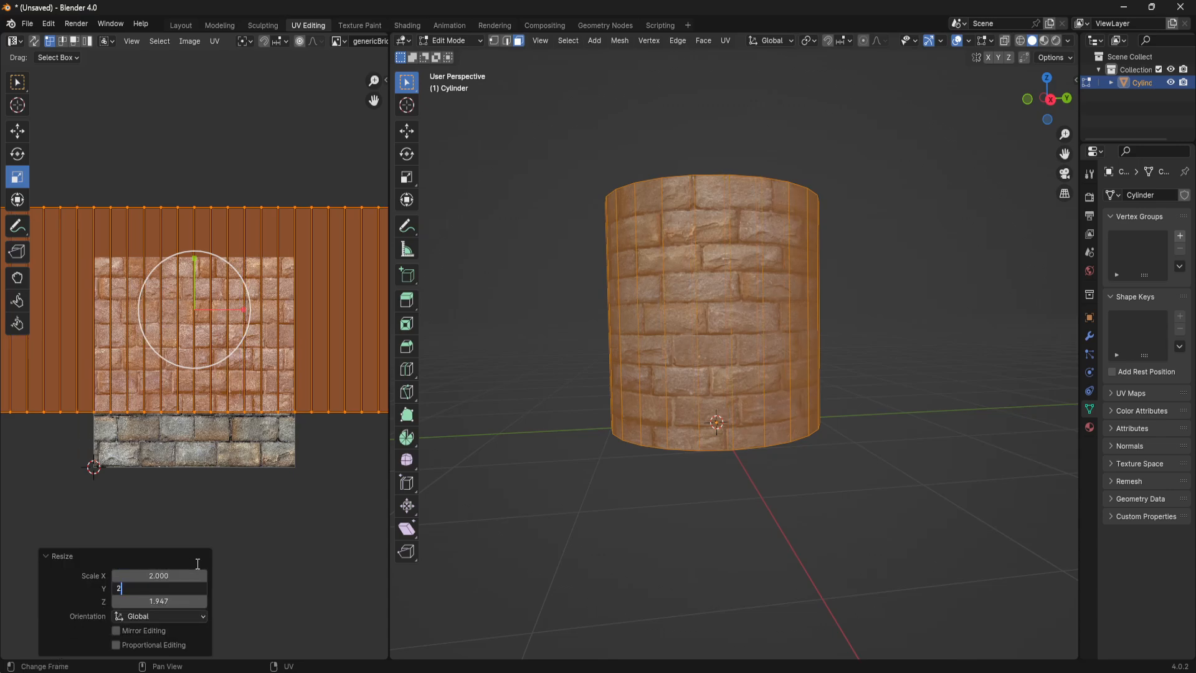
key(Tab)
text(2)
key(Return)
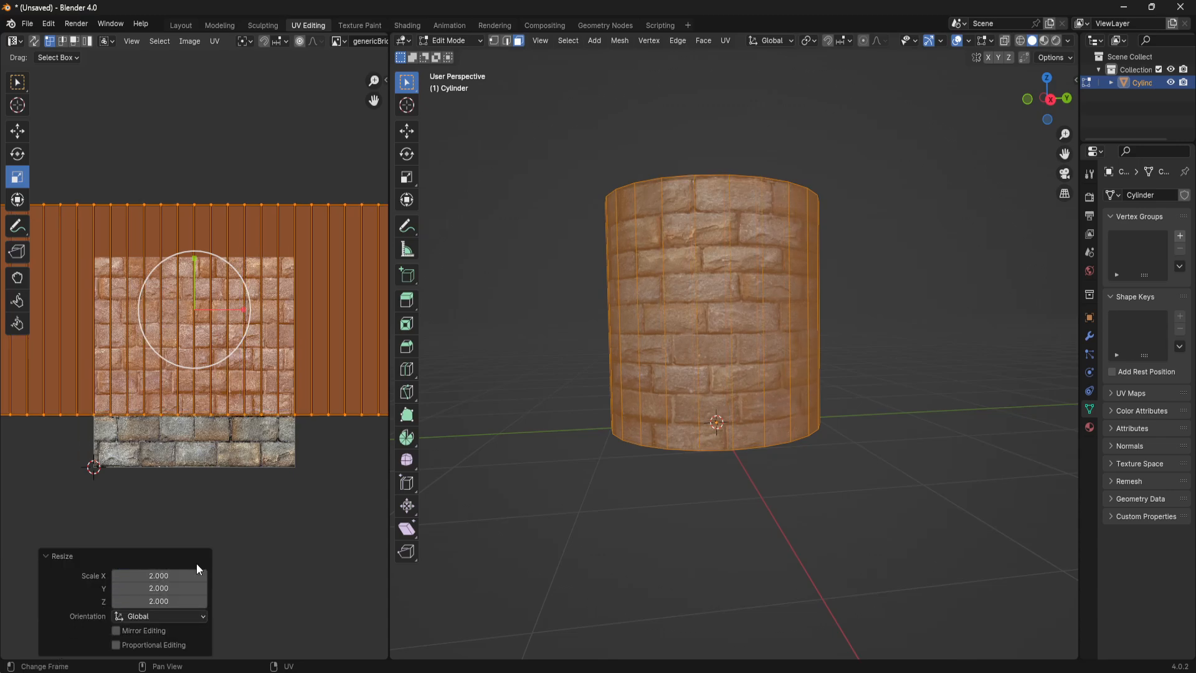
- Move the UV strip about -0.248 m along Y to line up with the brick image's height, then deselect the faces
click(17, 131)
drag(192, 263, 194, 300)
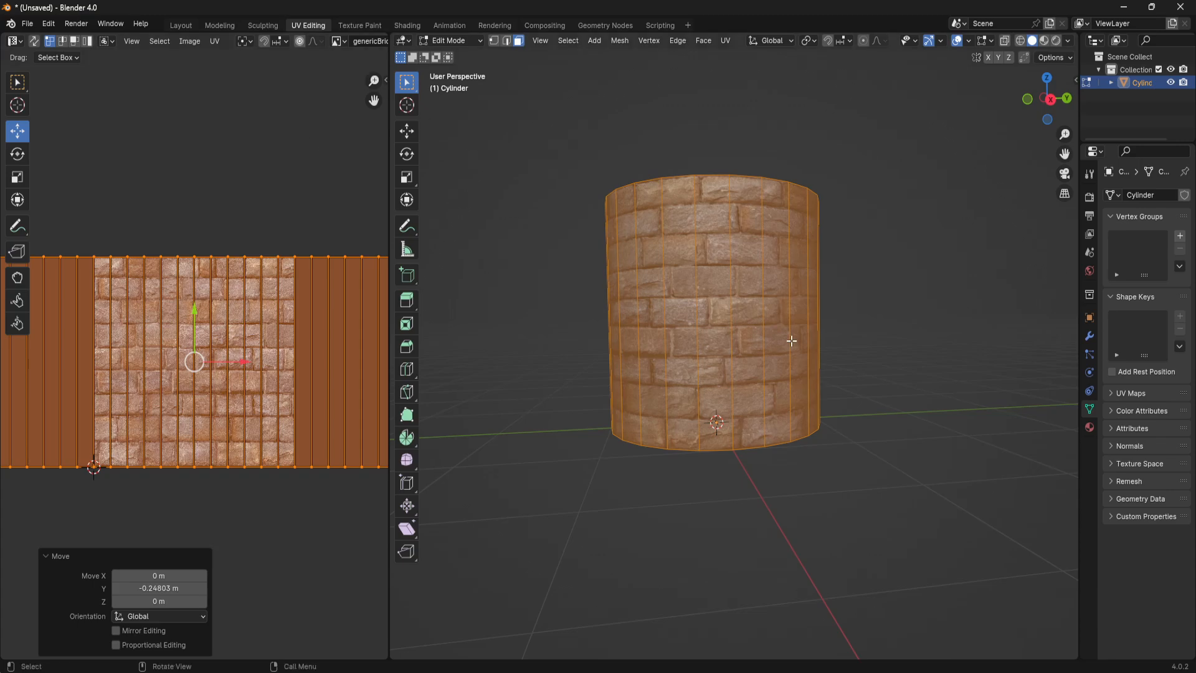
click(906, 506)
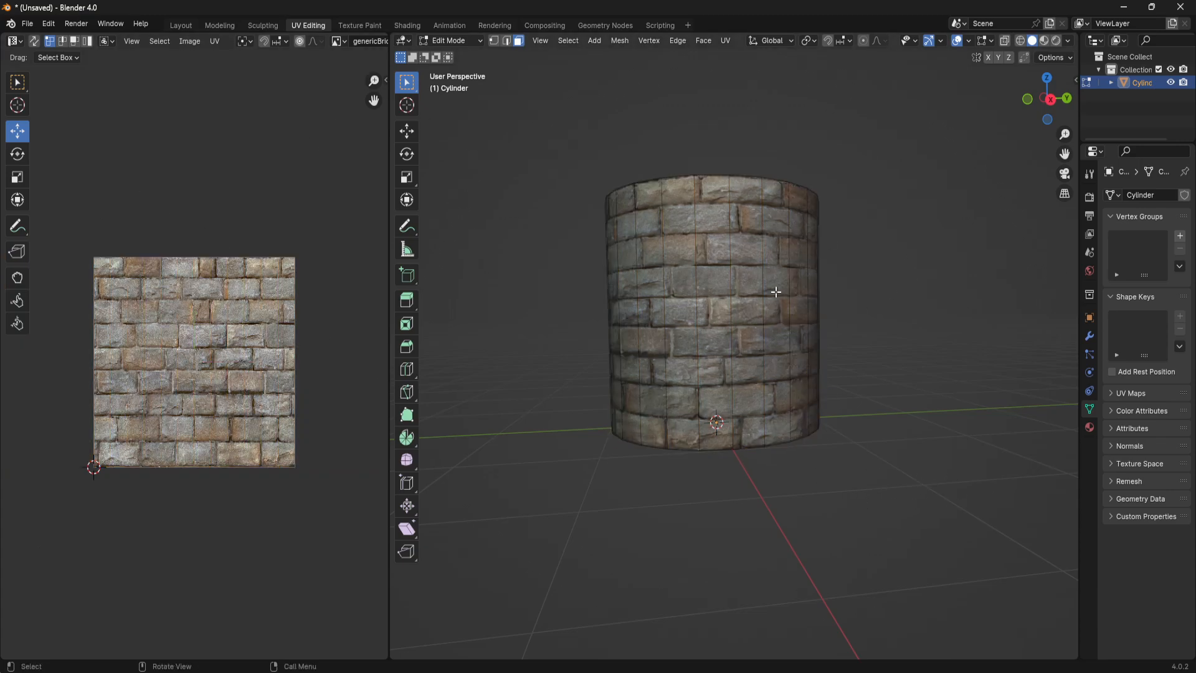
- Select all linked cylinder faces and examine how the UV strip beyond the brick image's sides maps onto the brick wall
key(l)
scroll(178, 317, down, 2)
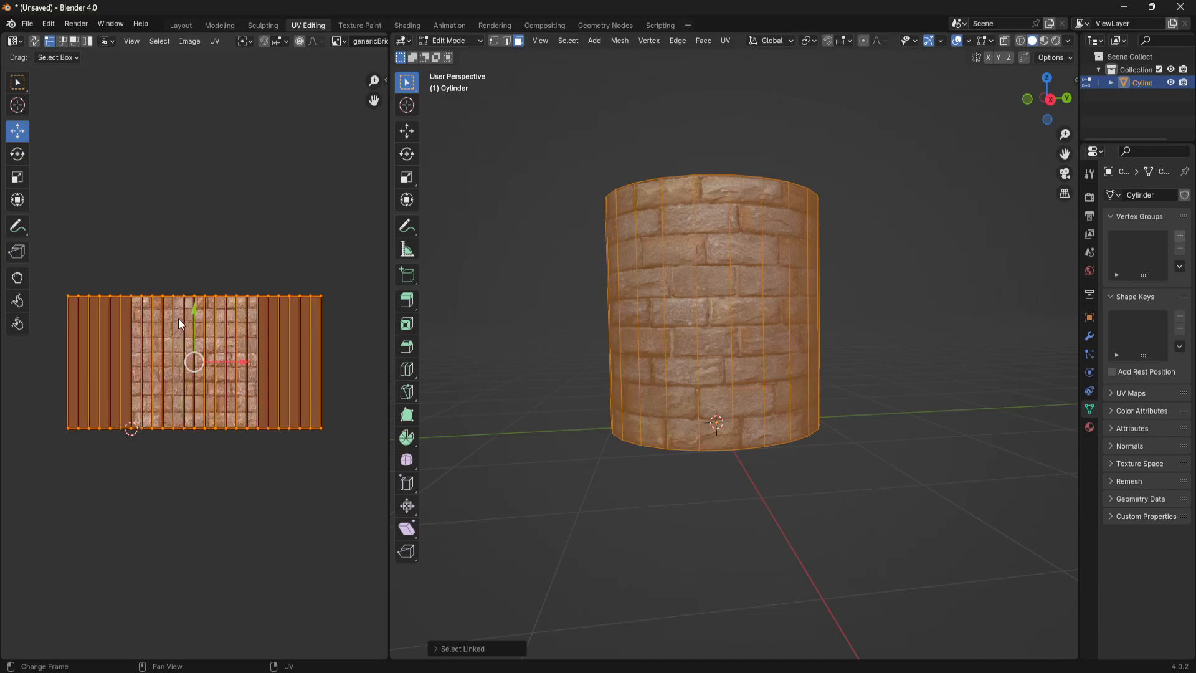
click(101, 273)
drag(32, 273, 68, 396)
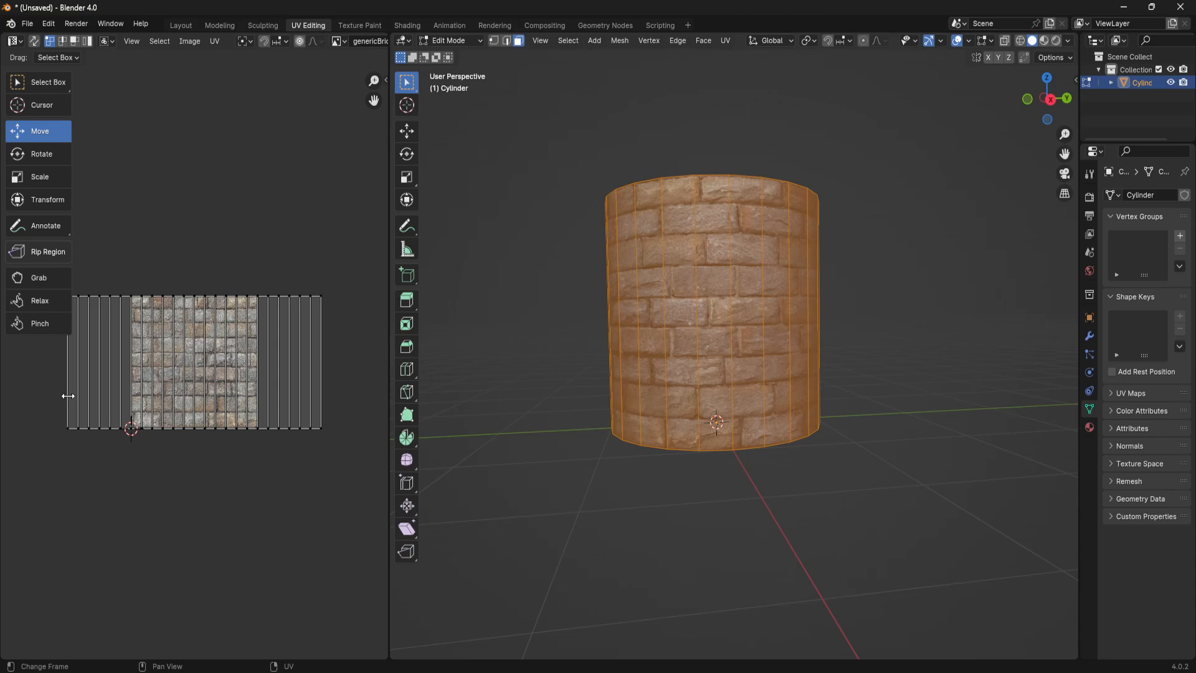
middle_drag(174, 506, 203, 523)
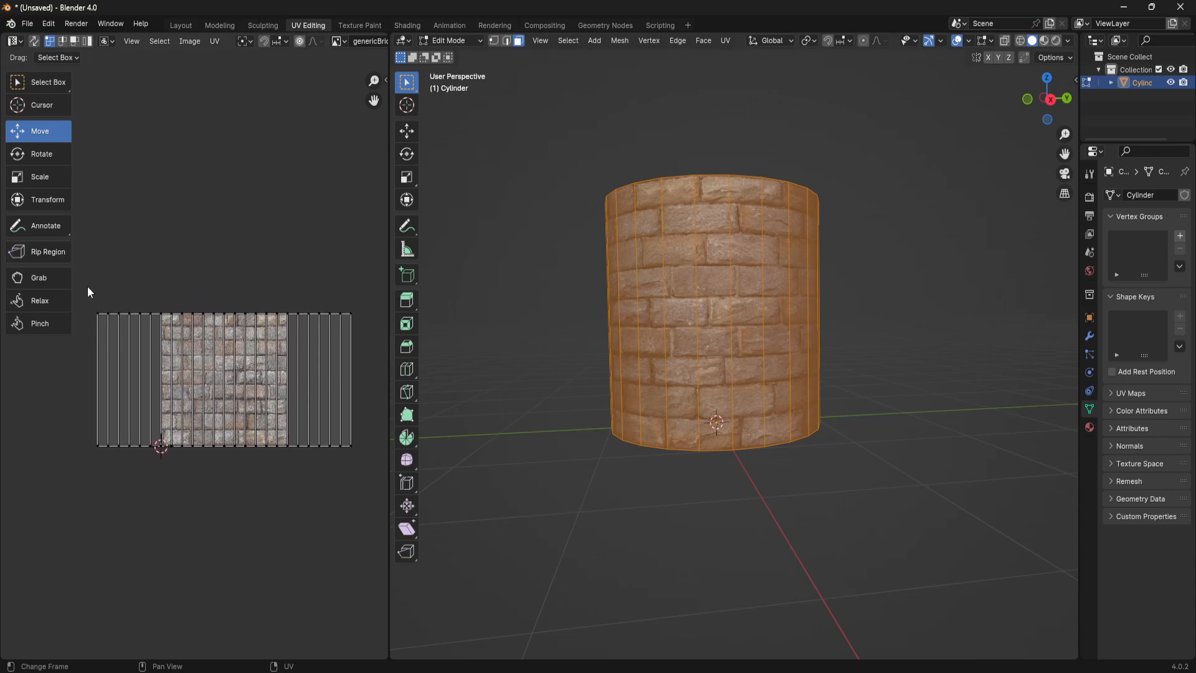
drag(88, 289, 208, 571)
middle_drag(770, 370, 1045, 426)
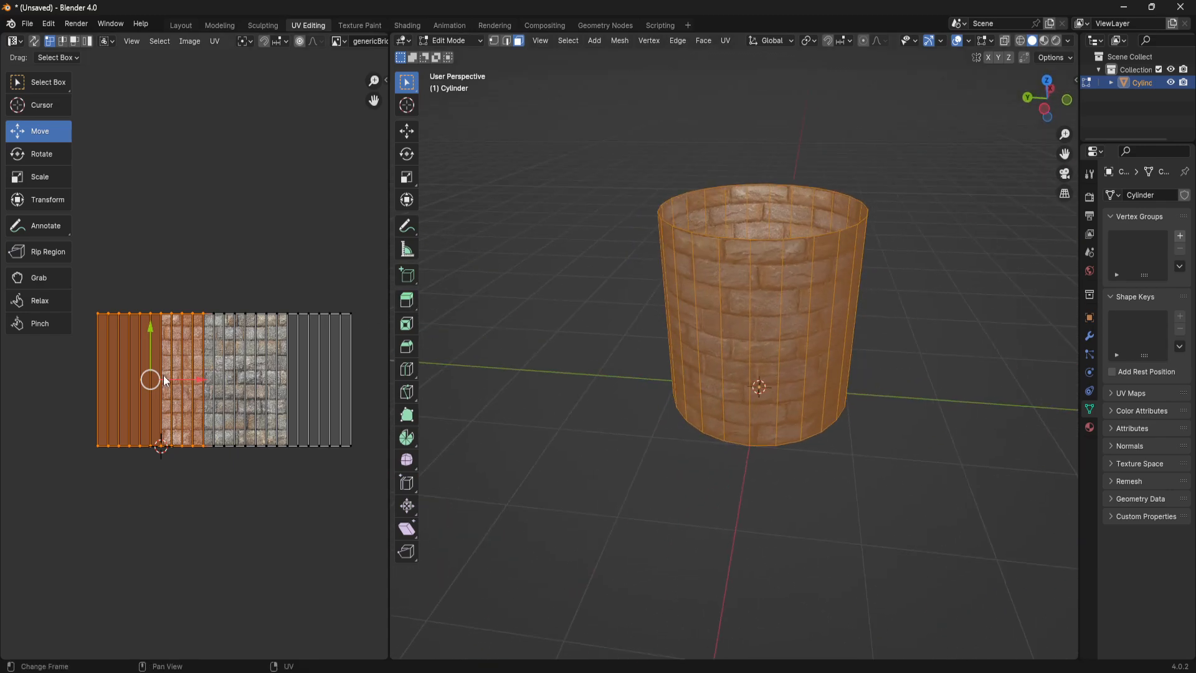
click(332, 256)
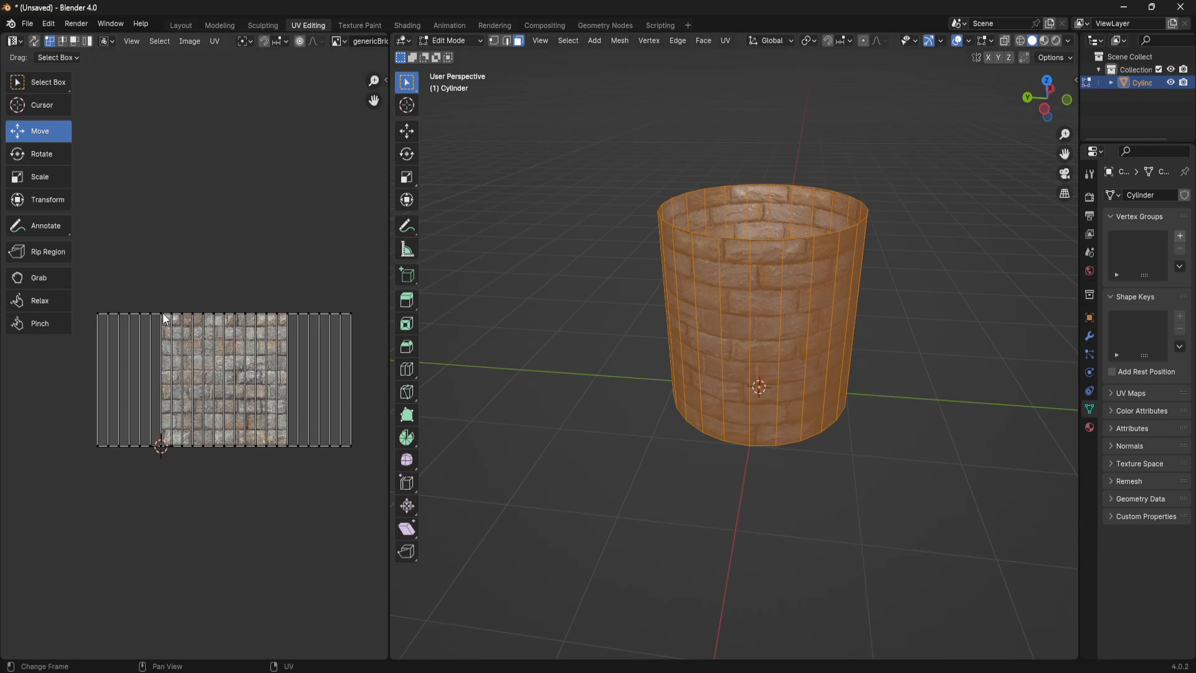
middle_drag(812, 398, 696, 359)
scroll(874, 309, up, 3)
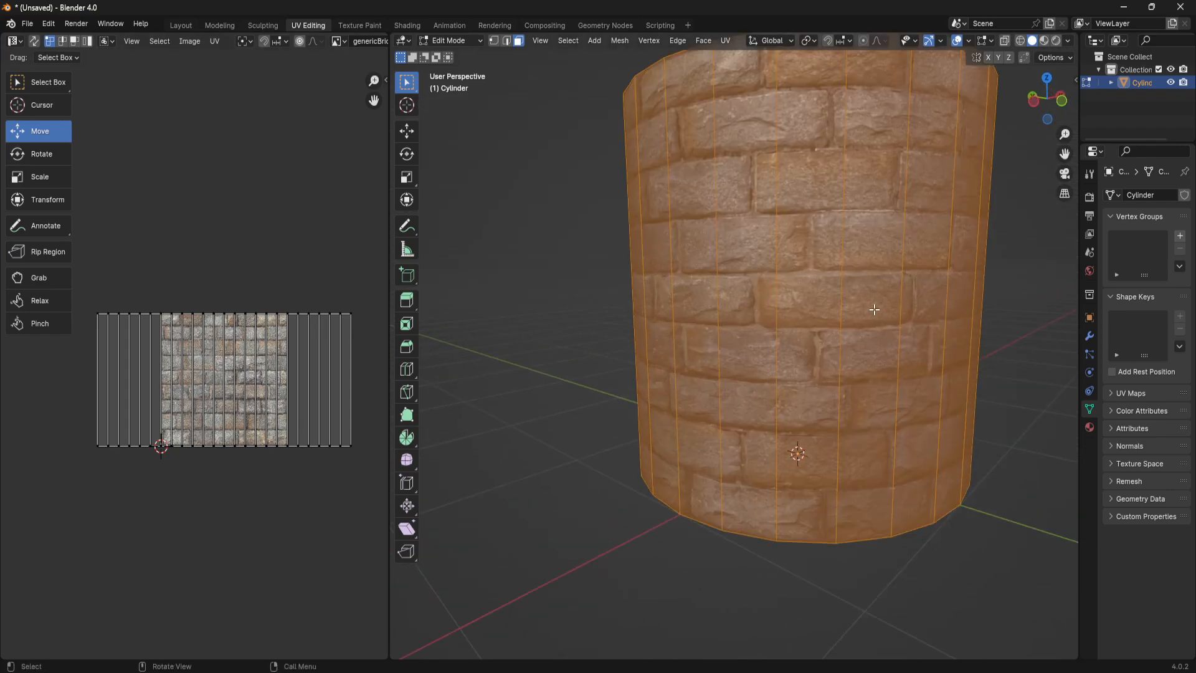
middle_drag(875, 310, 835, 329)
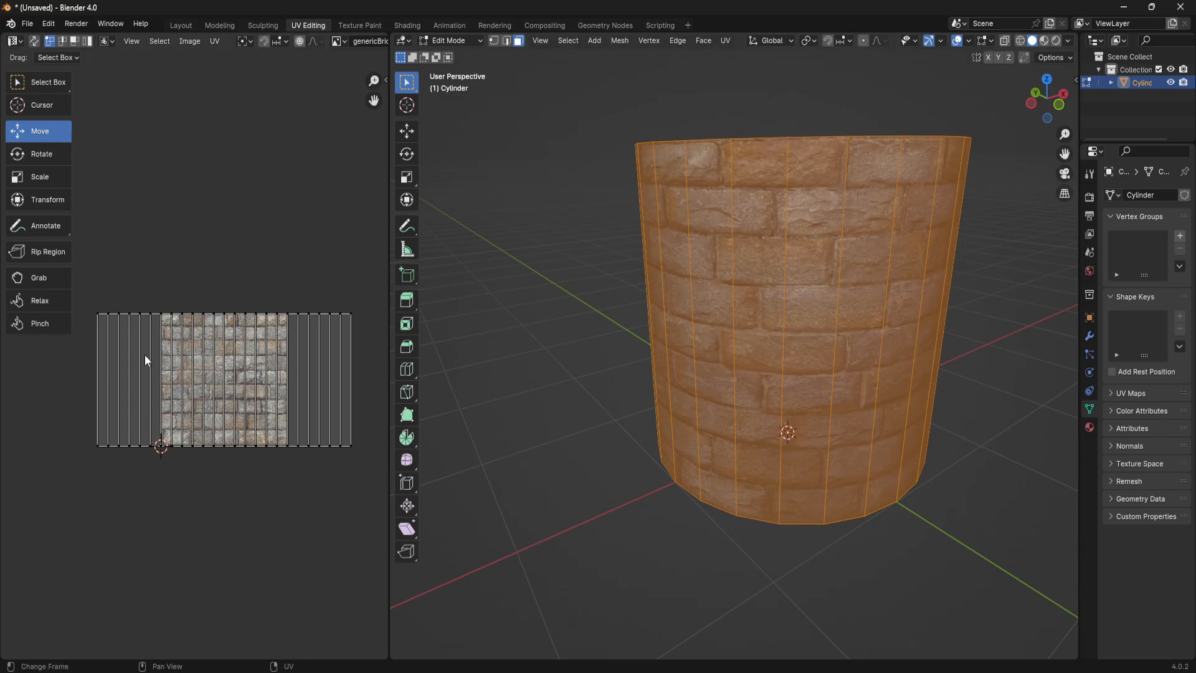
middle_drag(845, 397, 648, 388)
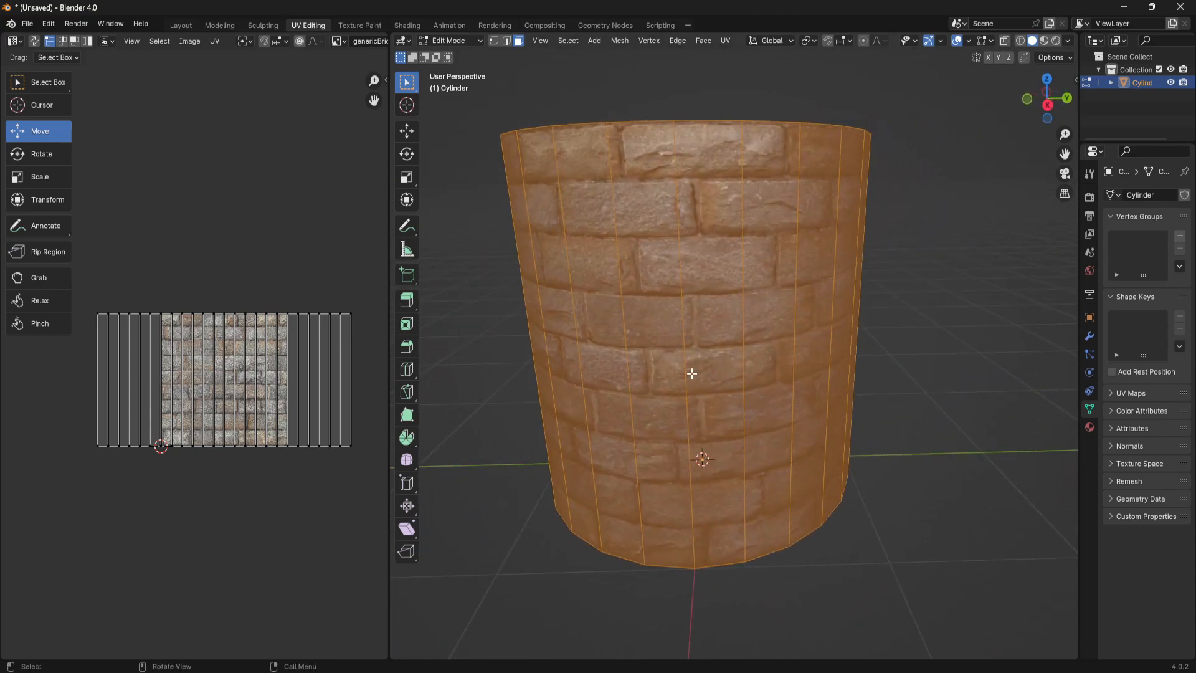
- Return to Object Mode and inspect the brick texture around the outside and inside of the cylinder
click(951, 322)
key(Tab)
scroll(788, 359, down, 3)
middle_drag(787, 365, 817, 364)
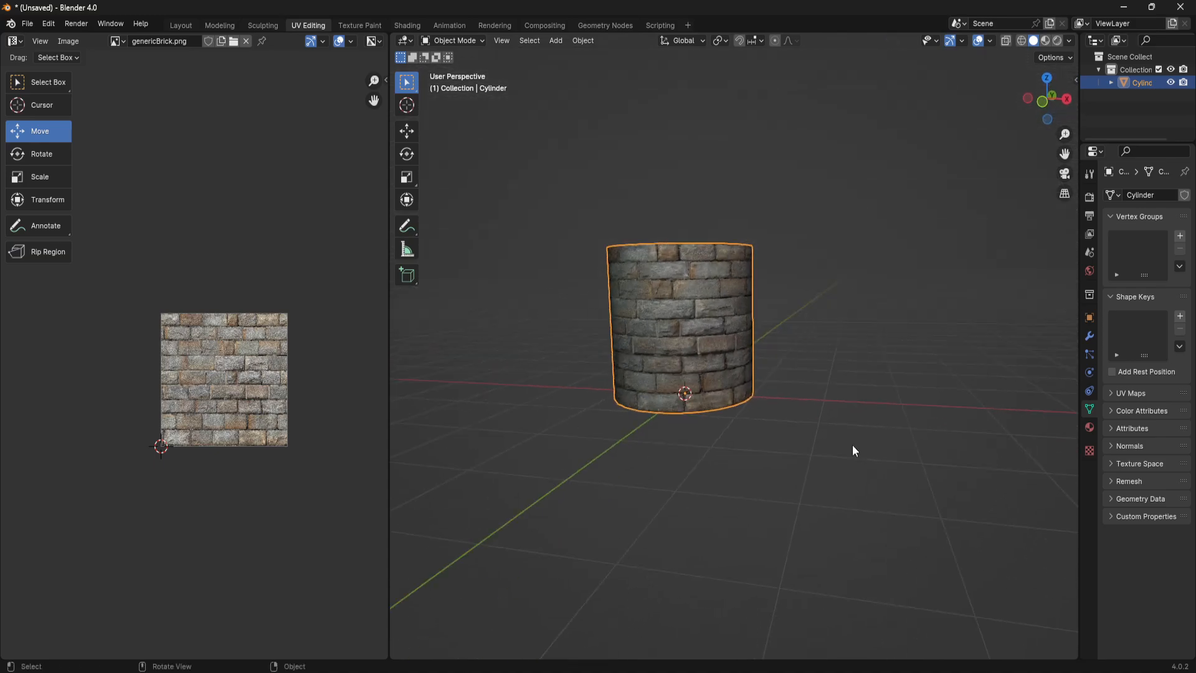
middle_drag(676, 290, 814, 330)
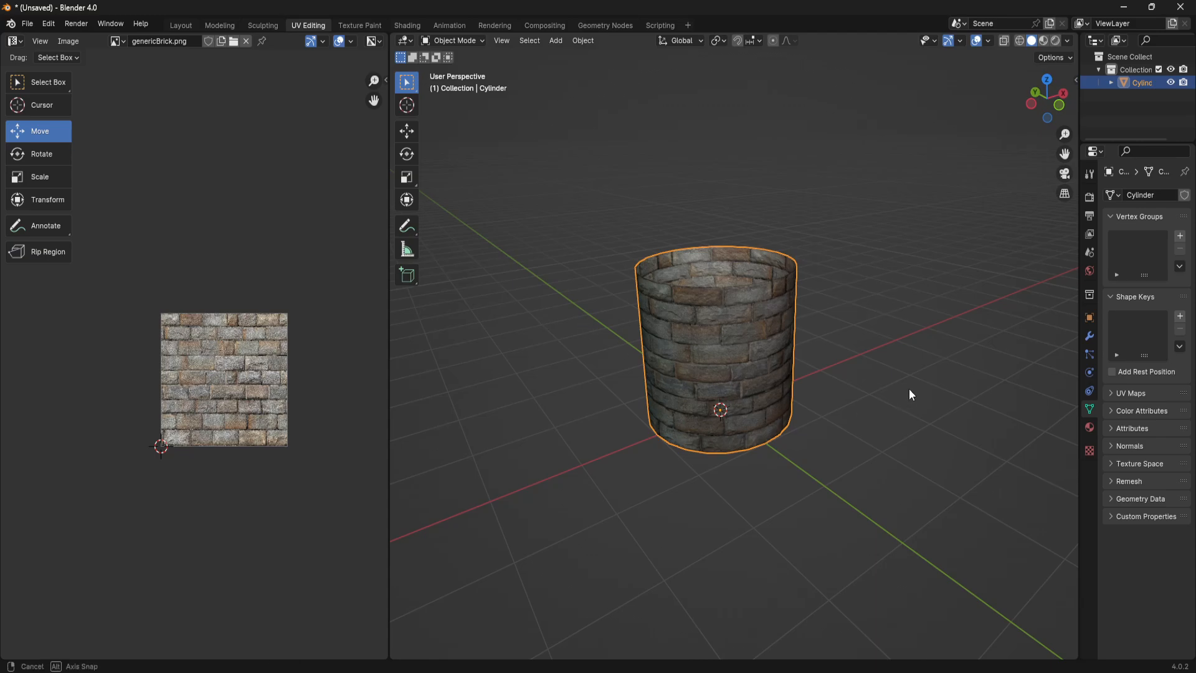
middle_drag(909, 389, 860, 386)
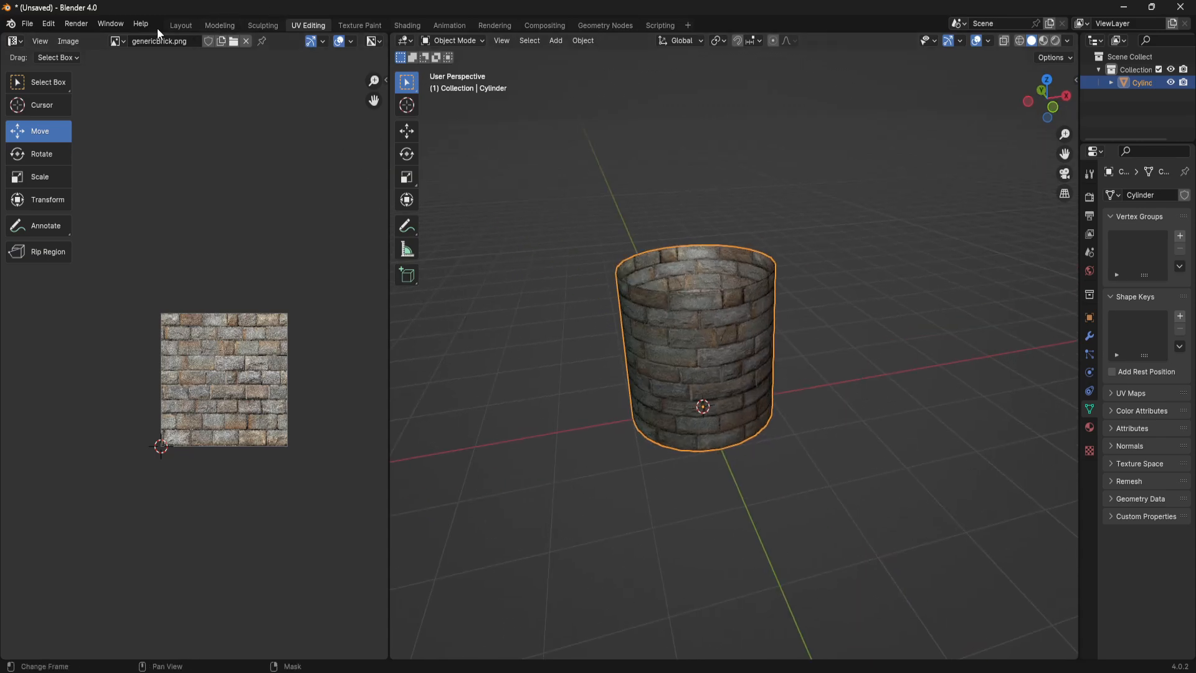
- Switch to the Layout workspace, enter Edit Mode with edge selection, and select the edge loop around the cylinder's upper rim
click(179, 25)
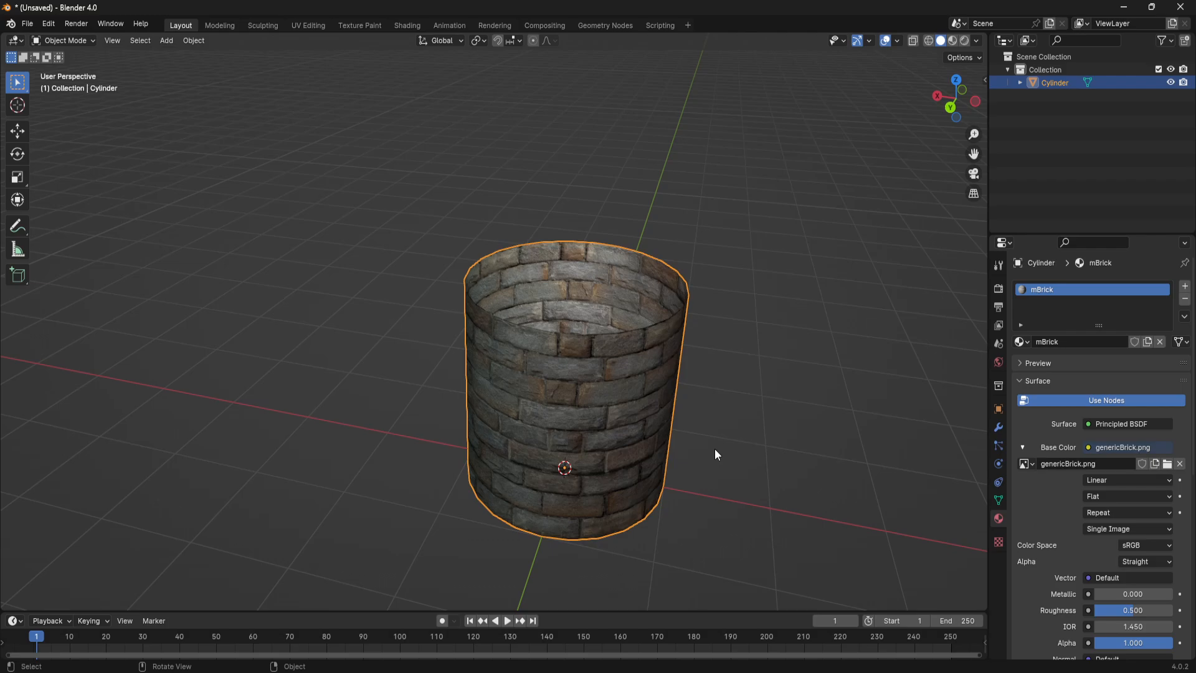
key(Tab)
middle_drag(672, 385, 589, 292)
scroll(635, 362, down, 2)
scroll(592, 302, up, 1)
scroll(581, 326, up, 1)
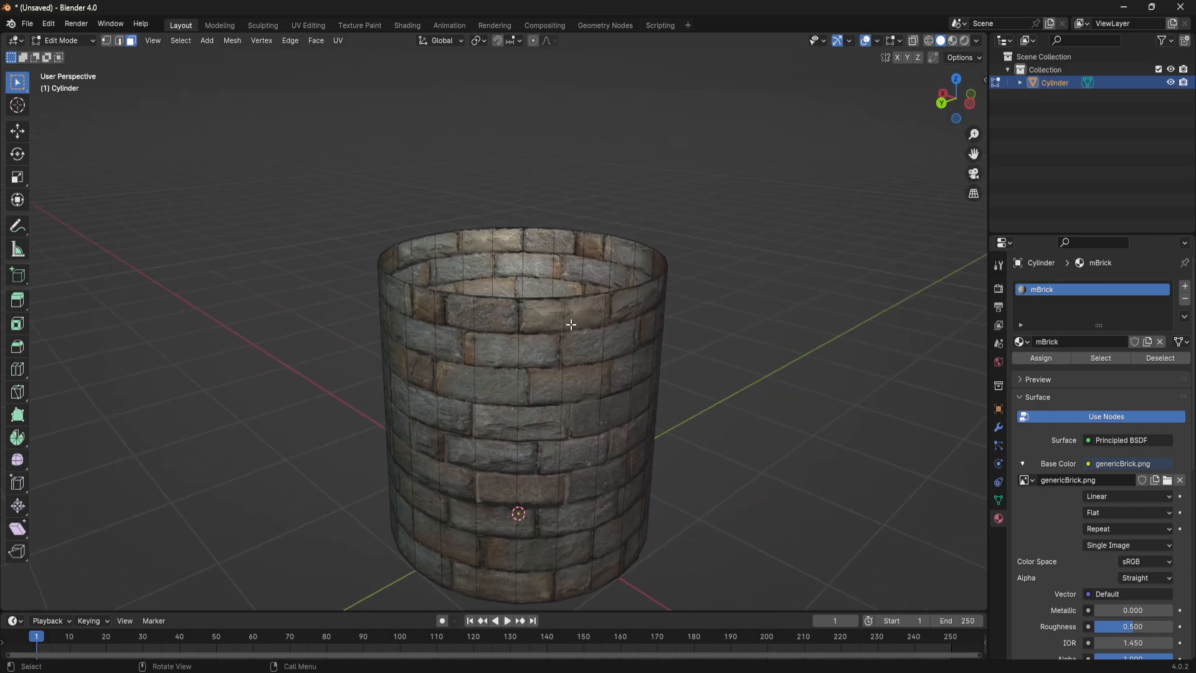
scroll(592, 286, up, 2)
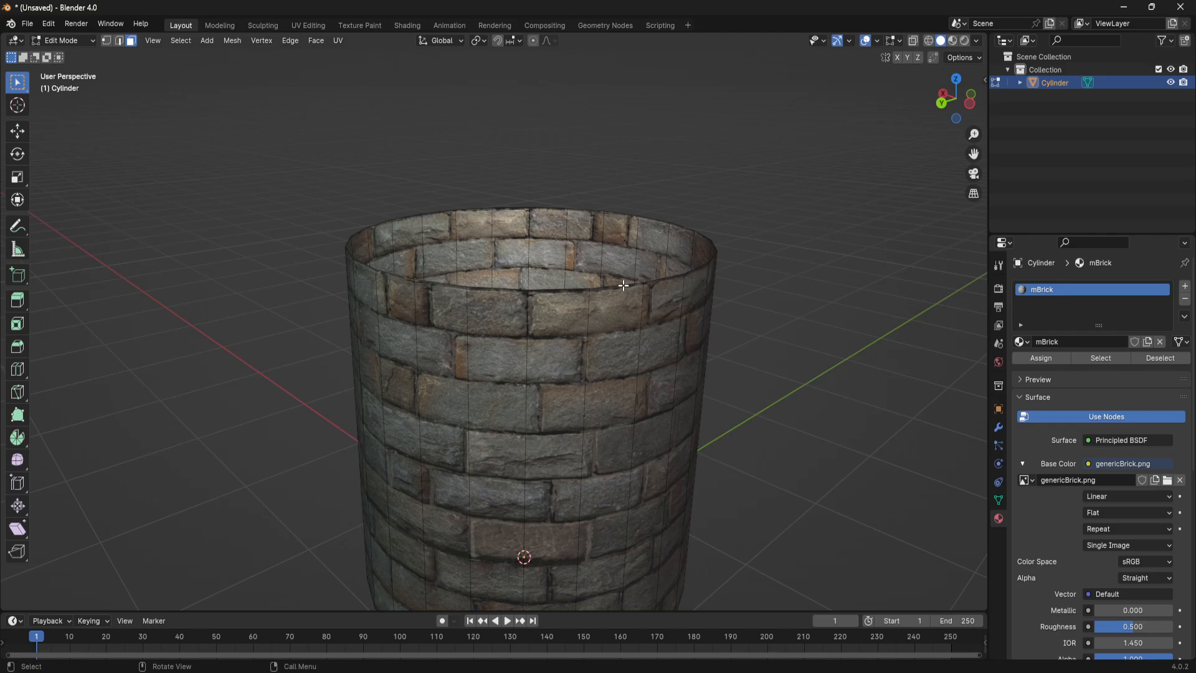
key(2)
alt+click(624, 285)
middle_drag(624, 285, 709, 337)
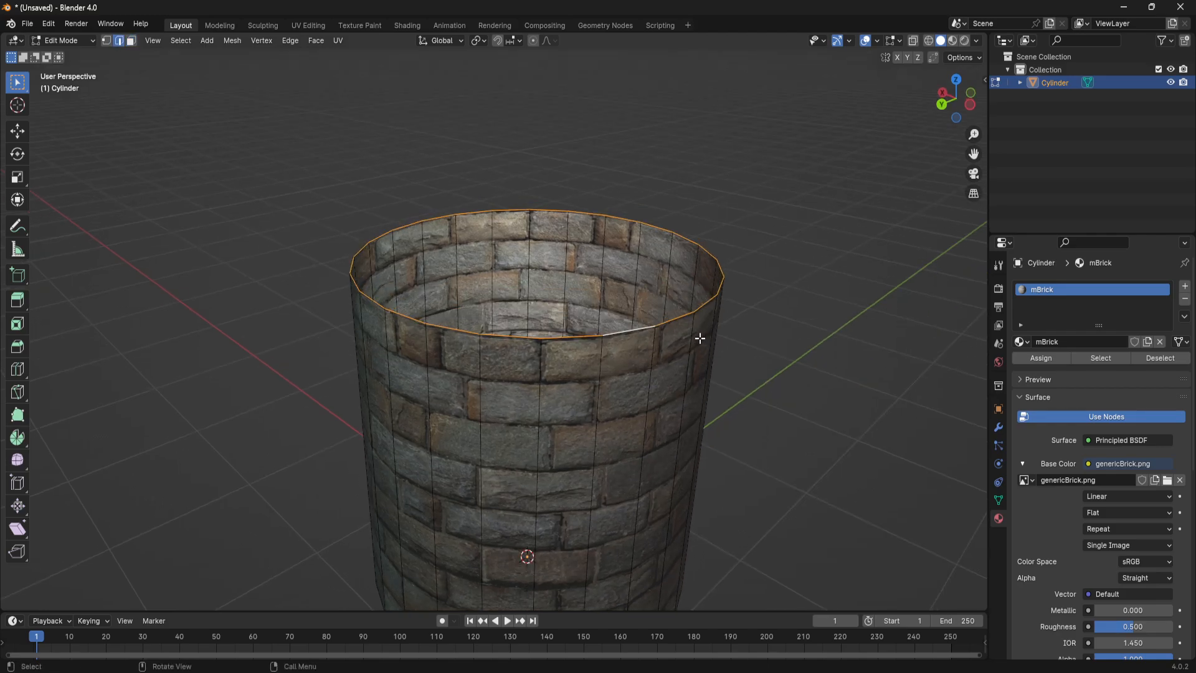
- Extrude the upper rim loop inward by scaling it to 0.766, forming a flat ring on top of the wall
key(g)
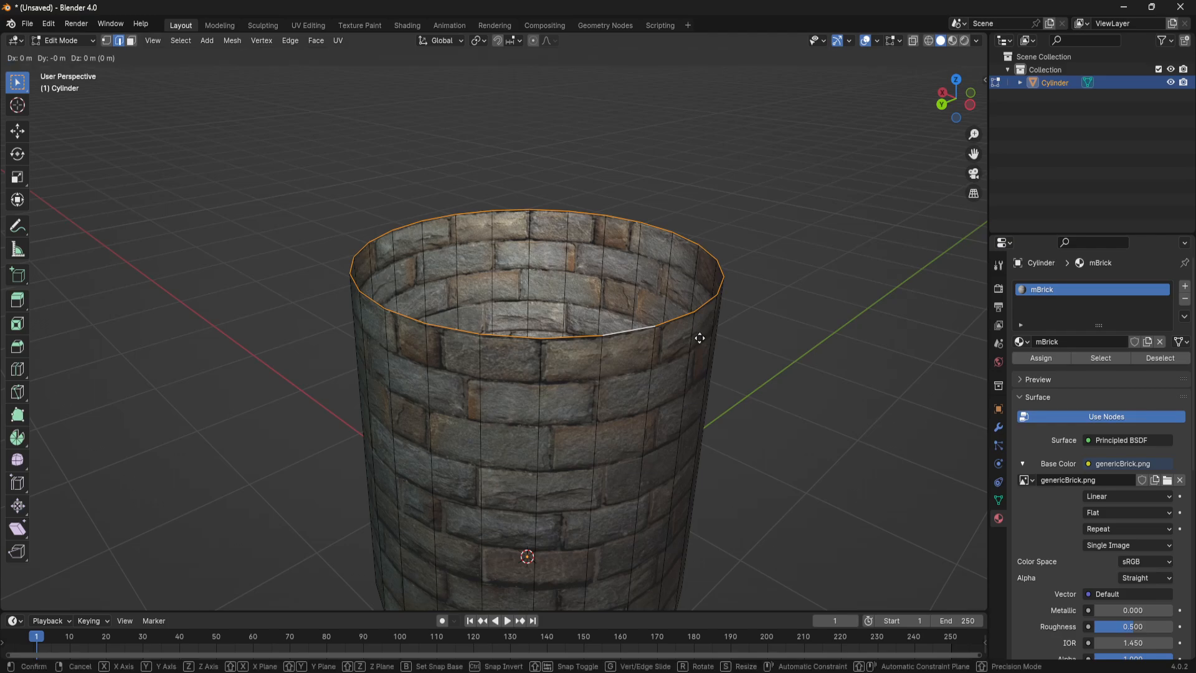
key(s)
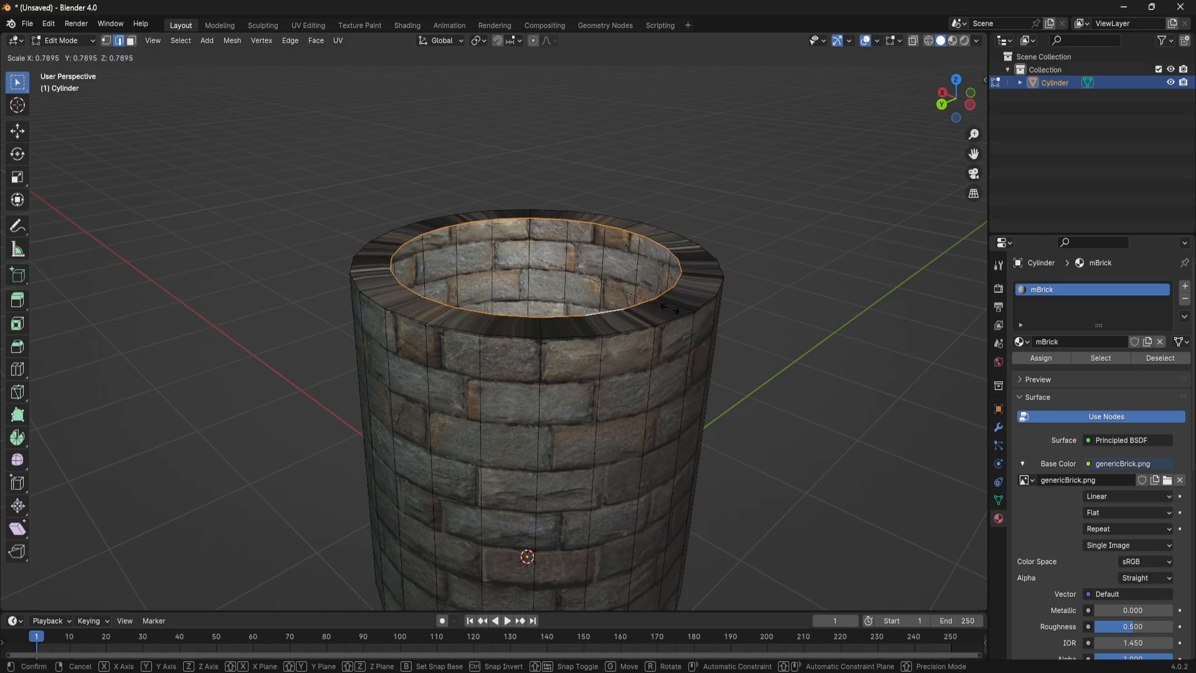
click(666, 304)
scroll(734, 422, down, 3)
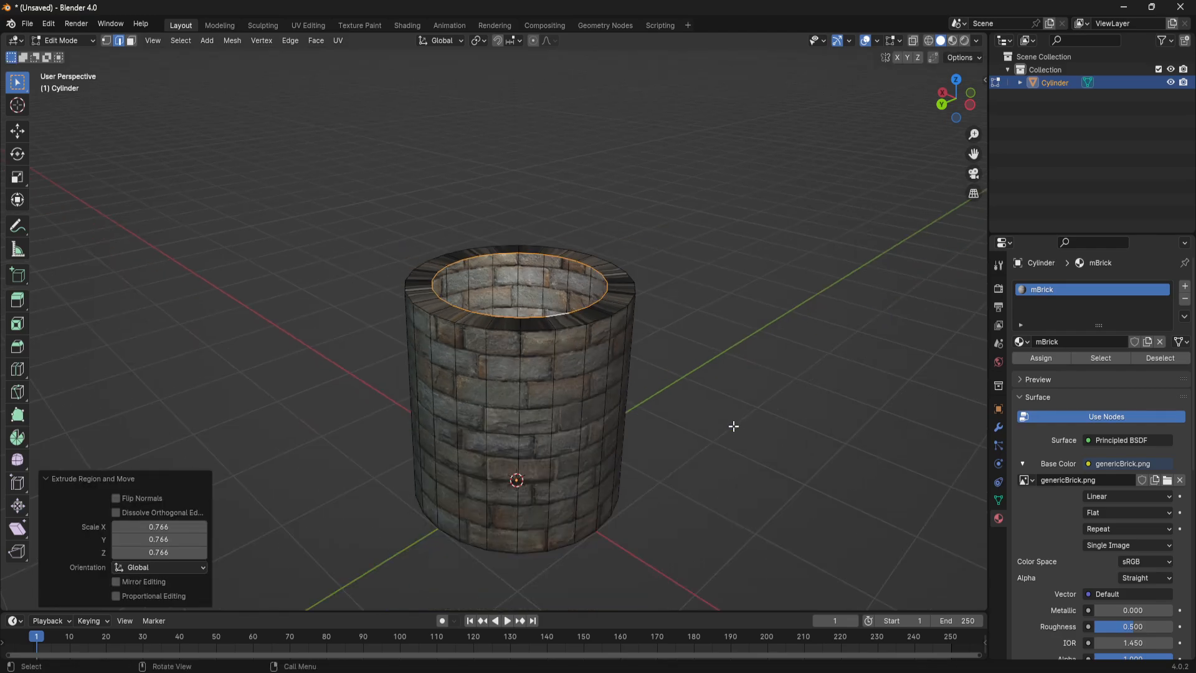
middle_drag(735, 421, 418, 374)
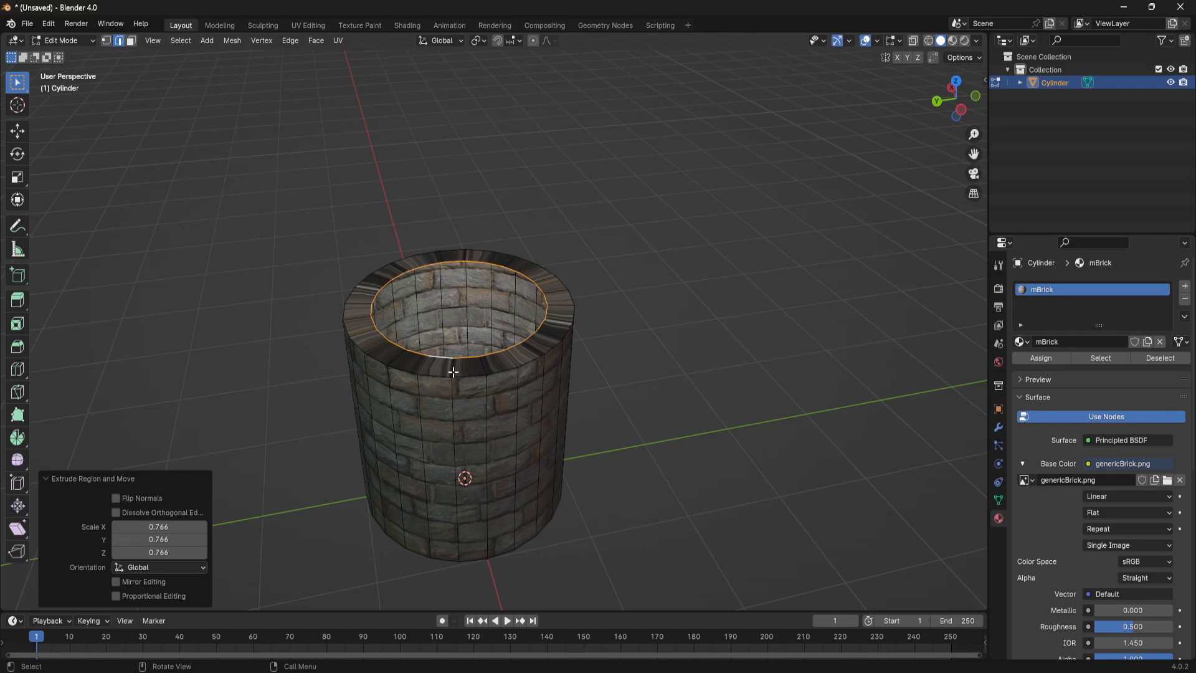
- Scale the inner rim loop by a further 0.925 to thicken the well wall
middle_drag(729, 421, 707, 400)
scroll(610, 390, up, 2)
key(s)
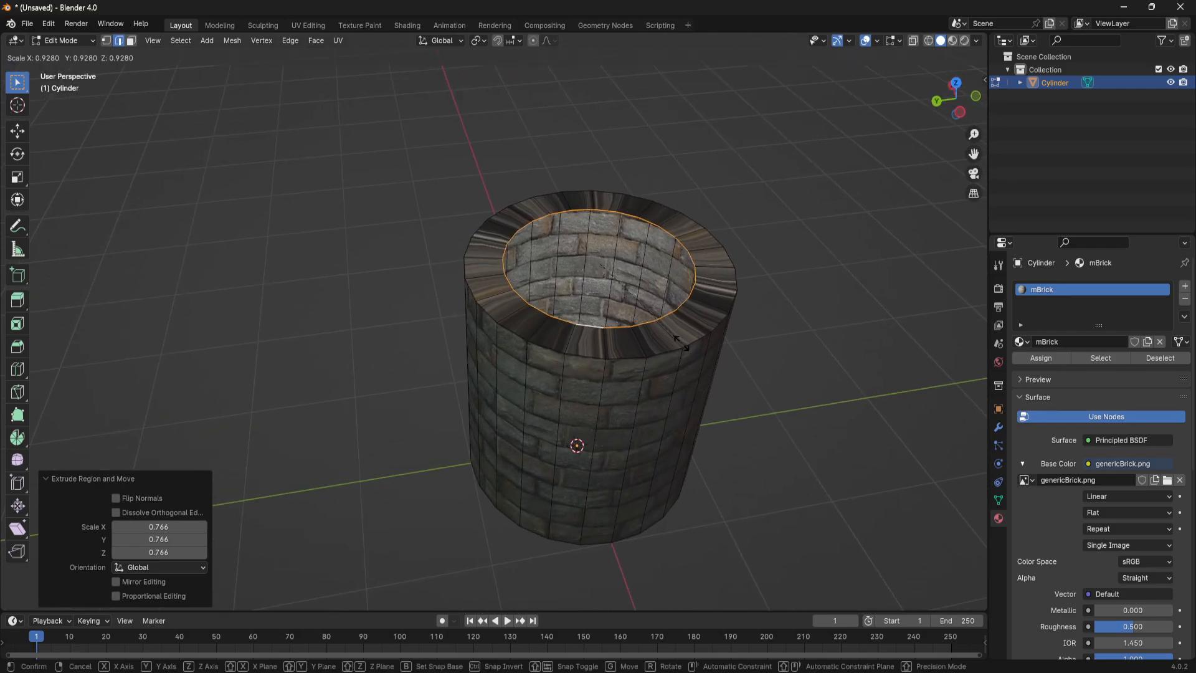
click(683, 345)
scroll(683, 345, down, 2)
middle_drag(684, 345, 534, 311)
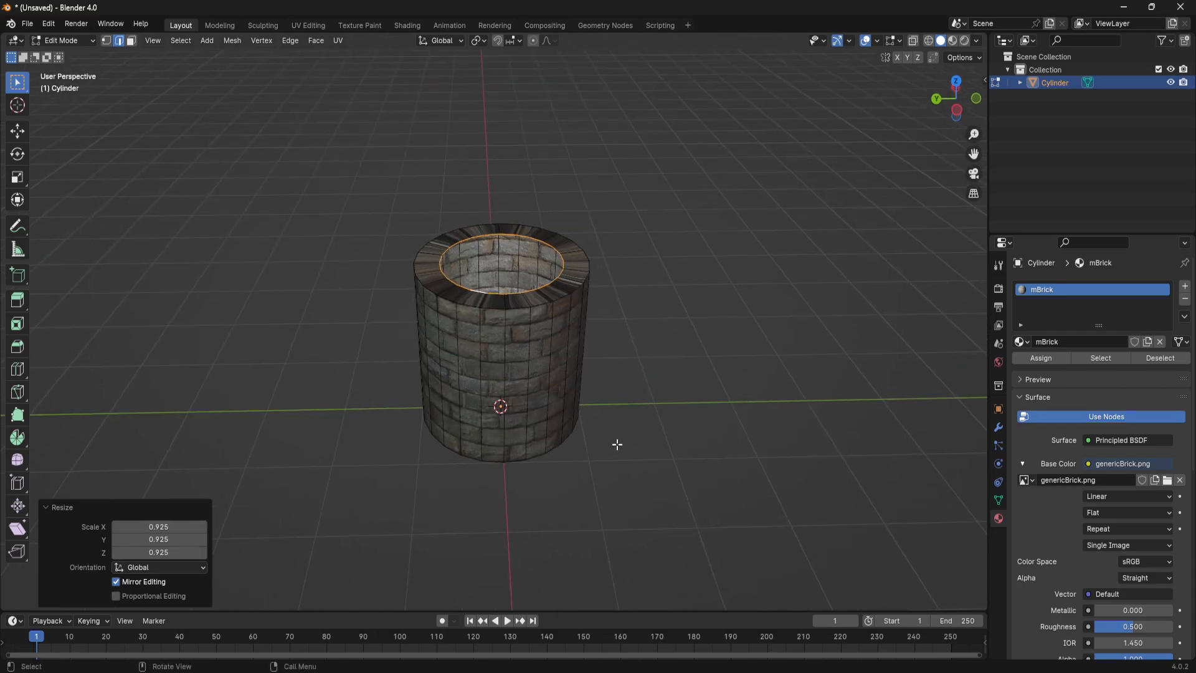
- Check the thickened rim and the well's walls from several angles, then reselect the inner rim edge loop
middle_drag(667, 359, 695, 364)
scroll(695, 364, up, 1)
shift+middle_drag(660, 310, 633, 323)
click(665, 274)
middle_drag(684, 279, 660, 225)
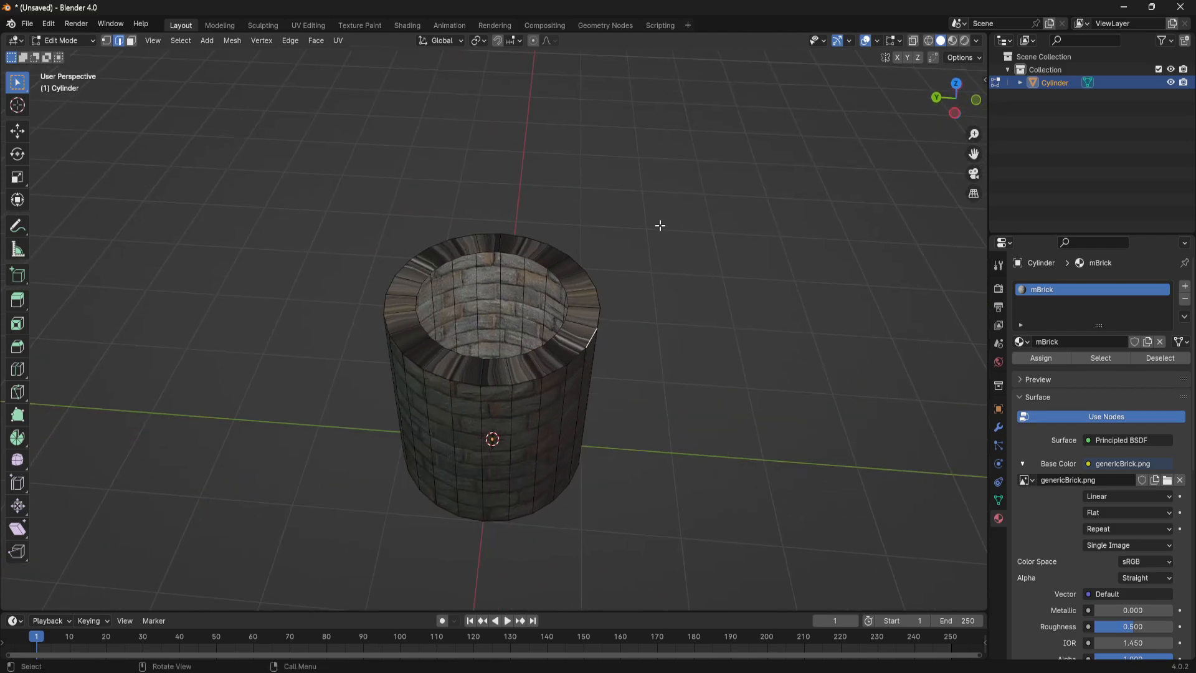
middle_drag(651, 414, 678, 381)
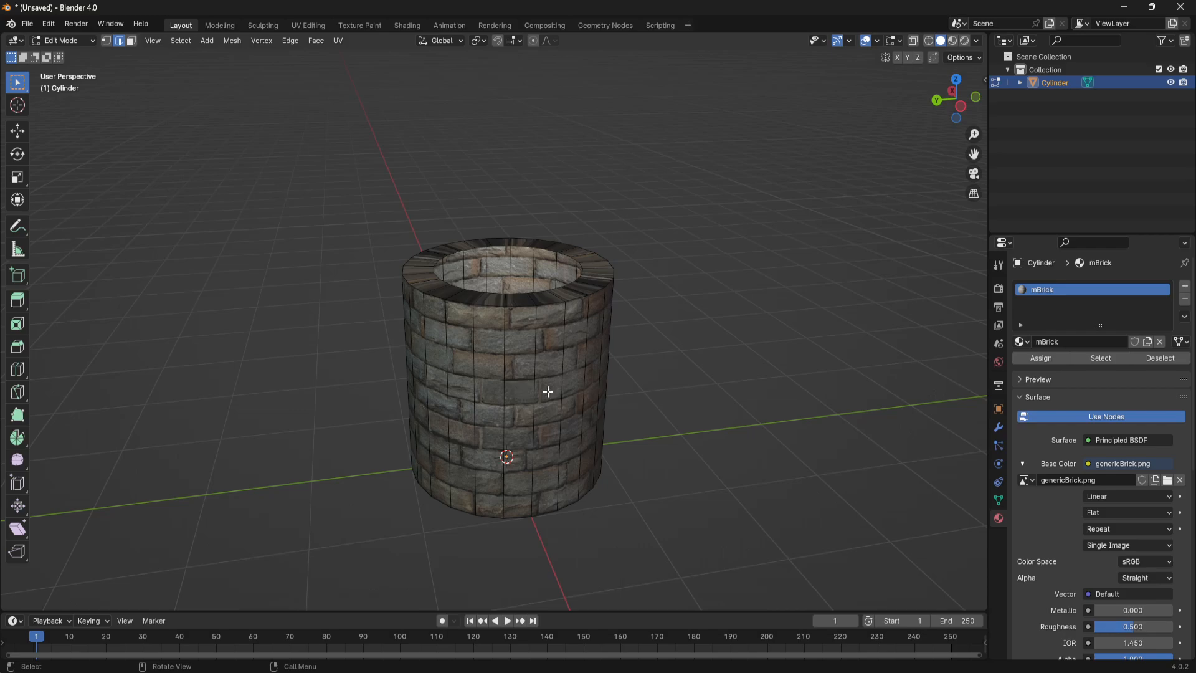
middle_drag(548, 391, 552, 343)
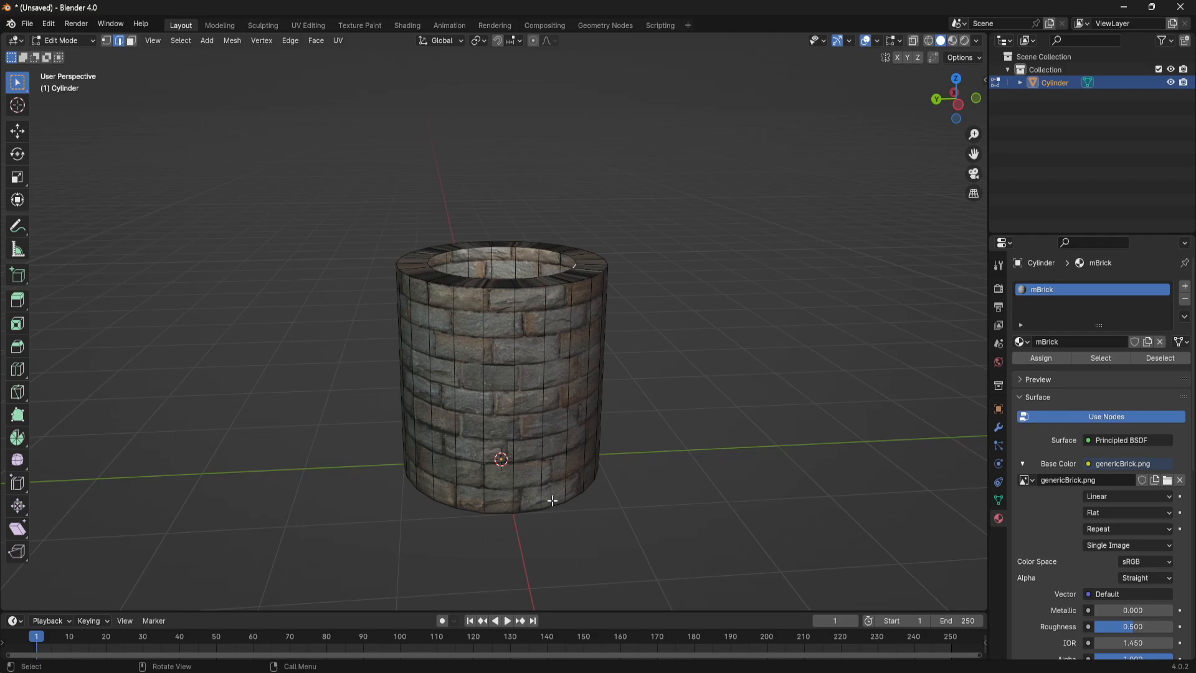
middle_drag(552, 501, 552, 238)
middle_drag(554, 424, 652, 395)
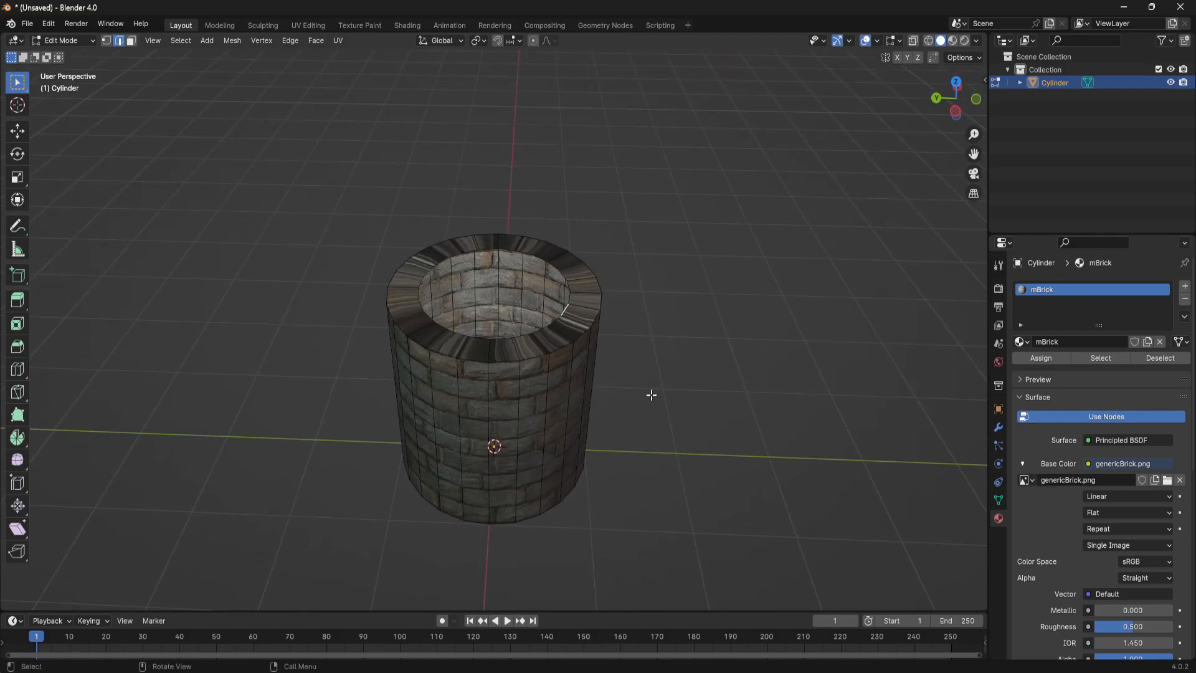
alt+click(566, 280)
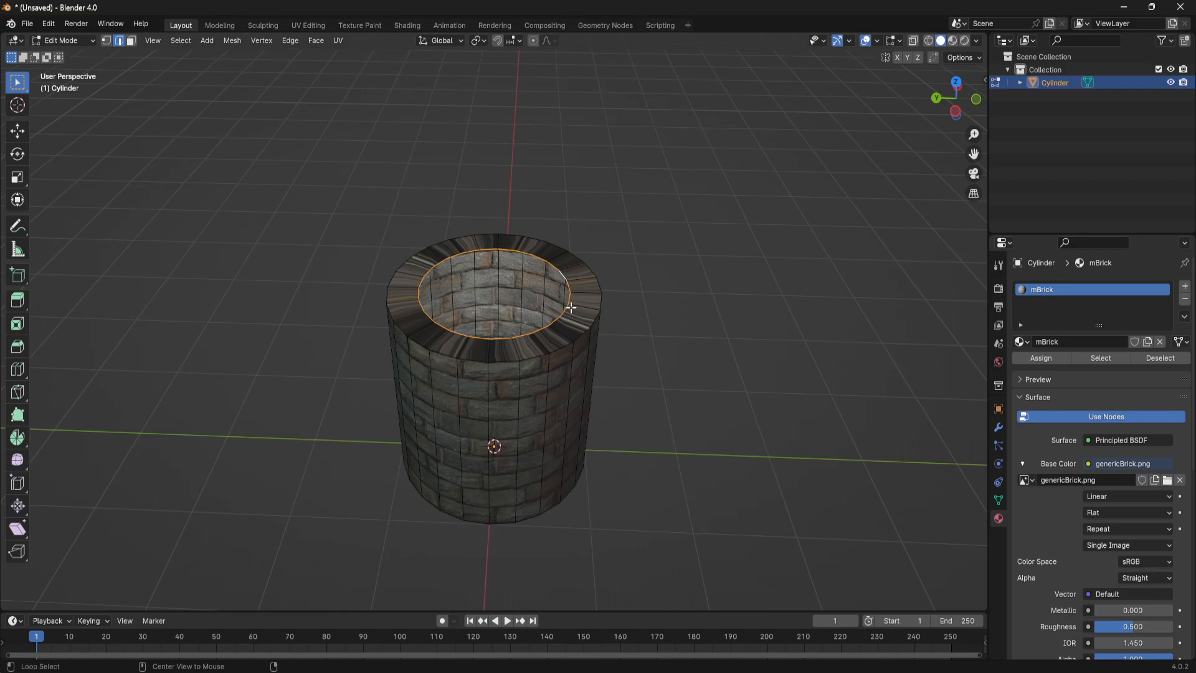
- Try extruding the inner rim loop 2.603 m down along Z and view the well in orthographic side view
key(g)
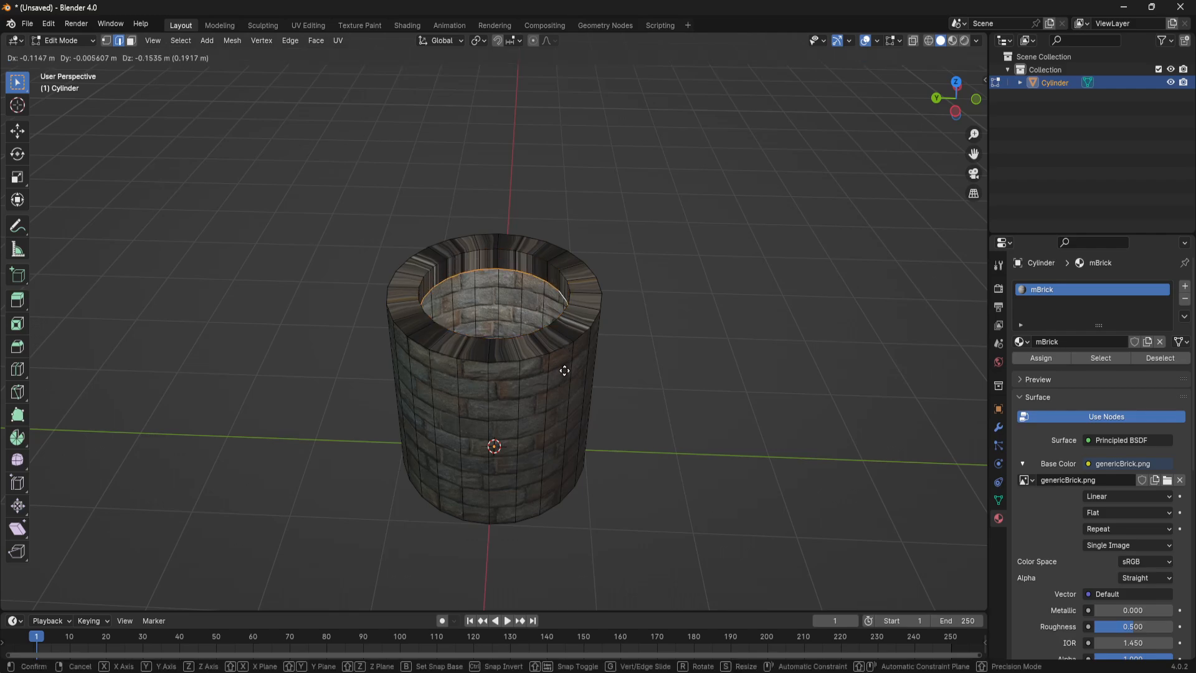
key(z)
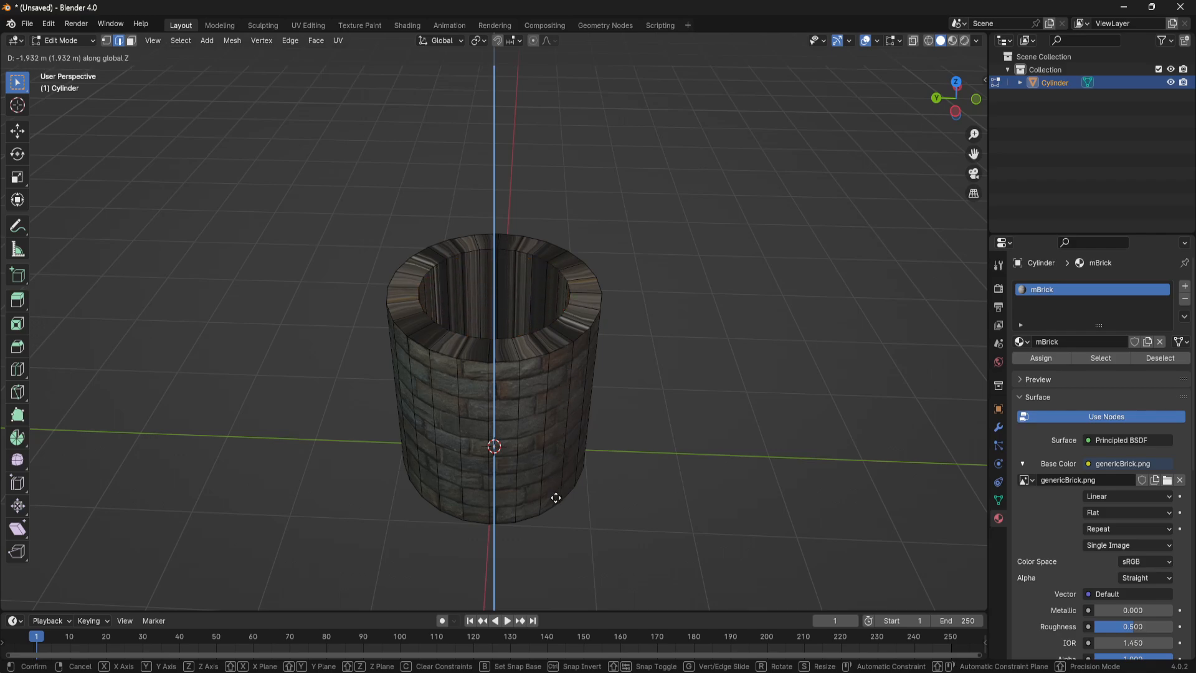
click(564, 549)
middle_drag(567, 547, 536, 400)
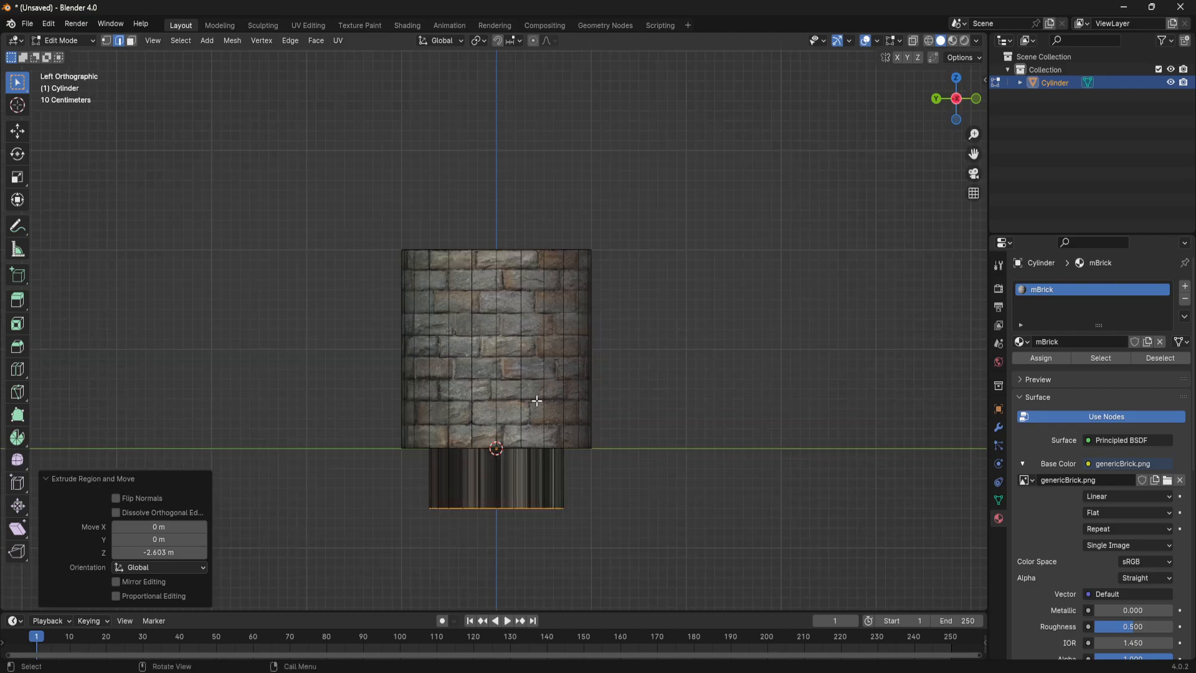
- Turn on X-ray and try moving the extruded loop up about 0.6 m along Z to match the cylinder's base
click(914, 43)
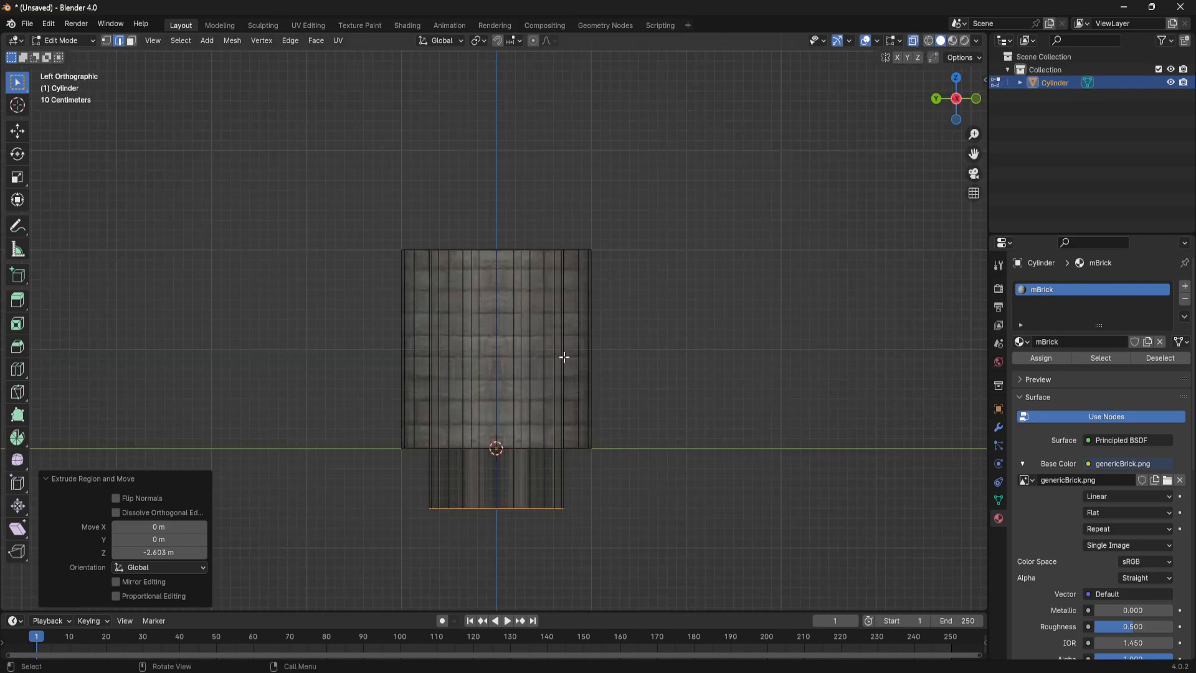
key(g)
key(z)
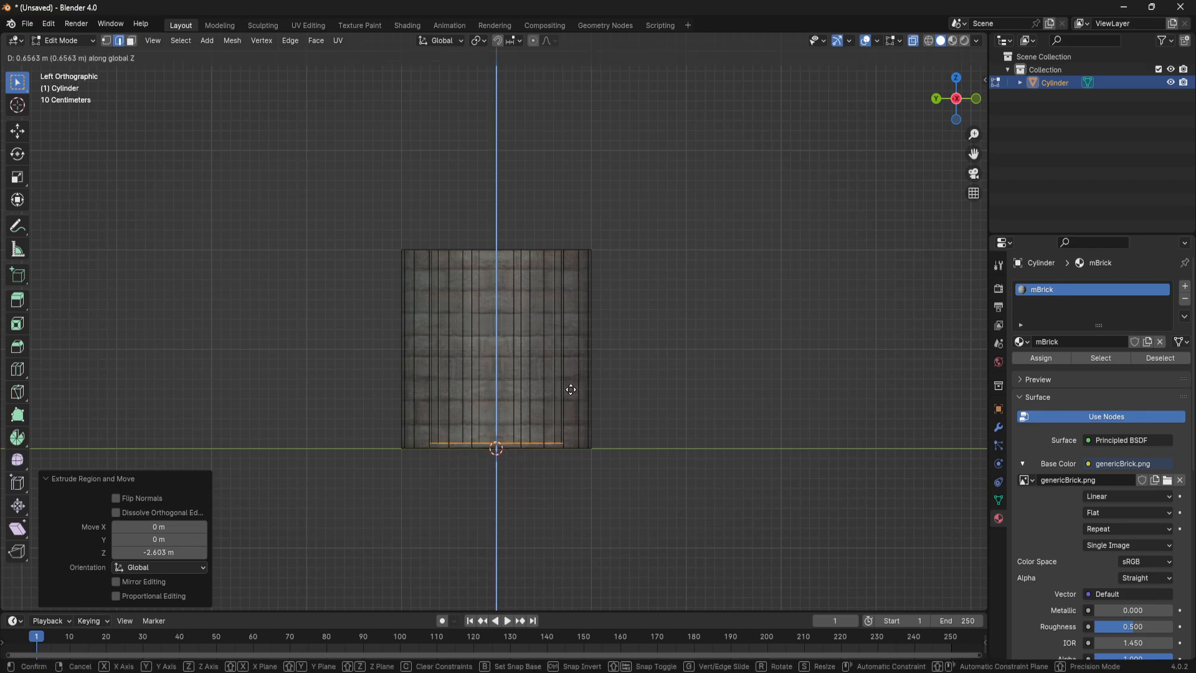
click(571, 394)
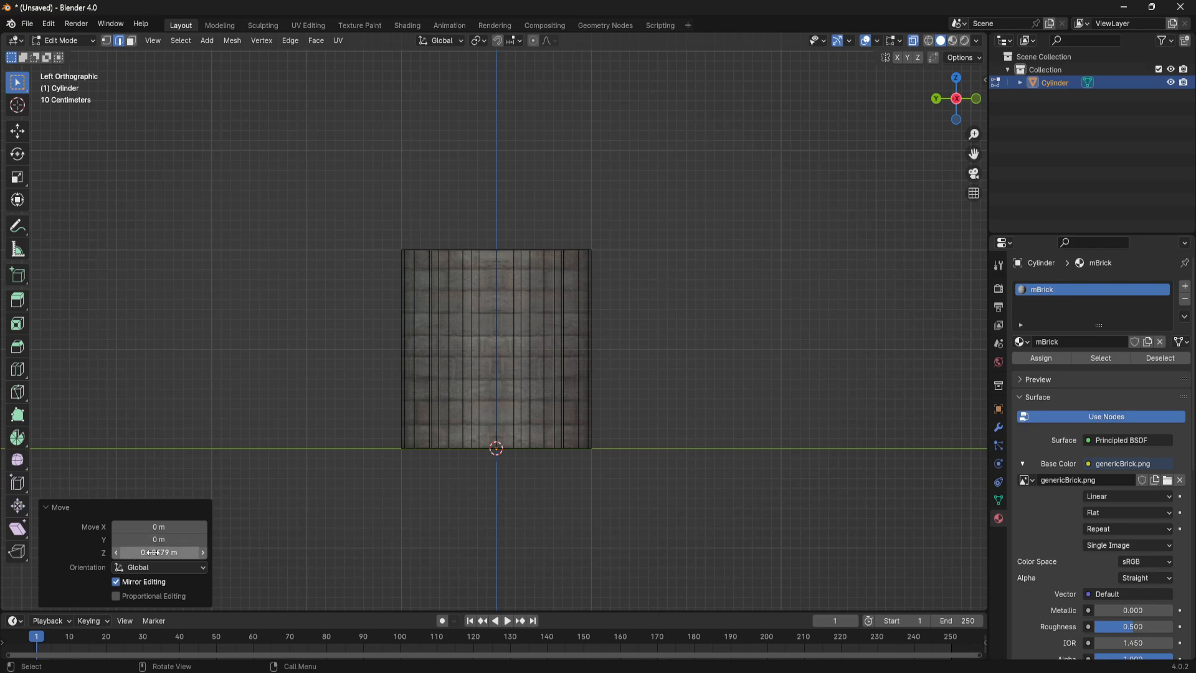
- Undo the loop's Z move and the downward extrusion, then turn X-ray off
click(768, 364)
key(ctrl+z)
key(ctrl+z)
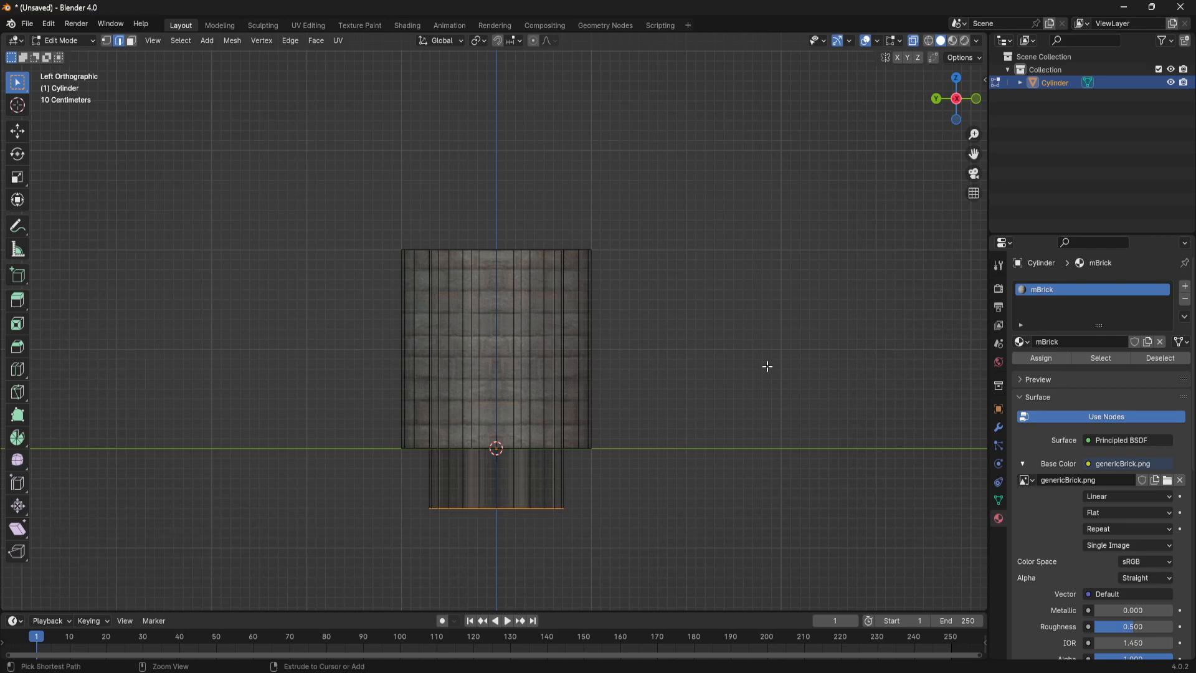
key(ctrl+z)
middle_drag(739, 344, 718, 414)
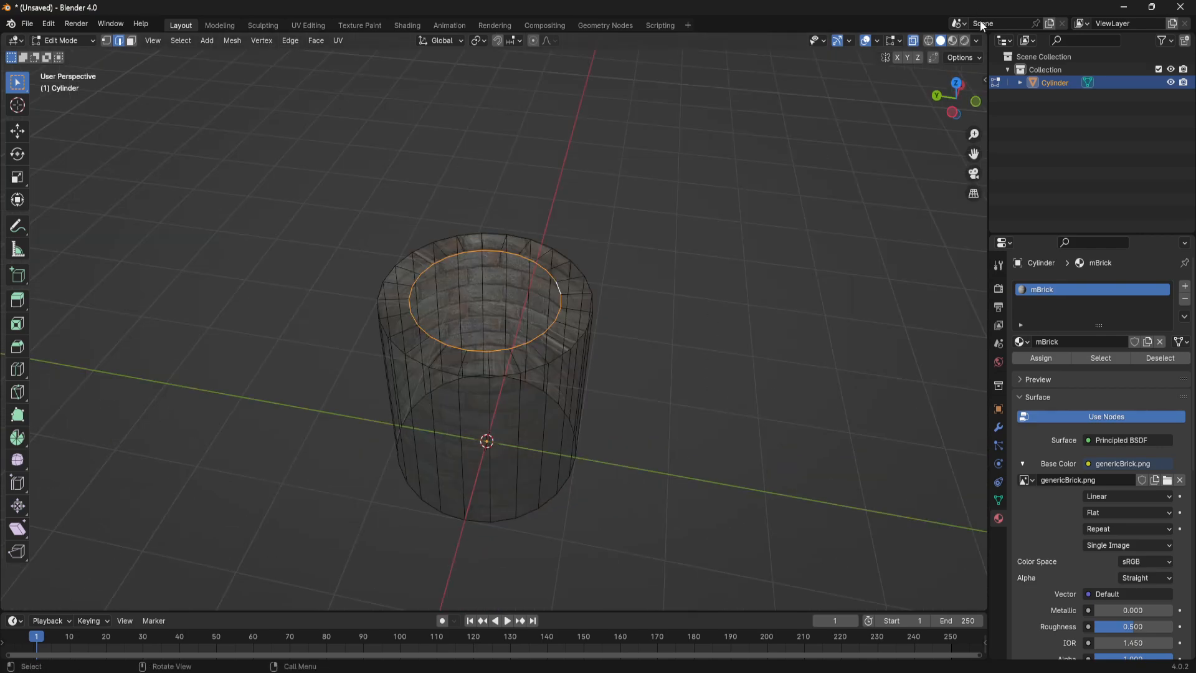
click(913, 41)
middle_drag(540, 497, 561, 464)
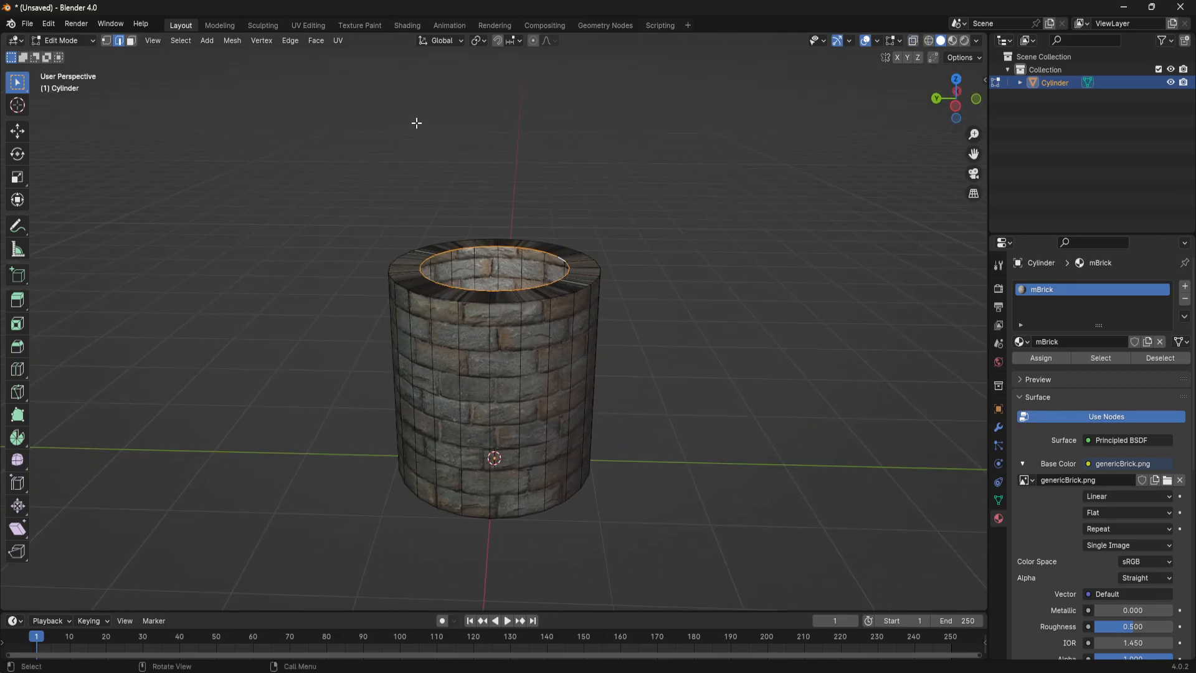
- Set snapping to Vertex and turn snapping on for moves
click(517, 41)
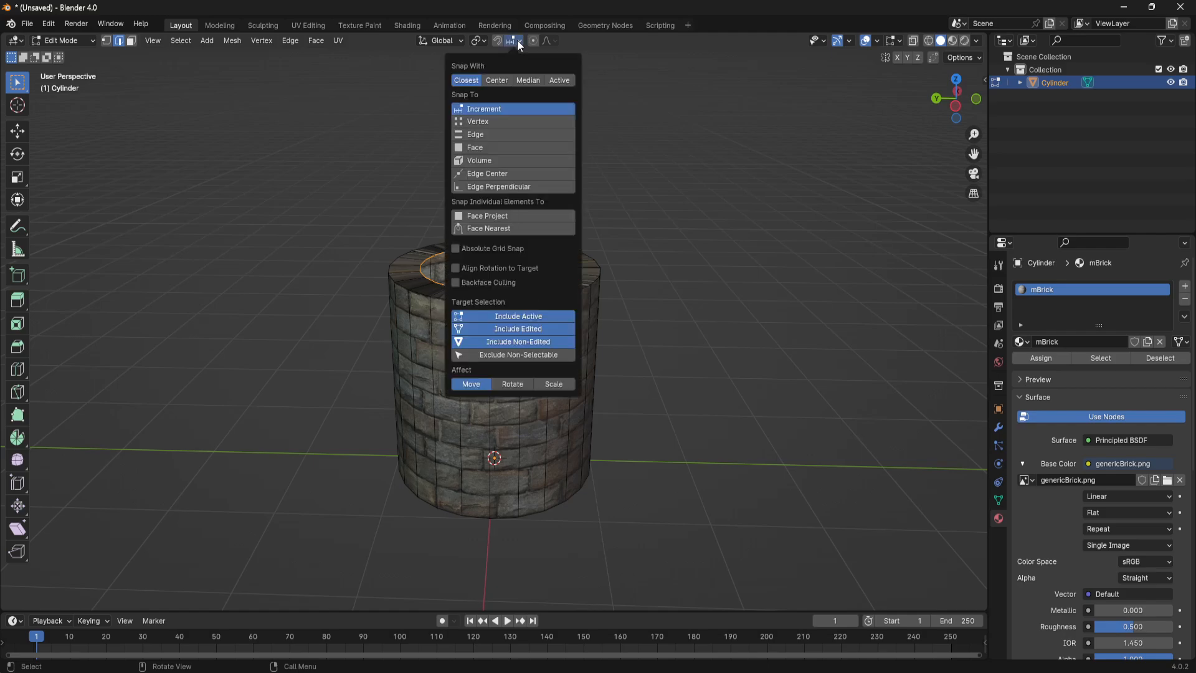
click(480, 122)
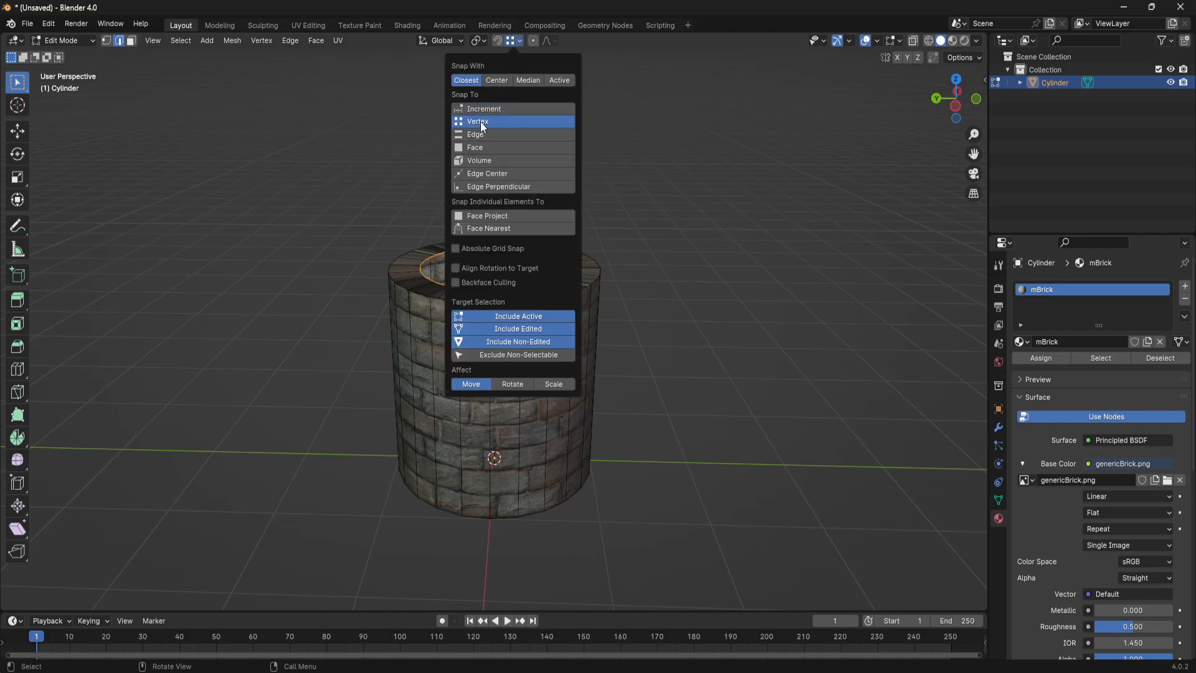
click(497, 40)
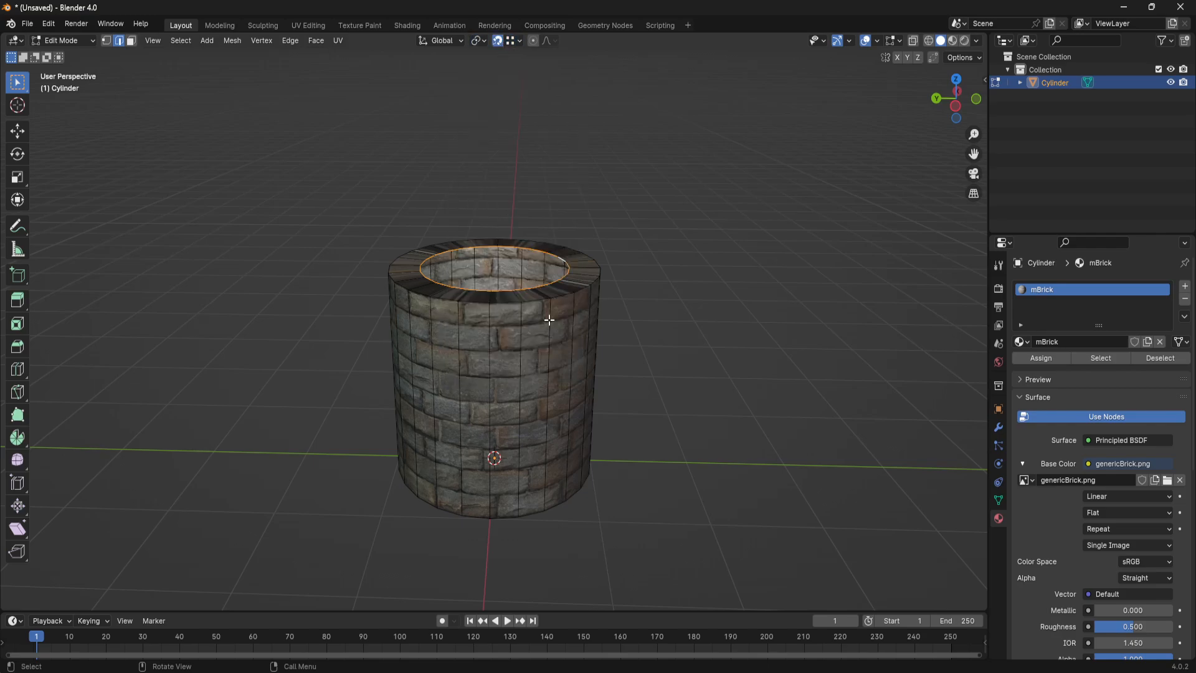
- Try moving the inner rim edge loop freely with vertex snapping on, and undo the move
key(g)
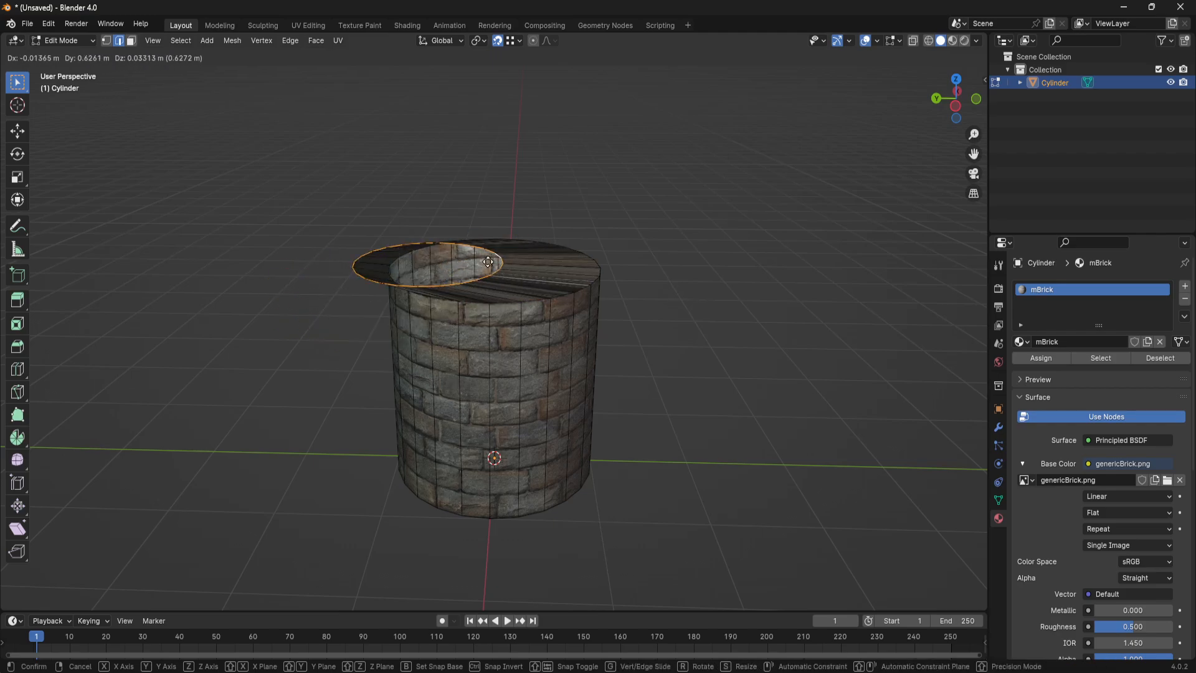
click(488, 292)
key(ctrl+z)
- Extrude the inner rim loop 2 m down along Z, snapping it to a vertex on the cylinder's outer bottom edge
middle_drag(578, 310, 531, 369)
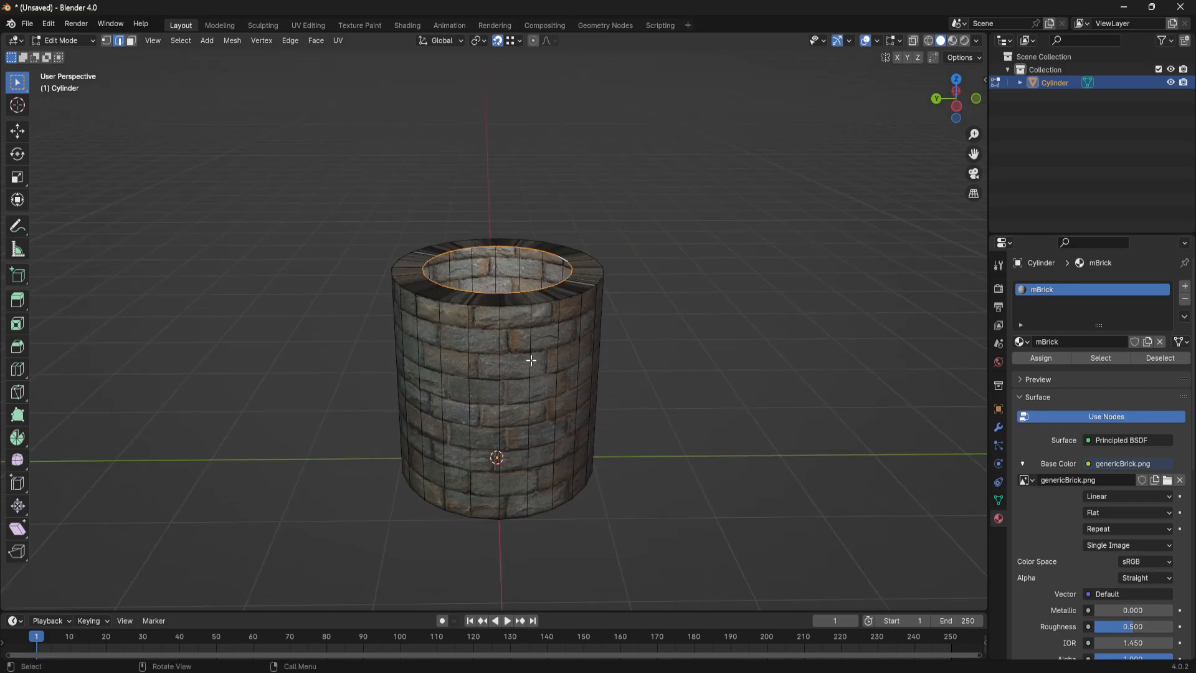
key(g)
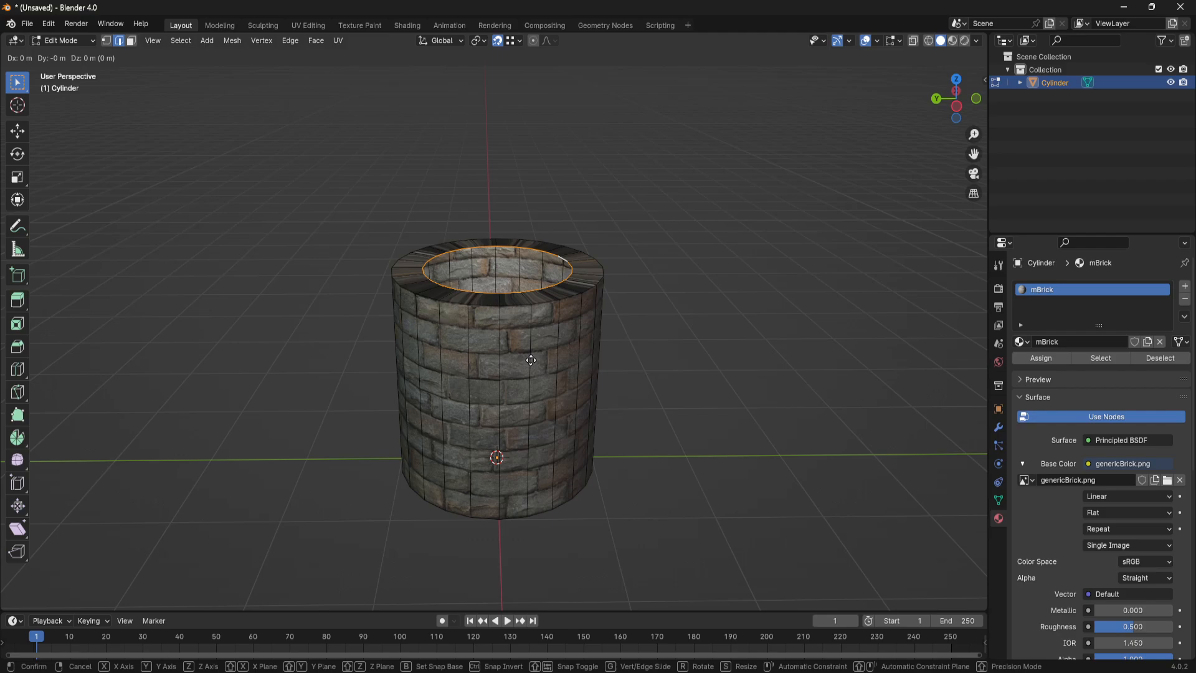
key(z)
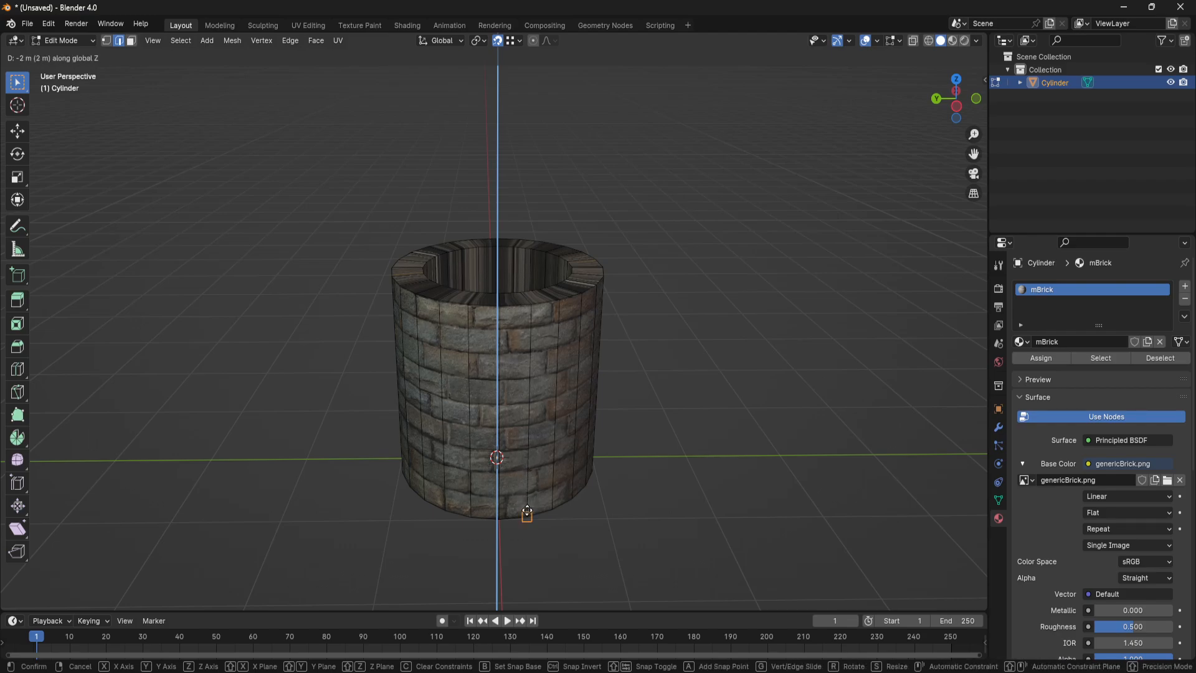
click(526, 512)
middle_drag(673, 417, 680, 292)
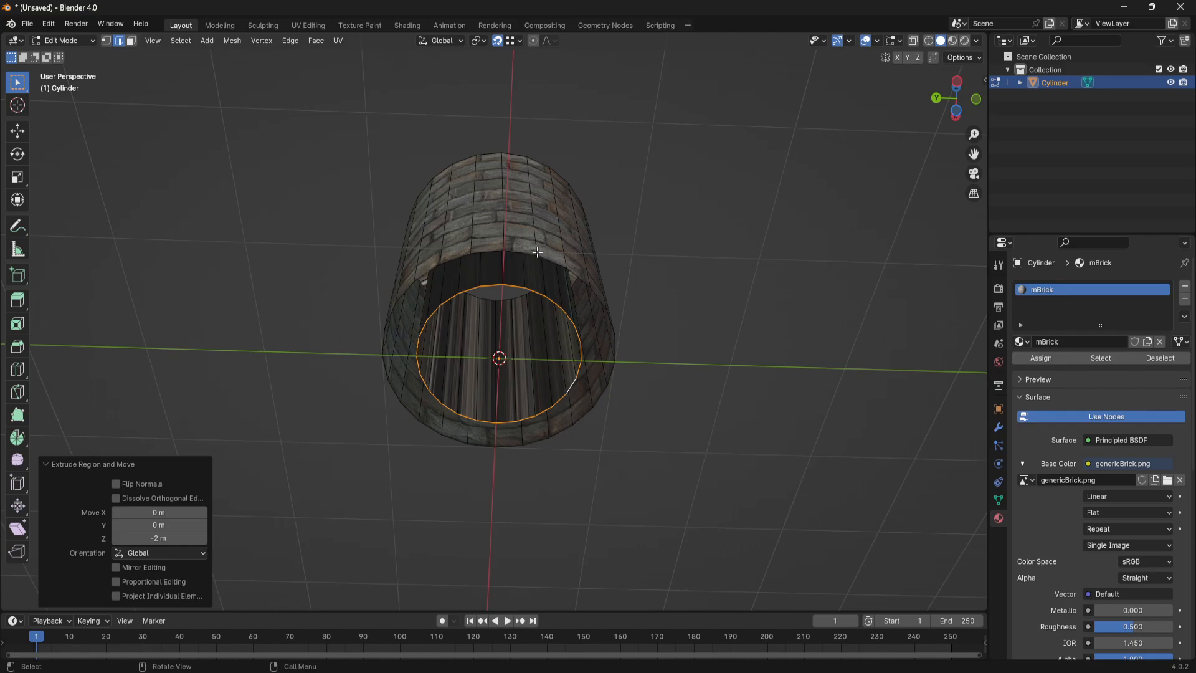
middle_drag(663, 344, 727, 382)
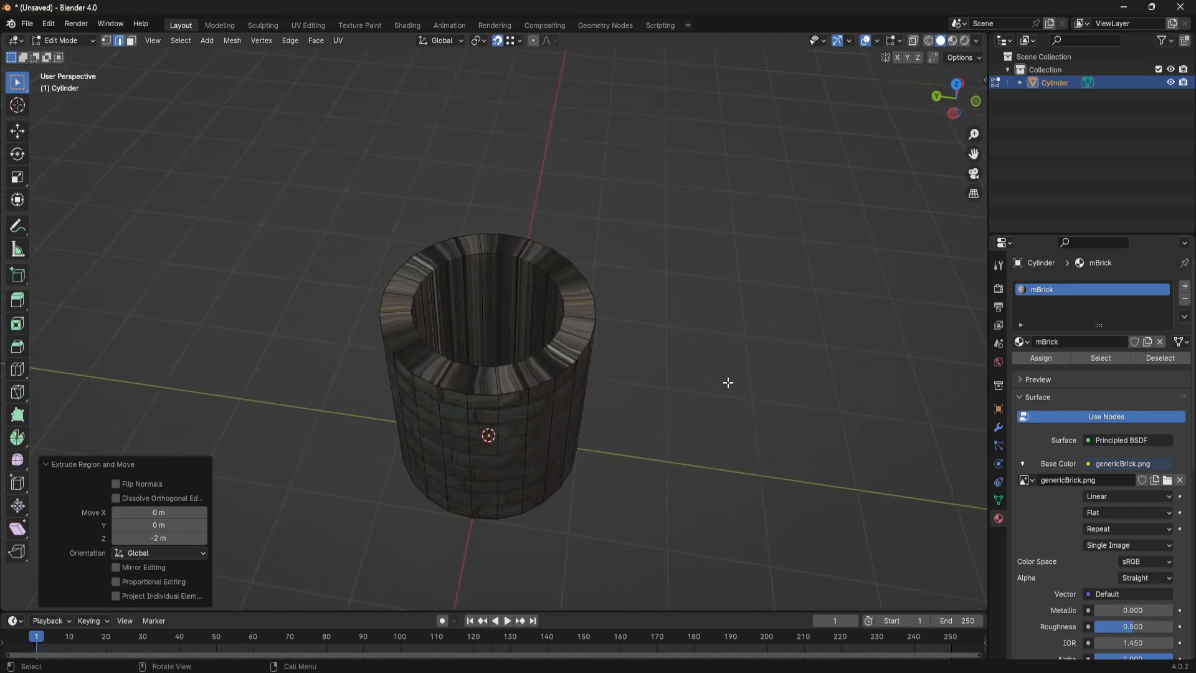
- Check the extruded inner shaft outside Edit Mode, then resume mesh editing and select a vertical edge of its inner wall
middle_drag(611, 422, 501, 273)
key(Tab)
scroll(632, 373, down, 3)
click(639, 368)
click(499, 269)
key(Tab)
click(499, 273)
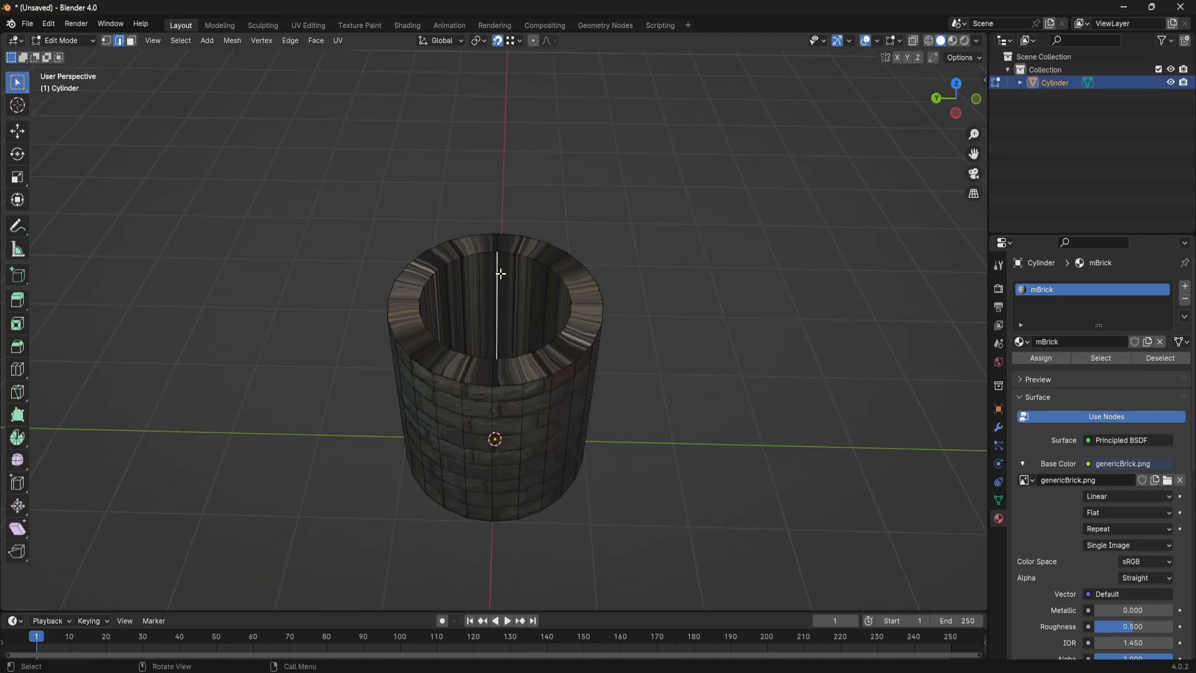
- Switch to face selection and select the full ring of faces on the shaft's inner wall
key(3)
click(506, 272)
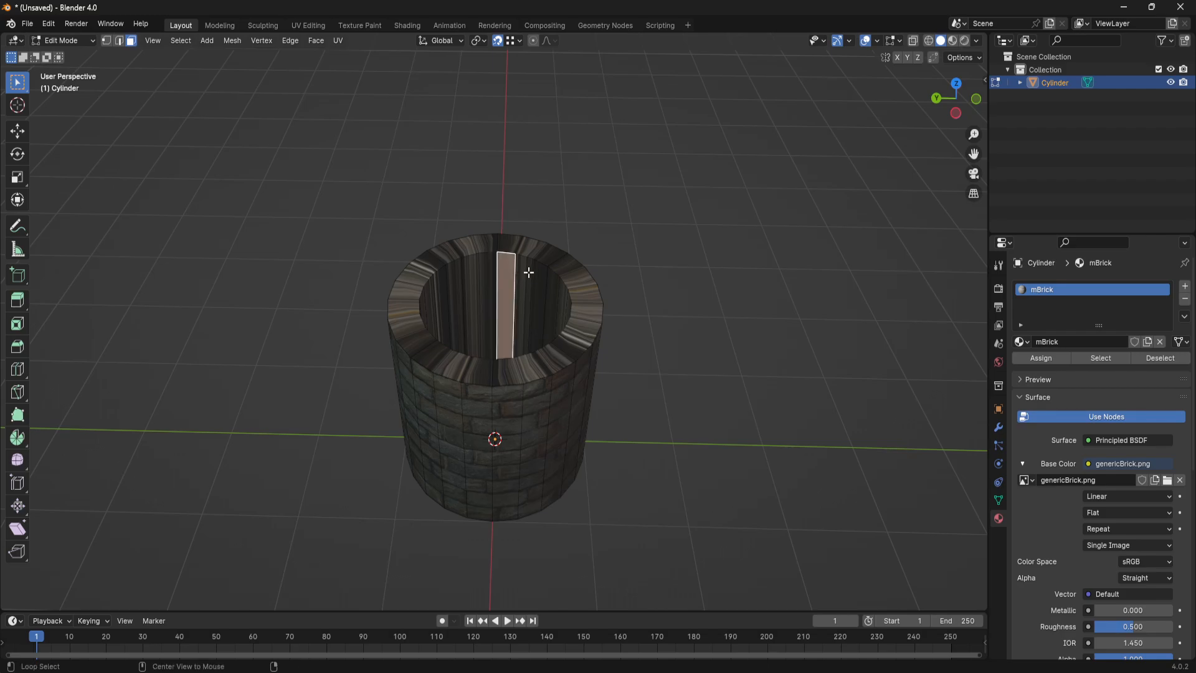
alt+click(520, 286)
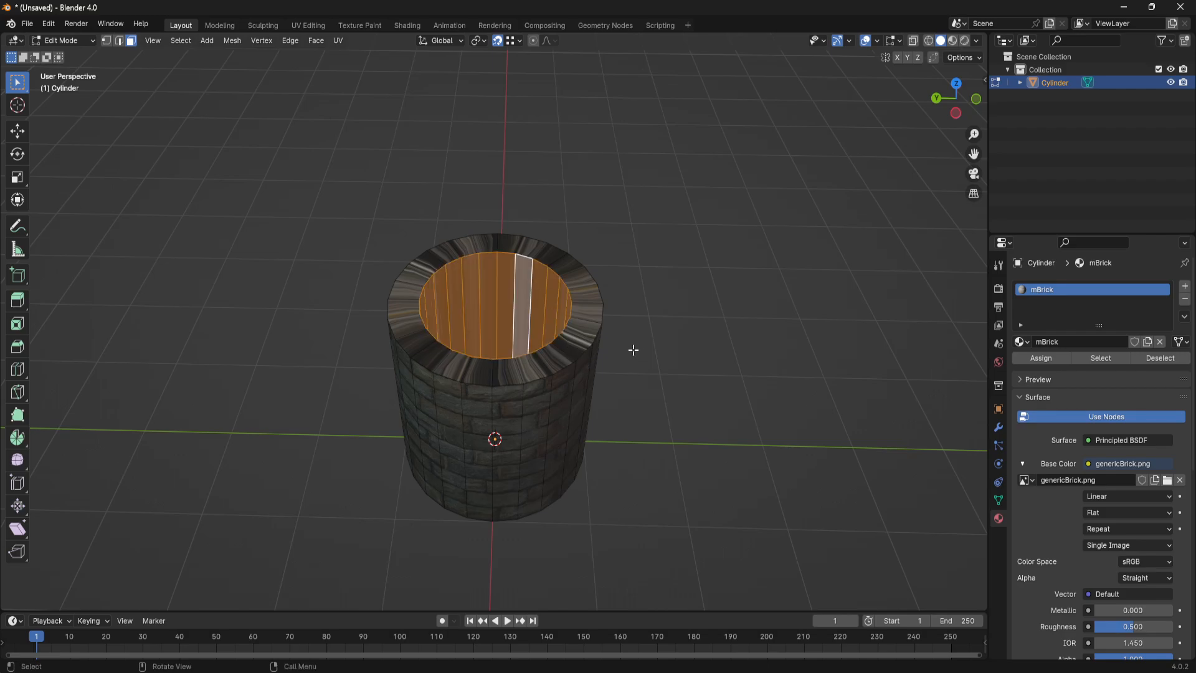
click(633, 350)
click(502, 281)
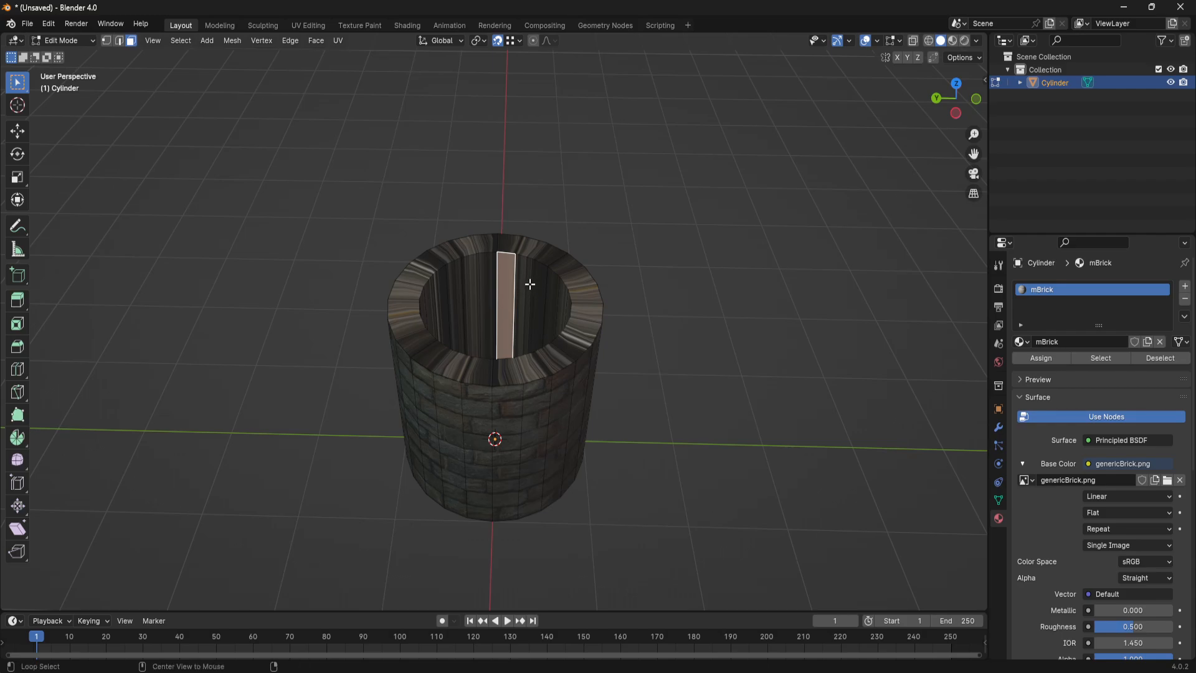
alt+click(529, 281)
middle_drag(657, 400, 686, 342)
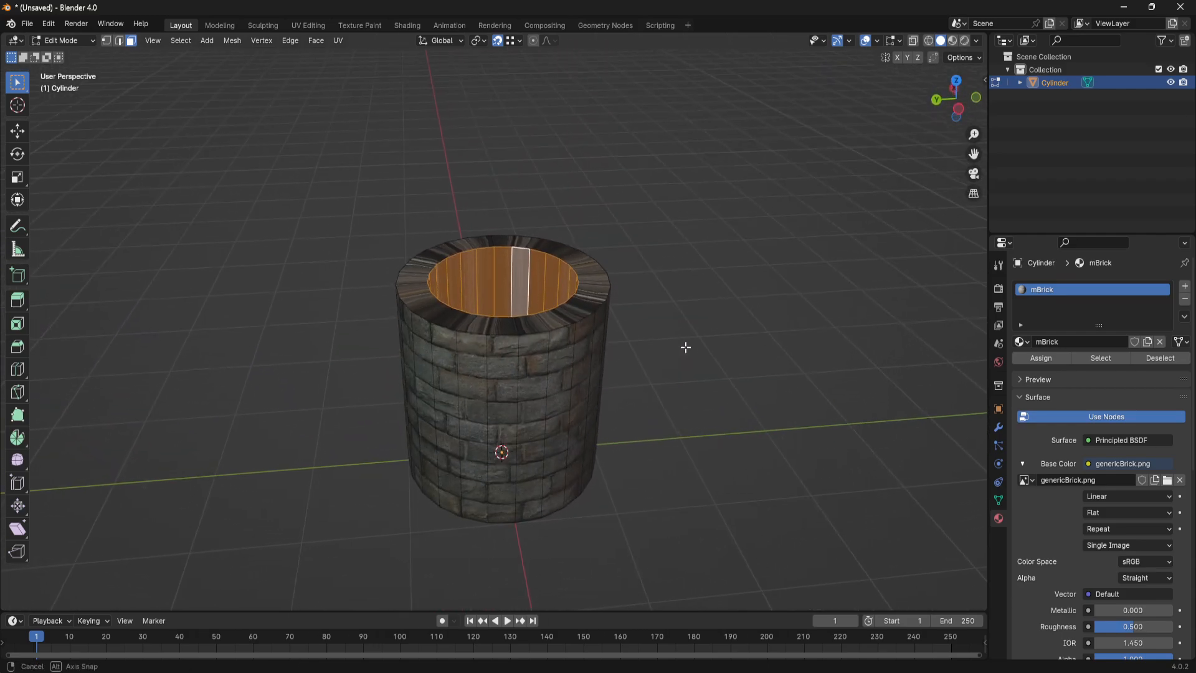
- In the UV Editing workspace, select the inner shaft's bottom edge loop and enable UV sync selection
click(315, 25)
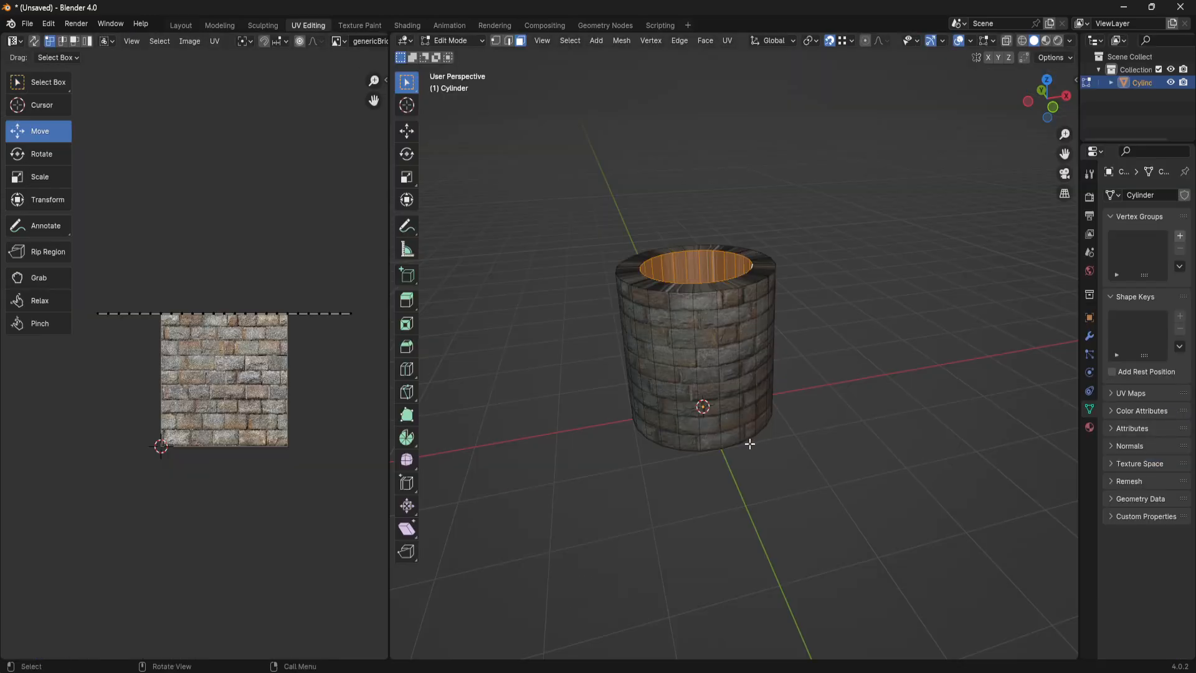
mouse_move(753, 368)
middle_down()
mouse_move(749, 387)
mouse_move(742, 380)
middle_up()
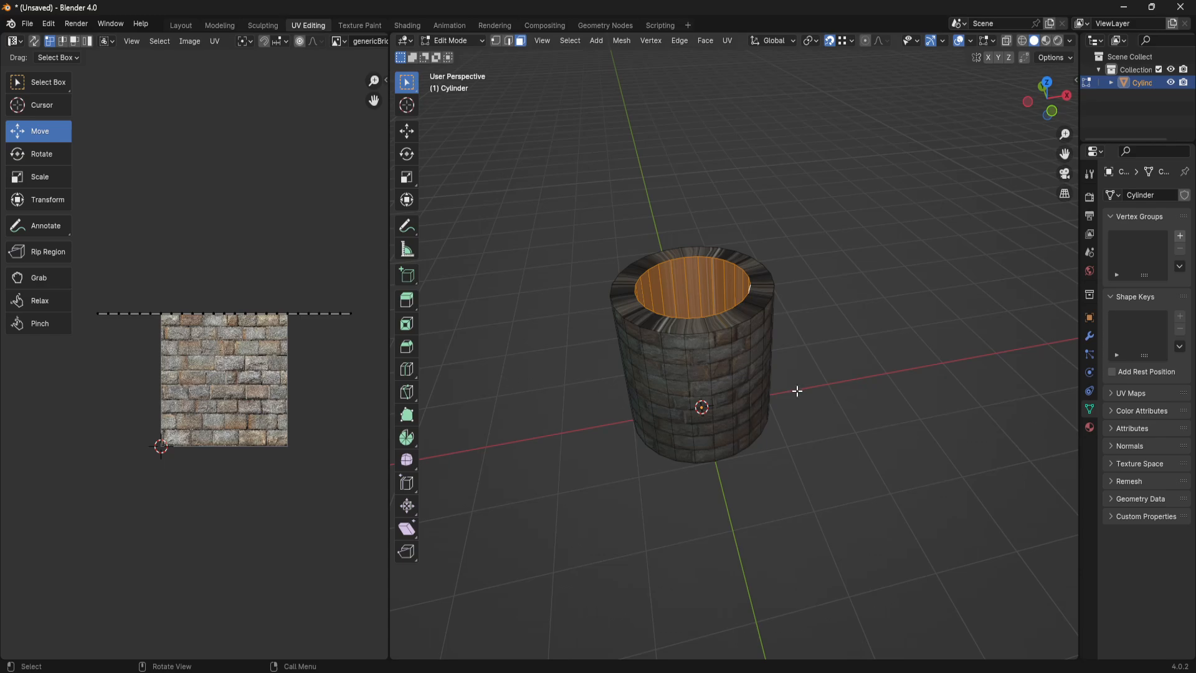
middle_drag(797, 390, 549, 346)
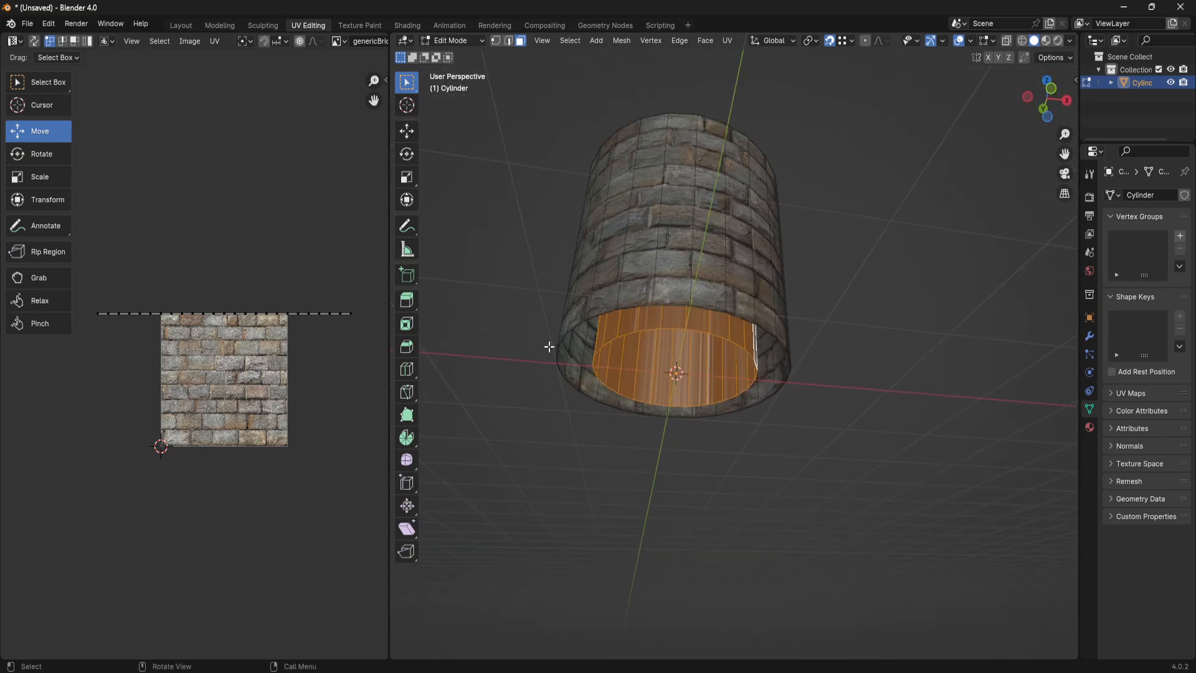
click(700, 331)
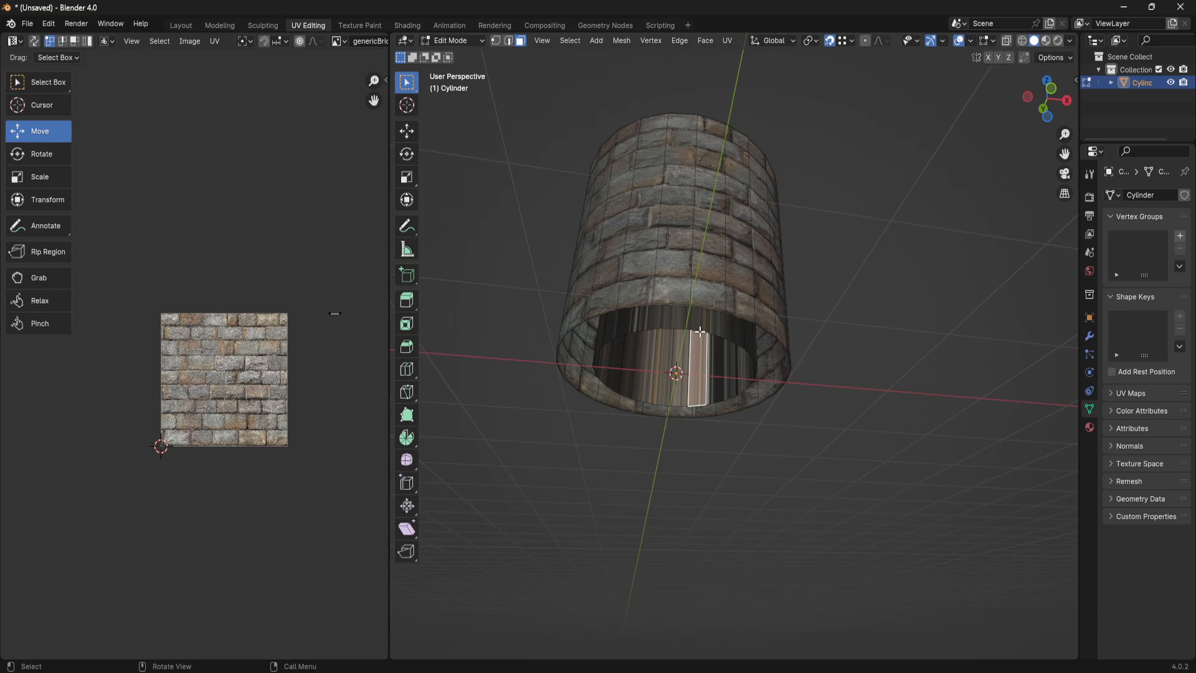
key(2)
alt+click(700, 331)
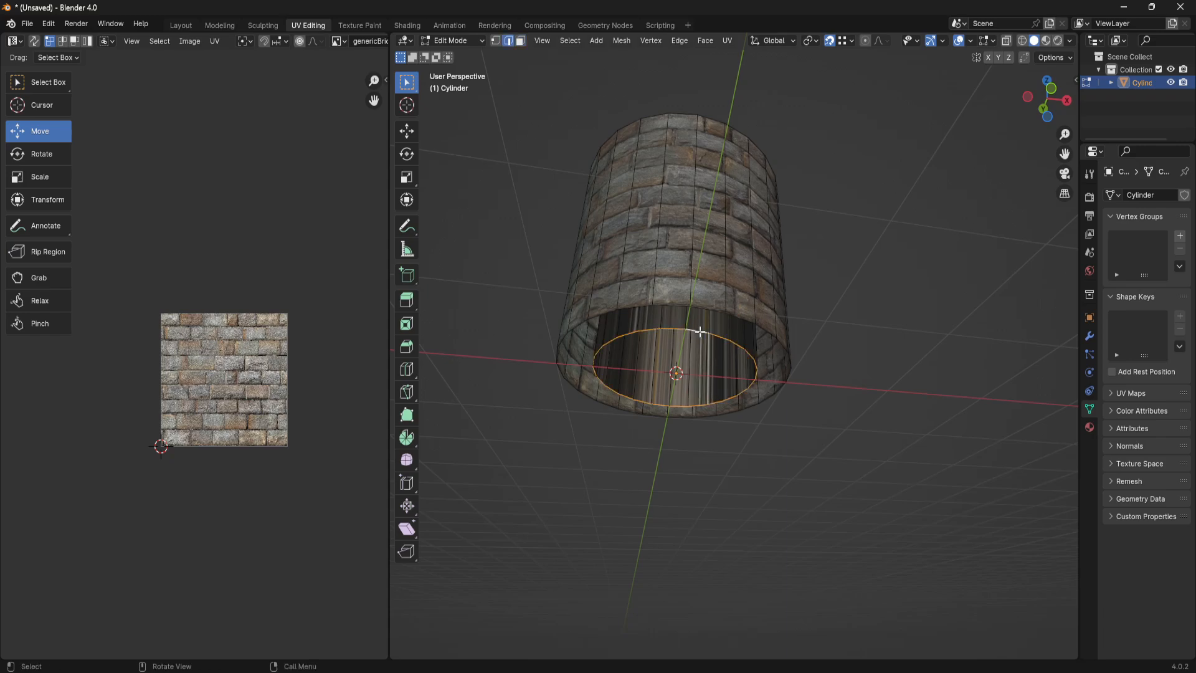
click(34, 40)
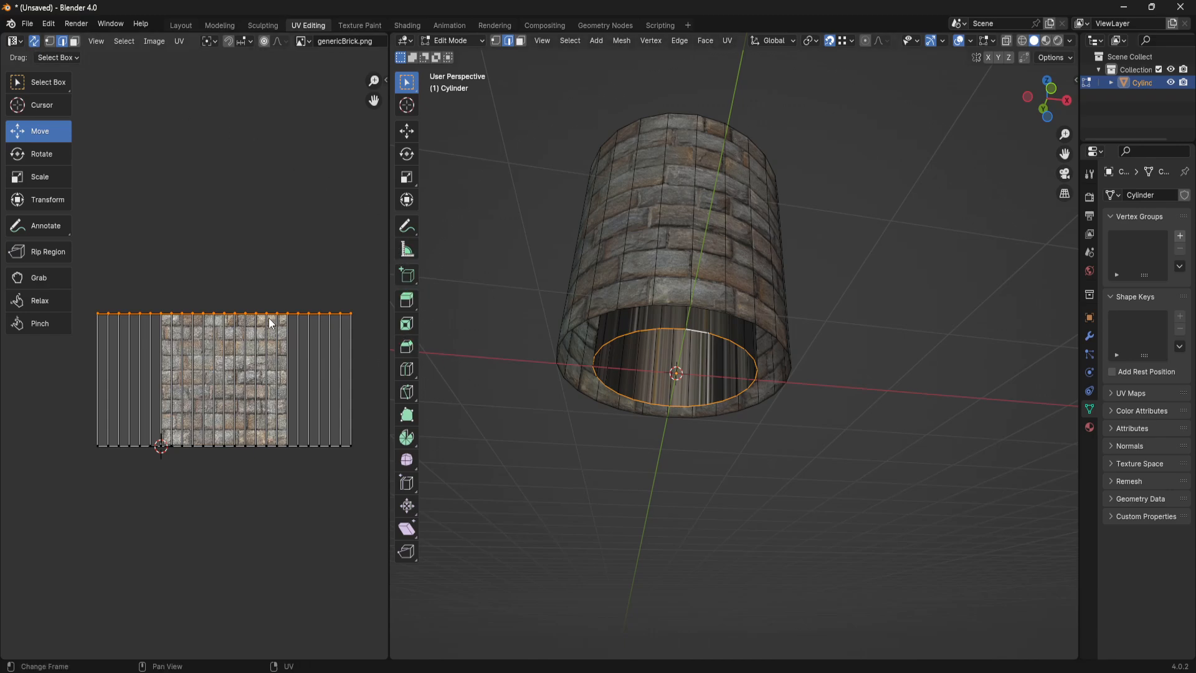
- Try moving the bottom edge loop's UVs down by about 0.21, and undo the move
key(g)
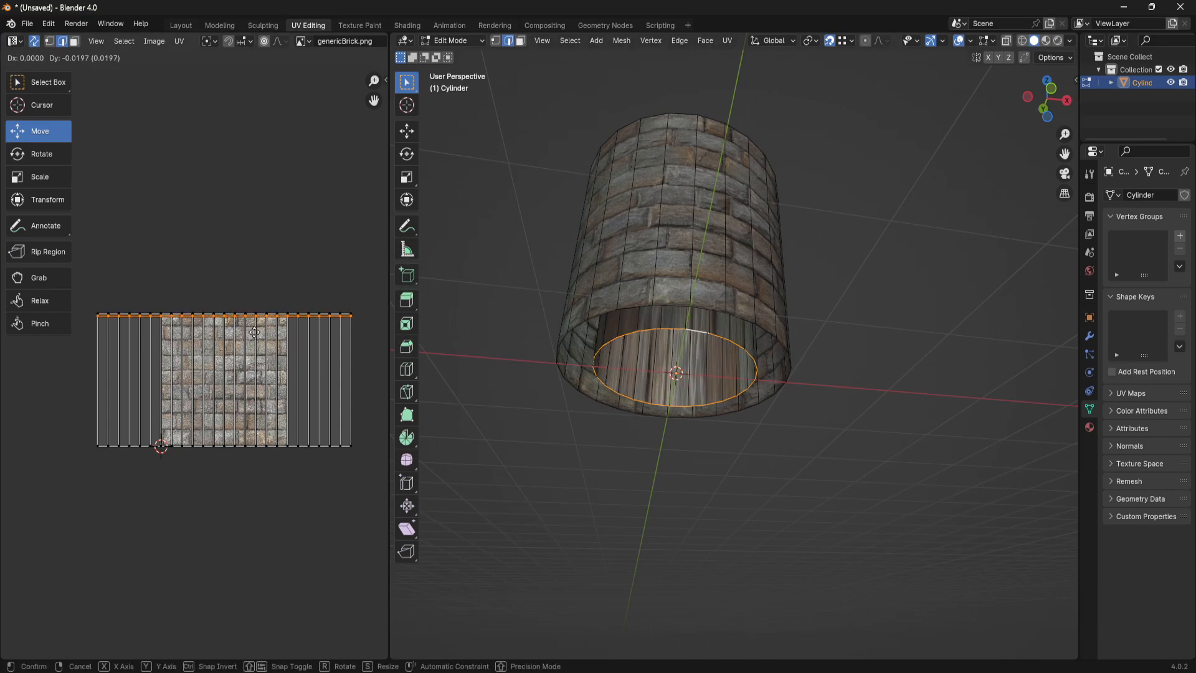
click(253, 356)
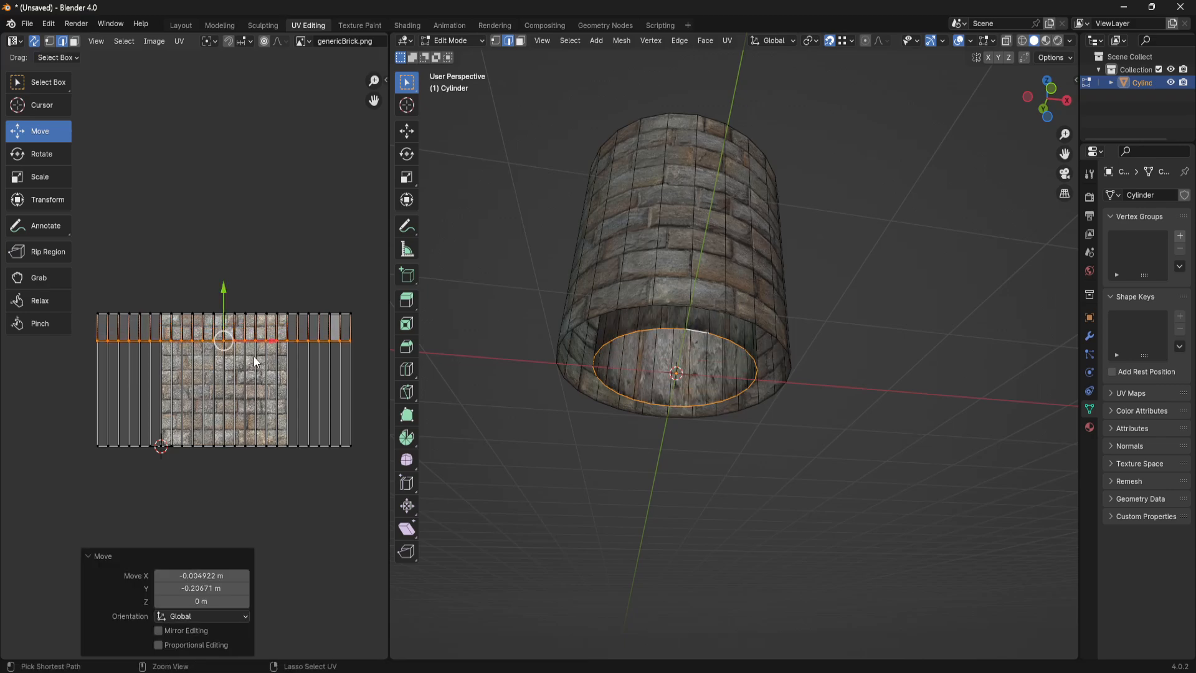
key(ctrl+z)
- Select the inner rim loop, the whole top row of UVs and a bottom shaft edge to compare mesh and UV positions
middle_drag(726, 324, 727, 445)
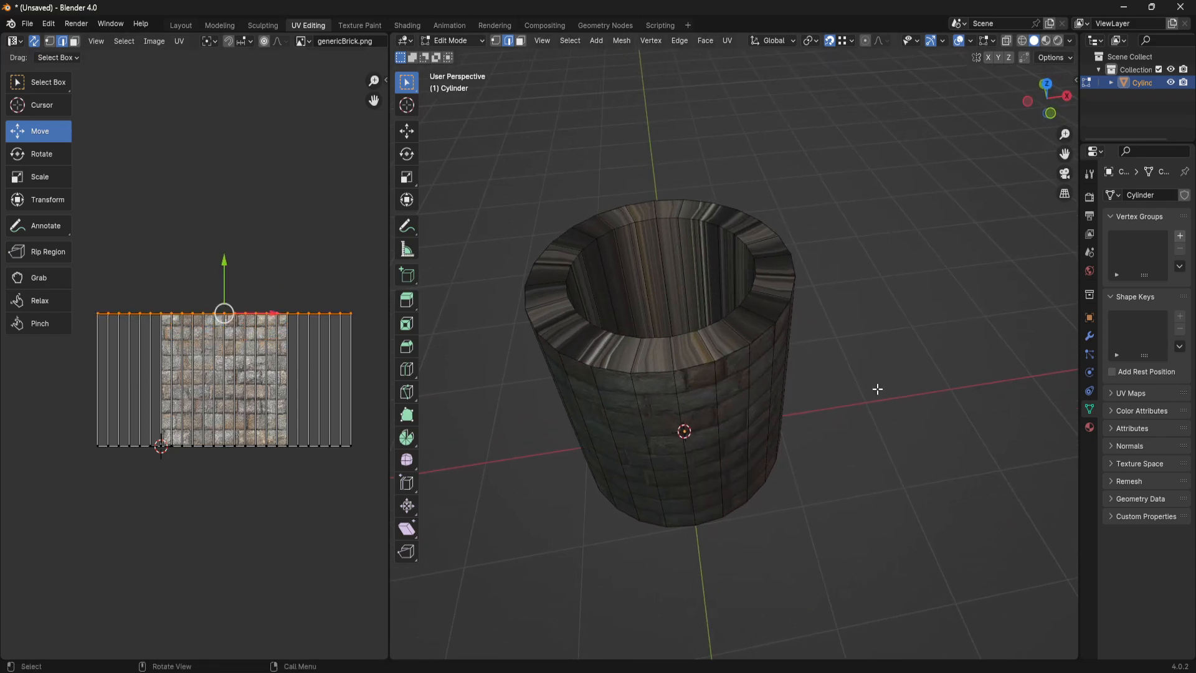
click(896, 378)
middle_drag(783, 377, 753, 380)
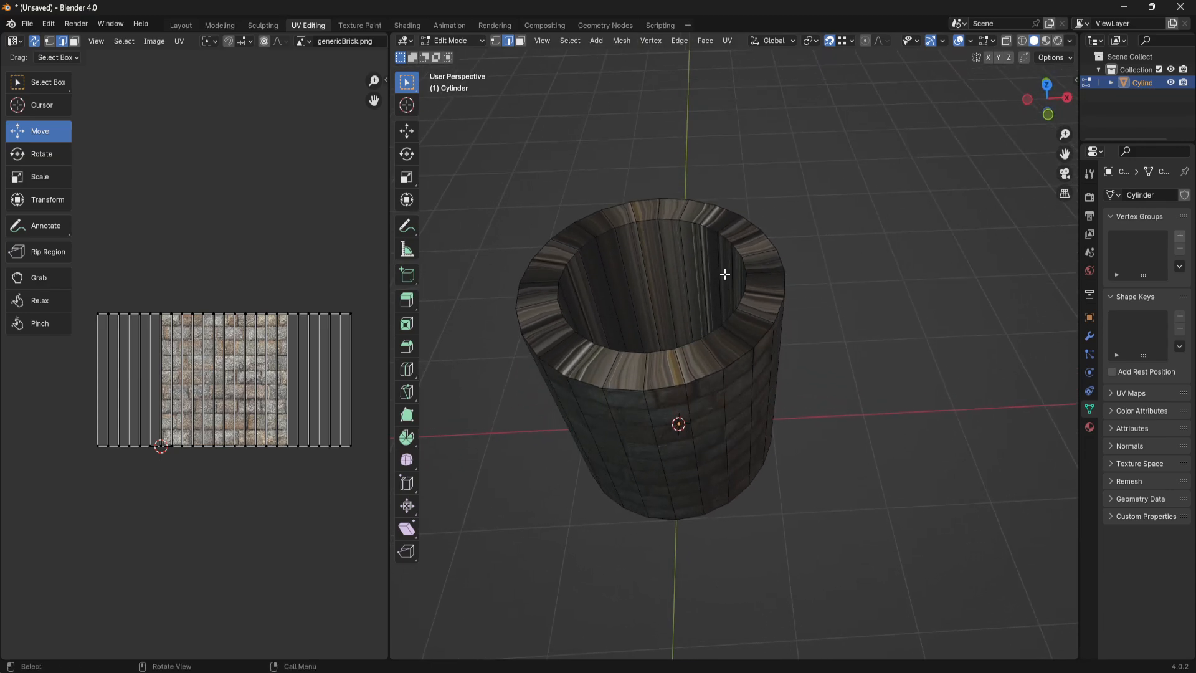
click(675, 219)
drag(90, 299, 367, 314)
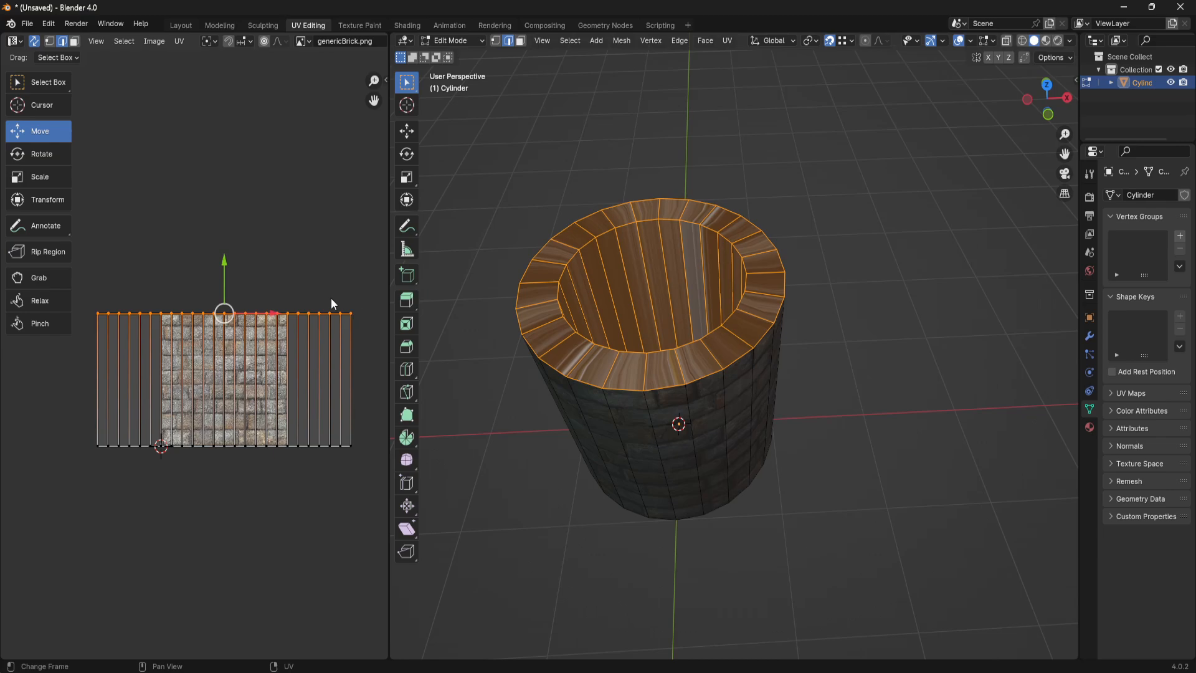
middle_drag(766, 486, 740, 356)
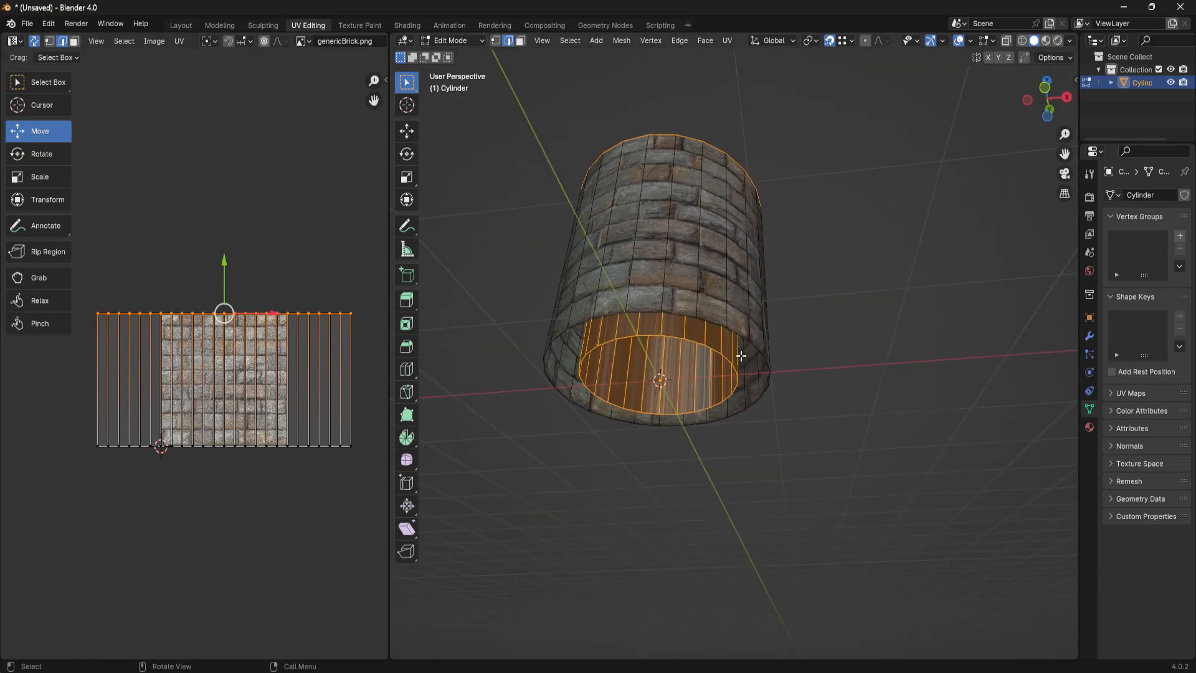
click(692, 342)
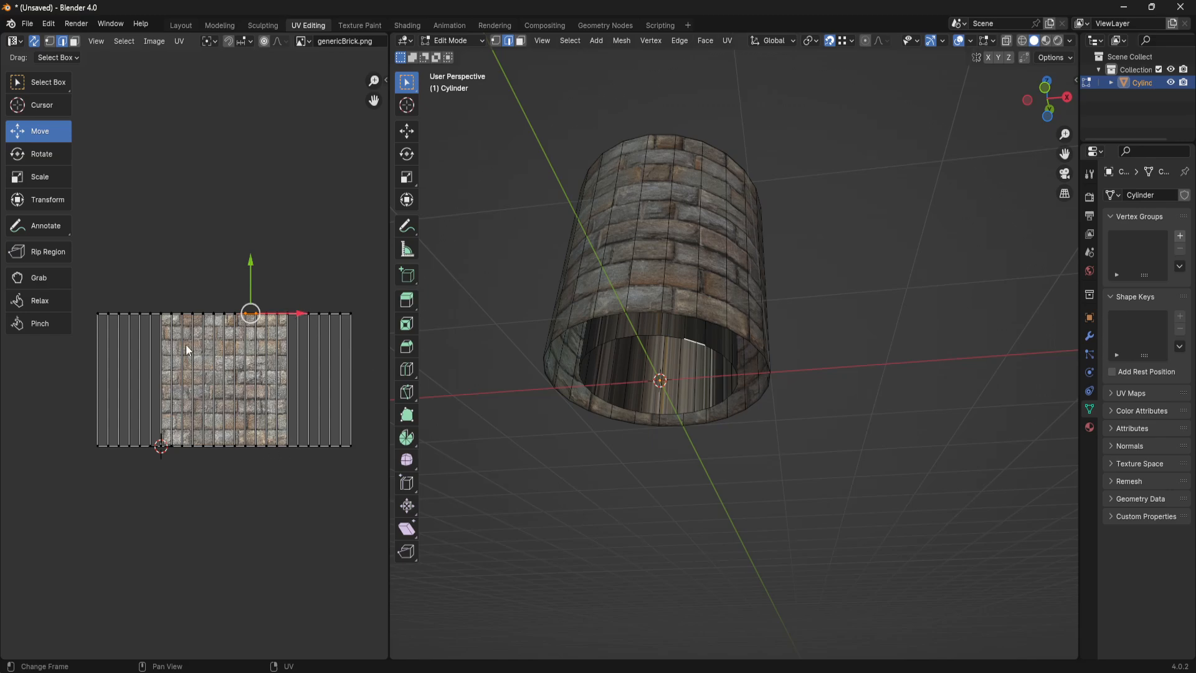
- Examine the inner wall's faces in face selection mode, then clear the selection
middle_drag(889, 420, 804, 322)
key(3)
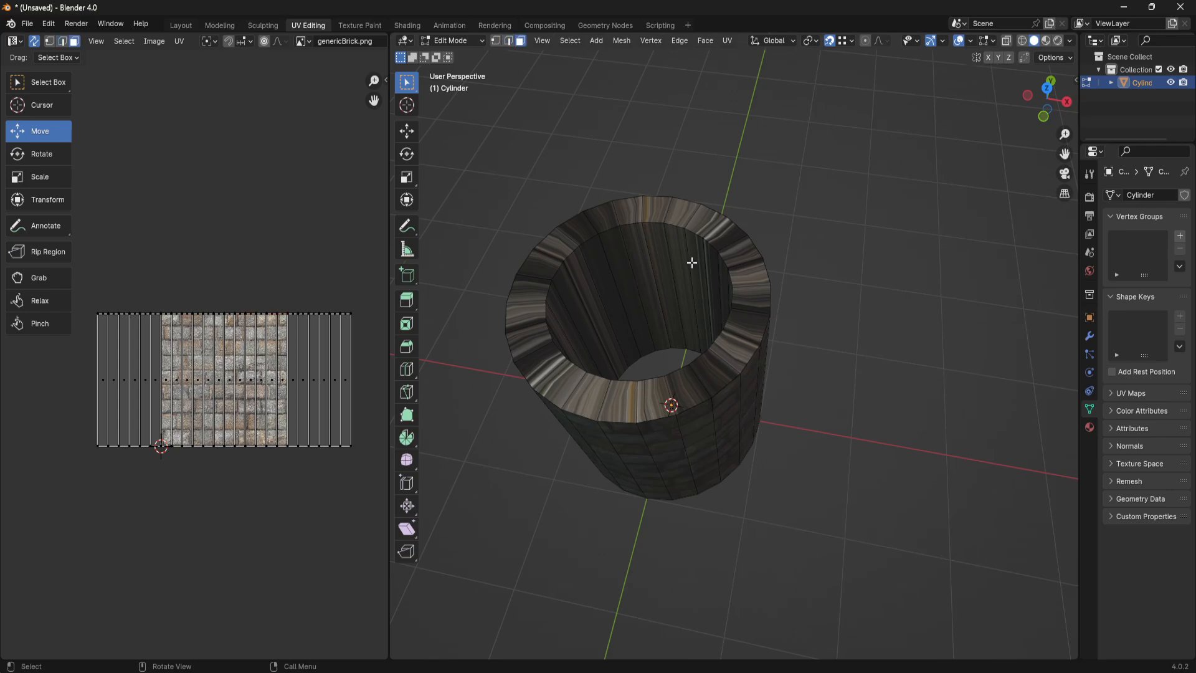
alt+click(657, 243)
middle_drag(657, 243, 609, 375)
click(898, 388)
- In edge selection mode, select several vertical edges of the inner shaft to examine where each lies in the UV layout
key(2)
middle_drag(703, 376, 595, 298)
shift+click(786, 160)
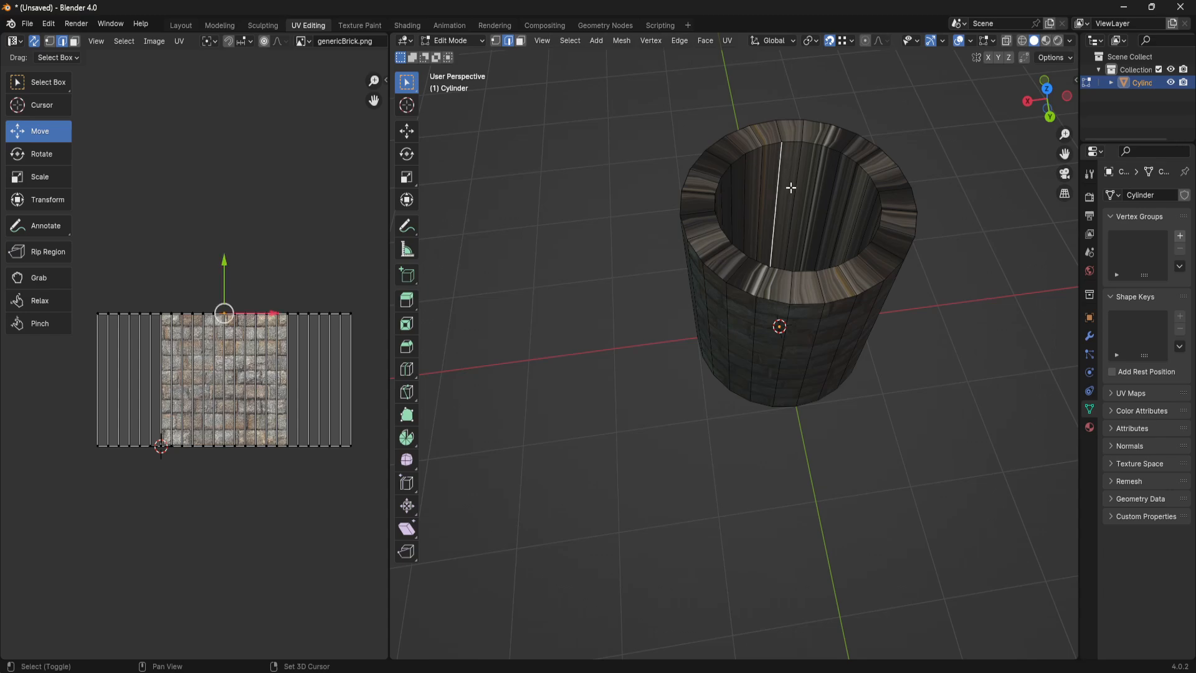
middle_drag(790, 187, 798, 244)
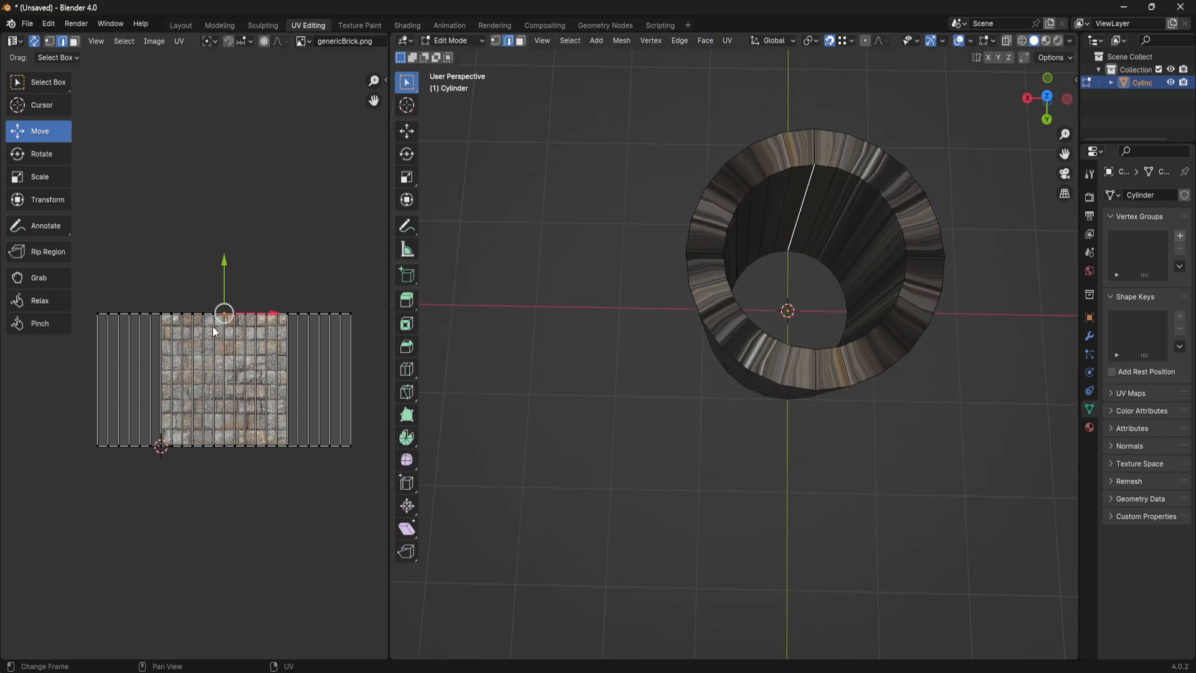
shift+click(889, 275)
middle_drag(889, 275, 789, 201)
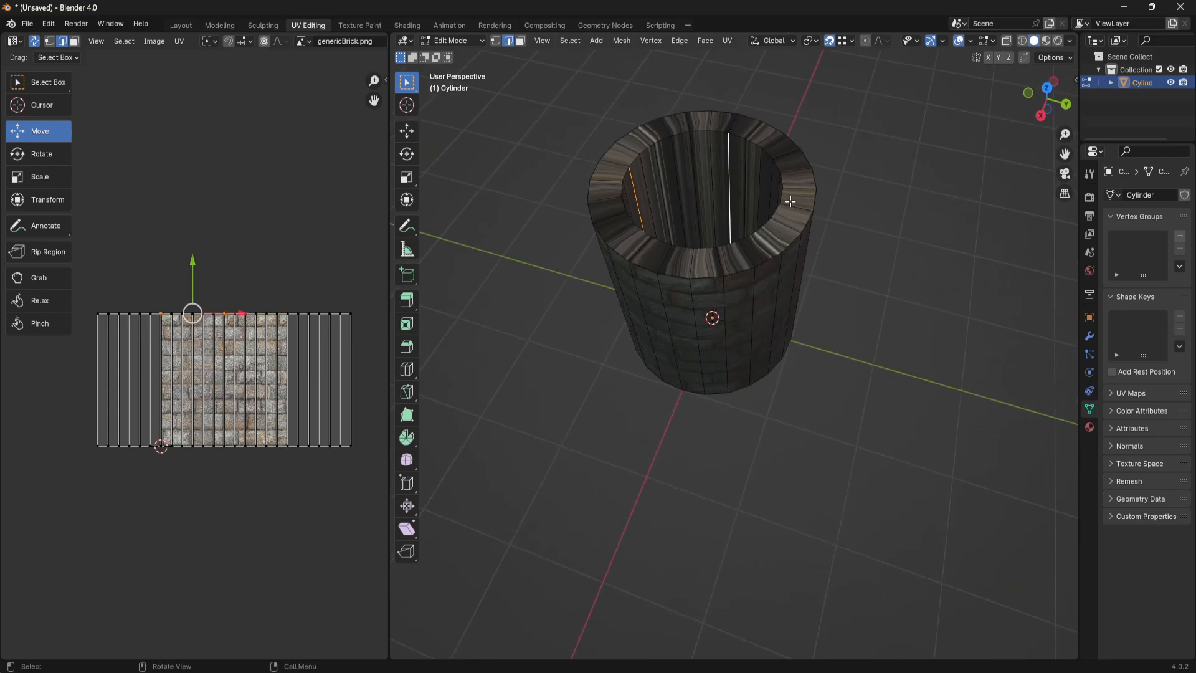
click(728, 143)
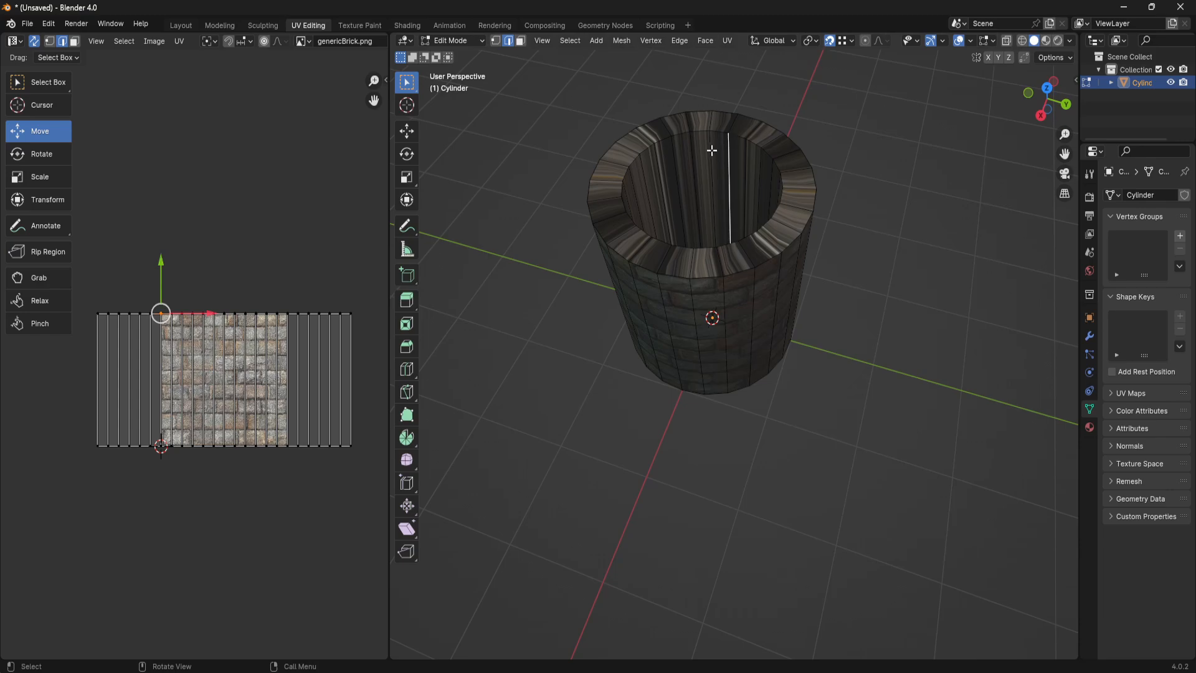
click(710, 150)
click(674, 157)
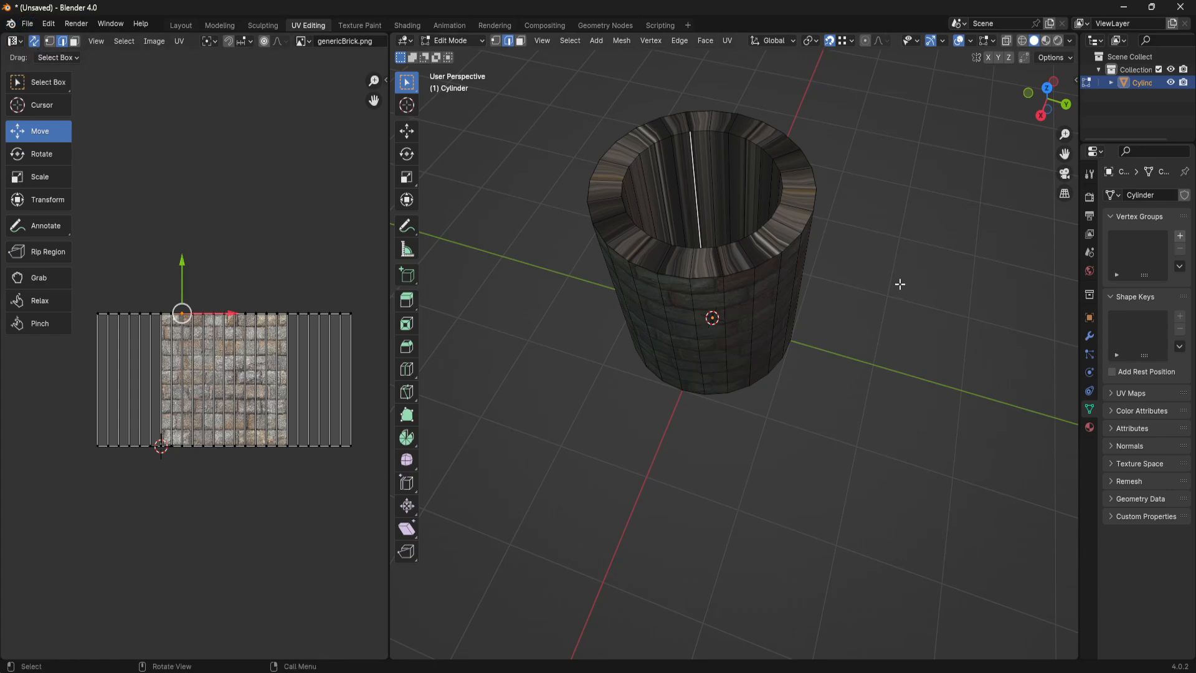
middle_drag(899, 283, 695, 256)
click(769, 291)
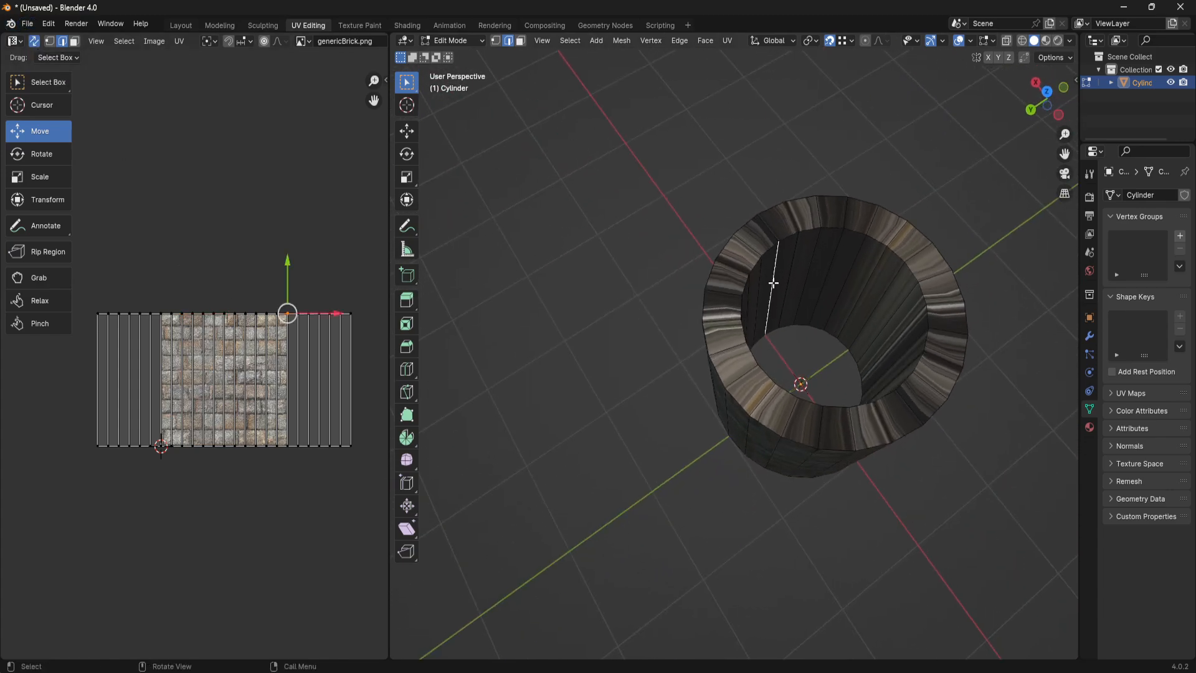
middle_drag(805, 289, 754, 285)
click(761, 277)
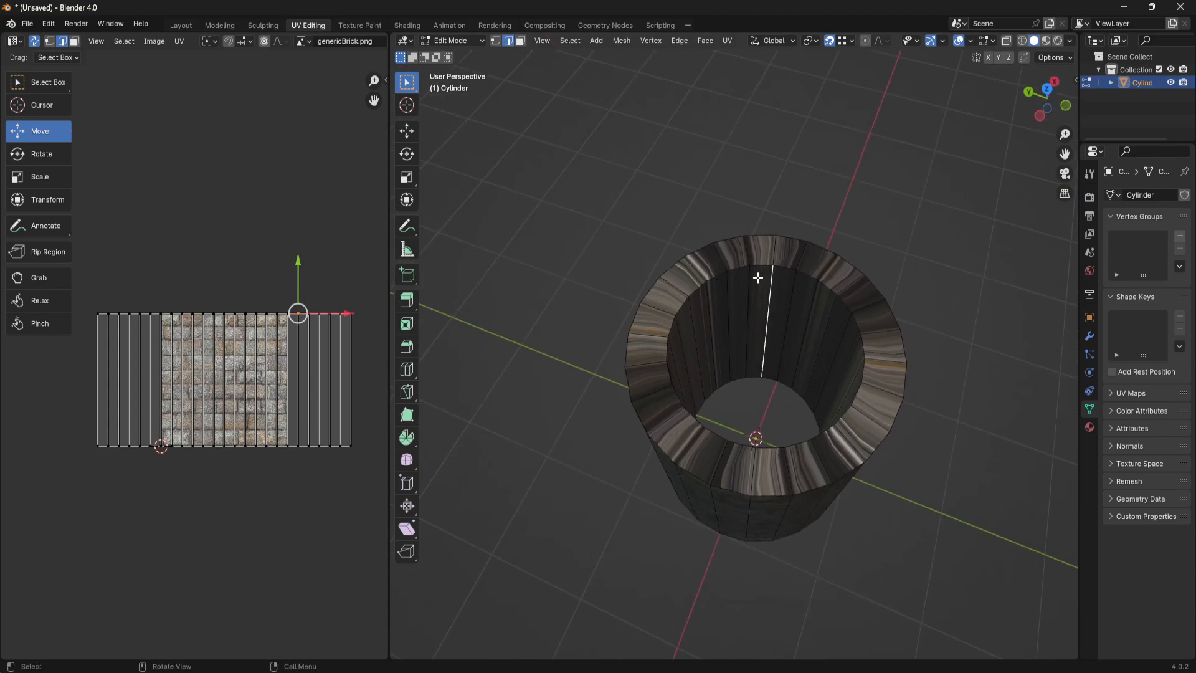
click(747, 277)
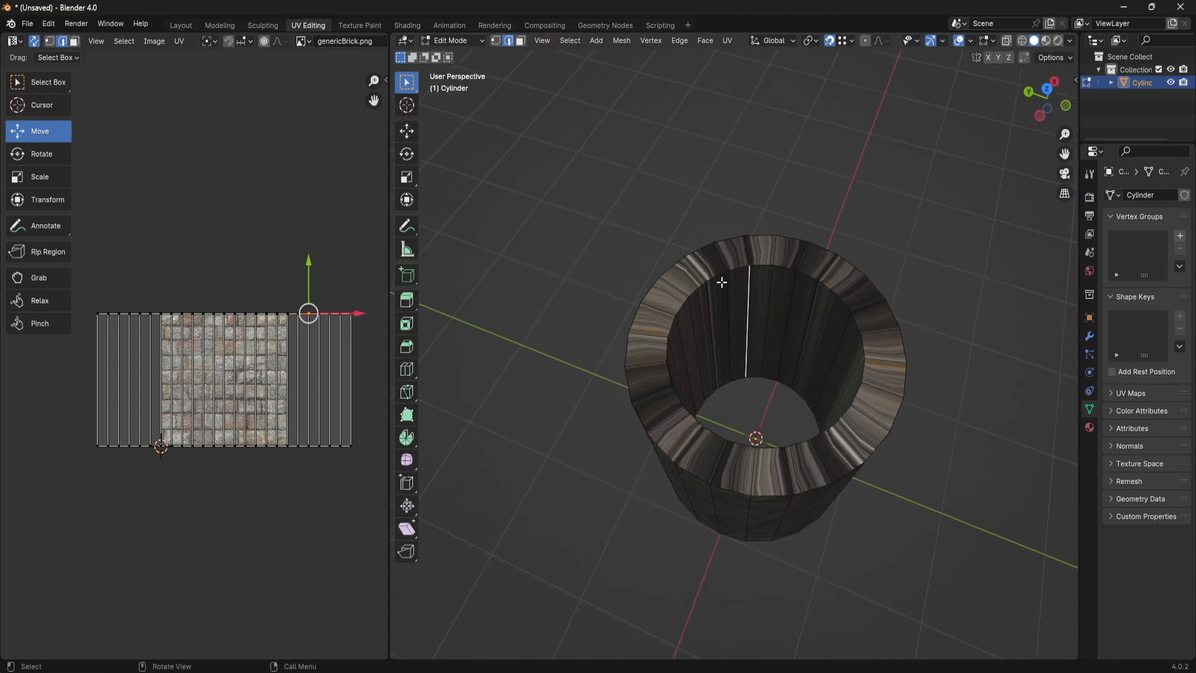
- Select the vertical inner shaft edge that matches the outer ends of the UV layout and mark it as a seam
click(681, 336)
middle_drag(760, 329, 655, 239)
right_click(657, 238)
mouse_move(658, 238)
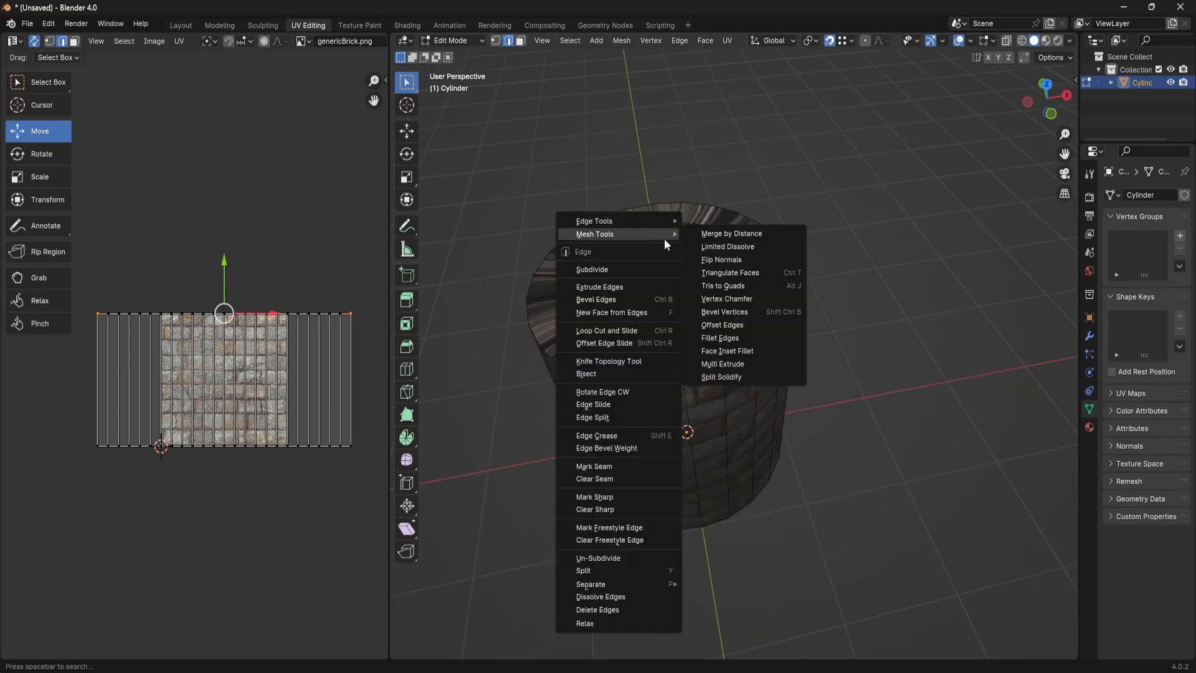
click(633, 468)
middle_drag(811, 386, 834, 372)
- Select the whole ring of inner shaft faces in face selection mode and unwrap them
key(3)
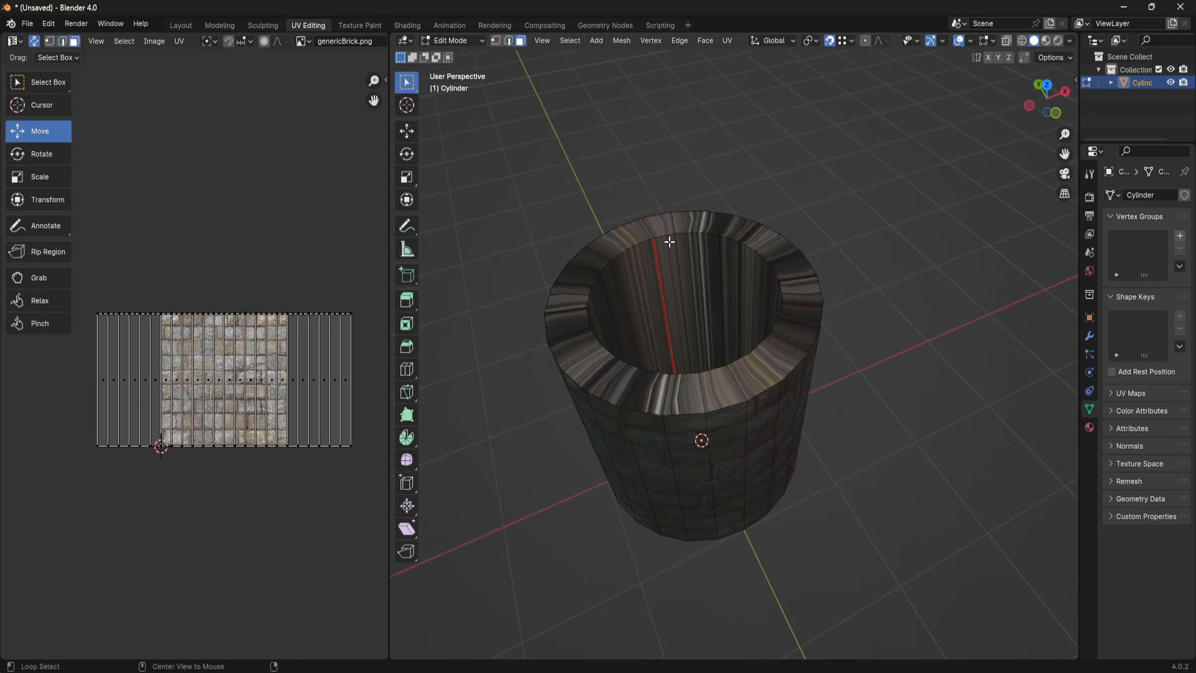
alt+click(670, 243)
click(689, 254)
alt+click(674, 262)
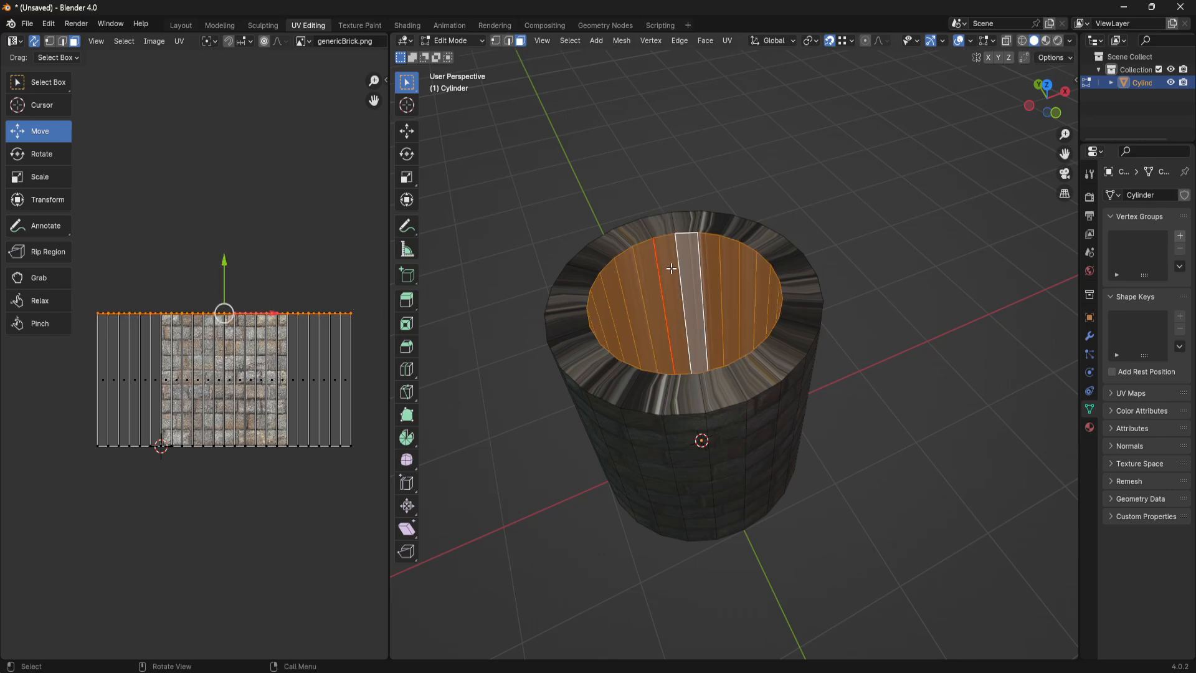
key(y)
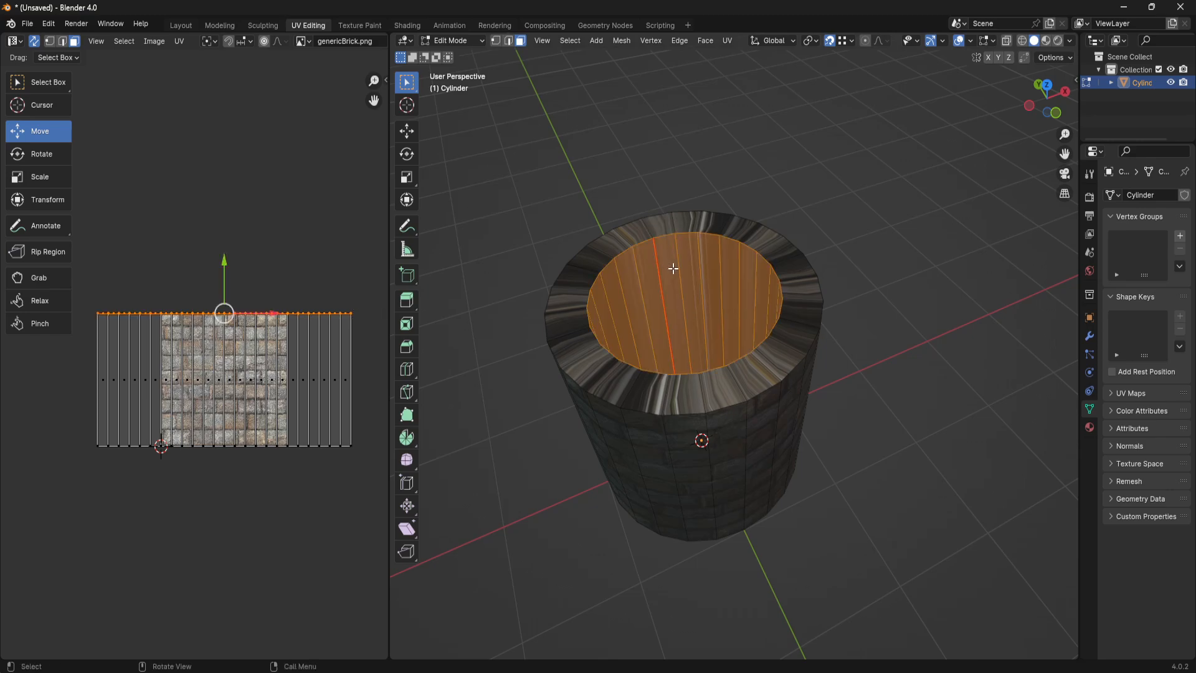
shift+click(674, 268)
key(u)
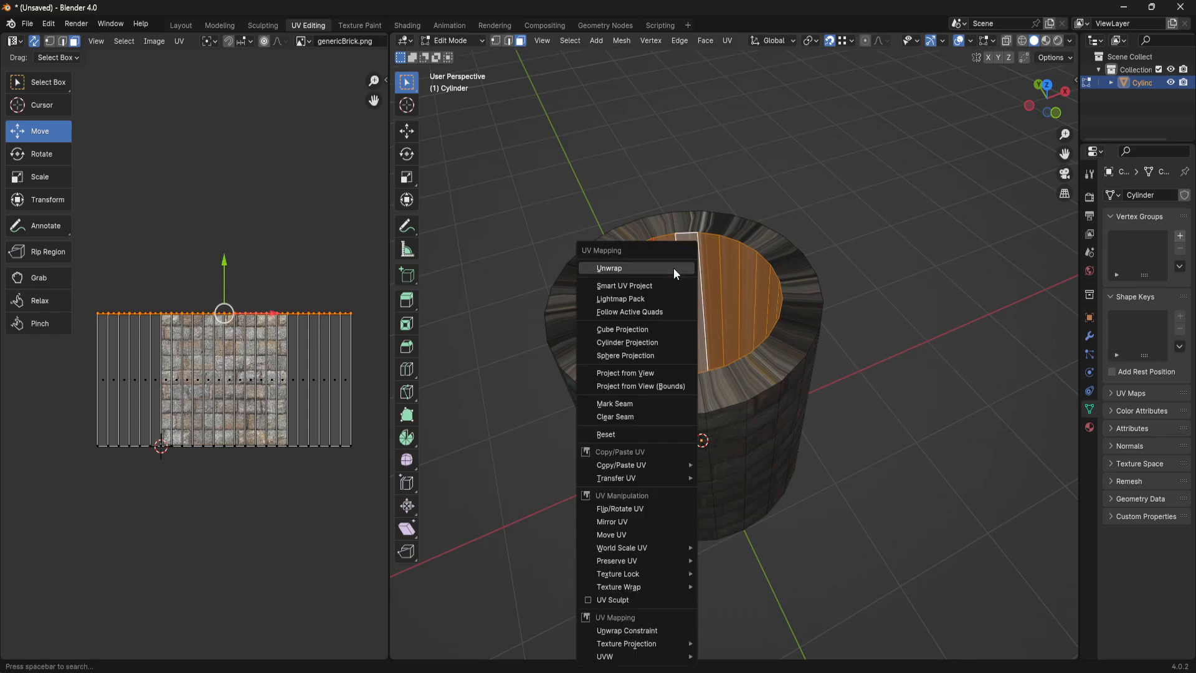
click(674, 268)
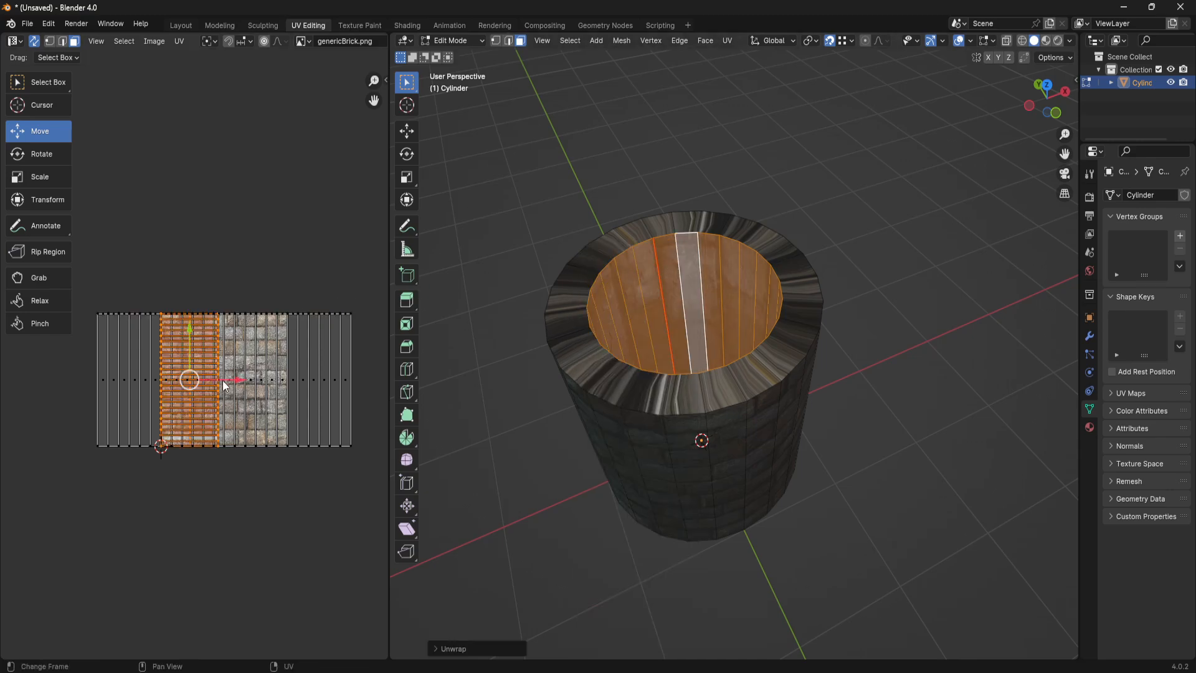
- Rotate the inner shaft's unwrapped UV island by exactly 90°
key(r)
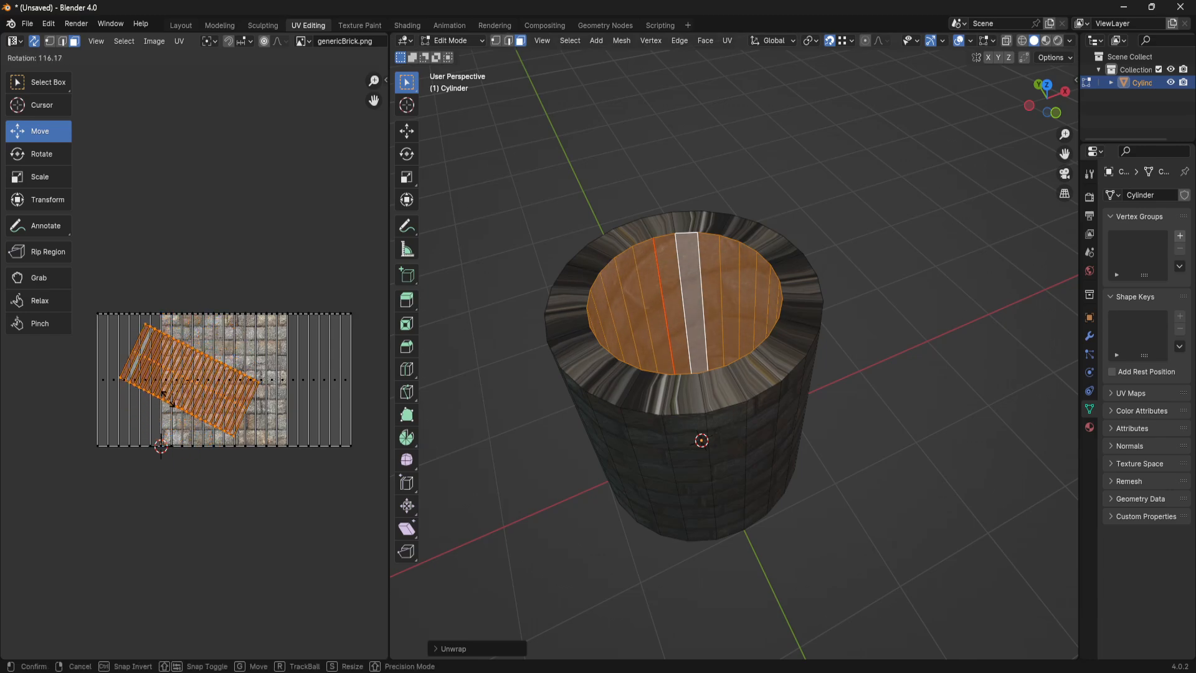
click(158, 593)
click(160, 588)
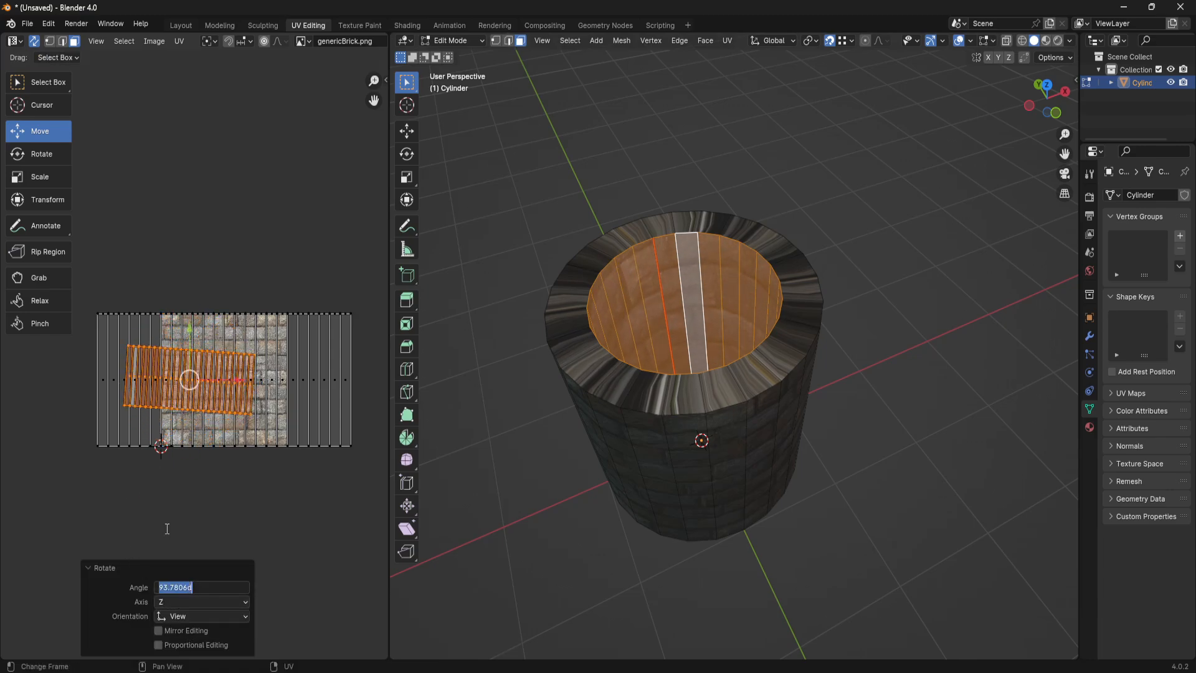
text(90)
key(Return)
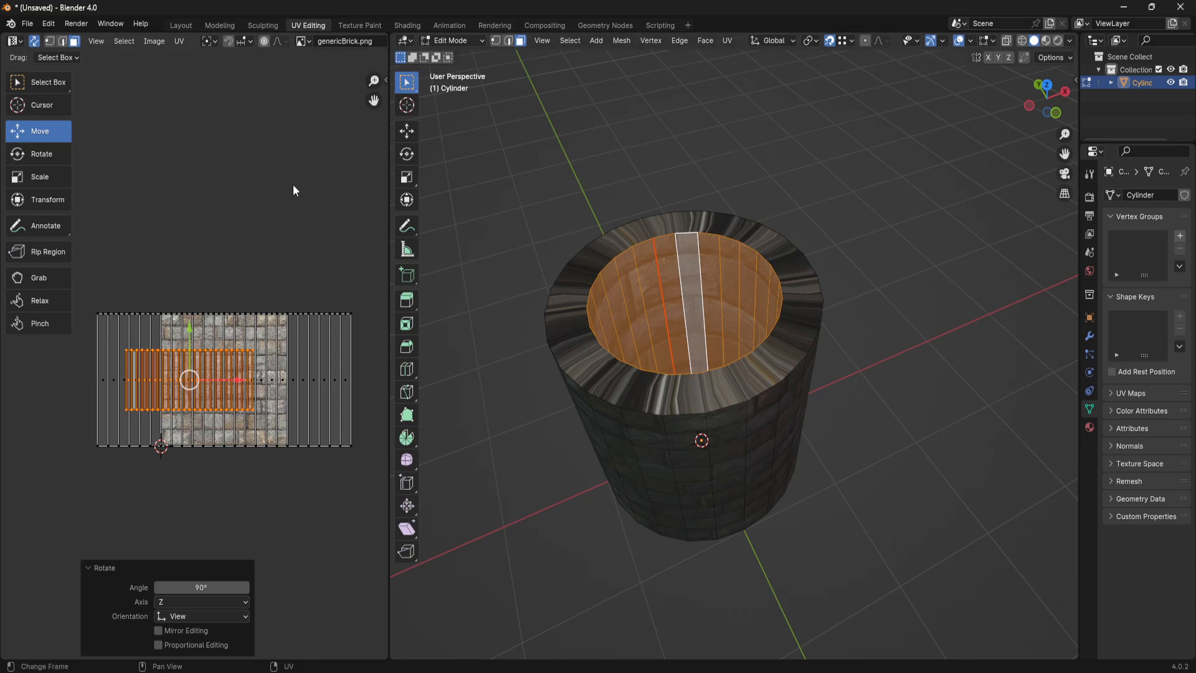
click(275, 208)
key(ctrl+z)
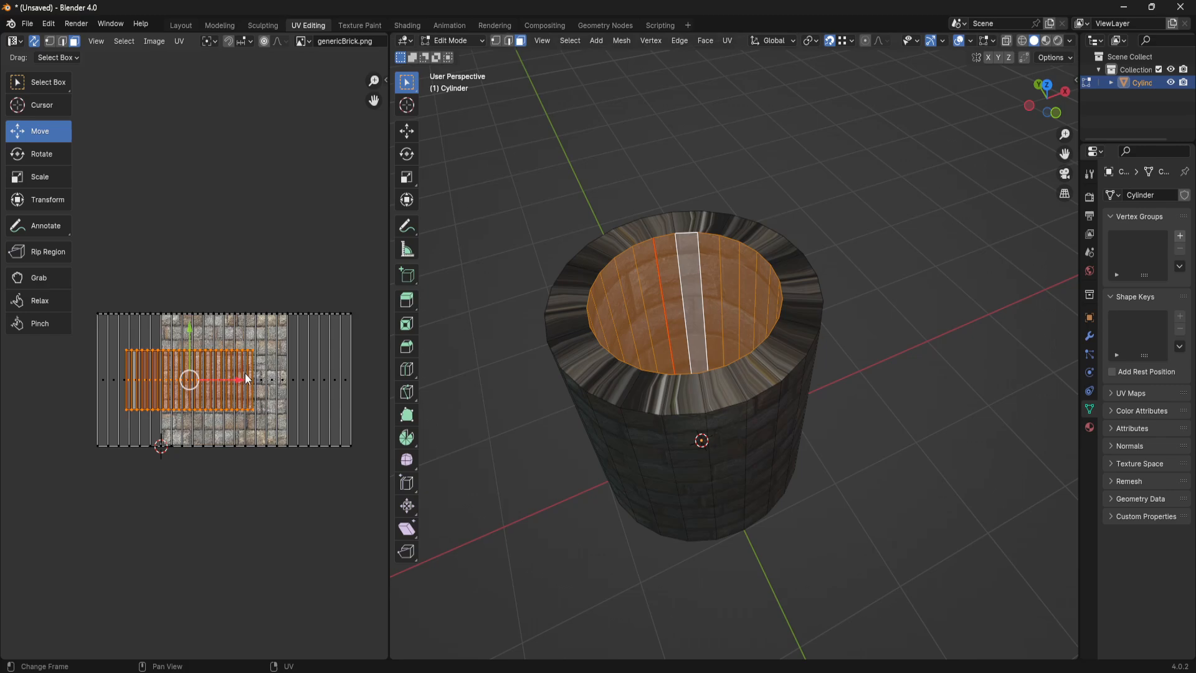
- Try moving the inner shaft's UV island about 0.2 m along X, and reset the move to 0
drag(242, 377, 267, 377)
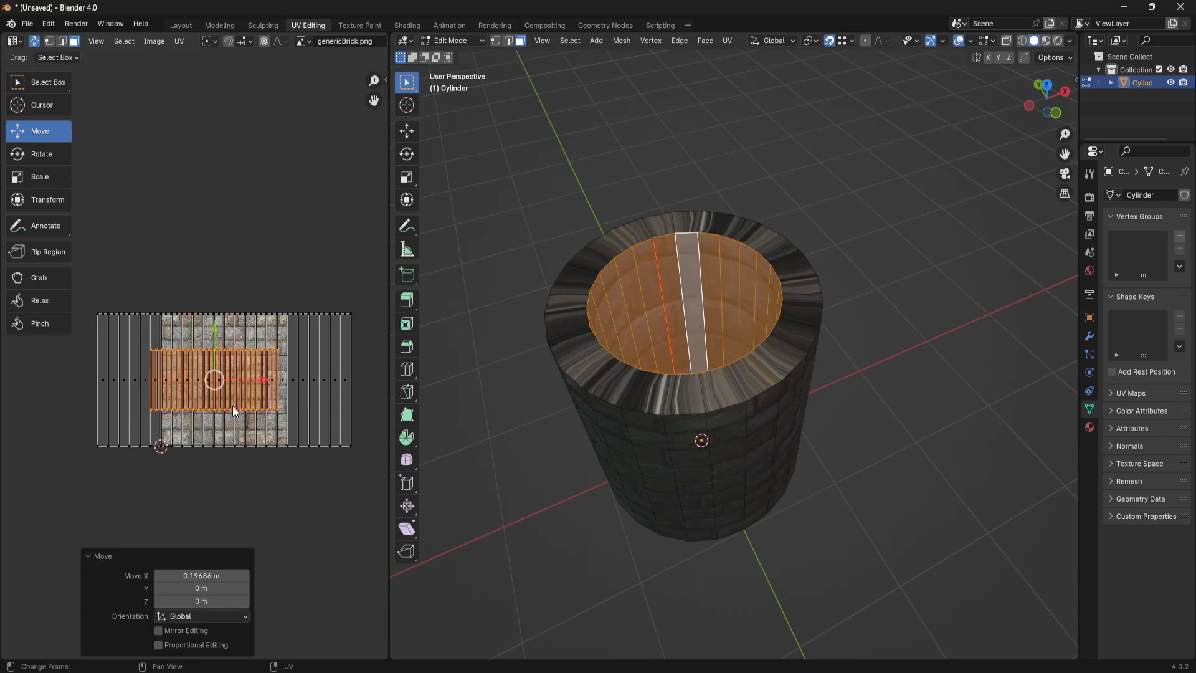
click(211, 578)
text(0)
key(Return)
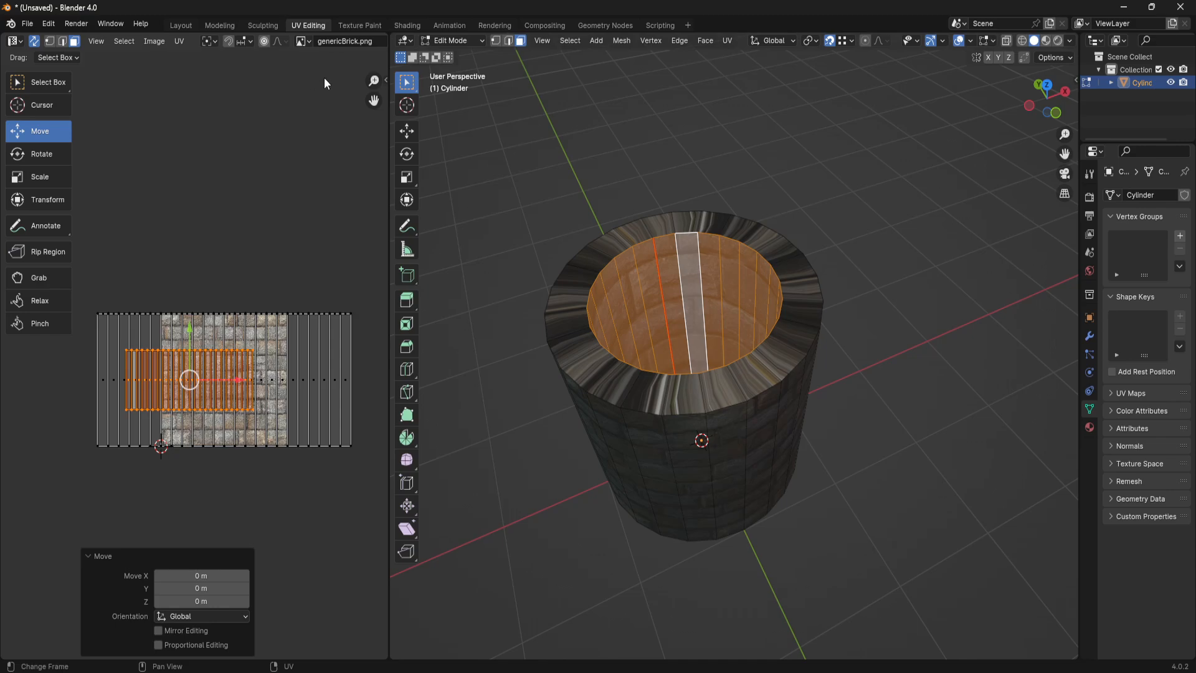
- Show the UV vertex coordinates and set the inner shaft island's position to X 0 and Y 0
click(385, 79)
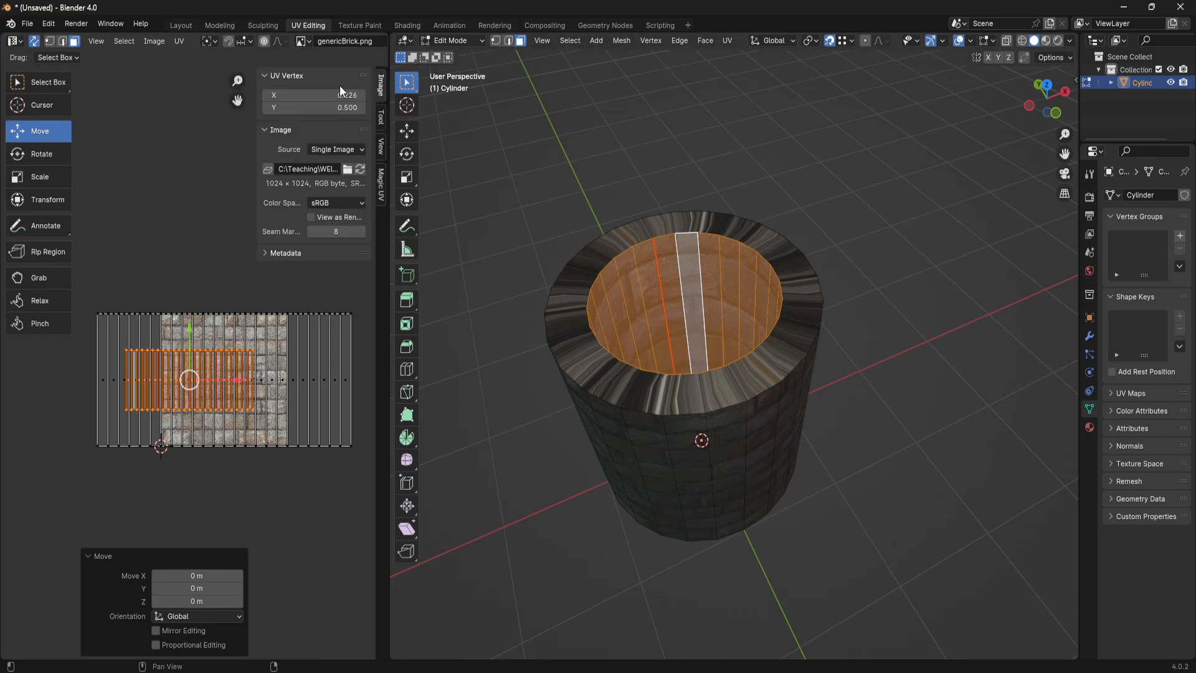
click(323, 95)
text(0)
key(Tab)
text(0)
key(Return)
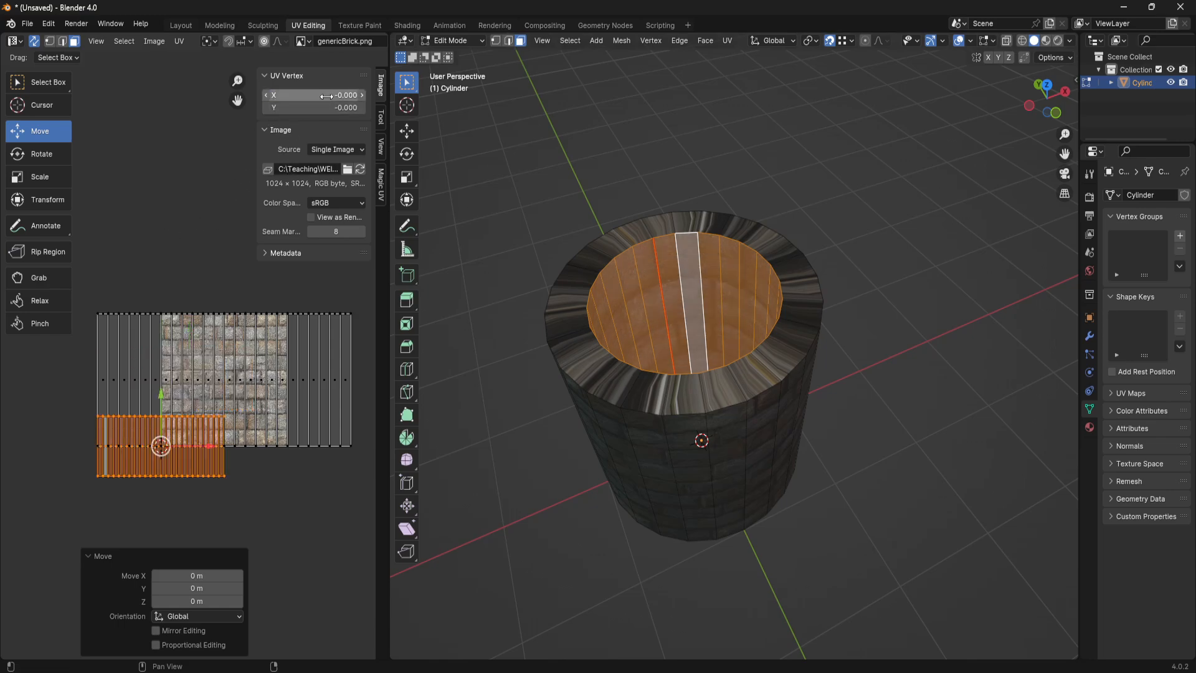
- Centre the inner shaft's UV island on the brick texture by setting its position to X 0.5 and Y 0.5
click(325, 94)
key(BackSpace)
text(.5)
key(Tab)
text(.5)
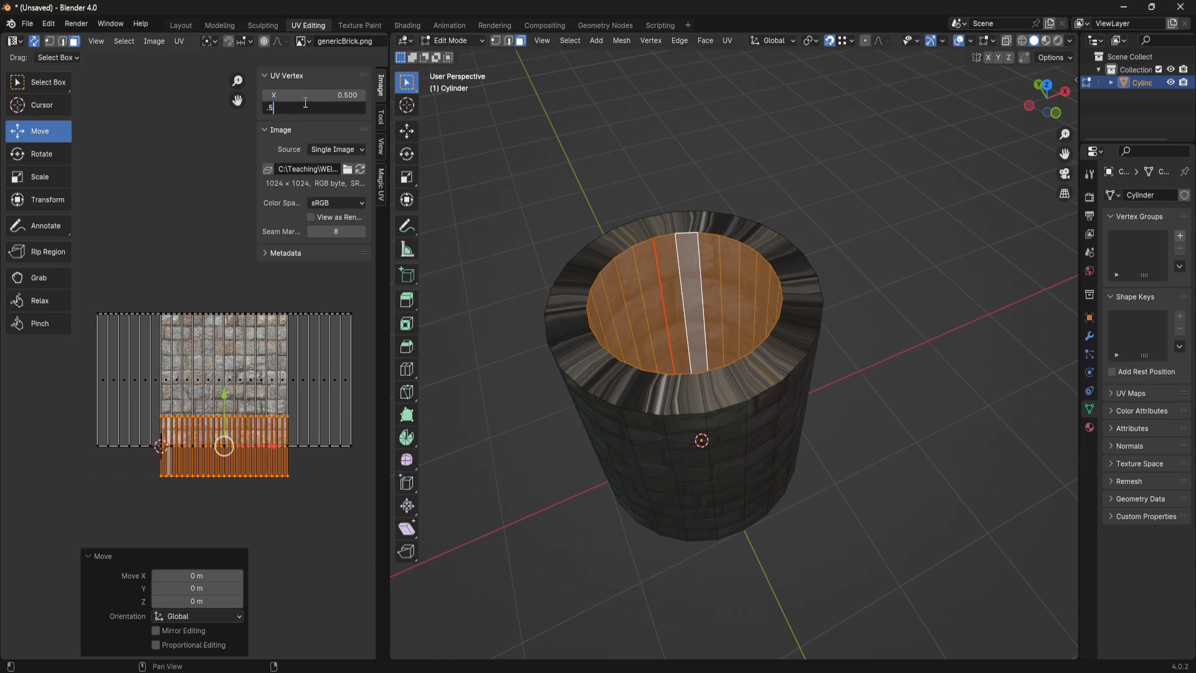
key(Return)
middle_drag(145, 216, 149, 211)
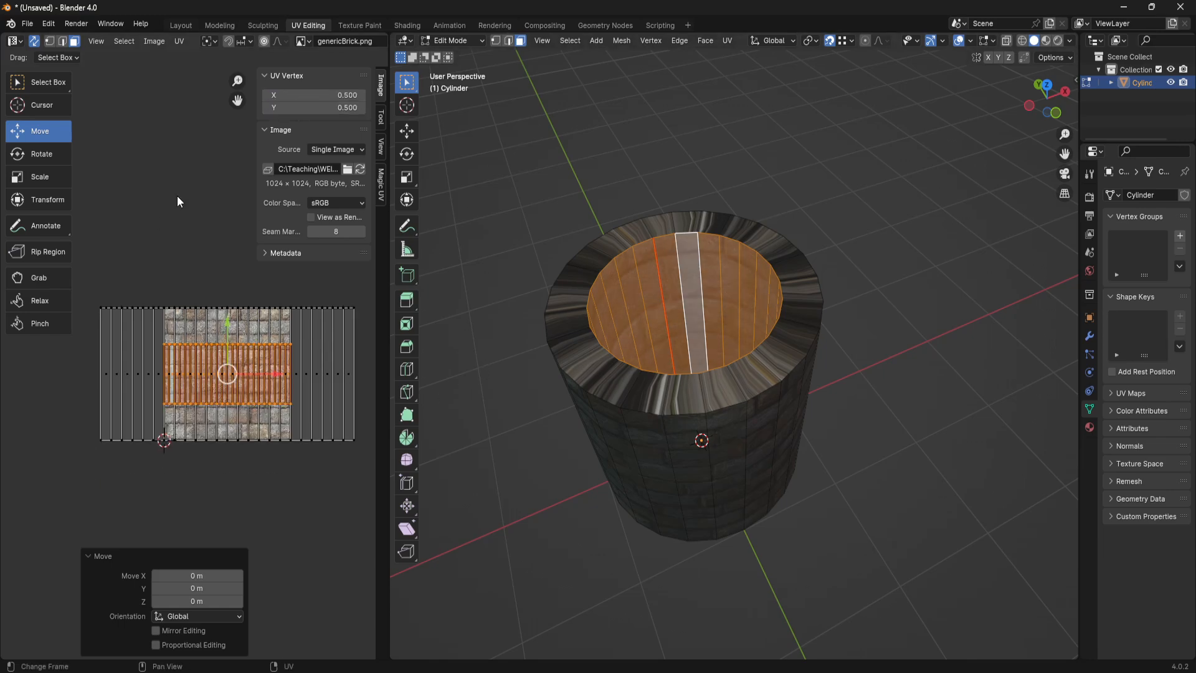
- Collapse the UV Vertex and Image sections to clear space around the UV layout
click(265, 76)
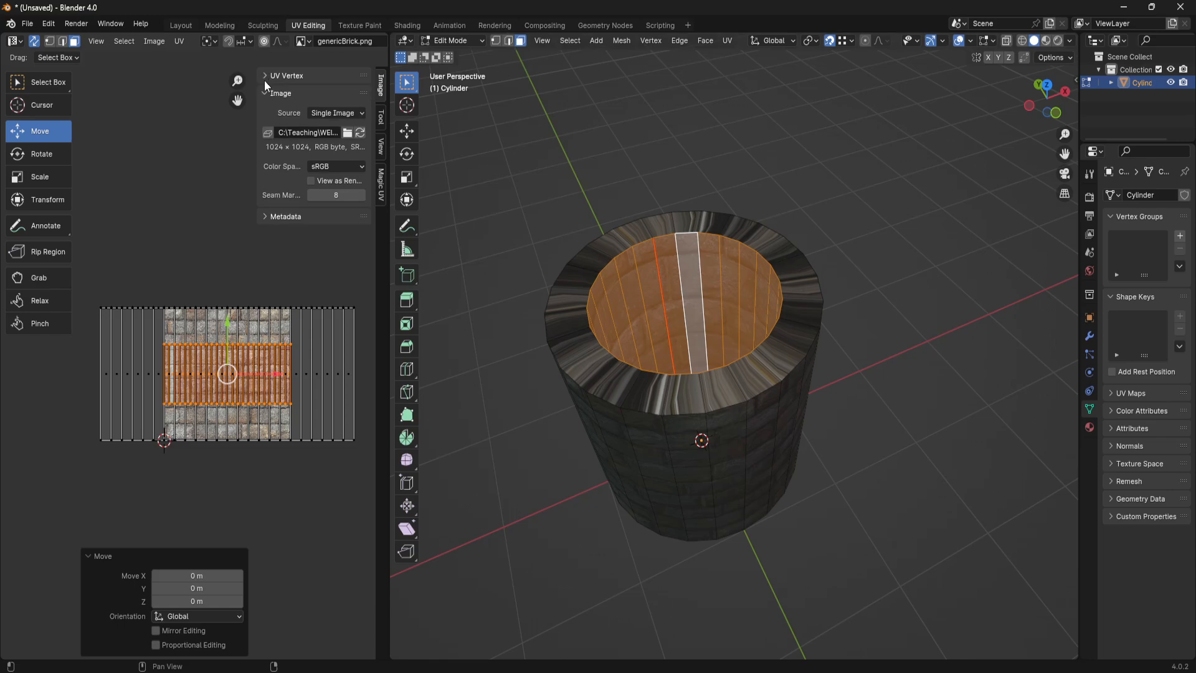
click(267, 90)
click(262, 72)
click(263, 71)
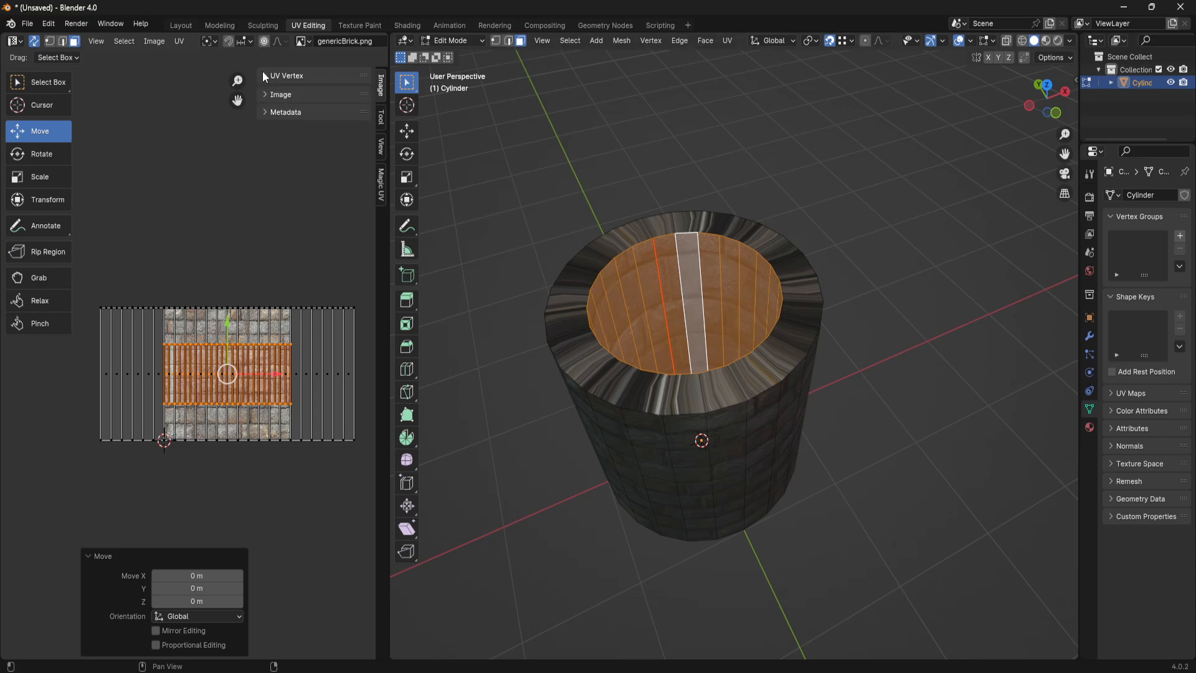
middle_drag(251, 272, 226, 225)
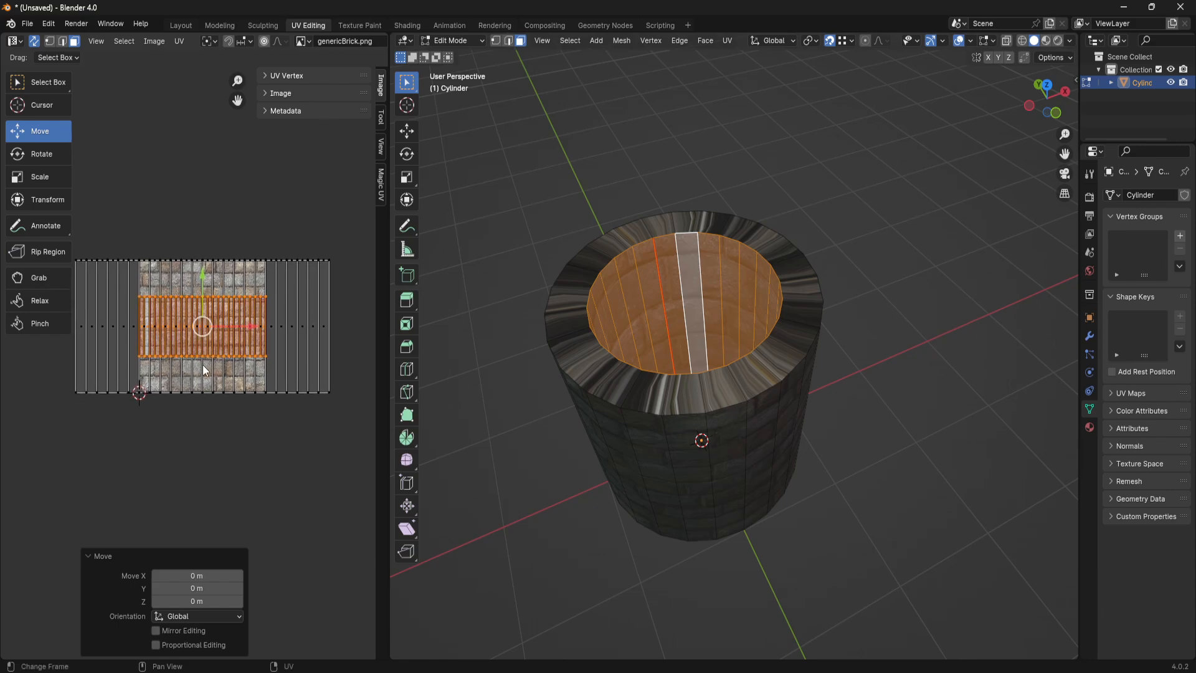
- Scale the inner shaft's UV island uniformly by a factor of 2
key(s)
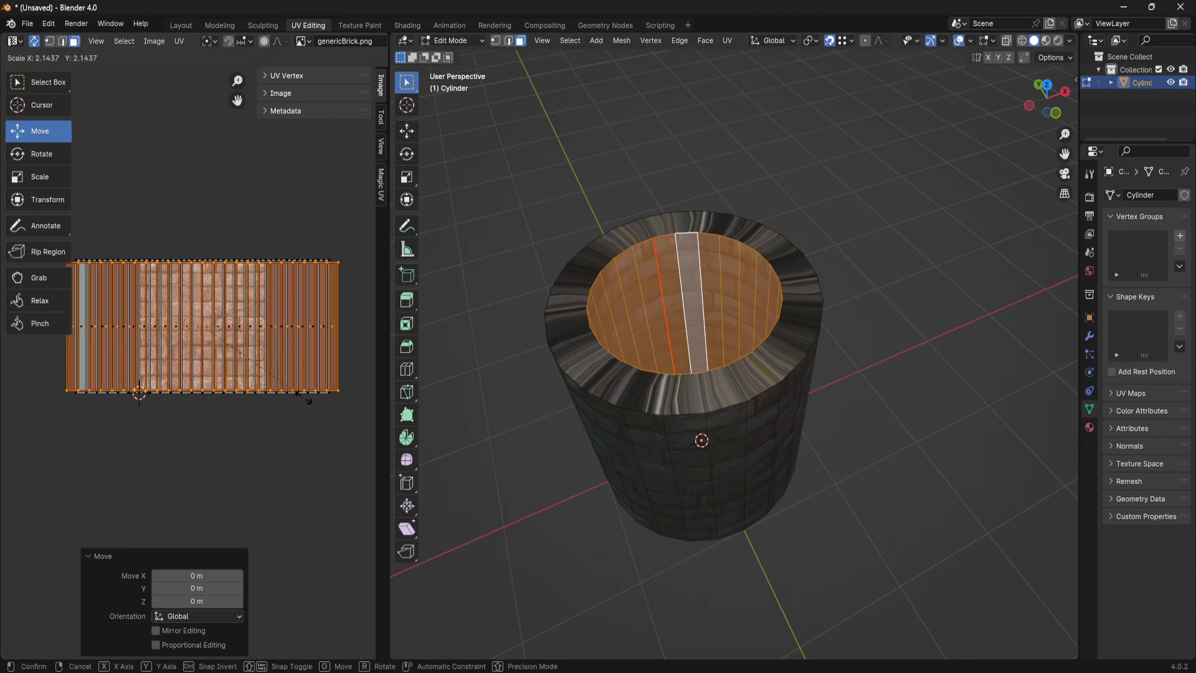
click(311, 402)
click(197, 575)
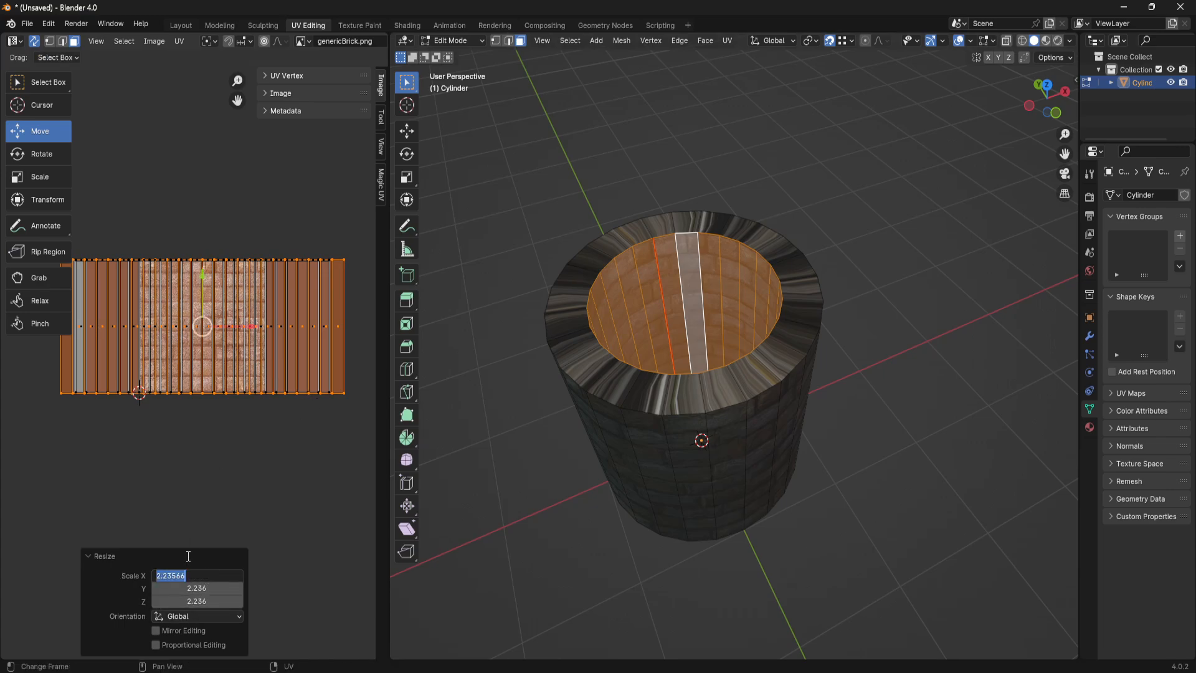
text(2)
key(Return)
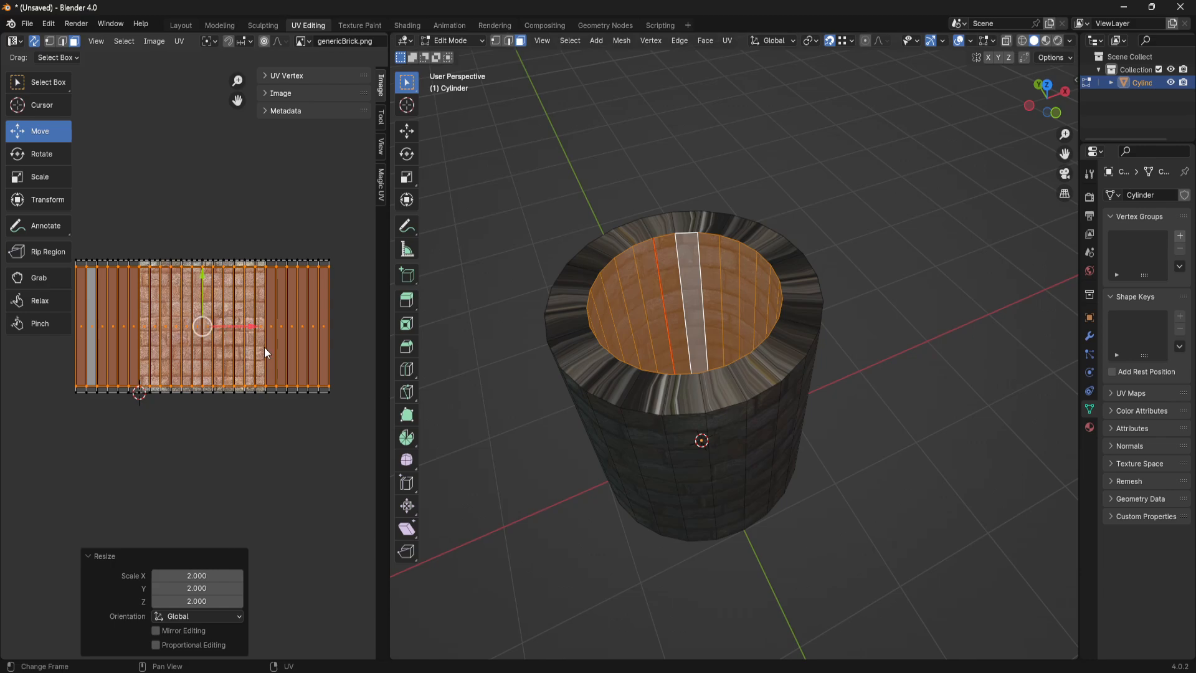
- Scale the inner shaft's UV island up again so it spans the brick texture's full height
key(s)
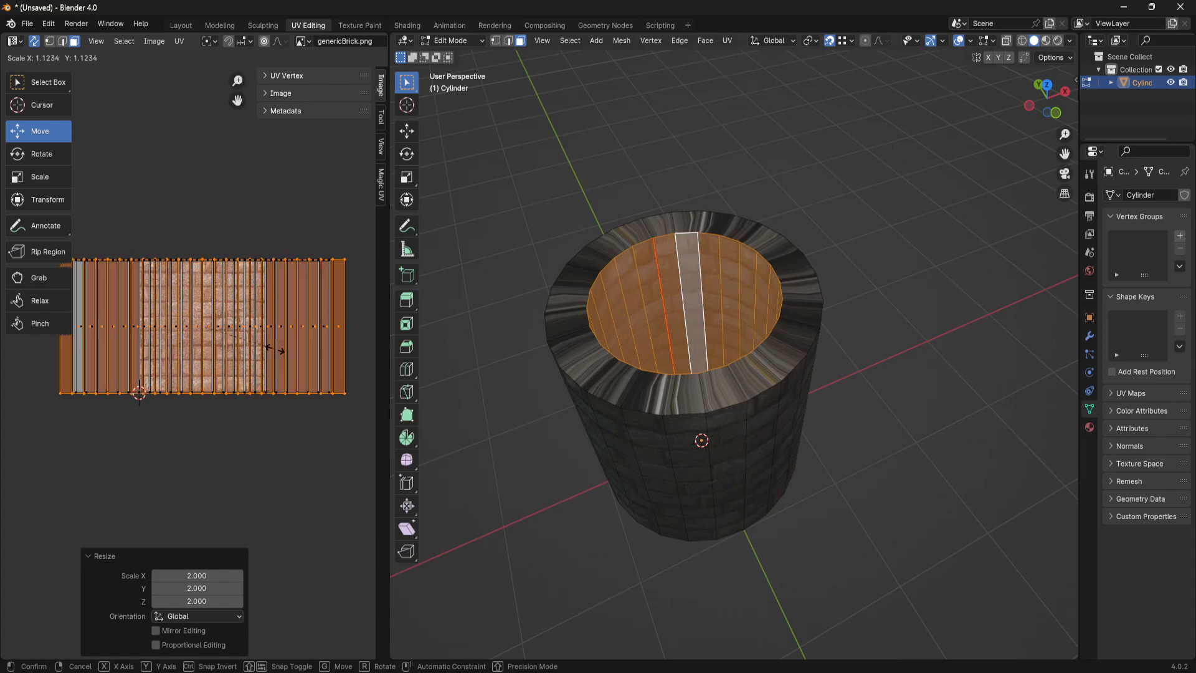
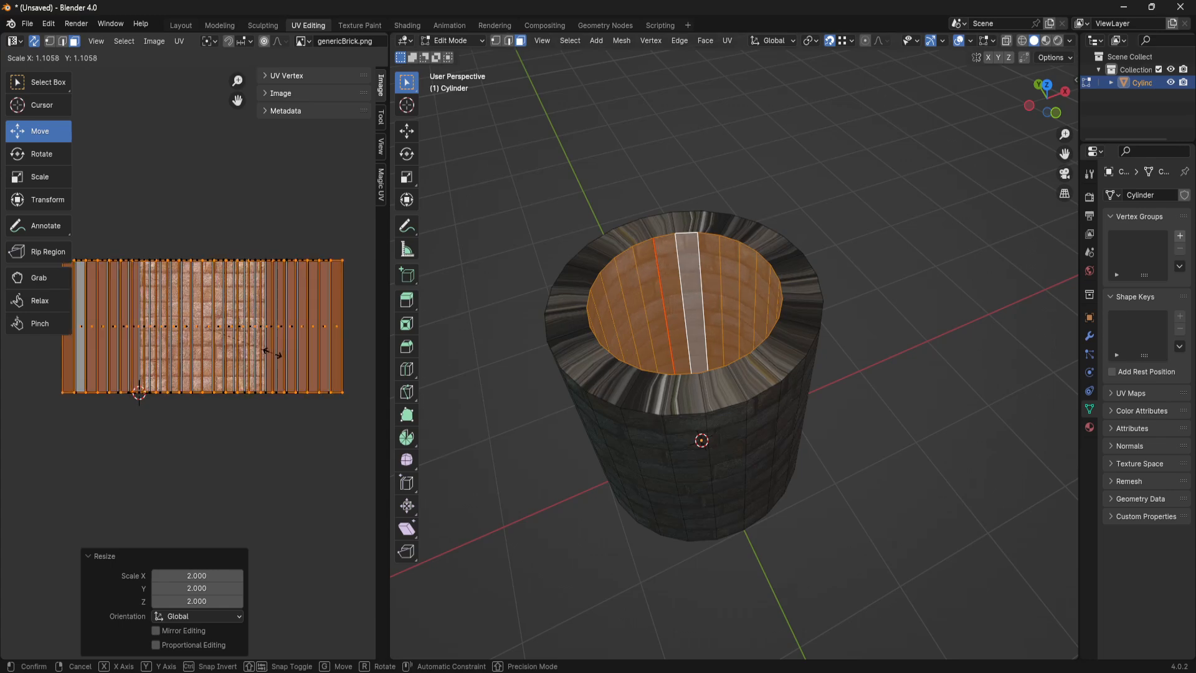
- Confirm the UV scaling and inspect the bricks inside the well's shaft in Object Mode
click(272, 352)
click(935, 424)
middle_drag(876, 415, 859, 324)
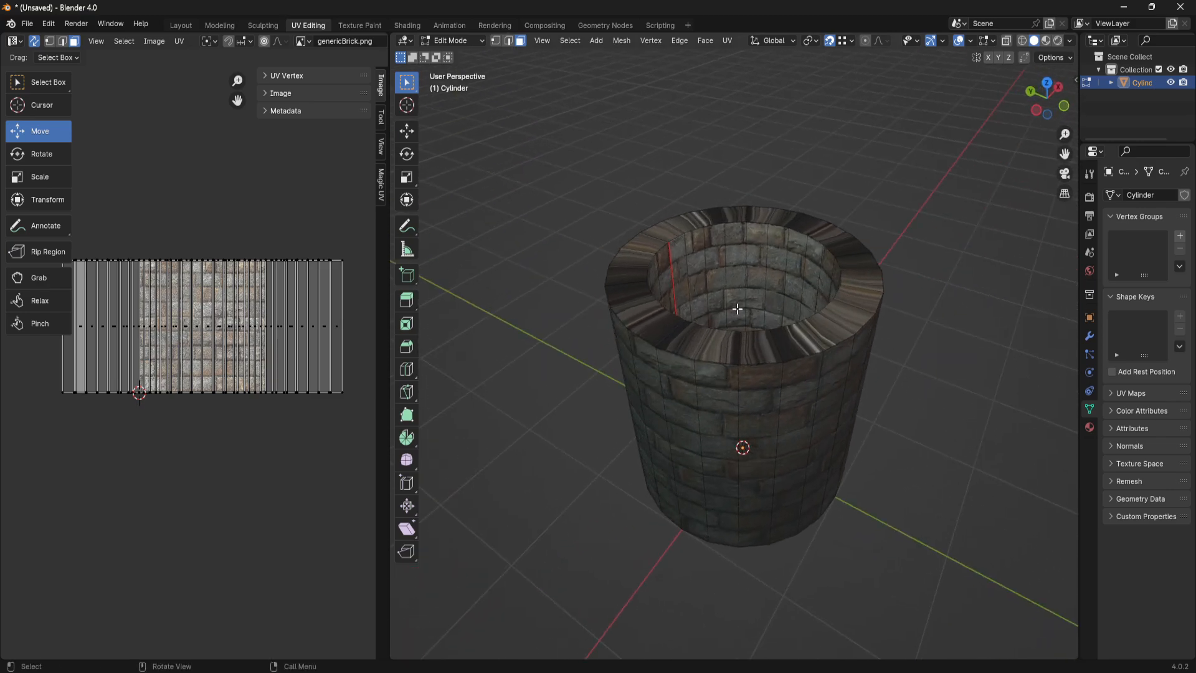
middle_drag(886, 417, 872, 454)
scroll(878, 398, down, 4)
key(Tab)
scroll(845, 365, up, 3)
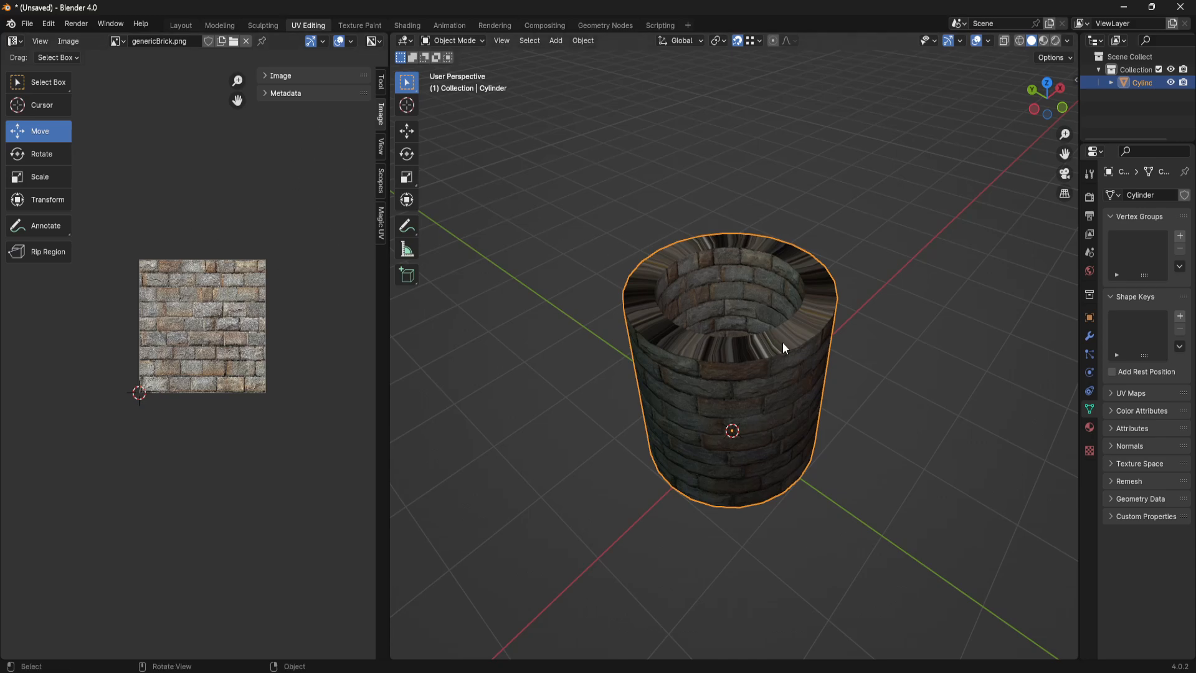
- Undo the inner shaft's UV scaling, positioning and unwrap in Edit Mode
key(Tab)
key(ctrl+z)
key(ctrl+z)
key(ctrl+z)
key(ctrl+z)
key(ctrl+z)
key(ctrl+z)
key(ctrl+z)
key(ctrl+z)
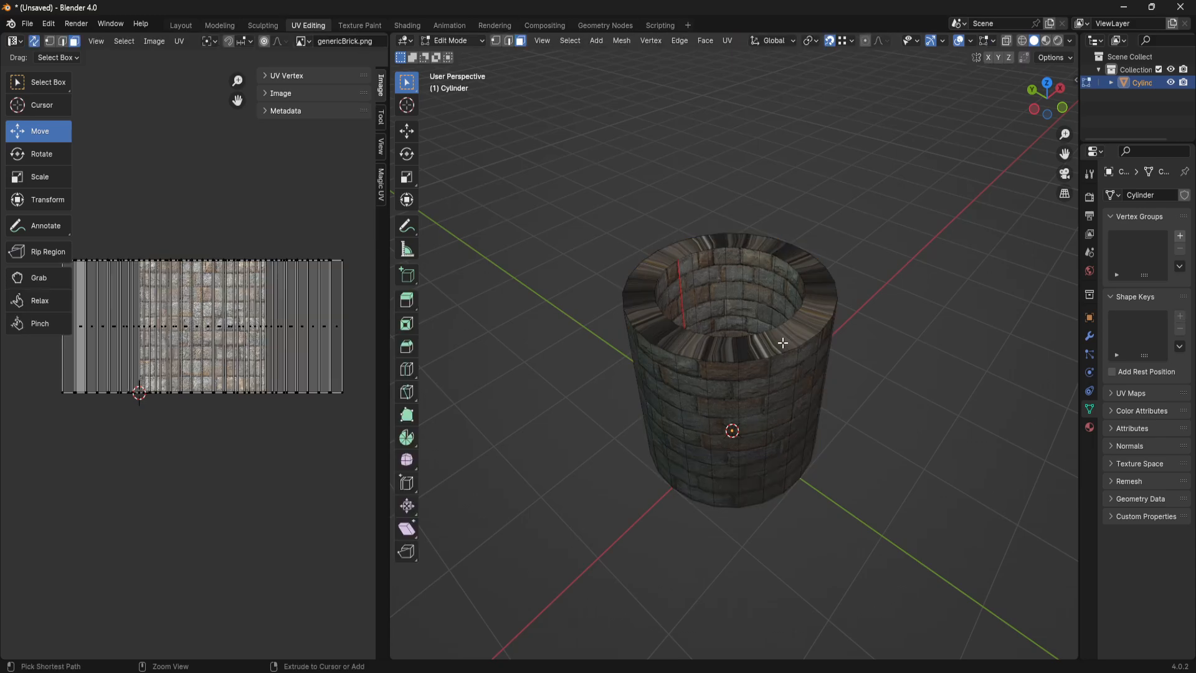
key(ctrl+z)
key(ctrl+z)
key(ctrl+z)
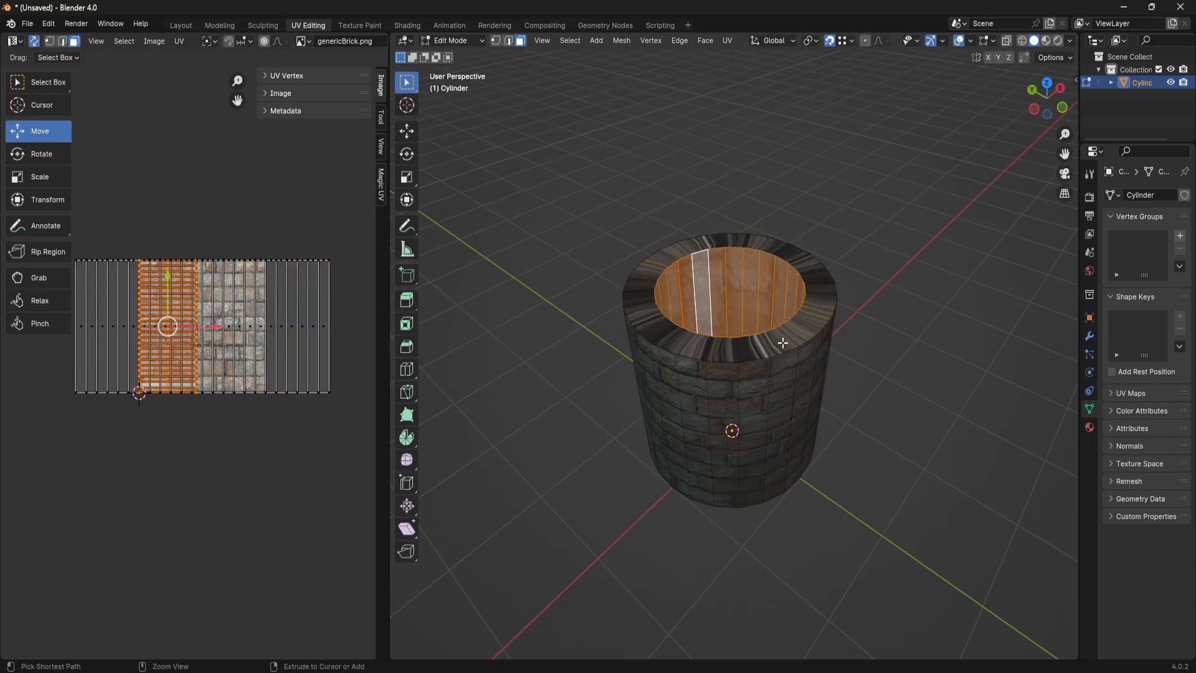
- Clear the seam from the vertical edge inside the well's shaft
middle_drag(889, 362, 848, 371)
key(2)
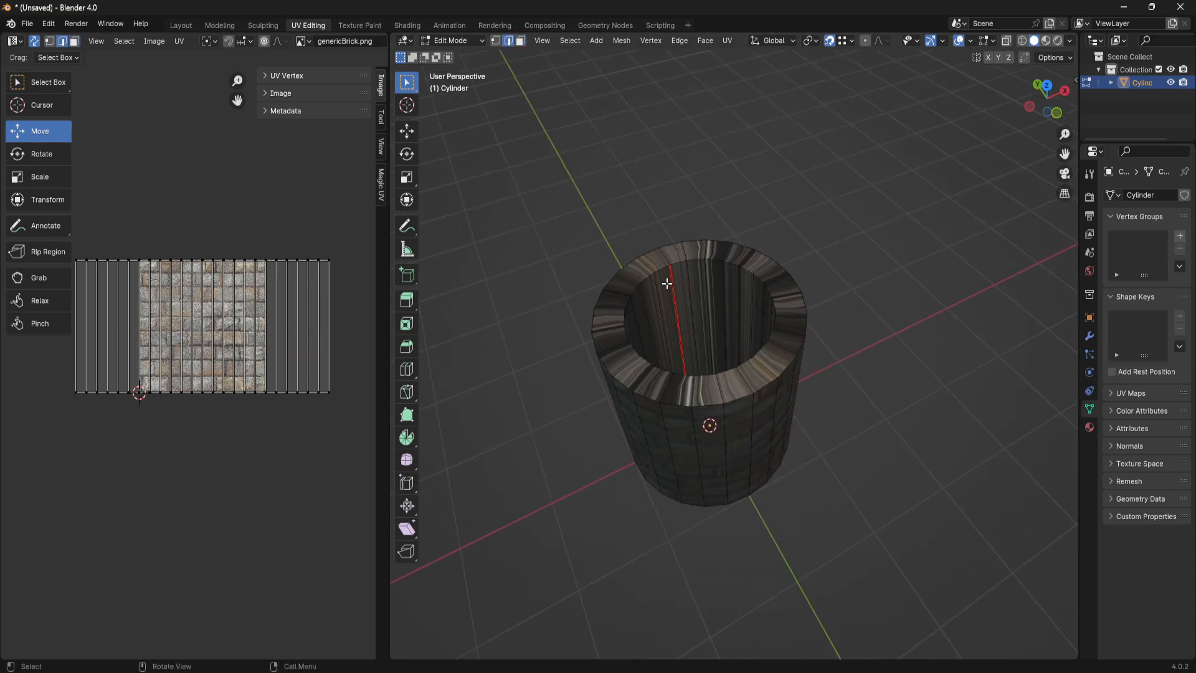
click(672, 293)
key(ctrl+e)
click(651, 305)
click(938, 365)
- Select the inner shaft's bottom edge loop and move its UVs down by about 0.65 m
mouse_move(777, 390)
middle_down()
mouse_move(822, 361)
mouse_move(766, 371)
middle_up()
scroll(765, 370, up, 2)
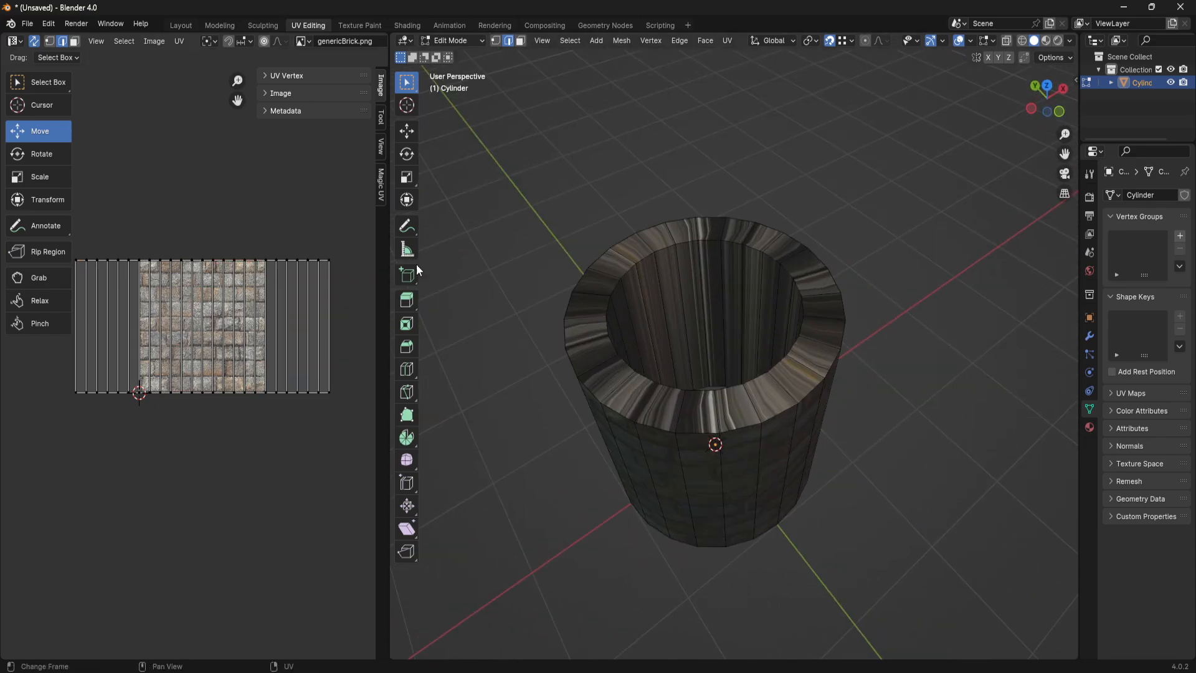
scroll(727, 335, up, 1)
click(722, 393)
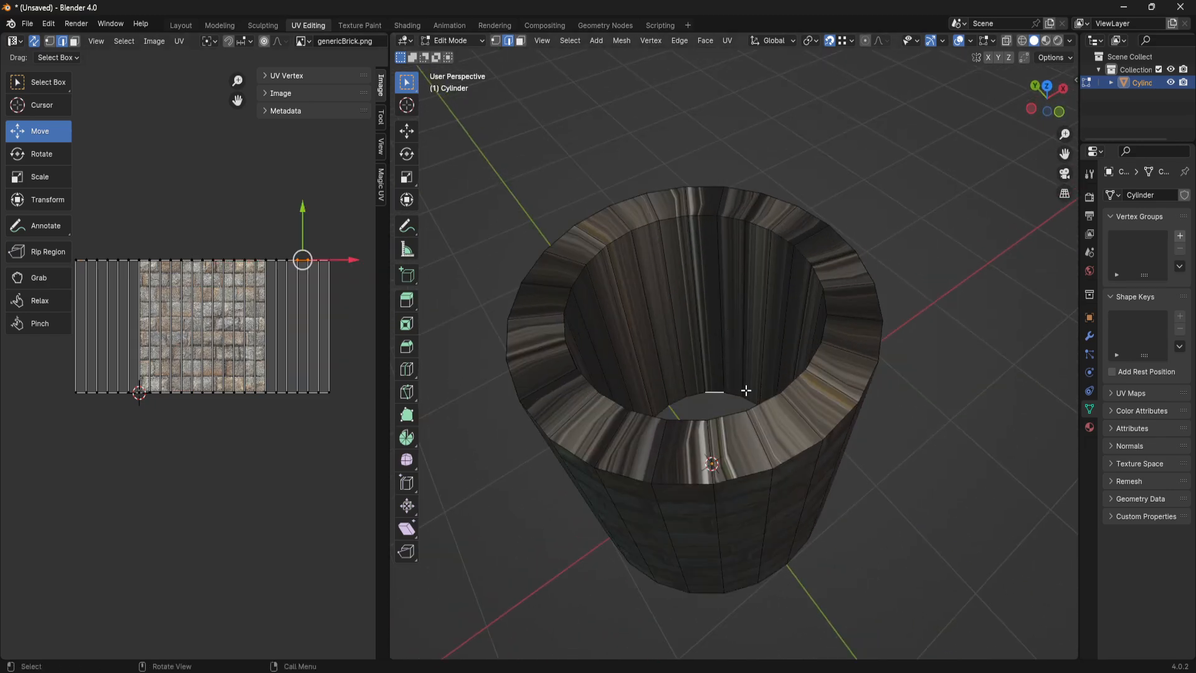
middle_drag(762, 262, 745, 373)
alt+click(735, 394)
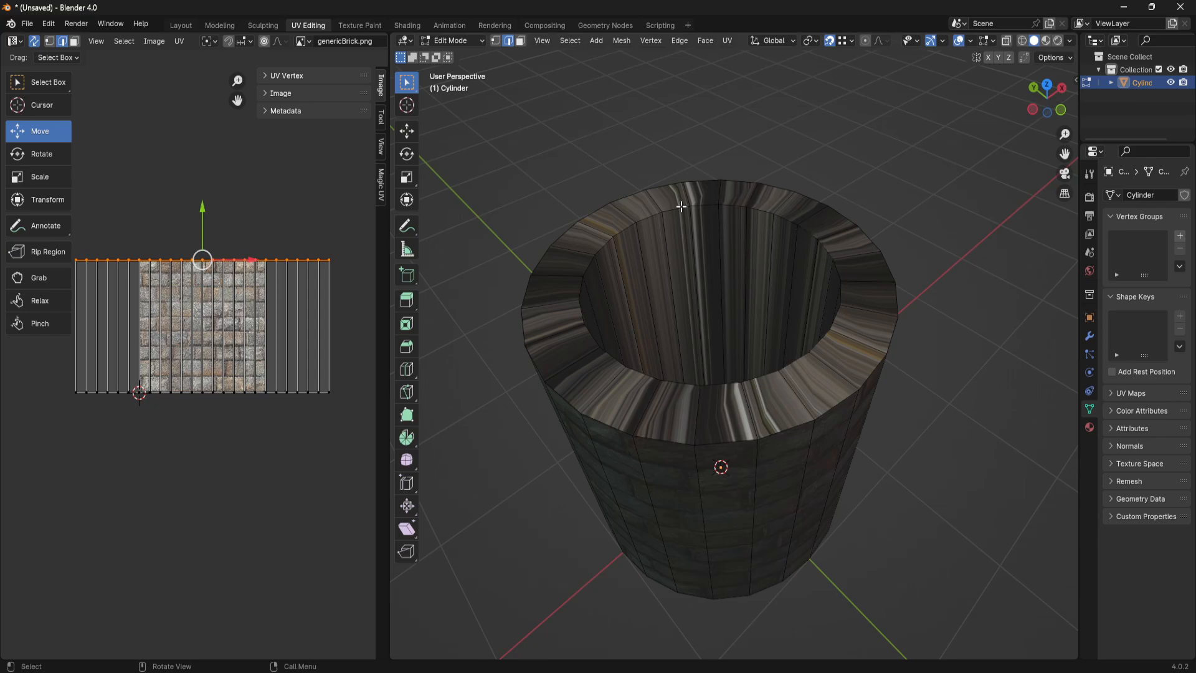
drag(203, 211, 202, 295)
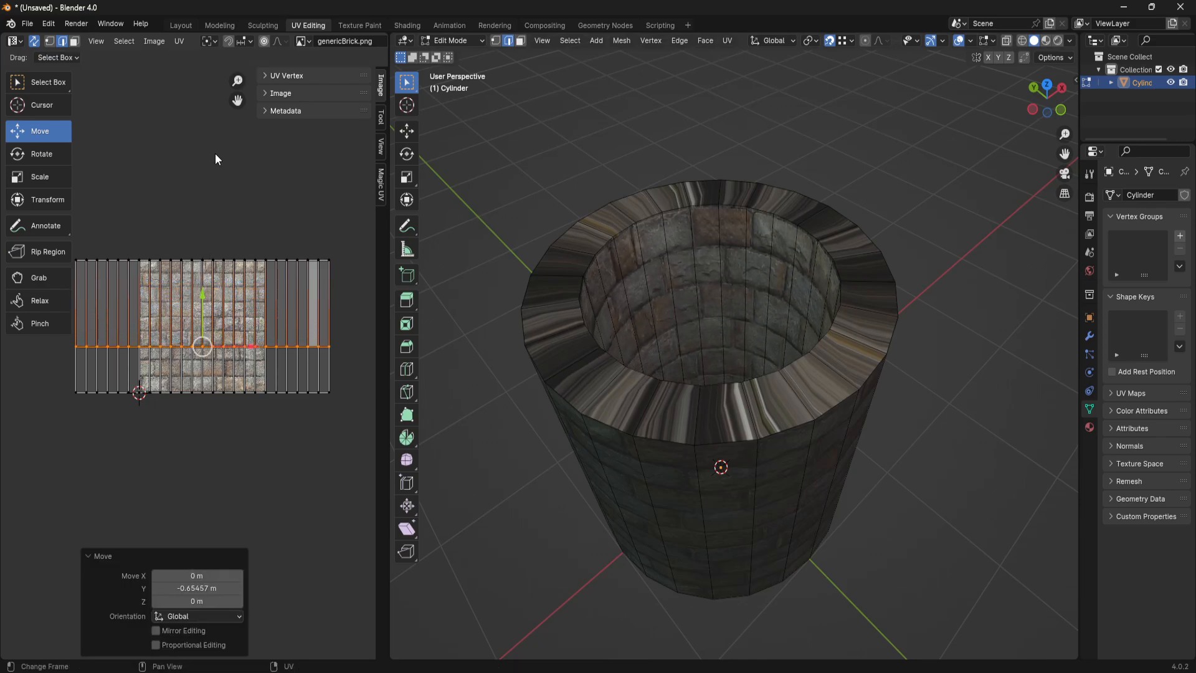
- Enable UV snapping and move the bottom loop's UVs down to the brick texture's bottom edge
click(250, 42)
click(220, 91)
drag(201, 294, 200, 388)
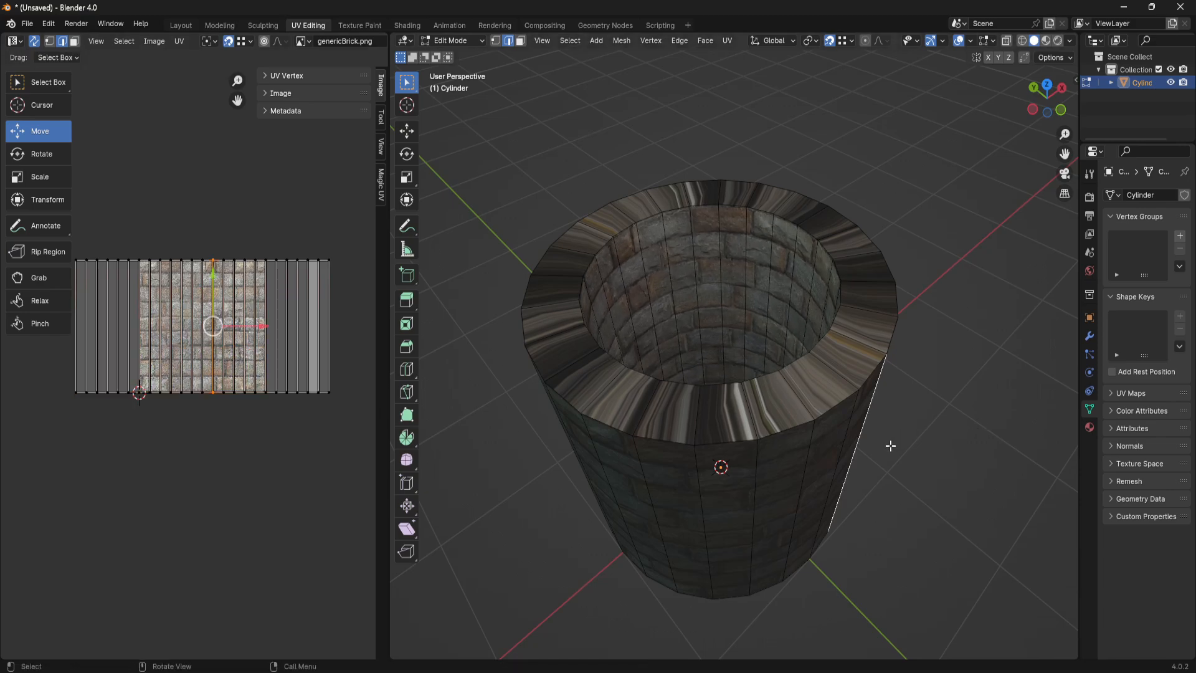
click(890, 446)
- Select the well's outer top edge loop and move its UVs down by about 0.098 m, giving the rim one brick row
middle_drag(890, 445, 749, 471)
middle_drag(809, 544, 782, 306)
alt+click(751, 281)
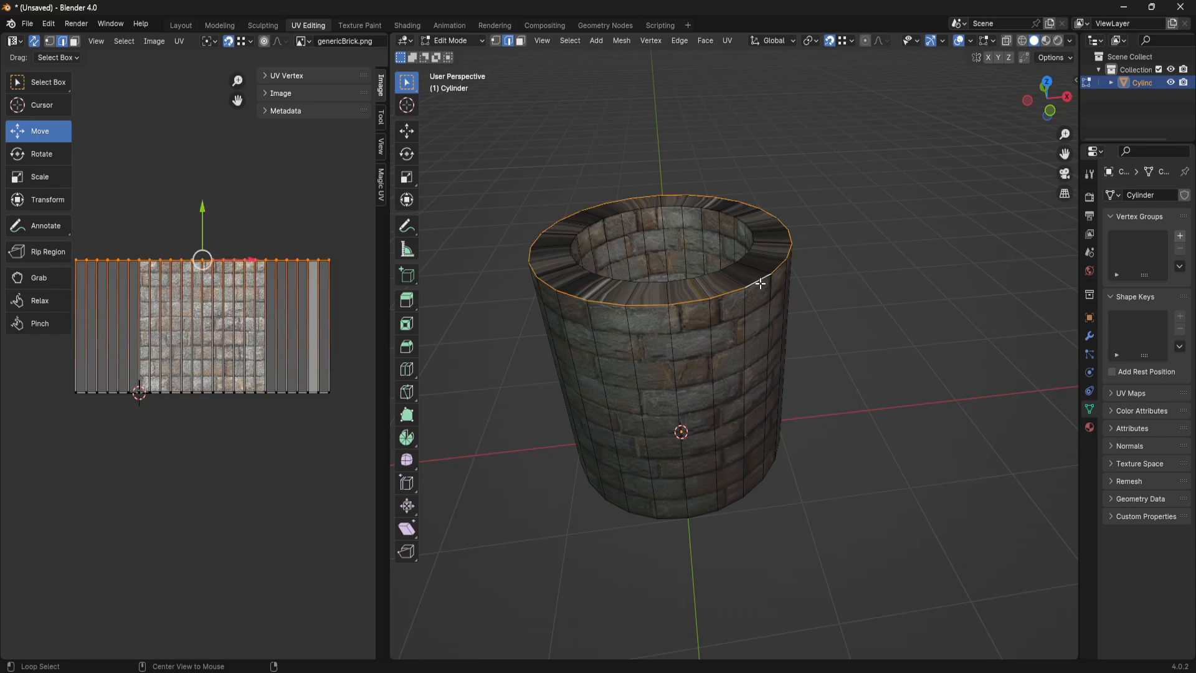
mouse_move(203, 212)
mouse_down()
mouse_move(203, 248)
mouse_move(214, 227)
mouse_up()
scroll(214, 263, up, 5)
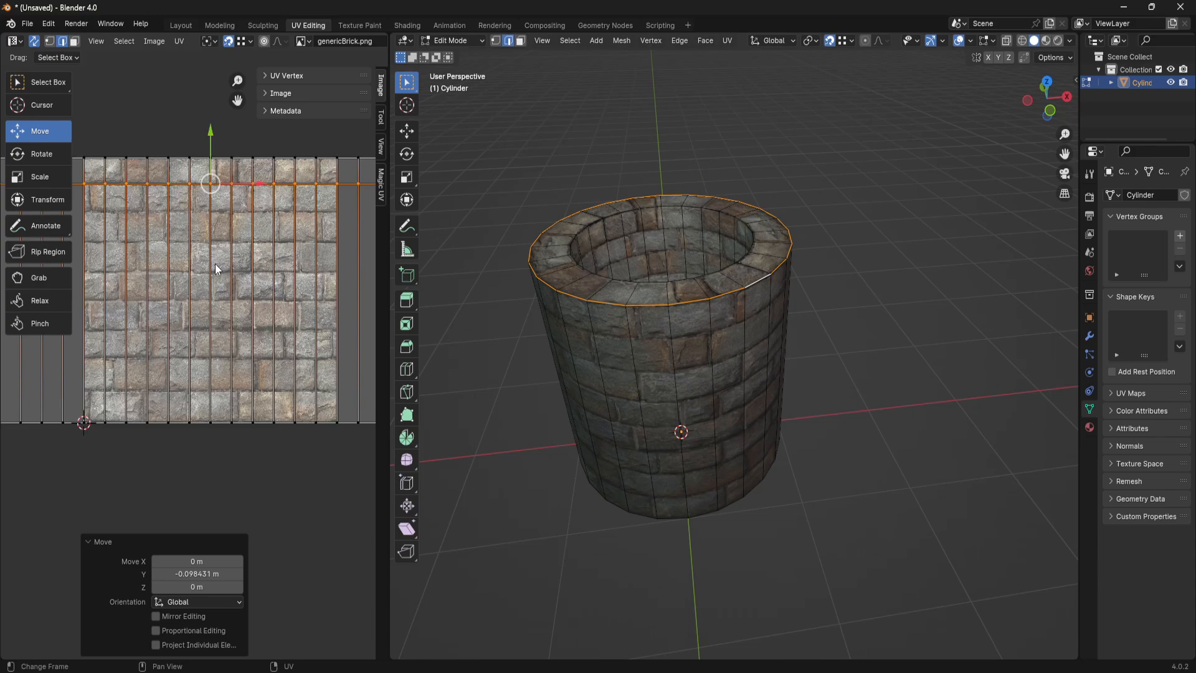
- Fine-tune the outer rim loop's vertical UV position on the brick row, and return to Object Mode
mouse_move(767, 325)
middle_down()
mouse_move(793, 346)
mouse_move(772, 311)
middle_up()
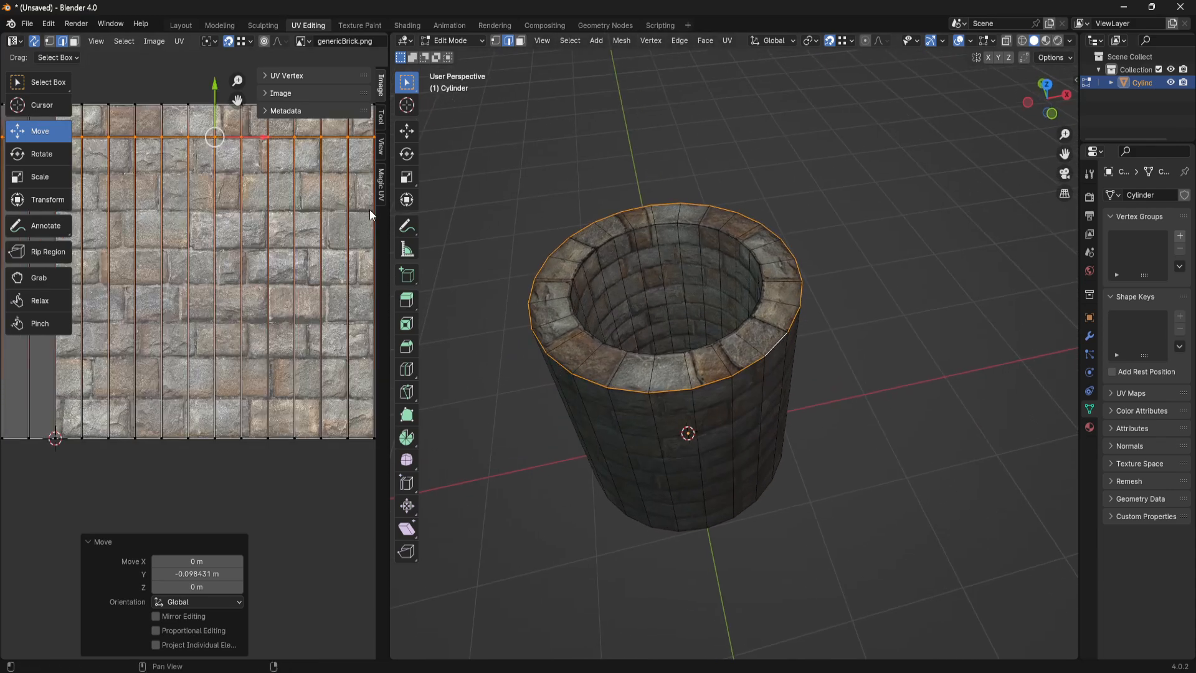
mouse_move(219, 83)
mouse_down()
mouse_move(218, 59)
mouse_move(217, 647)
mouse_move(233, 615)
mouse_move(234, 654)
mouse_move(235, 78)
mouse_up()
click(835, 369)
middle_drag(835, 368, 808, 481)
key(Tab)
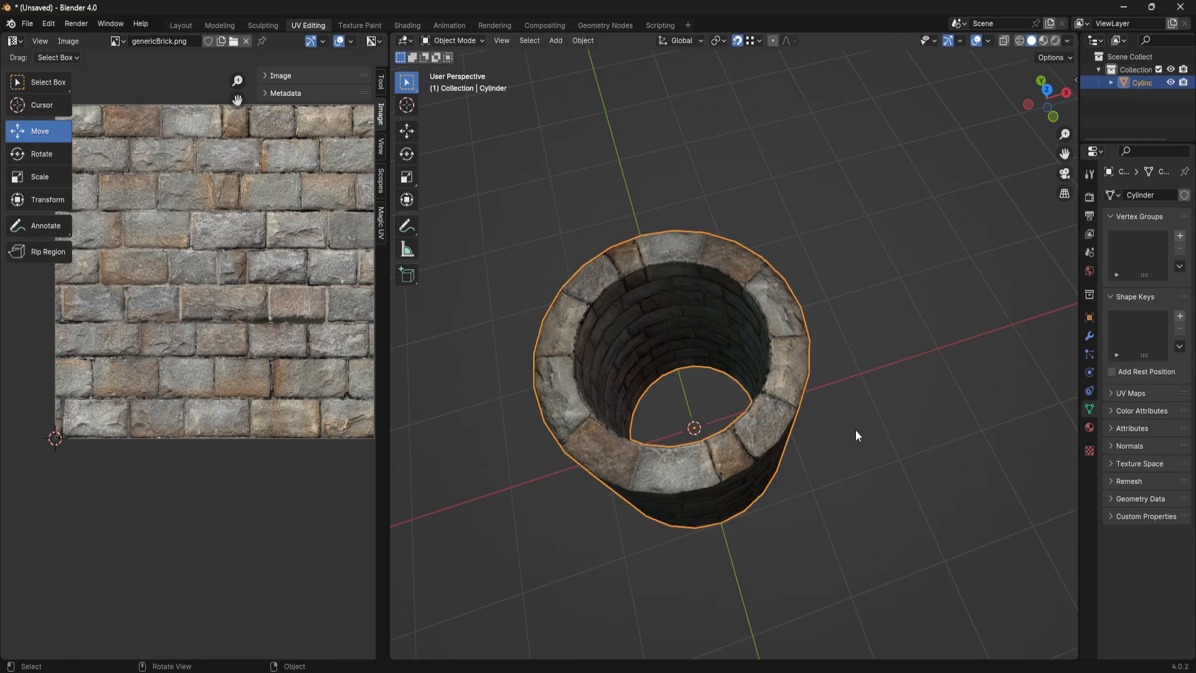
- Switch to the Layout workspace and examine the textured brick well from several angles
middle_drag(855, 429, 781, 339)
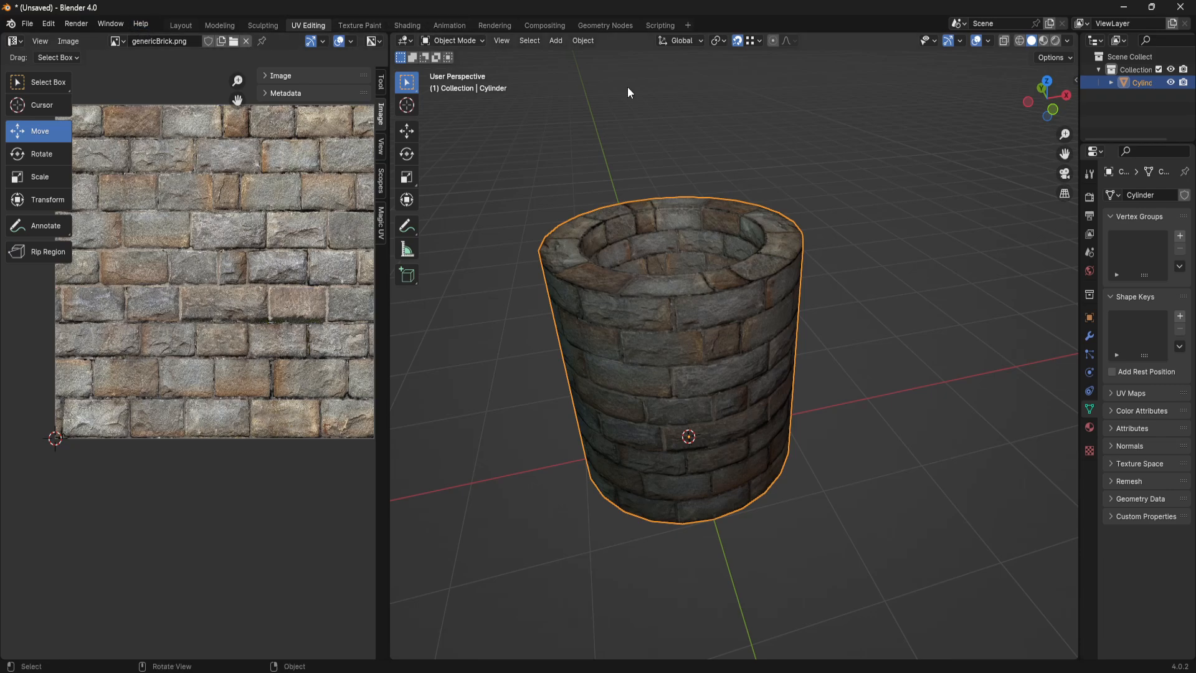
click(183, 25)
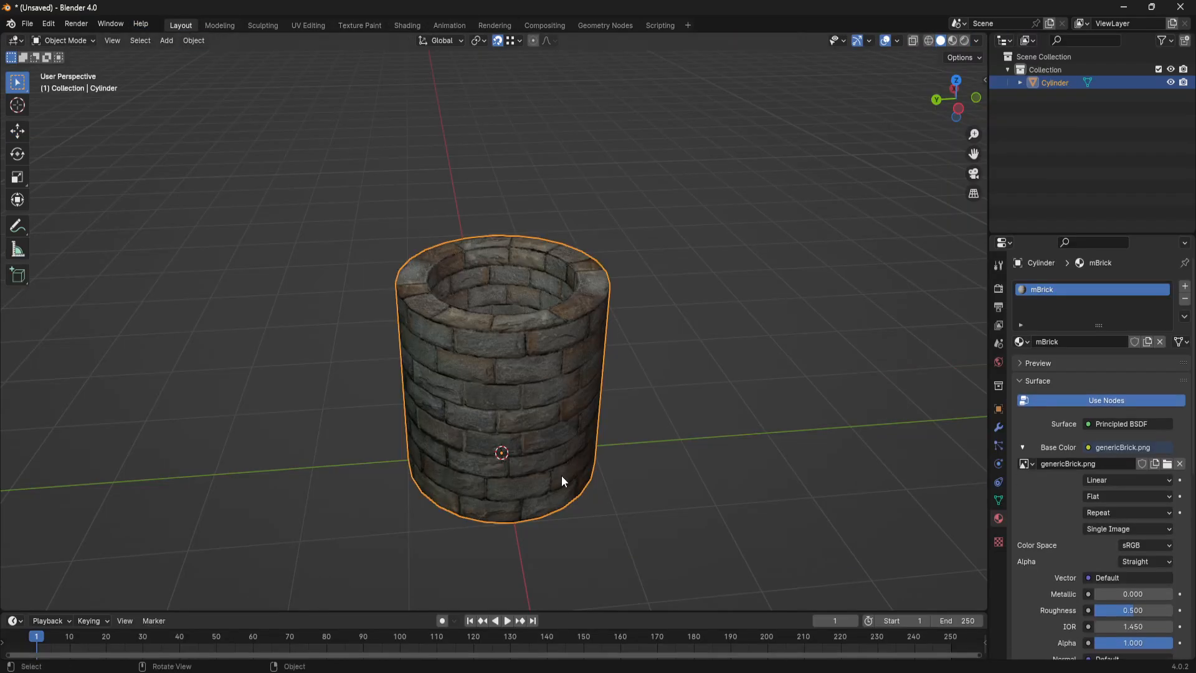
middle_drag(562, 476, 635, 441)
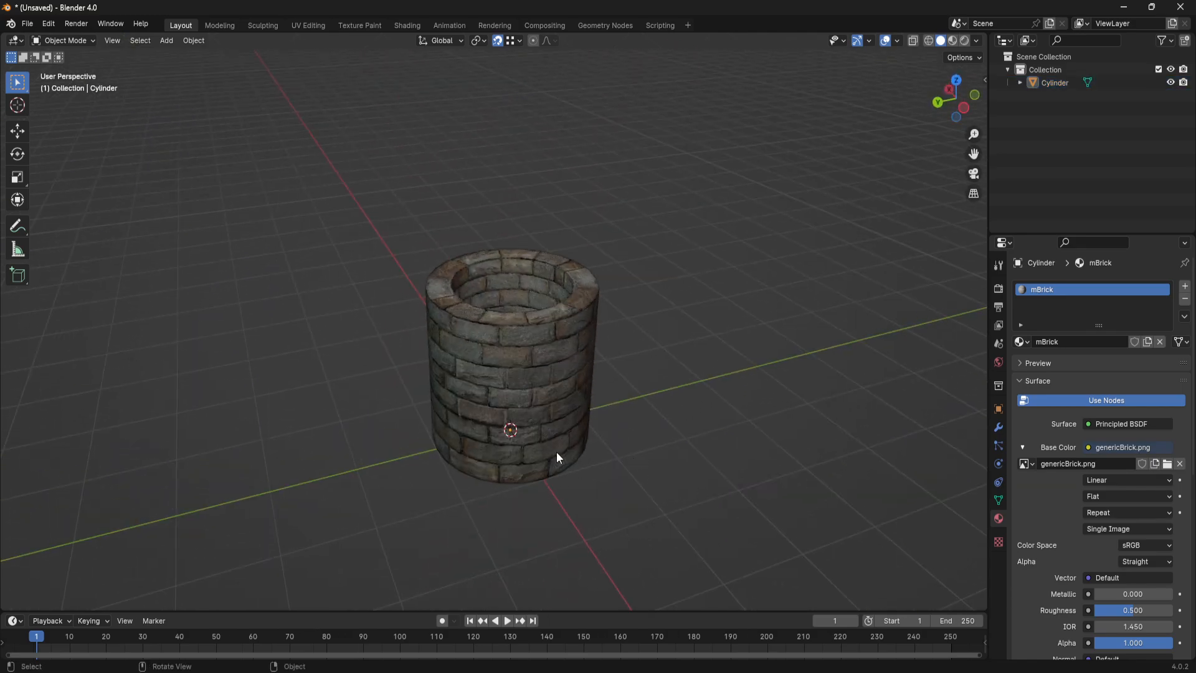
middle_drag(525, 470, 598, 354)
scroll(598, 353, up, 4)
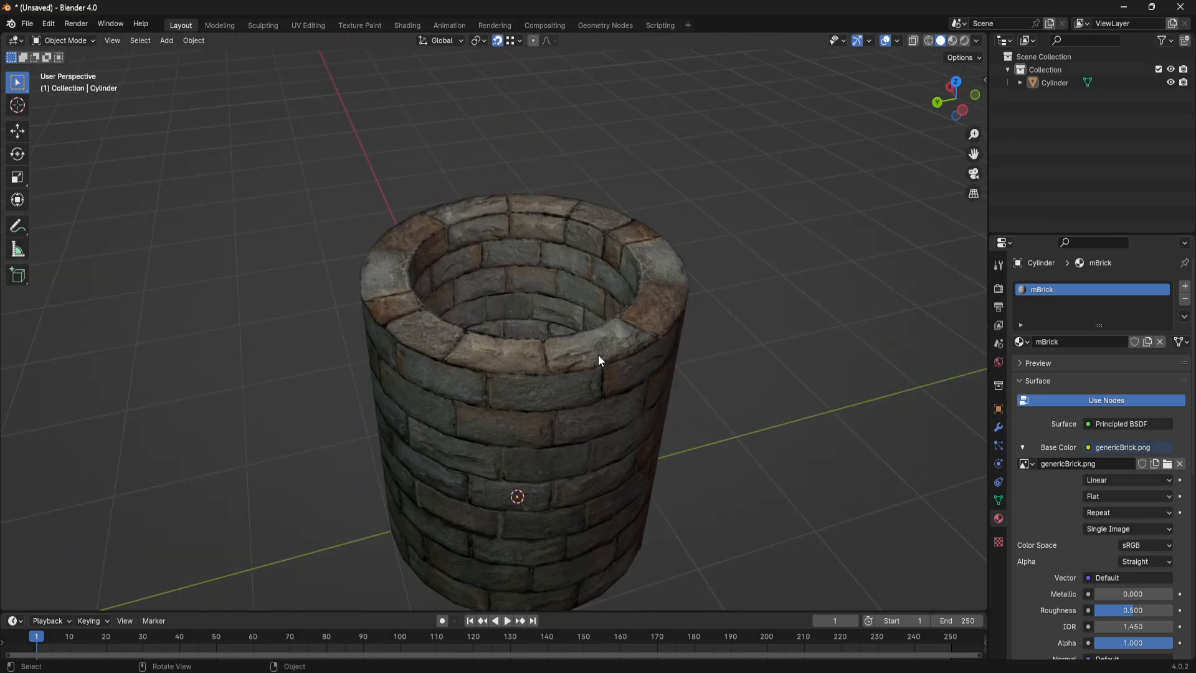
click(549, 377)
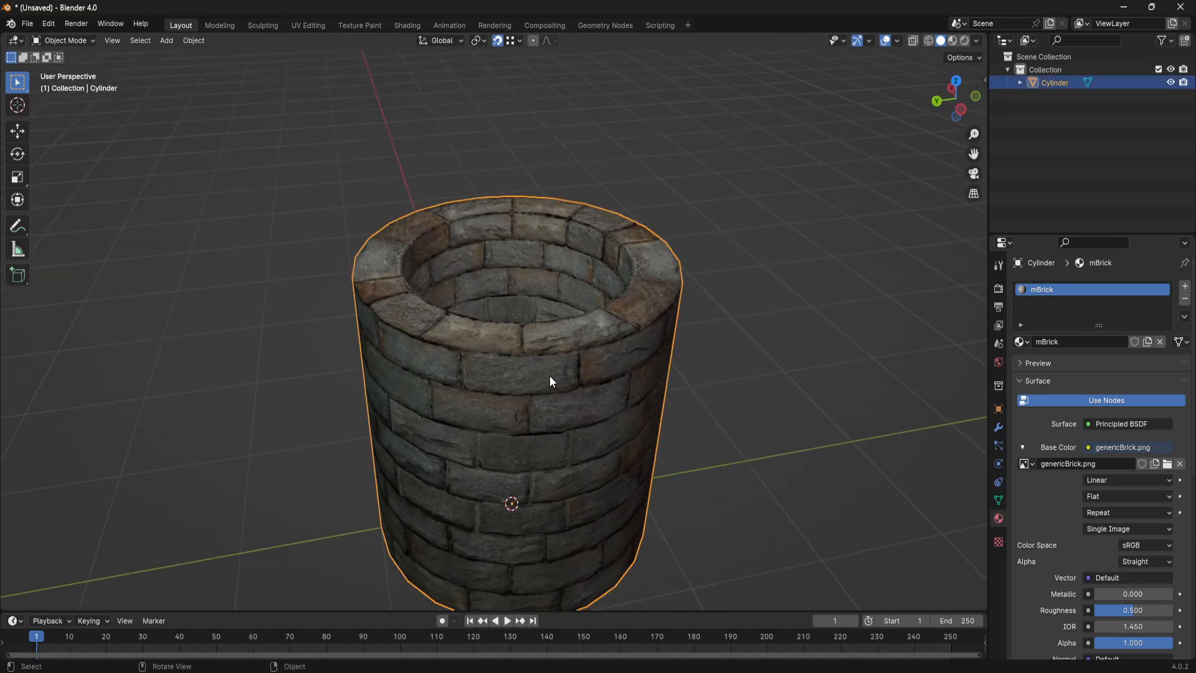
key(Tab)
key(Tab)
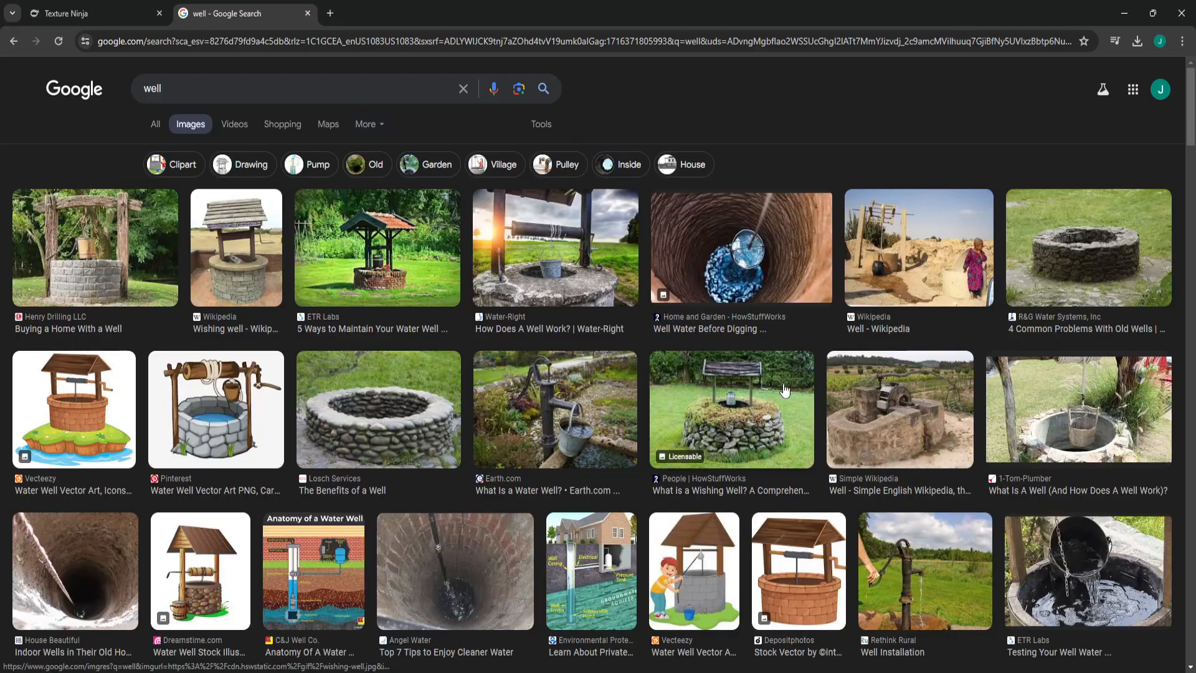
- Browse the Google image results for "well" in the browser as reference, and return to Blender
scroll(827, 378, down, 7)
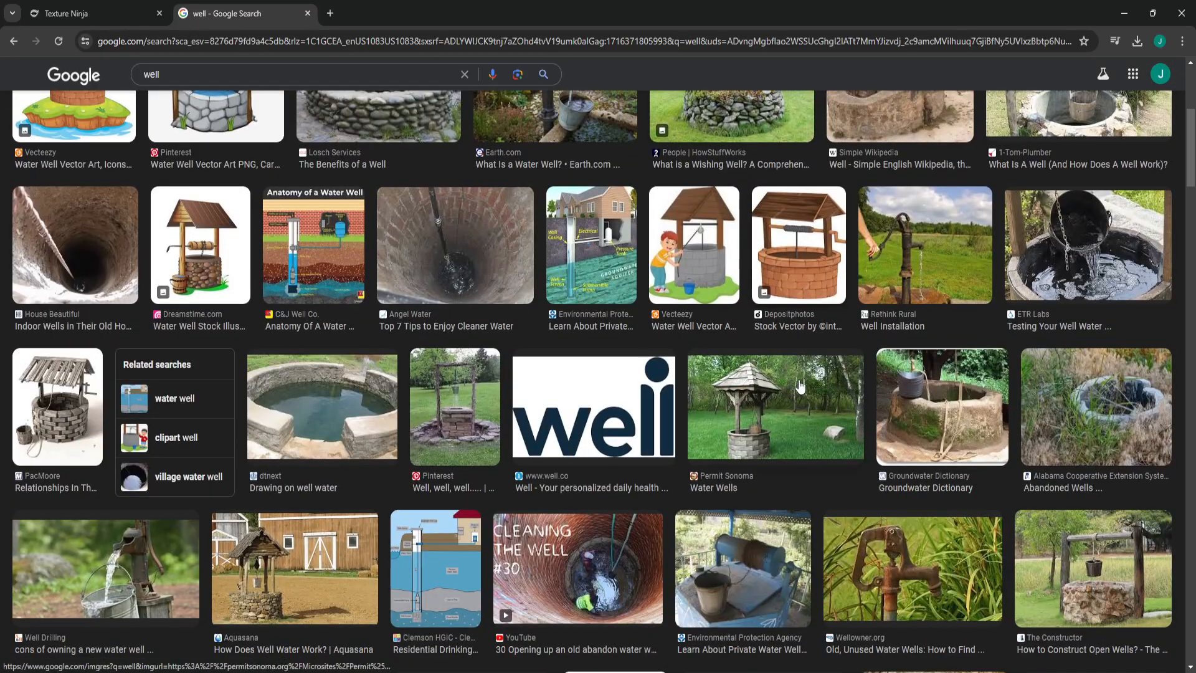
scroll(827, 378, down, 8)
scroll(858, 363, down, 5)
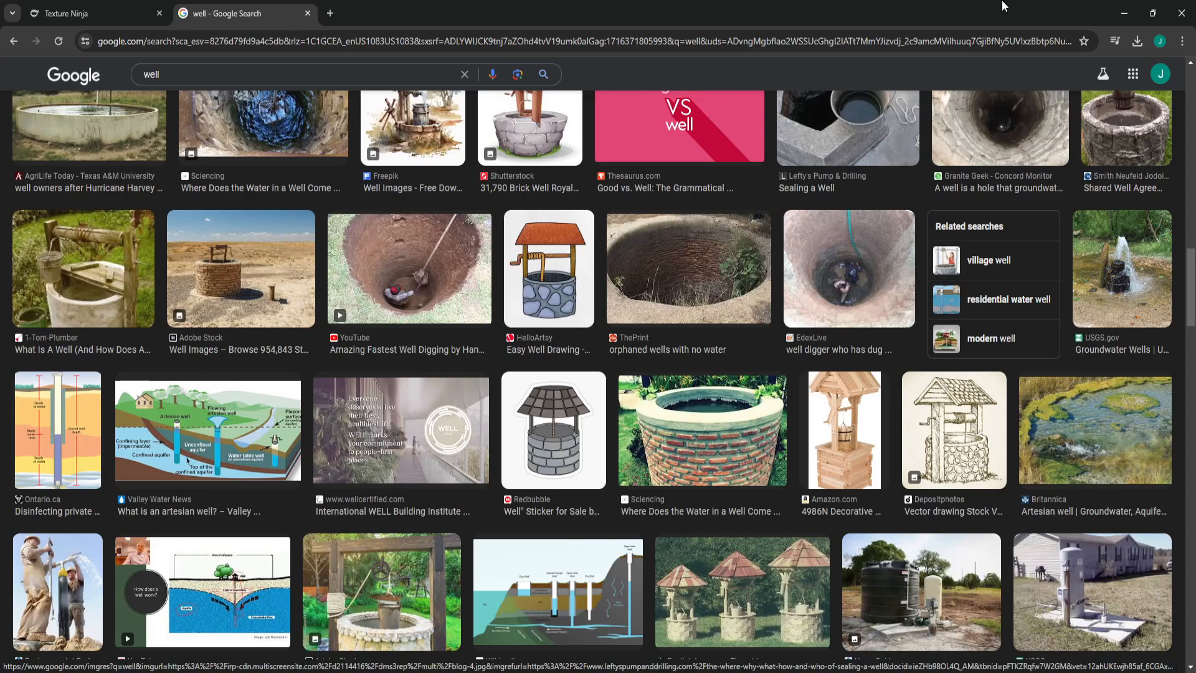
click(1124, 13)
- Add a cube mesh and move it about 2.46 m along the Y axis, clear of the well
scroll(564, 374, down, 4)
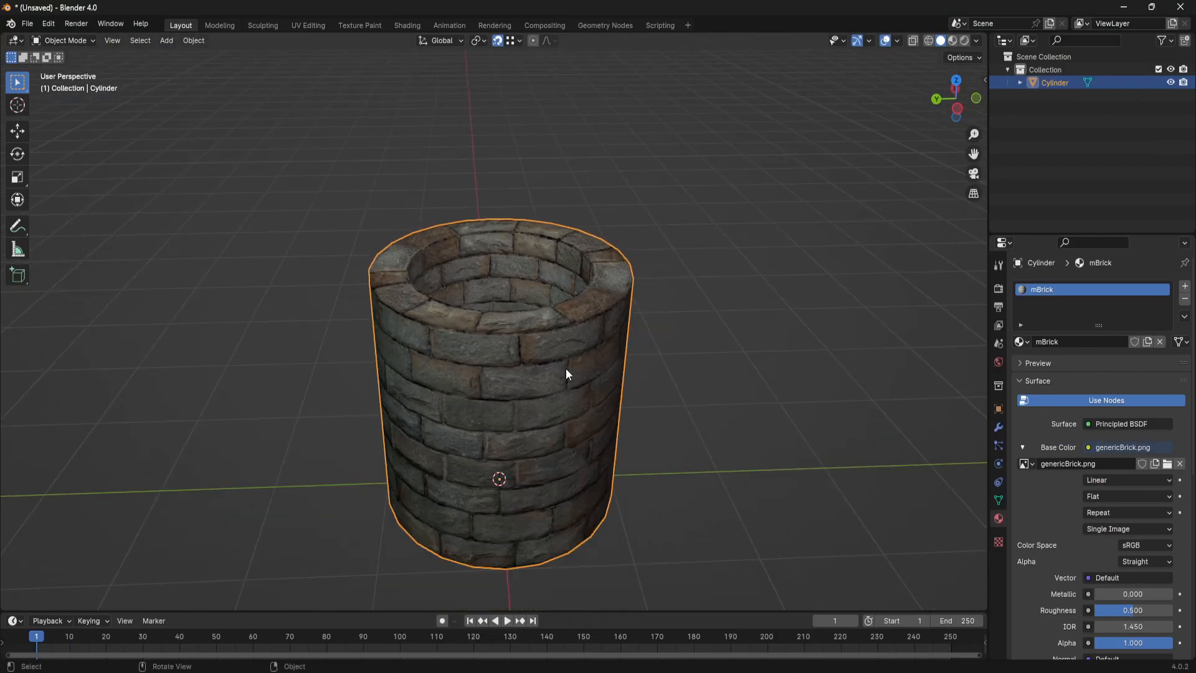
click(166, 41)
mouse_move(197, 54)
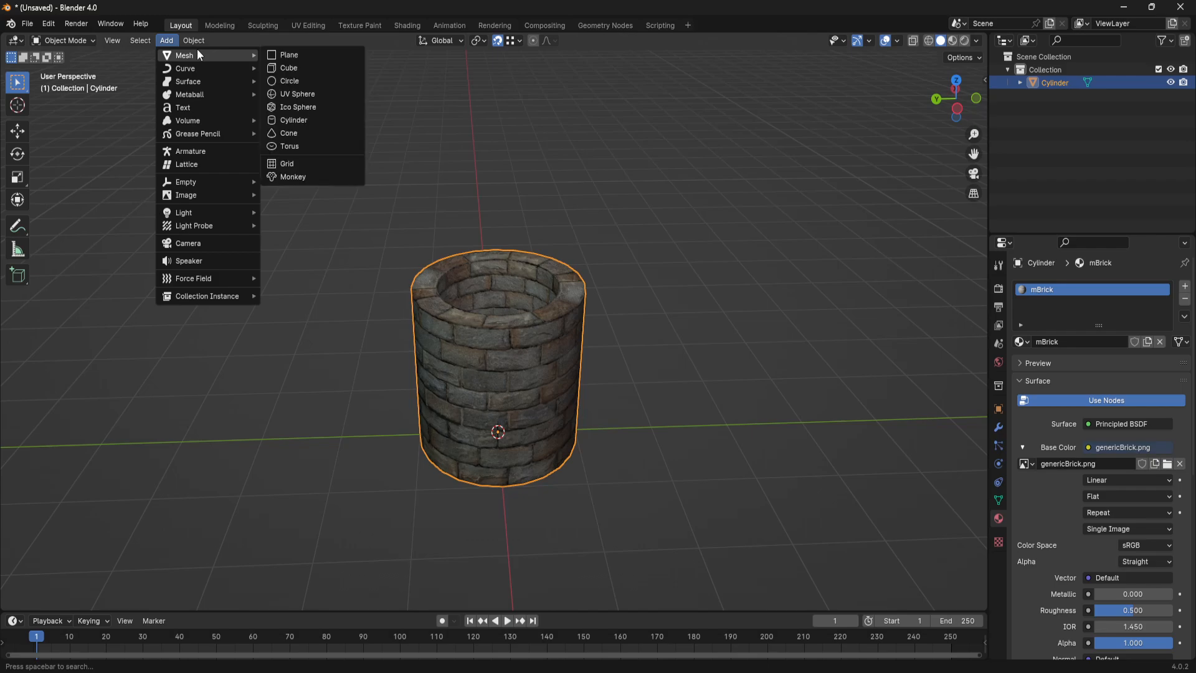
click(289, 69)
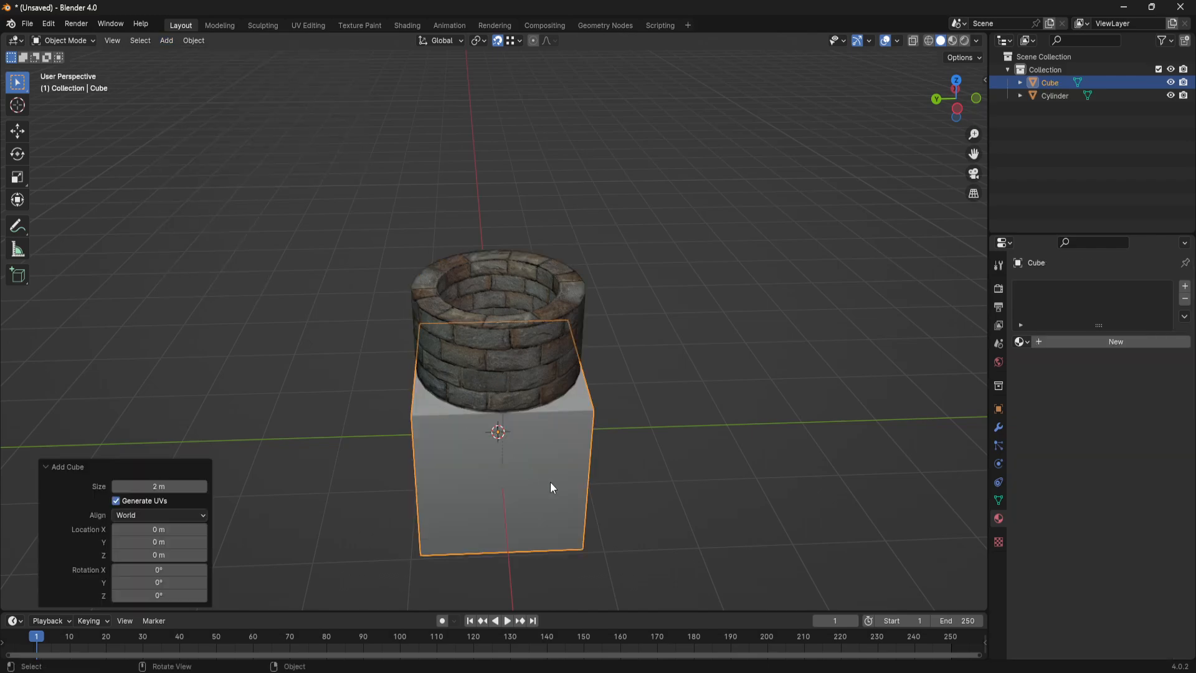
middle_drag(561, 490, 566, 452)
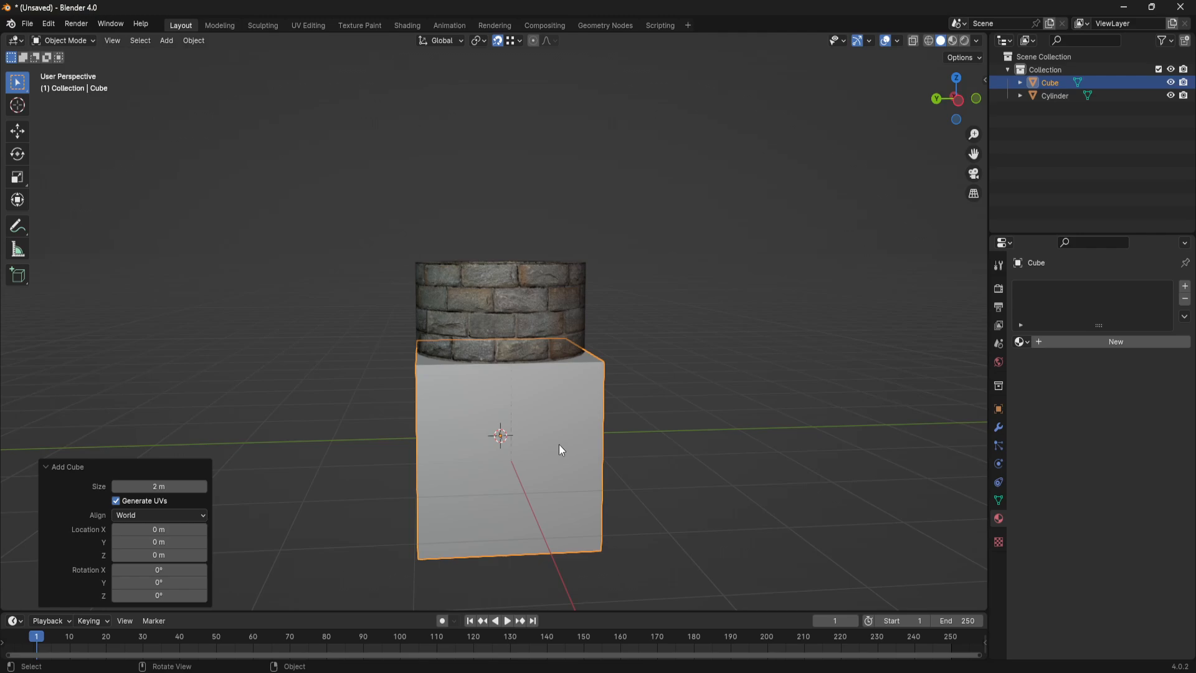
key(g)
key(y)
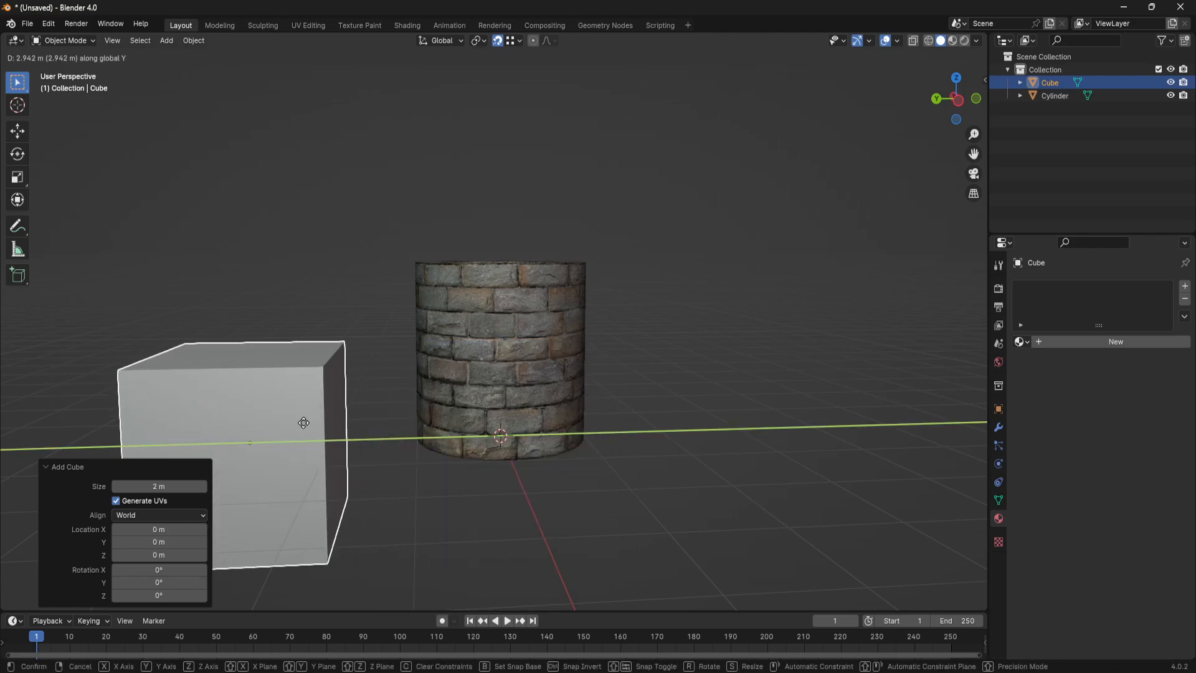
click(353, 424)
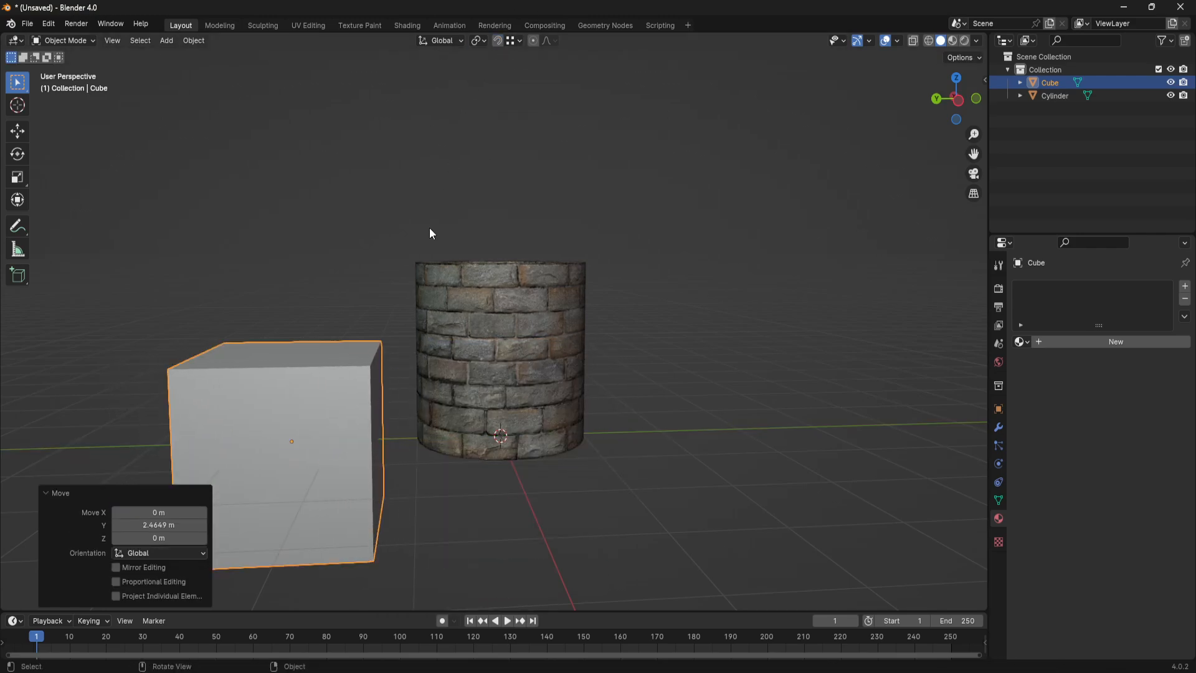
- Scale the cube uniformly by 0.2 and move it about -1.24 m along Y to sit against the well's side
middle_drag(431, 234, 409, 418)
key(s)
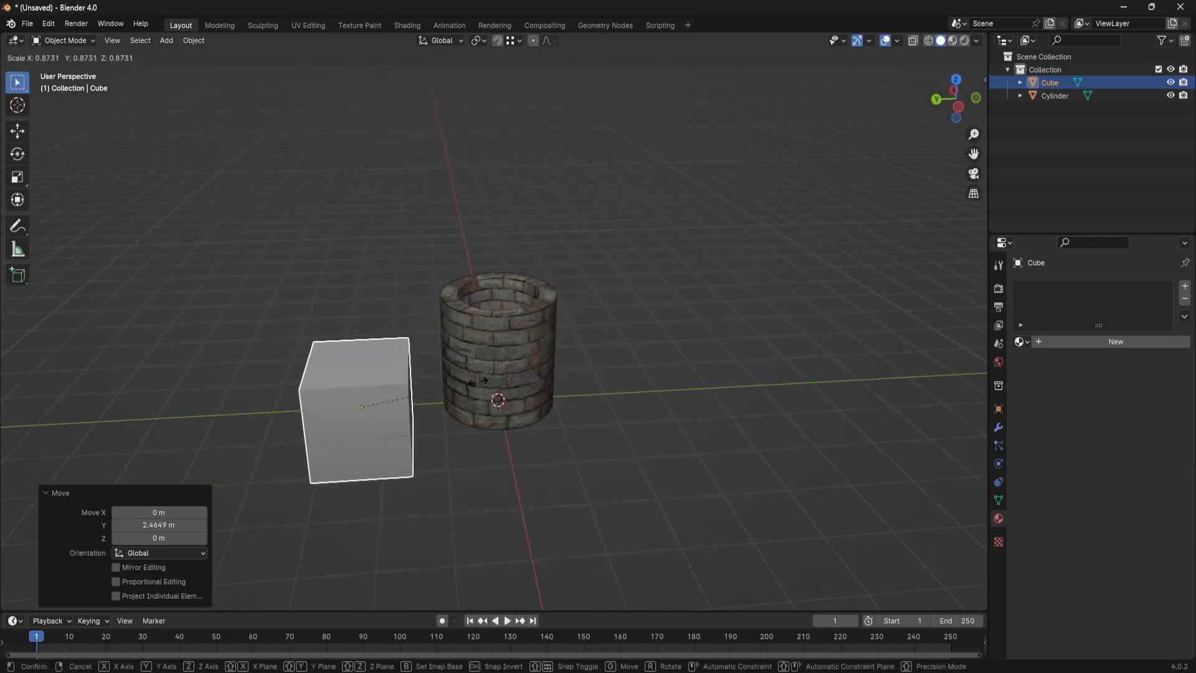
click(390, 401)
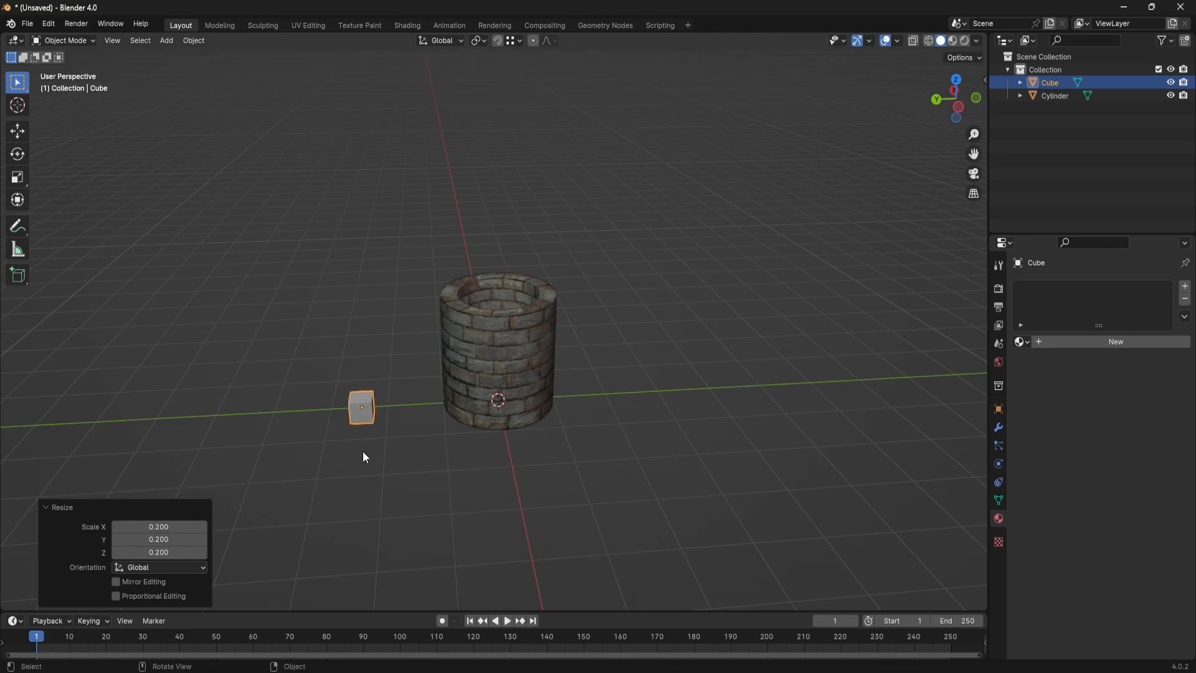
key(g)
key(y)
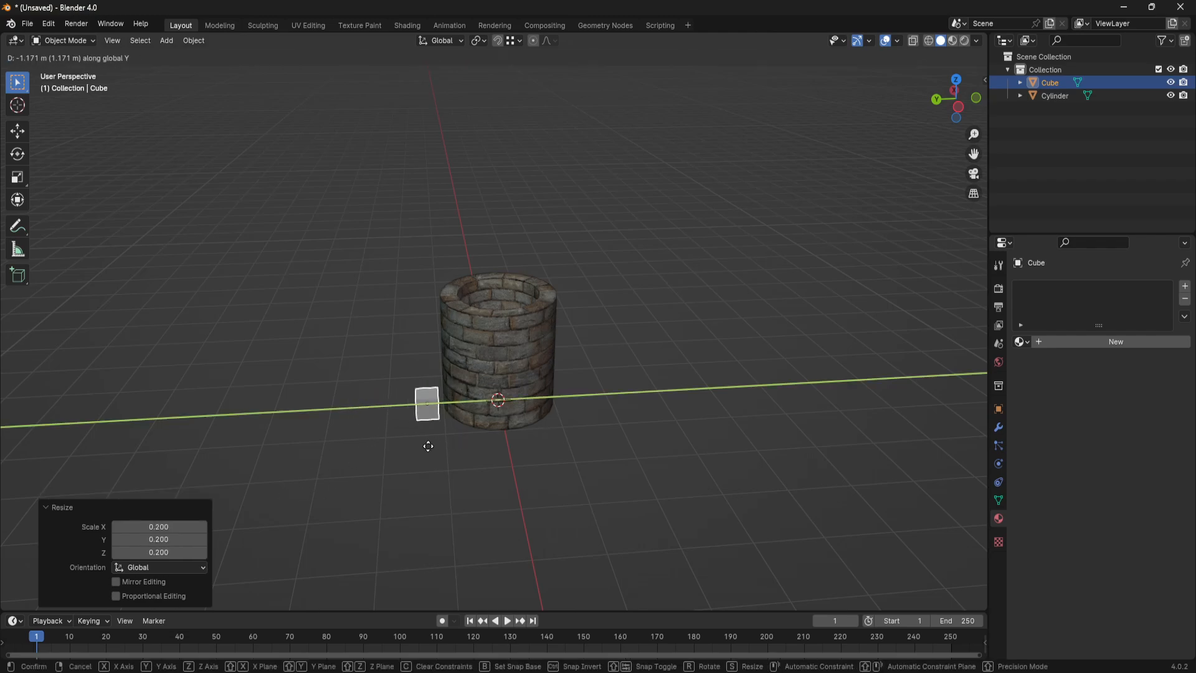
click(430, 443)
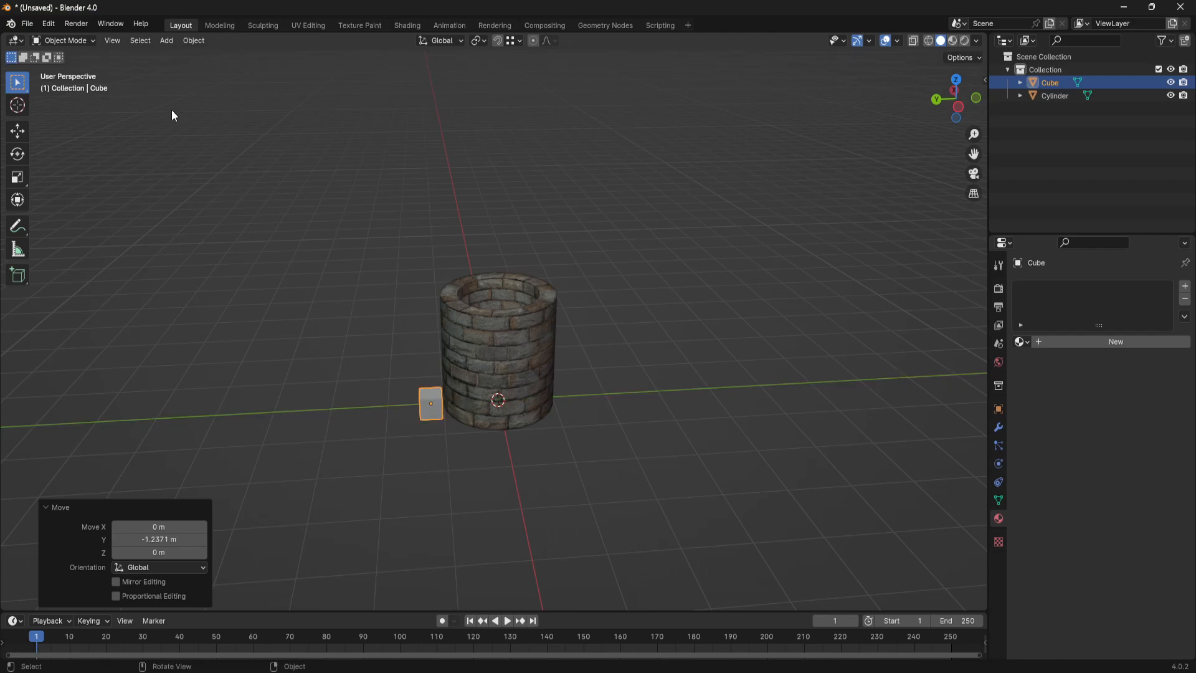
- Enter Edit Mode on the cube with face selection and delete its bottom face
click(17, 130)
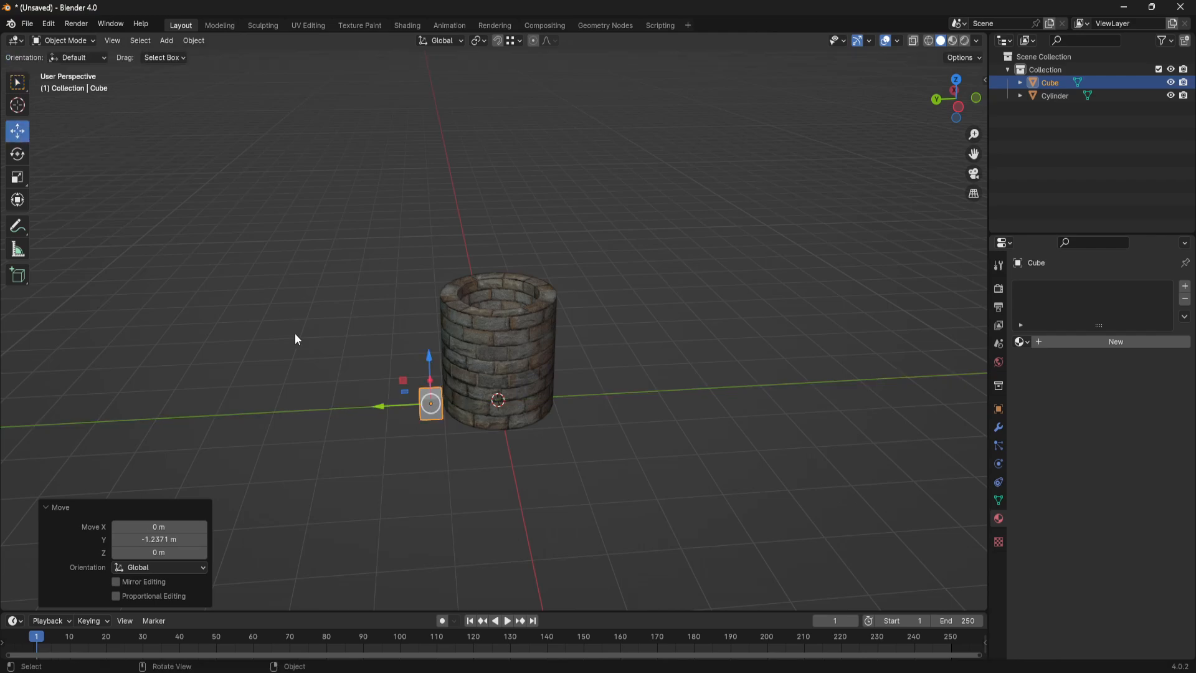
middle_drag(296, 339, 485, 363)
key(Tab)
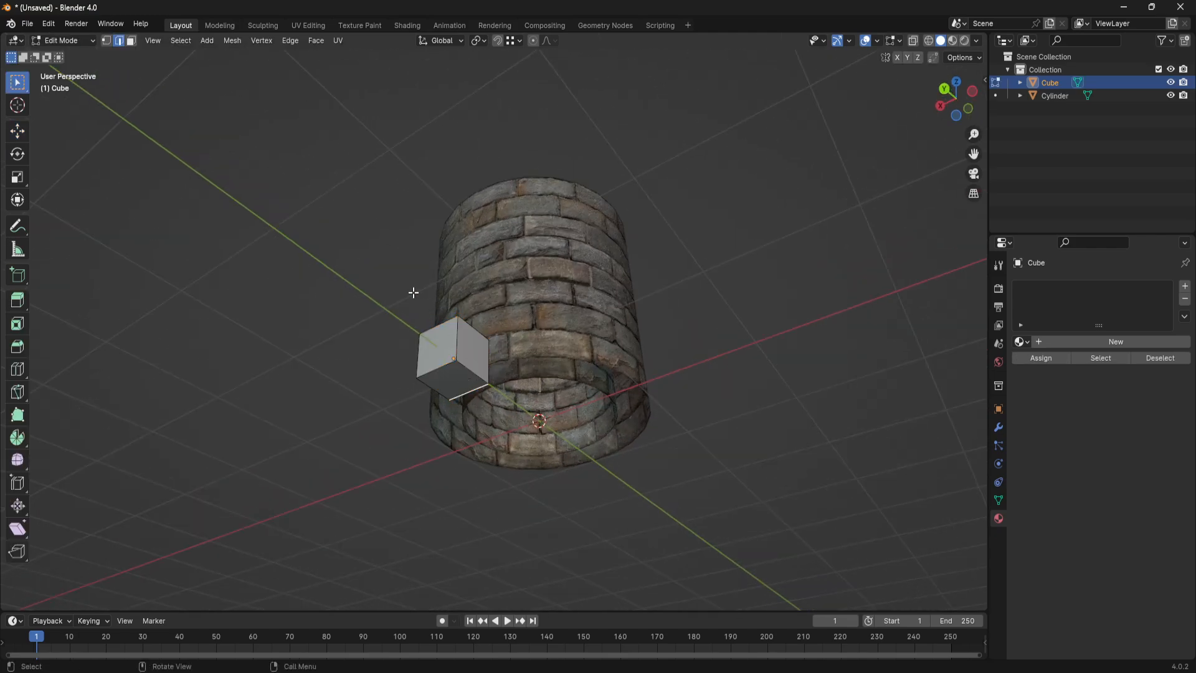
key(3)
click(453, 372)
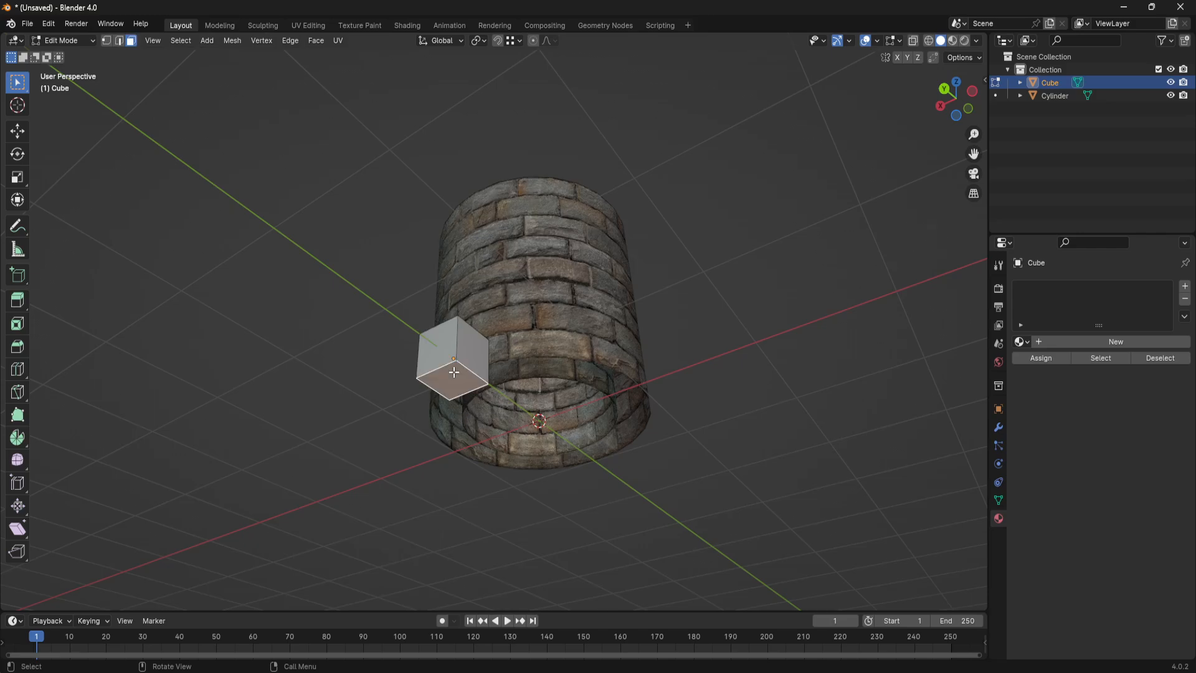
key(x)
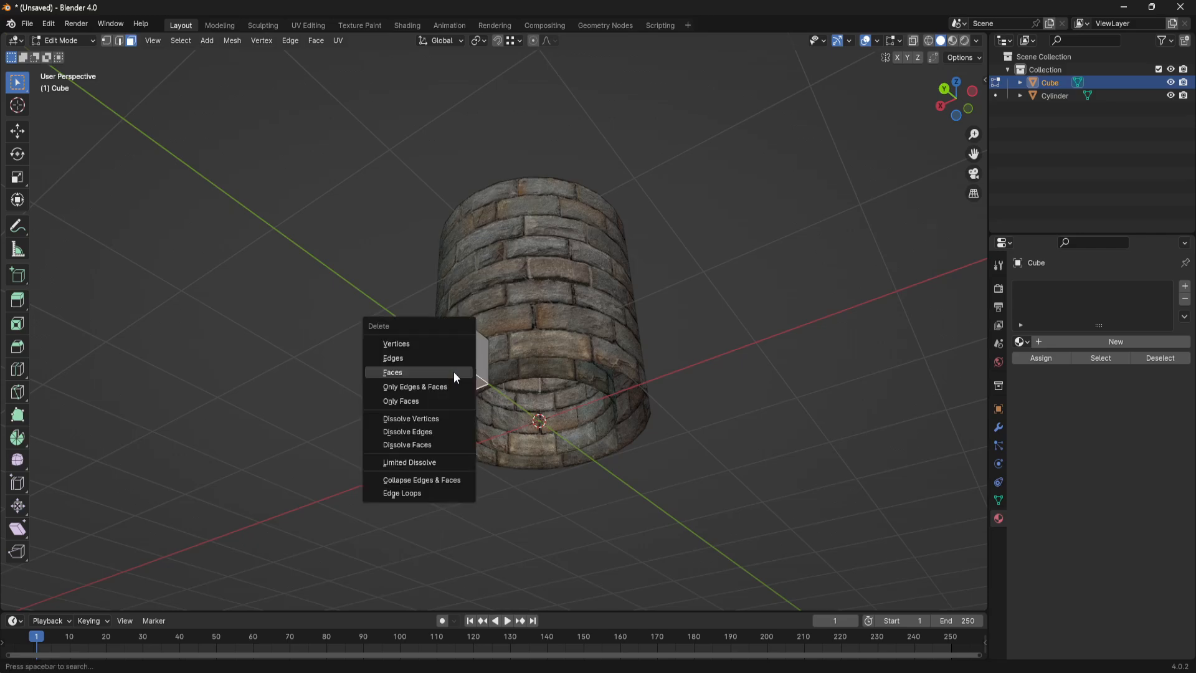
click(454, 373)
- Select the whole cube mesh in a side view and raise it about 0.19 m along Z so its base sits at ground level
middle_drag(684, 311, 553, 454)
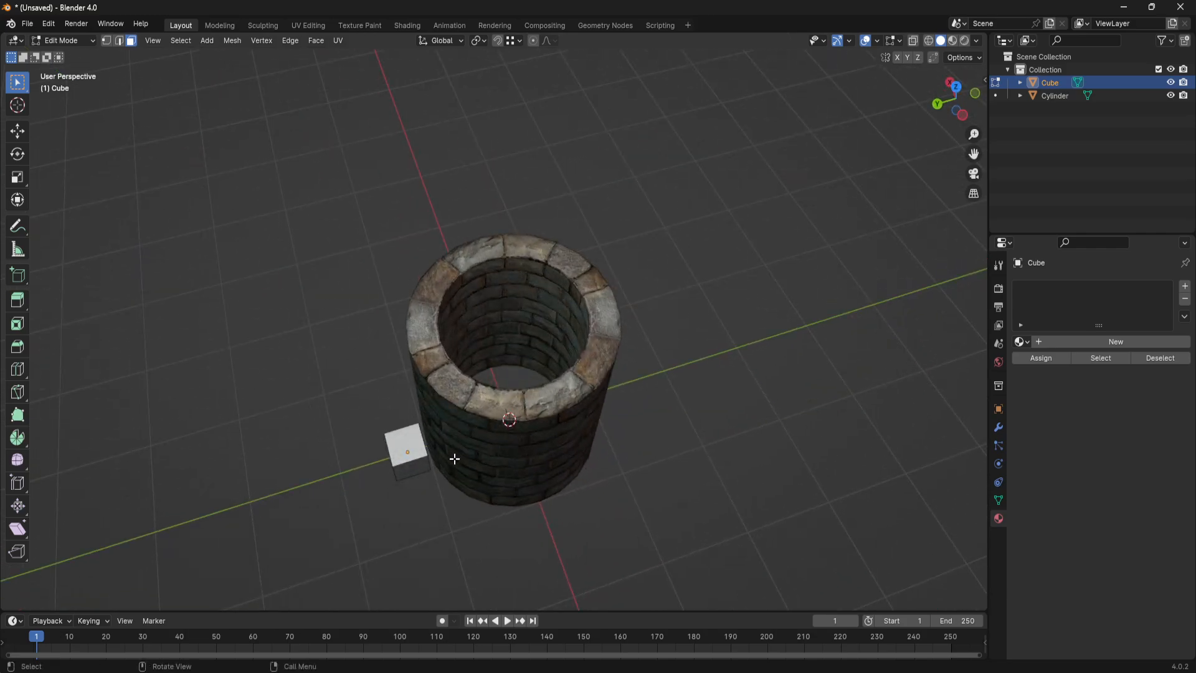
middle_drag(471, 477, 989, 112)
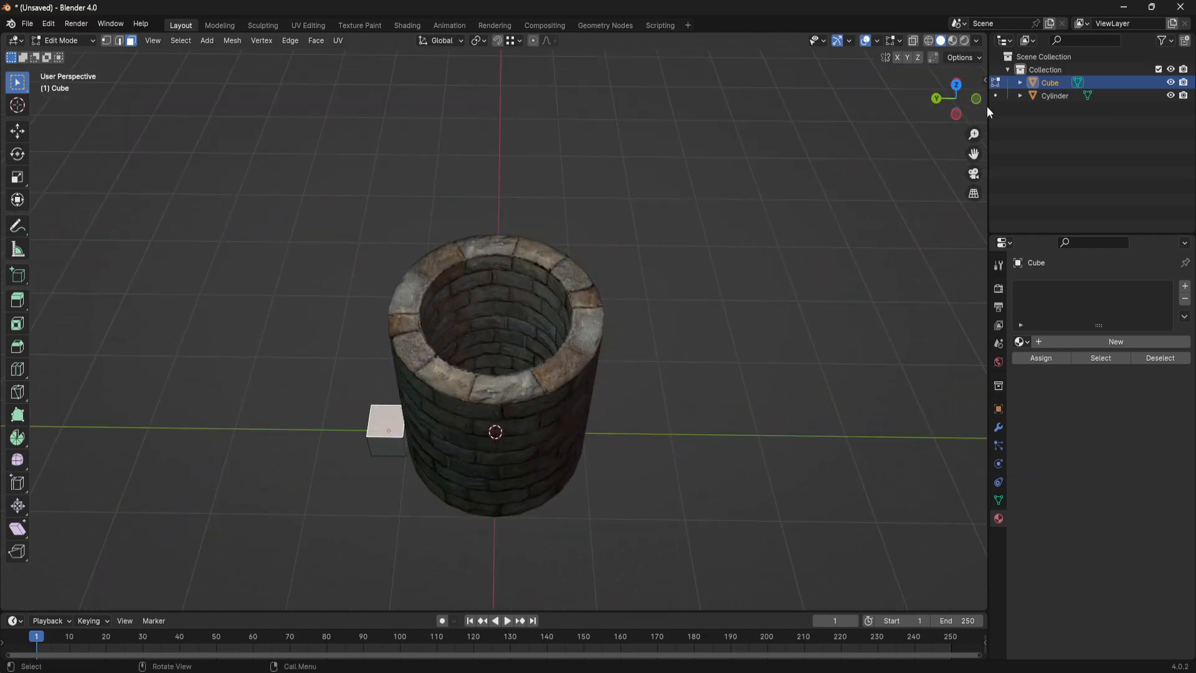
drag(964, 104, 997, 36)
click(962, 103)
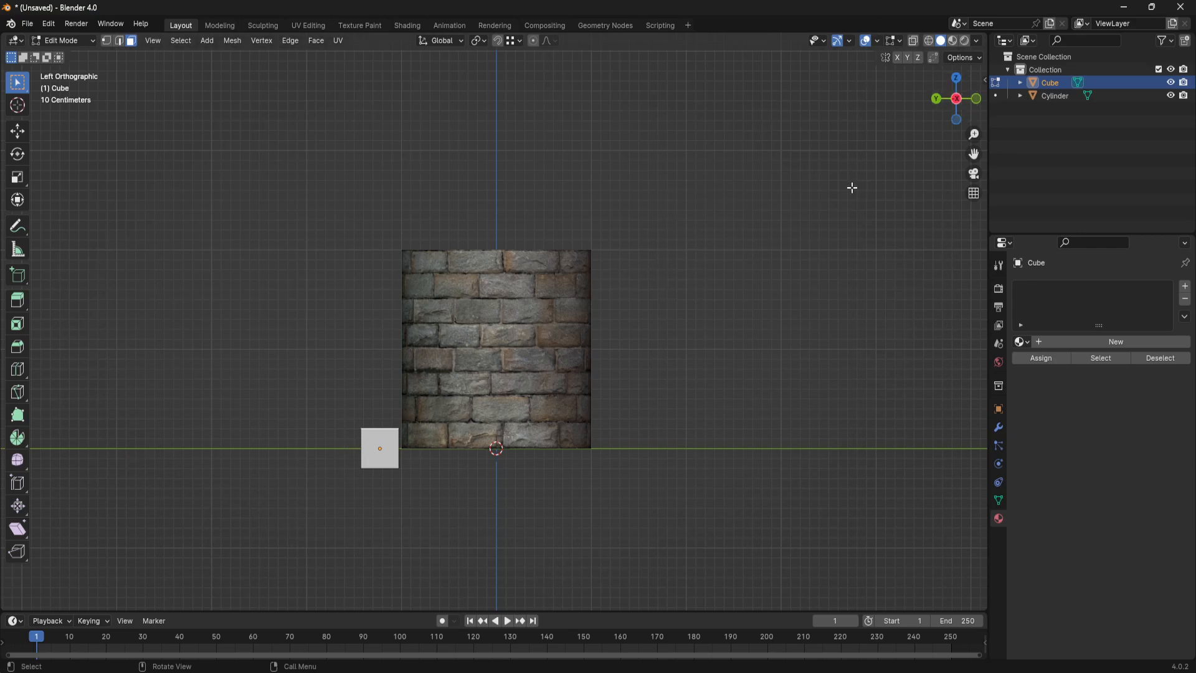
middle_drag(852, 187, 835, 265)
alt+middle_drag(729, 309, 667, 317)
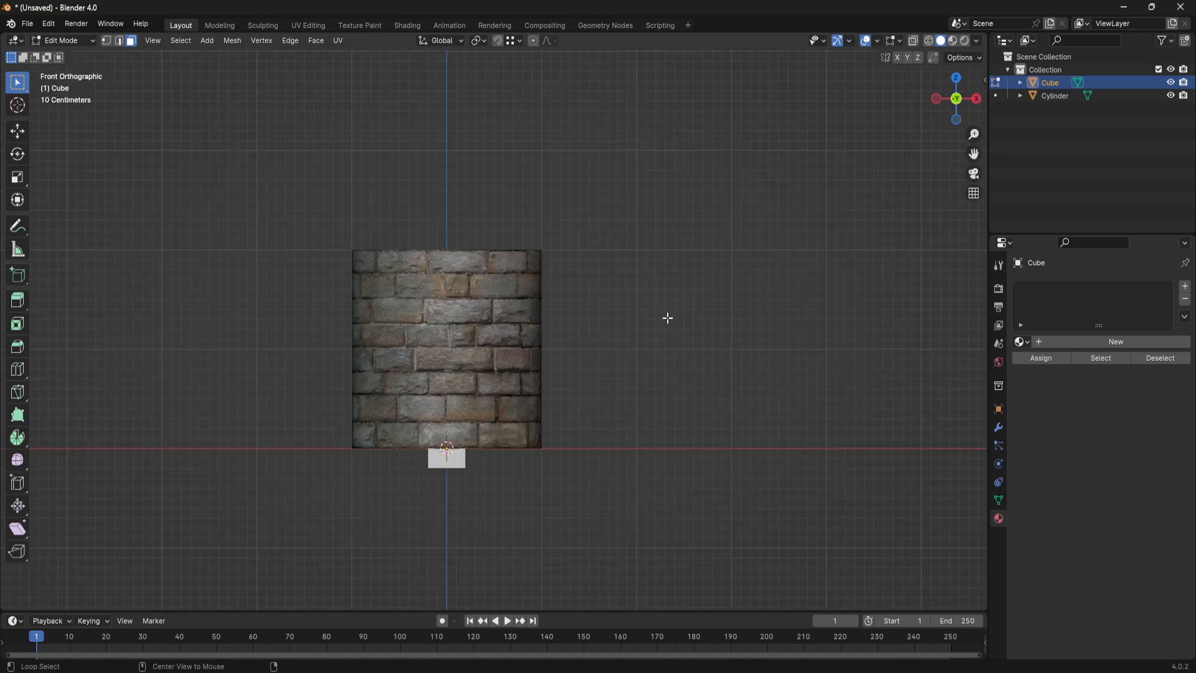
middle_drag(425, 317, 533, 388)
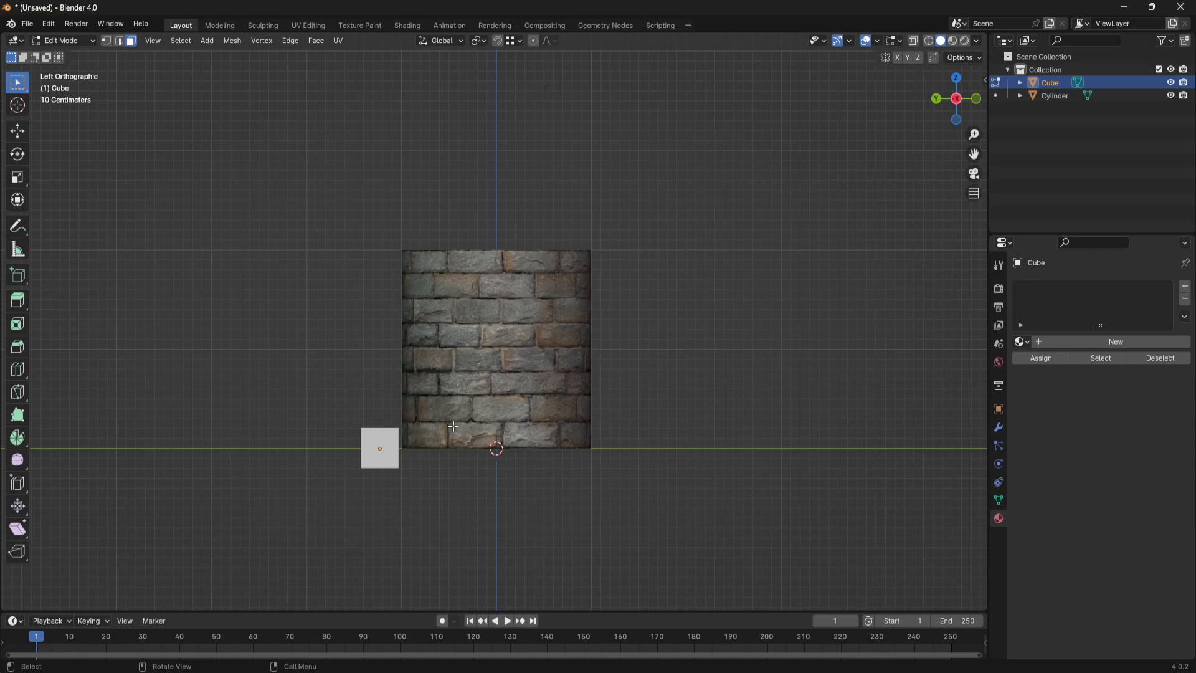
key(l)
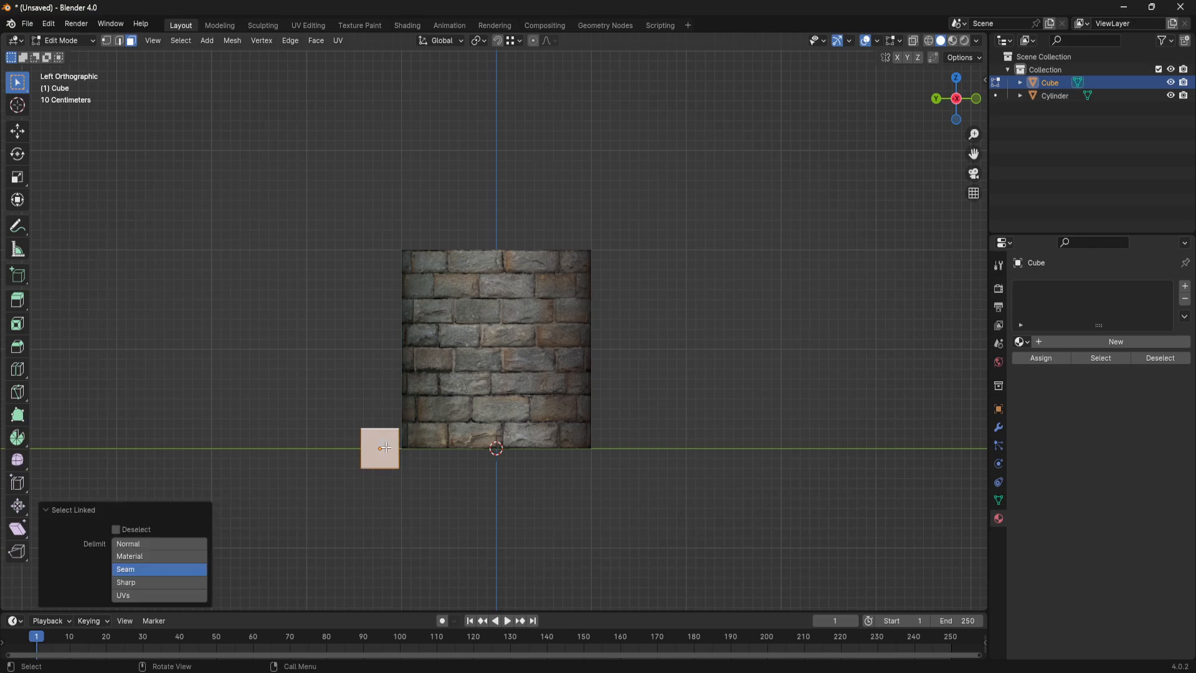
key(g)
key(y)
key(z)
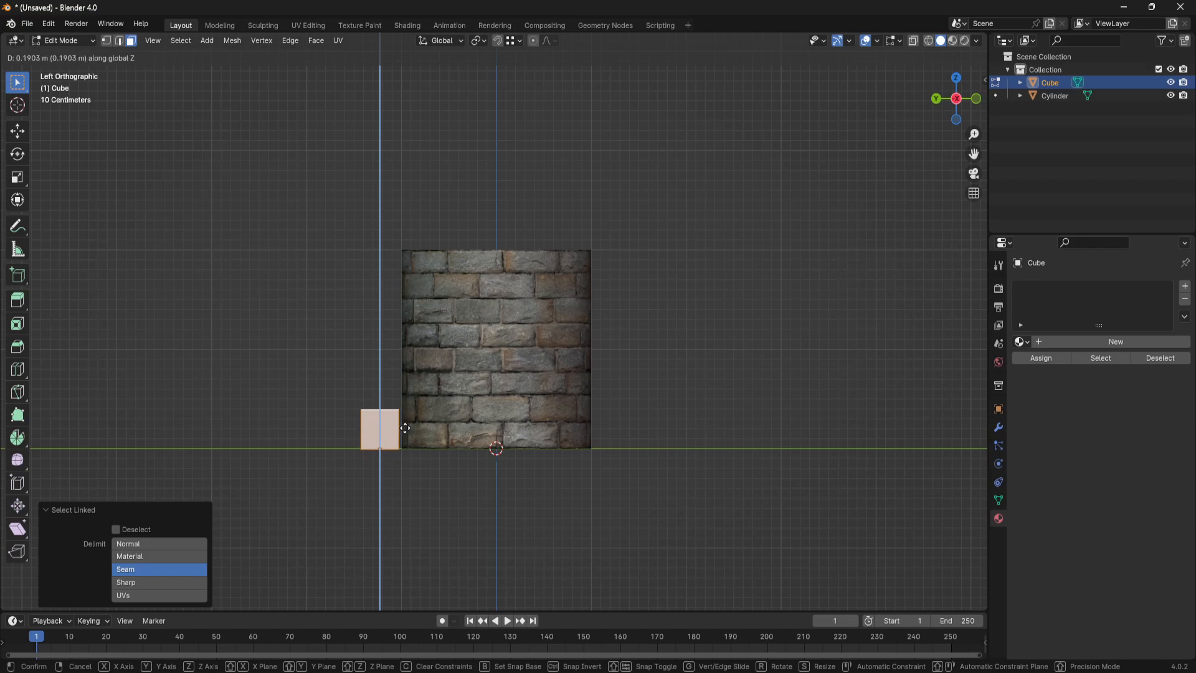
click(405, 426)
- Return to Object Mode and scale the cube uniformly to about 0.757
middle_drag(557, 340, 496, 384)
key(Tab)
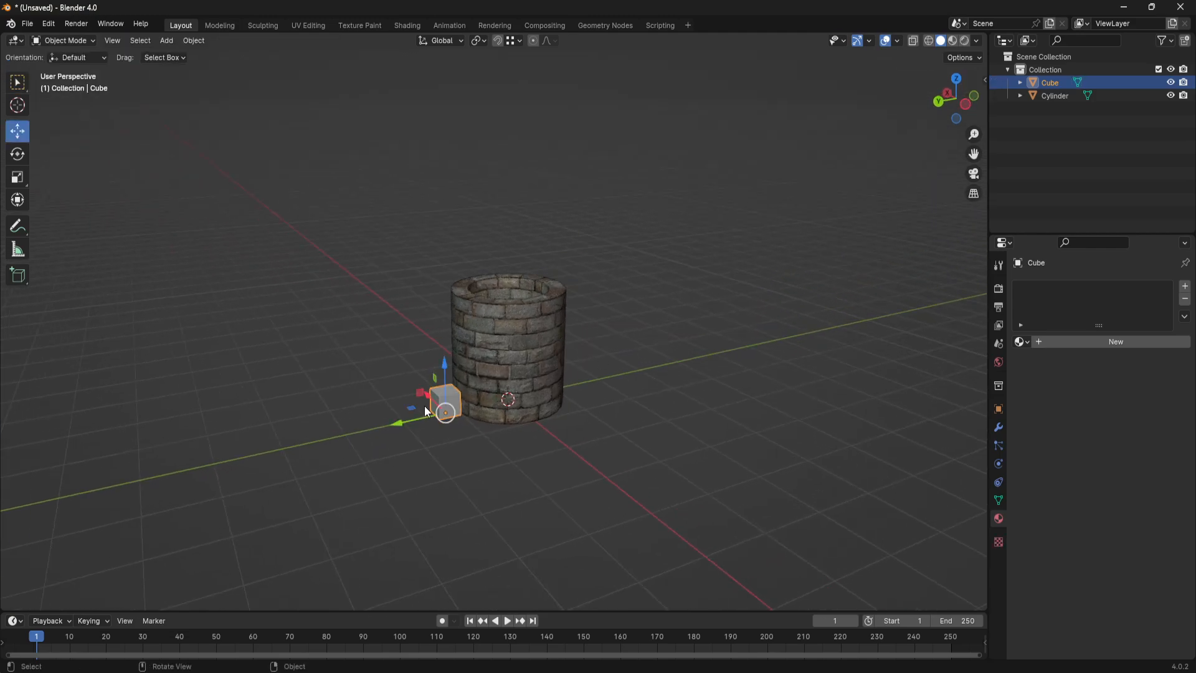
key(s)
click(482, 411)
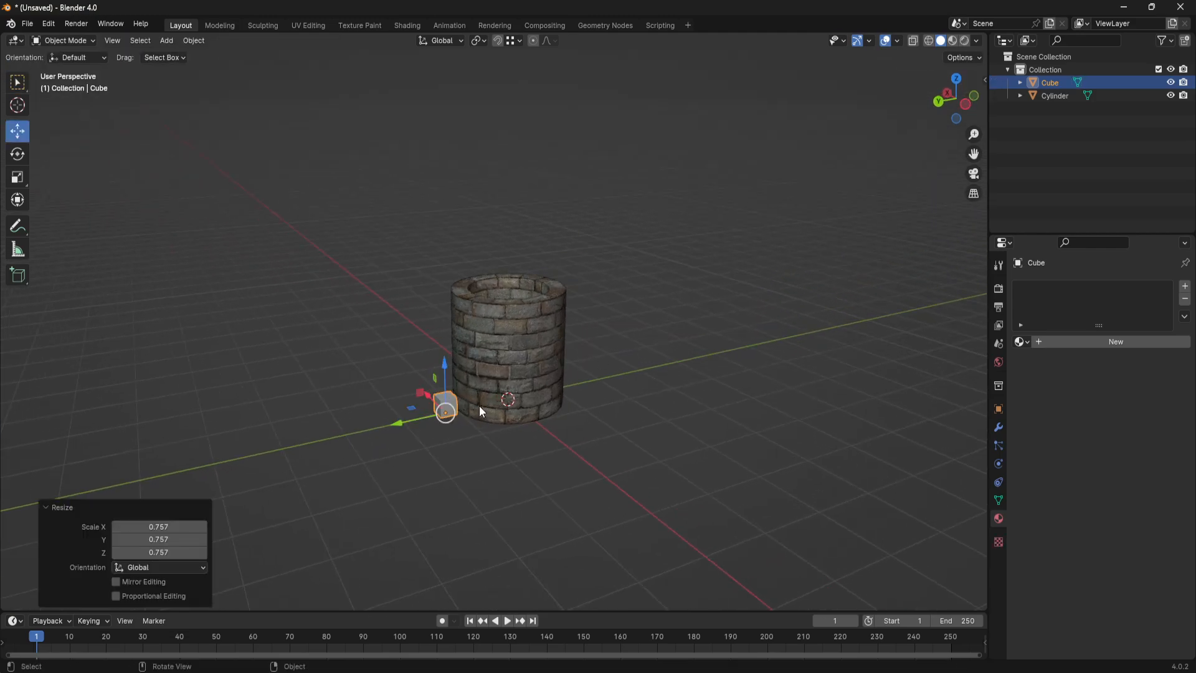
- Raise the cube's top face along Z to form a tall post rising far above the well's rim, and leave Edit Mode
middle_drag(484, 410, 457, 346)
scroll(439, 345, up, 3)
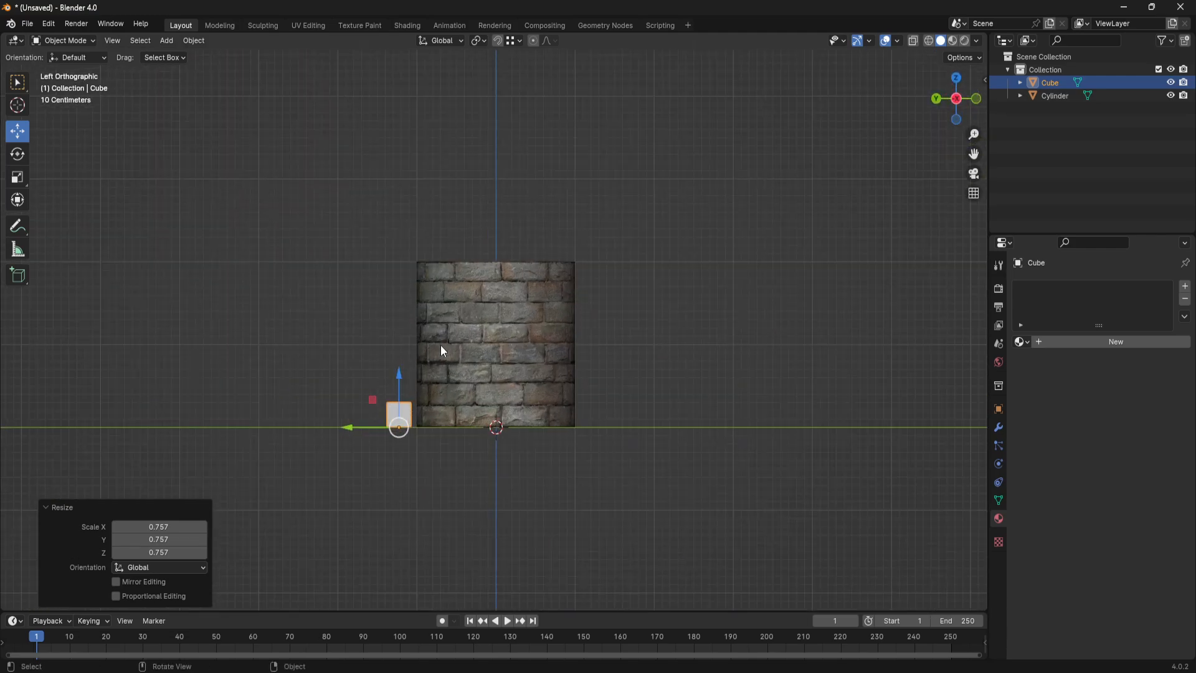
mouse_move(334, 447)
mouse_down()
mouse_move(349, 448)
mouse_move(336, 450)
mouse_up()
key(Tab)
middle_drag(361, 433, 433, 422)
key(g)
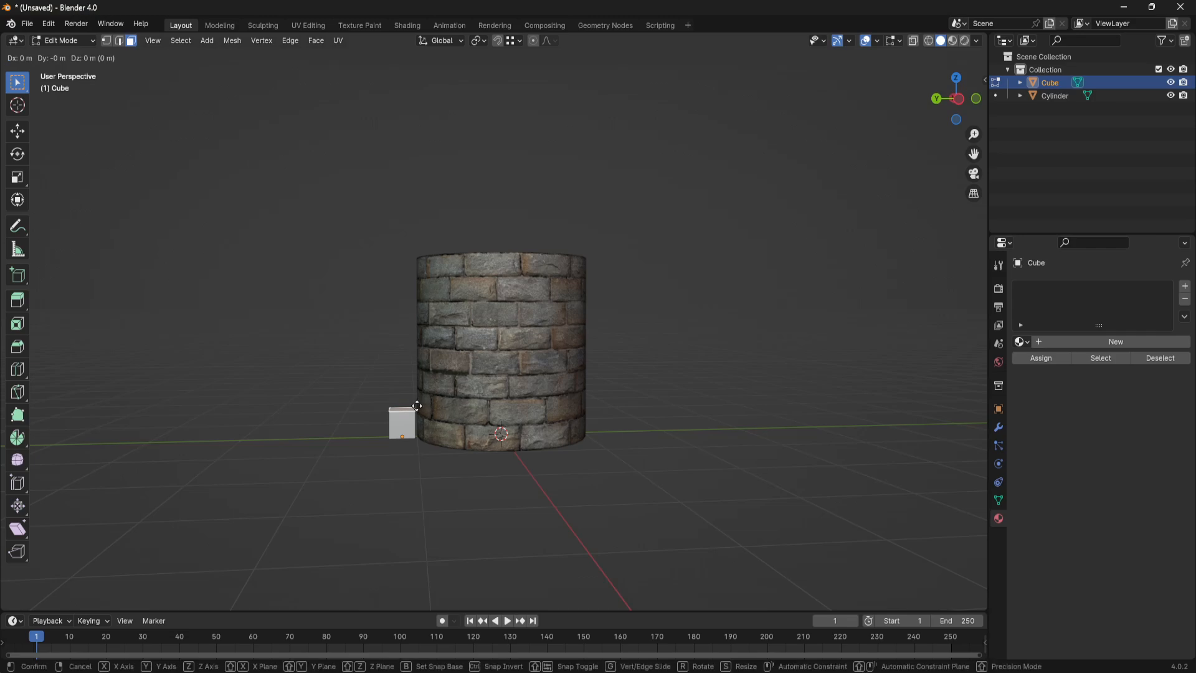
key(z)
click(430, 84)
scroll(652, 329, down, 2)
middle_drag(652, 330, 662, 302)
key(Tab)
scroll(679, 328, up, 3)
click(661, 303)
scroll(648, 324, down, 3)
middle_drag(589, 390, 658, 393)
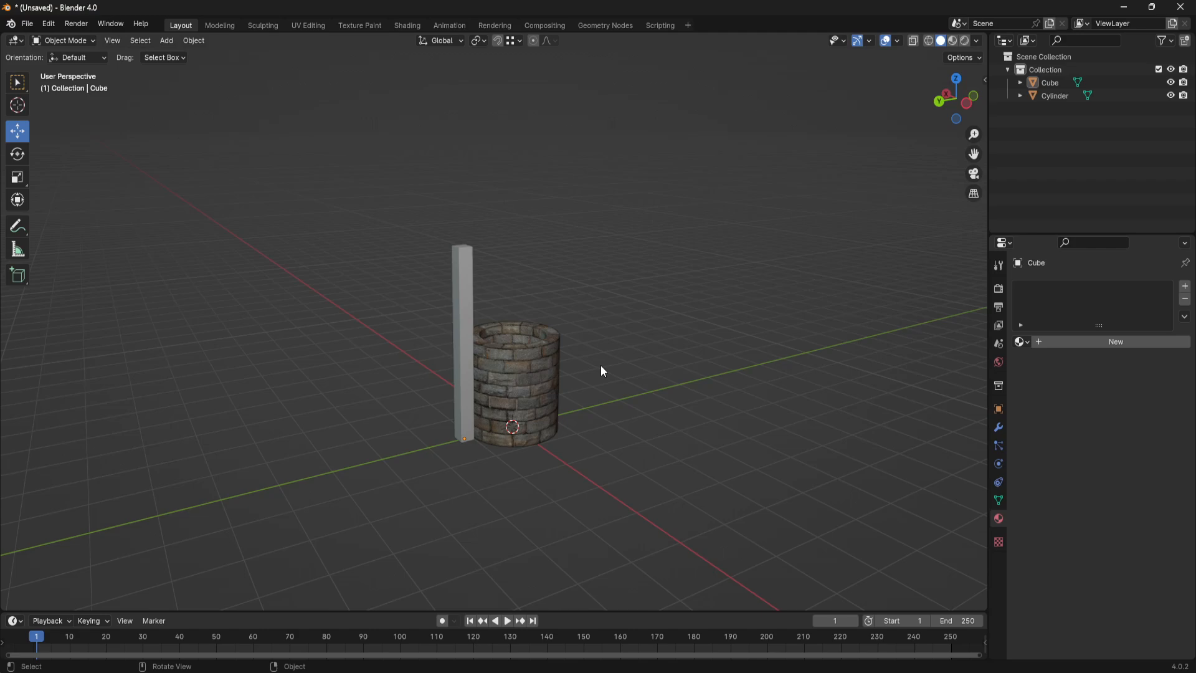
- Select the post and give it a new material named mWood
scroll(602, 367, up, 3)
click(426, 234)
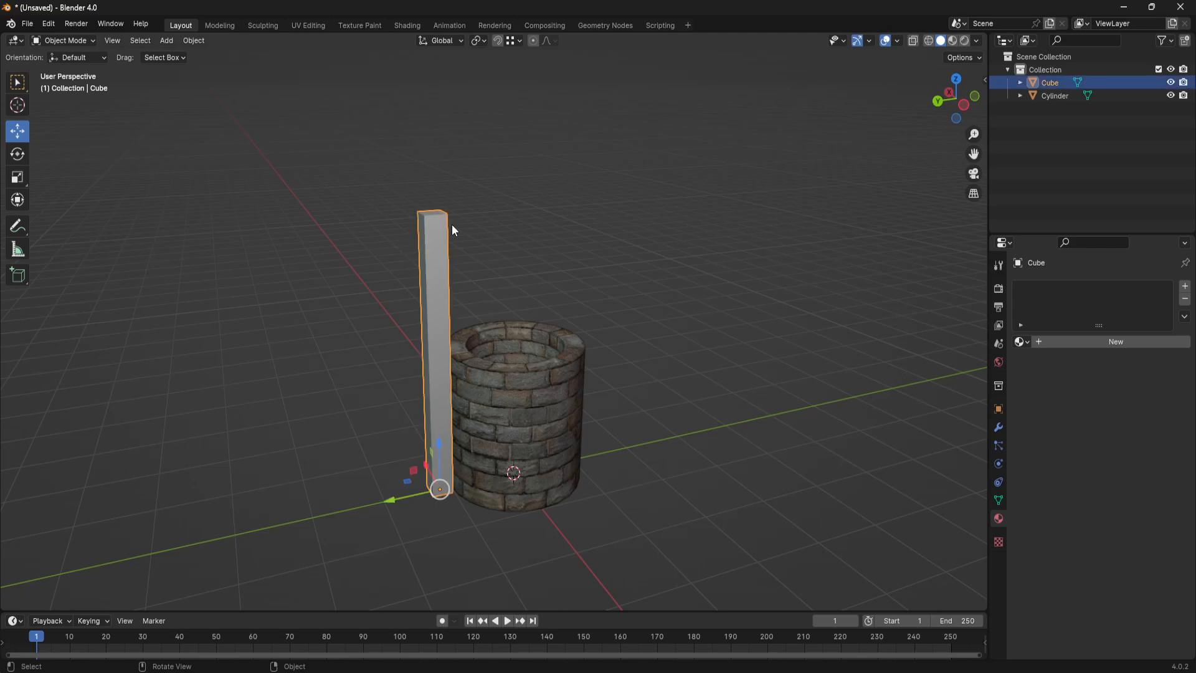
middle_drag(470, 351, 495, 401)
scroll(492, 299, up, 3)
scroll(489, 302, down, 2)
scroll(530, 359, up, 3)
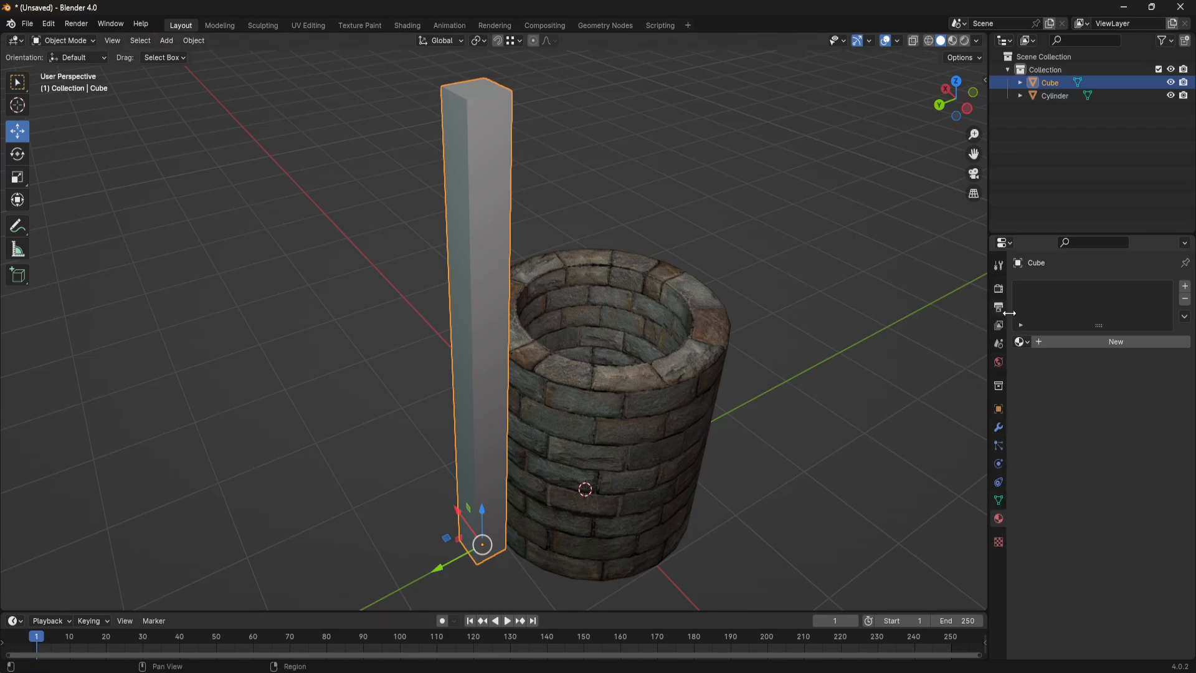
click(1055, 343)
double_click(1054, 342)
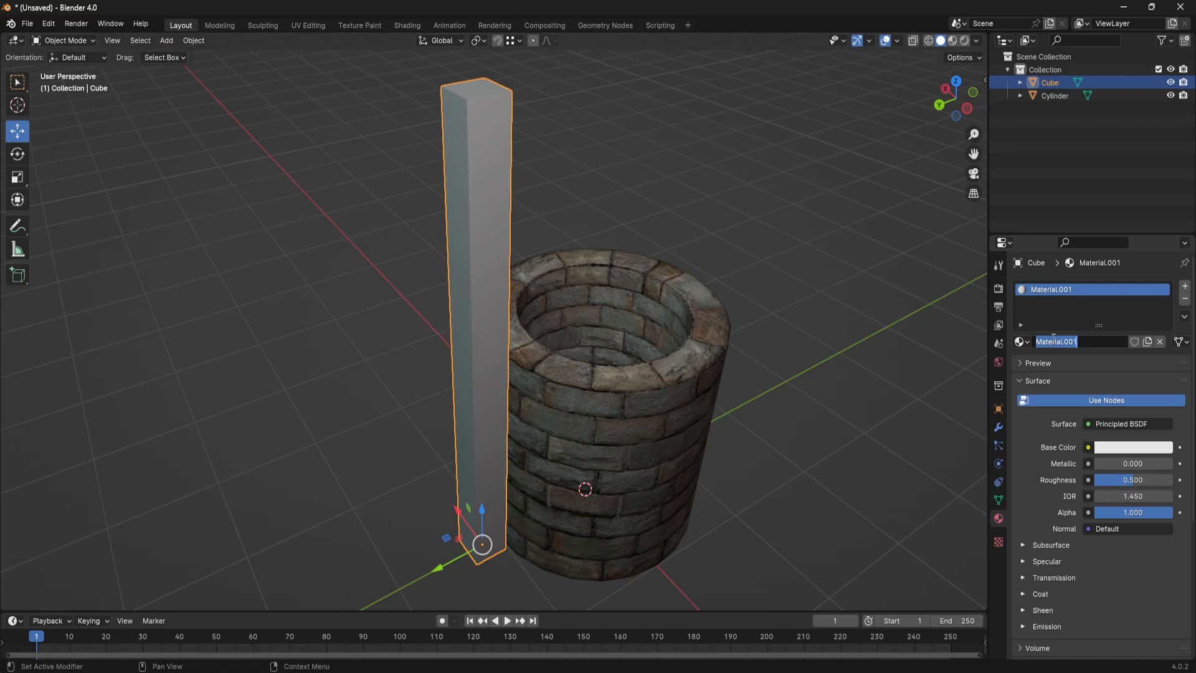
text(mWall)
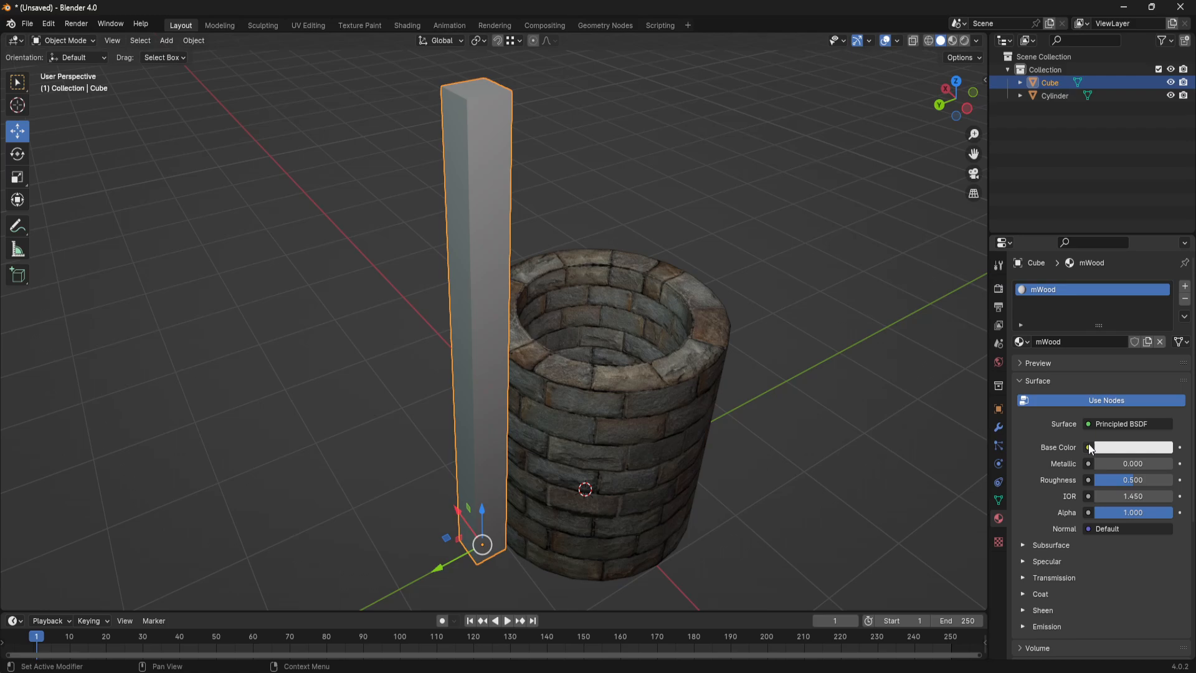
- Assign the image texture genericWood.png from the WEll folder to the mWood material's base color
click(1088, 447)
click(811, 535)
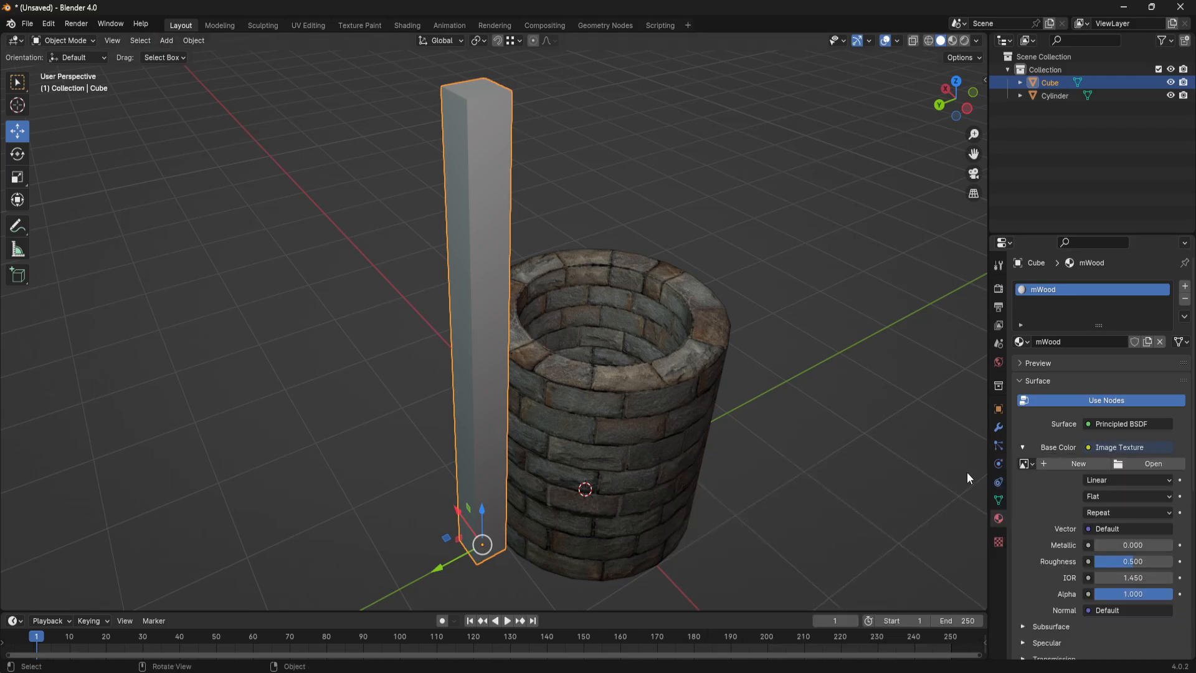
click(1149, 463)
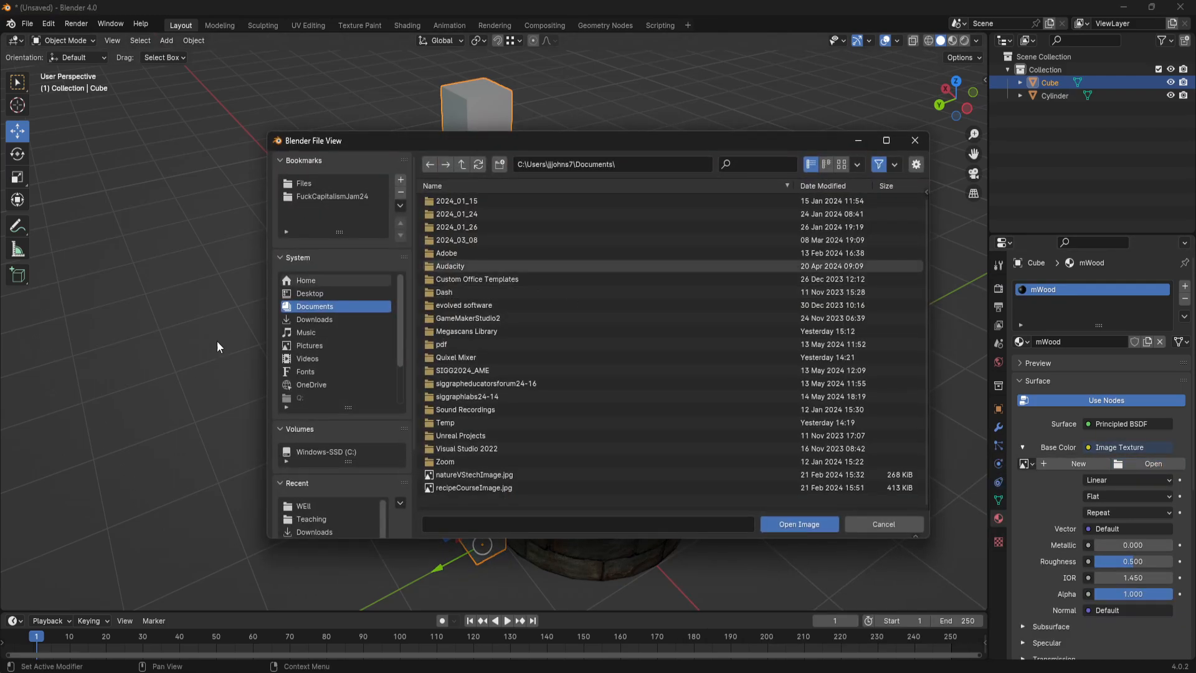
click(308, 505)
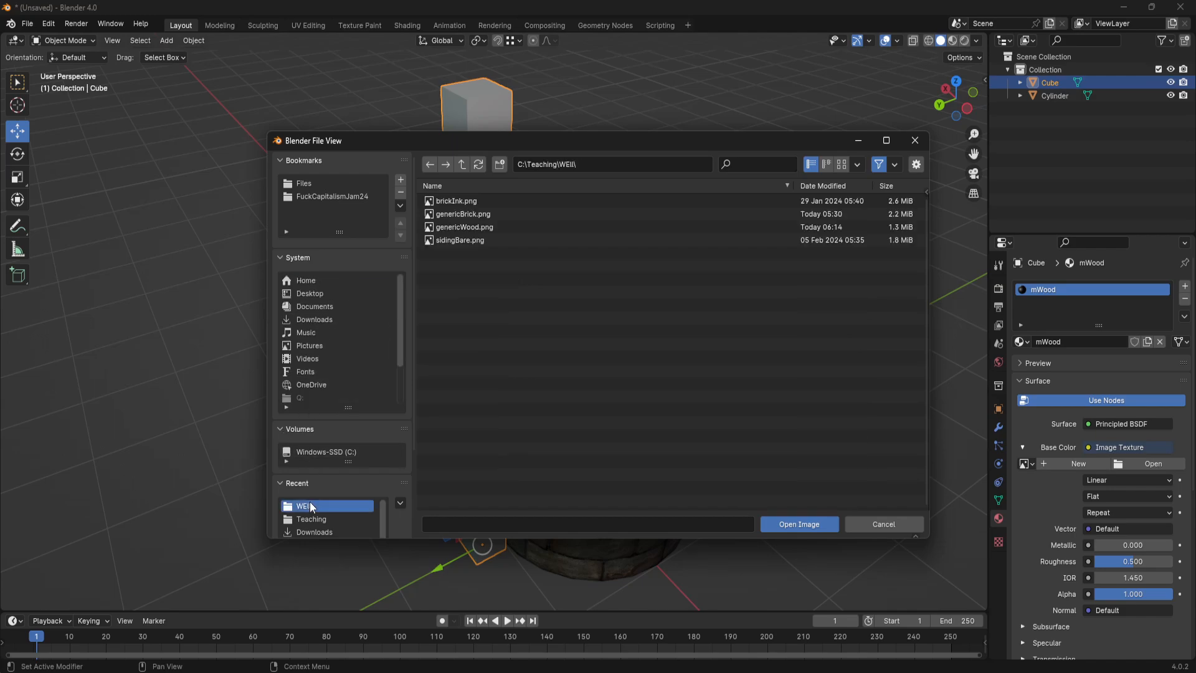
click(469, 226)
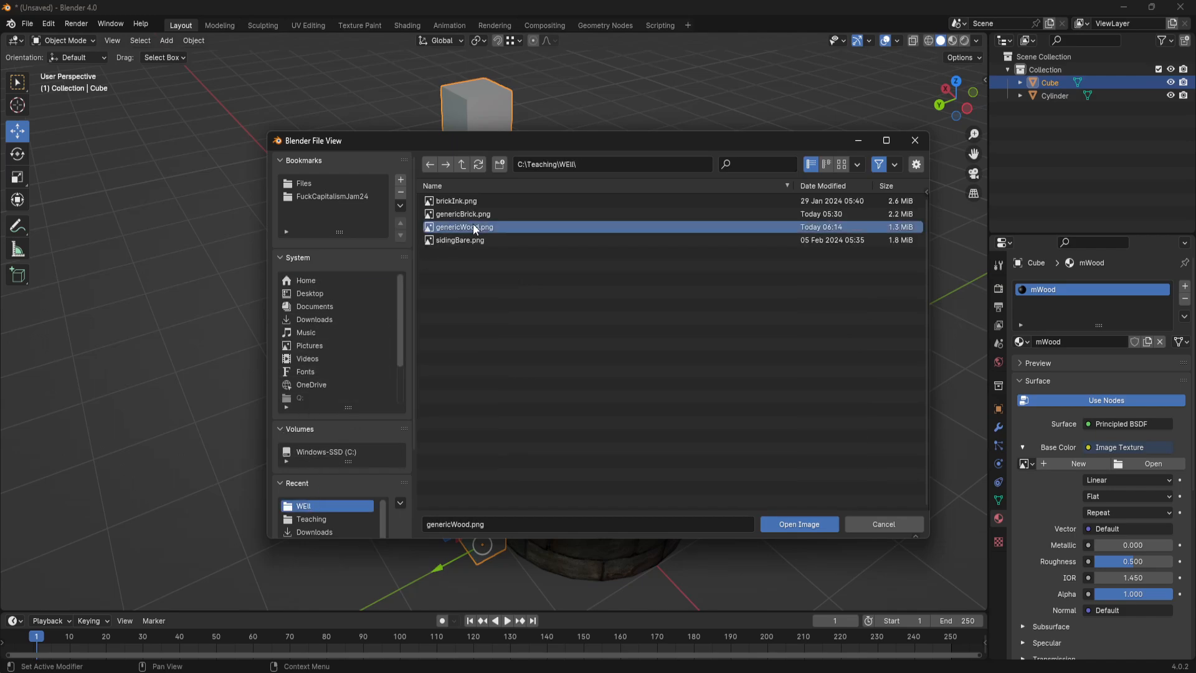
click(802, 524)
middle_drag(756, 426, 551, 390)
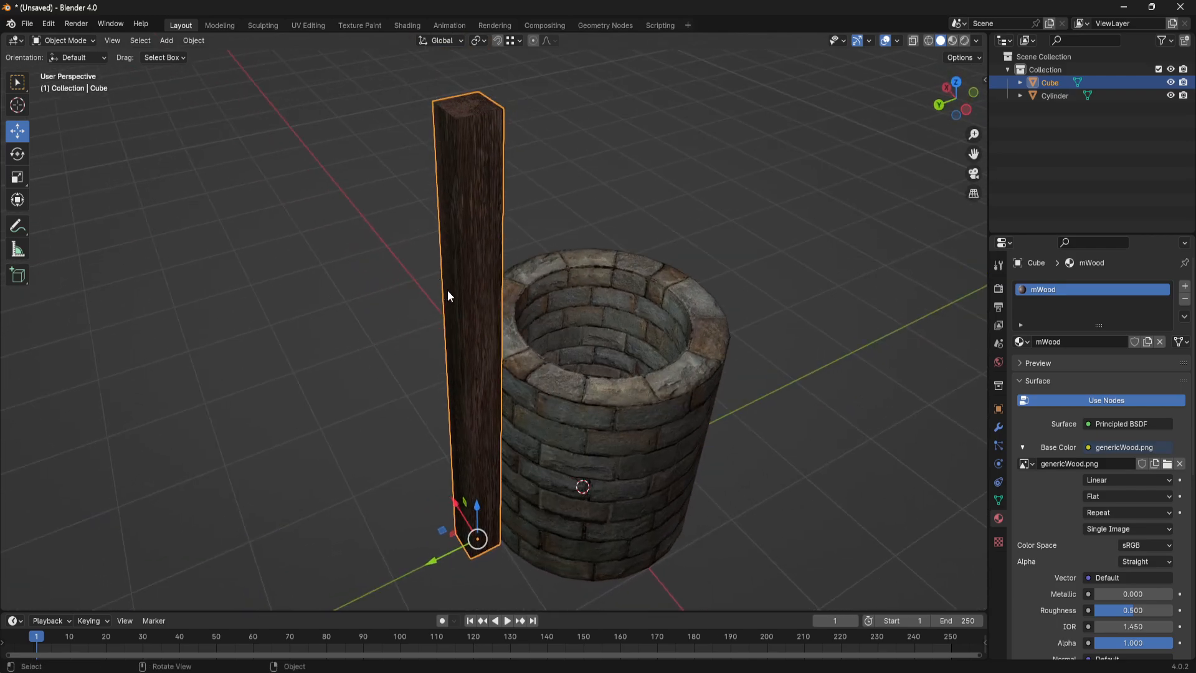
middle_drag(548, 233, 349, 148)
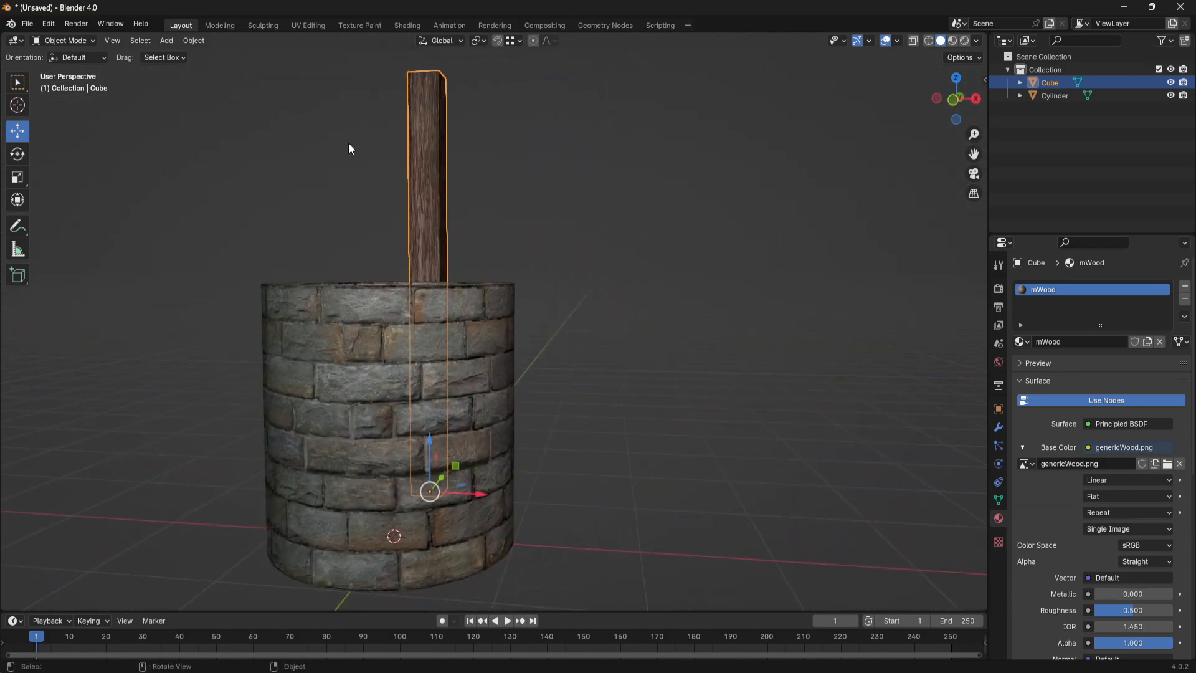
- Switch to the UV Editing workspace and check how the post's faces, including its top, map onto the wood texture
click(312, 26)
scroll(589, 416, down, 3)
middle_drag(589, 416, 823, 396)
middle_drag(224, 394, 228, 467)
scroll(220, 327, down, 2)
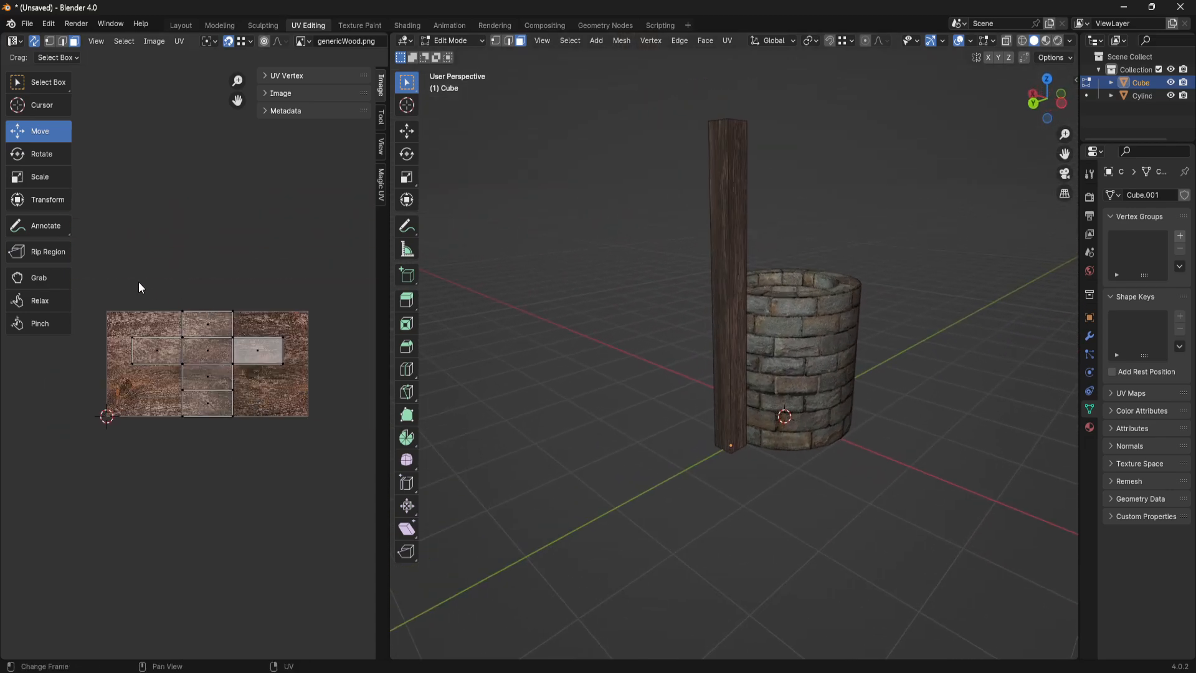
drag(139, 282, 328, 512)
middle_drag(735, 380, 803, 383)
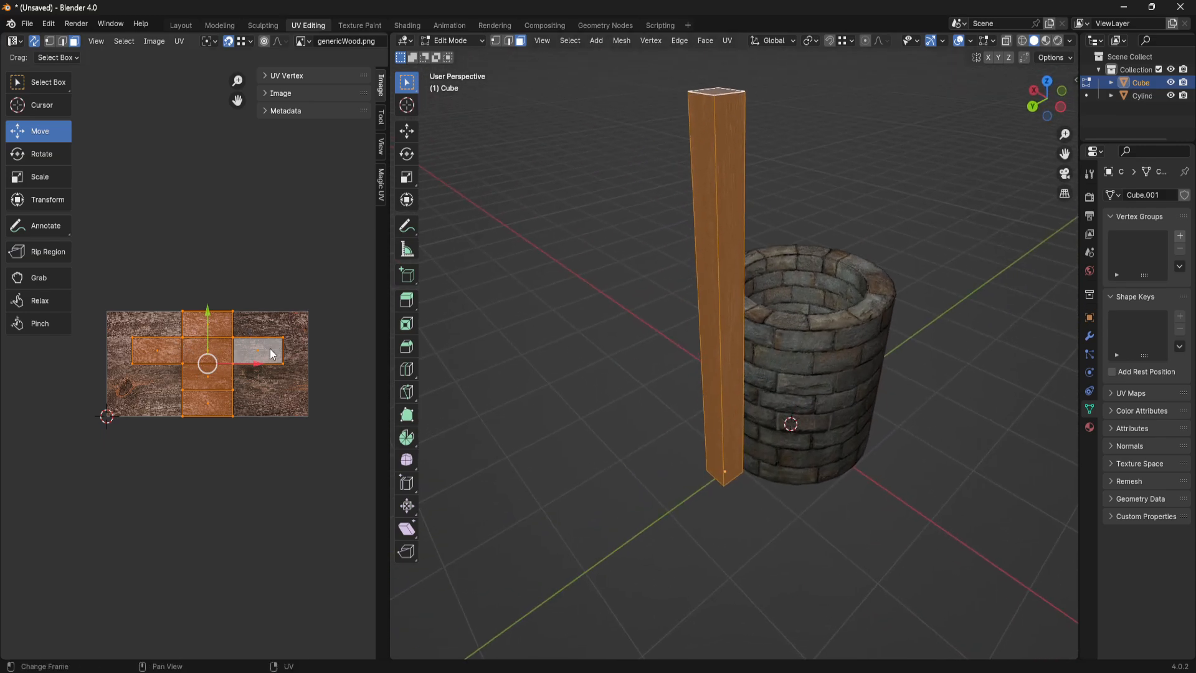
middle_drag(899, 268, 705, 283)
click(681, 337)
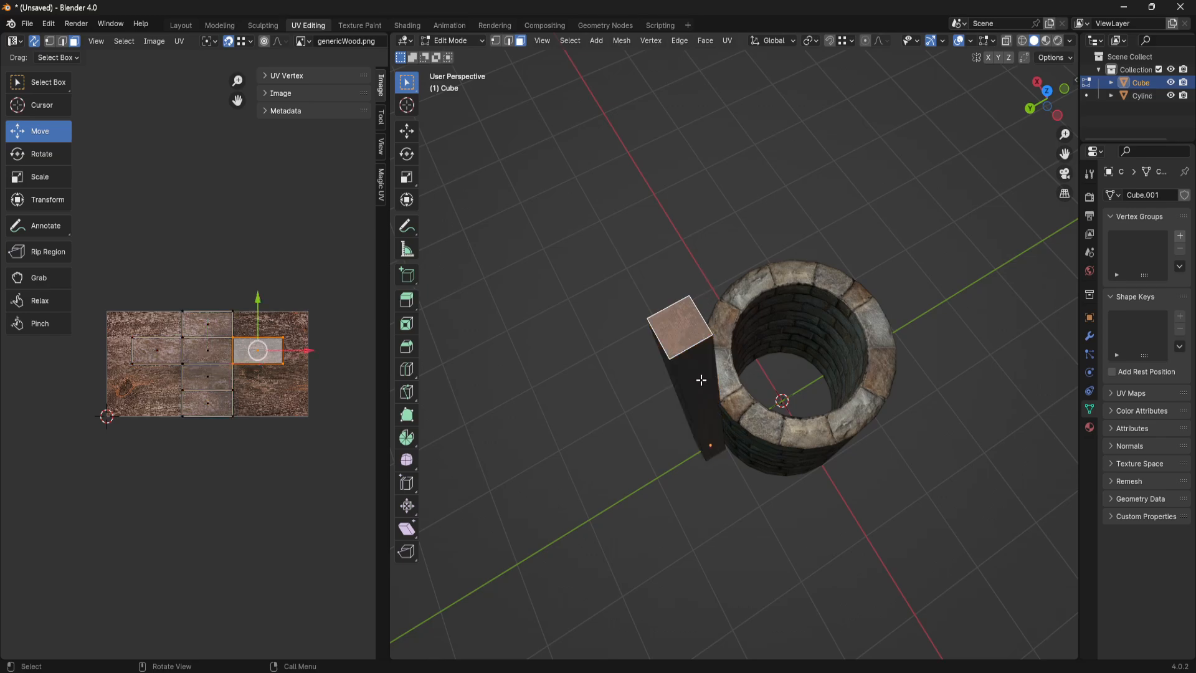
middle_drag(699, 376, 595, 307)
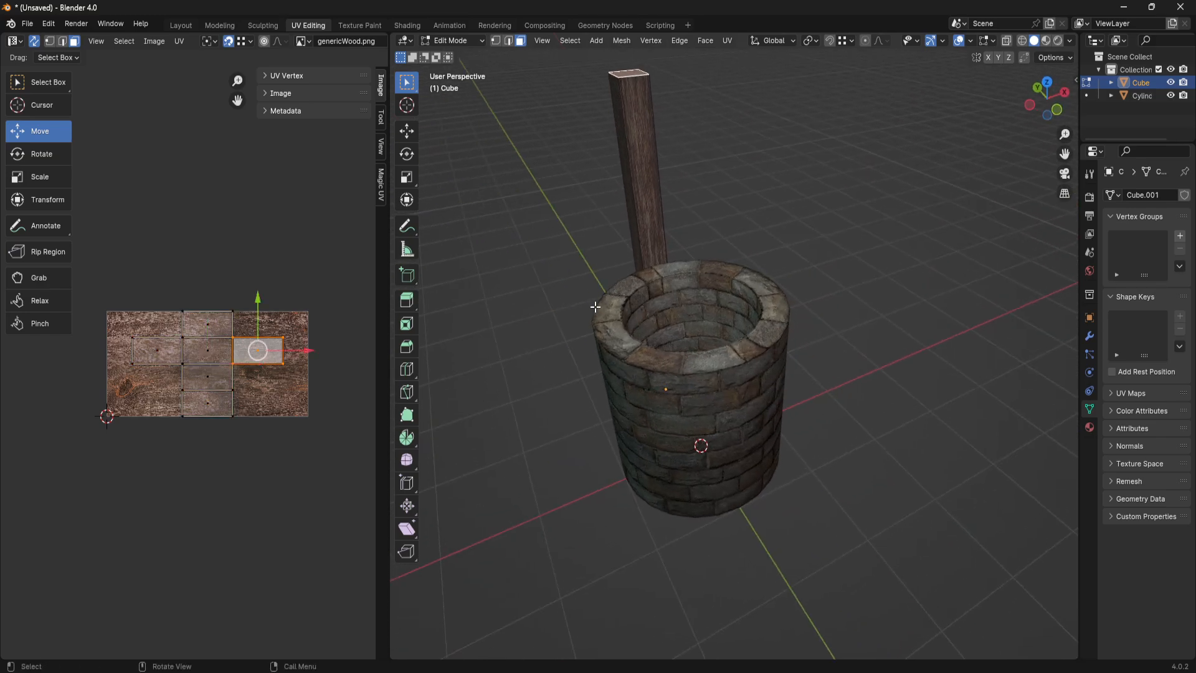
- Mark one long vertical corner edge of the post, on the side next to the well, as a seam
key(2)
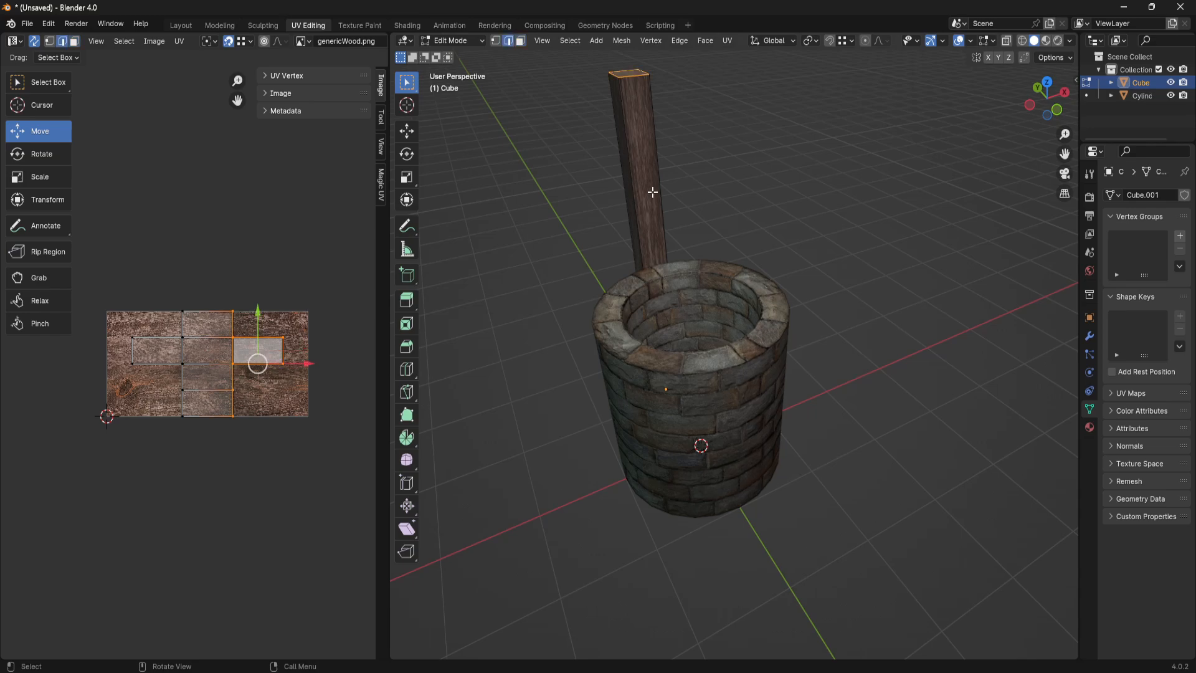
click(627, 167)
middle_drag(627, 167, 621, 196)
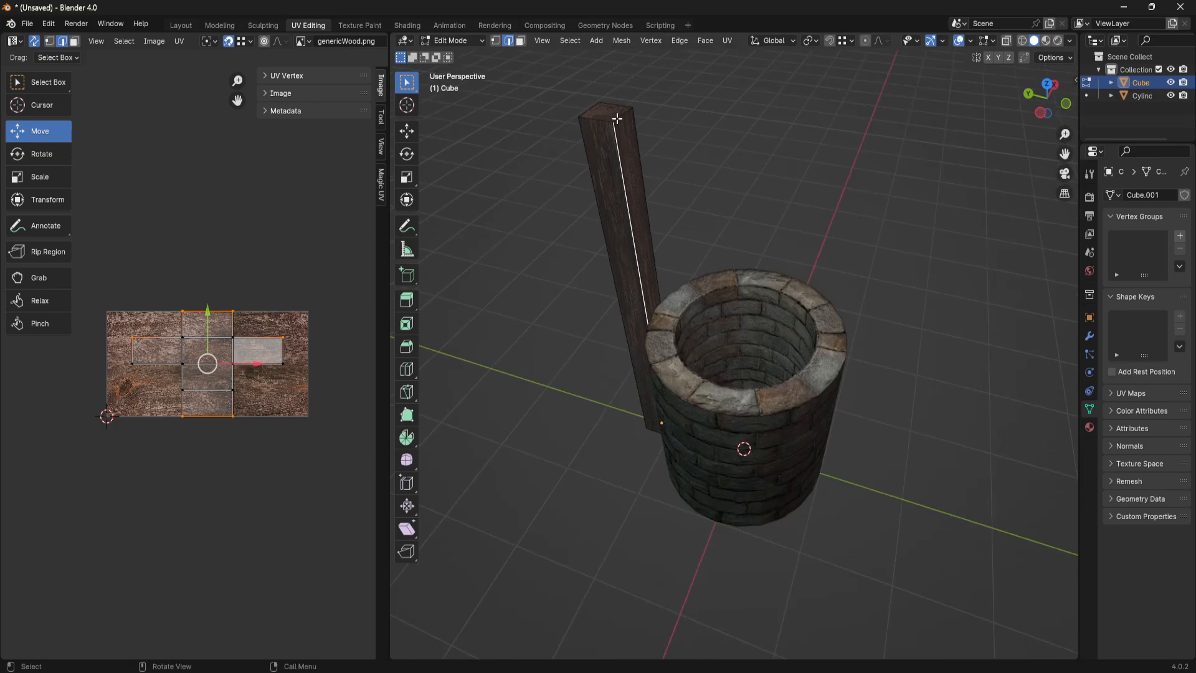
middle_drag(628, 249, 651, 414)
key(ctrl+e)
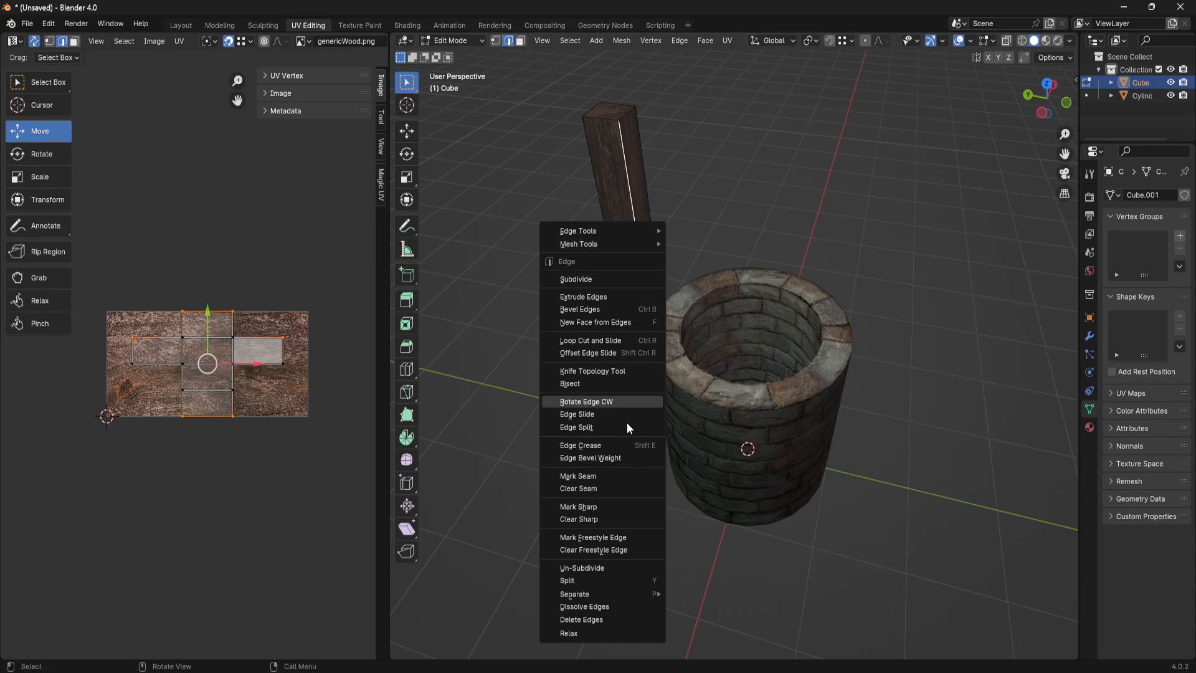
click(627, 480)
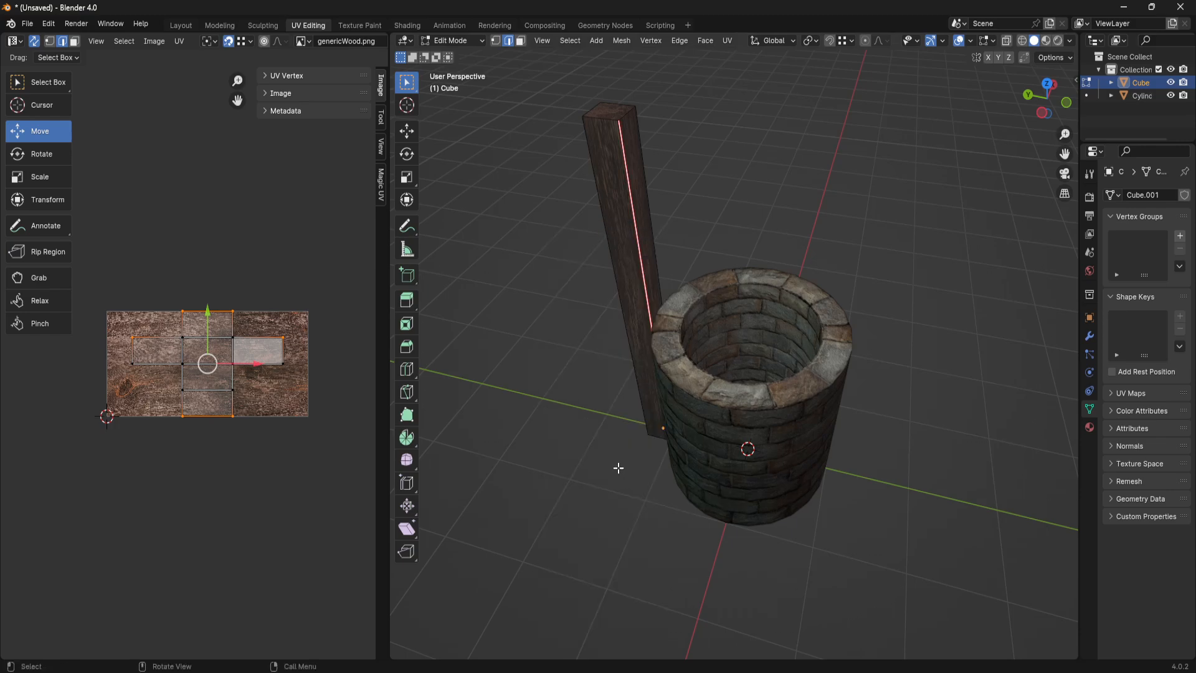
- Select the post's four long side faces in face selection mode
key(3)
click(613, 254)
middle_drag(629, 242, 715, 132)
shift+click(672, 192)
shift+click(824, 177)
shift+click(715, 126)
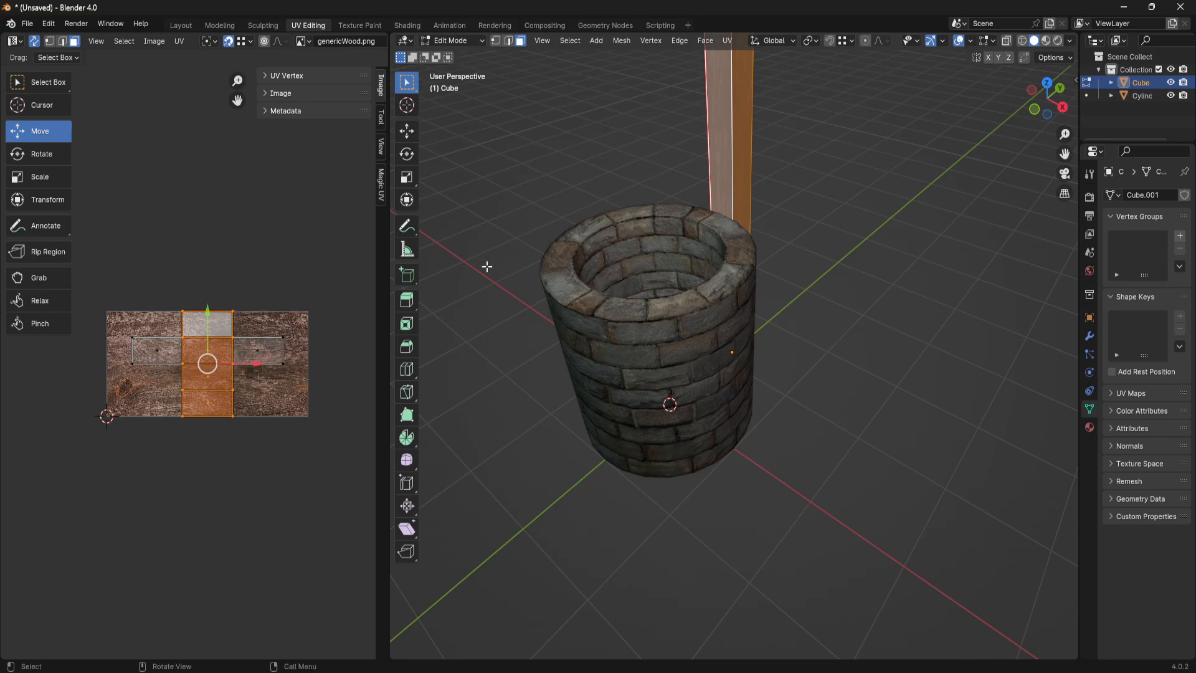
- Unwrap the post's four selected side faces along the marked seam and inspect the resulting UV strips over the texture
middle_drag(483, 264, 702, 333)
scroll(702, 333, down, 3)
key(u)
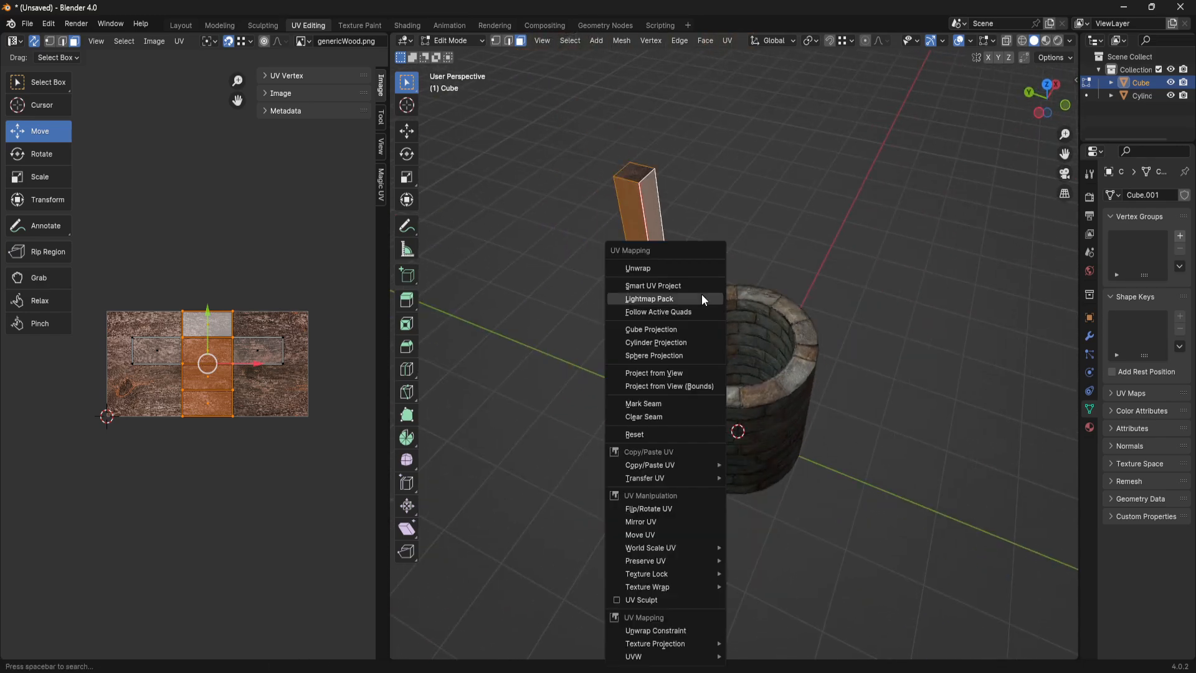
click(698, 269)
middle_drag(163, 381, 245, 380)
scroll(193, 349, up, 3)
middle_drag(623, 249, 612, 150)
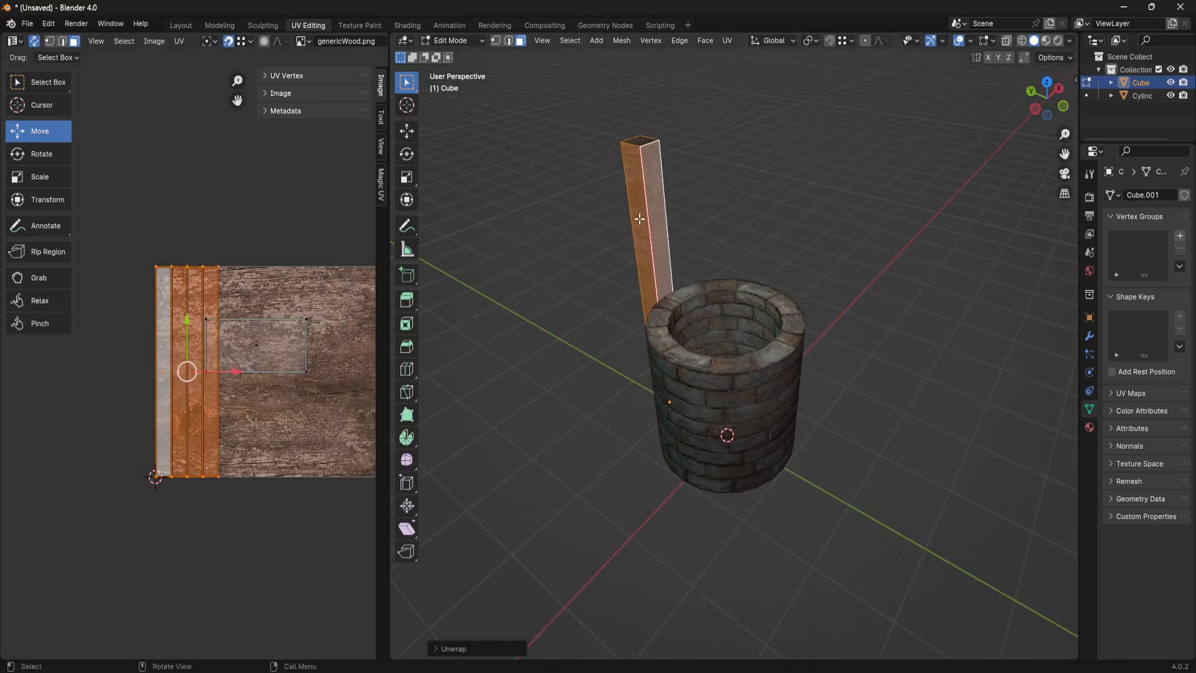
middle_drag(231, 398, 230, 421)
scroll(169, 355, down, 1)
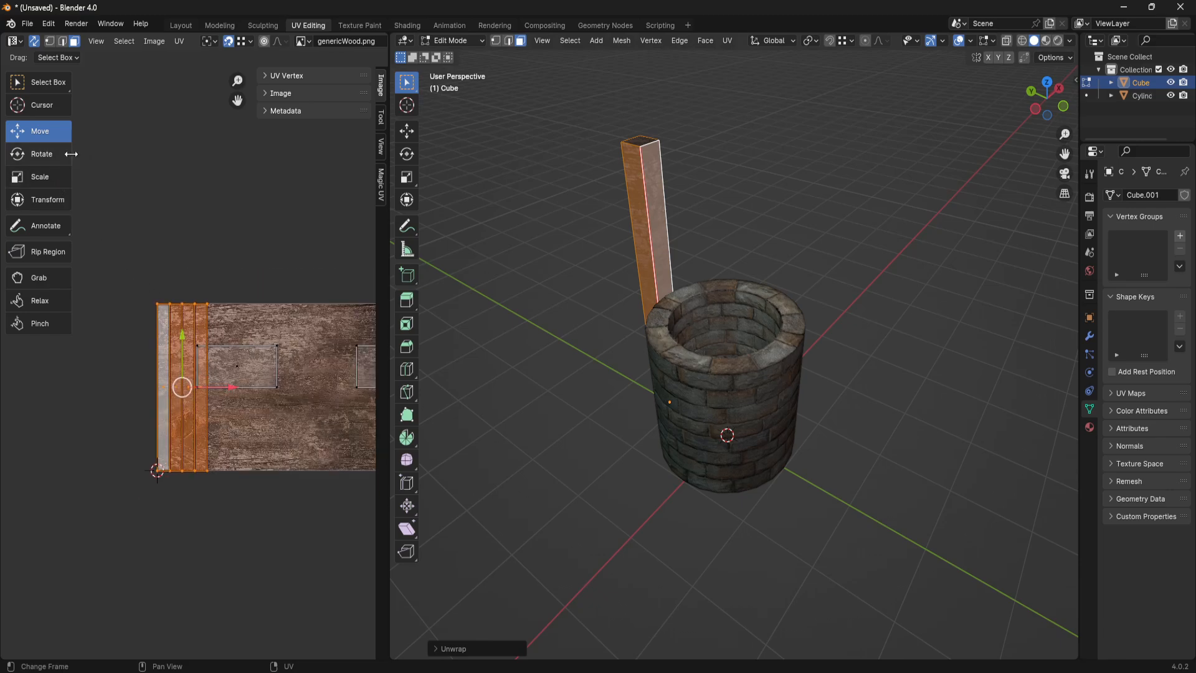
- Narrow the UV editor's toolbar and rotate the side faces' UV island by 90° to follow the wood grain
drag(72, 155, 17, 154)
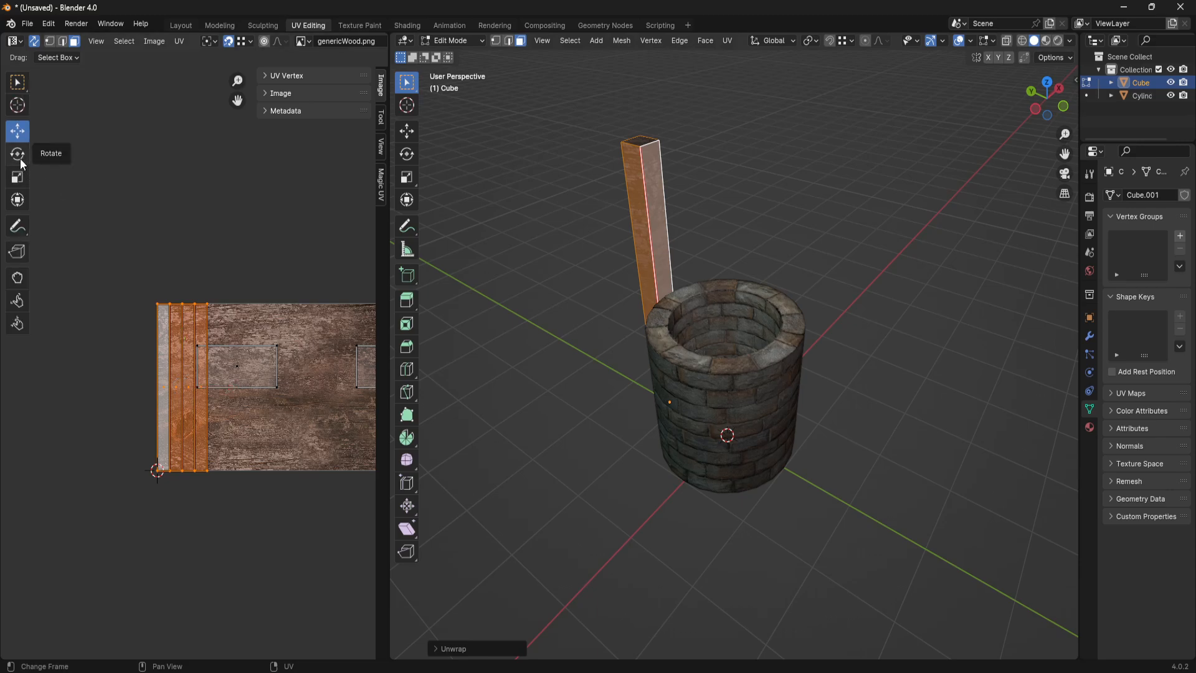
key(r)
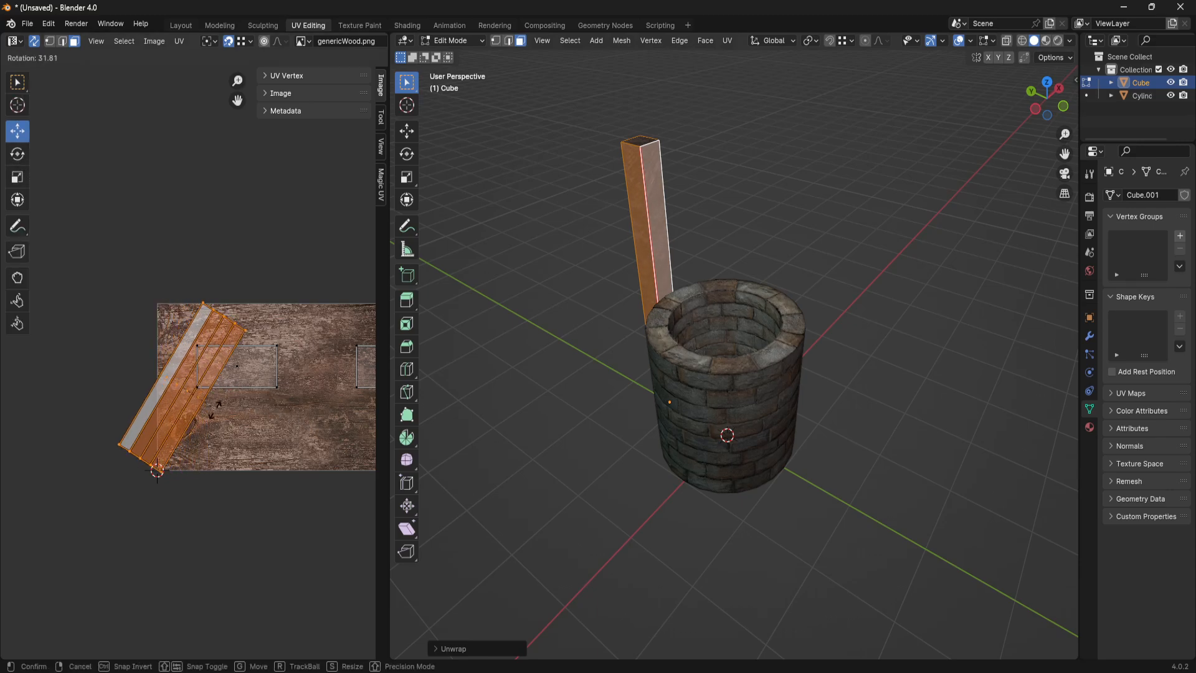
key(9)
key(0)
key(Return)
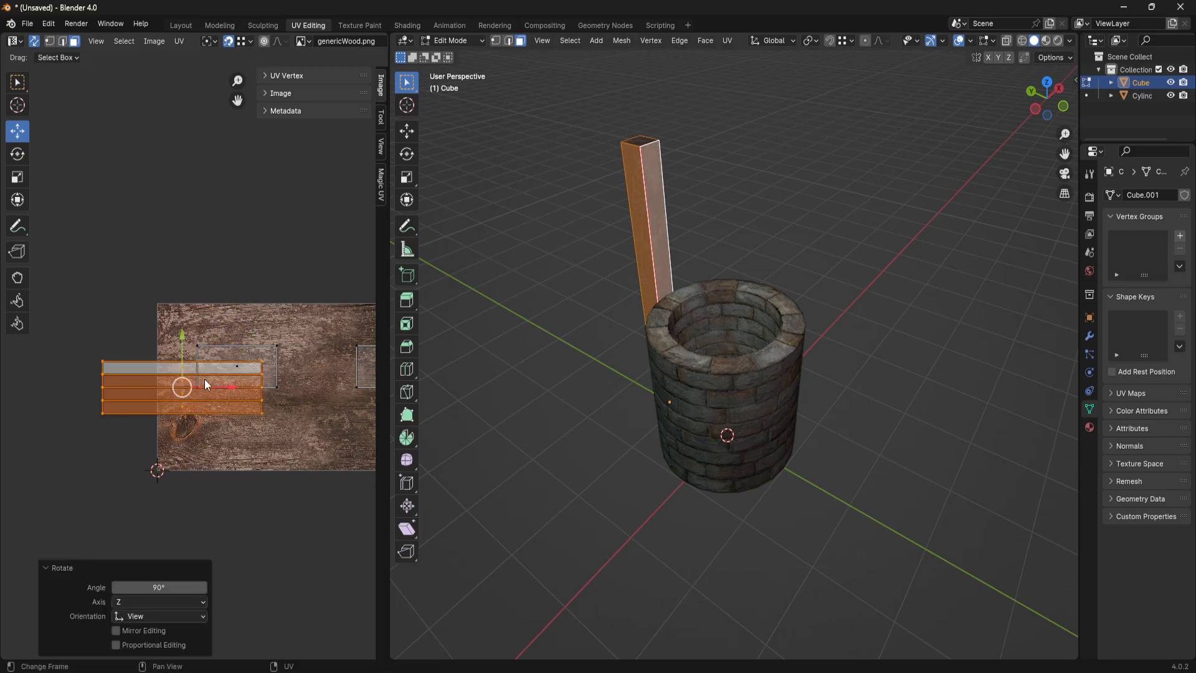
- Move the rotated UV island horizontally over the wood image and scale it about 3.2 times to cover the texture's full height
drag(237, 388, 2, 391)
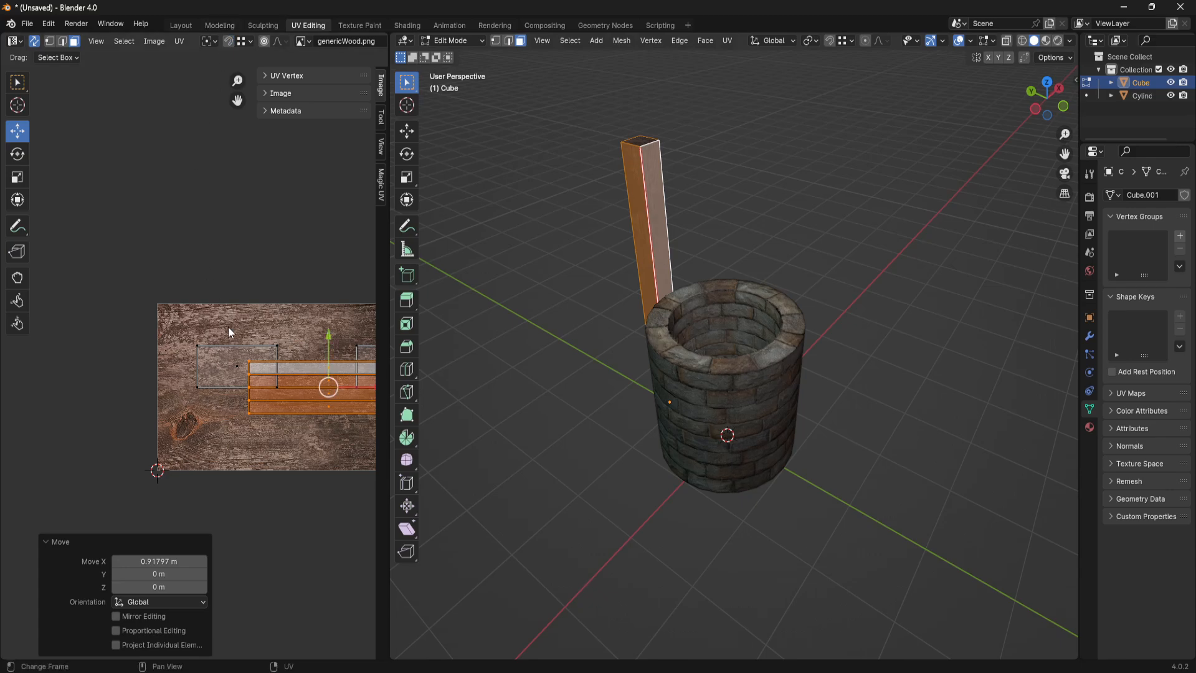
shift+middle_drag(276, 365, 126, 343)
key(s)
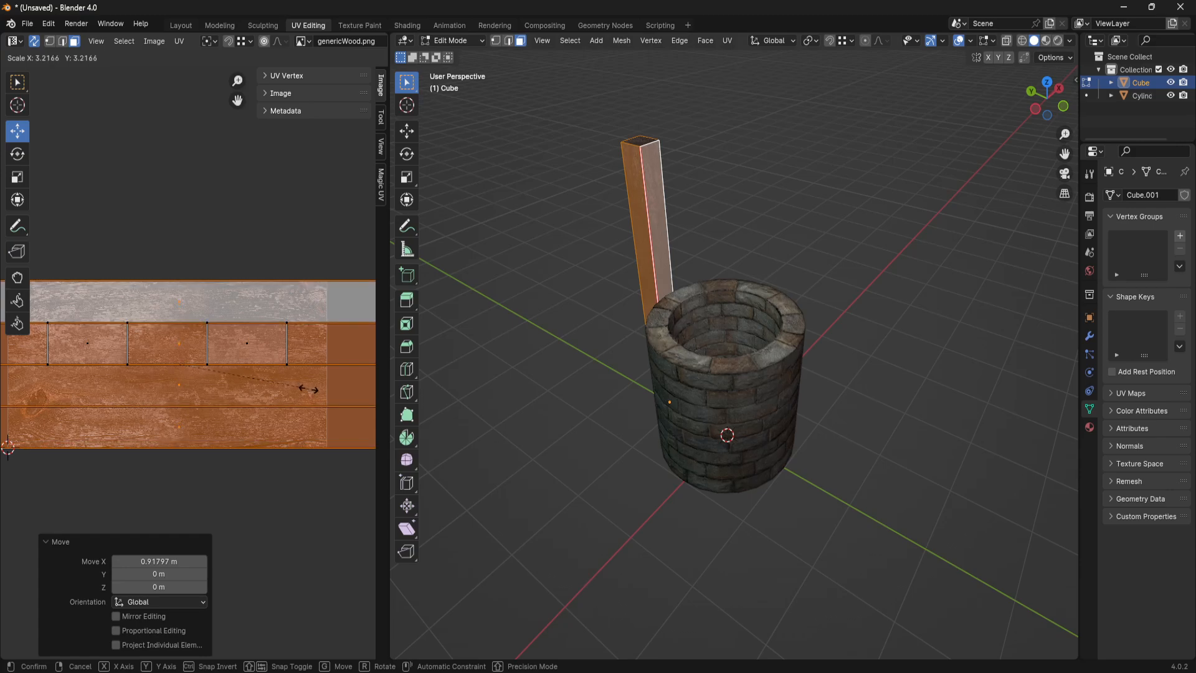
click(307, 389)
scroll(245, 350, down, 2)
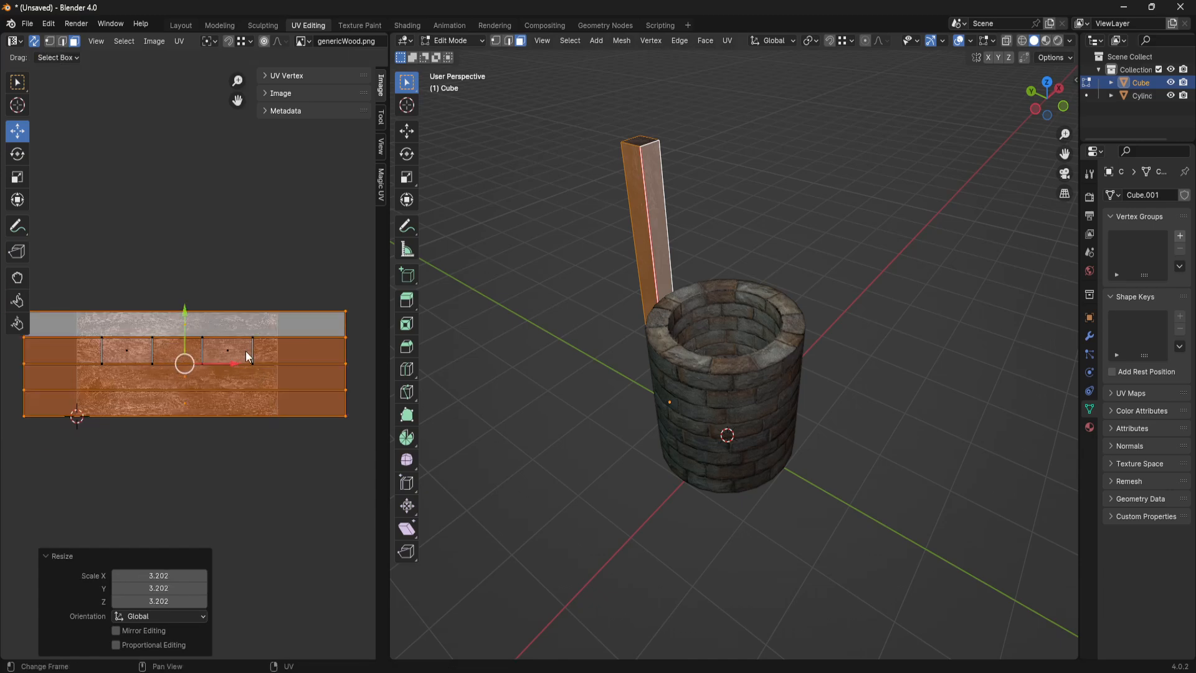
key(g)
click(220, 363)
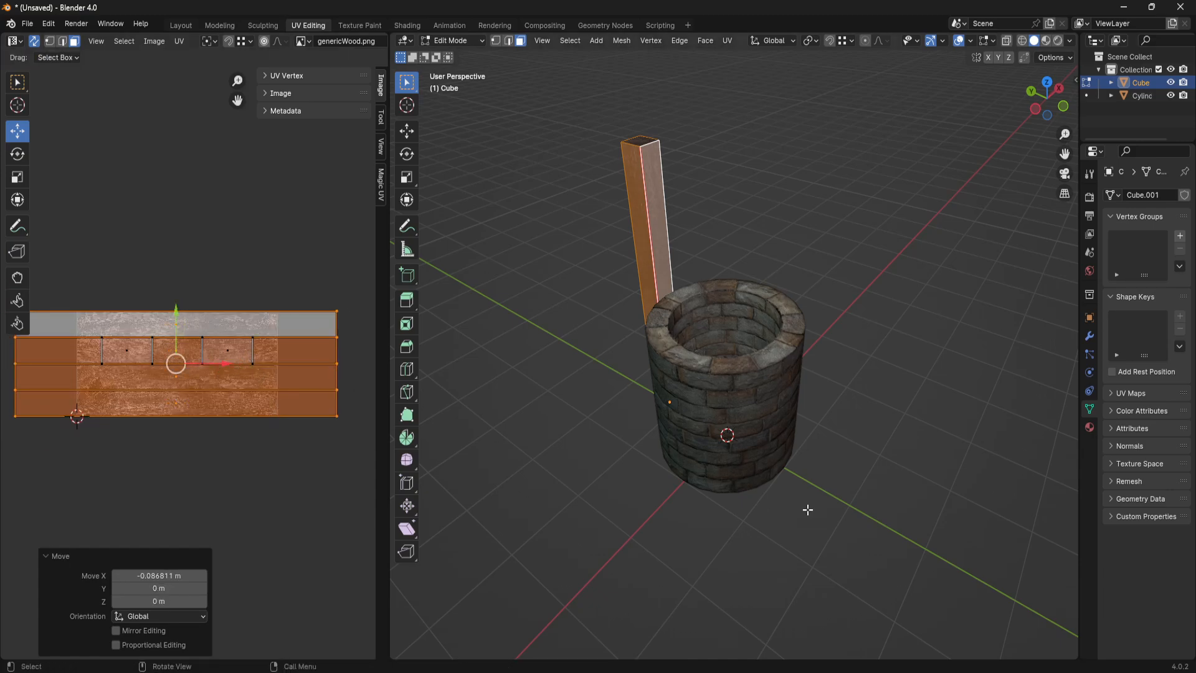
- Return to Object Mode and examine the wood grain on the post's sides from several angles
click(778, 546)
middle_drag(694, 526, 604, 478)
key(Tab)
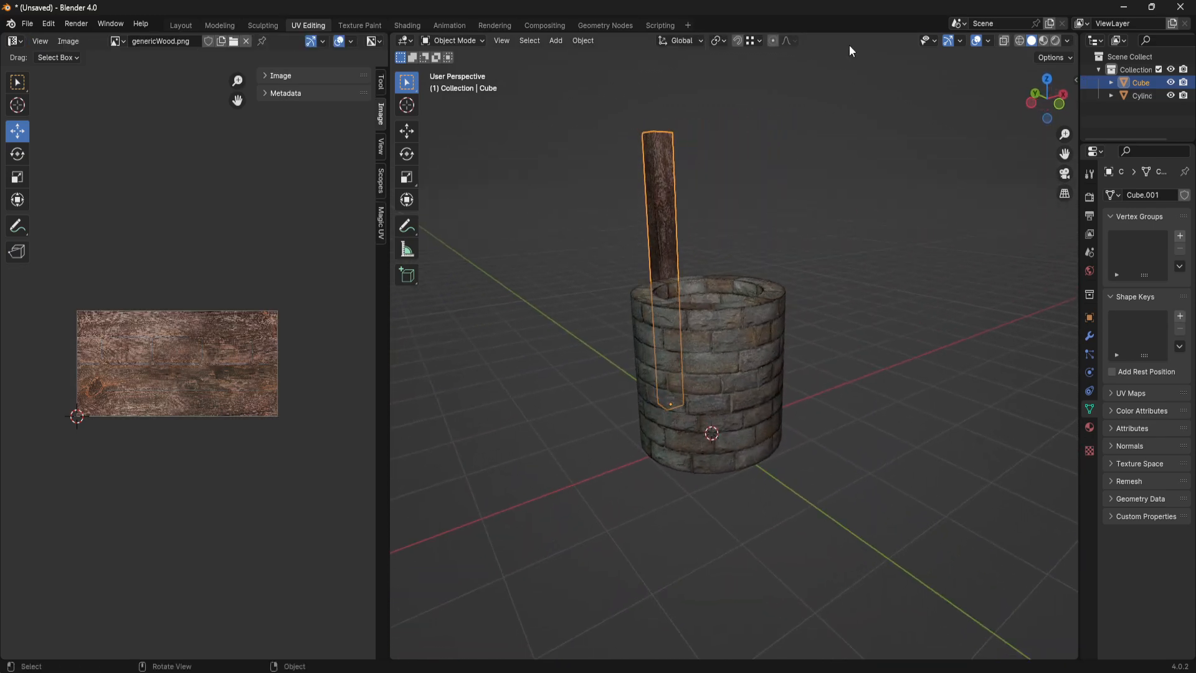
click(776, 241)
scroll(657, 228, up, 4)
scroll(656, 227, down, 3)
middle_drag(682, 417, 806, 418)
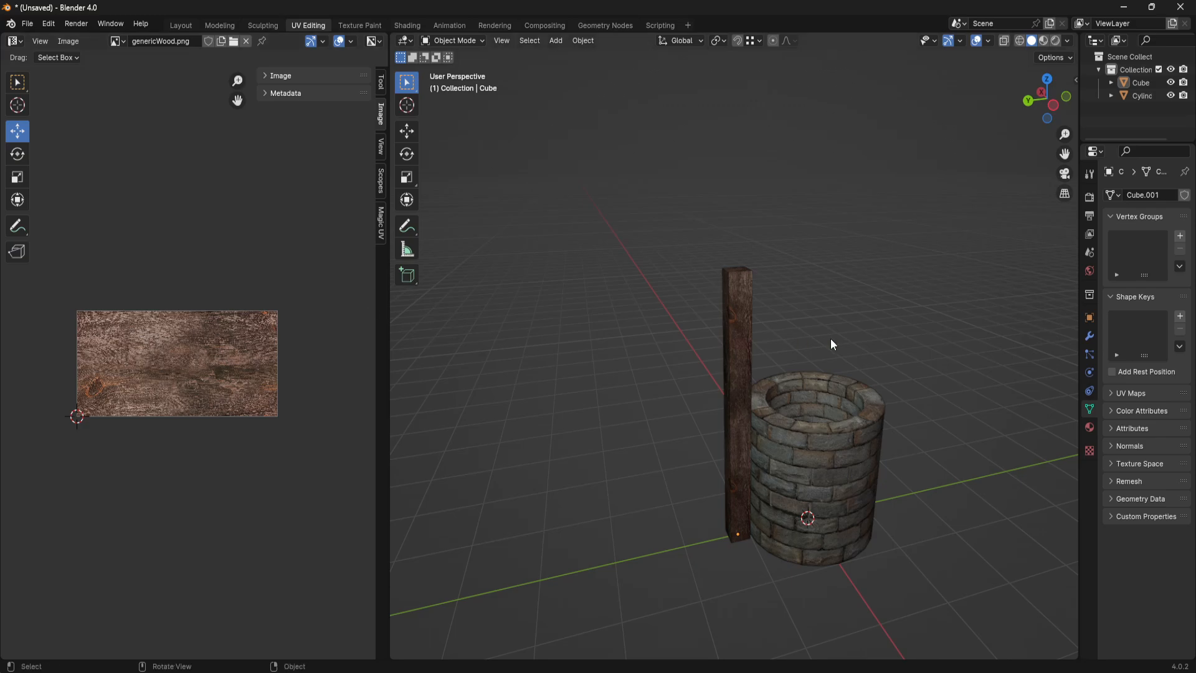
middle_drag(875, 439, 882, 414)
scroll(771, 386, up, 2)
- Switch to the Layout workspace and duplicate the post about -2.39 m along Y to the opposite side of the well
click(783, 416)
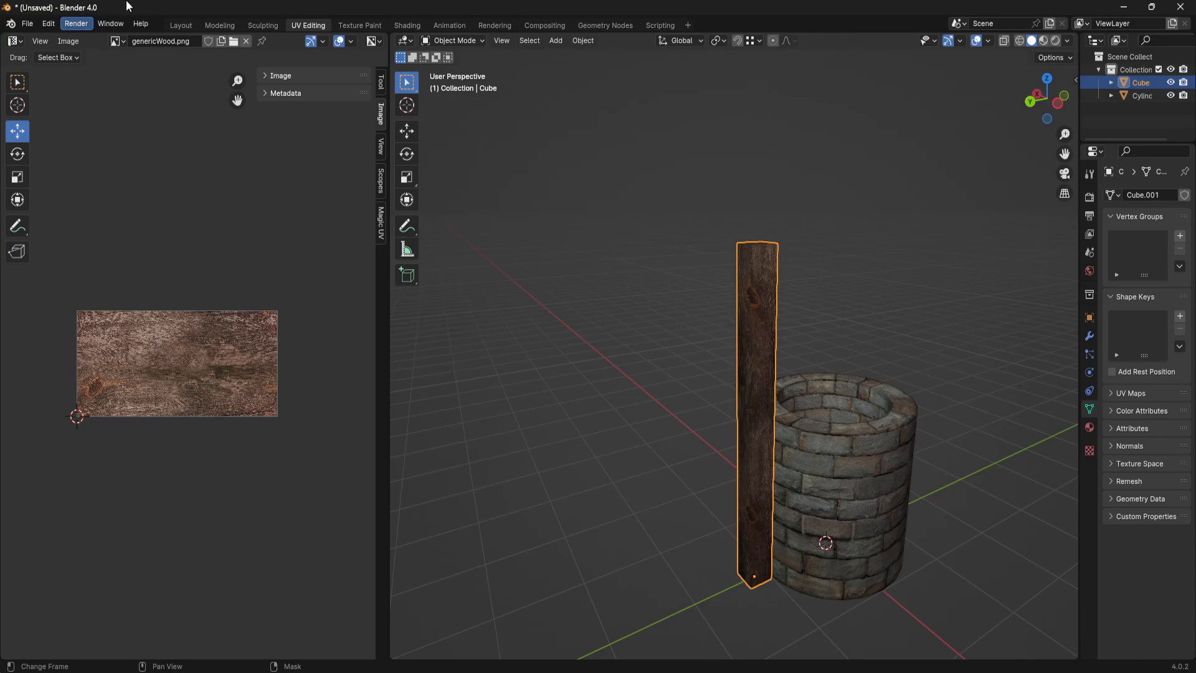
click(185, 24)
middle_drag(509, 502, 752, 450)
click(448, 393)
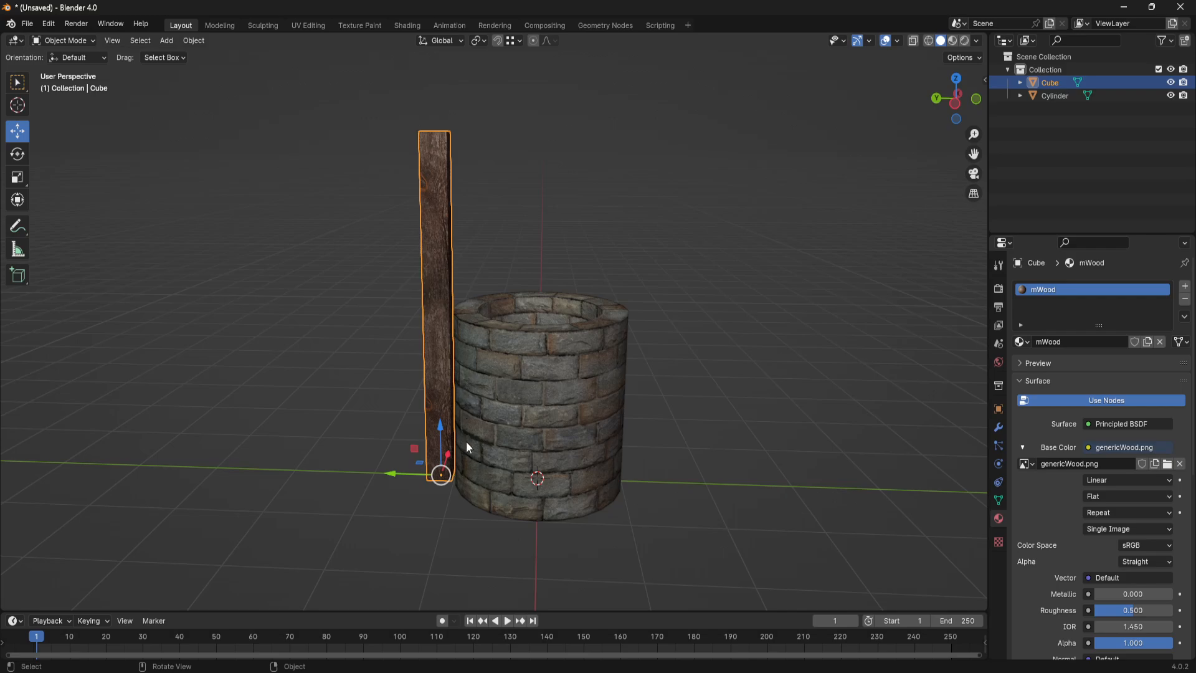
key(shift+d)
key(y)
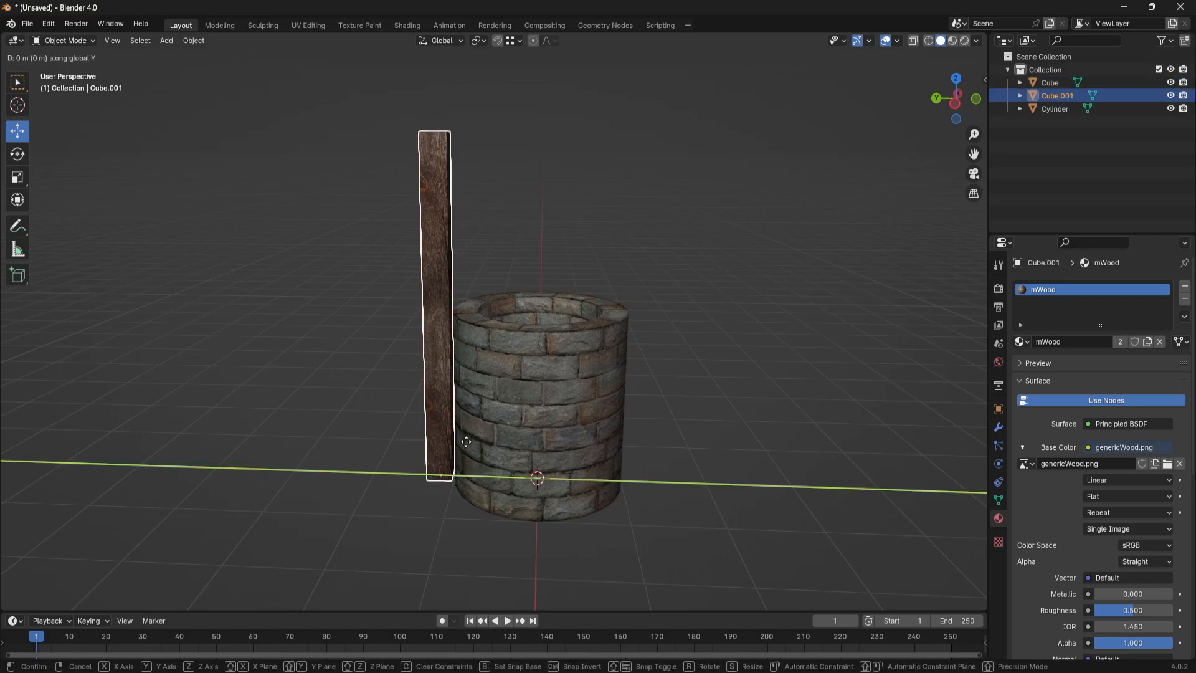
click(663, 447)
- Compare the wood pattern on the two posts from several angles
click(747, 385)
scroll(710, 418, down, 3)
middle_drag(664, 441, 711, 438)
scroll(723, 408, up, 2)
shift+middle_drag(725, 354, 684, 409)
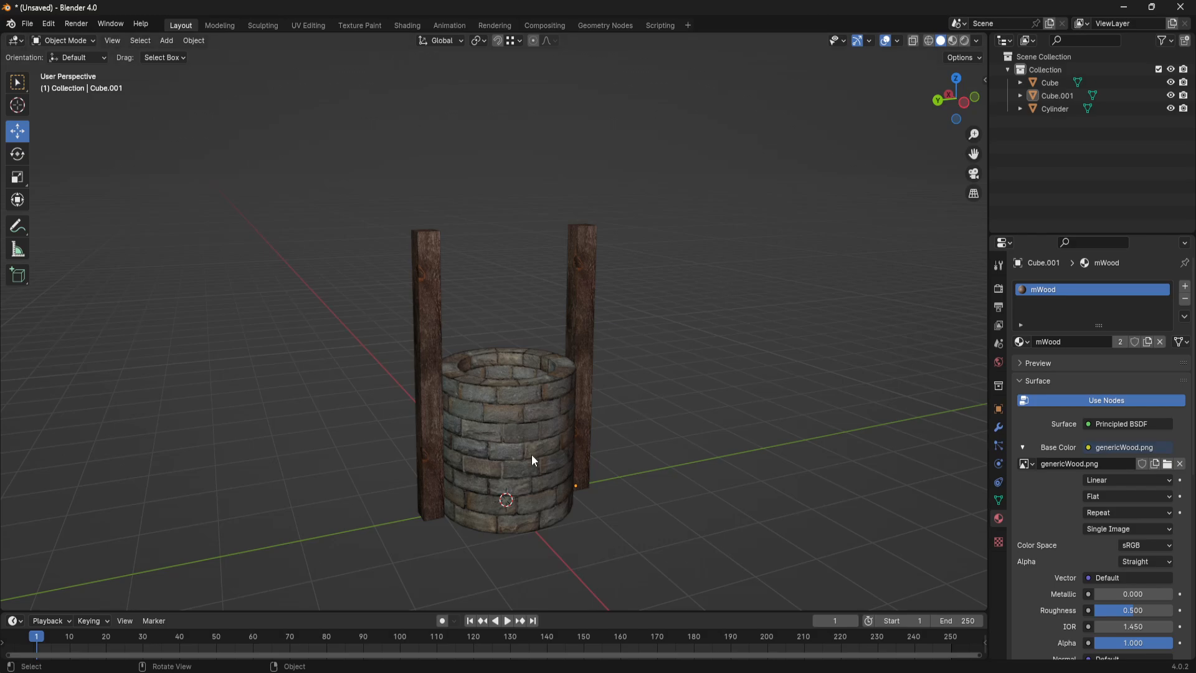
scroll(603, 399, up, 3)
middle_drag(603, 398, 580, 382)
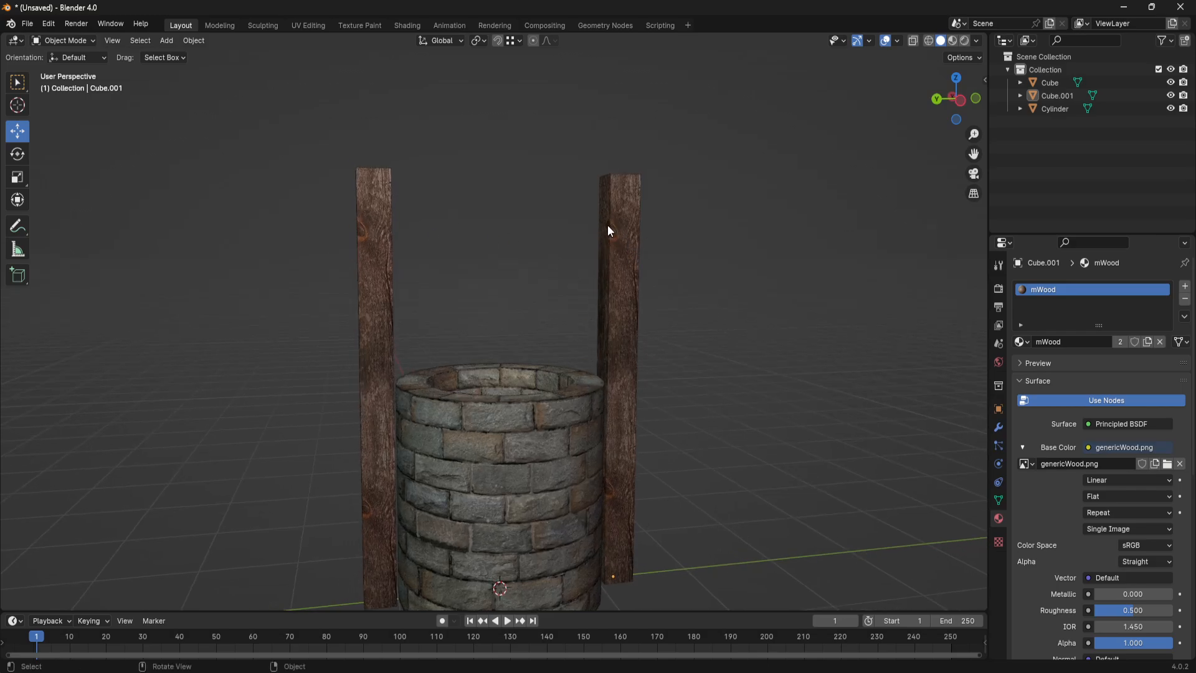
scroll(786, 397, down, 3)
- Rotate the duplicated post 90° around the Z axis so its wood pattern differs from the original post's
click(571, 306)
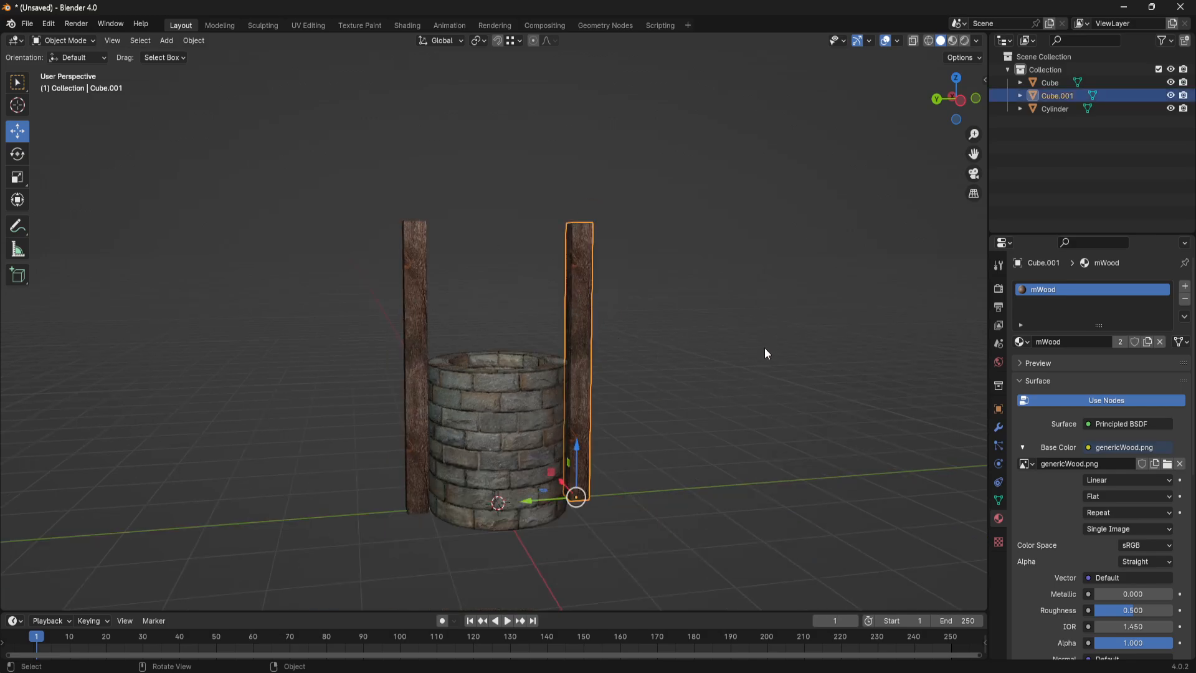
middle_drag(764, 347, 481, 253)
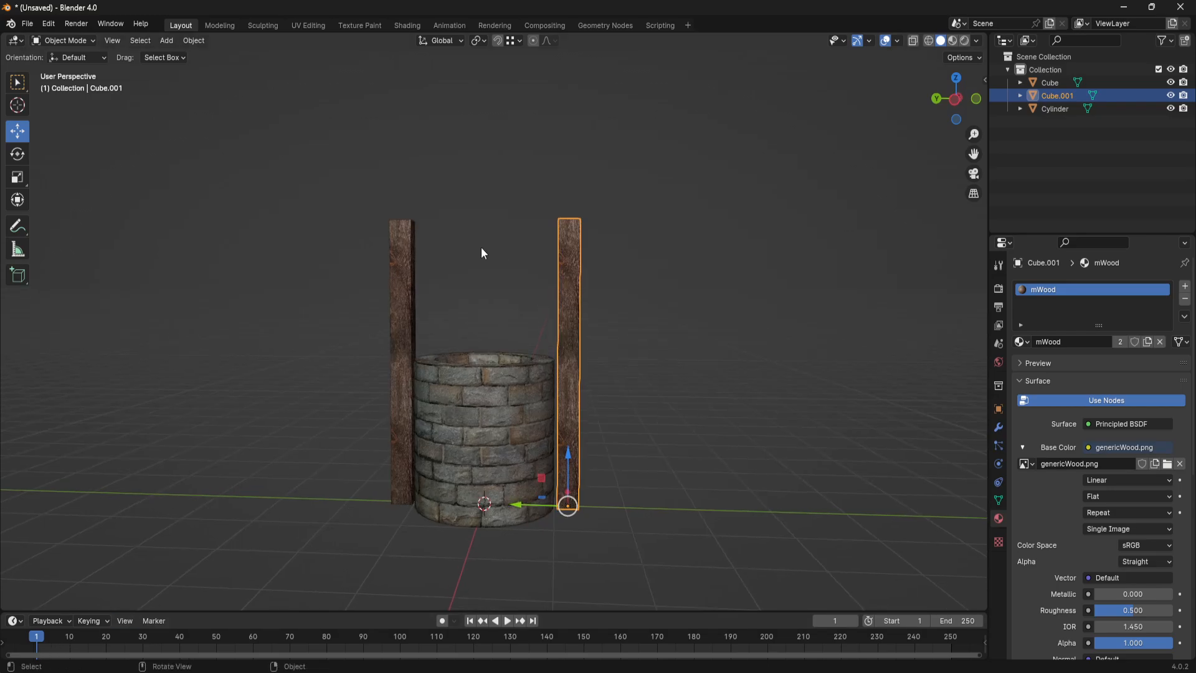
middle_drag(415, 301, 492, 368)
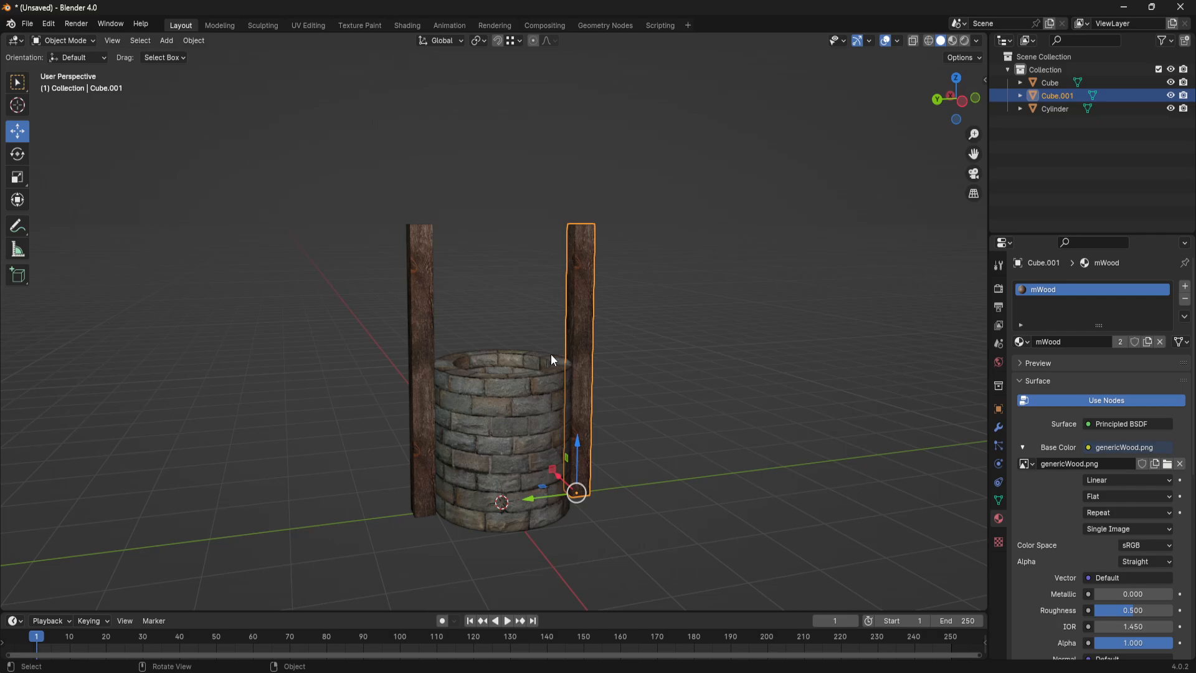
key(r)
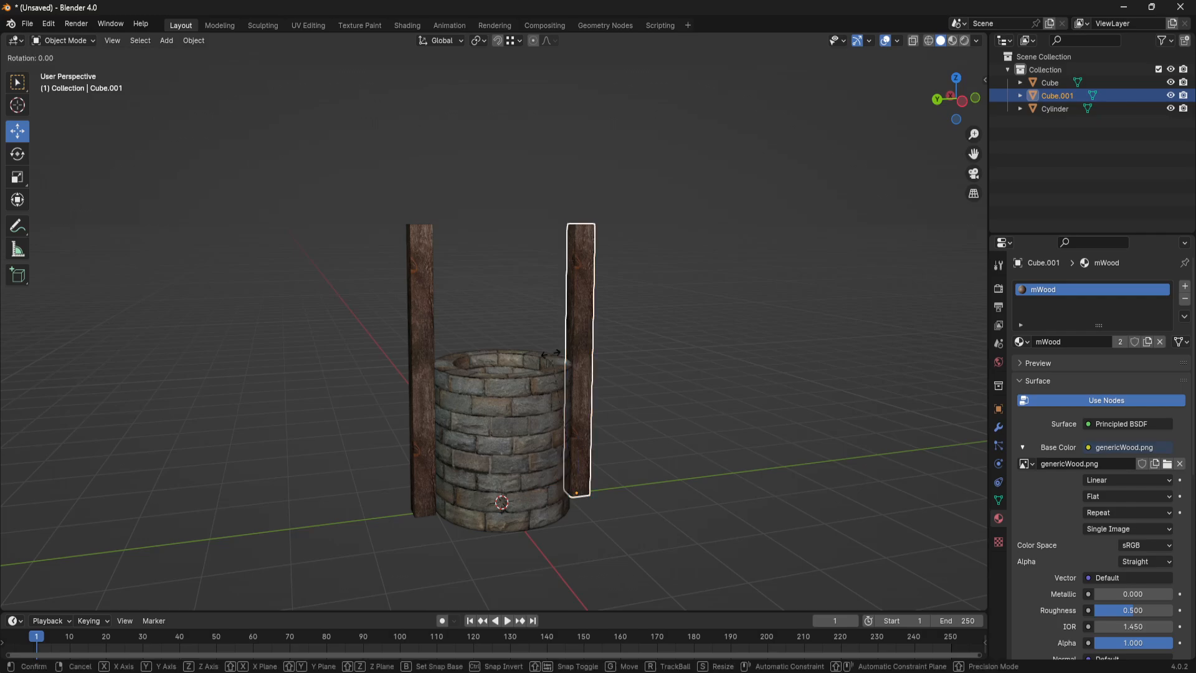
key(z)
click(730, 362)
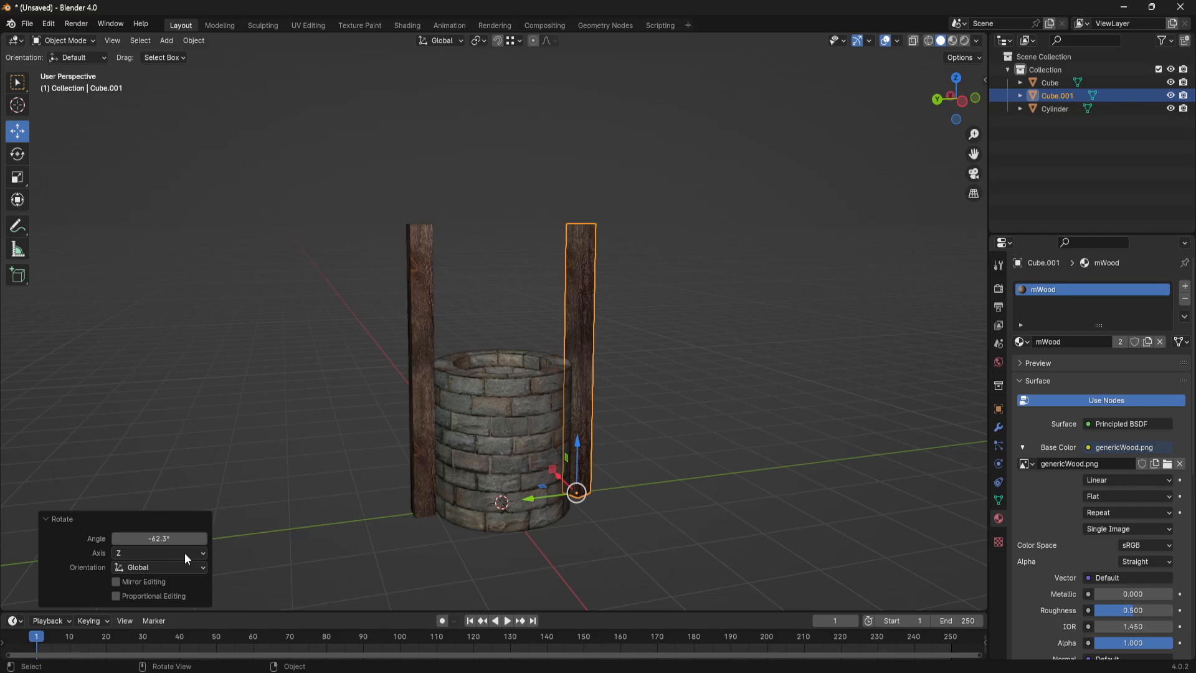
click(160, 538)
text(90)
key(Return)
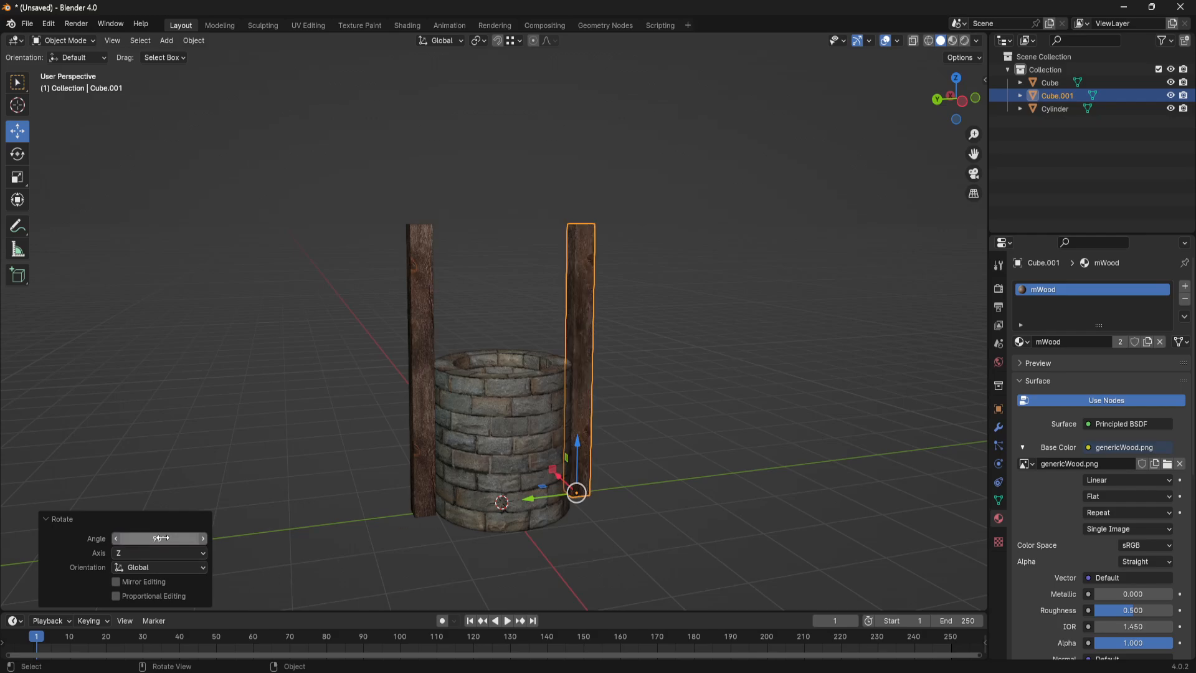
- Examine the rotated duplicate and the whole well from several angles with nothing selected
click(713, 458)
key(Tab)
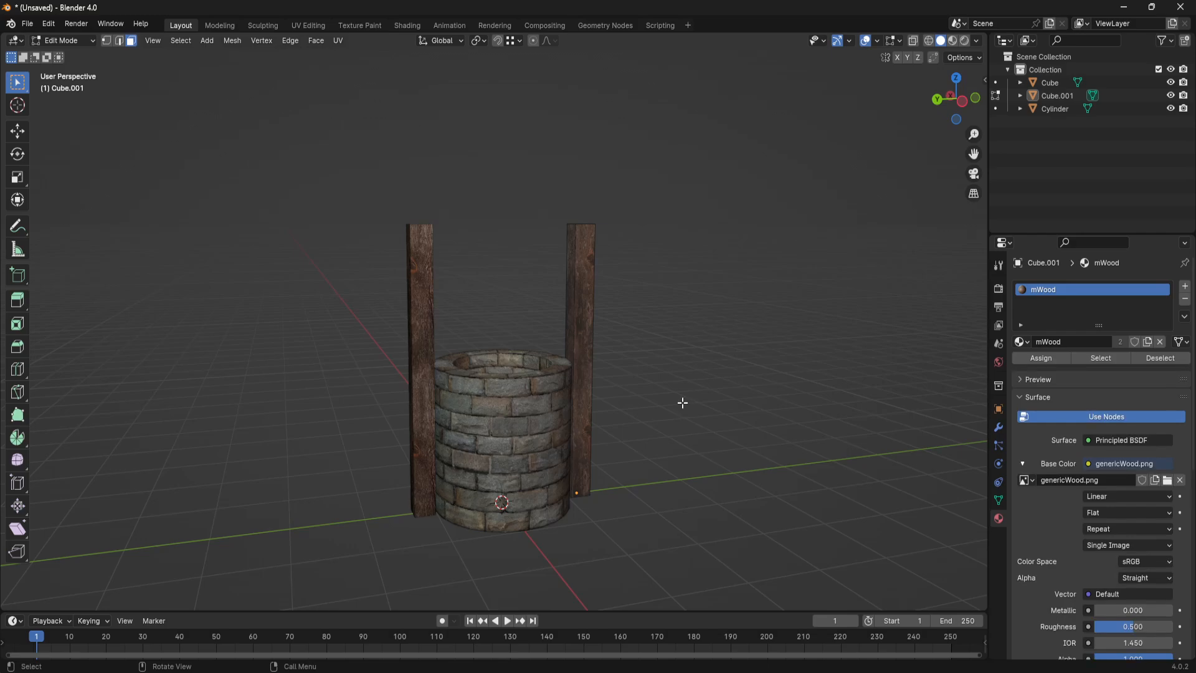
key(Tab)
mouse_move(682, 399)
middle_down()
mouse_move(656, 375)
mouse_move(644, 382)
mouse_move(668, 396)
middle_up()
scroll(644, 382, up, 3)
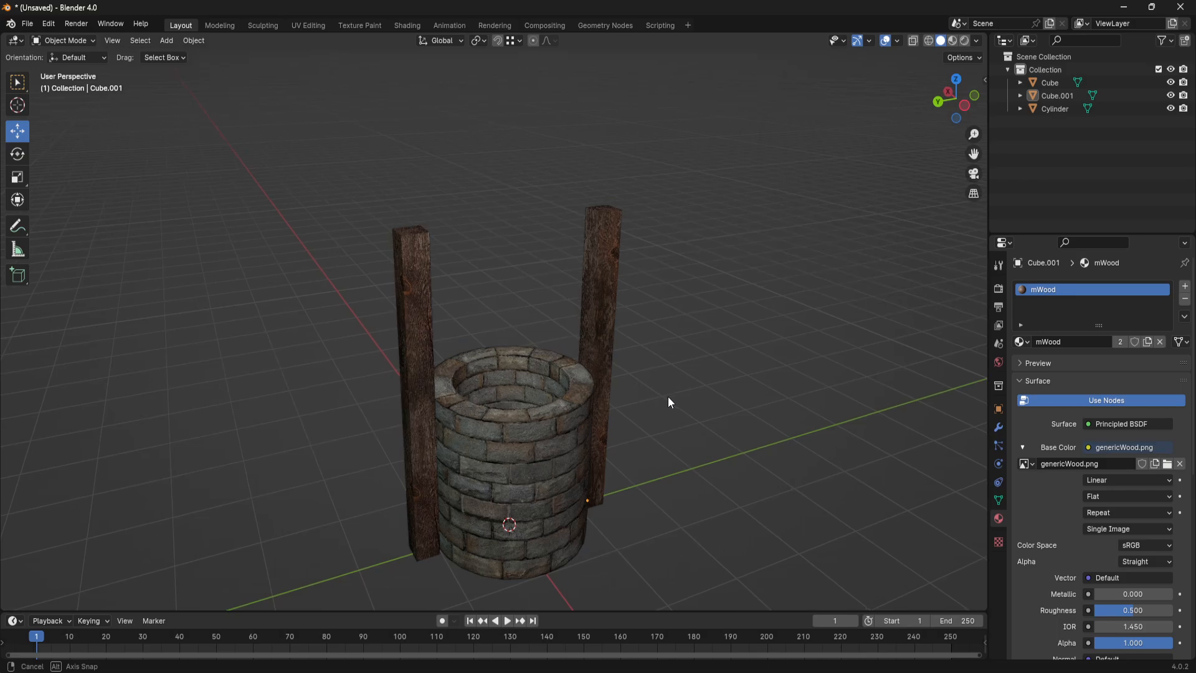
scroll(667, 402, down, 3)
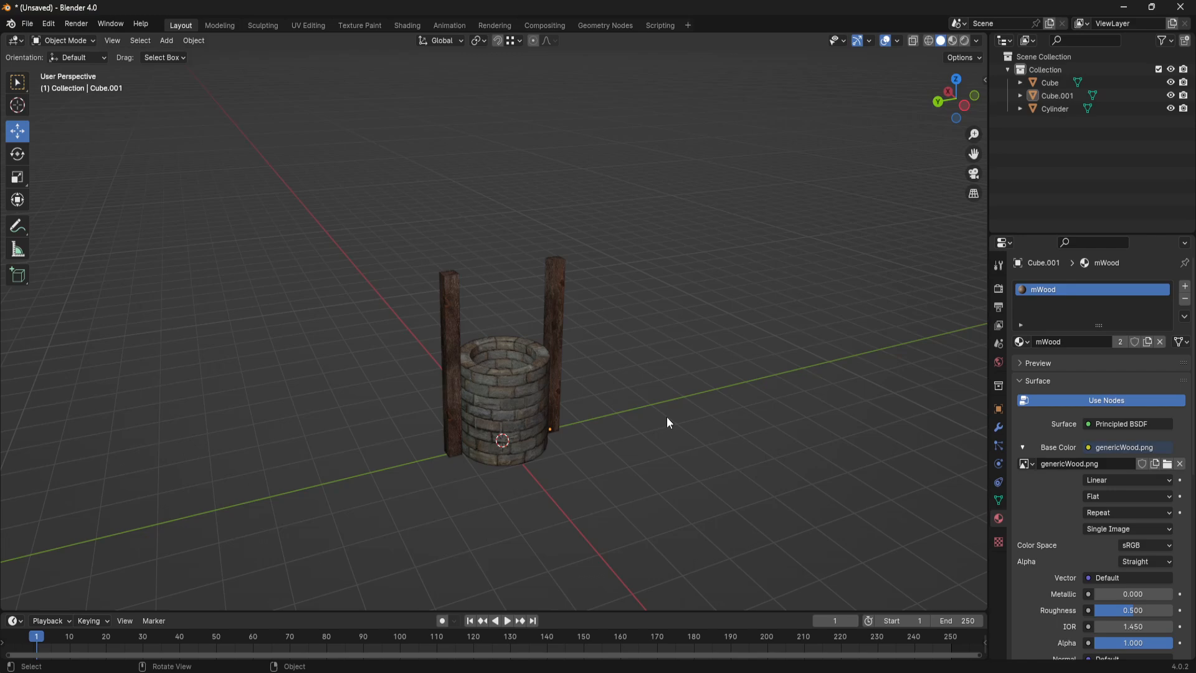
middle_drag(667, 418, 714, 412)
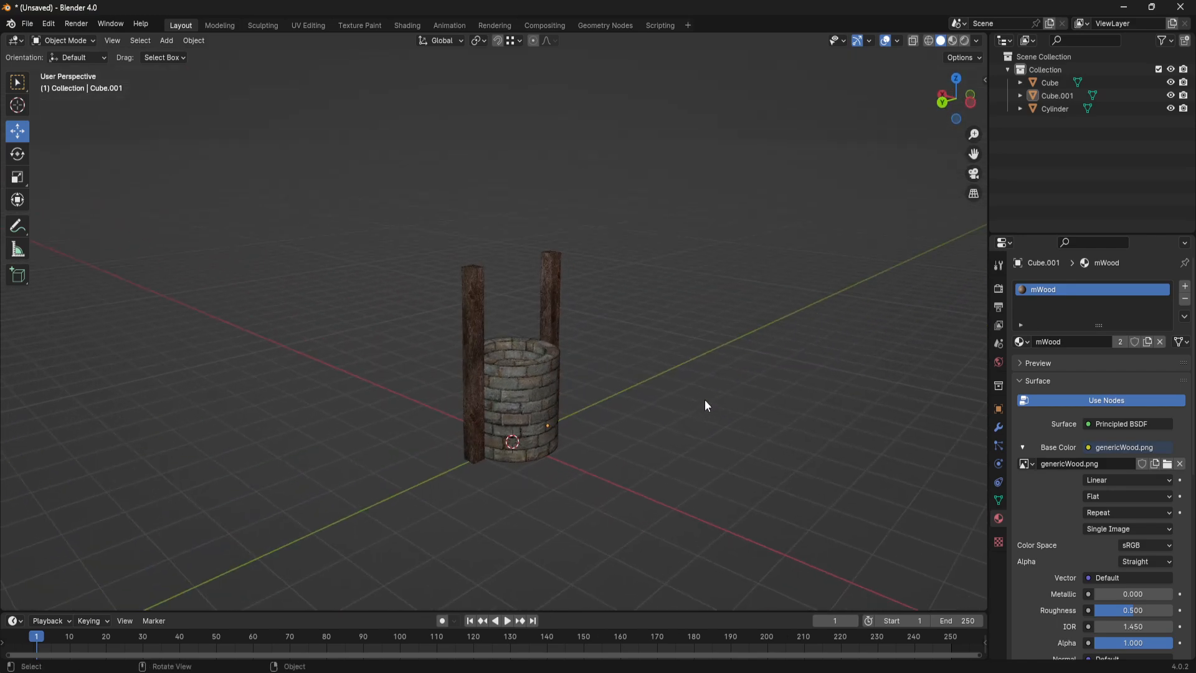
middle_drag(700, 395, 660, 390)
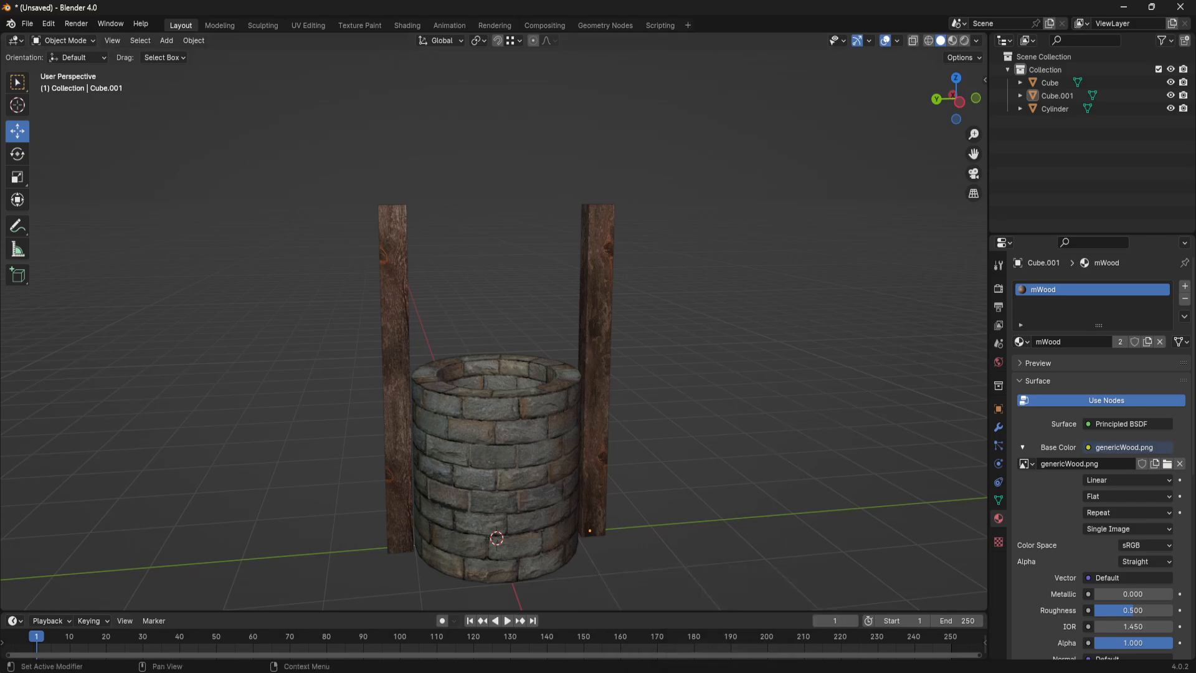
- Switch to the browser and examine well reference images, including the ancient well drawing with a roof and crank, then return to Blender
key(alt+Tab)
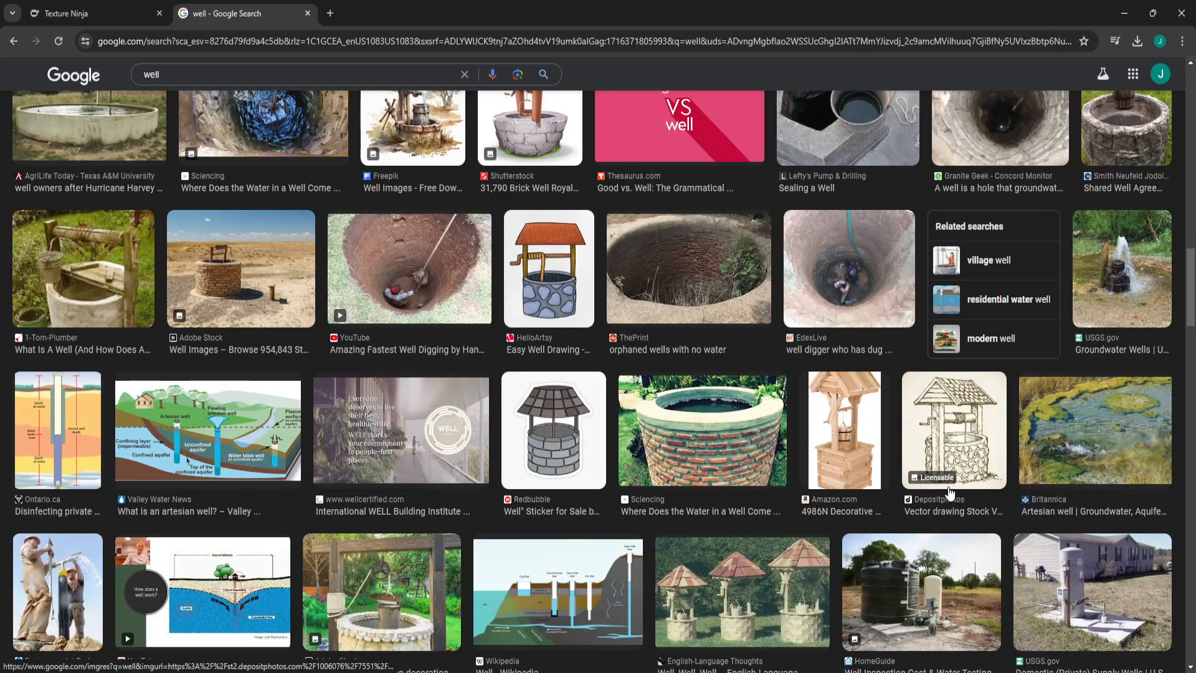
scroll(950, 492, down, 6)
scroll(950, 492, up, 5)
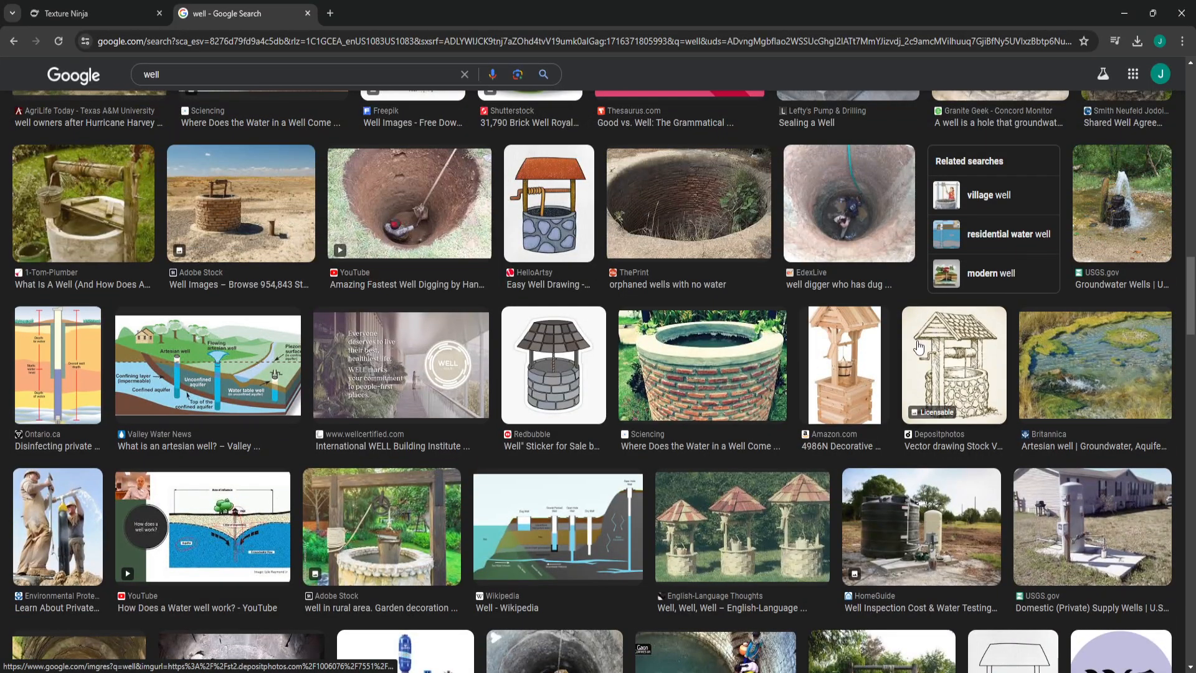
click(959, 362)
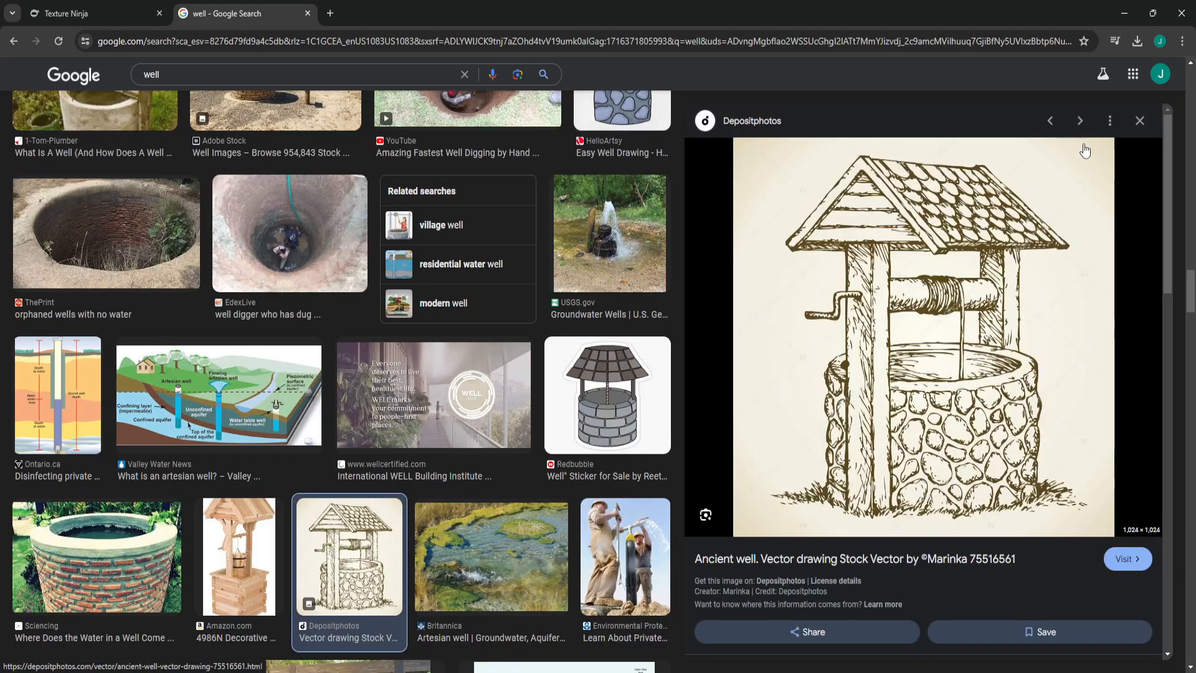
click(1139, 120)
scroll(469, 423, up, 3)
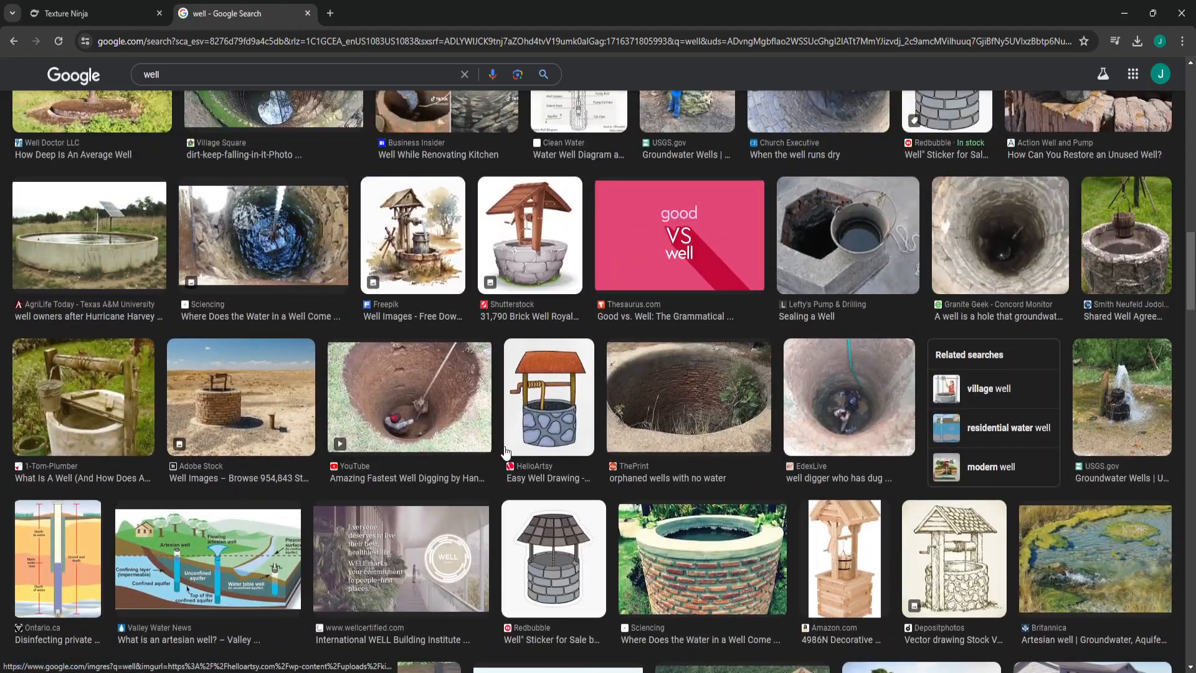
scroll(507, 455, up, 4)
scroll(506, 455, up, 7)
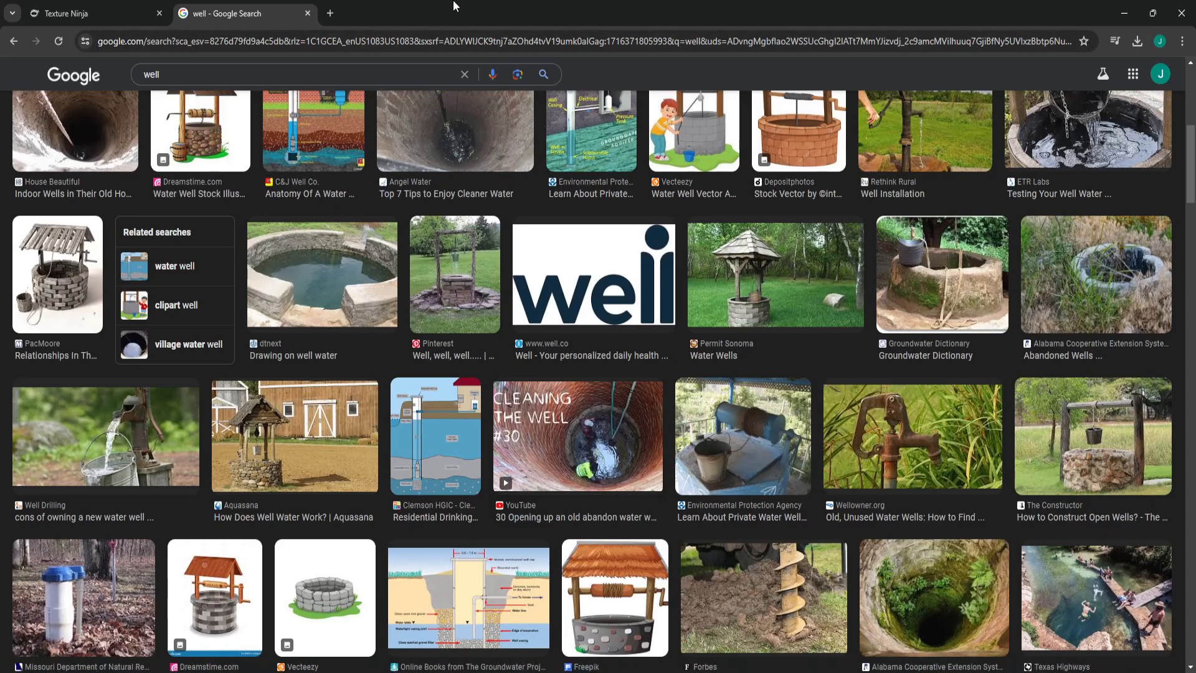
click(1124, 13)
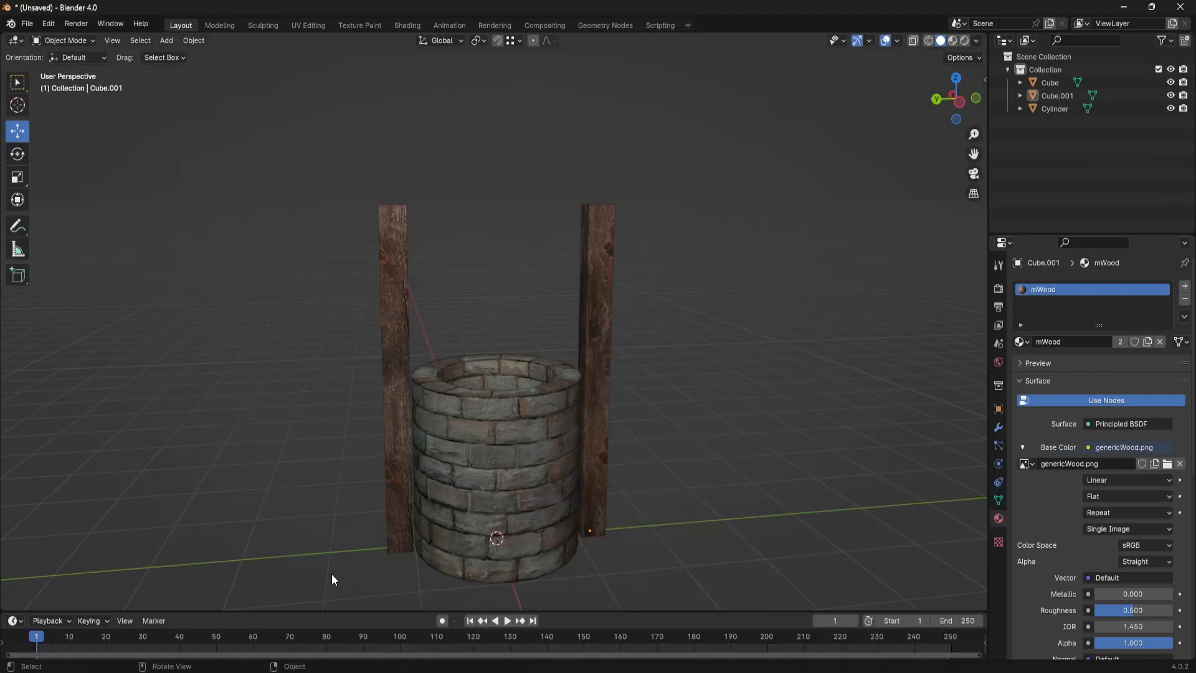
- Duplicate the rotated side post and raise the copy about 4.1 m along the Z axis
middle_drag(332, 578, 505, 499)
click(595, 356)
middle_drag(597, 356, 572, 393)
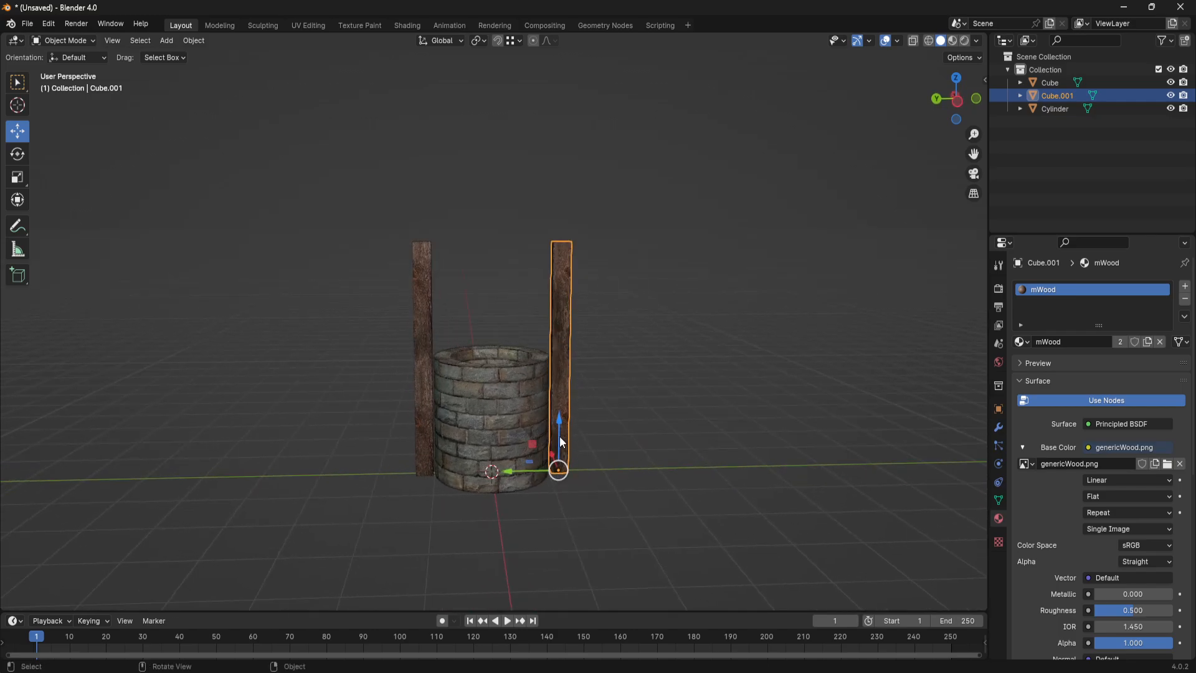
key(shift+d)
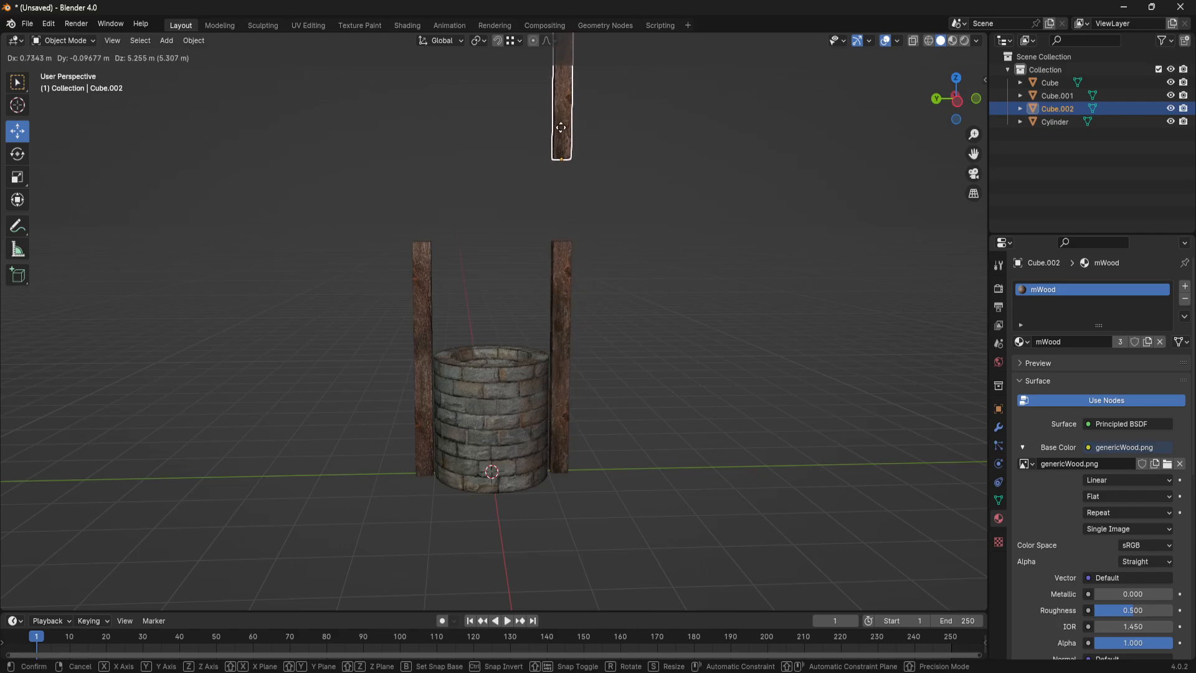
key(z)
click(568, 194)
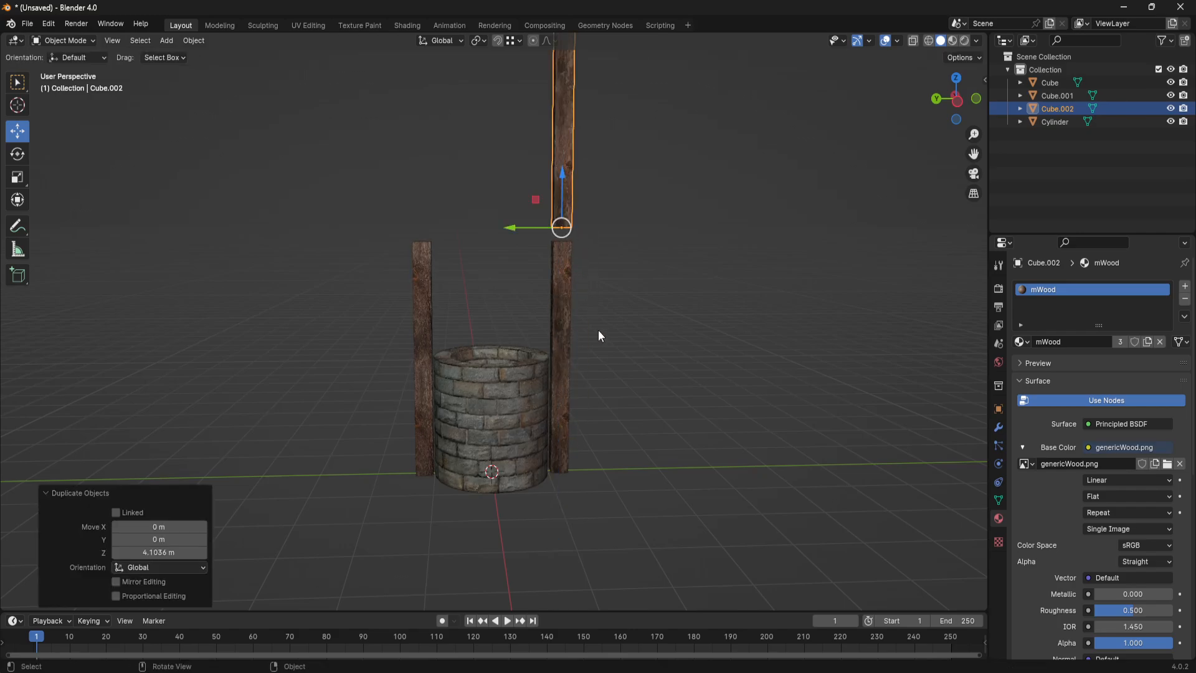
- Try laying the copied post flat with a -90° rotation about the view axis and shifting it about -0.74 m along Y
key(r)
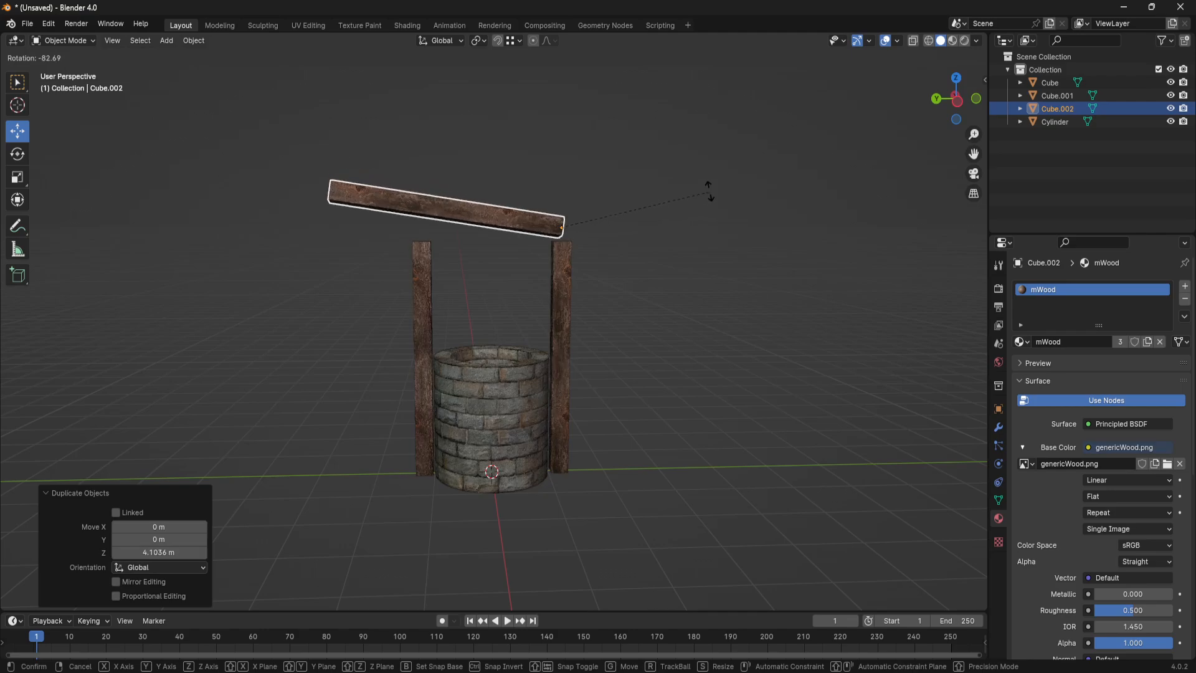
click(709, 166)
click(159, 538)
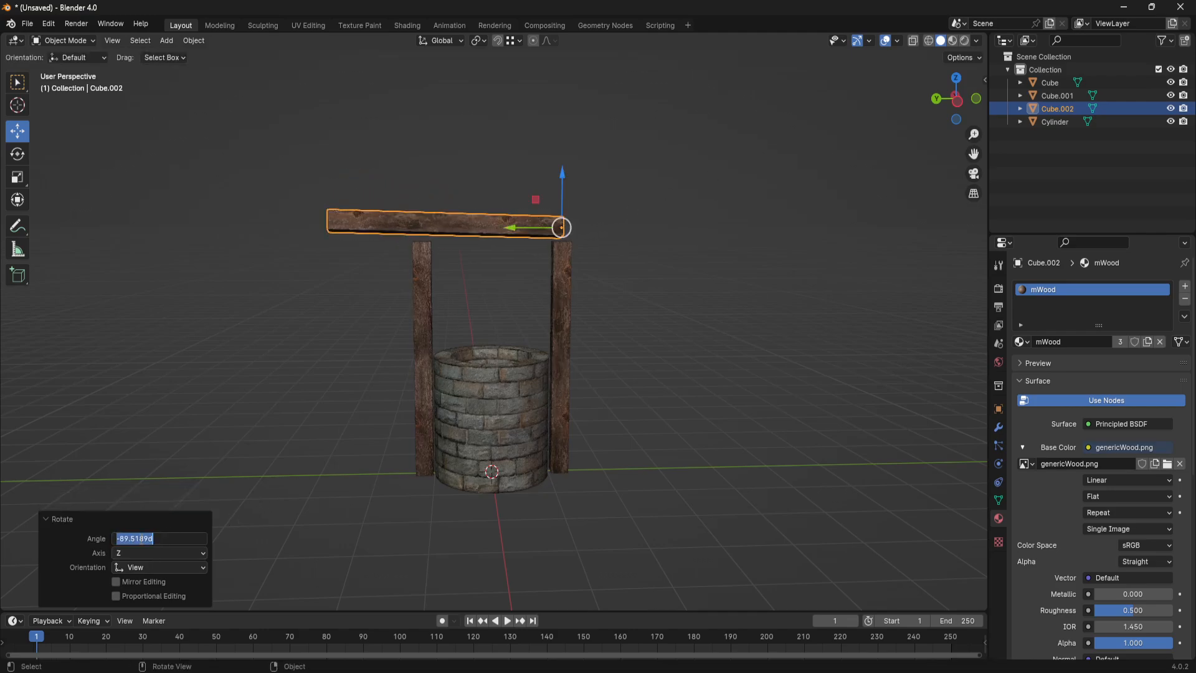
text(-90)
key(Return)
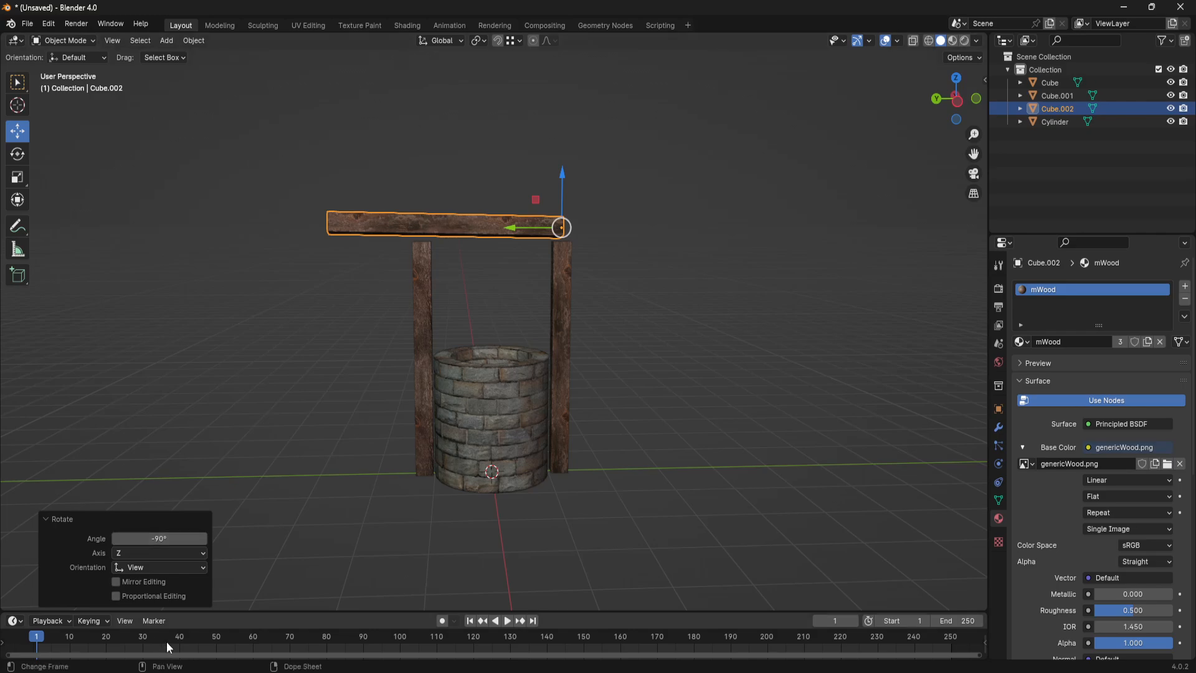
drag(509, 230, 552, 230)
- Undo the copied post's Y move and its view-aligned rotation
middle_drag(470, 349, 610, 350)
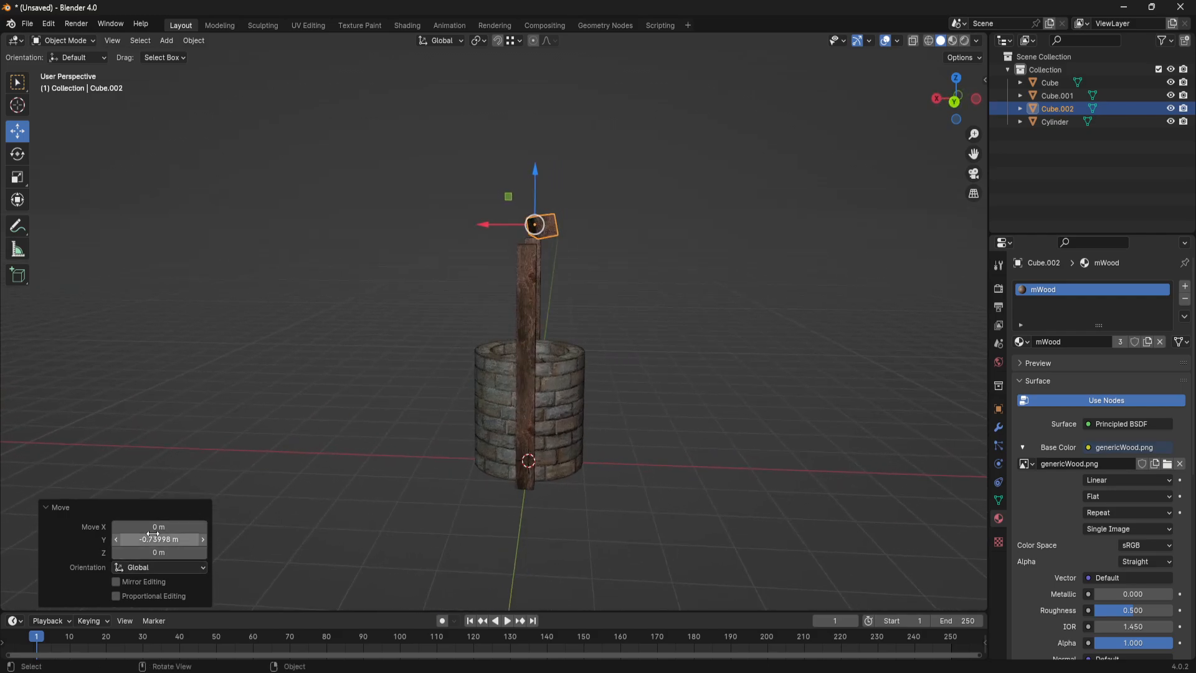
click(619, 339)
key(ctrl+z)
key(ctrl+z)
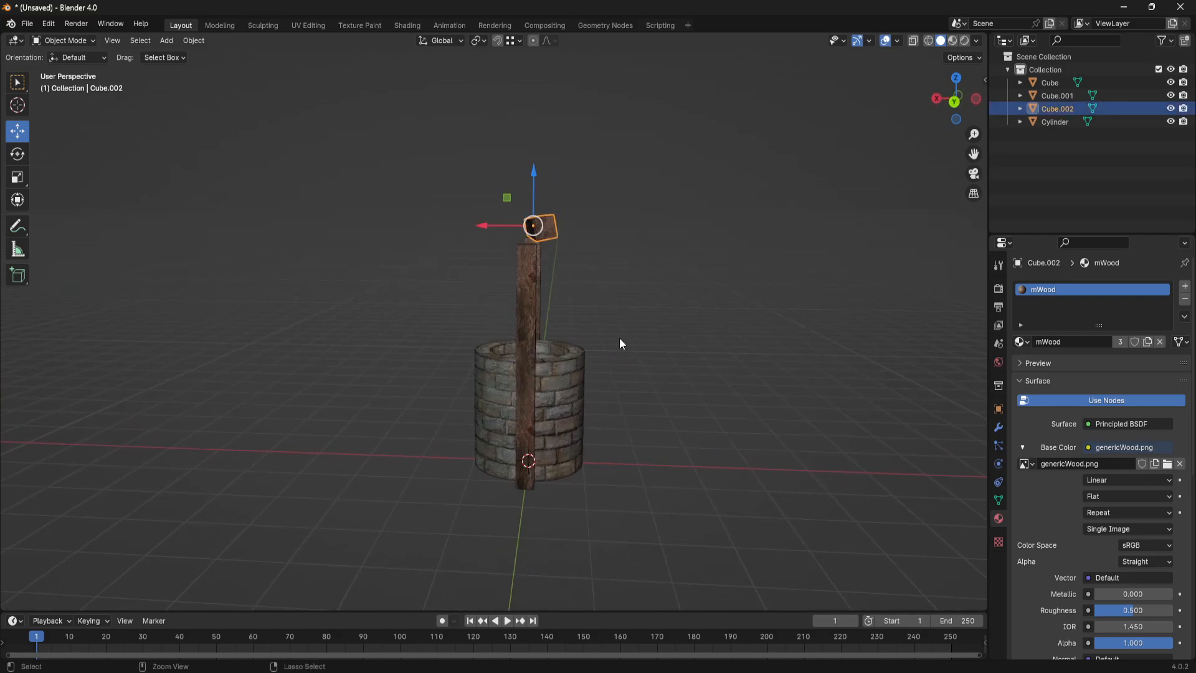
key(ctrl+z)
- Rotate the copied post -90° around the global X axis so it forms a horizontal crossbeam
middle_drag(619, 338, 576, 219)
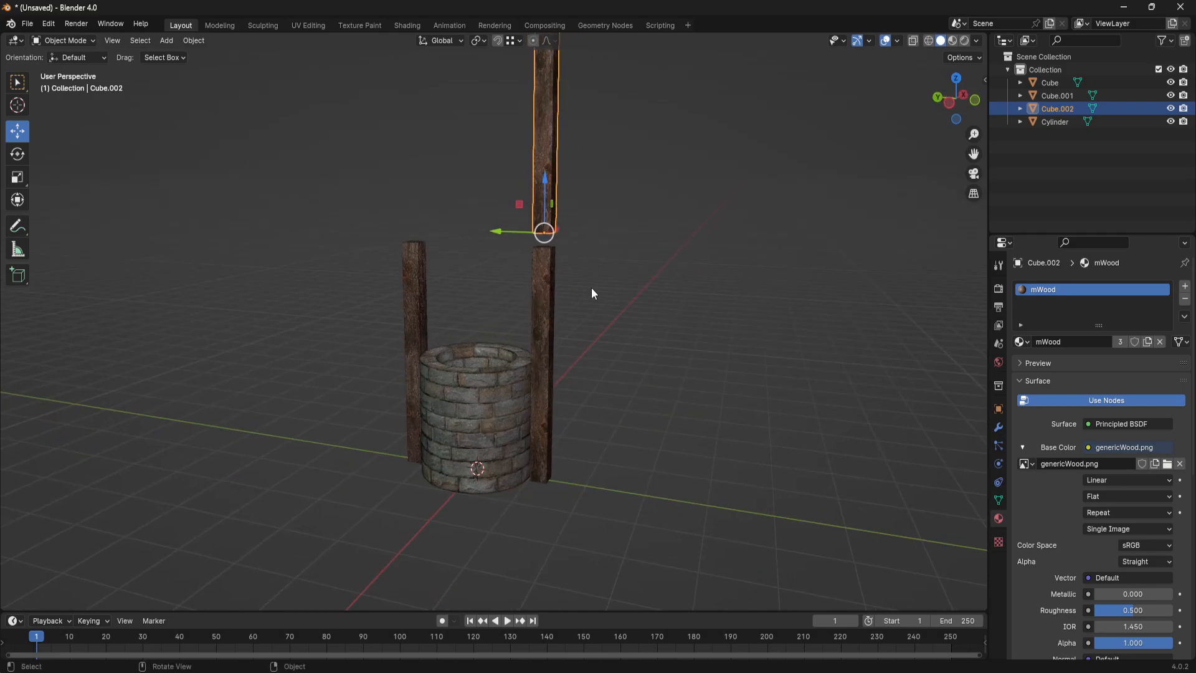
key(r)
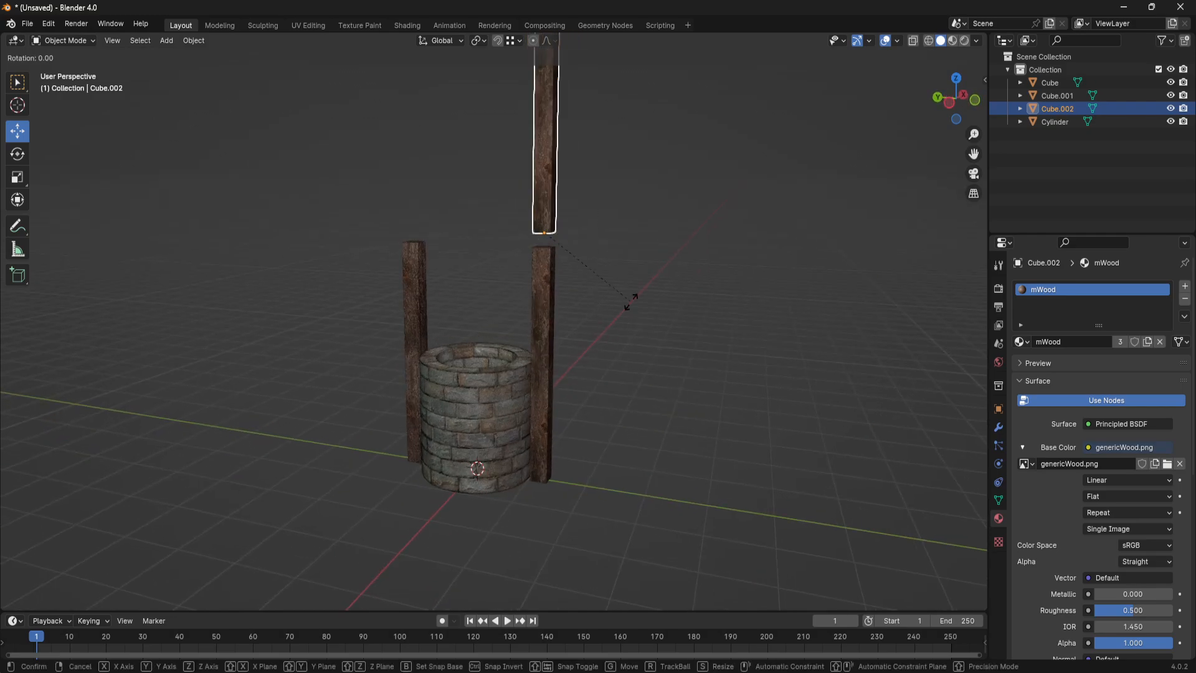
key(x)
click(573, 181)
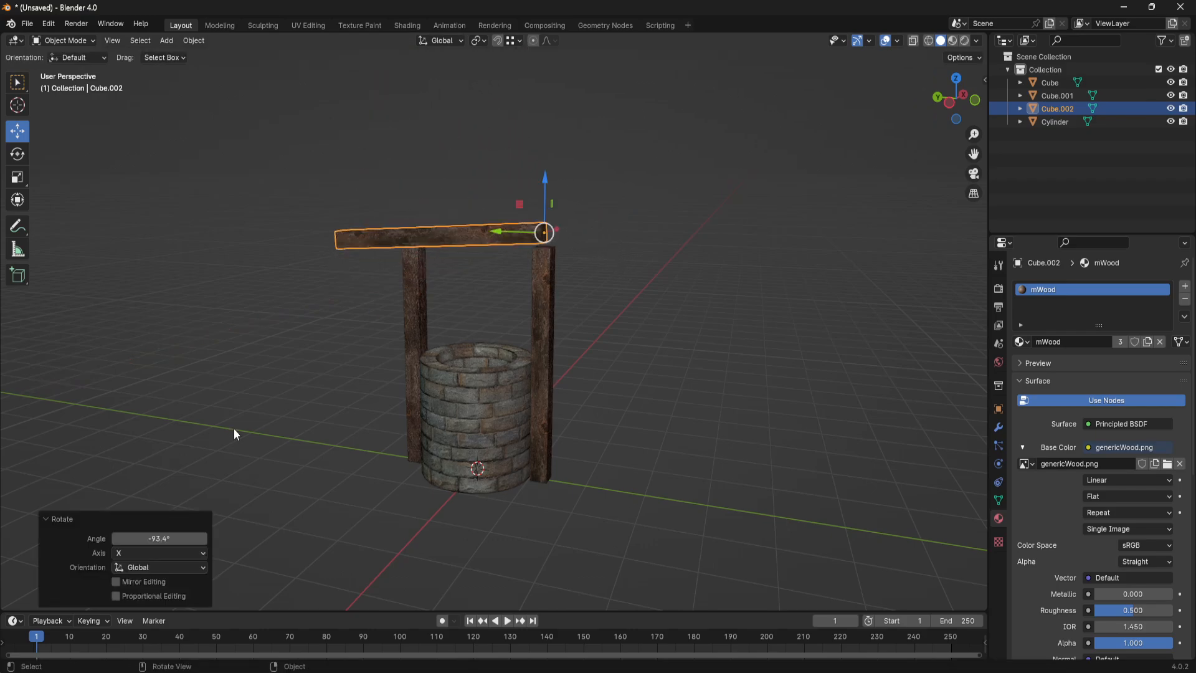
click(181, 540)
text(-90)
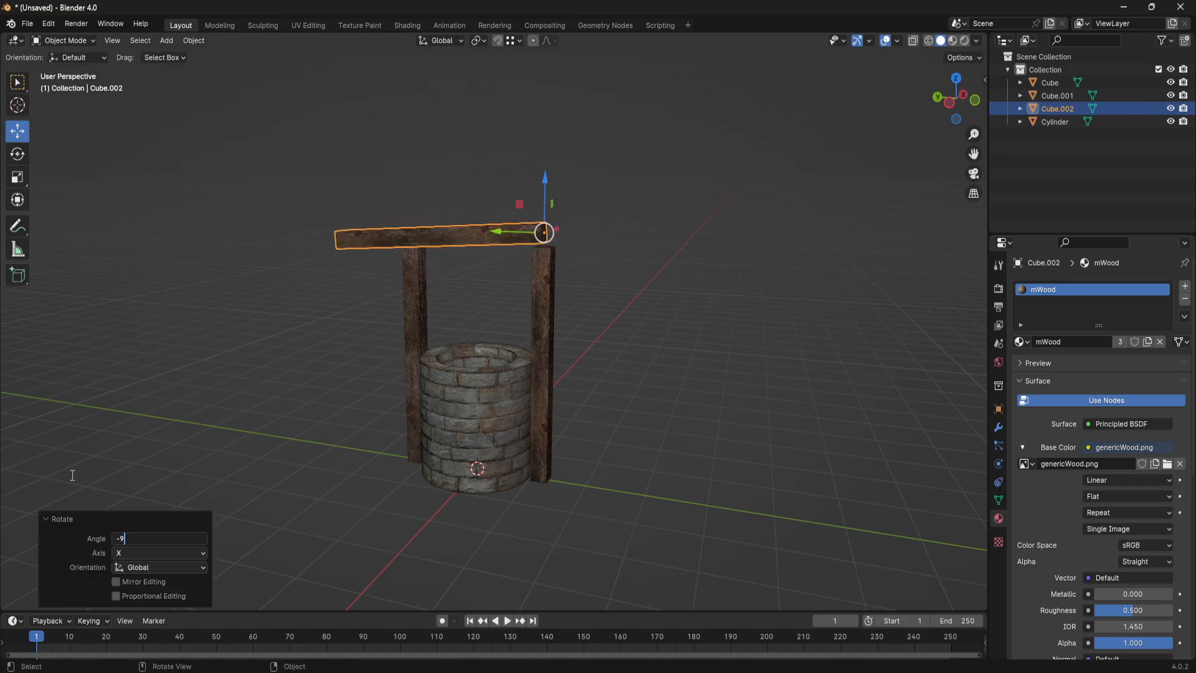
key(Return)
- Move the crossbeam about -0.68 m along Y to center it over the posts, and lower it about 0.07 m onto their tops
middle_drag(264, 381, 730, 372)
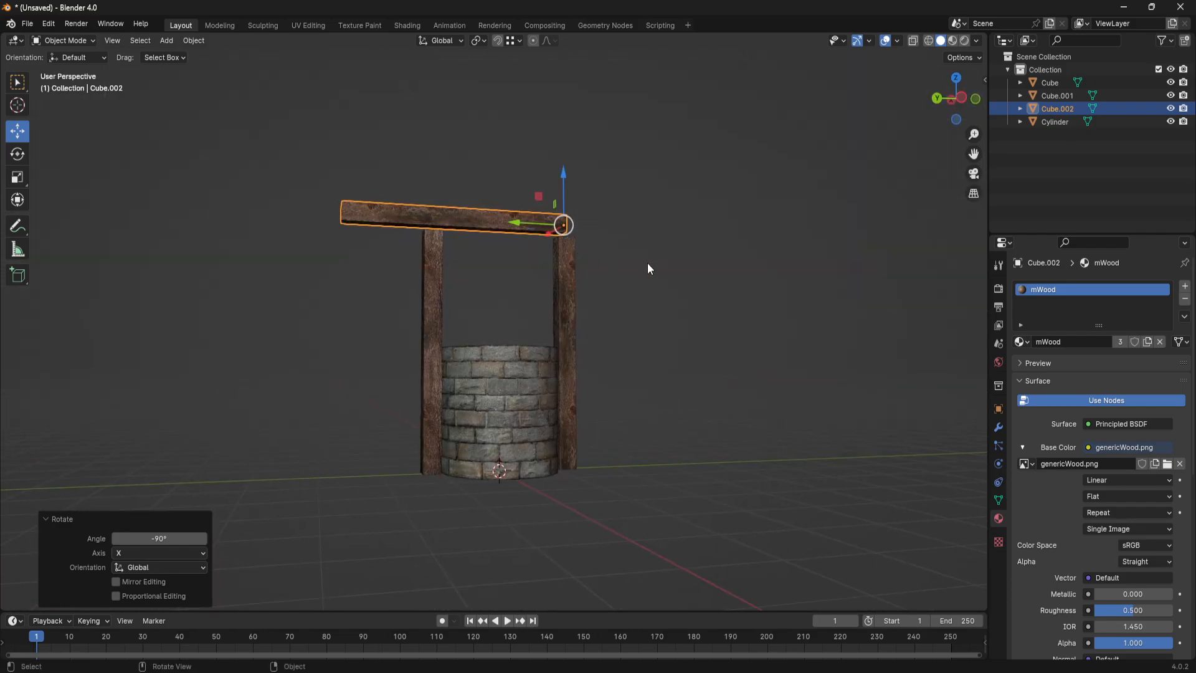
middle_drag(647, 264, 613, 275)
scroll(613, 282, up, 2)
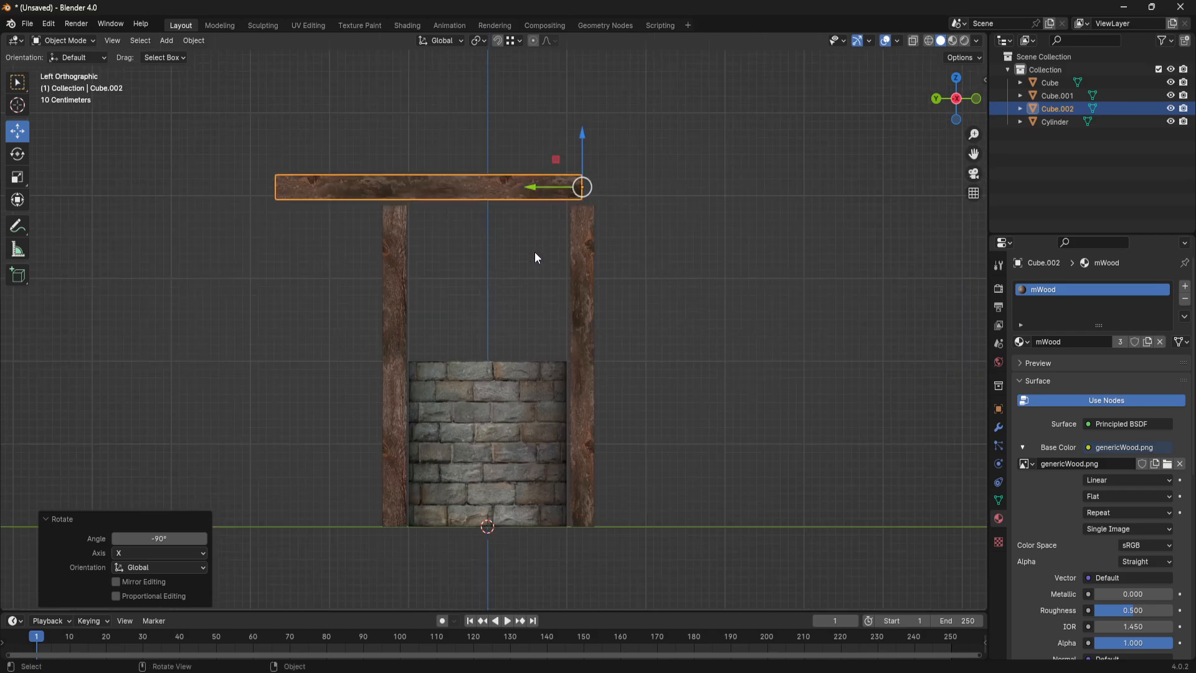
shift+middle_drag(534, 257, 518, 289)
key(g)
key(y)
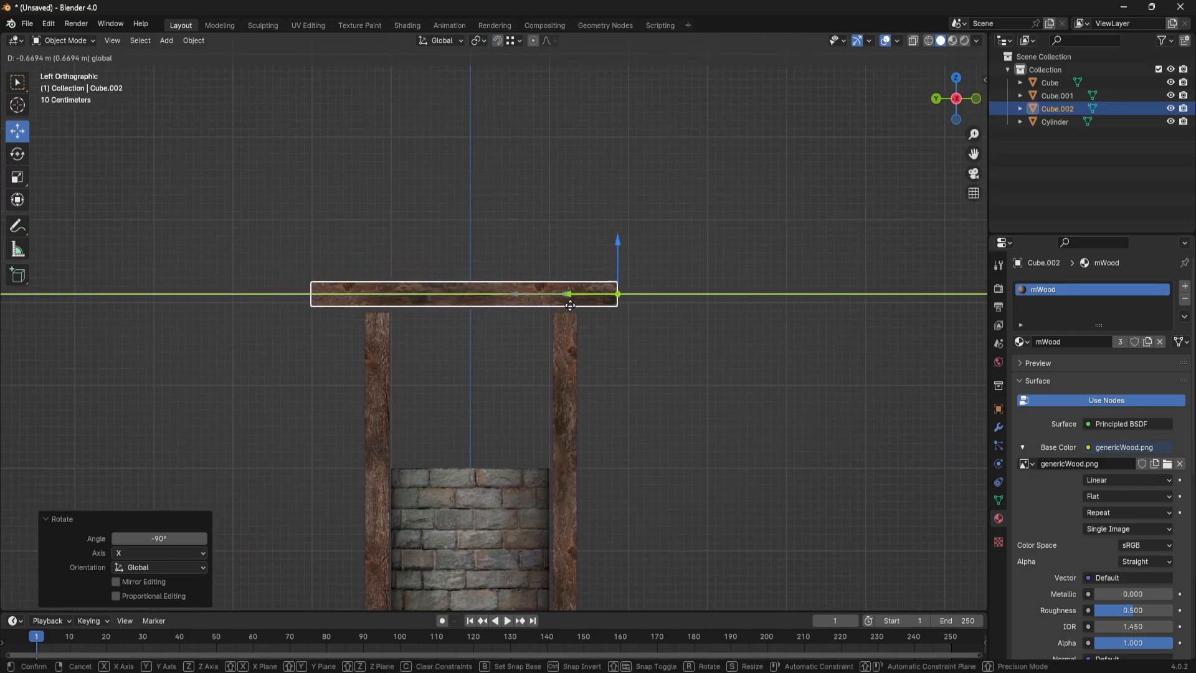
click(571, 304)
key(g)
key(z)
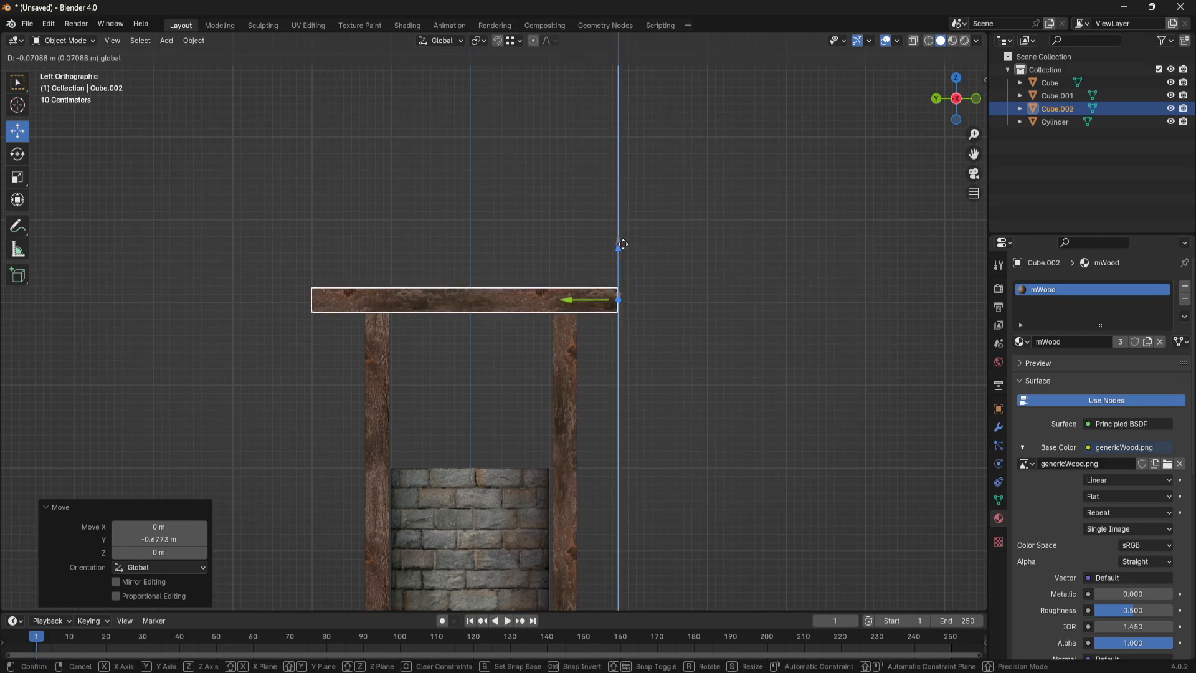
click(623, 244)
- Nudge the crossbeam slightly along the Y axis to refine its overhang on both posts, and deselect it
middle_drag(623, 244, 665, 381)
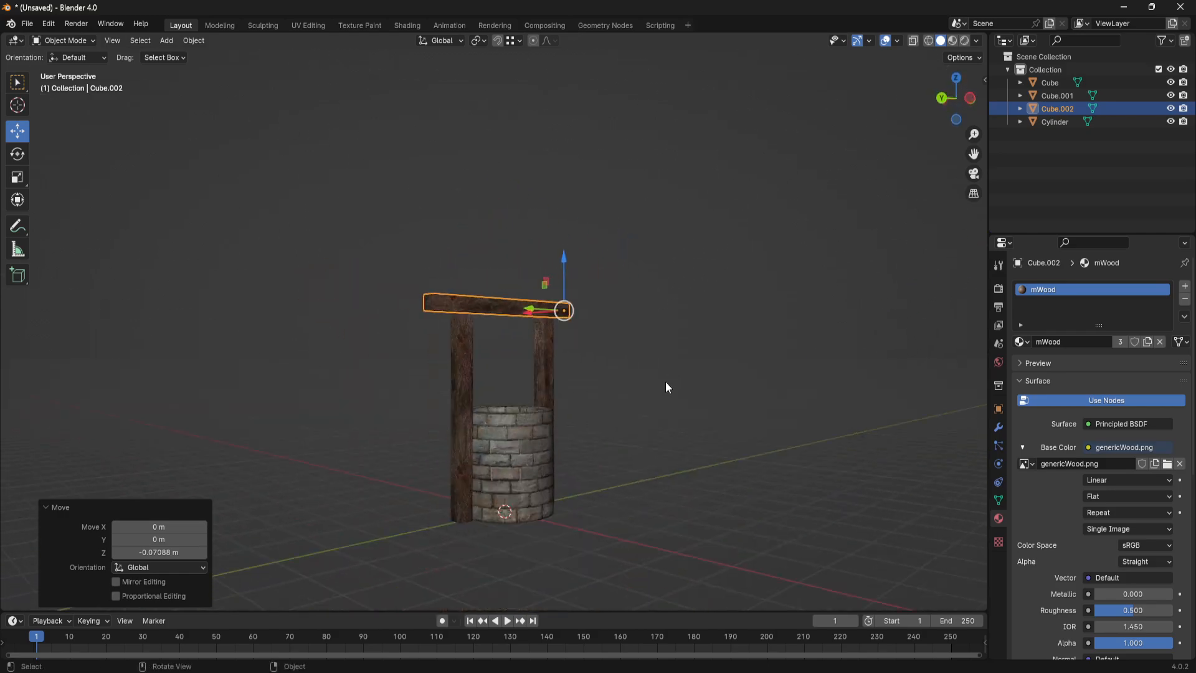
click(607, 356)
click(523, 307)
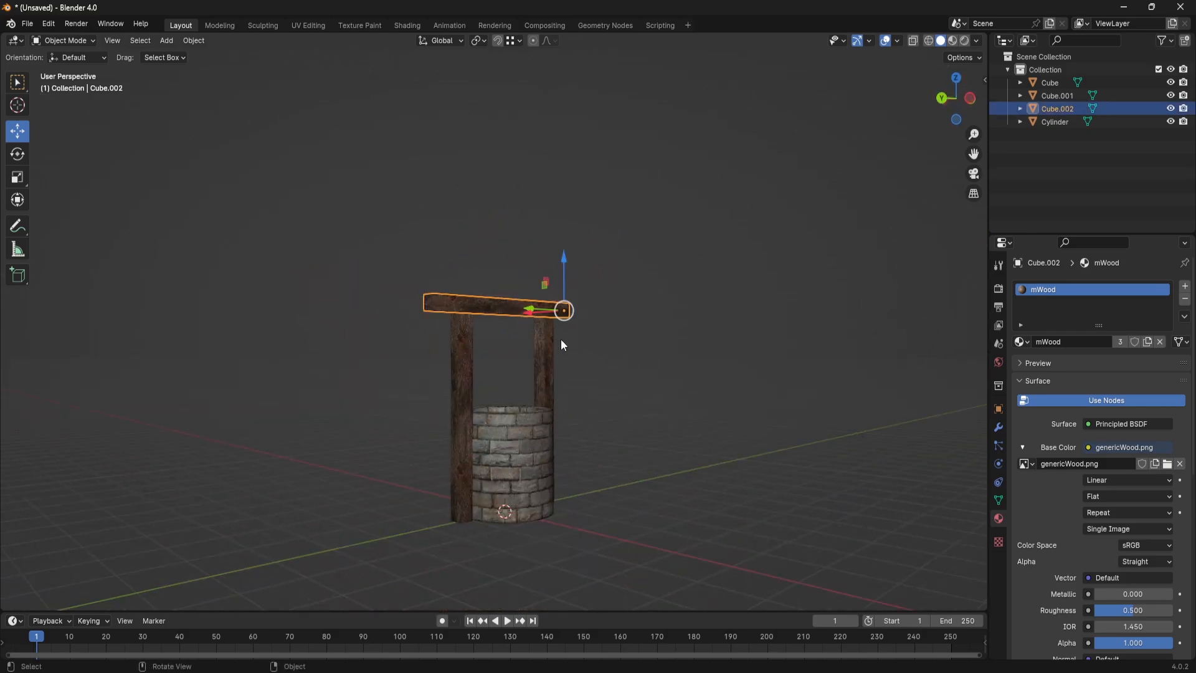
middle_drag(561, 339, 473, 328)
key(g)
key(y)
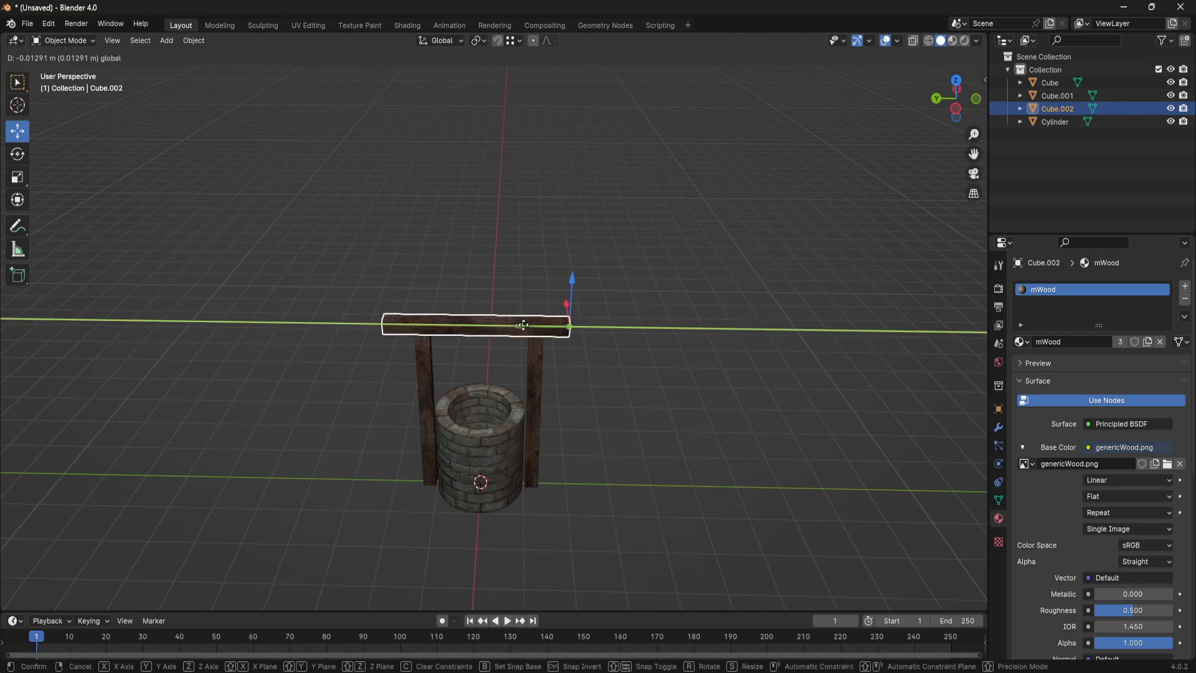
click(525, 325)
middle_drag(568, 454, 653, 335)
click(674, 386)
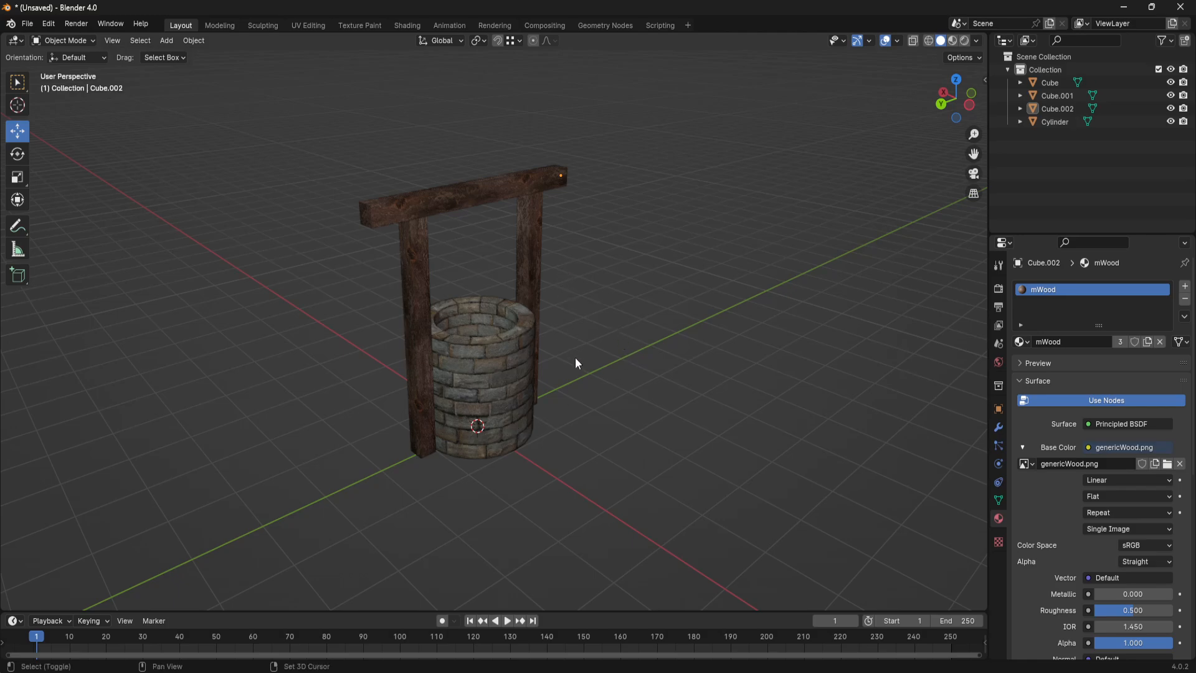
- Examine the crossbeam and both posts from several angles, checking how the wood texture differs on each piece
shift+middle_drag(568, 318, 617, 340)
scroll(582, 373, up, 3)
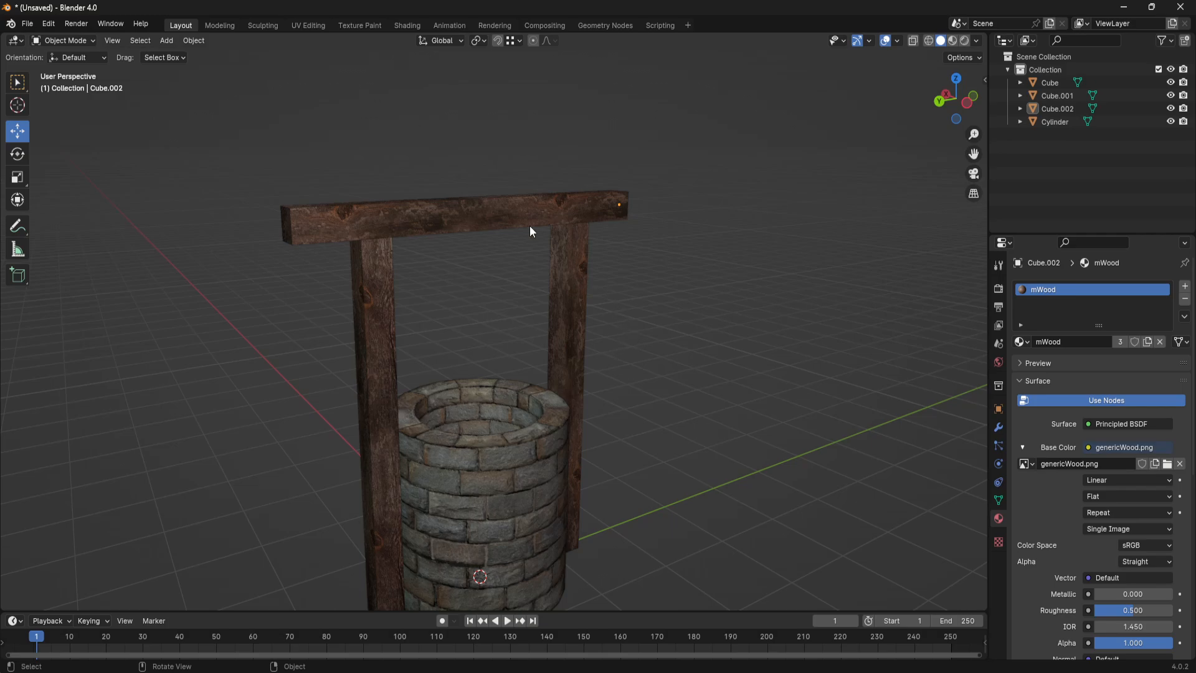
click(515, 212)
middle_drag(749, 382, 527, 297)
click(527, 296)
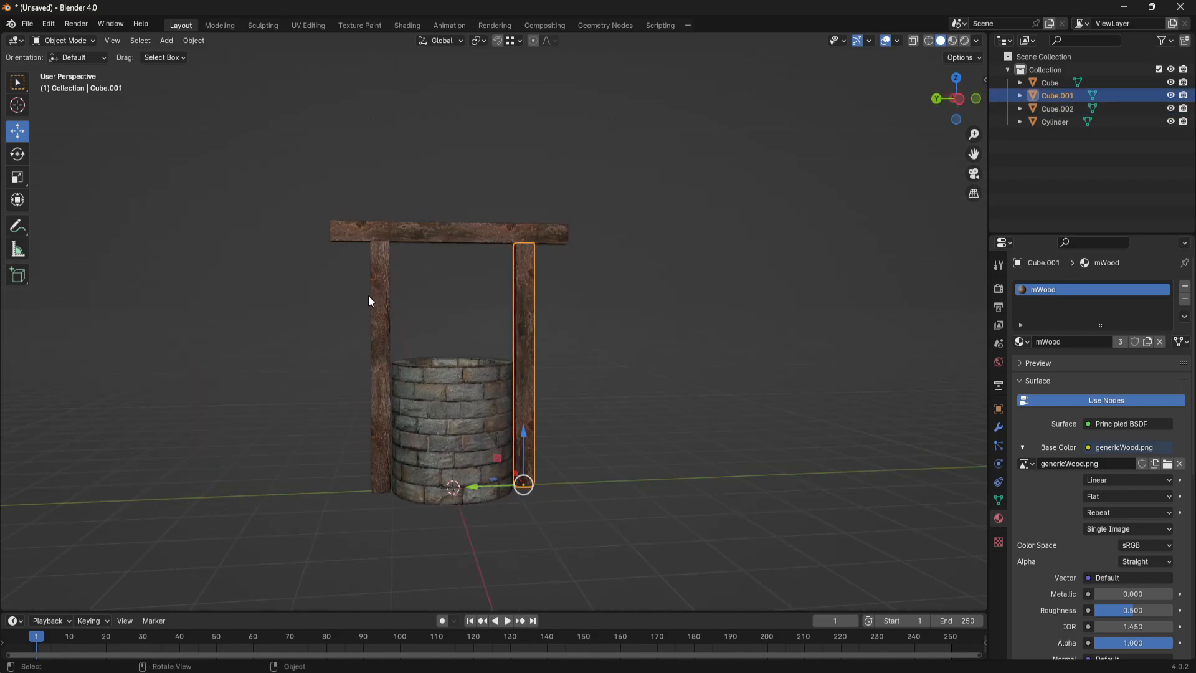
click(380, 297)
click(498, 236)
middle_drag(470, 329, 564, 380)
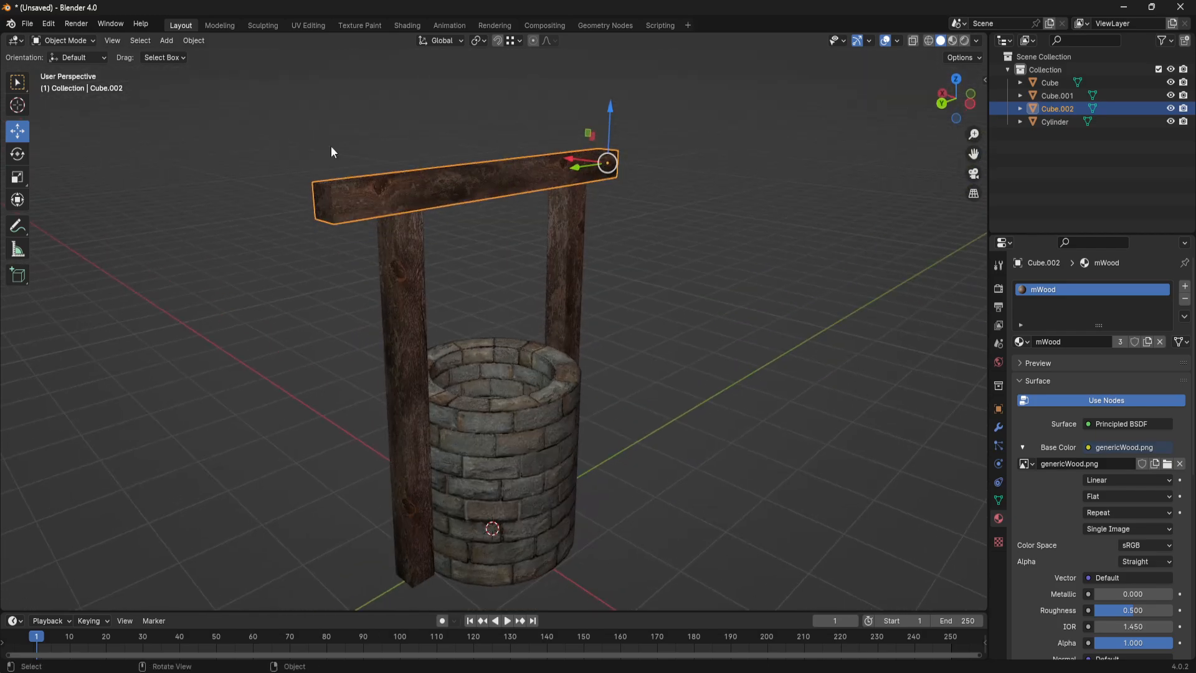
middle_drag(424, 234, 403, 307)
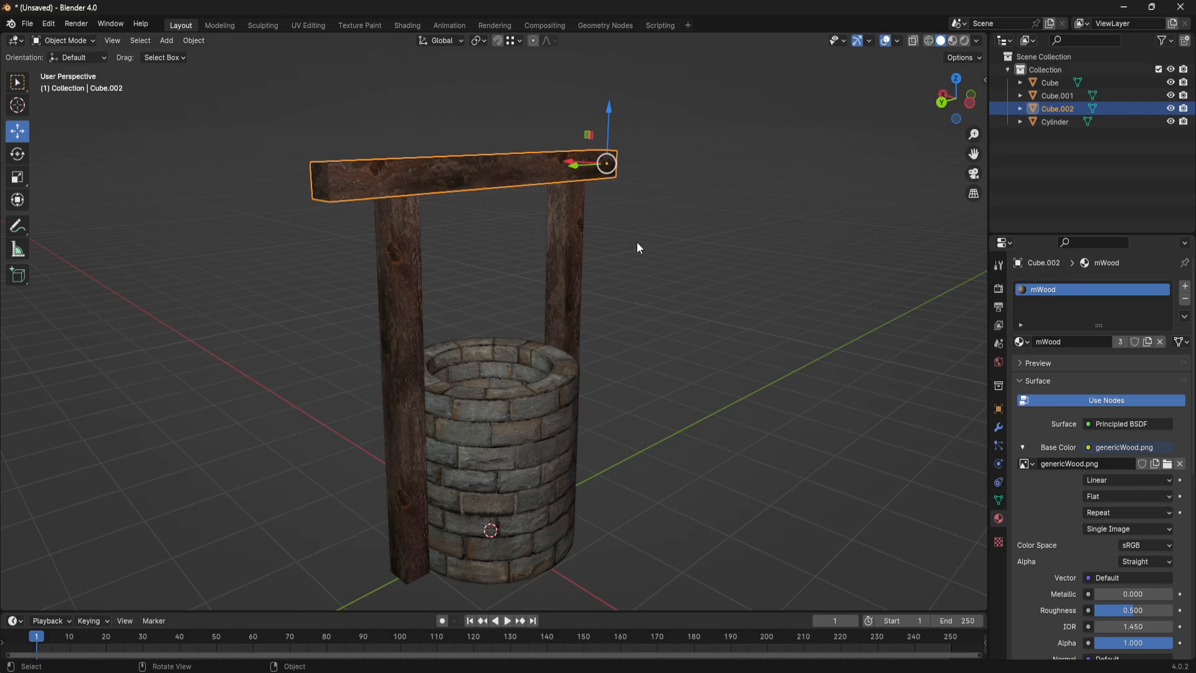
middle_drag(424, 213, 641, 337)
click(477, 239)
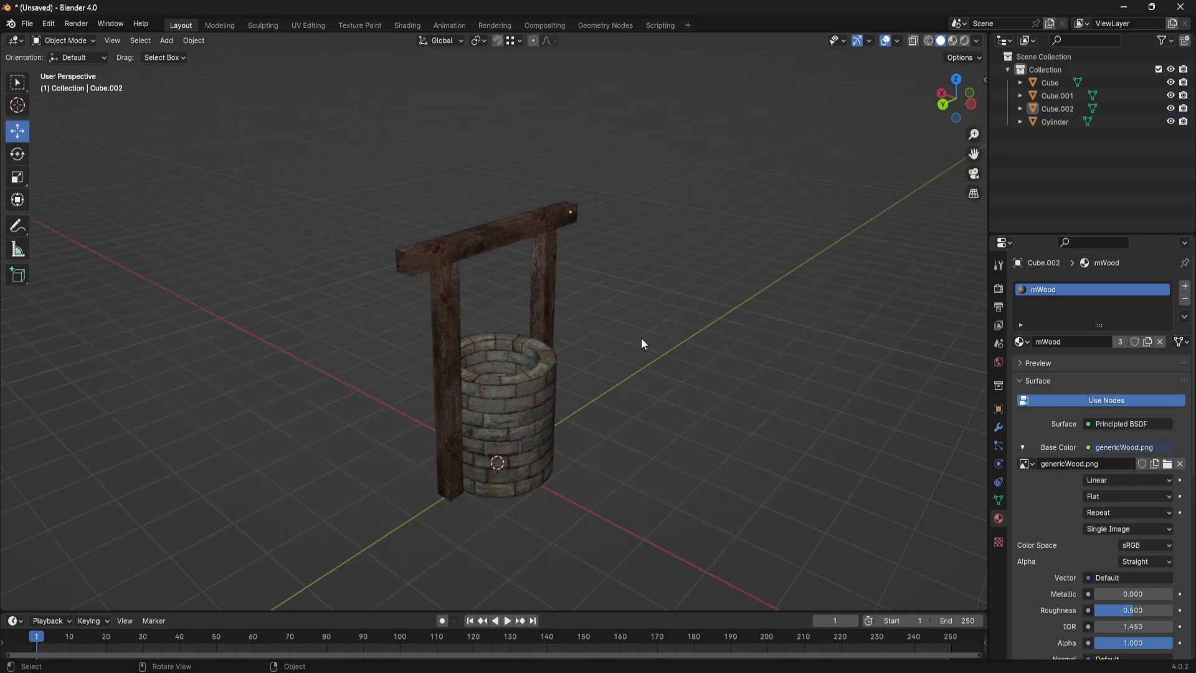
- Add a 2 m cube and raise it about 4.46 m along Z to the crossbeam's height
click(206, 42)
mouse_move(167, 40)
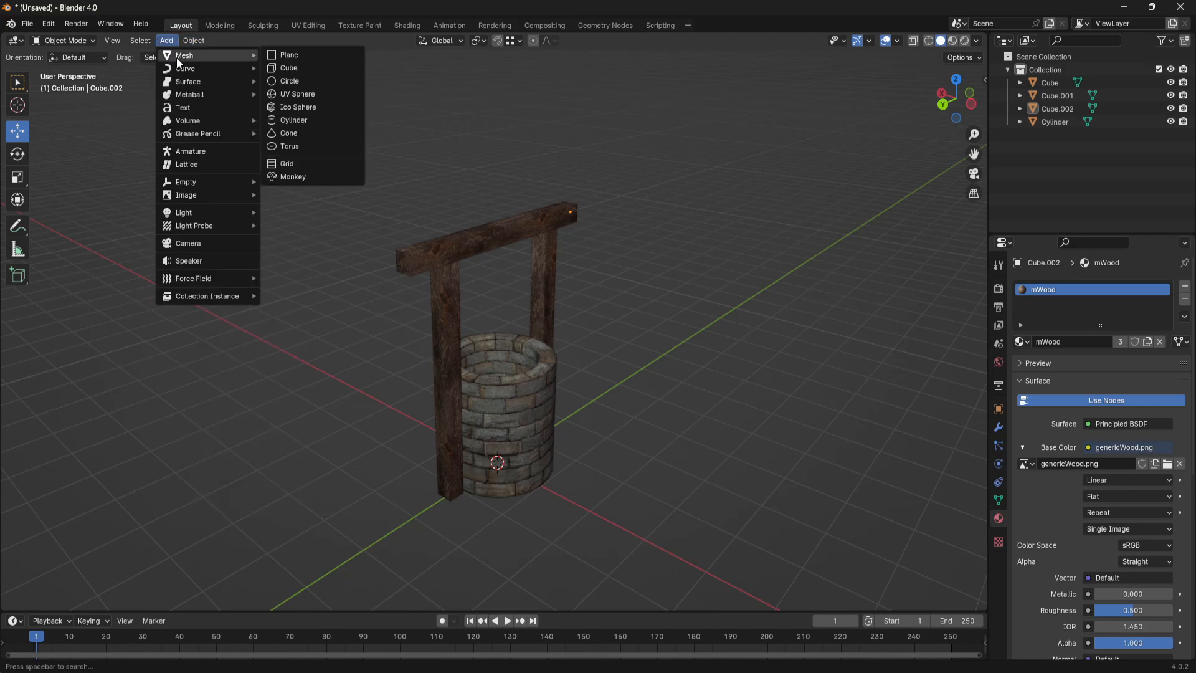
click(279, 70)
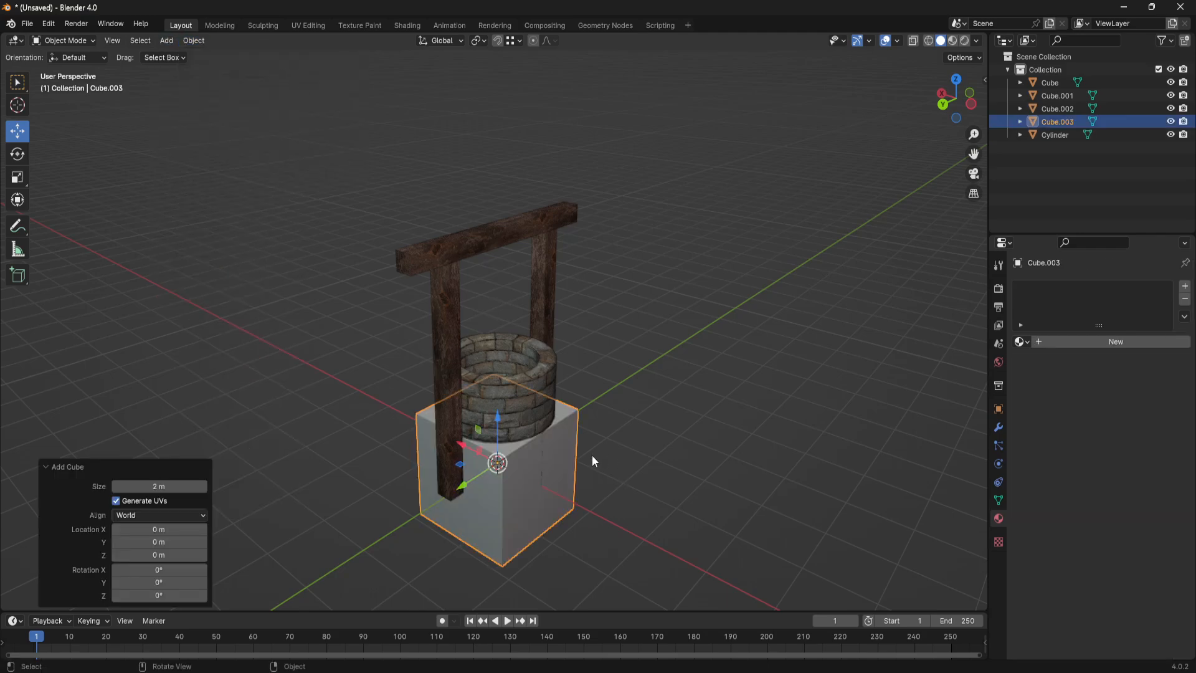
drag(498, 419, 500, 157)
- Scale the cube by about 1.806 along Y and 1.409 along X to form a wide roof block over the well
middle_drag(659, 229, 592, 220)
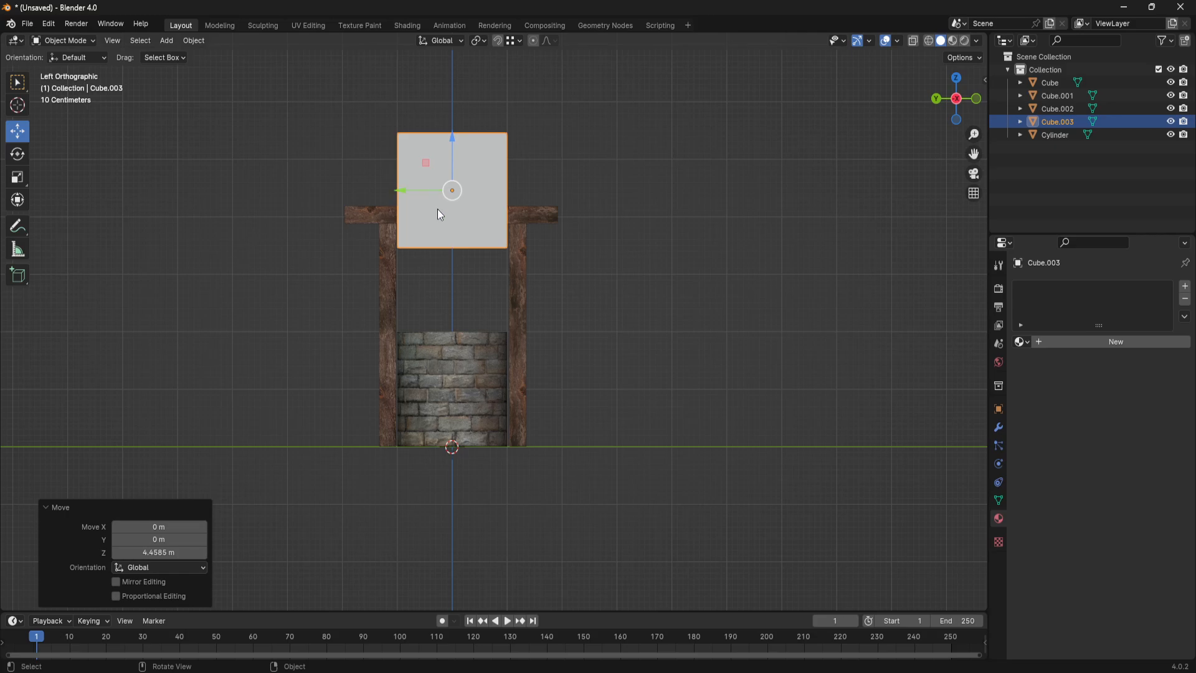
key(s)
key(y)
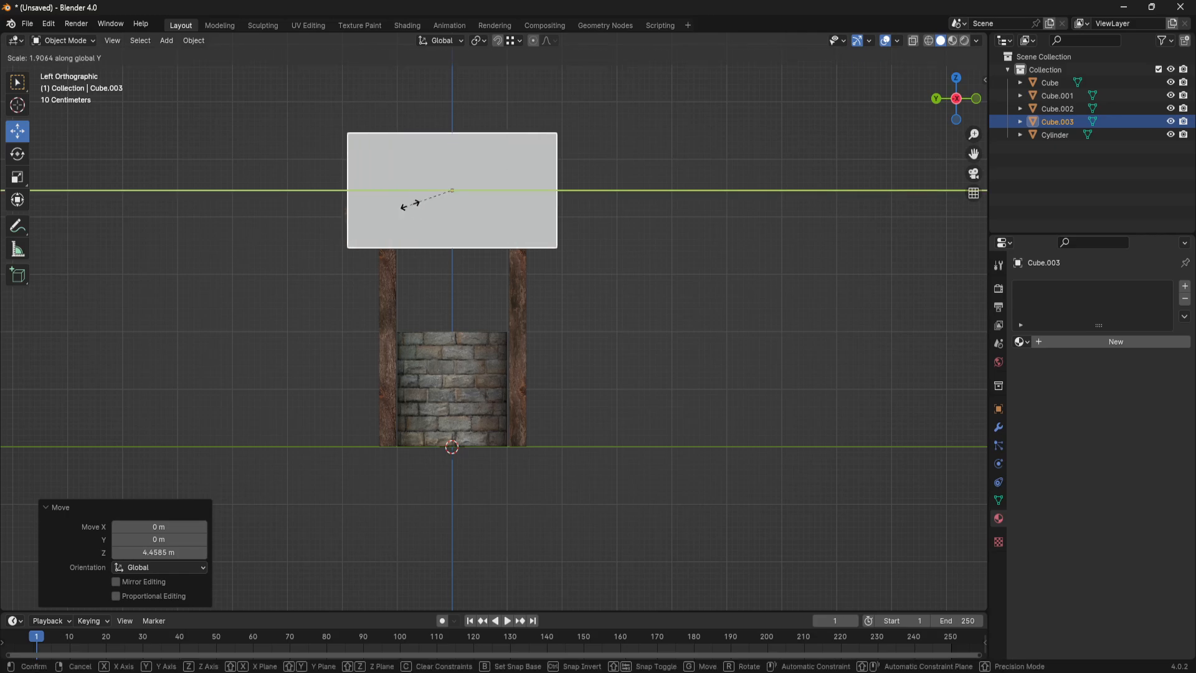
click(411, 203)
middle_drag(411, 203, 528, 301)
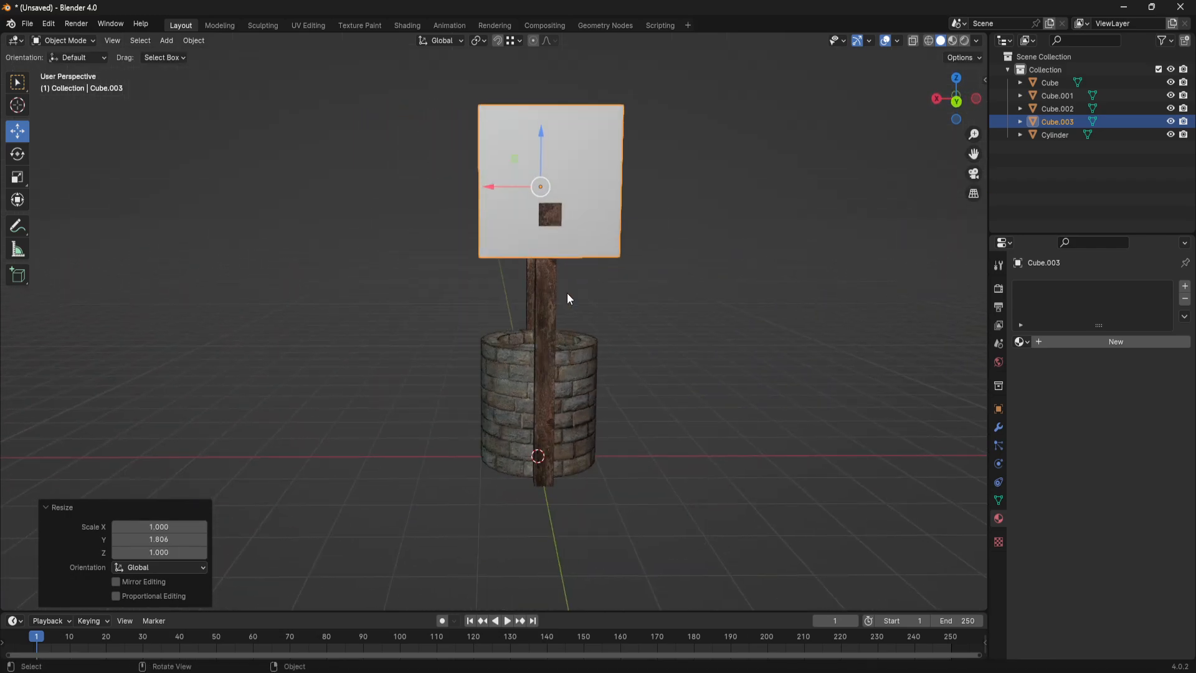
key(s)
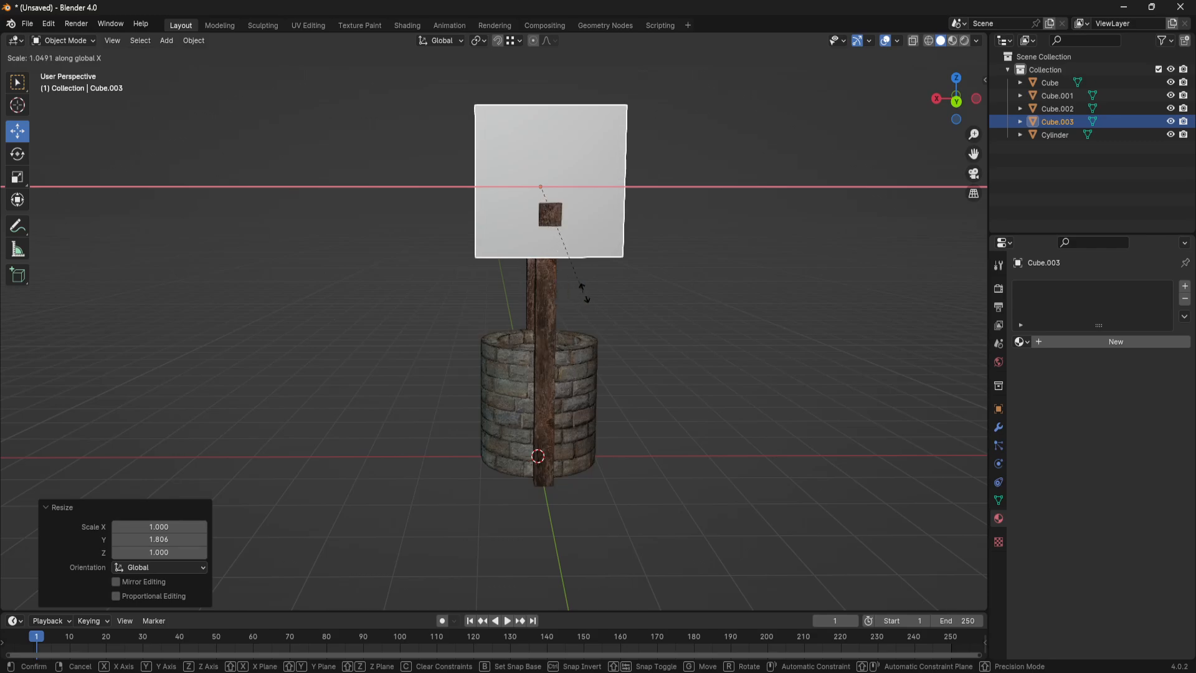
click(634, 299)
- Enter edit mode on the roof block and delete its bottom face
mouse_move(634, 300)
middle_down()
mouse_move(592, 315)
mouse_move(628, 320)
middle_up()
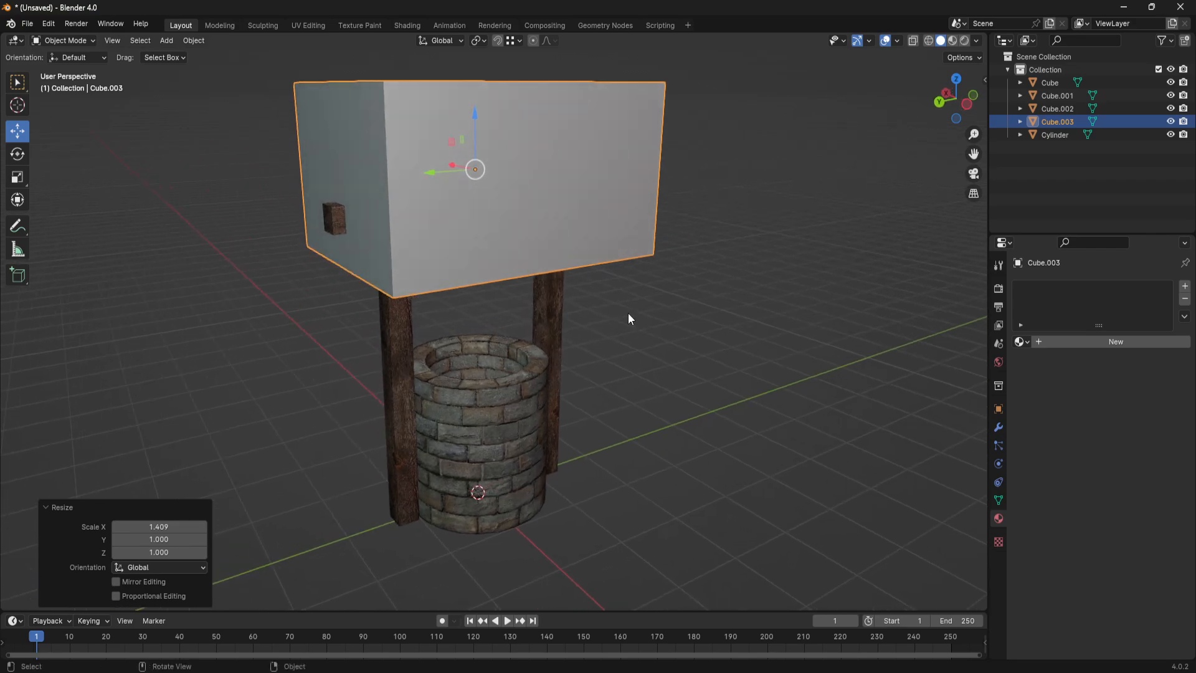
scroll(545, 320, up, 2)
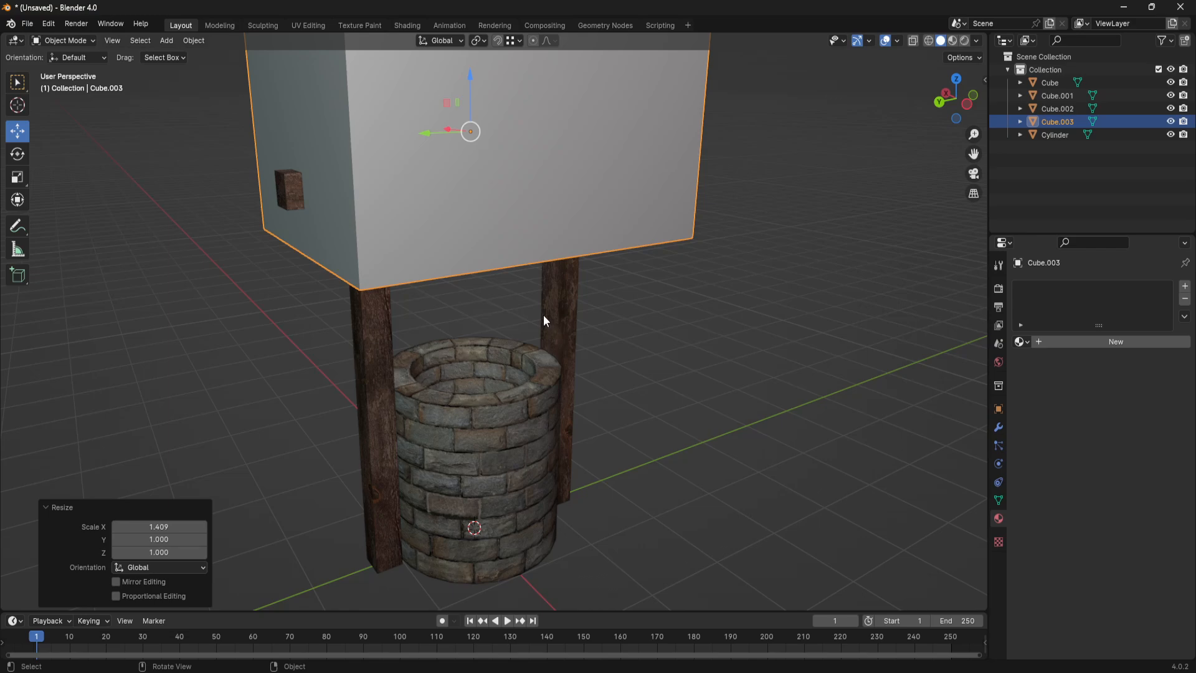
shift+middle_drag(519, 299, 517, 328)
scroll(521, 344, down, 1)
key(Tab)
click(523, 260)
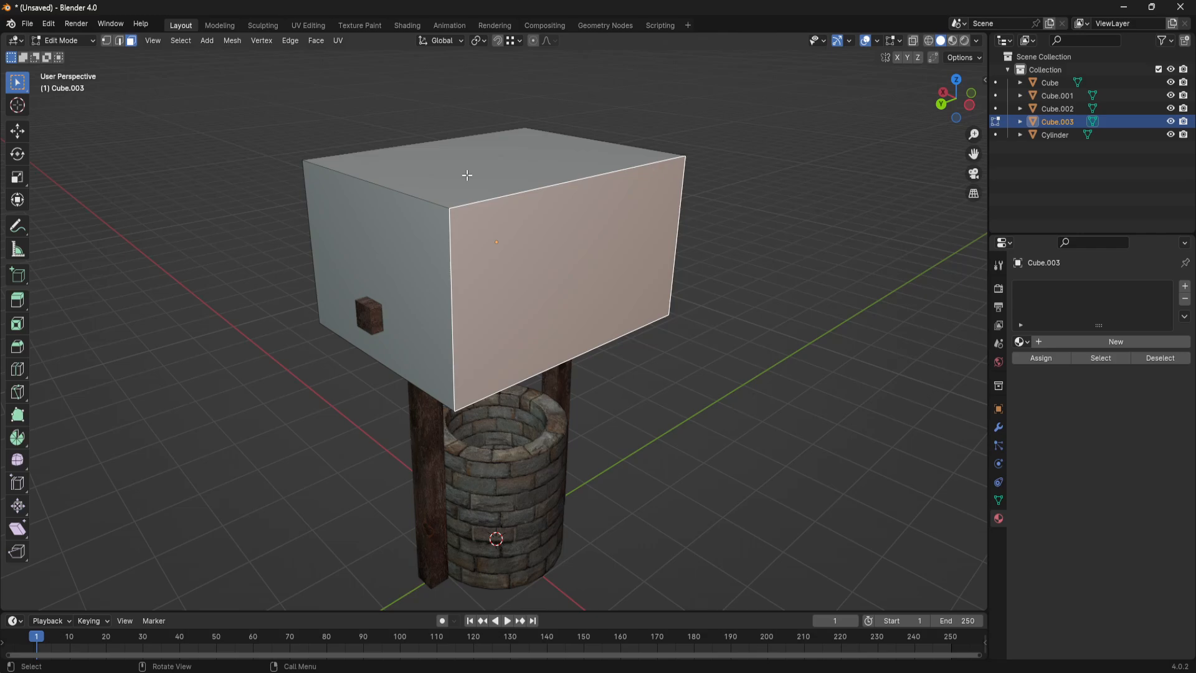
click(468, 175)
middle_drag(534, 201, 654, 242)
click(616, 259)
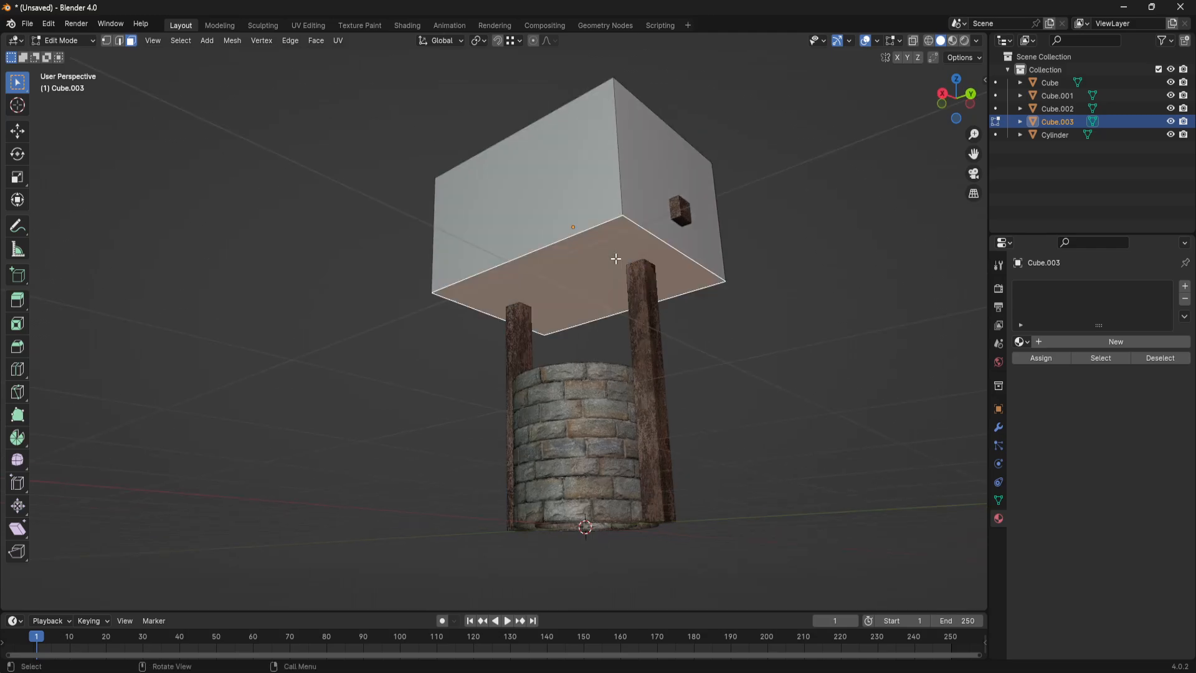
key(x)
click(615, 258)
middle_drag(803, 256, 664, 312)
- Scale the roof block's top face by about 0.079 along X to form a narrow ridge
middle_drag(539, 165, 546, 190)
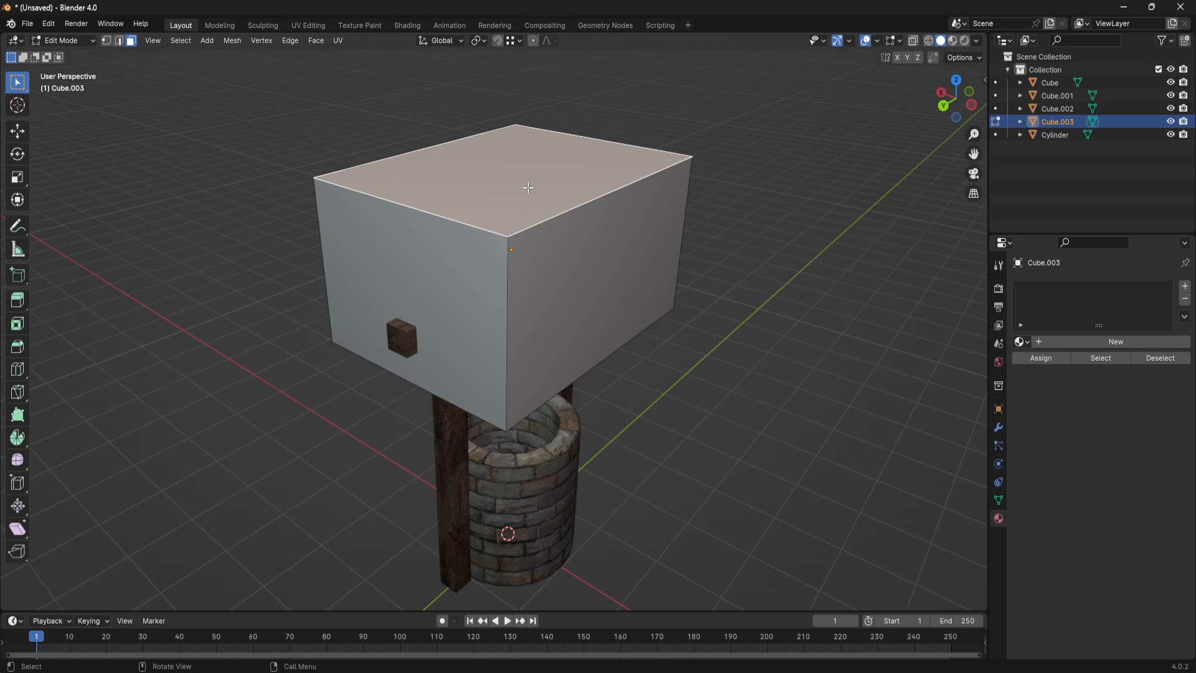
middle_drag(549, 275, 557, 287)
click(783, 204)
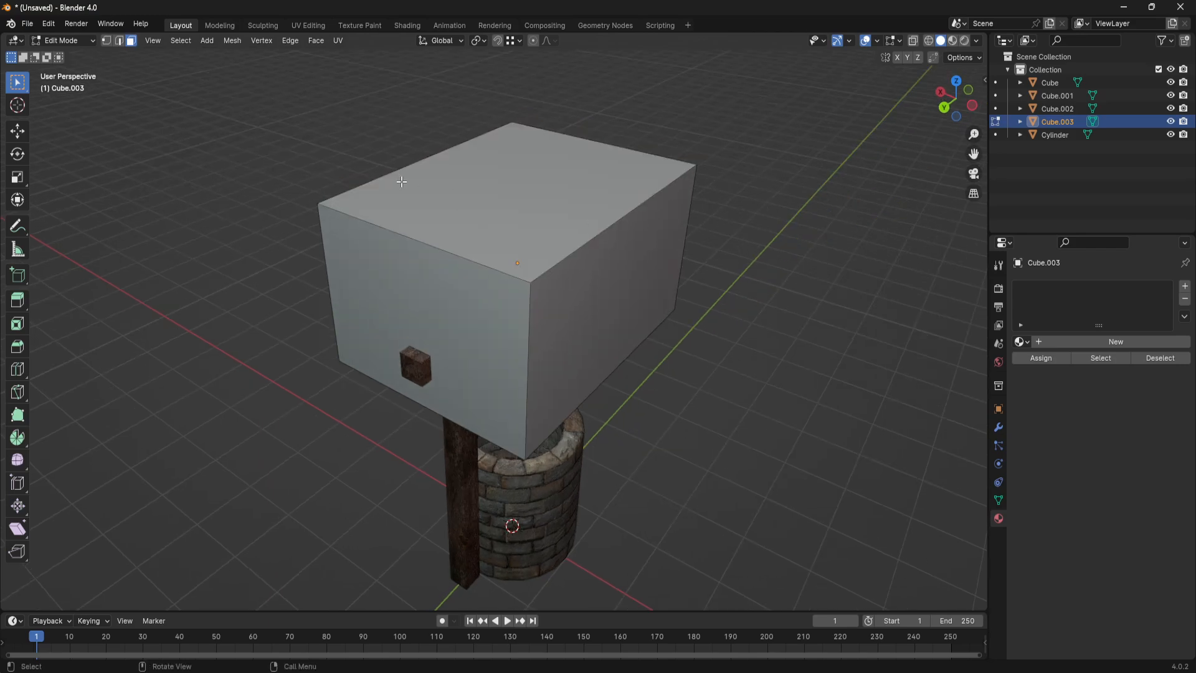
click(503, 179)
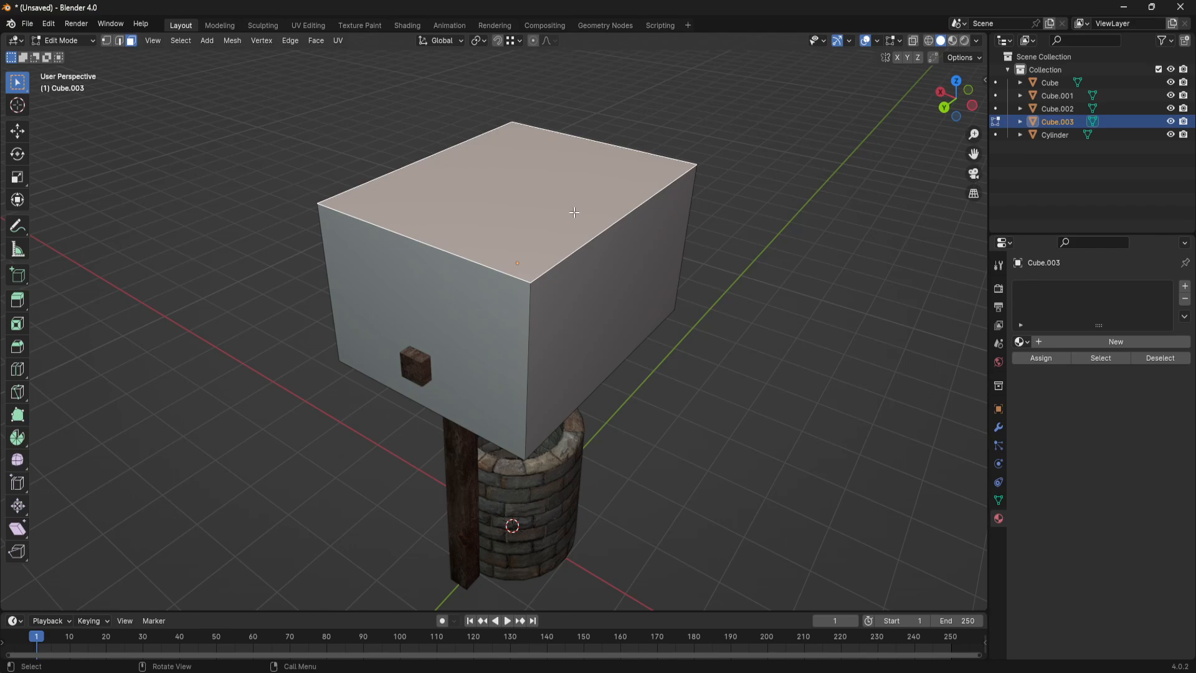
key(s)
key(x)
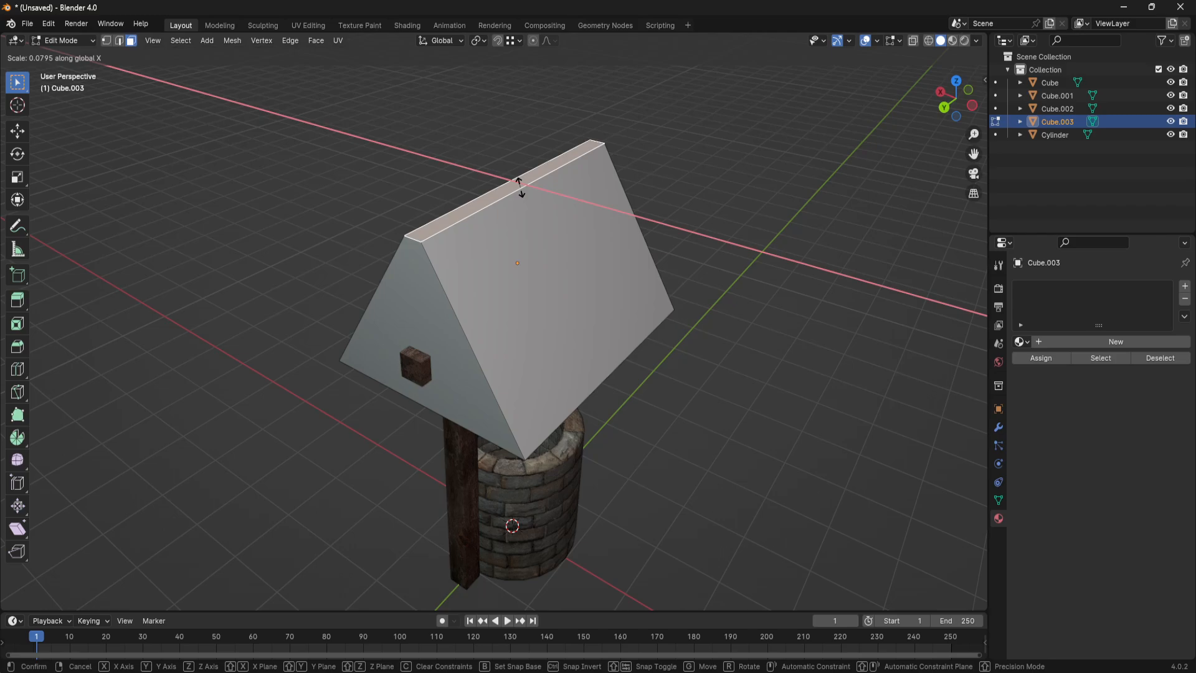
click(520, 187)
- Narrow the ridge face further along X so the roof peak is thinner, and clear the face selection
middle_drag(641, 364, 522, 197)
scroll(489, 213, up, 3)
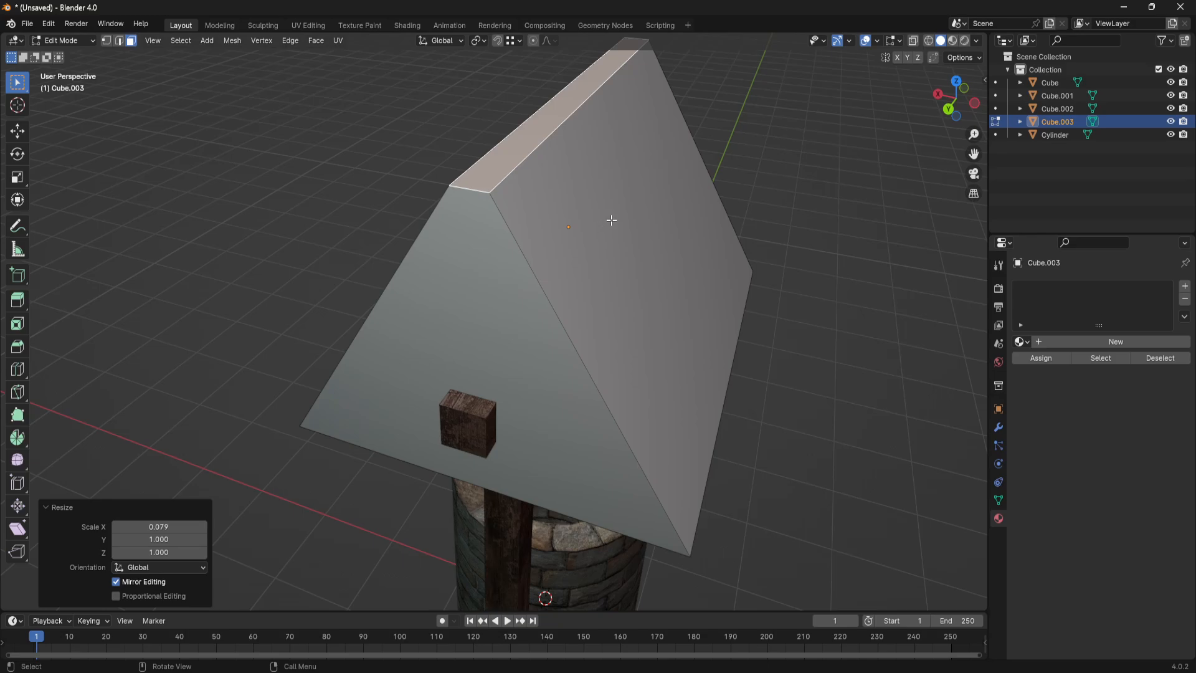
key(s)
key(x)
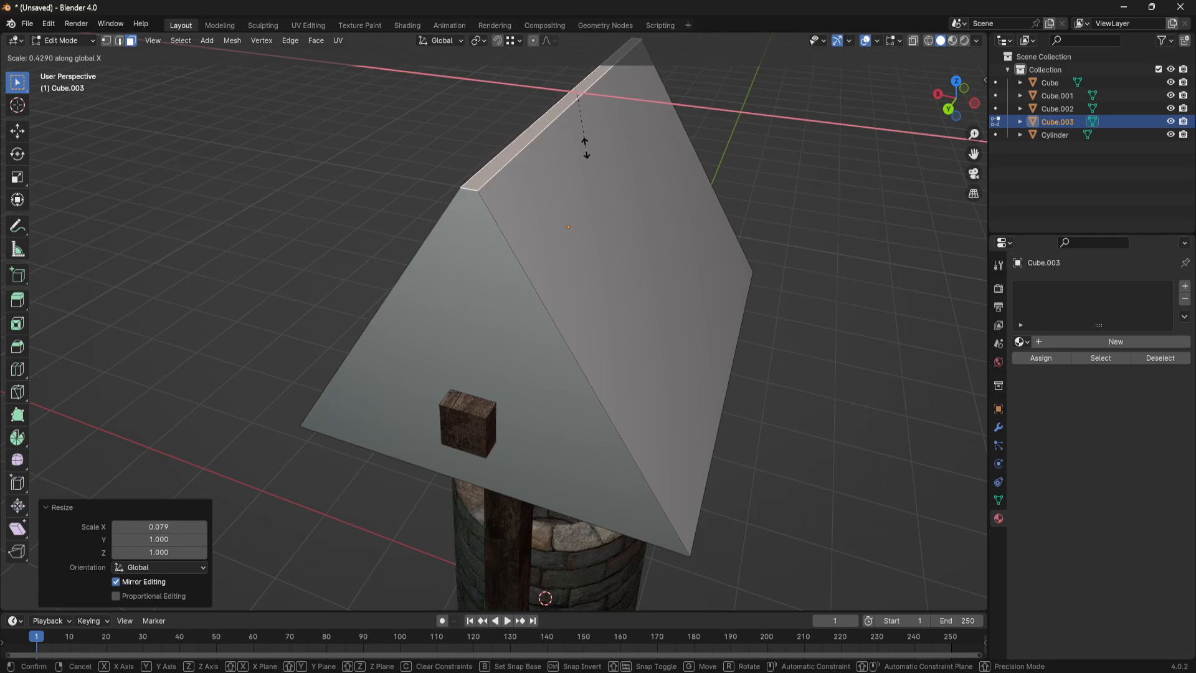
click(614, 149)
middle_drag(861, 448, 738, 382)
click(537, 269)
click(775, 386)
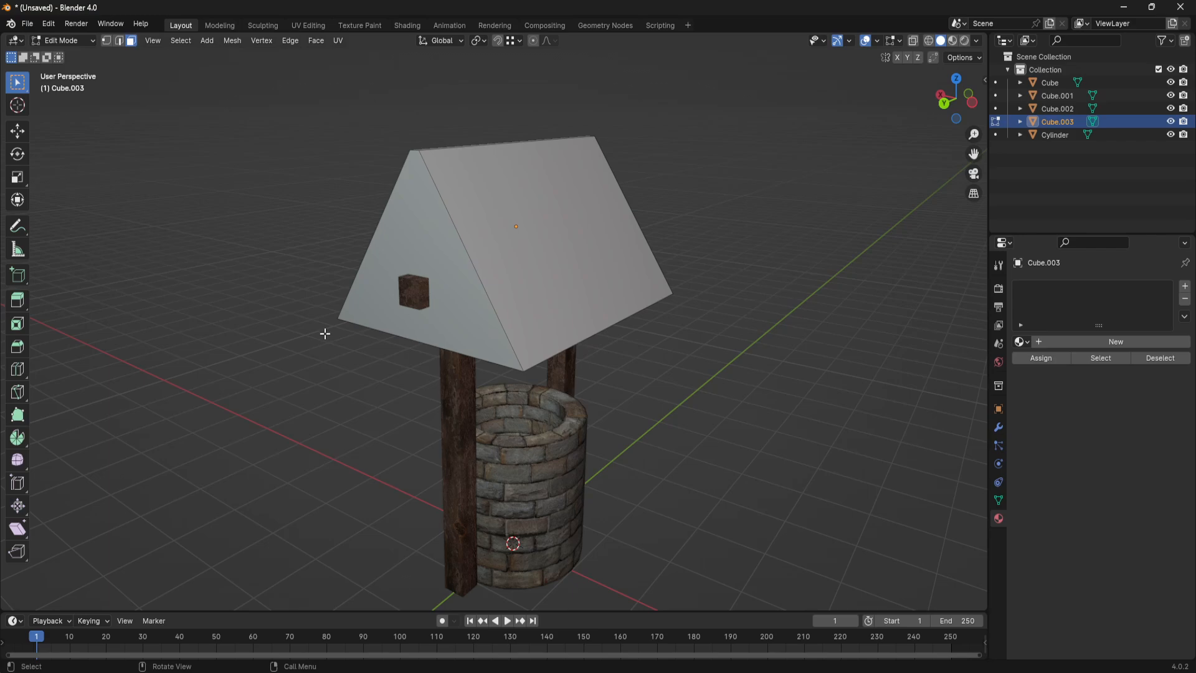
- Return to object mode and raise the roof along Z until it sits on top of the crossbeam
click(562, 275)
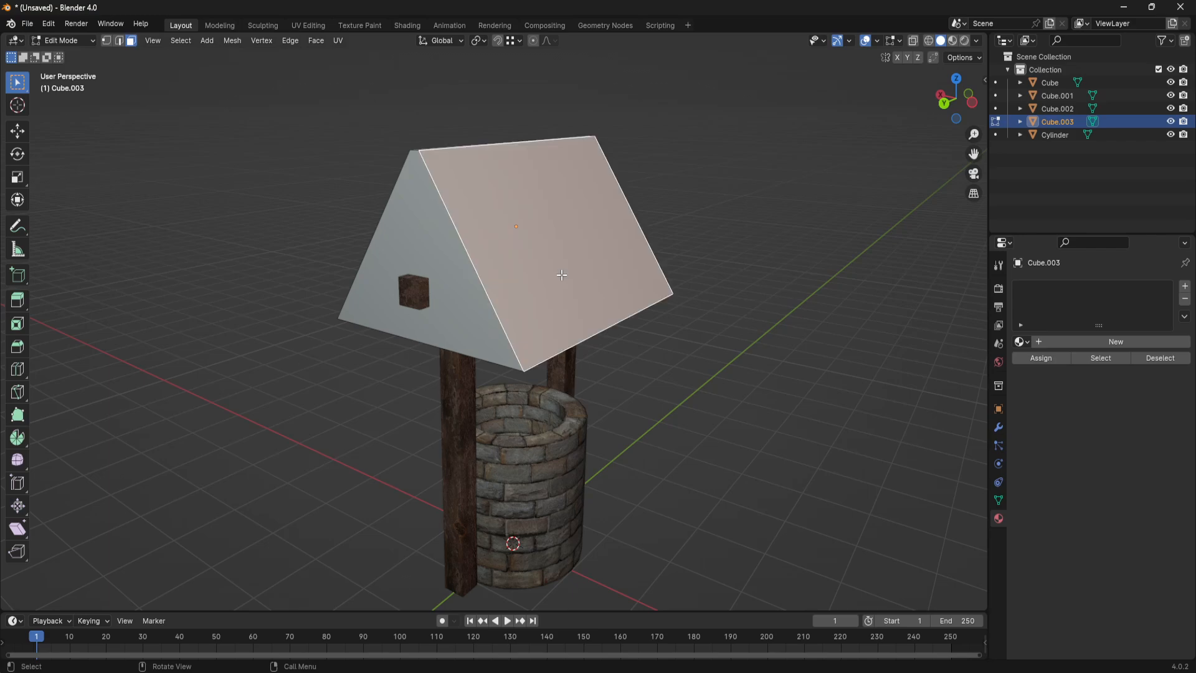
scroll(654, 317, down, 2)
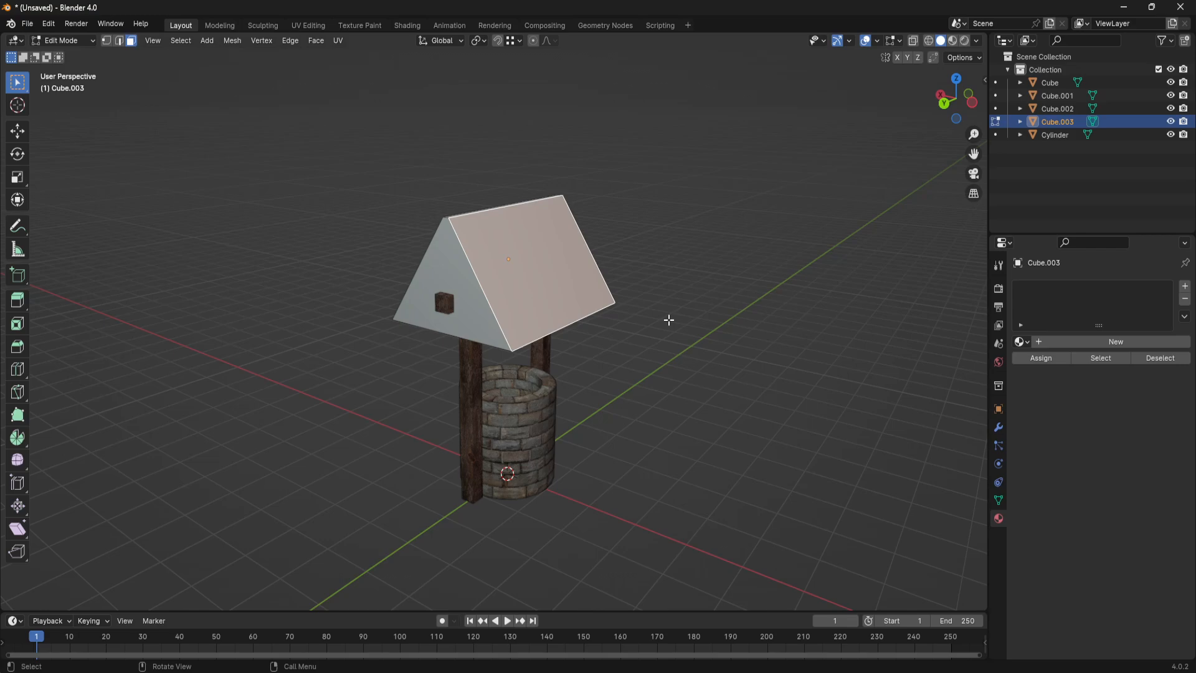
key(Tab)
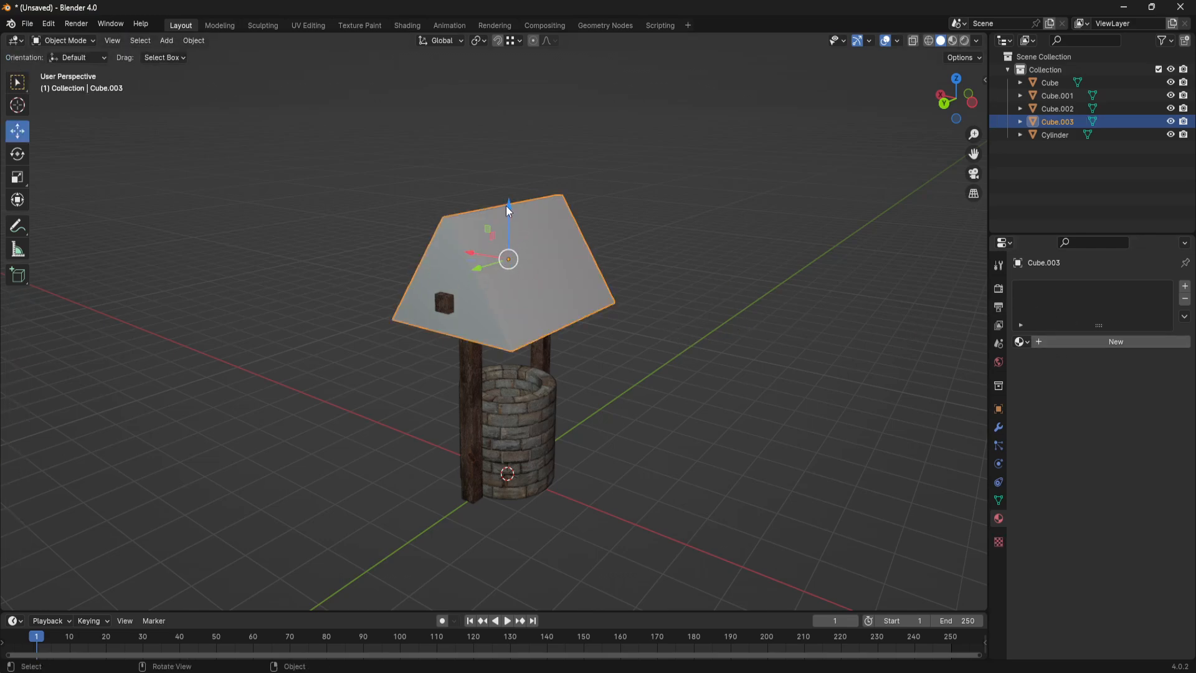
drag(509, 206, 517, 164)
click(667, 352)
middle_drag(637, 349, 573, 315)
scroll(554, 232, up, 3)
- Create a new material on the roof and name it mWoodPlanks
click(554, 232)
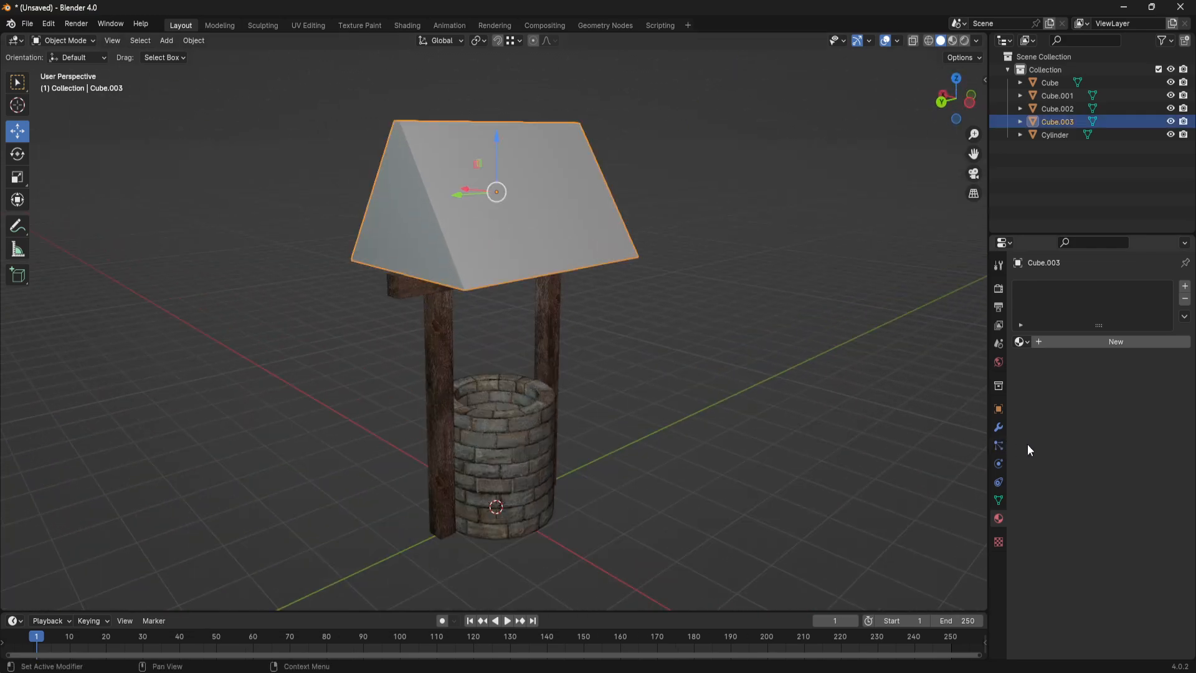
click(1051, 341)
double_click(1058, 341)
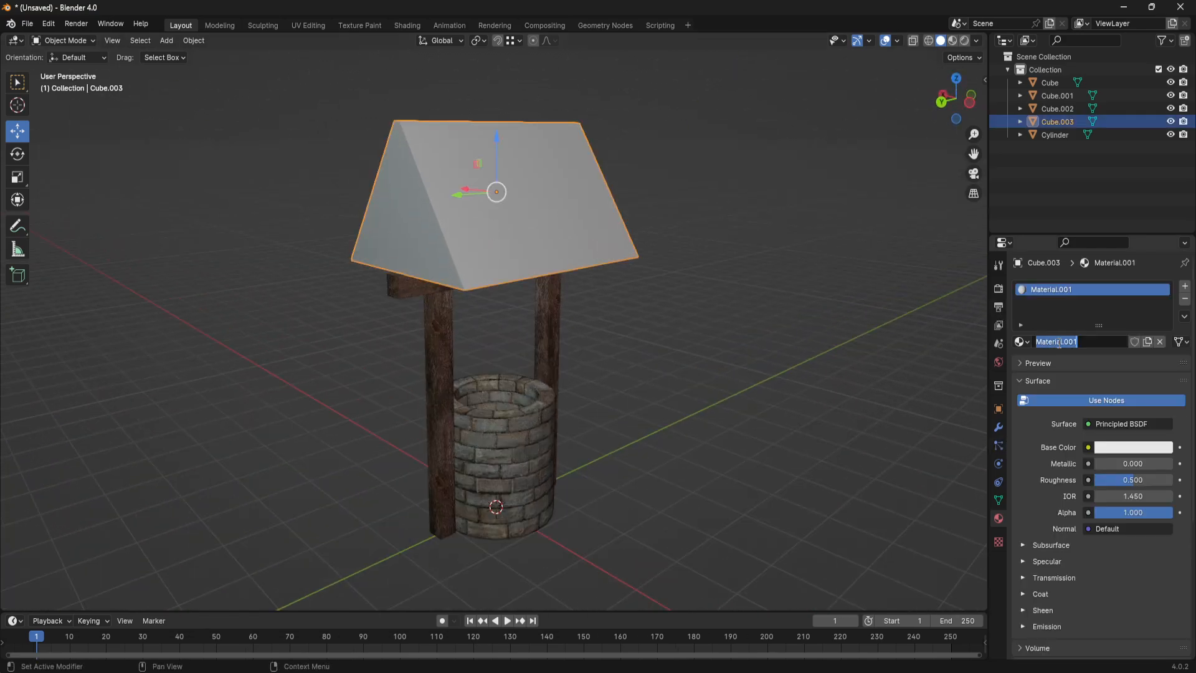
text(m)
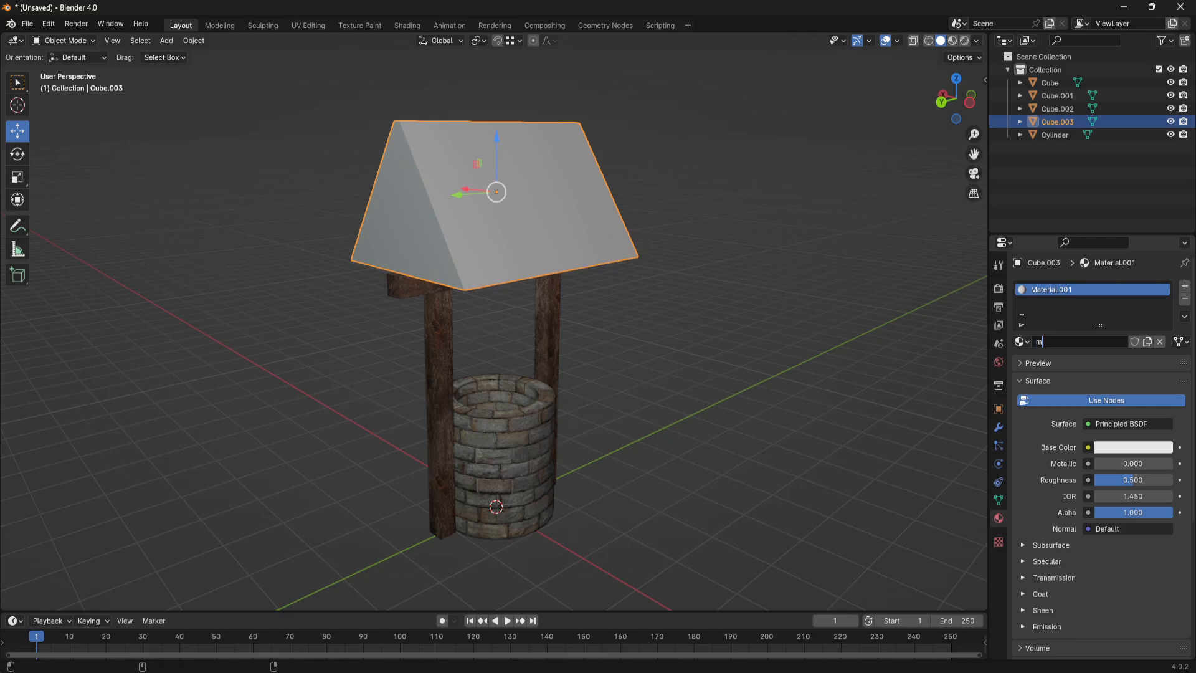
text(WoodPlanks)
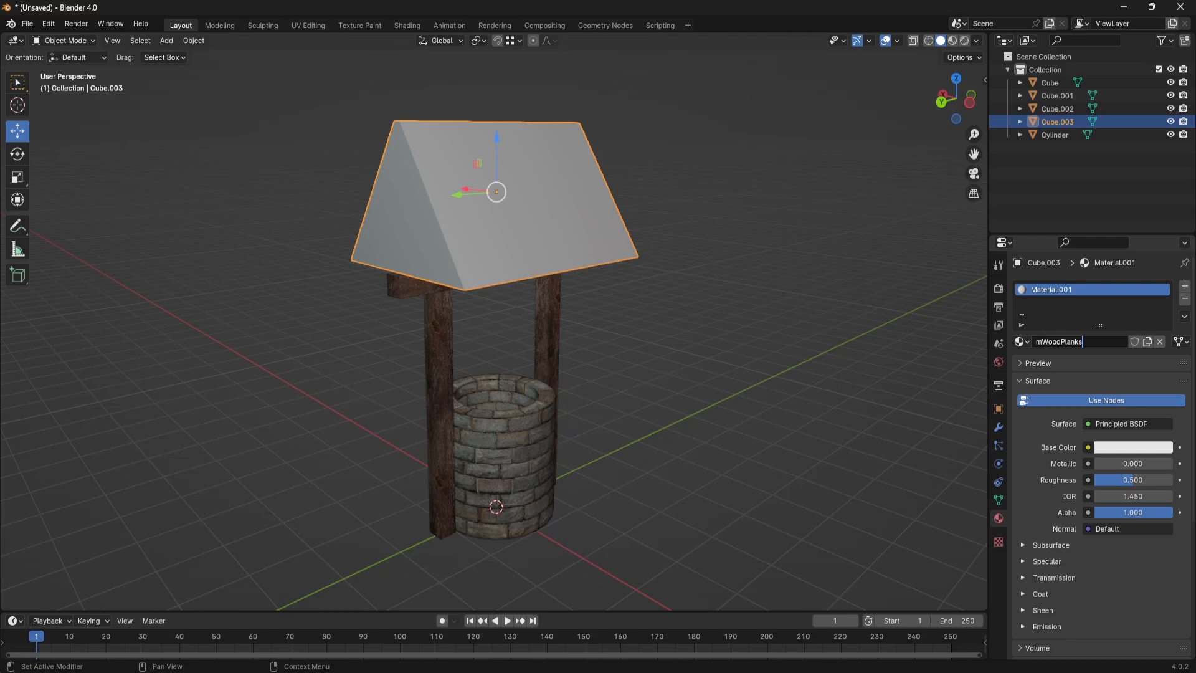
key(Return)
- Assign an image texture to the material's base color using sidingBare.png from the C:\Teaching\WEll folder
click(1088, 447)
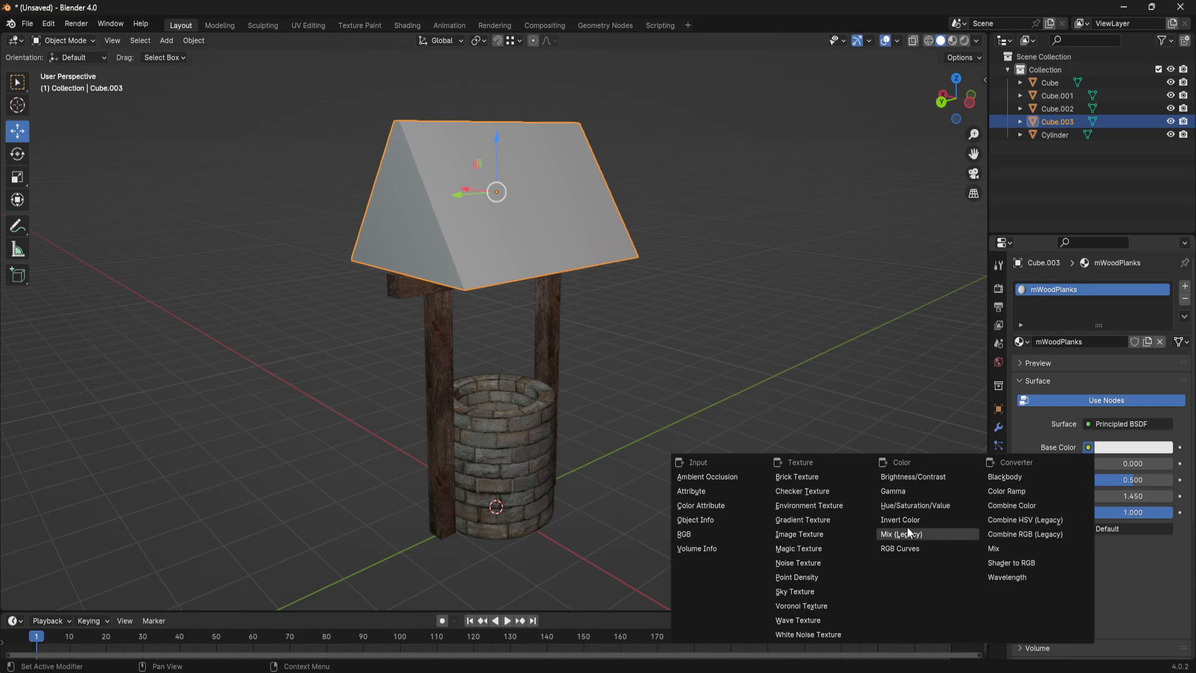
click(799, 534)
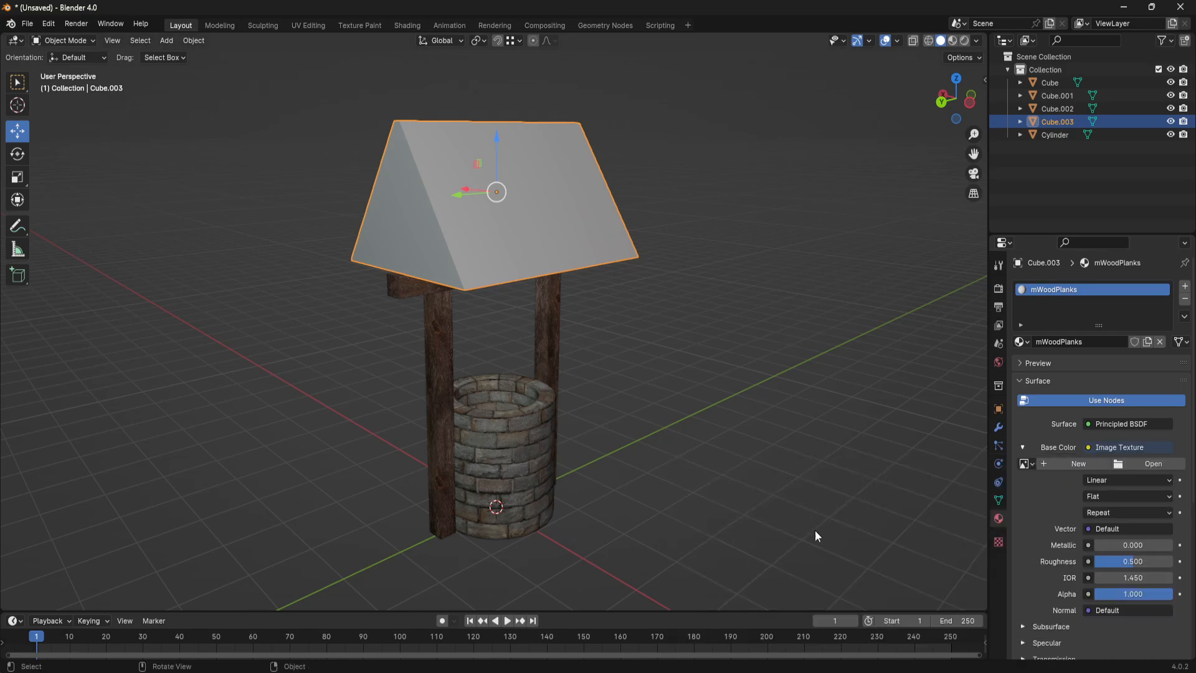
click(1143, 462)
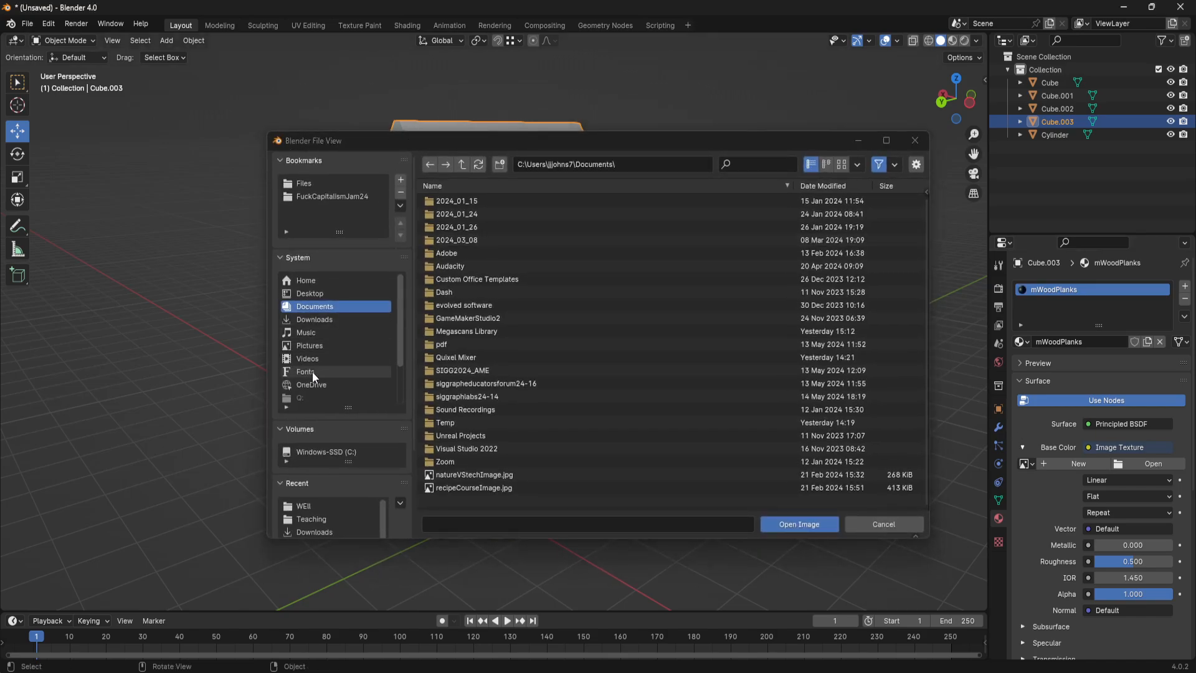
scroll(321, 337, down, 3)
click(315, 384)
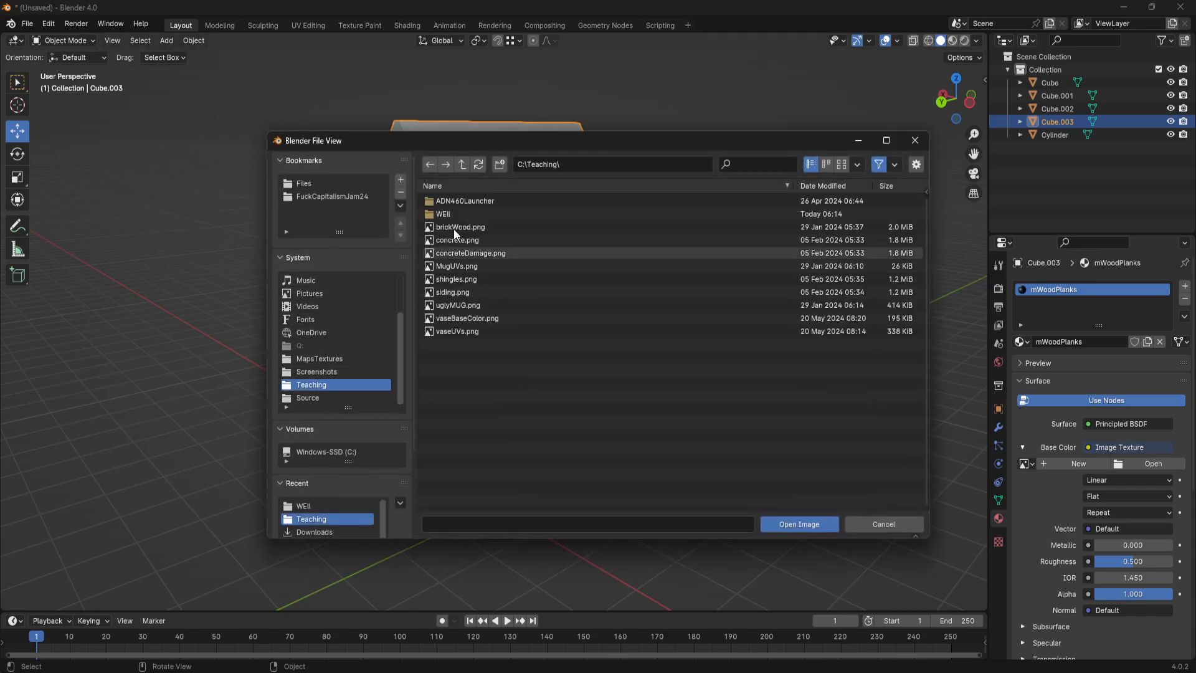
click(467, 209)
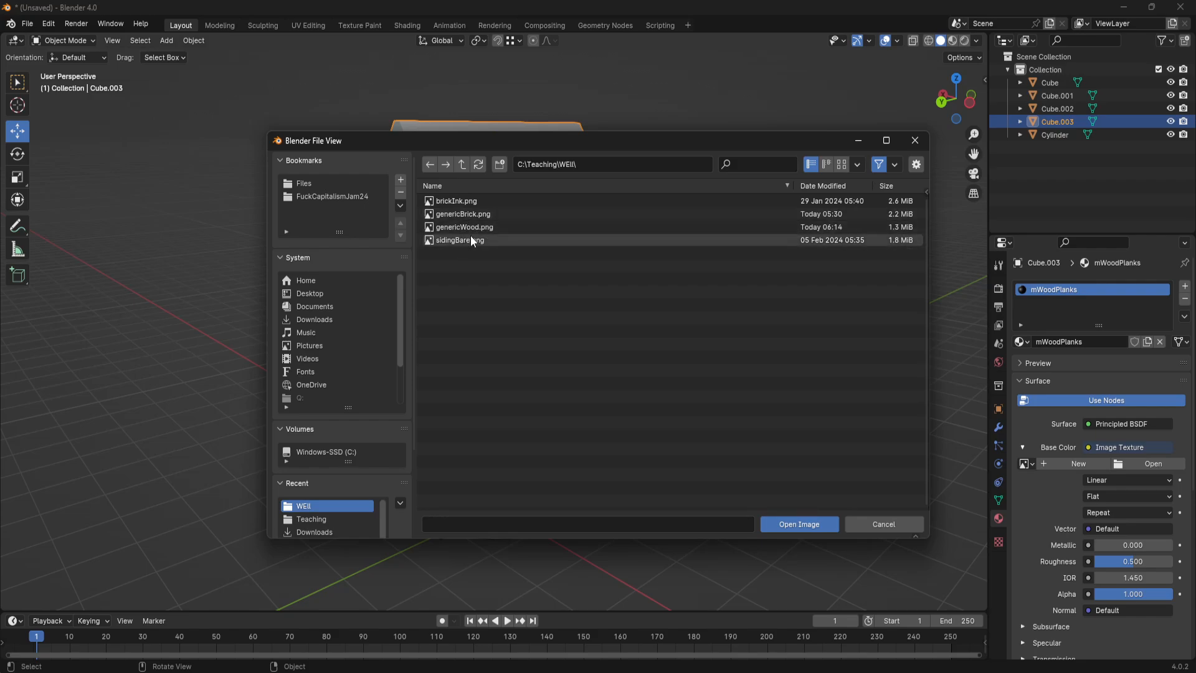
click(469, 238)
click(804, 527)
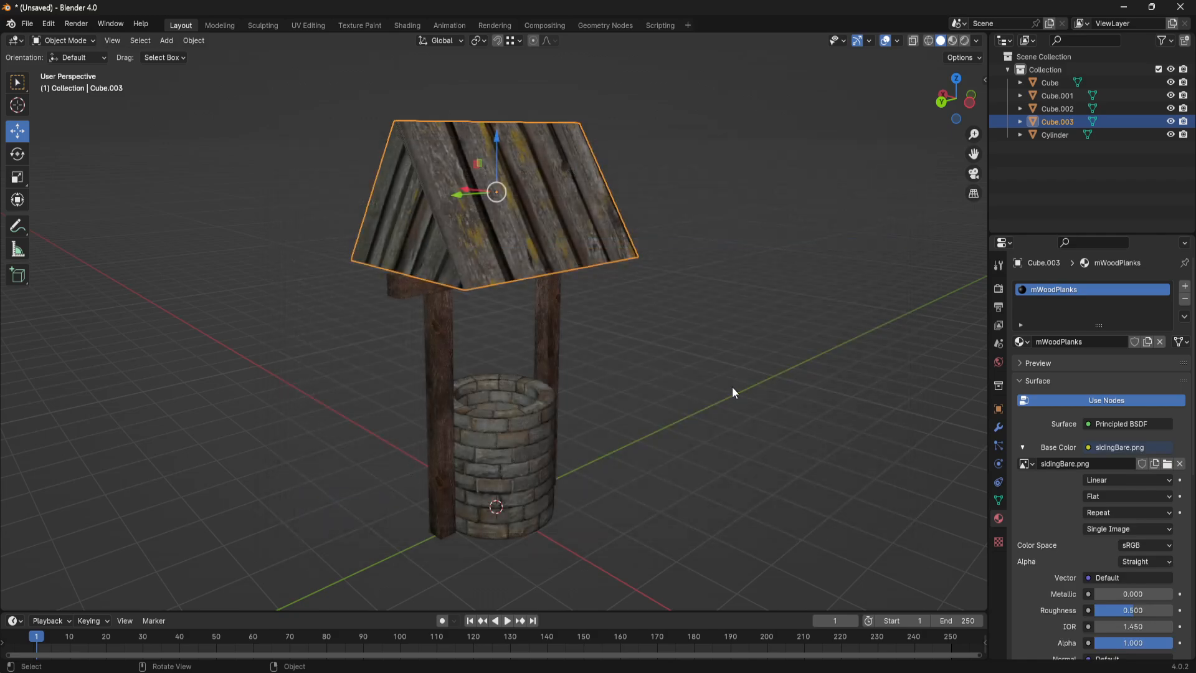
- Select both triangular gable faces of the roof in edit mode and switch to the UV Editing workspace
middle_drag(731, 386, 544, 380)
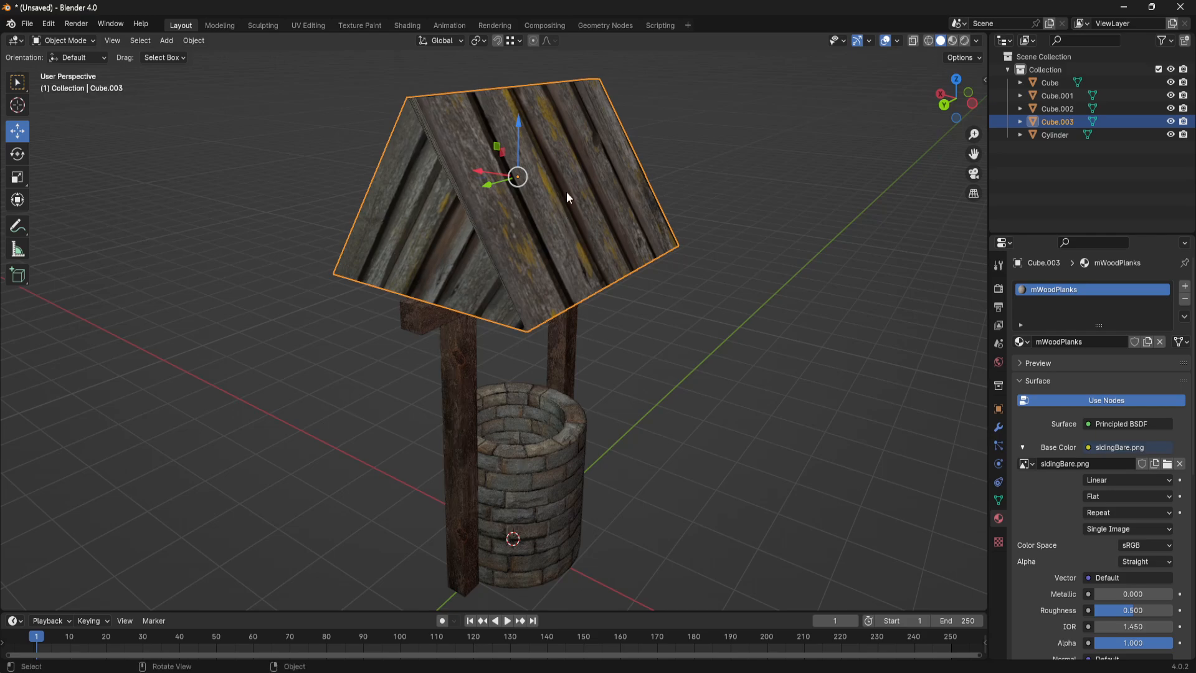
key(Tab)
middle_drag(548, 224, 621, 244)
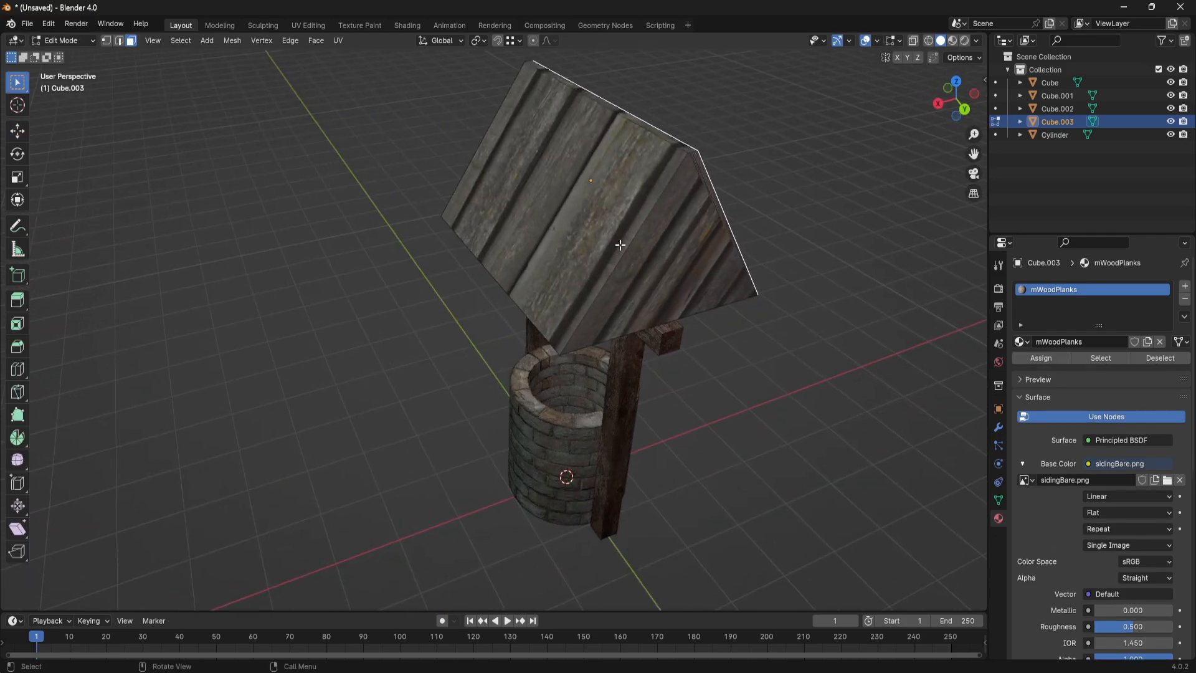
shift+click(626, 186)
shift+click(676, 141)
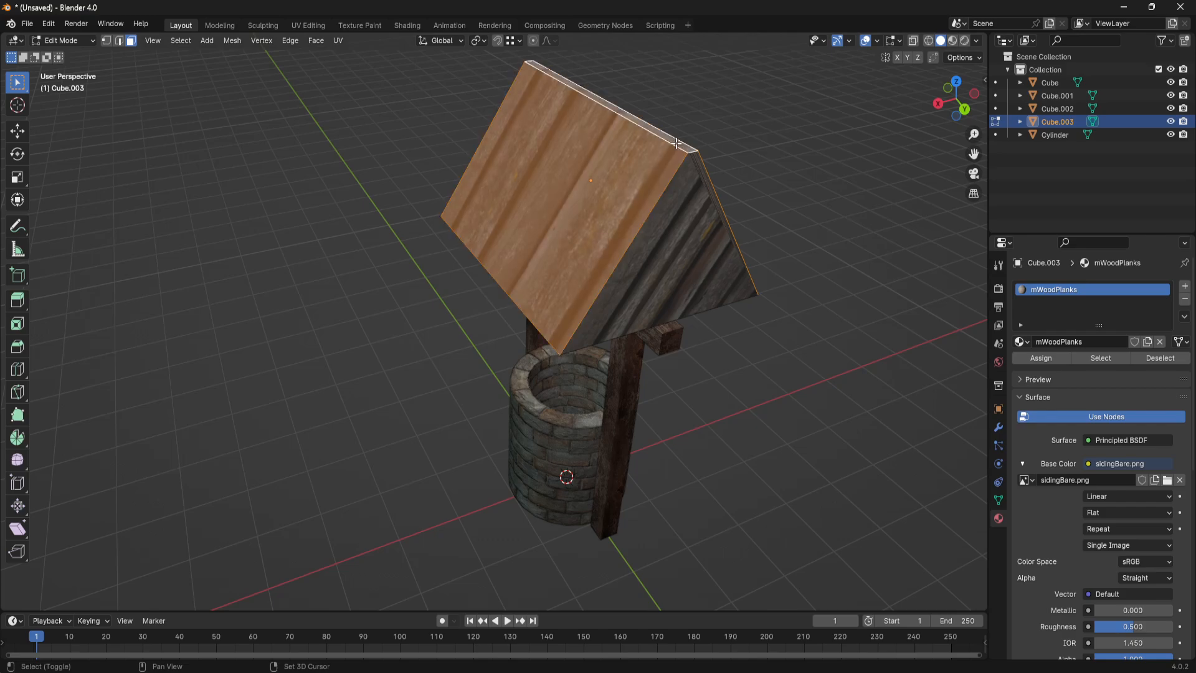
middle_drag(676, 142, 590, 184)
click(489, 215)
middle_drag(764, 215, 520, 209)
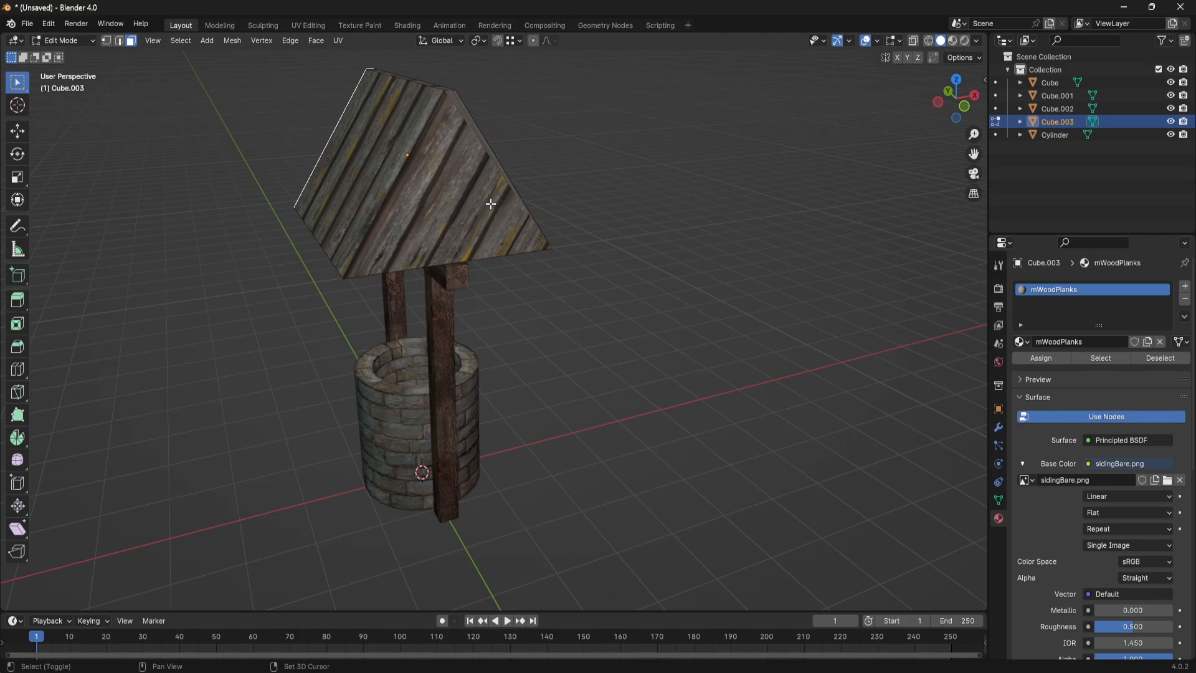
click(478, 204)
click(303, 25)
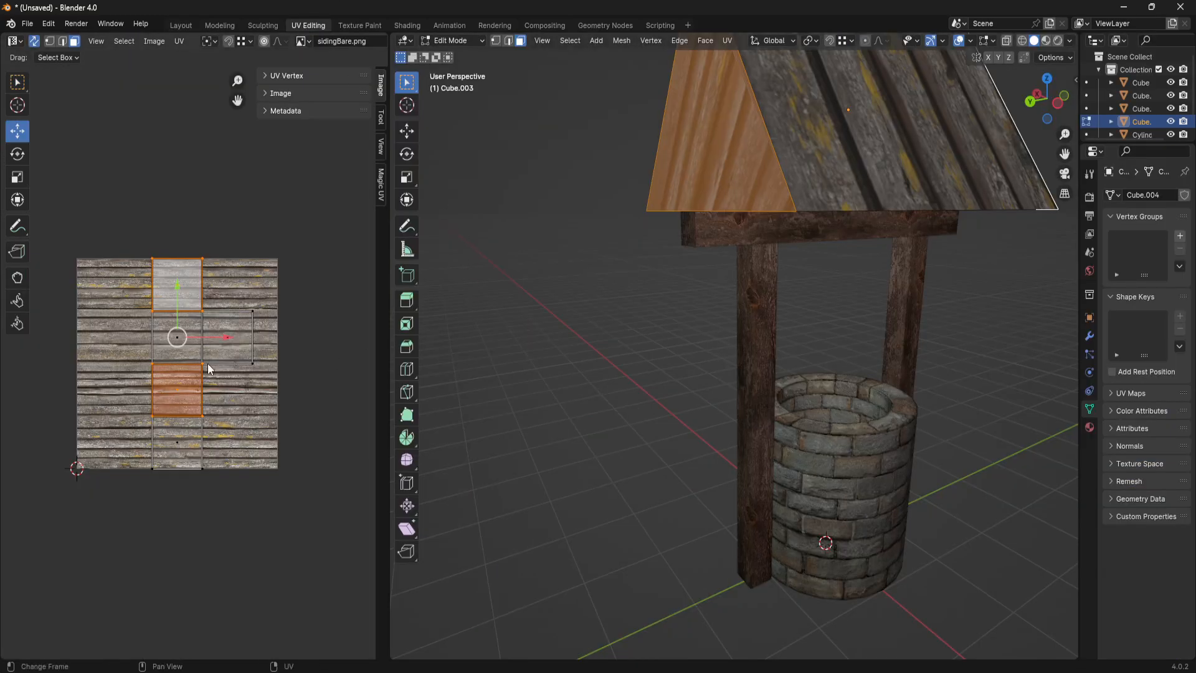
- Try a standard Unwrap on the two gable faces and check the plank direction on the roof end
middle_drag(710, 367, 806, 368)
scroll(806, 368, down, 3)
shift+middle_drag(867, 343, 802, 364)
key(u)
click(700, 223)
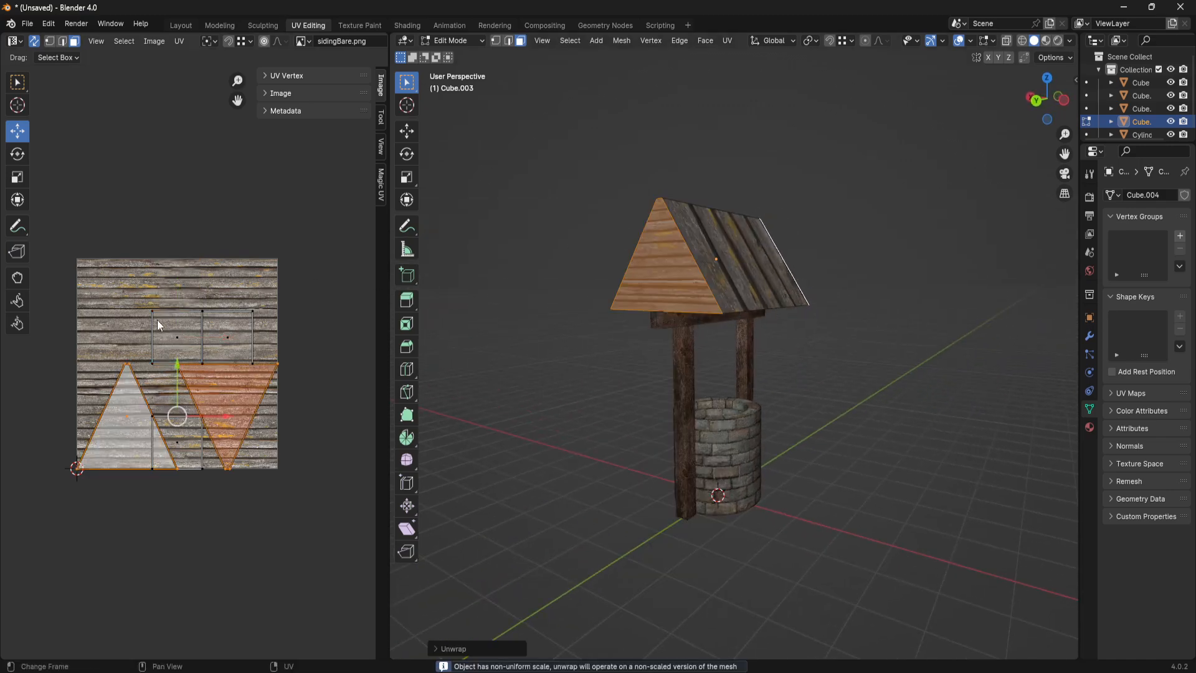
middle_drag(716, 392, 798, 393)
scroll(779, 385, up, 3)
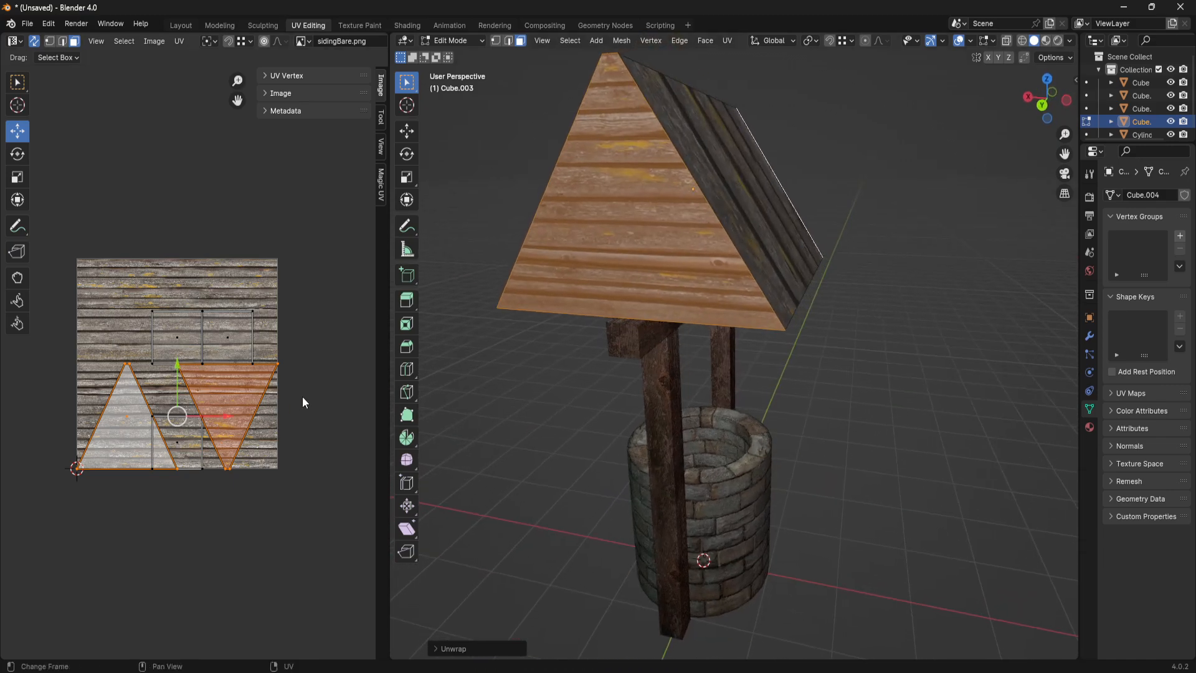
- Undo the Unwrap of the gable faces, keeping both faces selected
click(236, 410)
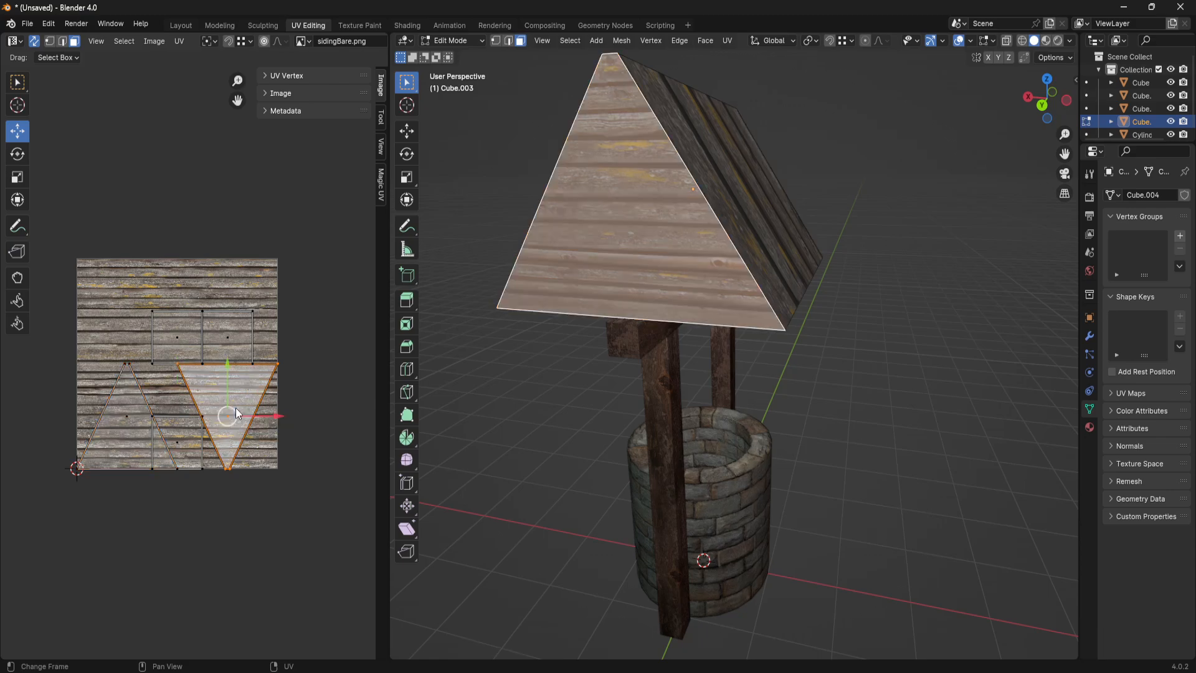
key(ctrl+z)
key(ctrl+z)
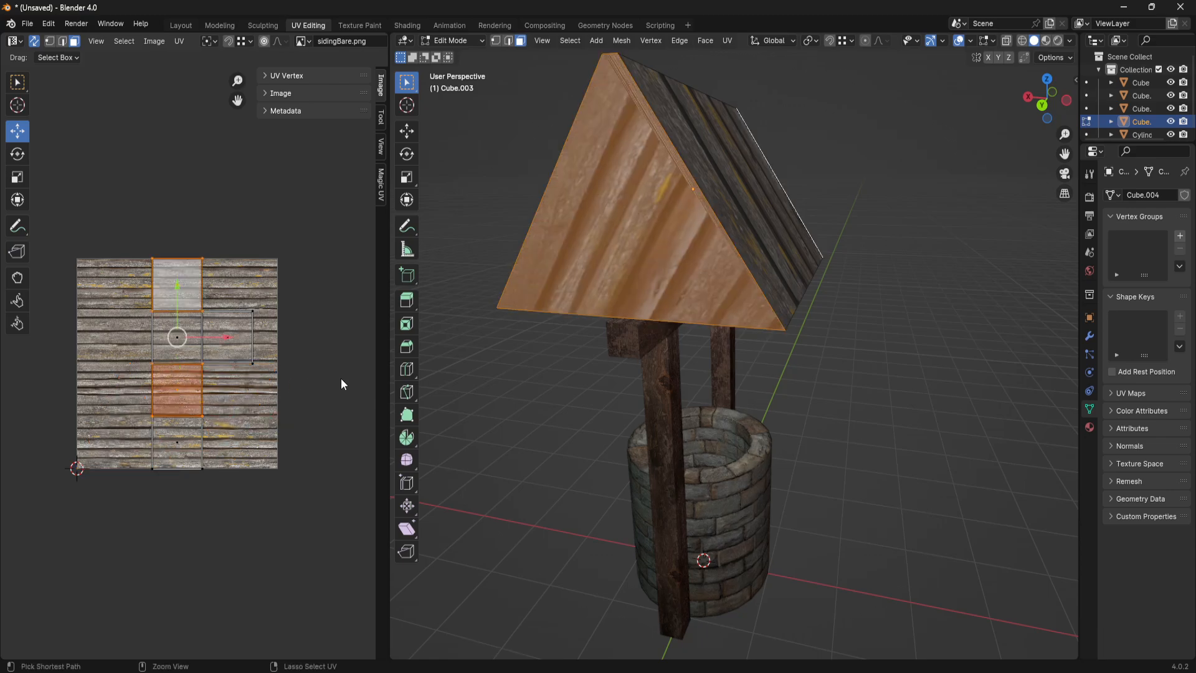
- Map both gable faces with Project from View, looking straight at the roof end in the back orthographic view
middle_drag(732, 356, 766, 342)
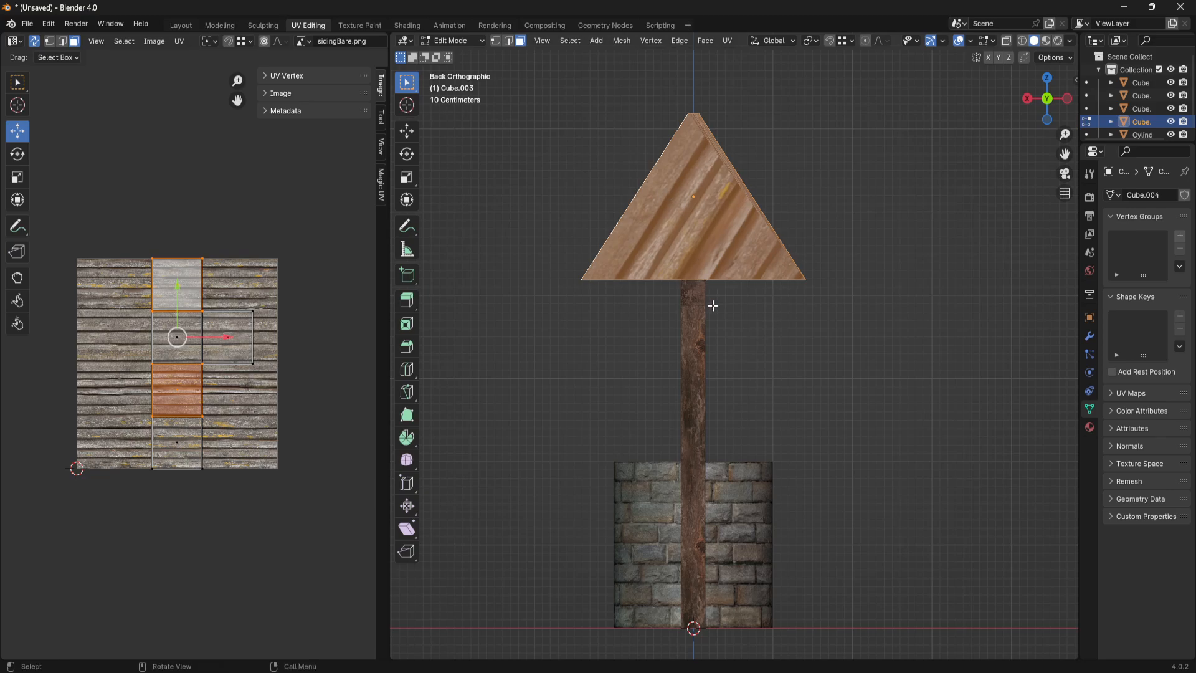
key(u)
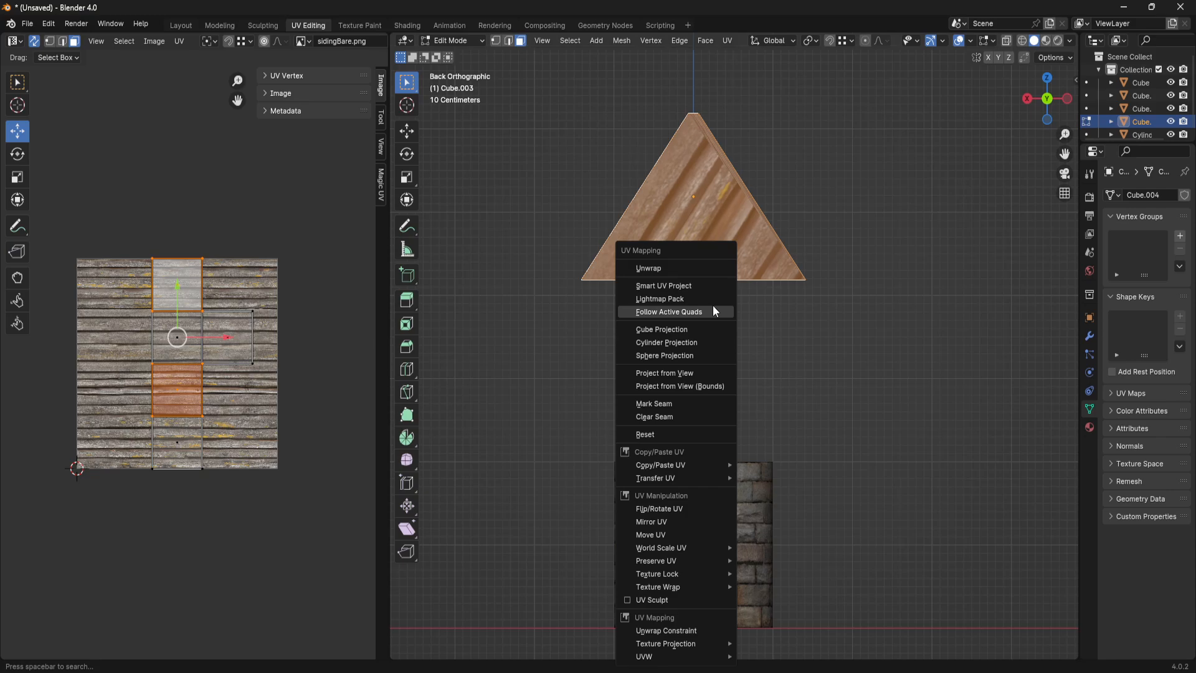
click(715, 371)
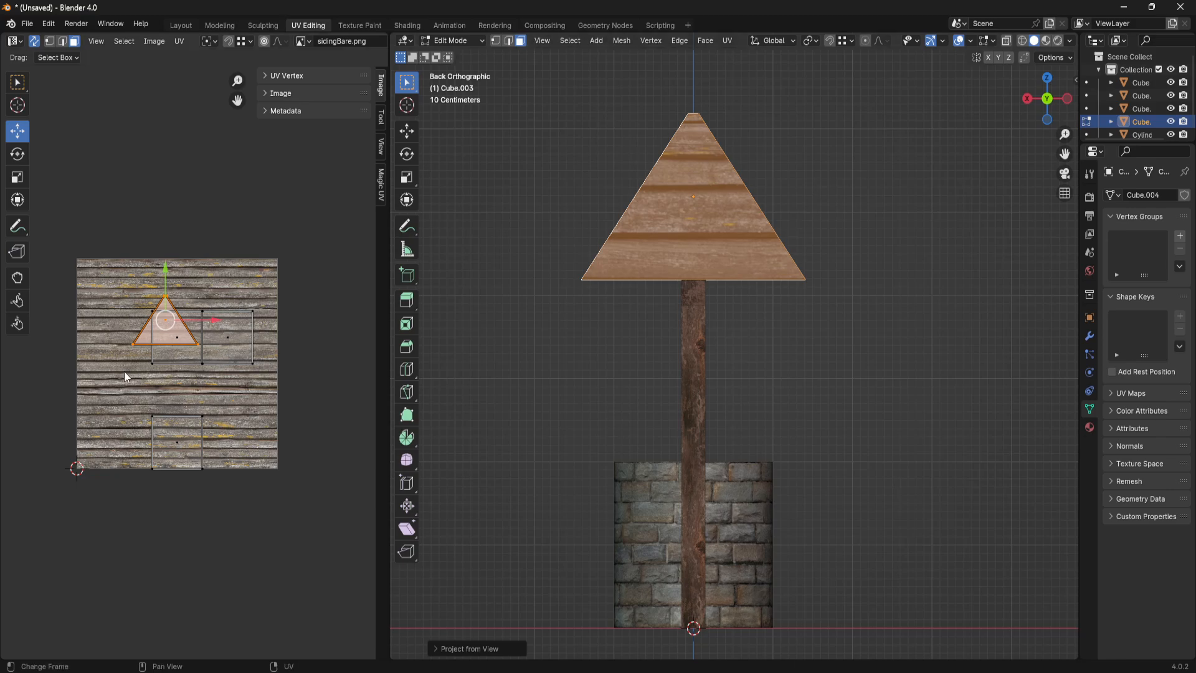
mouse_move(884, 342)
middle_down()
mouse_move(611, 361)
mouse_move(869, 351)
middle_up()
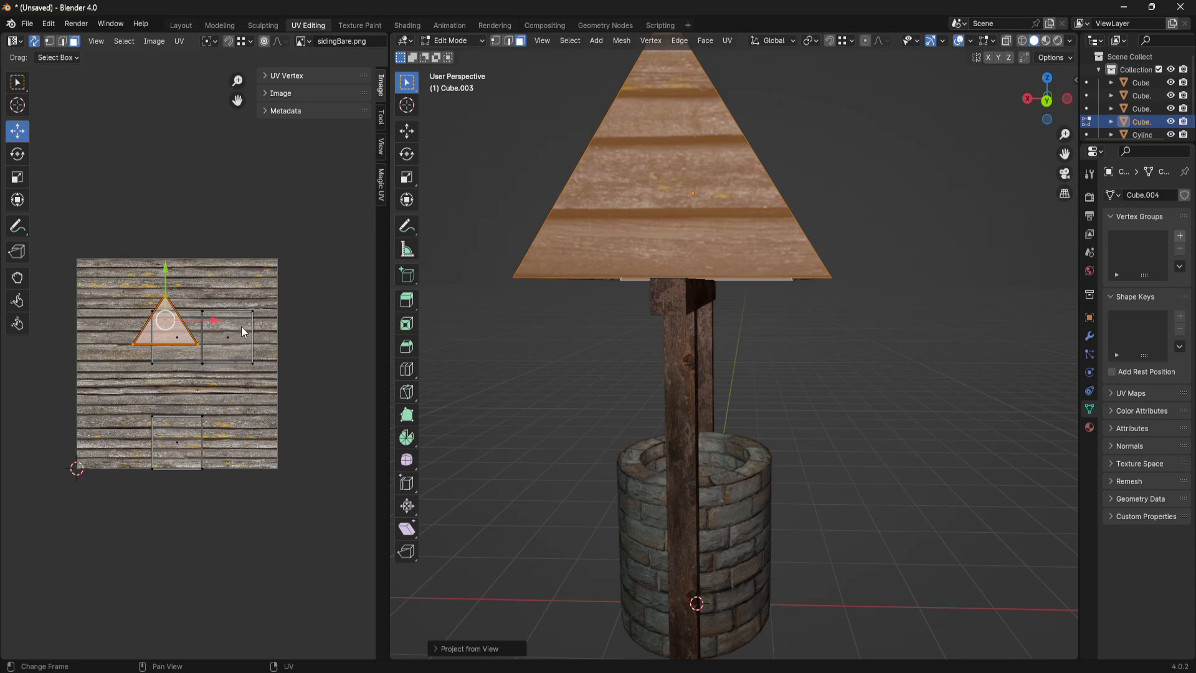
- Scale the gable UVs by about 2.166 and move them up so a plank edge lines up with the gable's base
middle_drag(242, 326, 254, 336)
key(s)
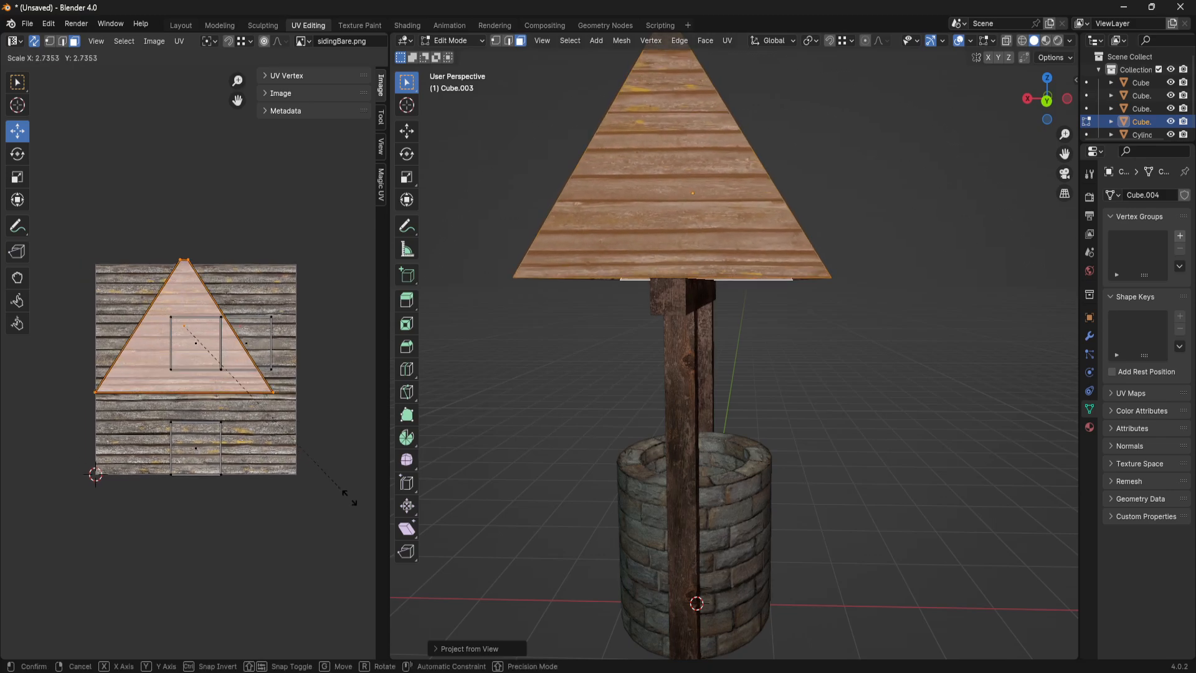
click(308, 464)
middle_drag(860, 355, 734, 376)
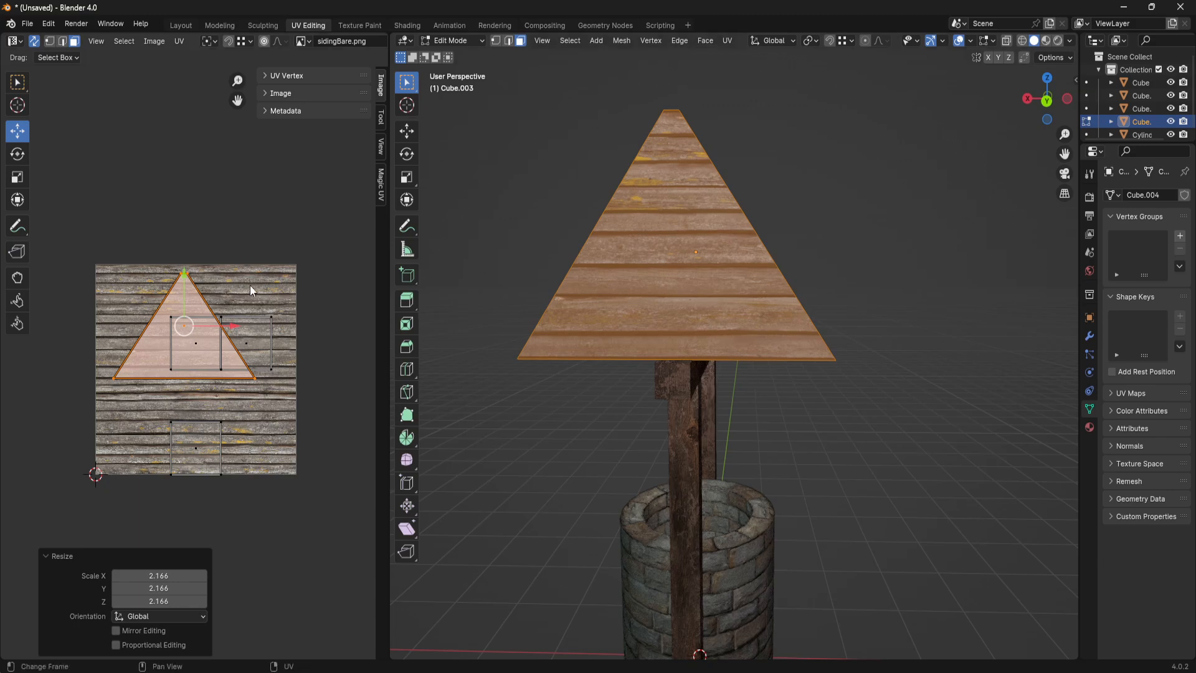
scroll(182, 286, up, 3)
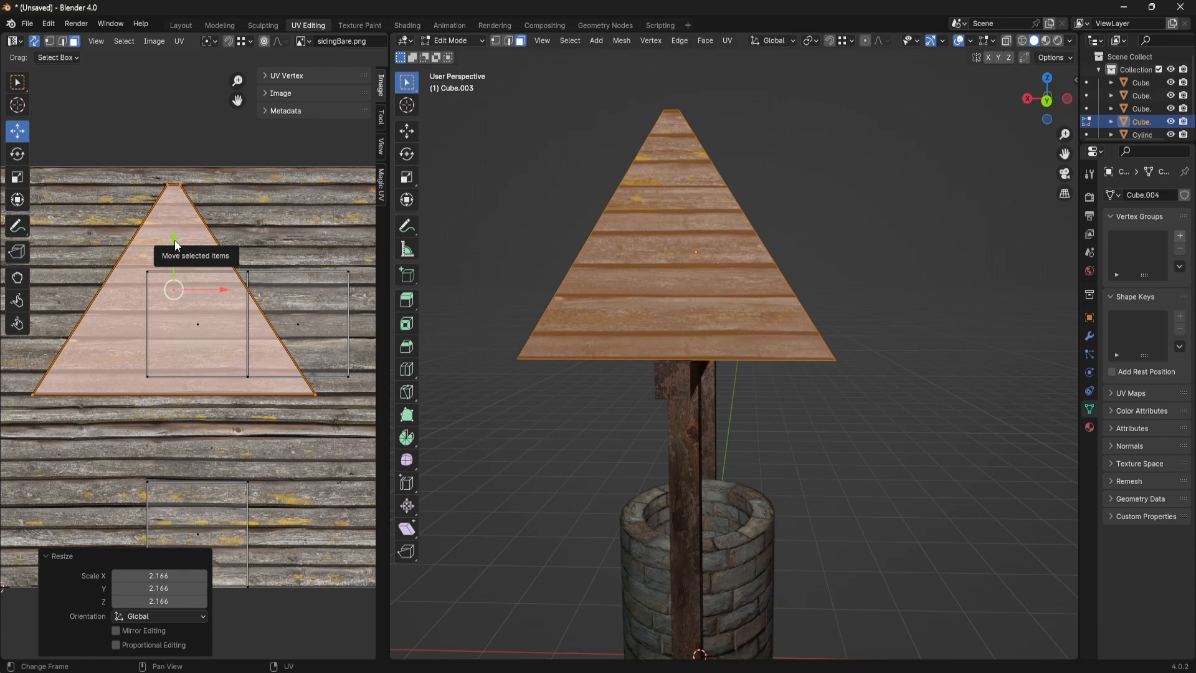
drag(174, 240, 194, 223)
click(219, 181)
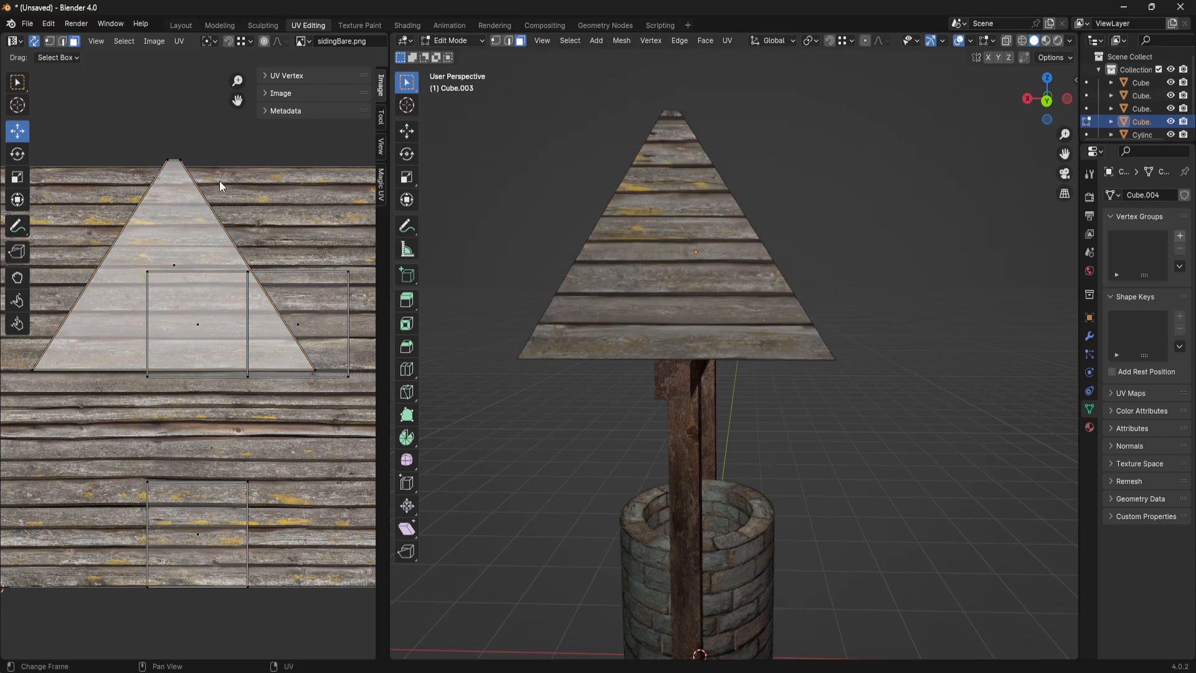
- Turn off UV sync selection and select the gable faces in face select mode to show their UVs
click(49, 42)
click(34, 42)
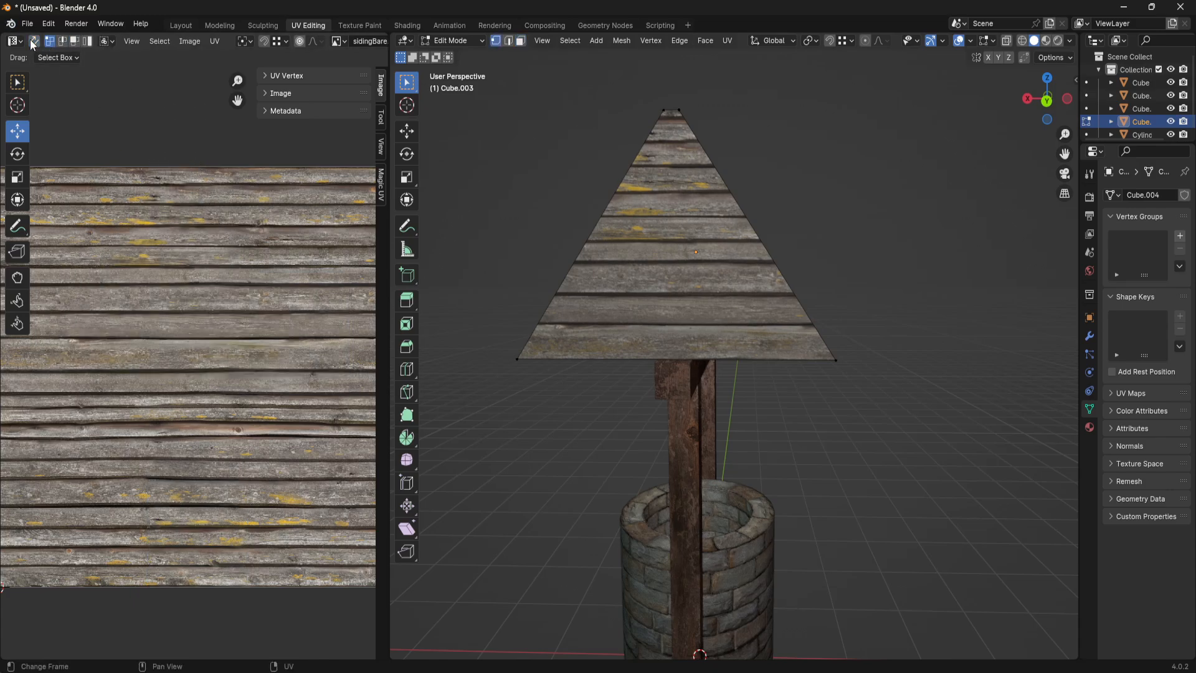
key(3)
click(674, 229)
middle_drag(674, 230, 853, 261)
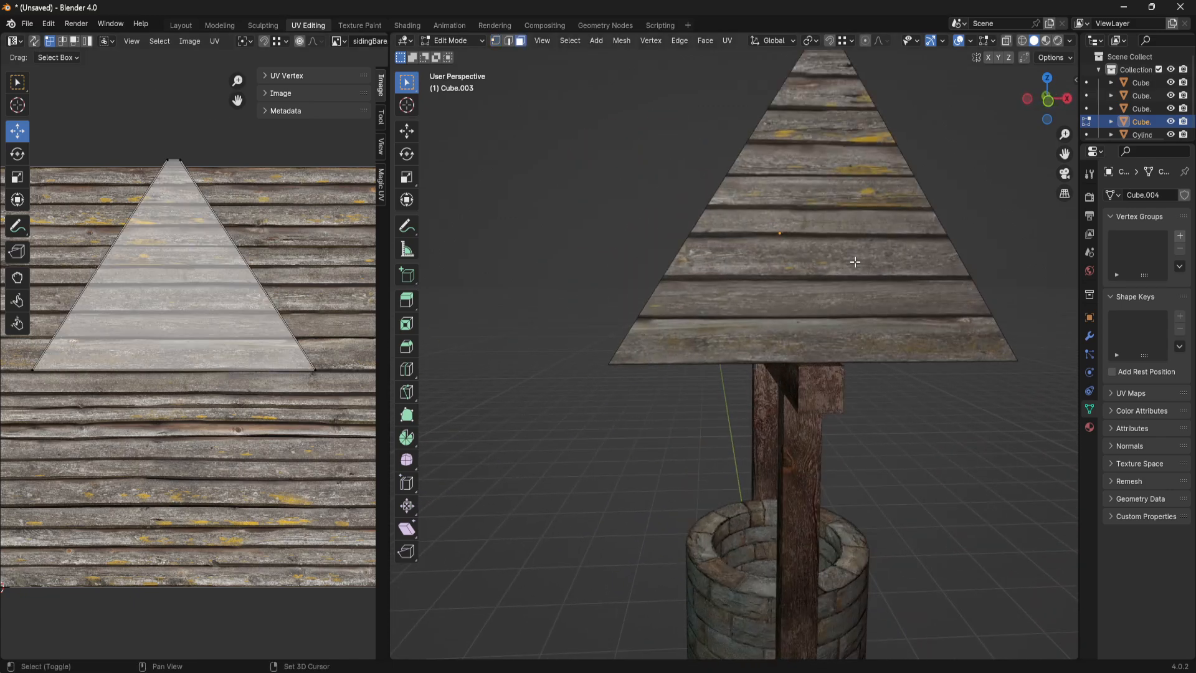
scroll(855, 263, down, 4)
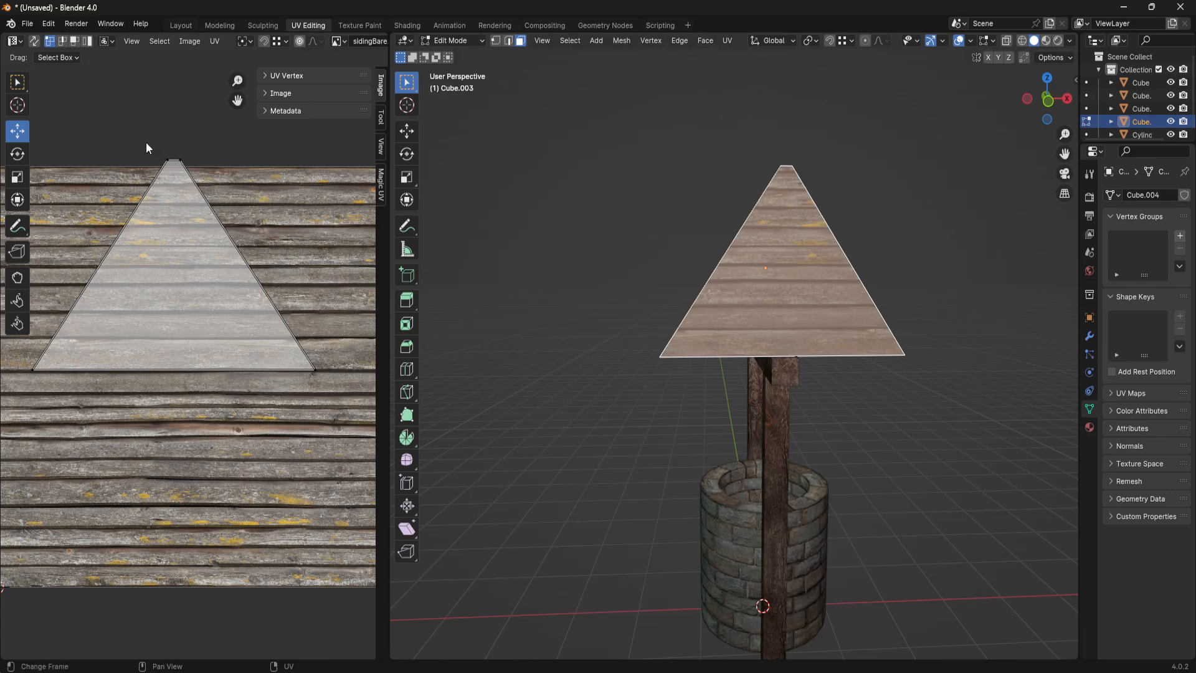
- Select the peak vertices of the gable UVs and move them down slightly toward the texture's upper edge
click(184, 150)
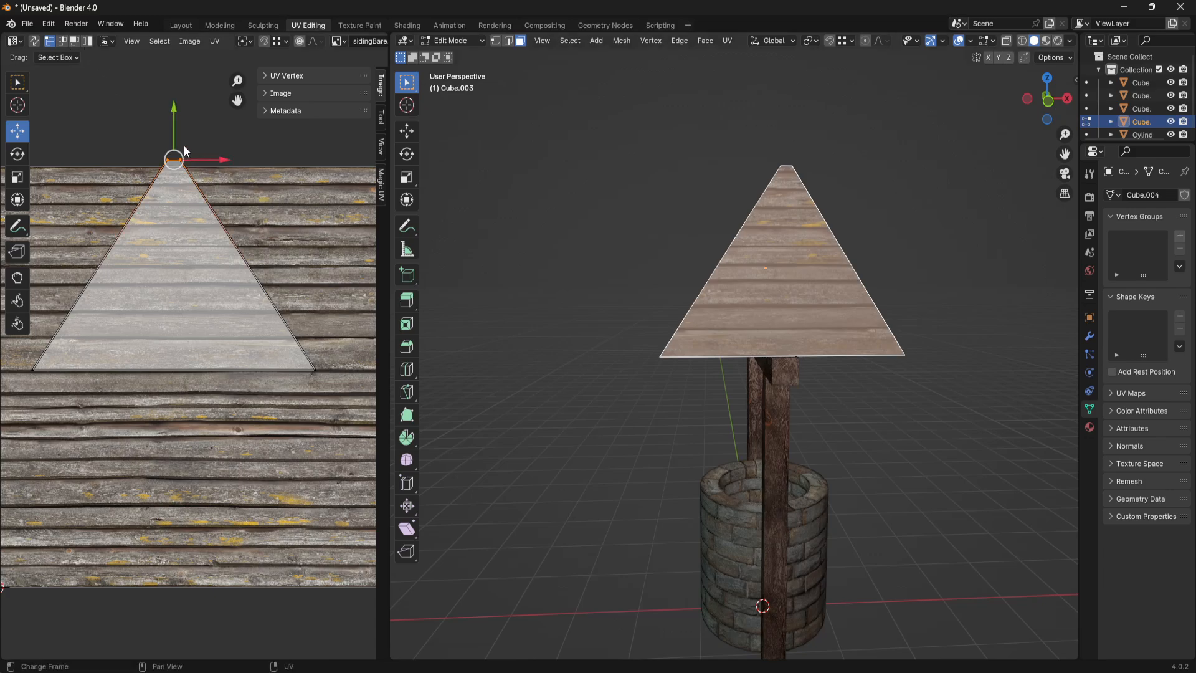
click(34, 41)
scroll(186, 436, down, 3)
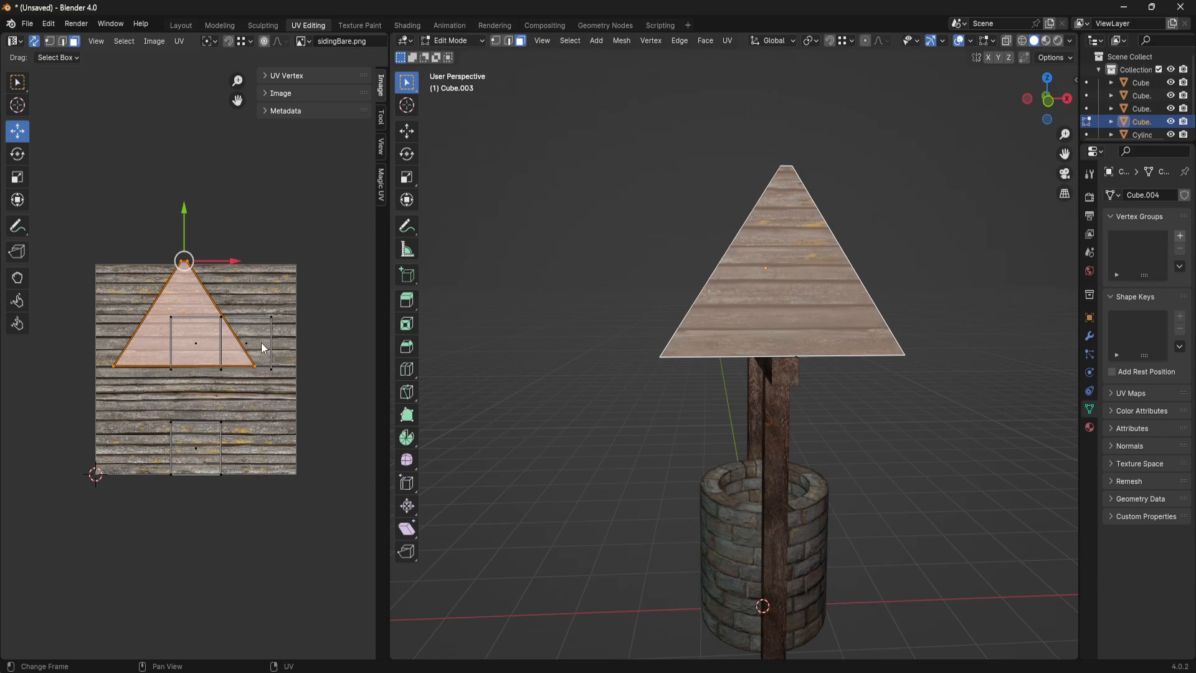
scroll(334, 319, up, 1)
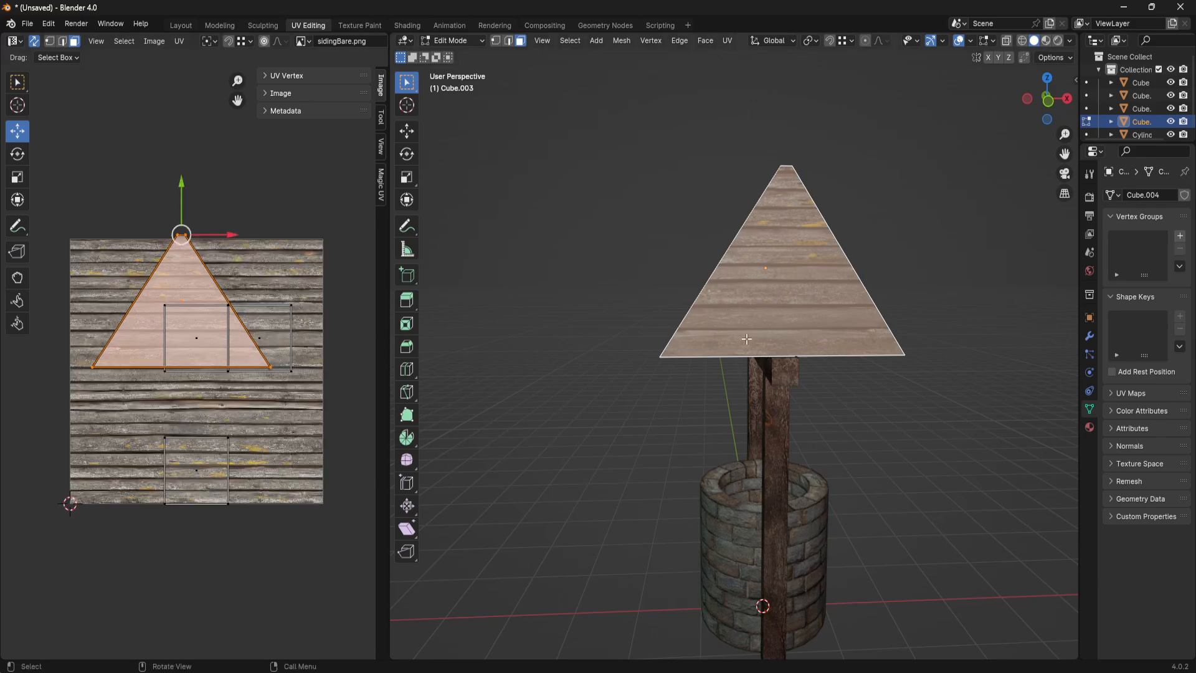
click(33, 41)
scroll(186, 207, up, 4)
scroll(186, 207, down, 2)
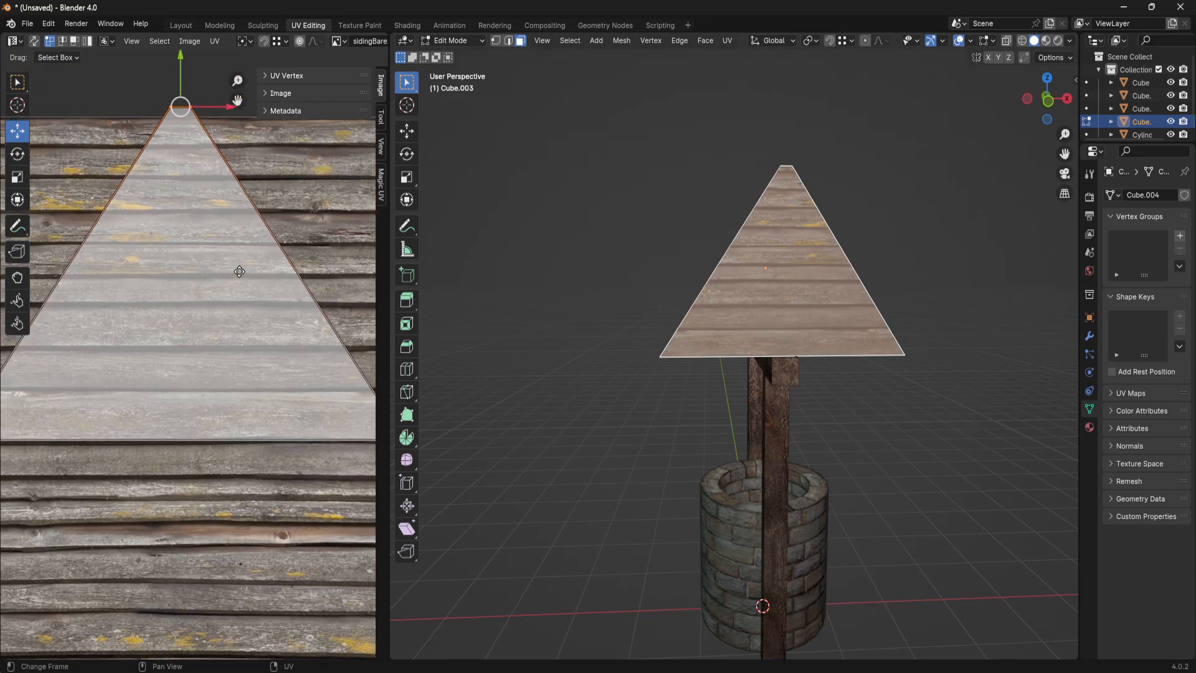
middle_drag(208, 86, 219, 136)
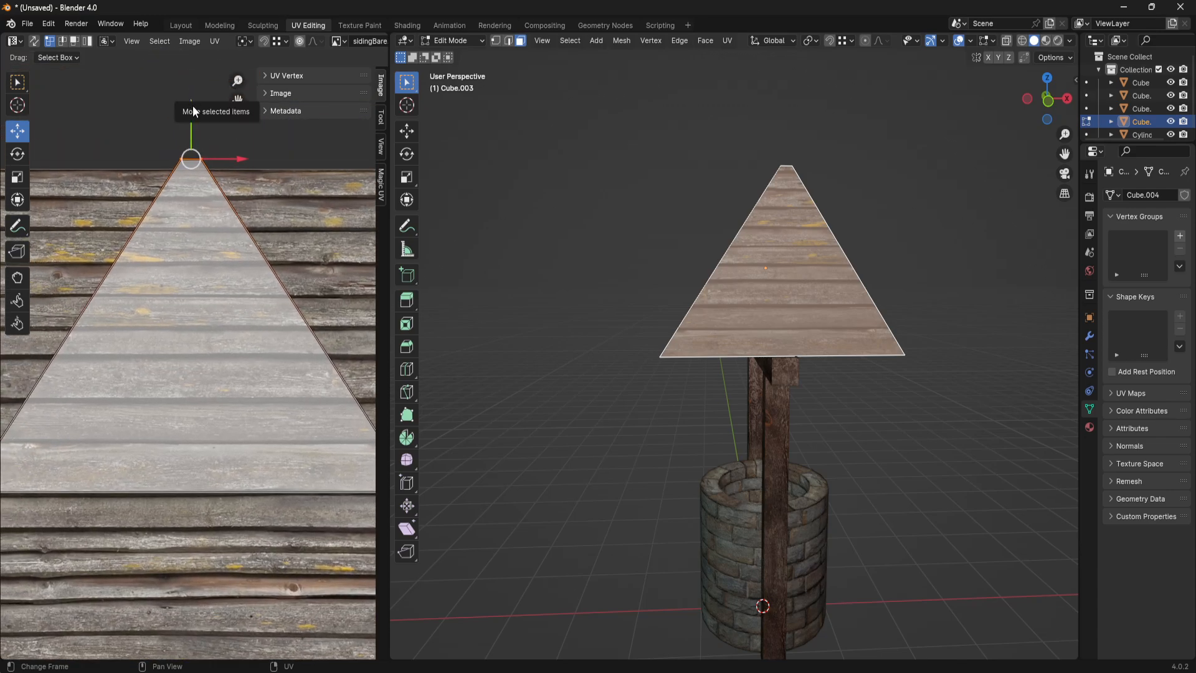
drag(190, 108, 195, 128)
- Select the two sloped roof faces and map them with Project from View in the right orthographic view
click(932, 294)
middle_drag(932, 294, 828, 342)
click(712, 334)
middle_drag(712, 334, 740, 340)
click(825, 347)
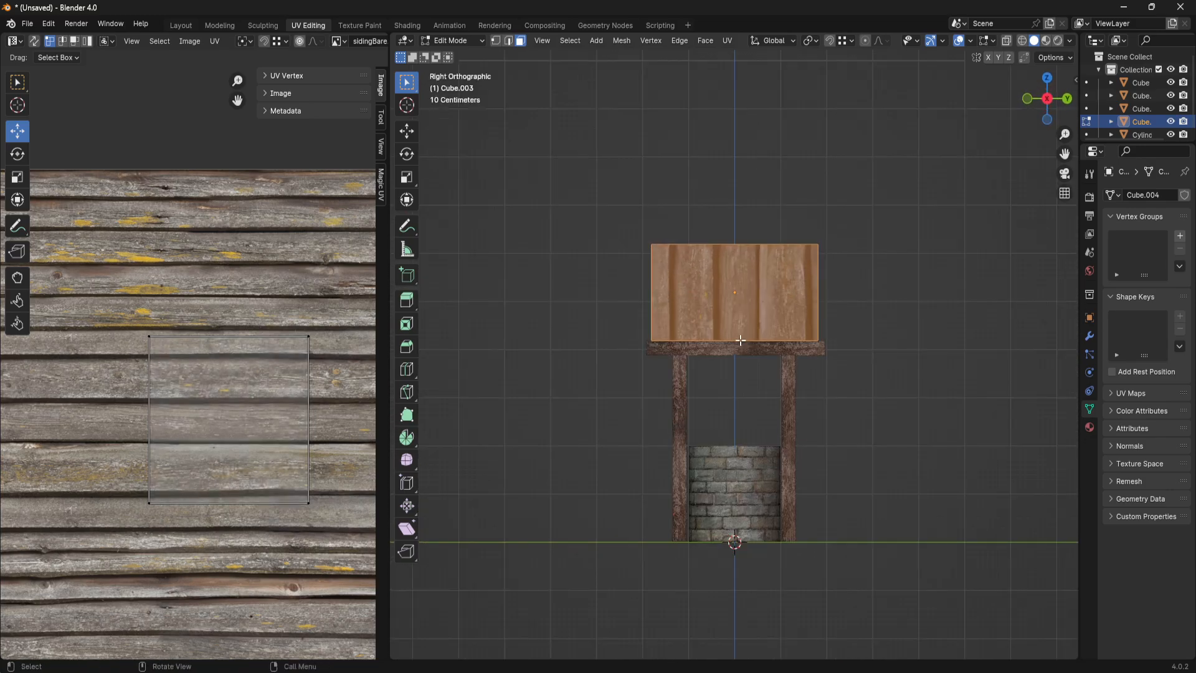
scroll(849, 372, up, 3)
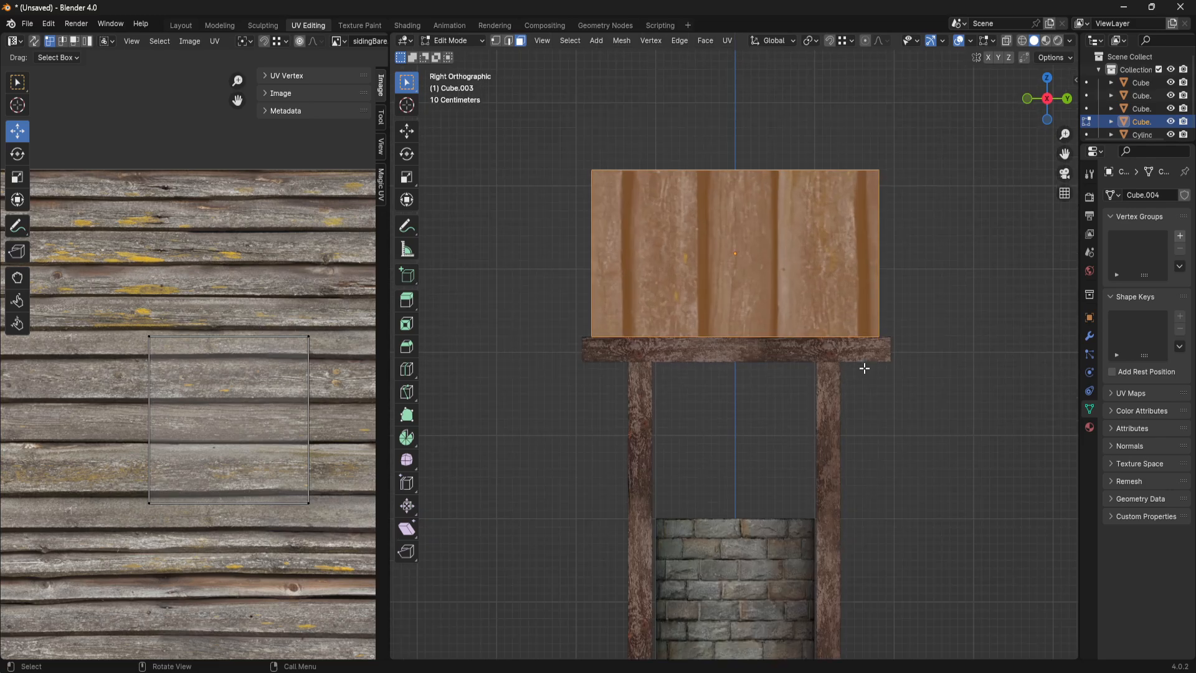
key(u)
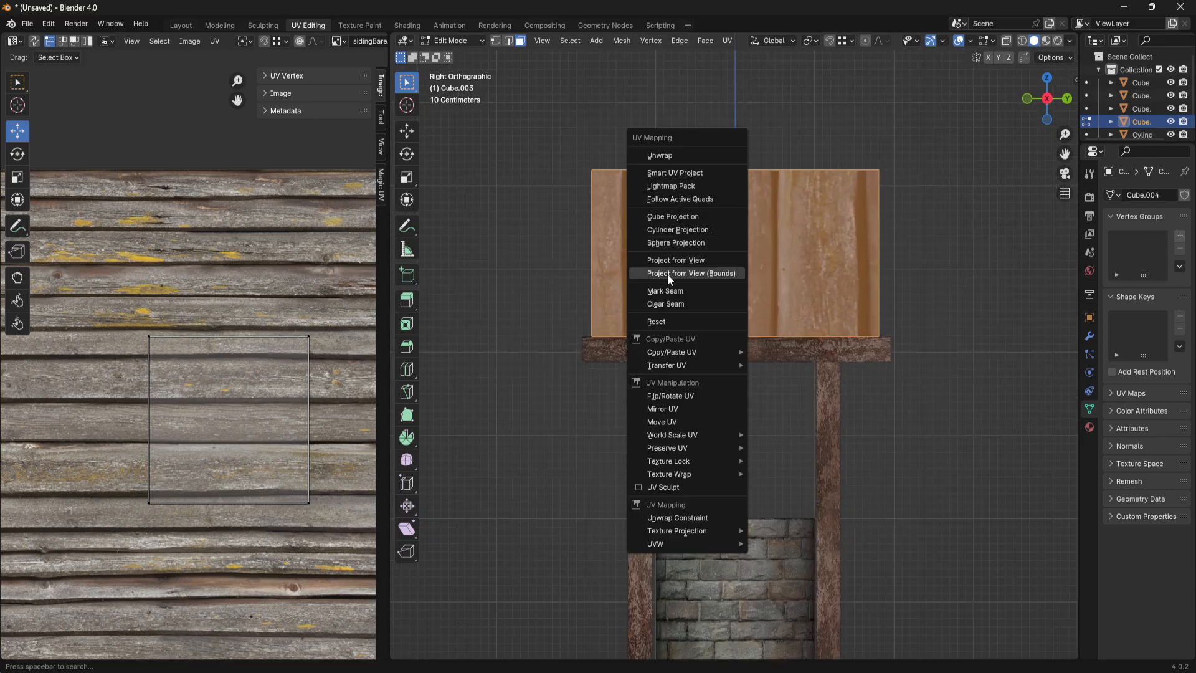
scroll(276, 409, down, 3)
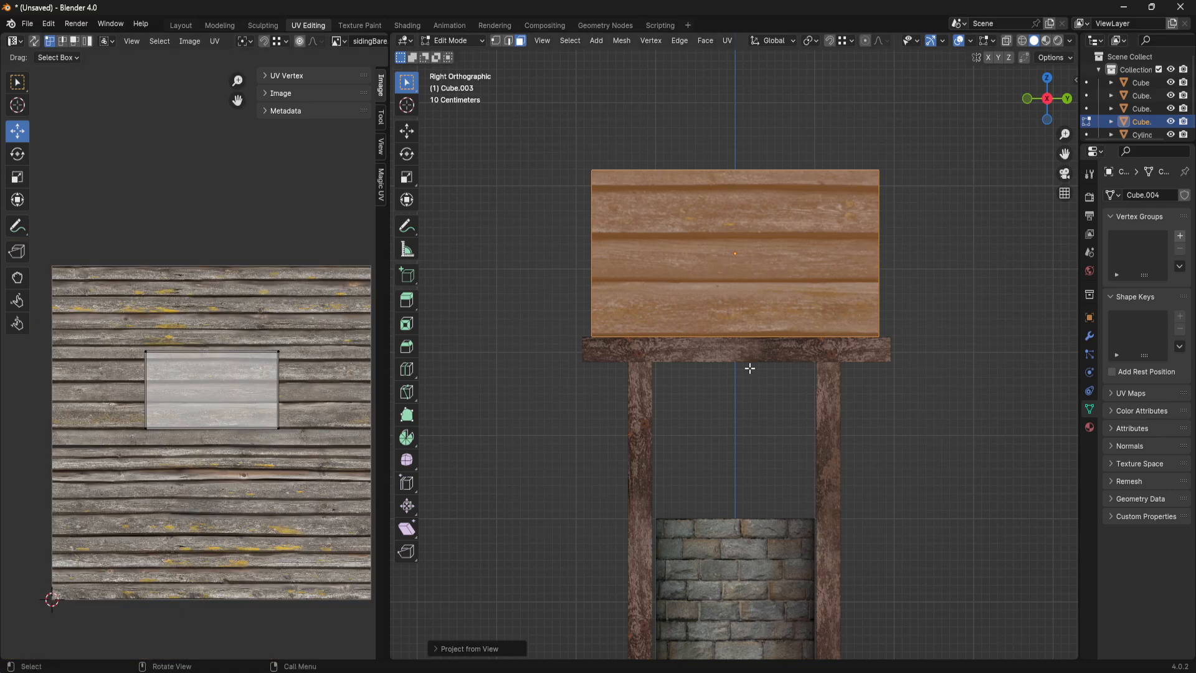
- Select all UVs of the sloped faces and scale them by about 2.681
middle_drag(822, 376, 499, 378)
key(a)
scroll(263, 439, down, 3)
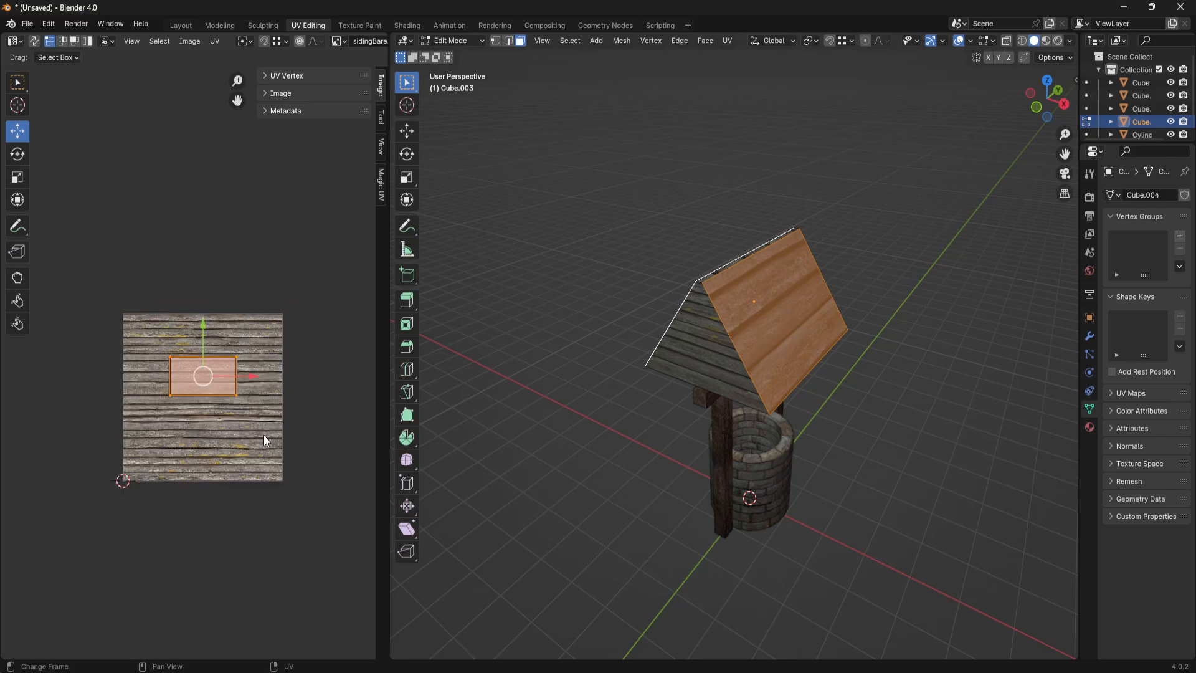
key(s)
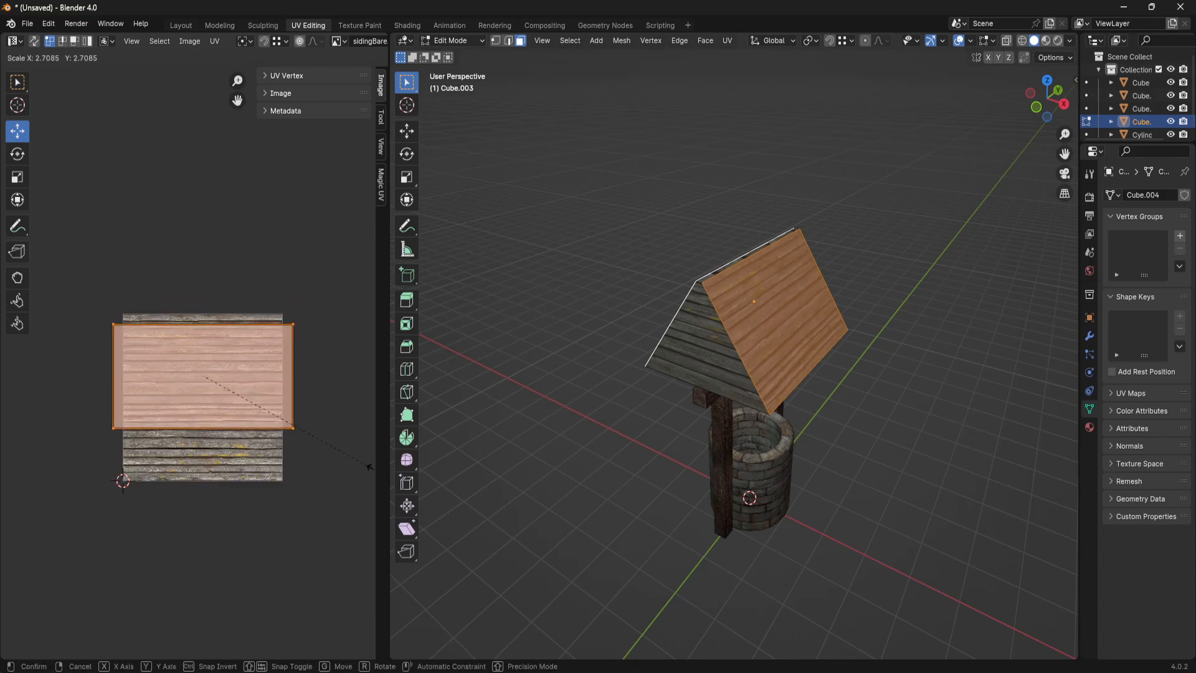
click(337, 434)
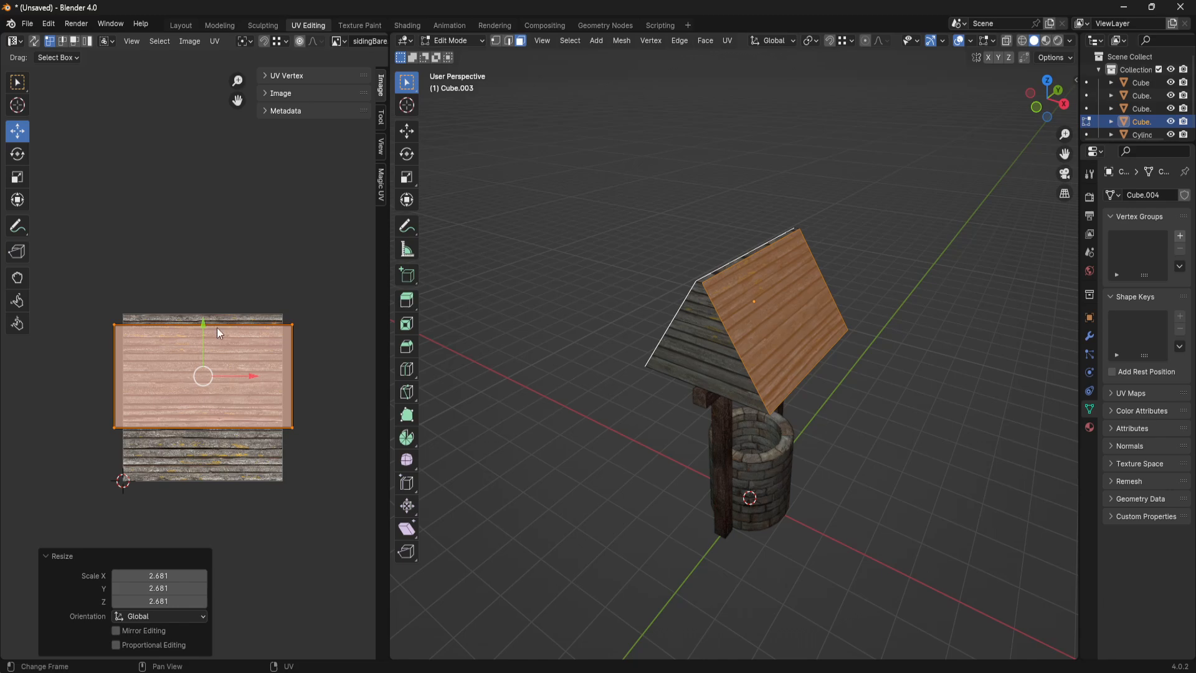
- Move the slope UVs down about 0.3 m, enlarge them slightly, and nudge them up to match the plank edges
drag(199, 323, 210, 380)
scroll(210, 386, up, 5)
scroll(259, 288, down, 2)
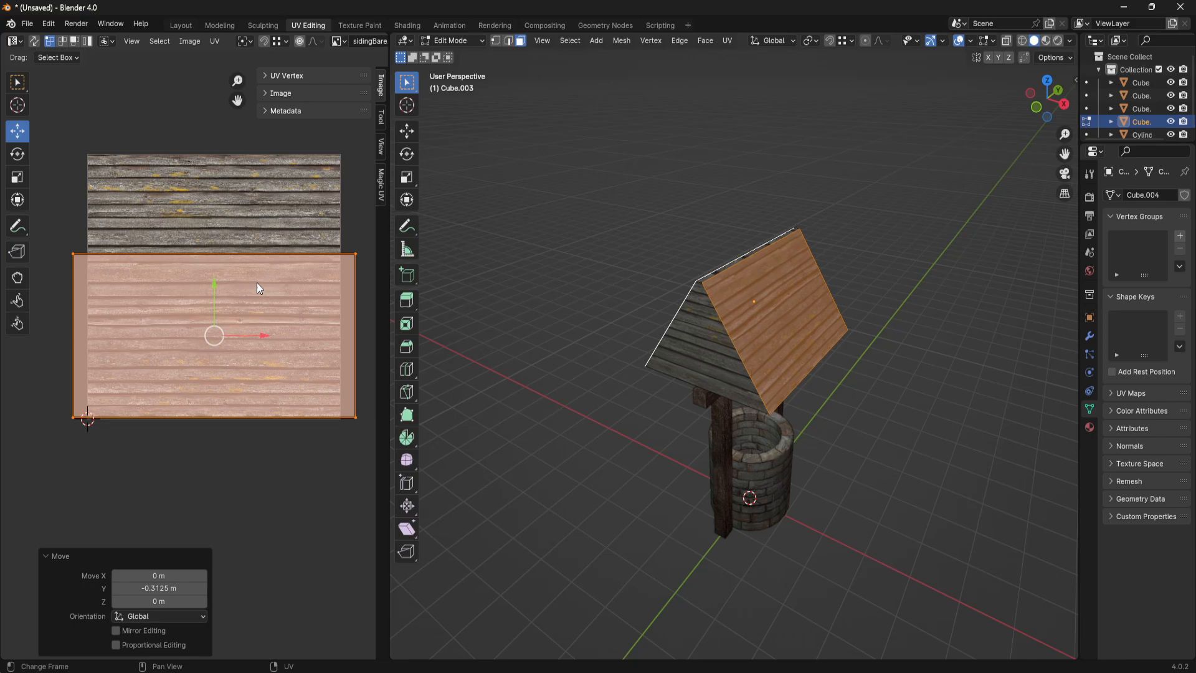
drag(214, 292, 214, 277)
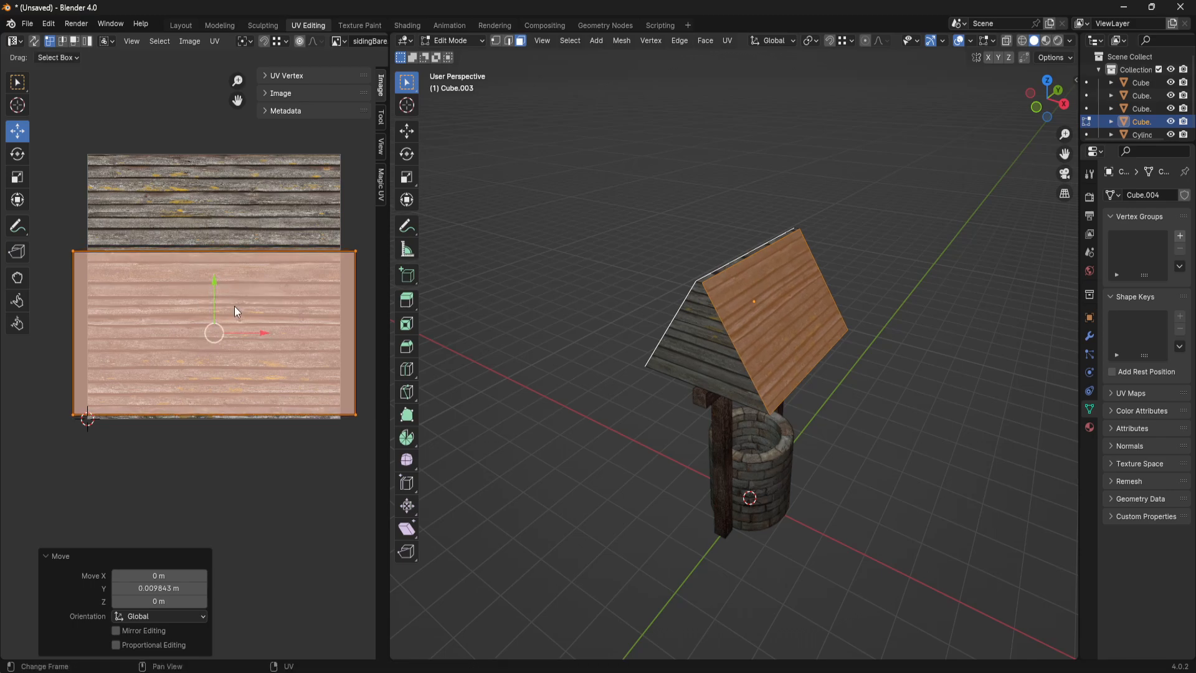
key(s)
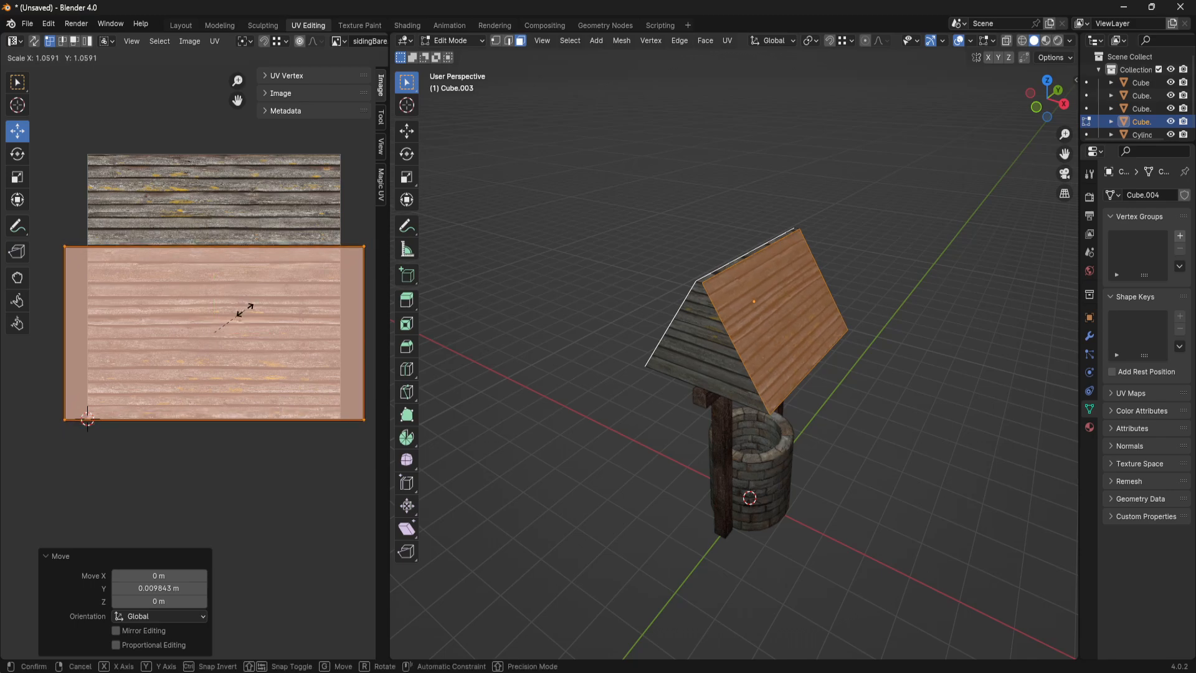
click(245, 307)
drag(211, 279, 218, 277)
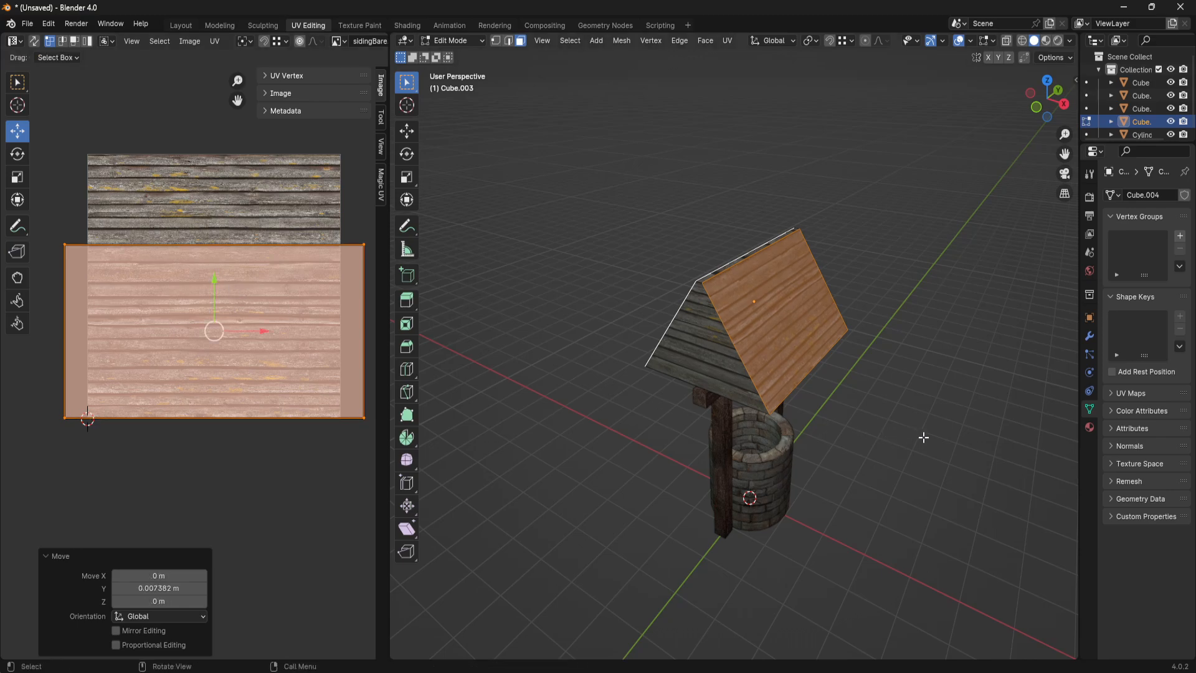
- Select the narrow ridge face on top of the roof and unwrap it
click(923, 437)
middle_drag(922, 437, 805, 463)
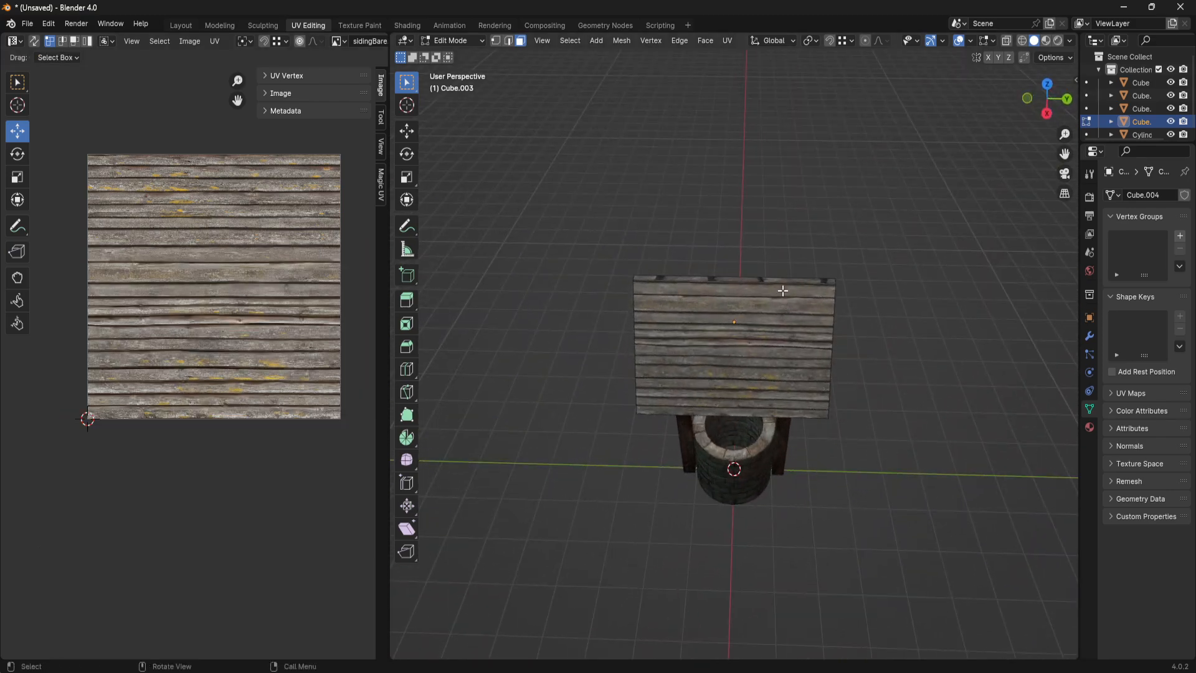
click(789, 282)
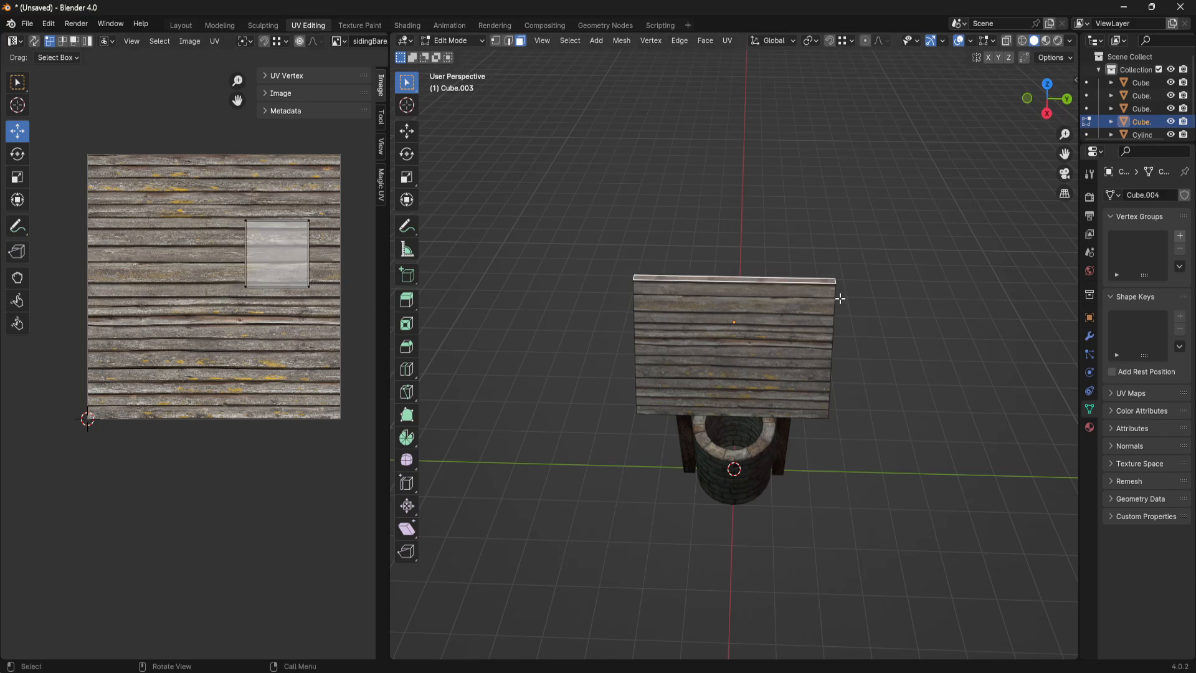
key(u)
click(808, 194)
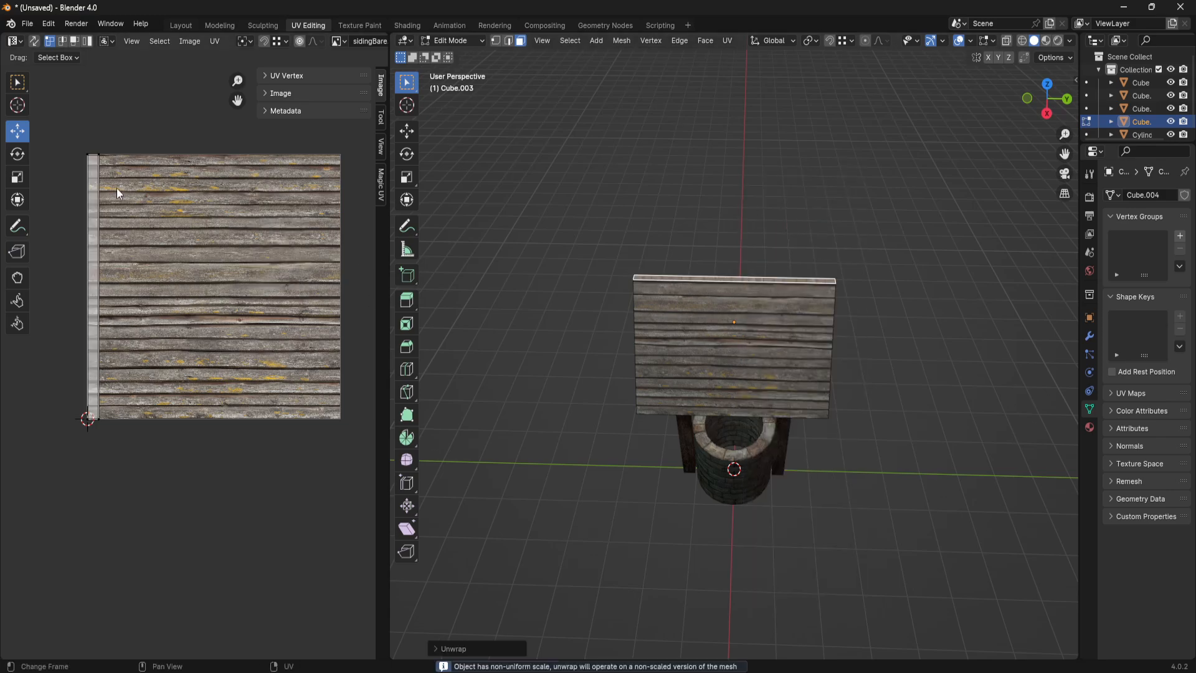
- Rotate the ridge face's UV strip by 90° so it runs along the planks
click(92, 212)
text(r)
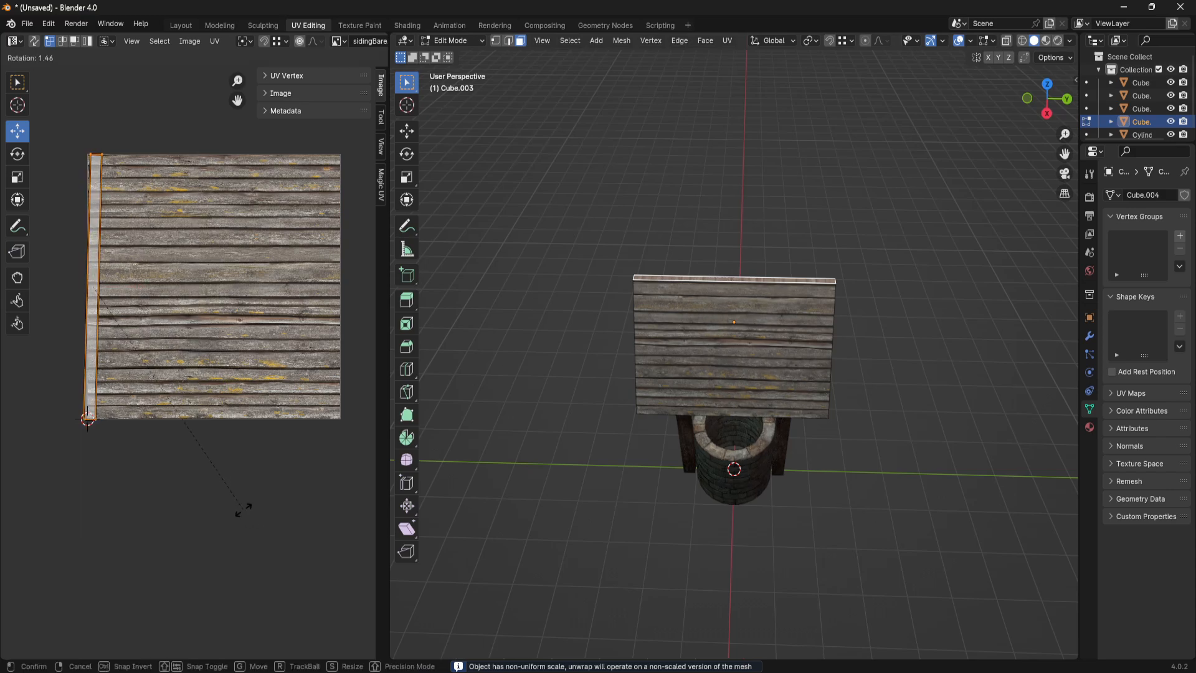
text(90)
key(Return)
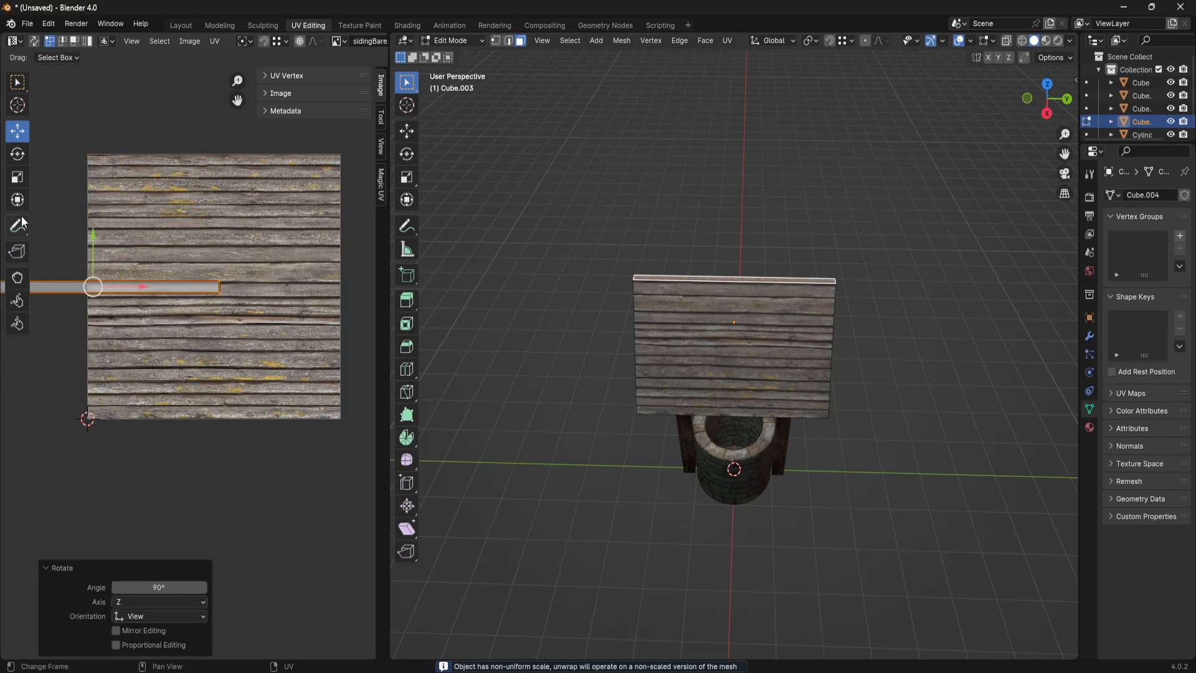
- Move the ridge UV strip about 0.54 m along X, raise it onto a single plank, and shift it back about 0.054 m
key(g)
click(284, 284)
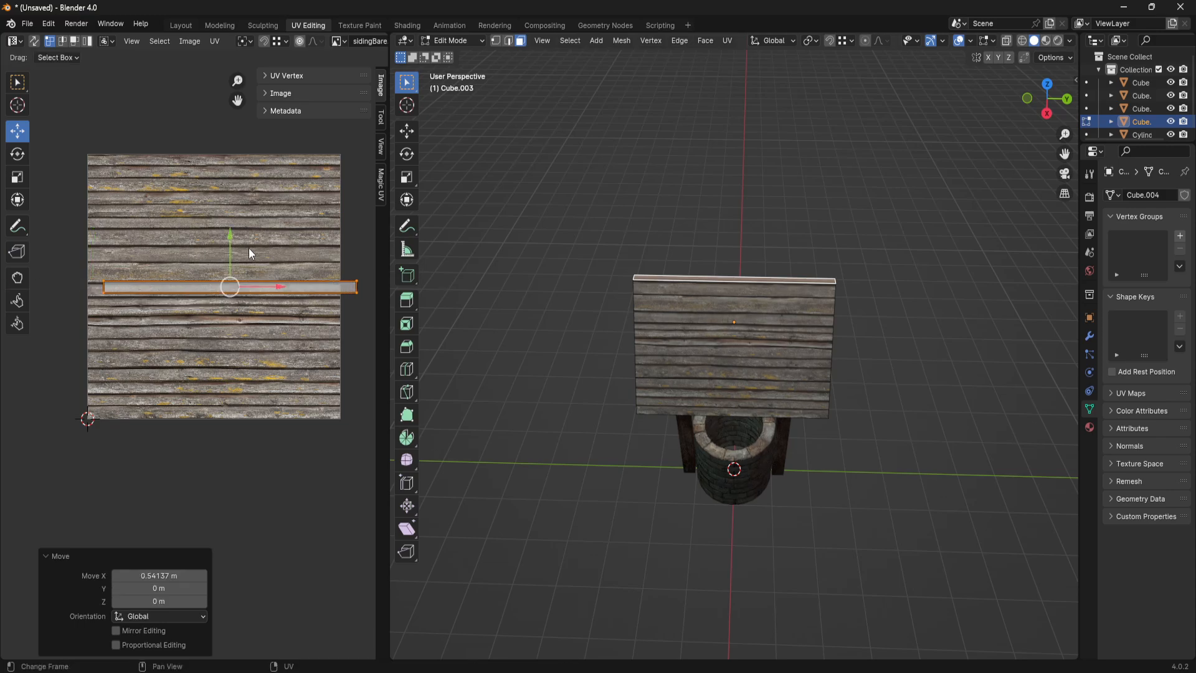
drag(227, 238, 230, 205)
drag(269, 257, 256, 257)
- Fit the ridge UV strip to the plank's height by scaling it 1.437, nudging it down, and scaling it 0.934
scroll(242, 260, up, 2)
key(s)
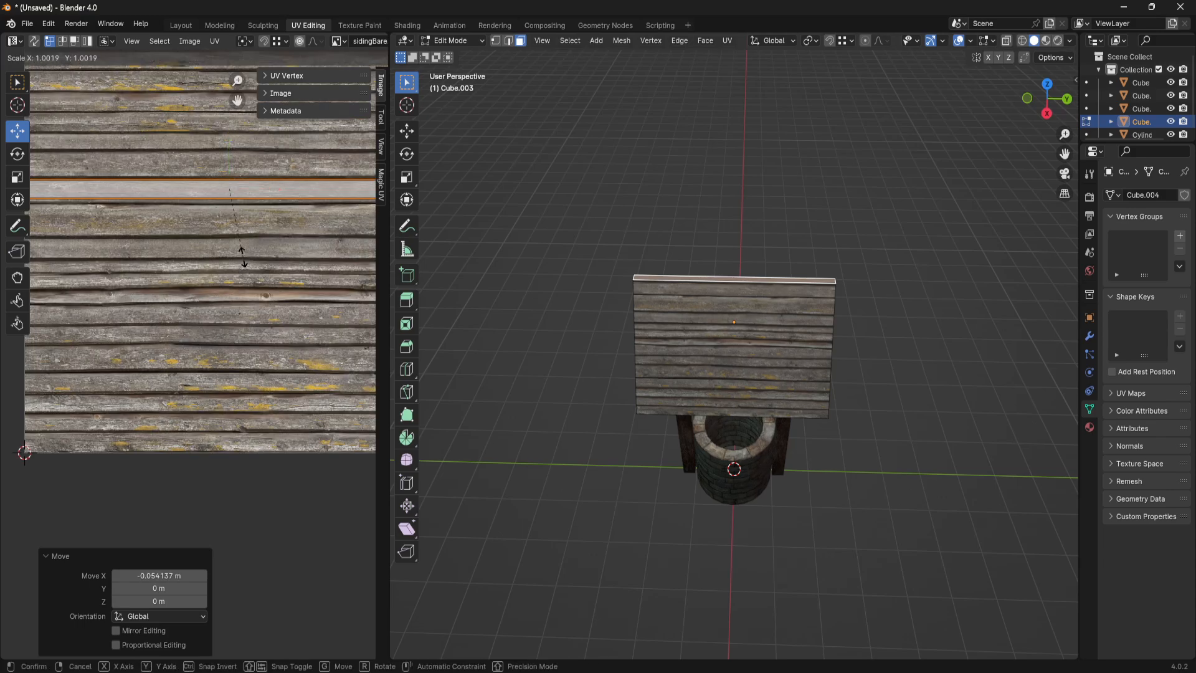
click(289, 267)
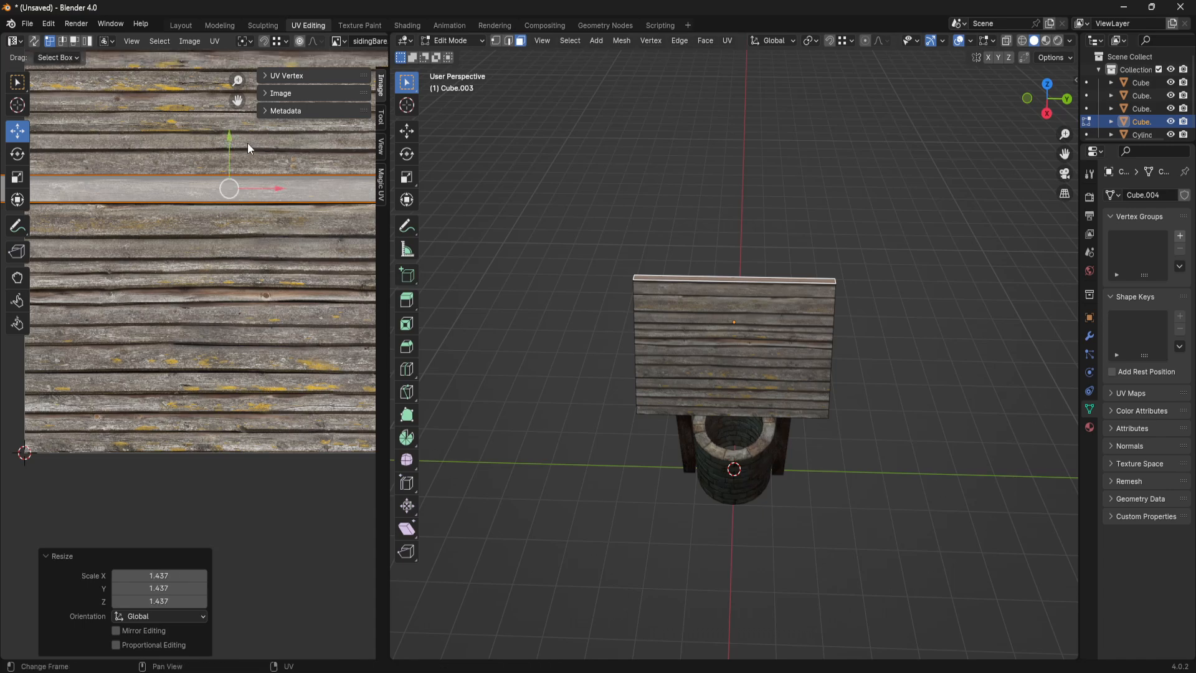
drag(229, 141, 233, 144)
key(s)
click(308, 208)
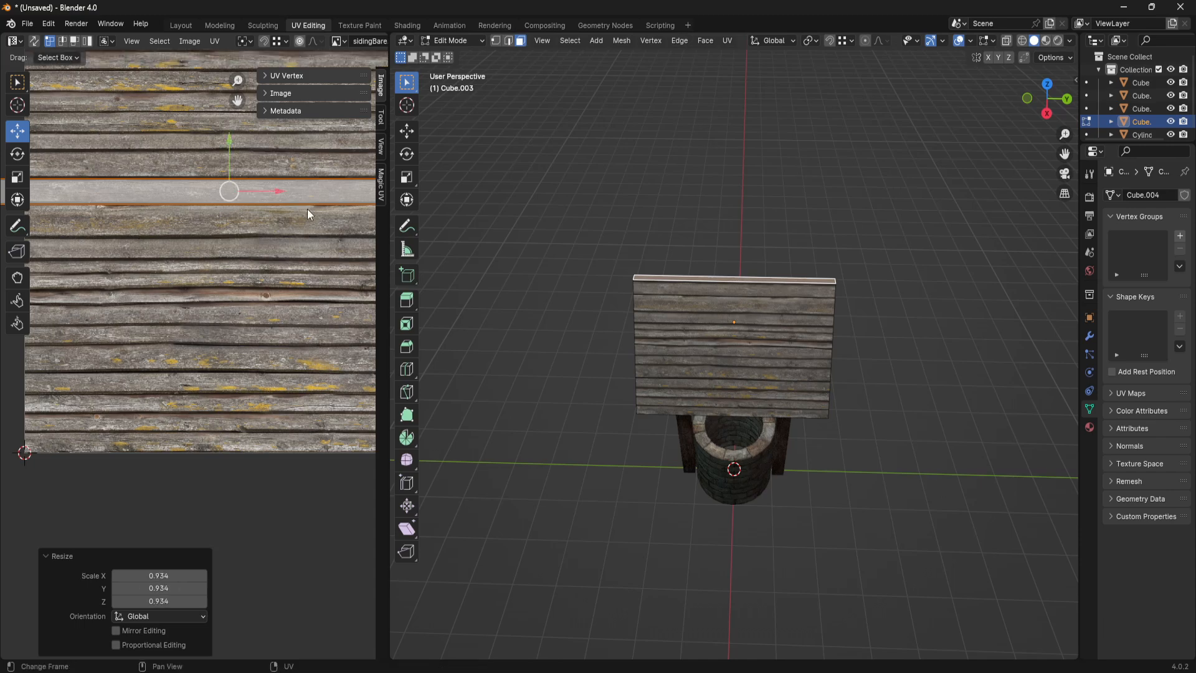
- Nudge the ridge UV strip up about 0.0016 m on its plank and clear the face selection
drag(232, 140, 231, 136)
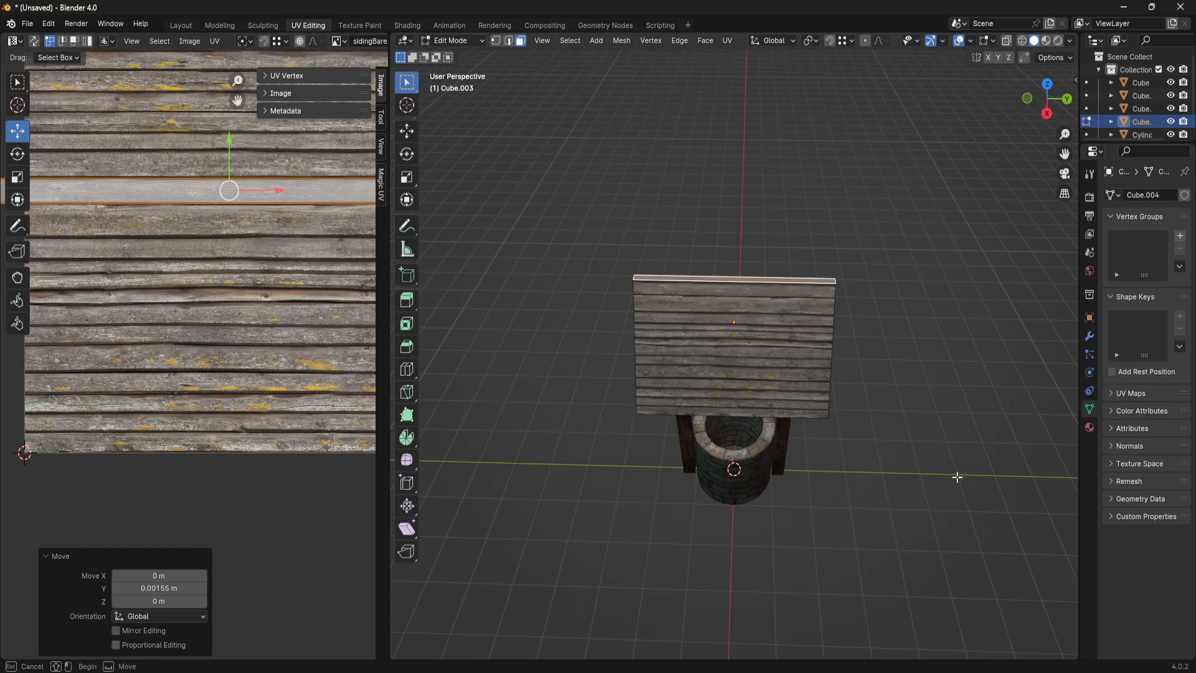
scroll(786, 383, up, 5)
middle_drag(762, 370, 851, 384)
click(635, 158)
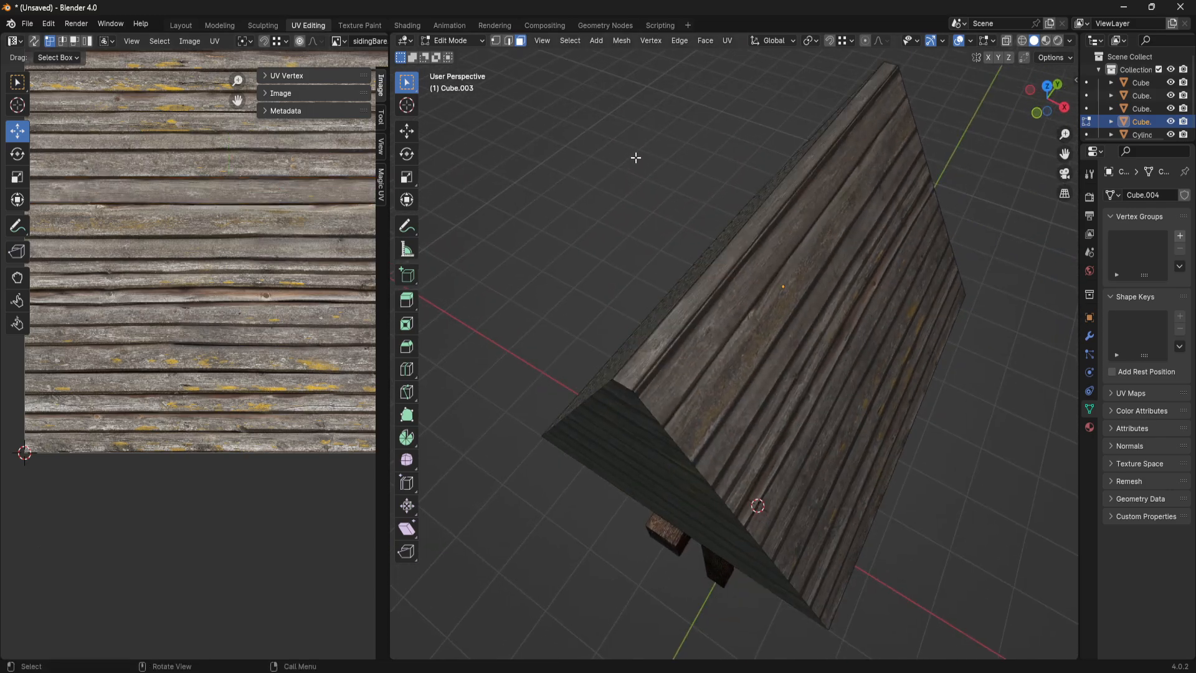
- Inspect the plank texture on the roof's slopes, gables and underside from all around the well
scroll(768, 282, down, 2)
middle_drag(767, 281, 775, 329)
scroll(775, 328, up, 2)
middle_drag(849, 345, 806, 330)
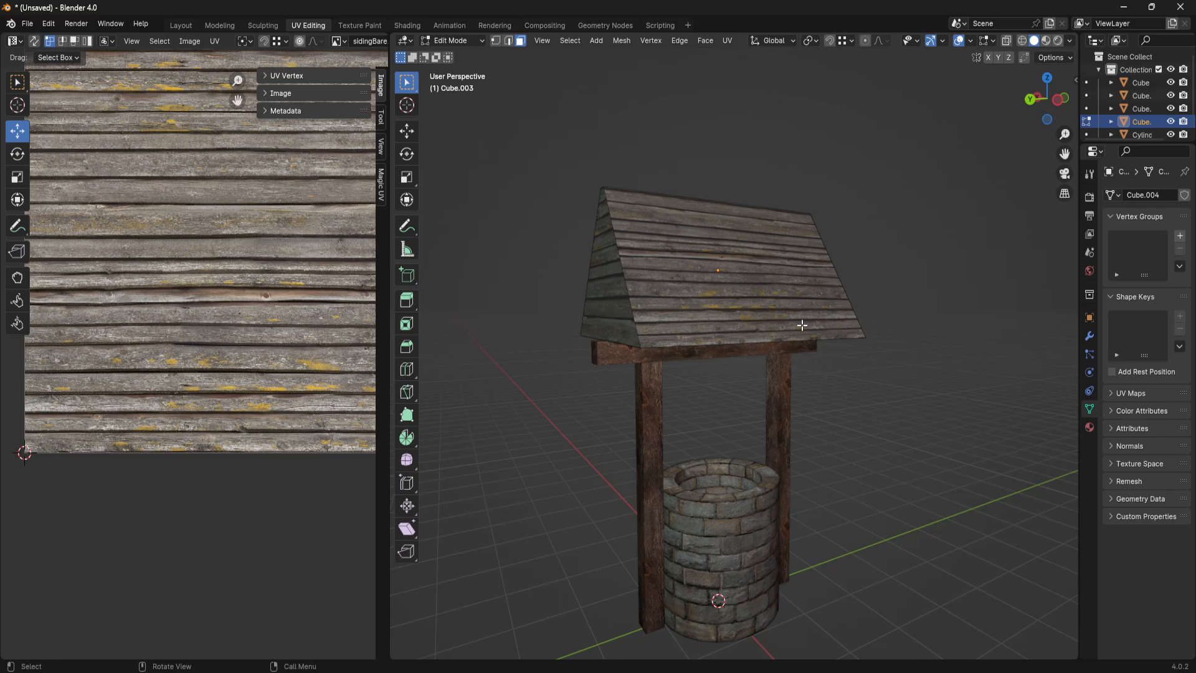
middle_drag(711, 316, 729, 363)
scroll(697, 342, up, 2)
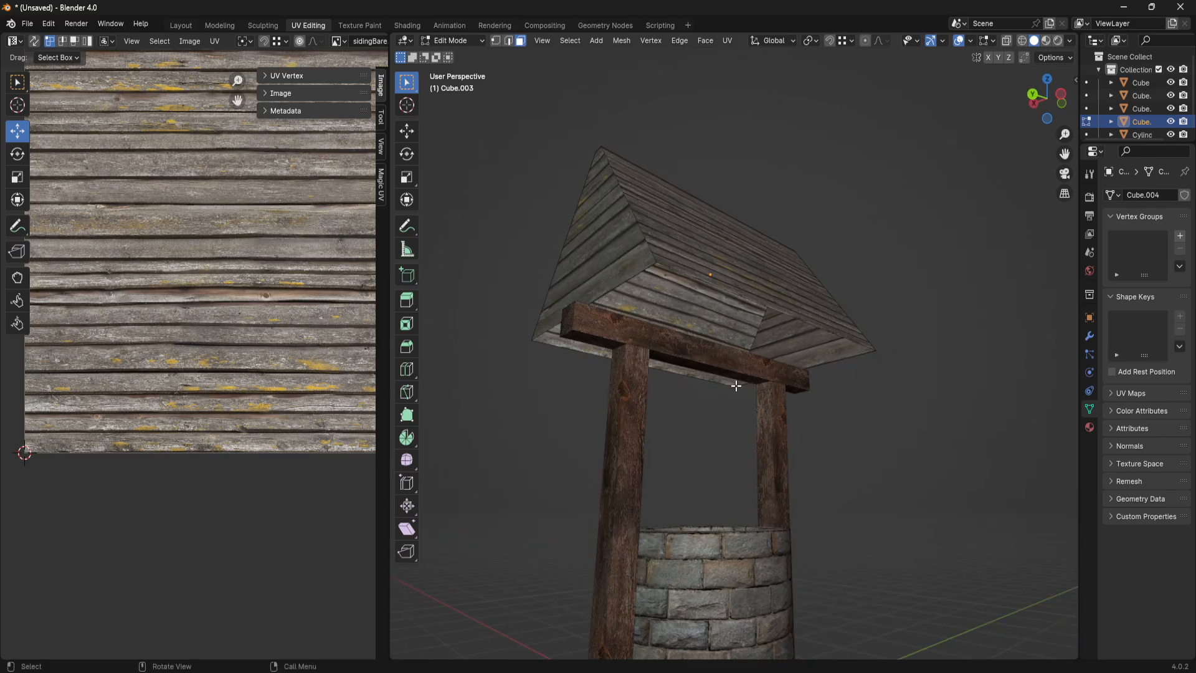
scroll(800, 245, down, 2)
middle_drag(800, 244, 793, 303)
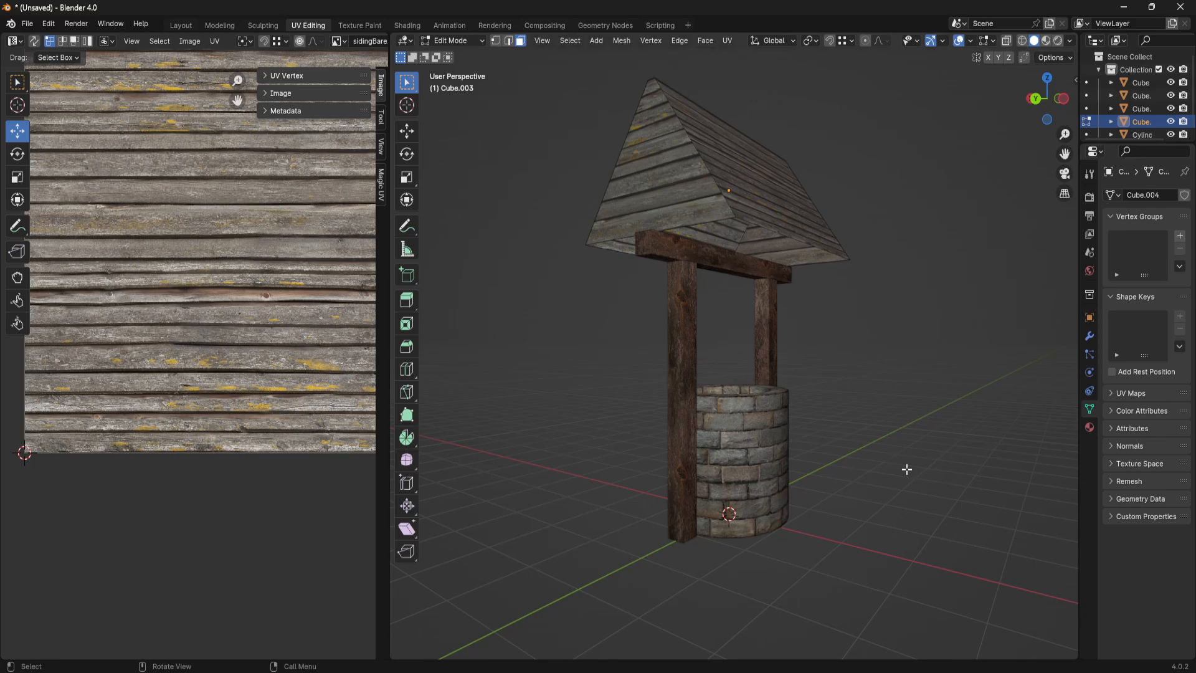
scroll(872, 424, up, 4)
middle_drag(838, 382, 734, 350)
click(681, 261)
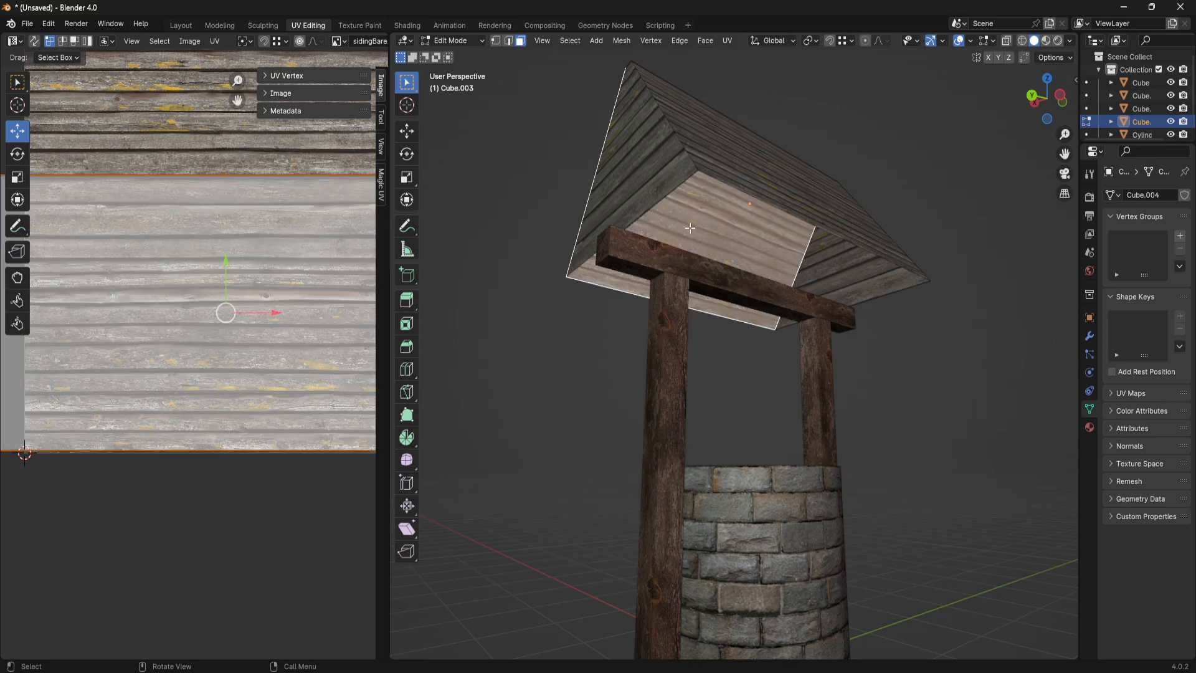
middle_drag(839, 267, 905, 320)
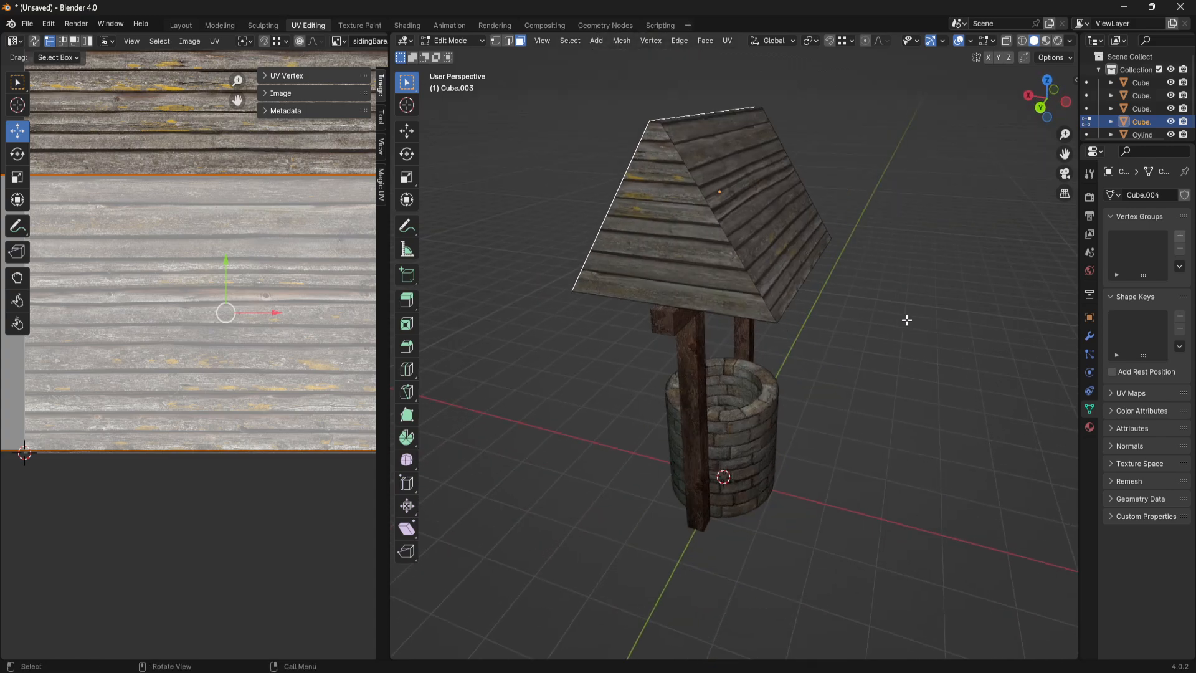
click(905, 320)
middle_drag(724, 186, 719, 223)
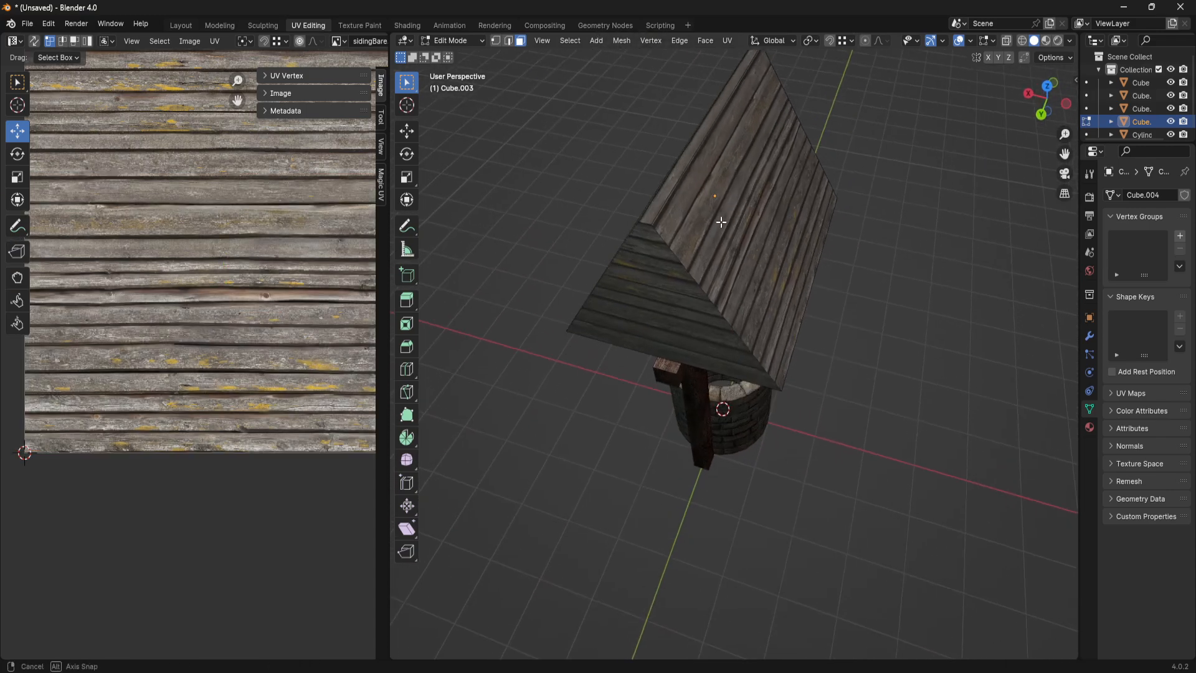
- Check how the ridge, a gable and a slope face are laid out in the UV map by selecting them in turn
click(652, 232)
click(731, 233)
click(658, 196)
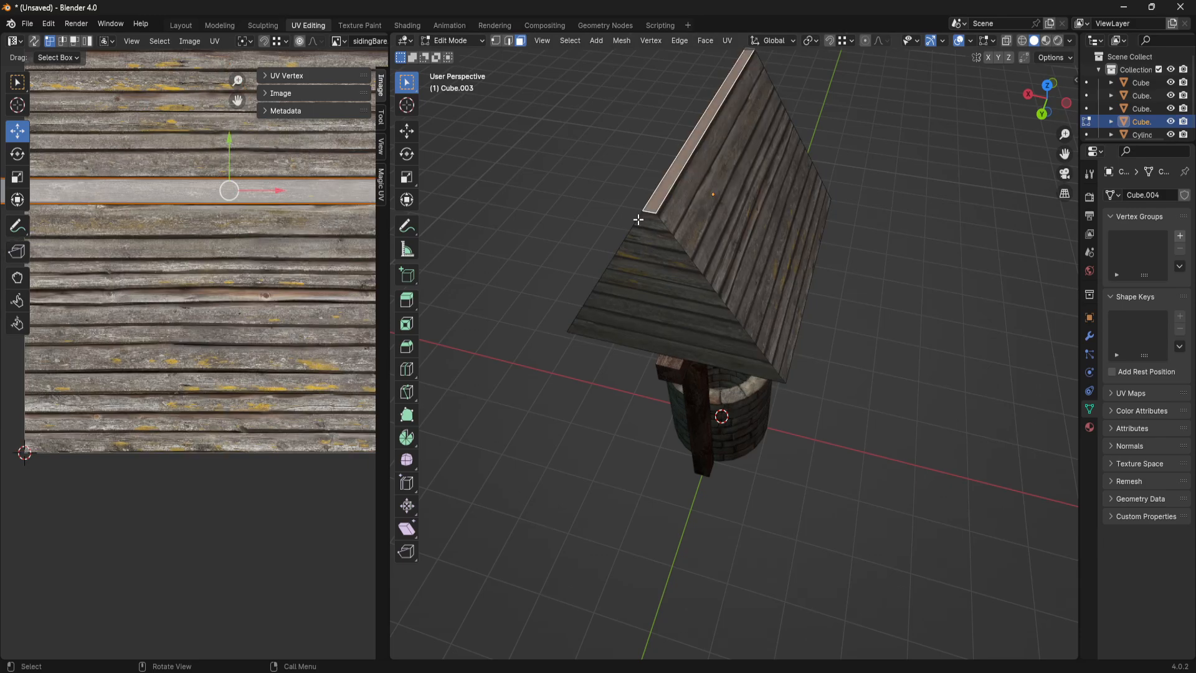
middle_drag(637, 232, 681, 170)
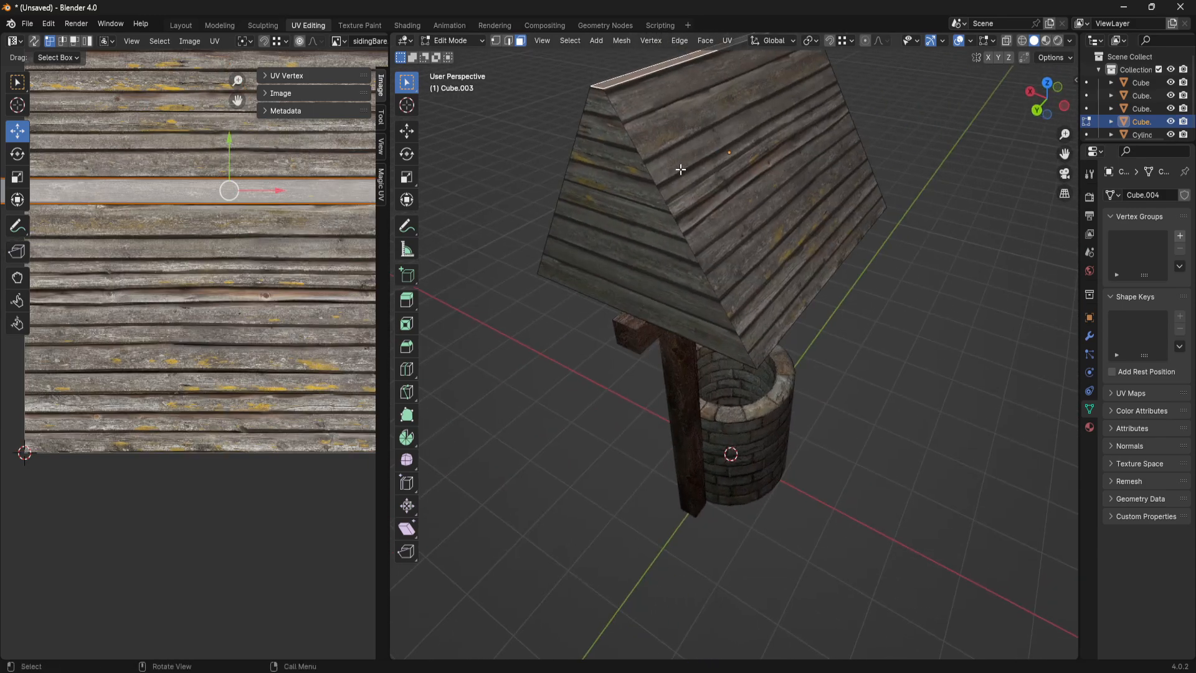
click(599, 168)
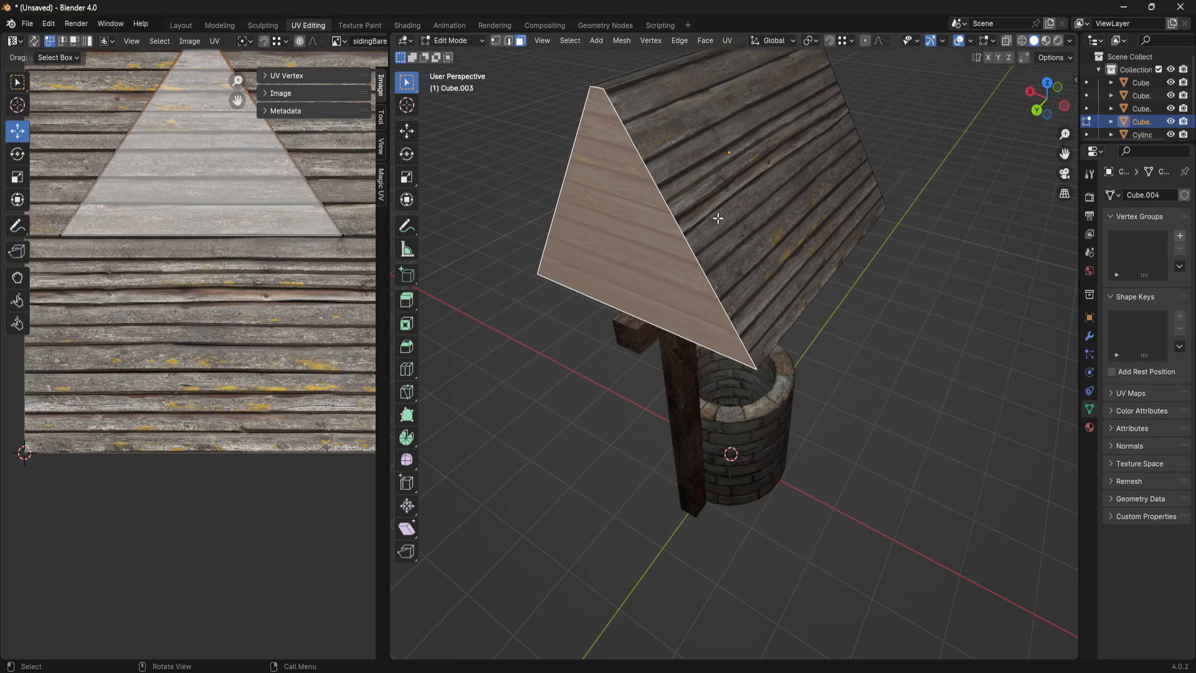
click(718, 218)
middle_drag(718, 218, 733, 282)
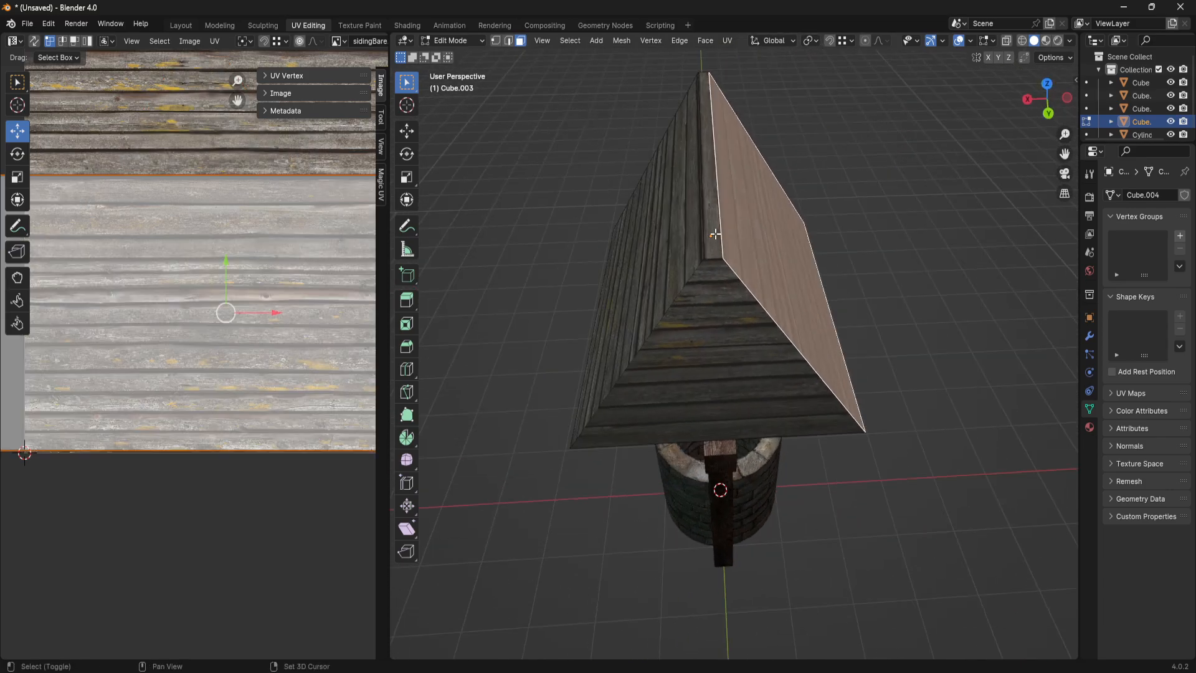
- Select both gable faces of the roof and inset them by about 0.044 m
shift+click(671, 267)
middle_drag(897, 275, 679, 240)
click(896, 237)
click(675, 298)
shift+click(808, 233)
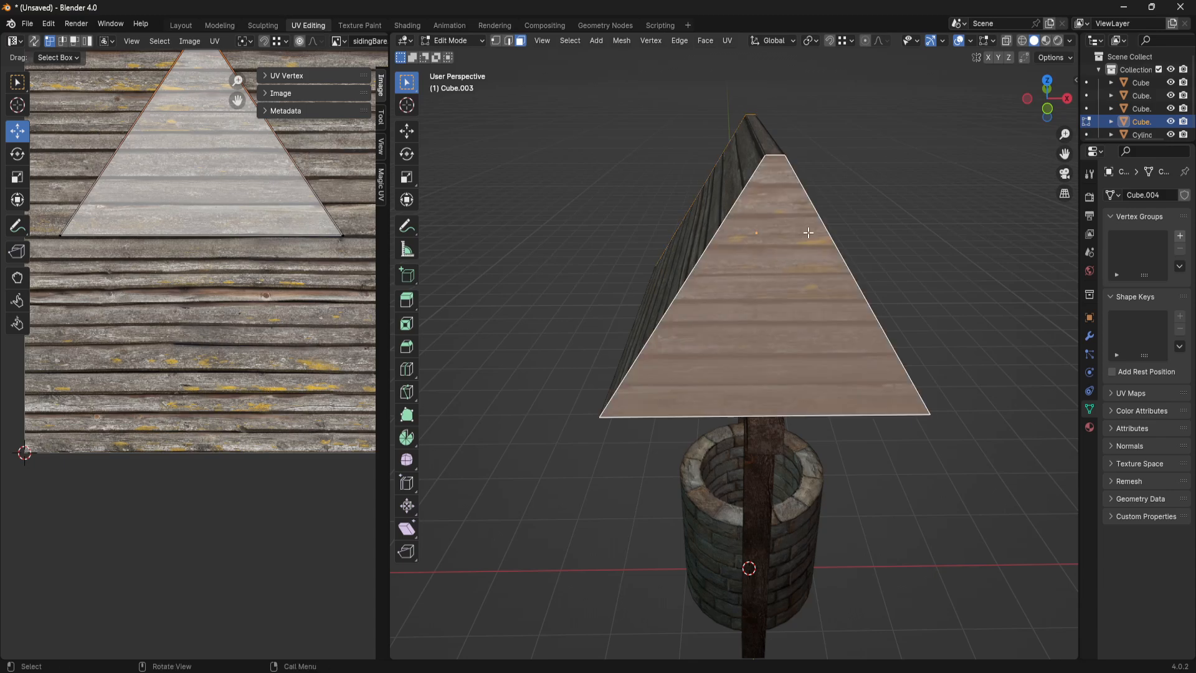
key(i)
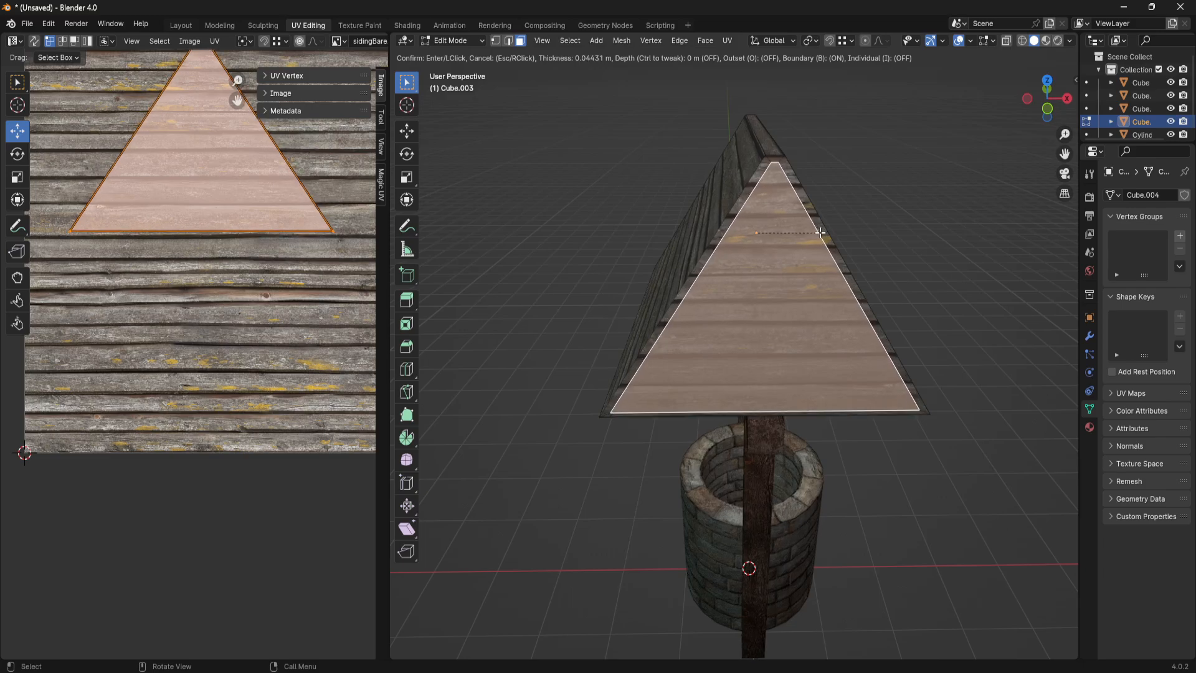
click(820, 232)
- Select the four narrow border faces around the inset on the first gable
middle_drag(820, 232, 904, 371)
click(917, 371)
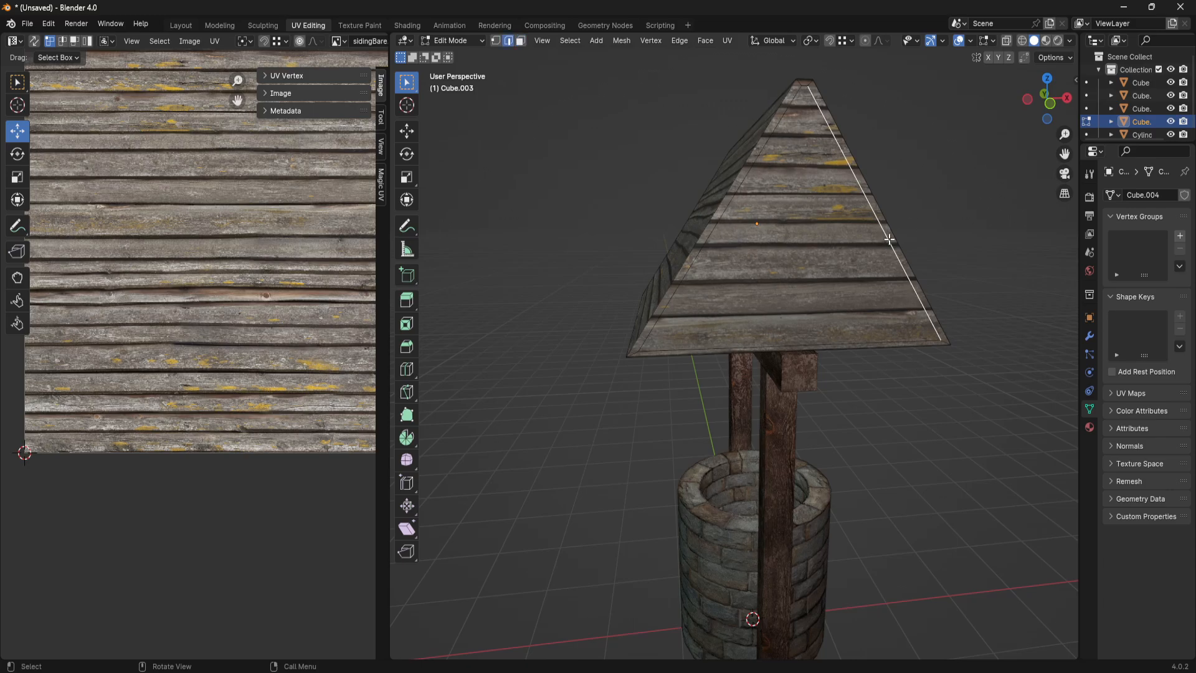
middle_drag(814, 241, 819, 312)
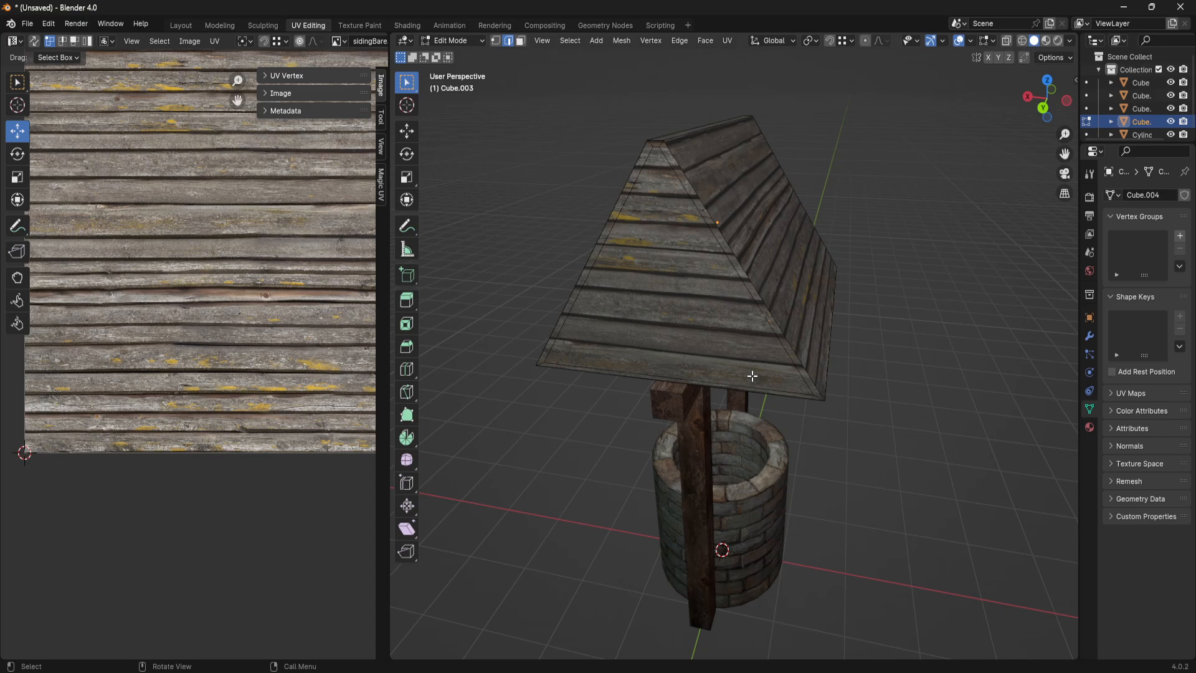
click(786, 344)
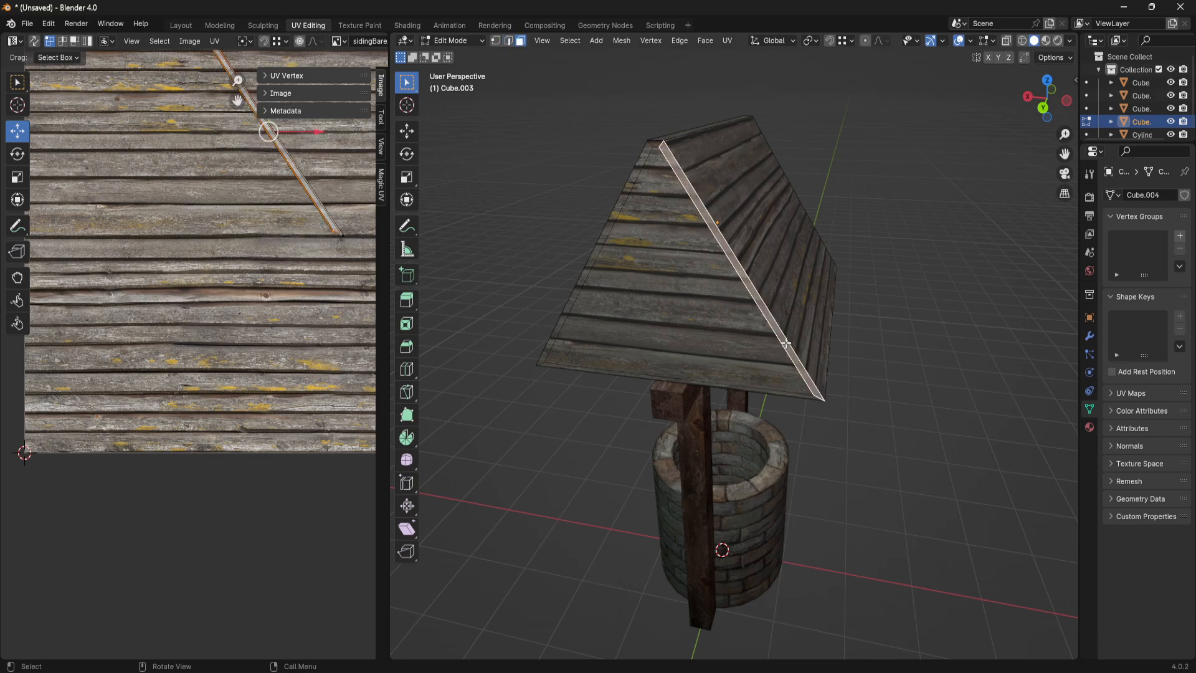
shift+click(659, 146)
shift+click(643, 160)
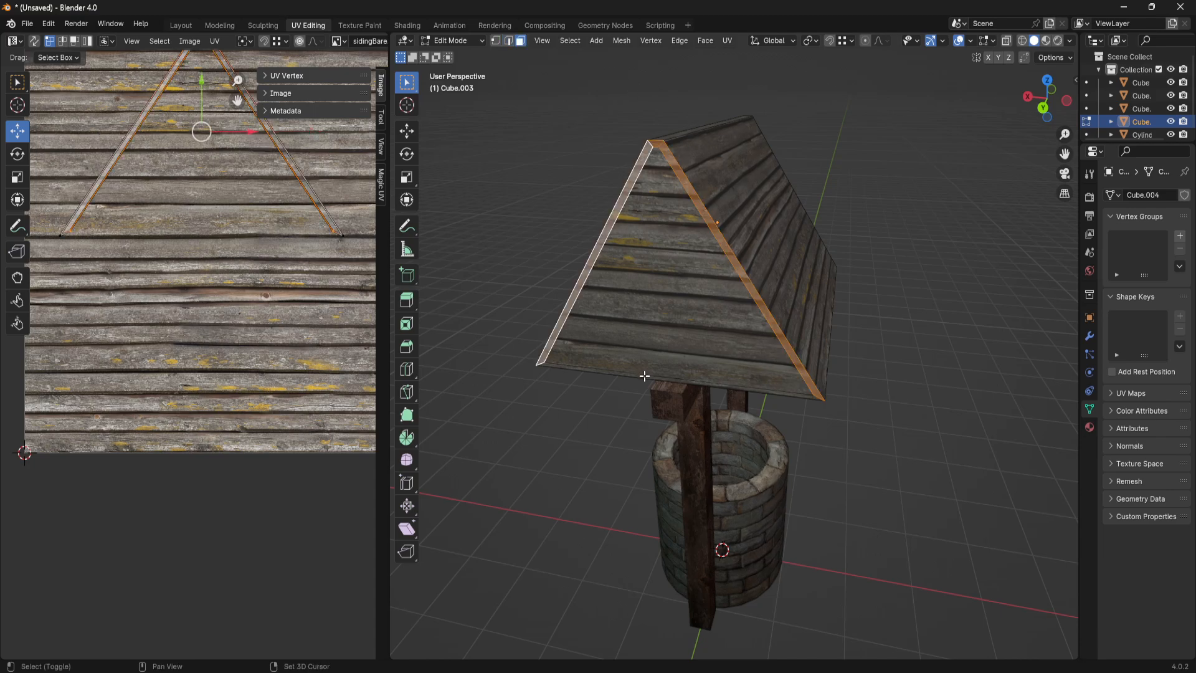
shift+click(644, 376)
- Add the four narrow border faces of the opposite gable to the selection
middle_drag(644, 376, 670, 317)
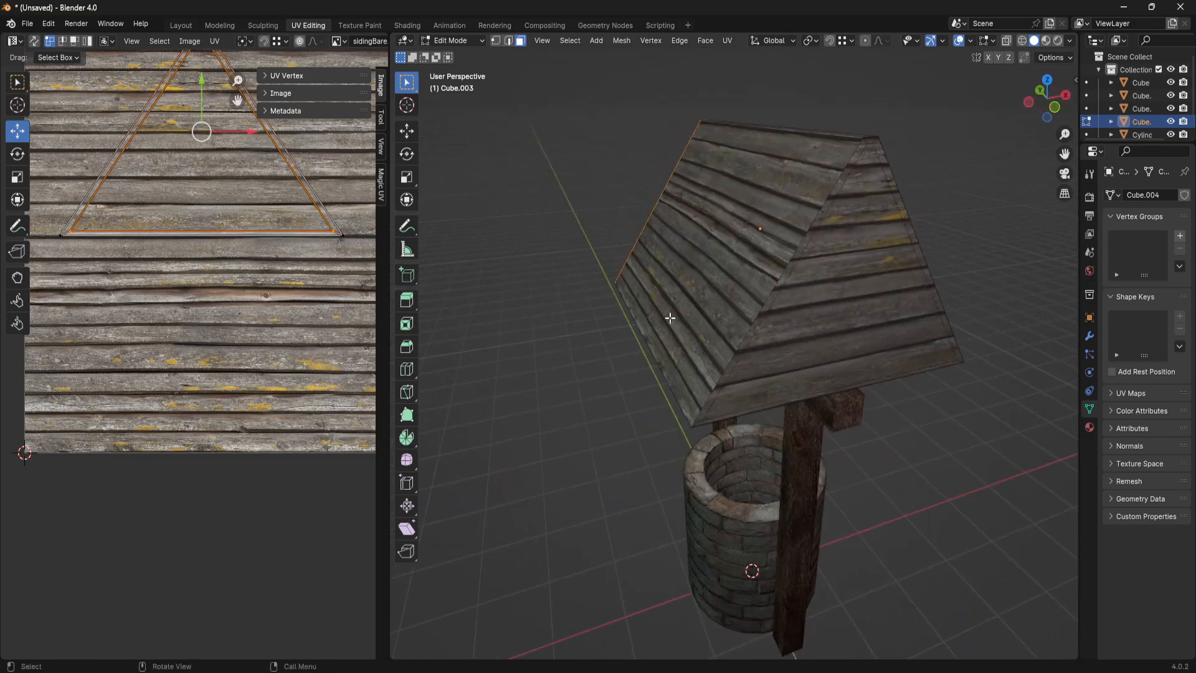
shift+click(734, 358)
shift+click(772, 406)
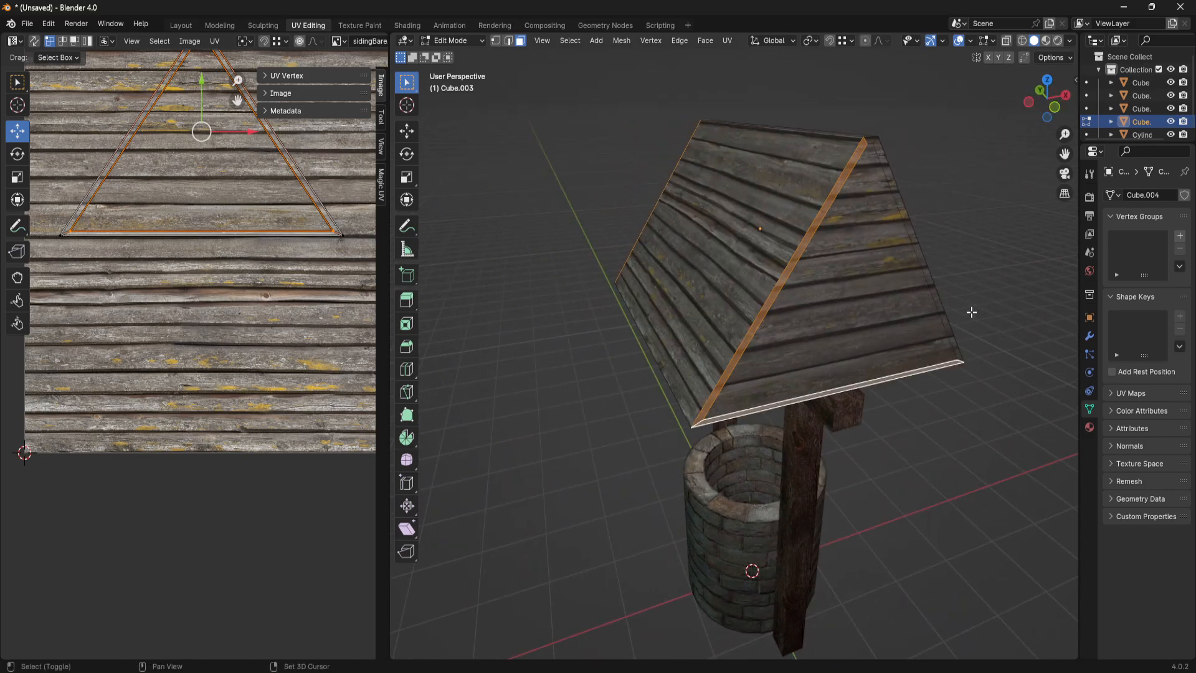
shift+click(940, 307)
shift+click(871, 142)
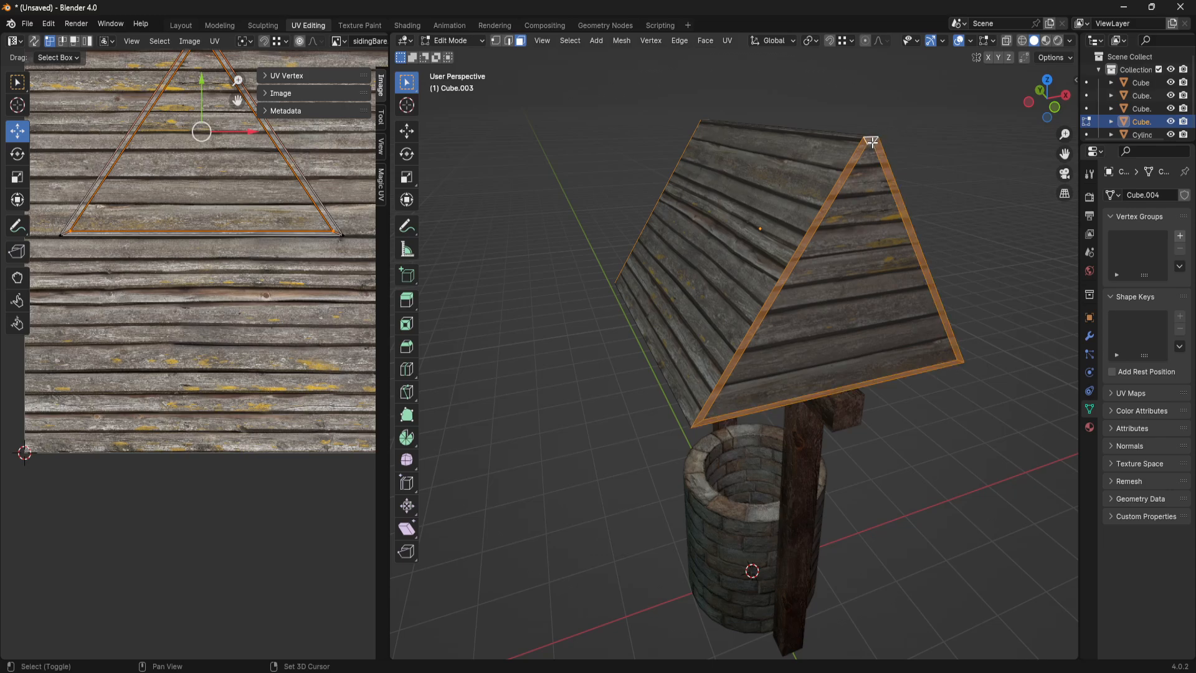
- Widen the properties editor and add an empty second material slot to the roof, below mWoodPlanks
click(1077, 290)
drag(1078, 290, 961, 303)
middle_drag(805, 315, 806, 330)
key(ctrl+z)
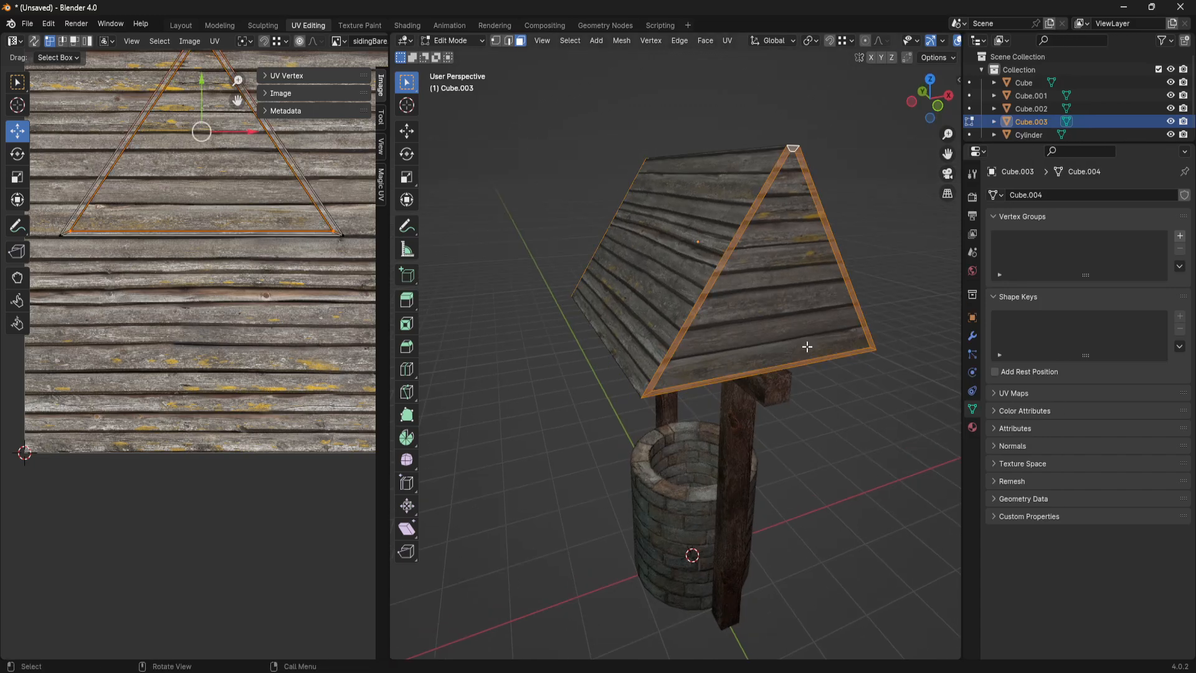
click(971, 429)
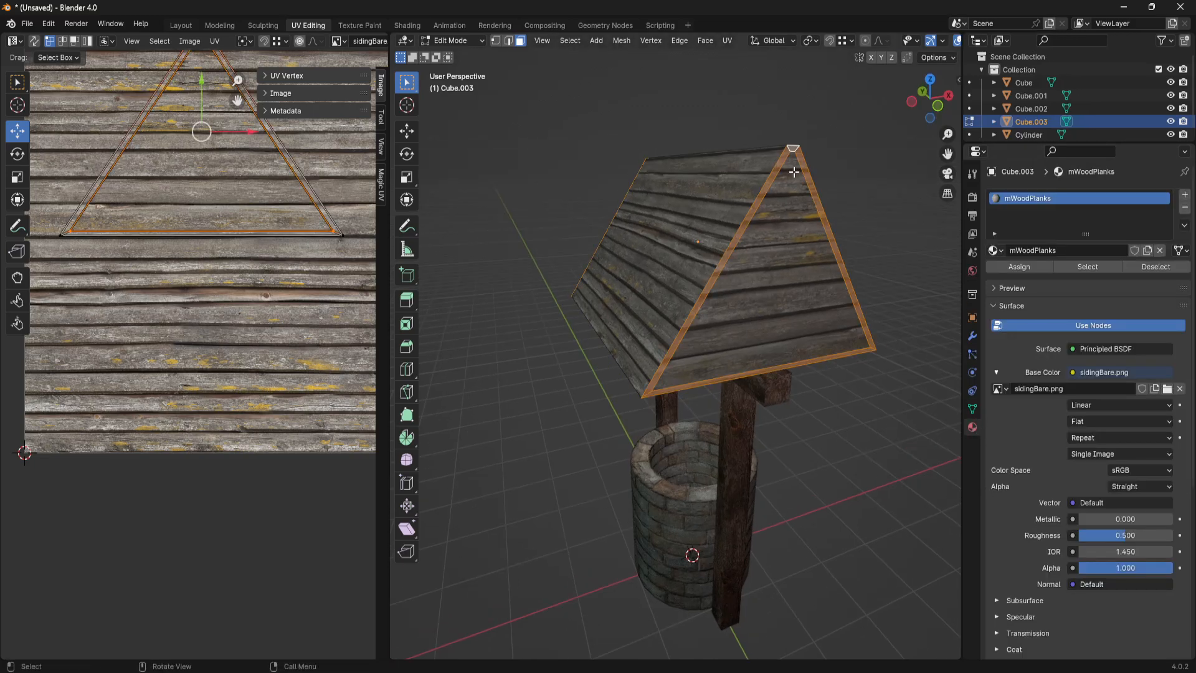
middle_drag(769, 340, 791, 282)
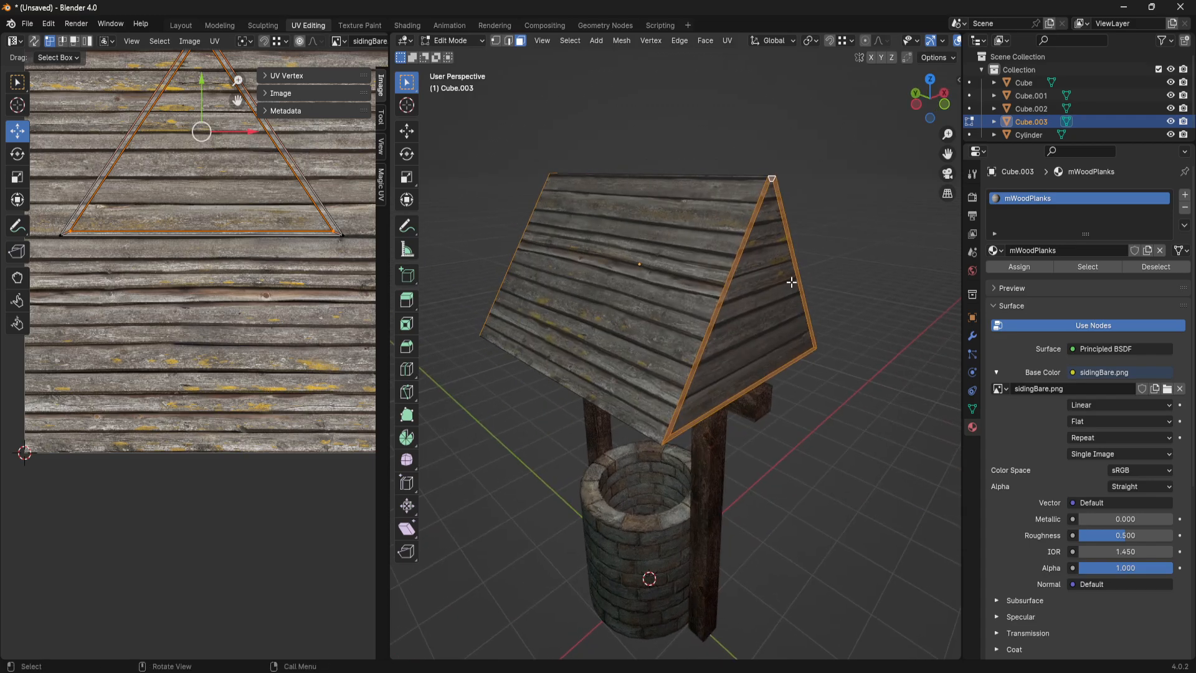
click(1185, 195)
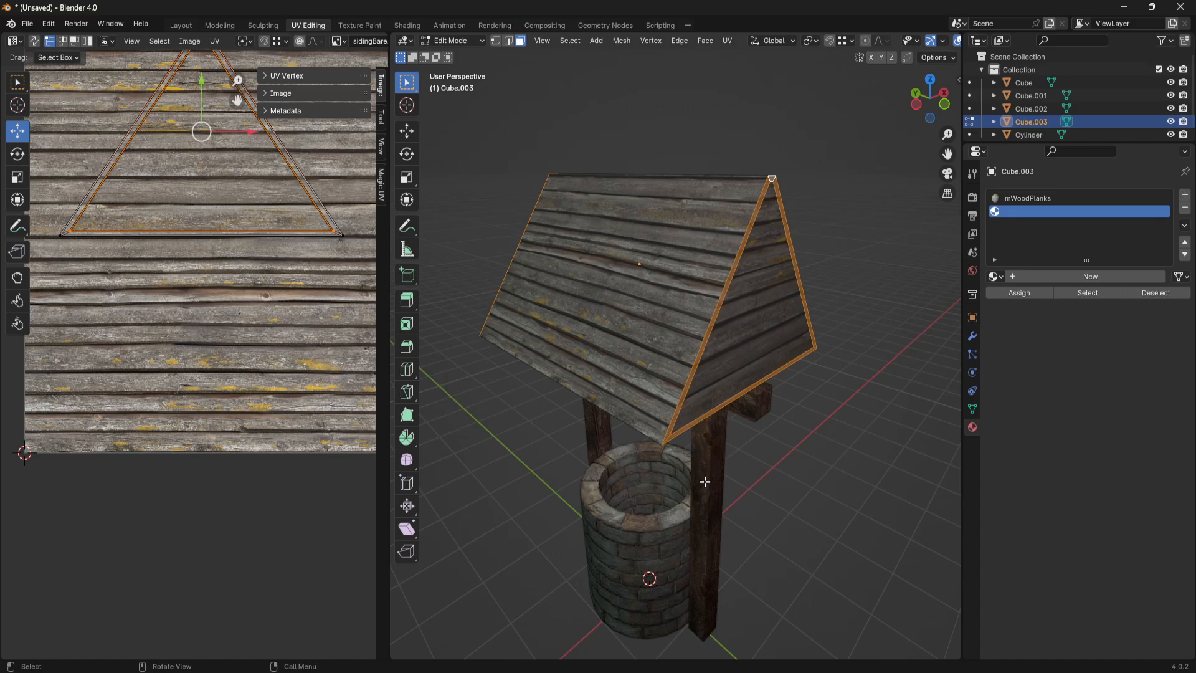
- Set the roof's second material slot to mWood and assign it to the selected gable border faces
click(995, 277)
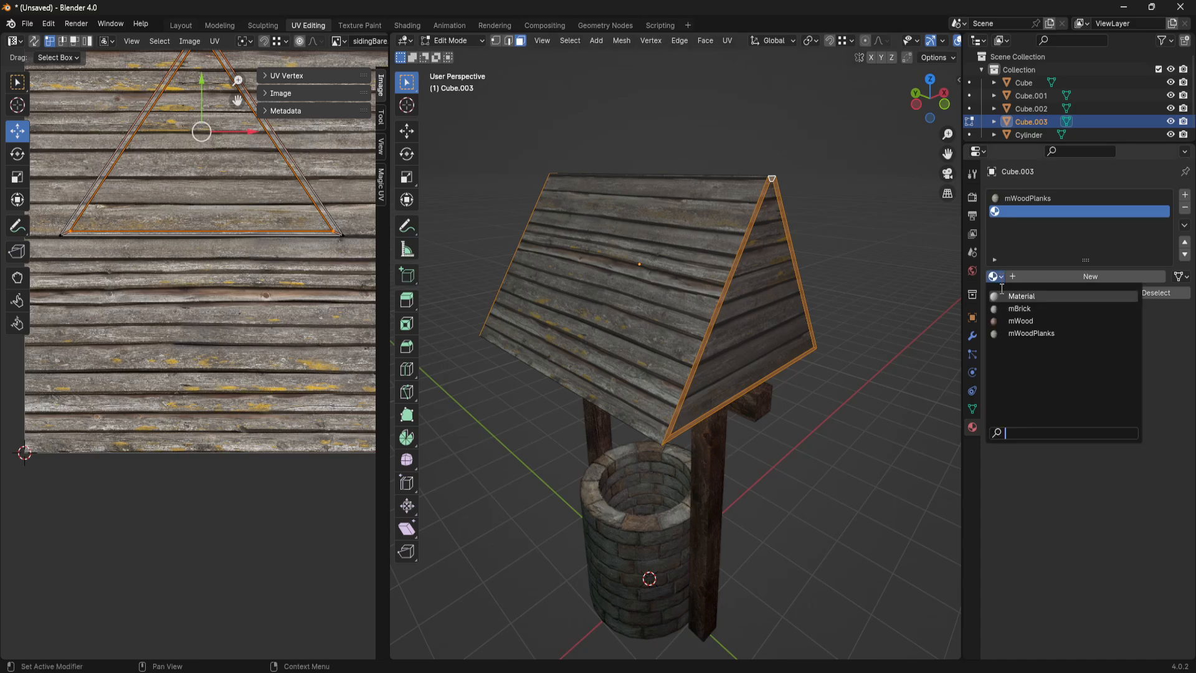
click(1022, 321)
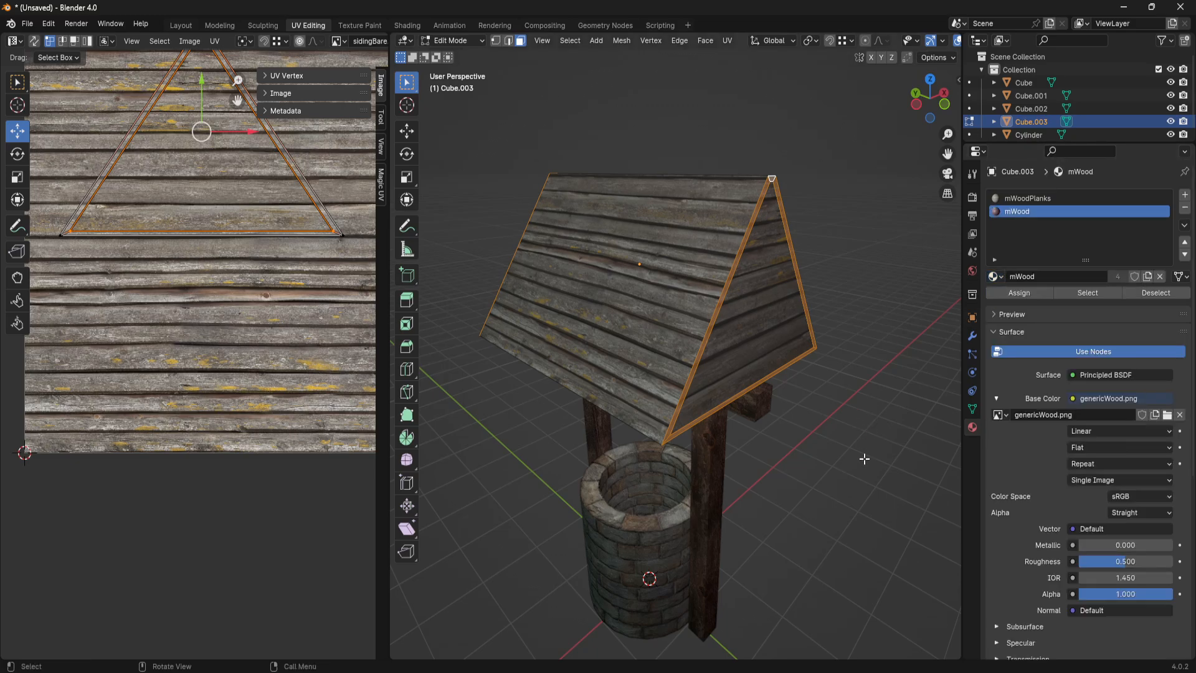
click(1026, 293)
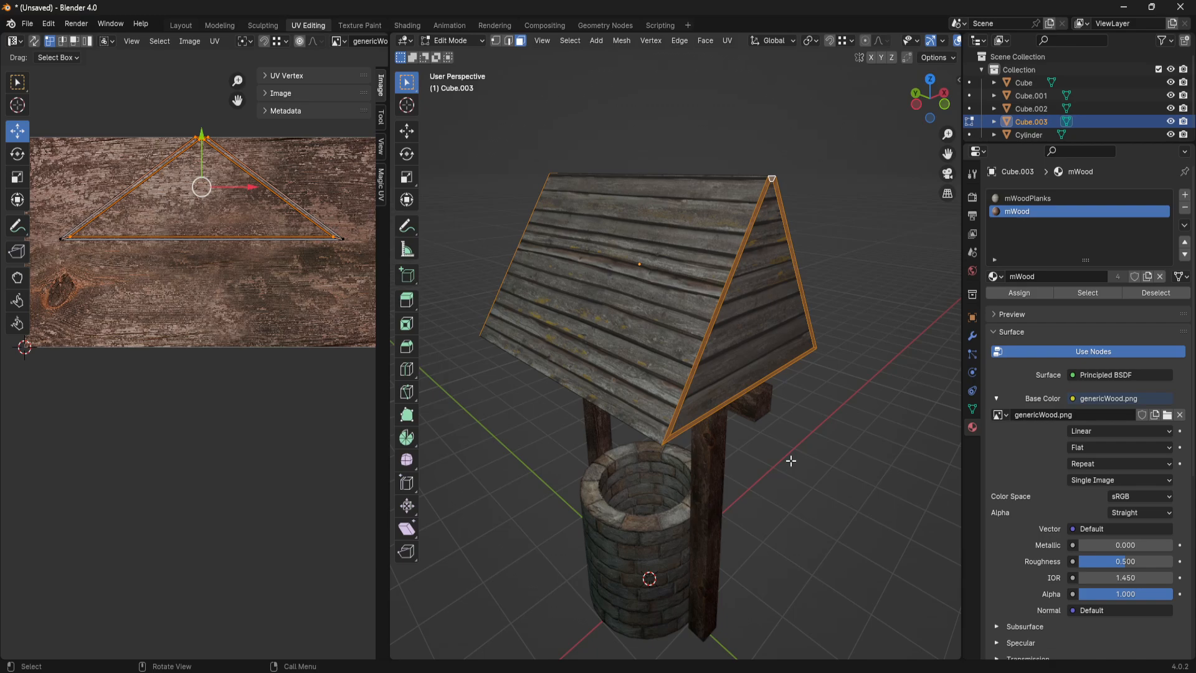
key(Tab)
middle_drag(776, 458, 745, 327)
click(619, 311)
scroll(657, 341, up, 4)
middle_drag(656, 338, 700, 345)
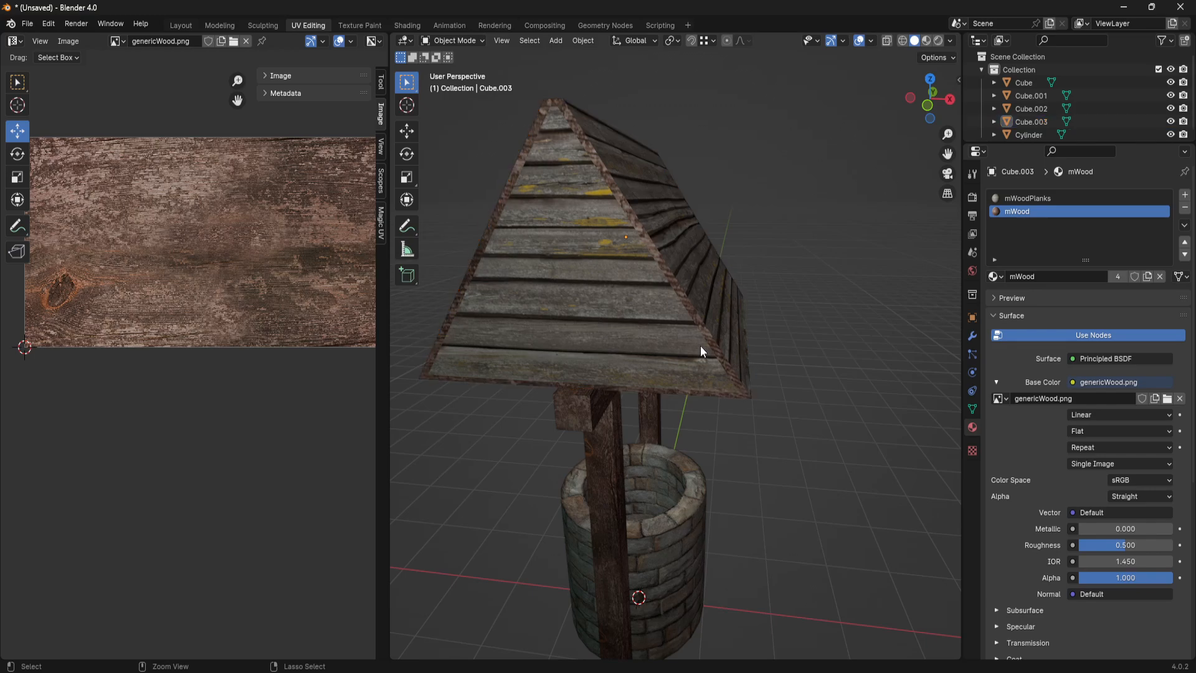
- Undo the mWood assignment and the added material slot on the roof, and clear the face selection
key(Tab)
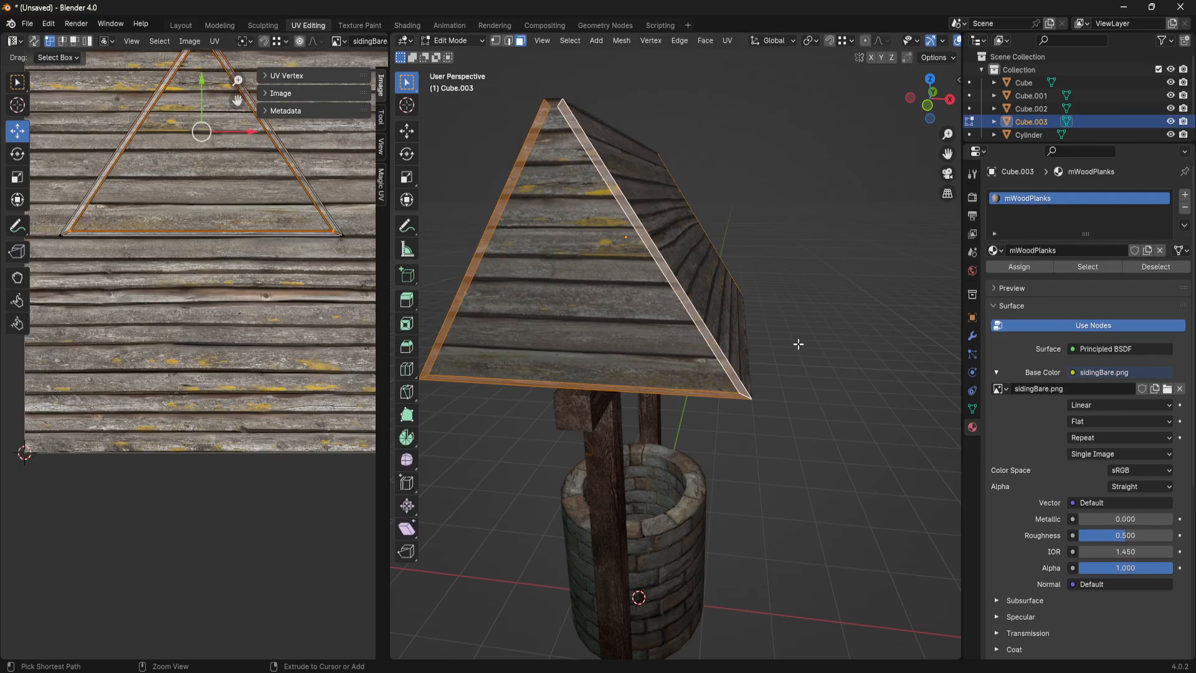
click(802, 345)
middle_drag(802, 346, 629, 368)
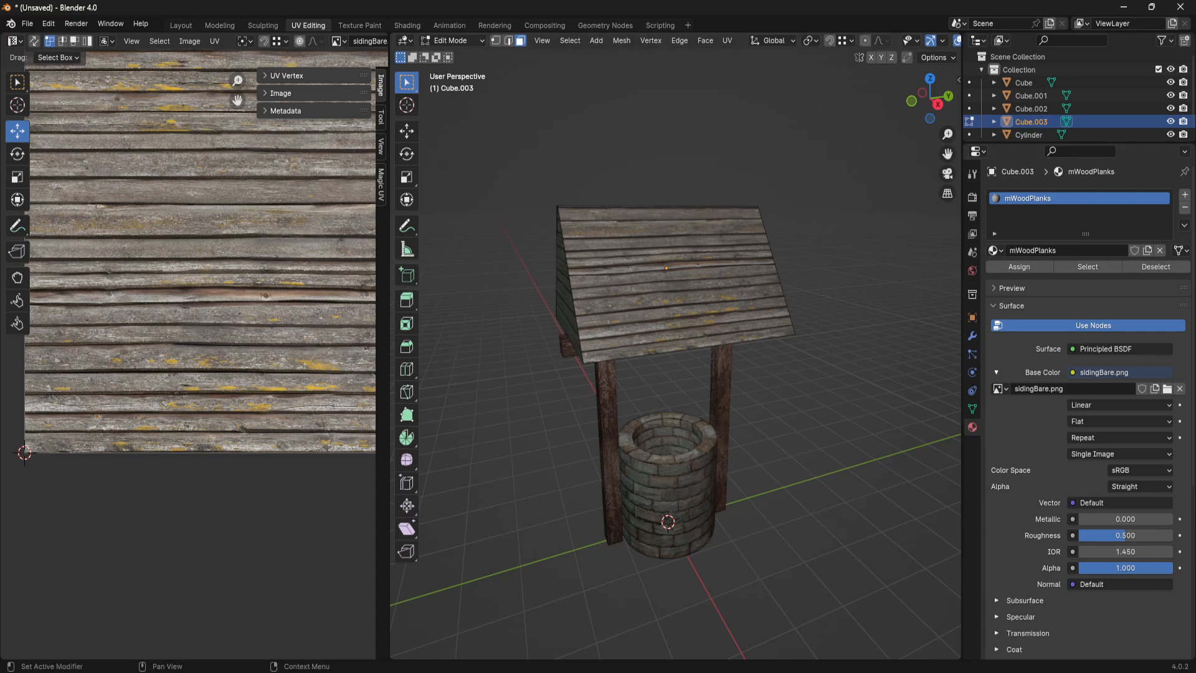
- Switch to the browser's well image results and examine the roof of the illustrated brick well as a reference
key(alt+Tab)
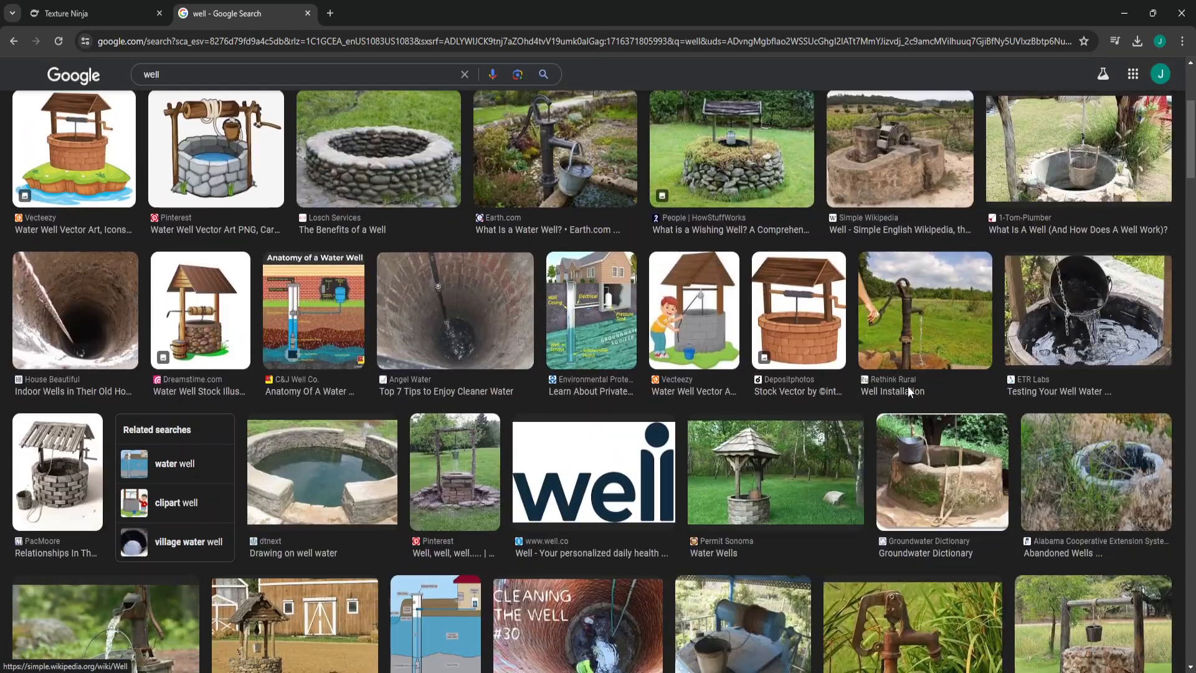
click(794, 309)
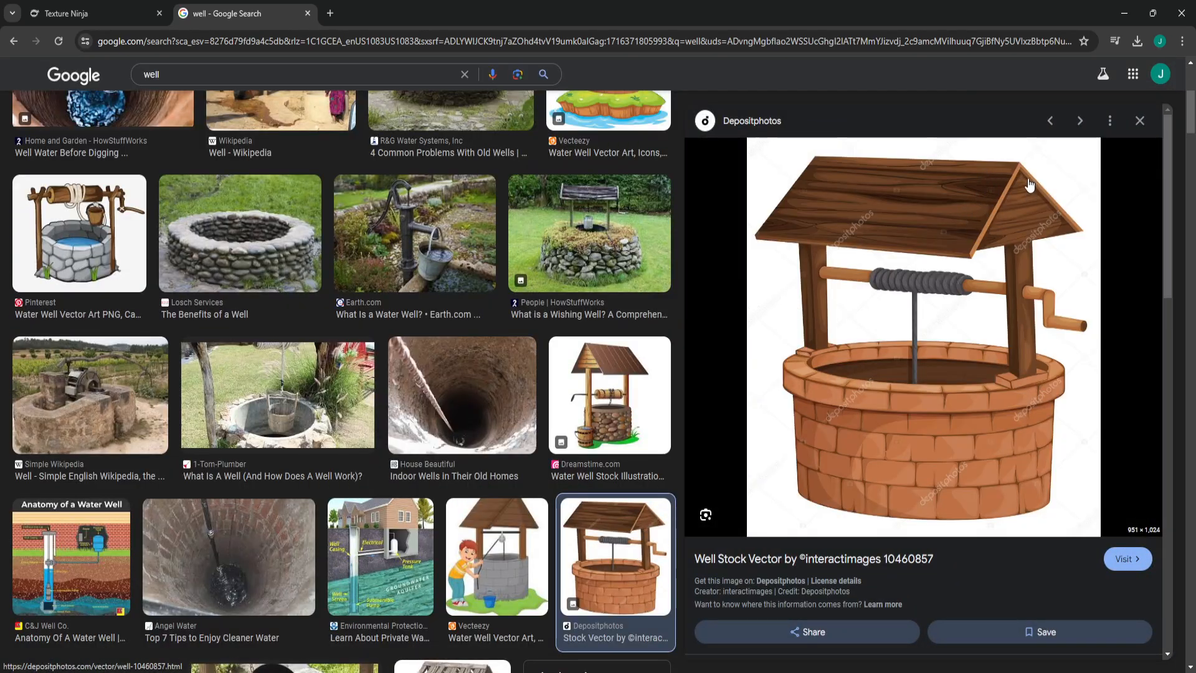
click(1125, 13)
- Switch back to Blender and undo the inset on the roof's gable faces
middle_drag(640, 320, 685, 296)
ctrl+click(613, 293)
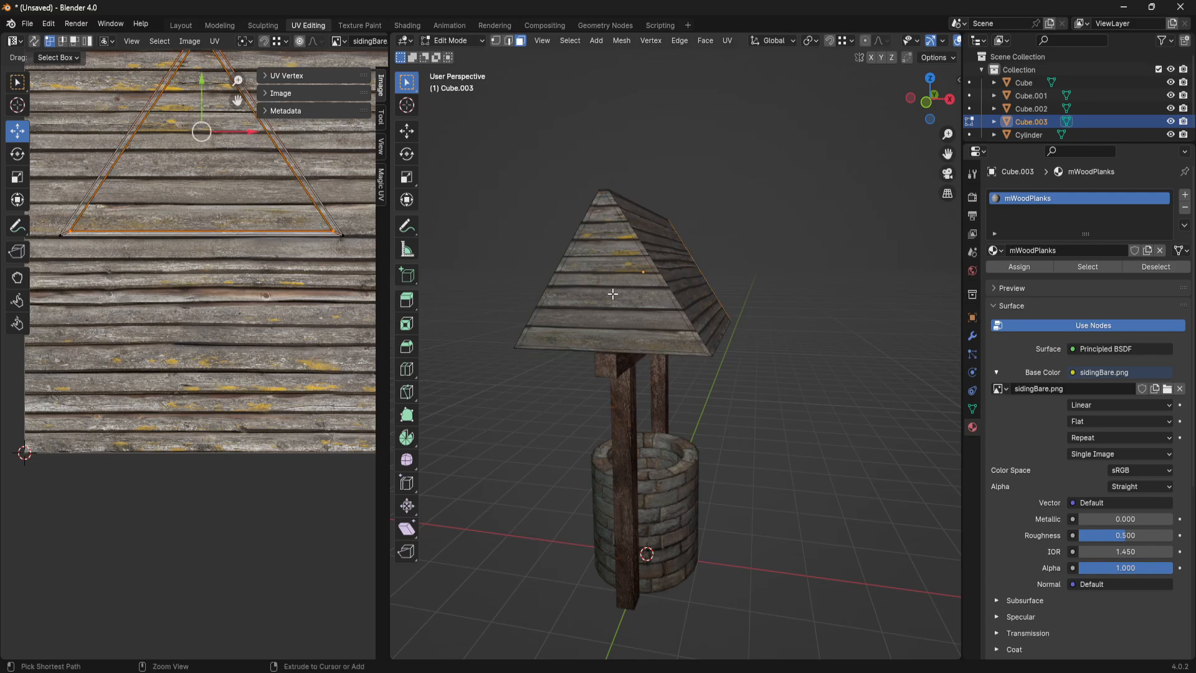
key(ctrl+z)
key(ctrl+z)
- Select the two triangular gable faces of the roof and check the adjoining slope
key(3)
ctrl+click(613, 294)
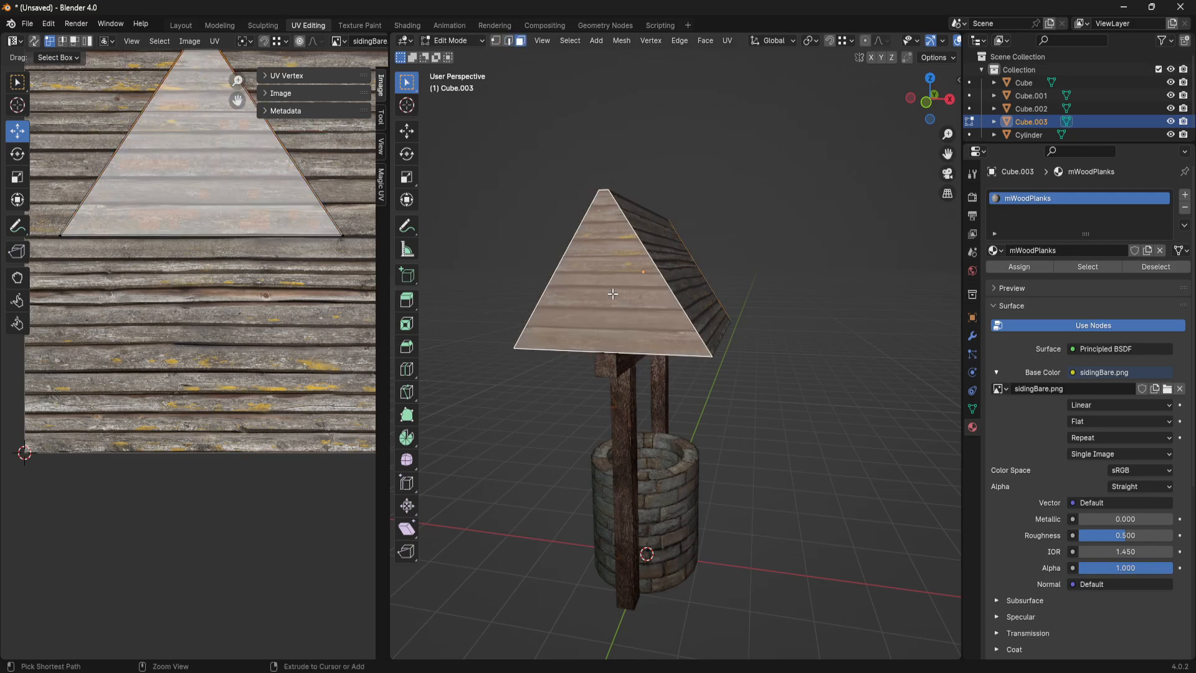
middle_drag(800, 297, 598, 314)
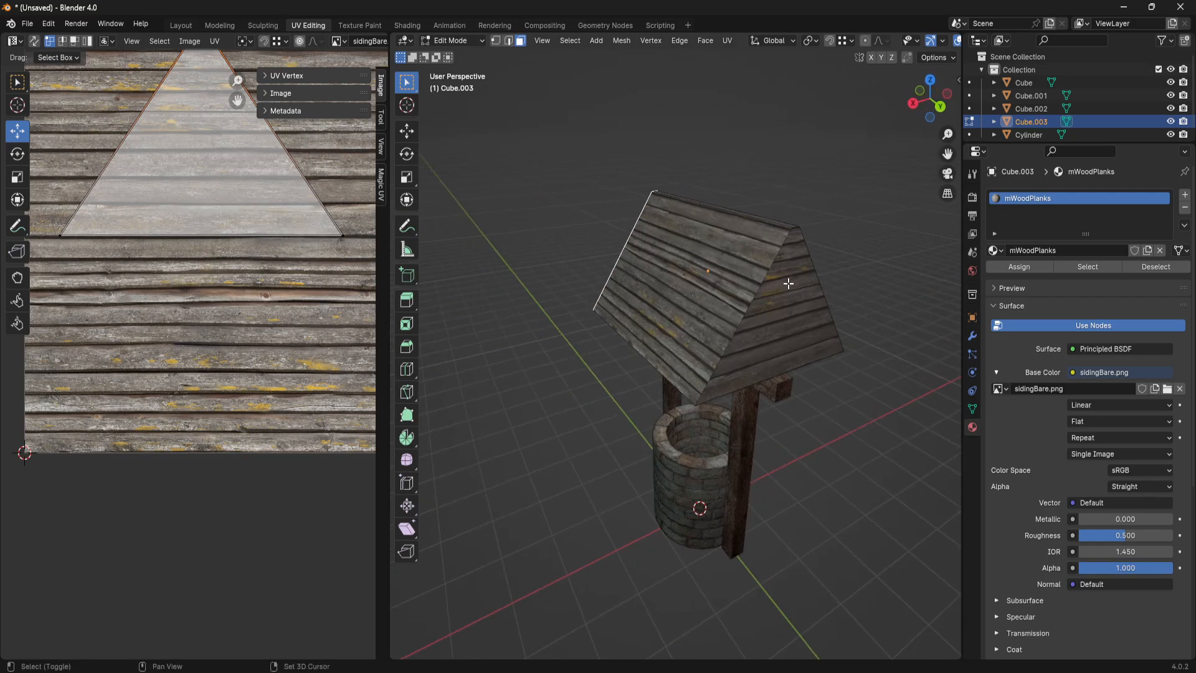
middle_drag(789, 283, 831, 331)
mouse_move(673, 348)
middle_down()
mouse_move(734, 329)
mouse_move(667, 343)
mouse_move(682, 344)
middle_up()
scroll(734, 329, up, 2)
scroll(667, 343, down, 1)
scroll(618, 307, up, 1)
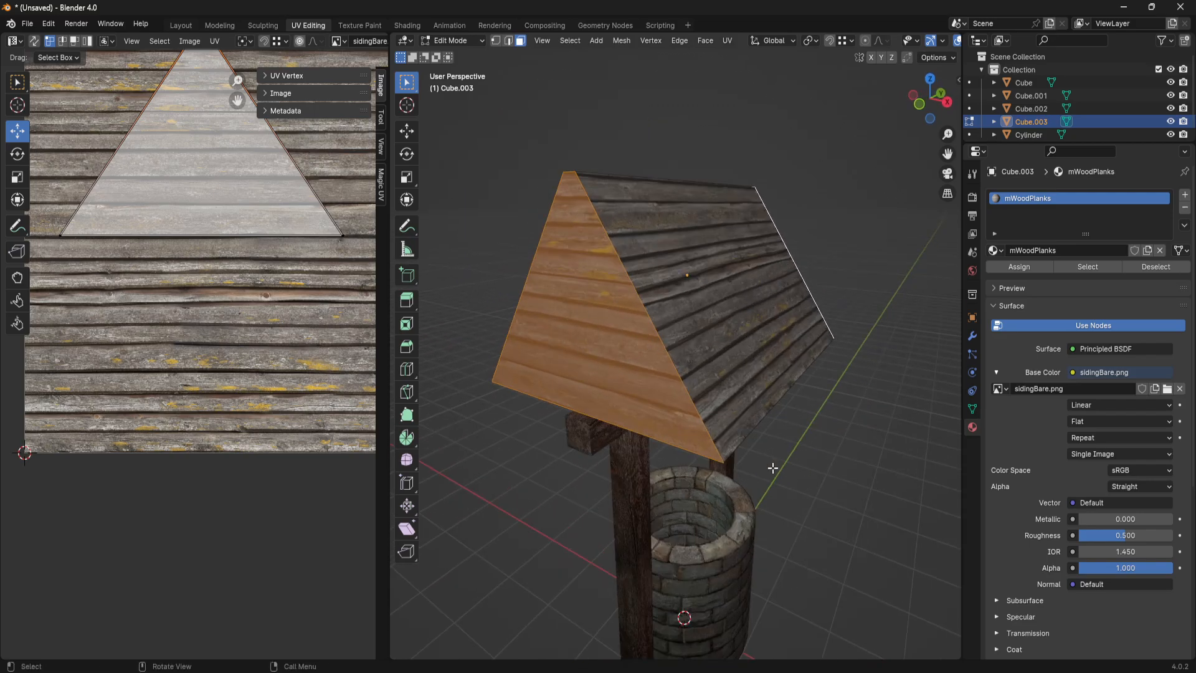
middle_drag(818, 405, 629, 305)
click(611, 348)
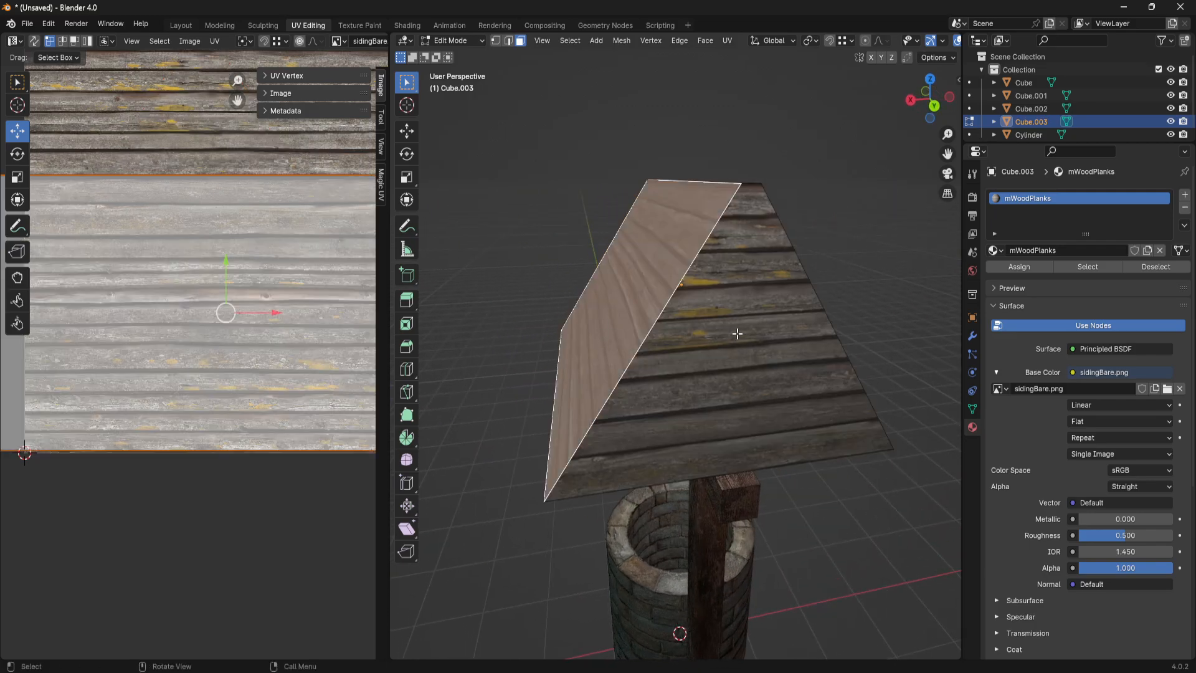
- Select both gable faces of the roof again and split them off from the sloped faces
click(737, 333)
middle_drag(736, 333, 707, 360)
shift+click(582, 337)
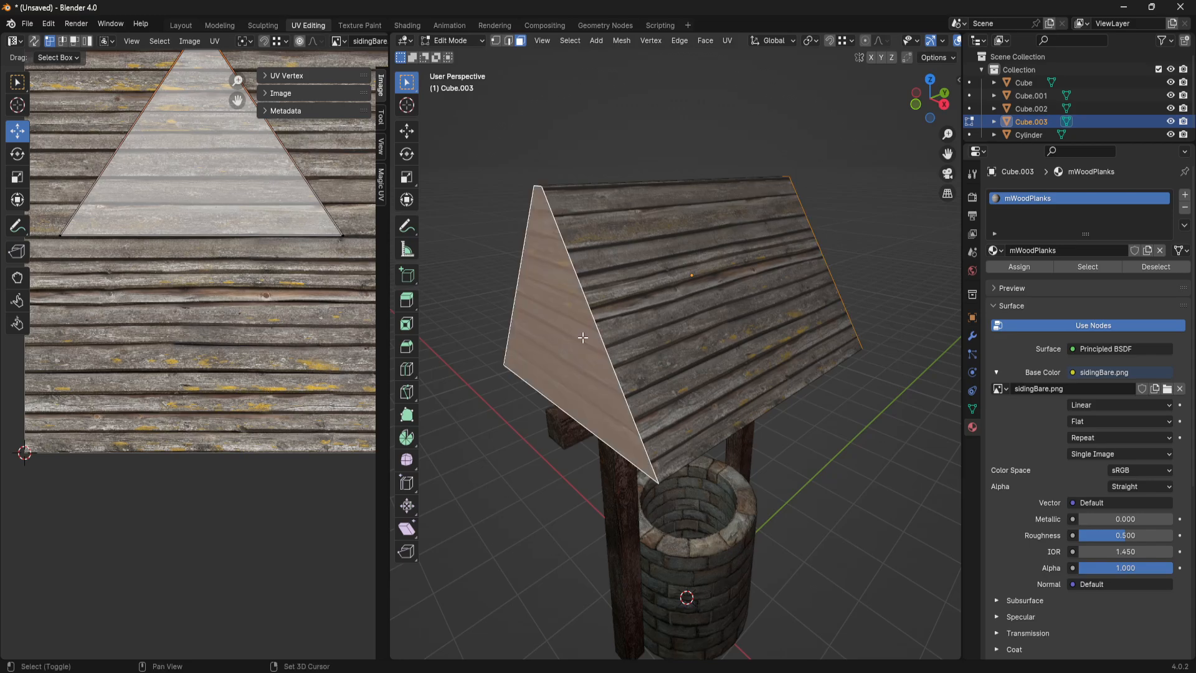
middle_drag(582, 336, 743, 314)
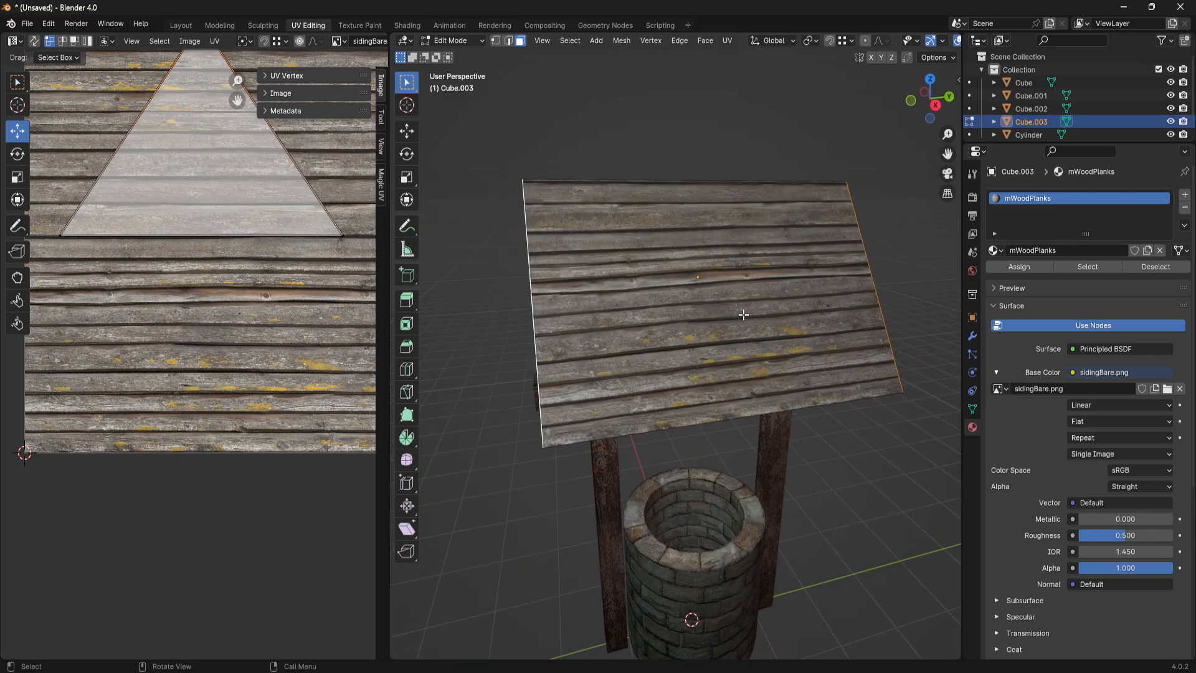
shift+click(743, 314)
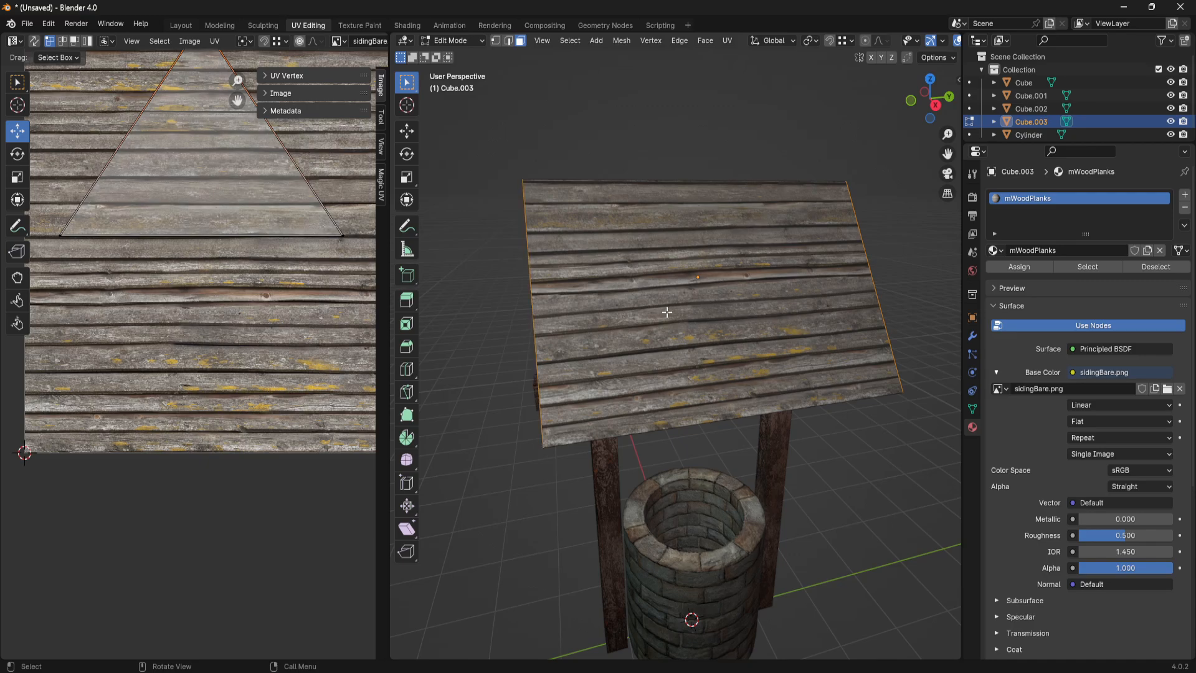
- Try moving the split gable faces away from the roof, and undo the move
middle_drag(667, 312, 724, 310)
key(g)
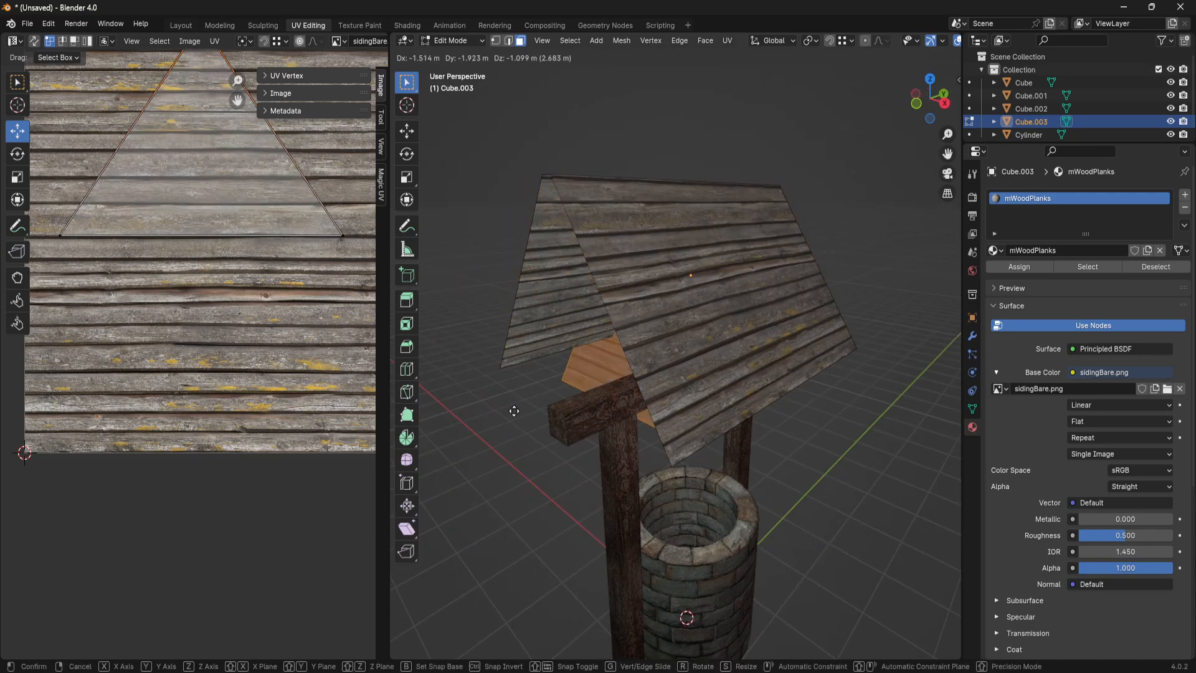
click(674, 248)
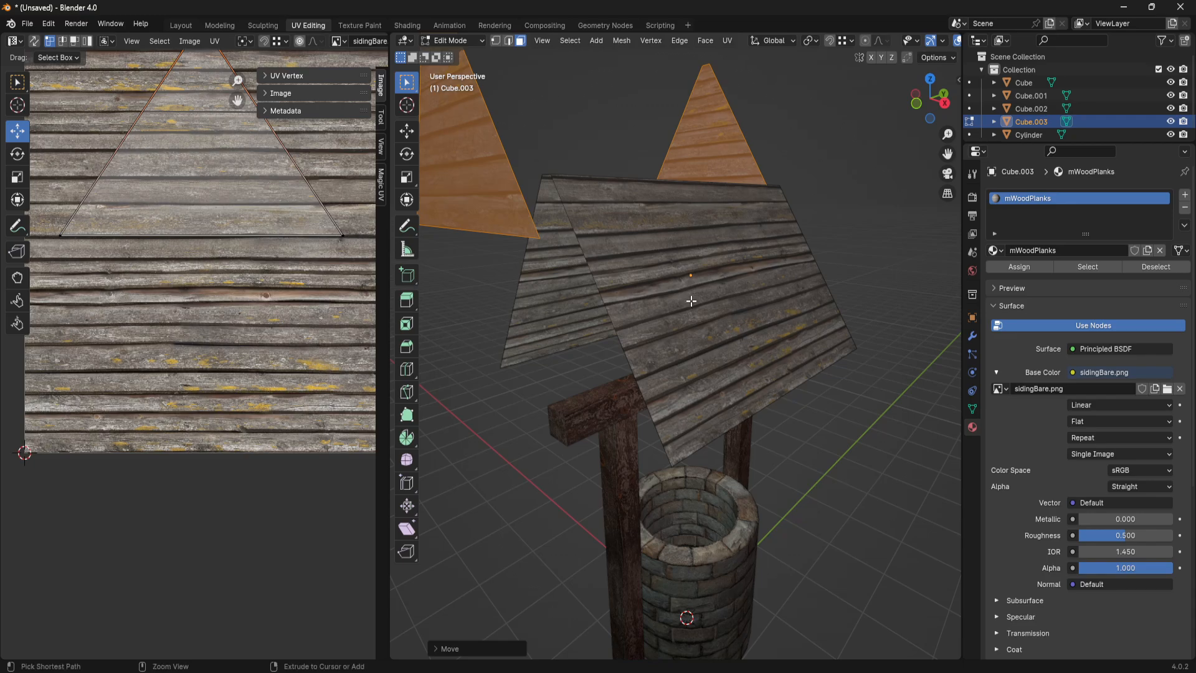
key(ctrl+z)
- Select both roof slopes and the ridge strip, scale them by about 1.10 along Y to overhang the gables, and deselect
click(642, 282)
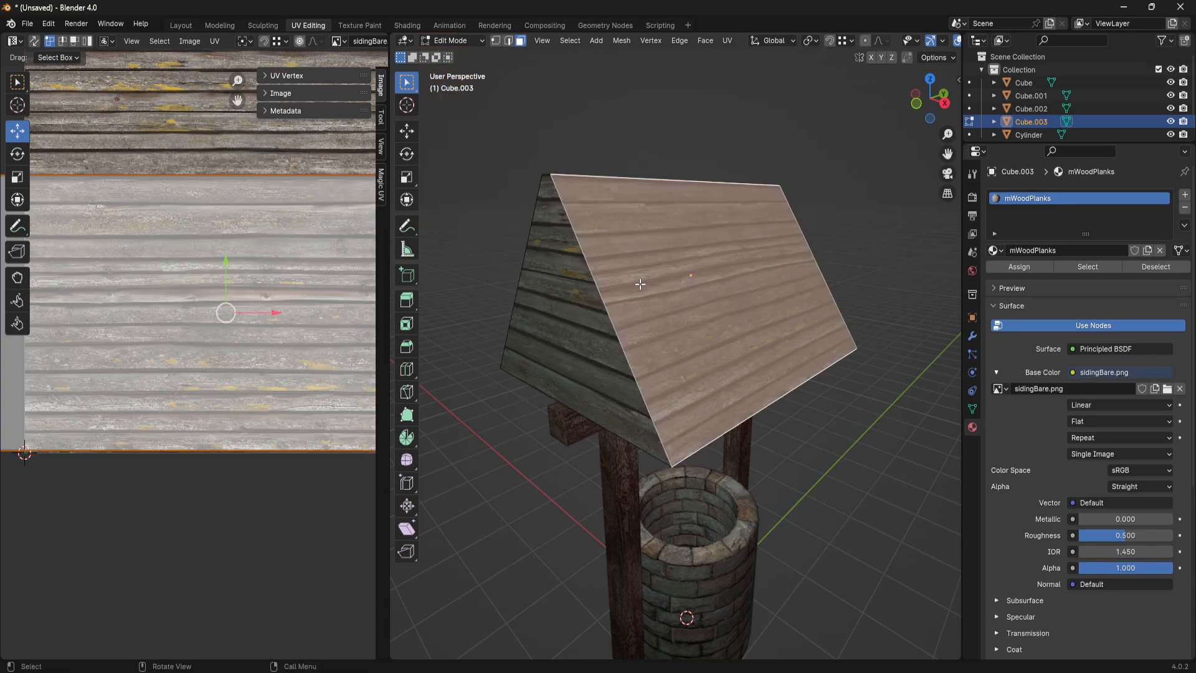
middle_drag(642, 282, 712, 274)
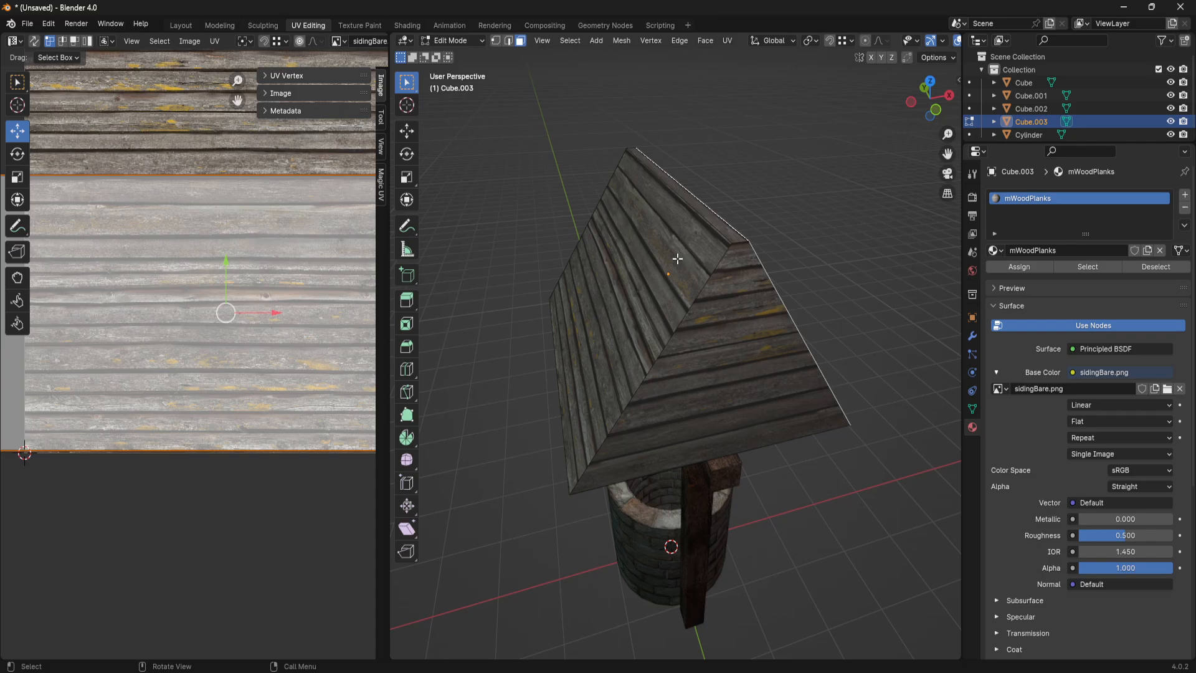
click(660, 243)
middle_drag(660, 243, 683, 355)
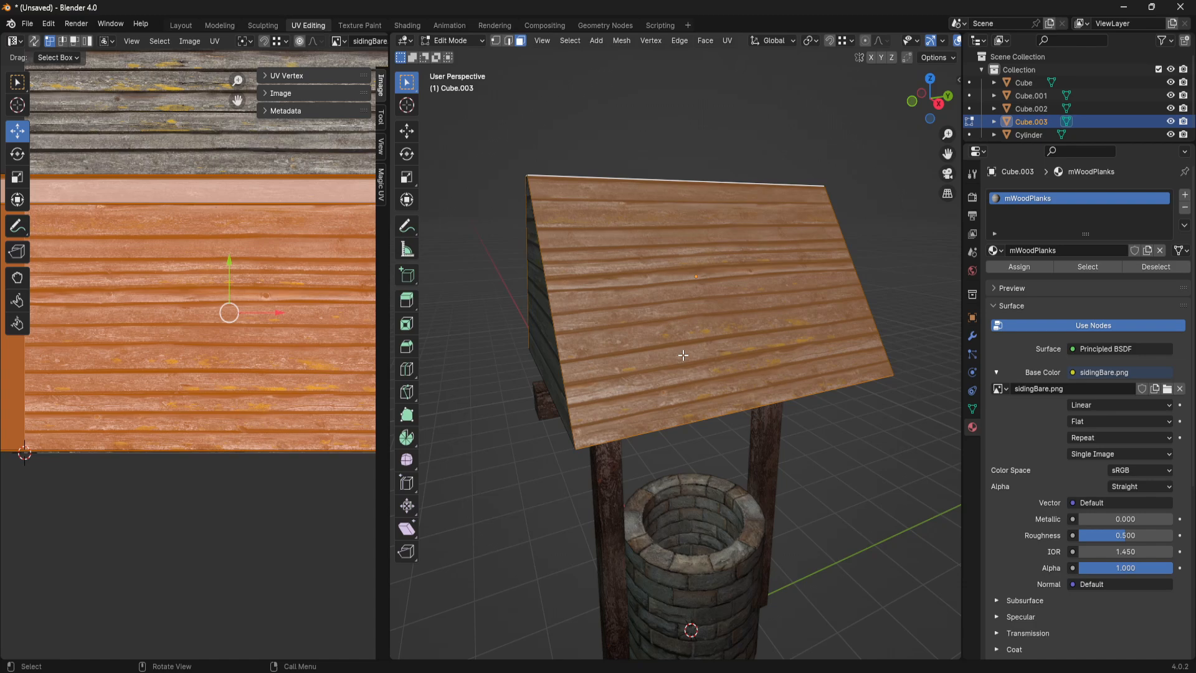
key(s)
key(y)
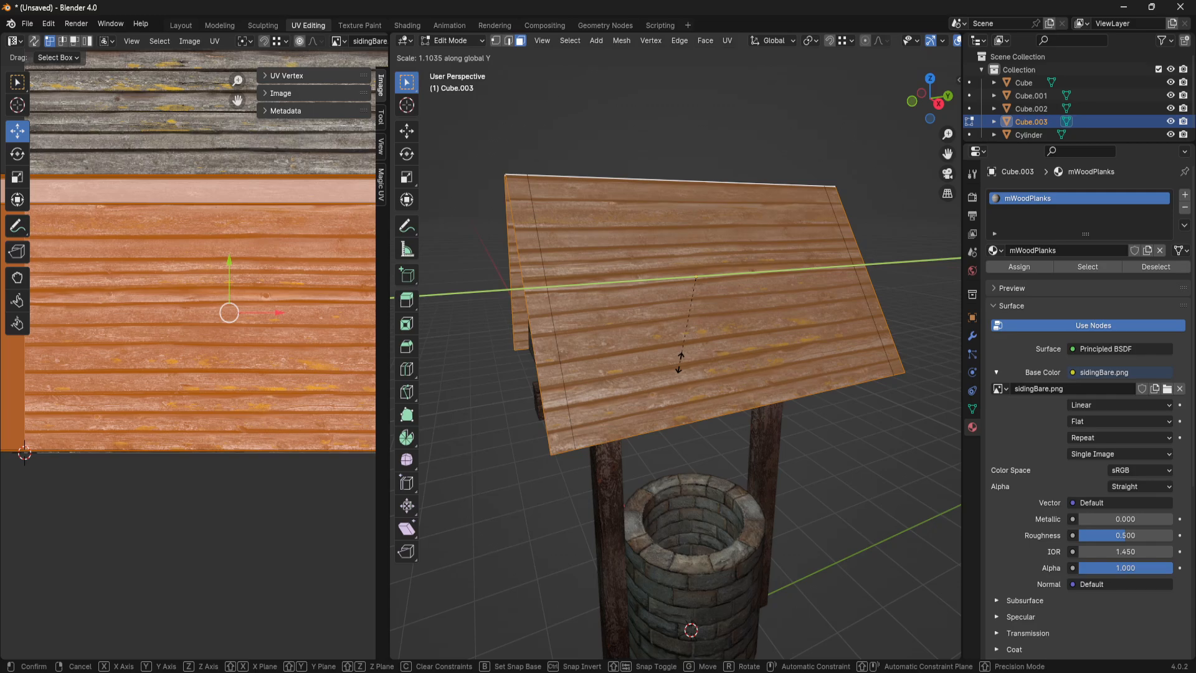
click(685, 368)
middle_drag(685, 367, 762, 439)
click(794, 491)
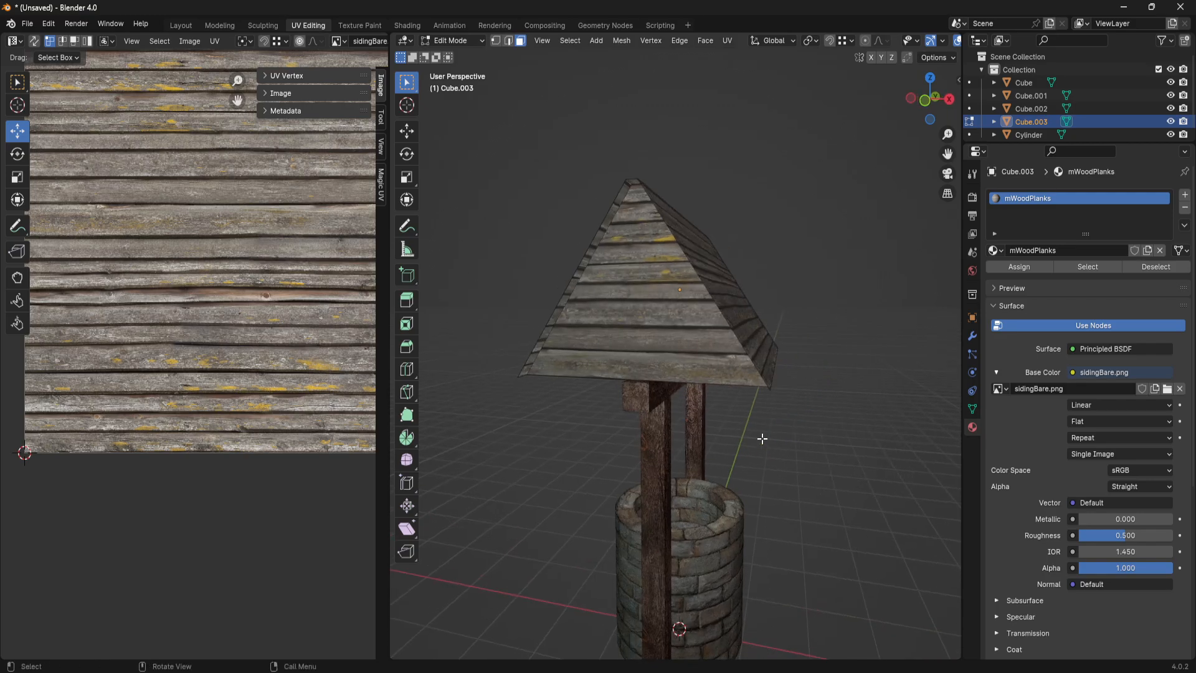
click(721, 286)
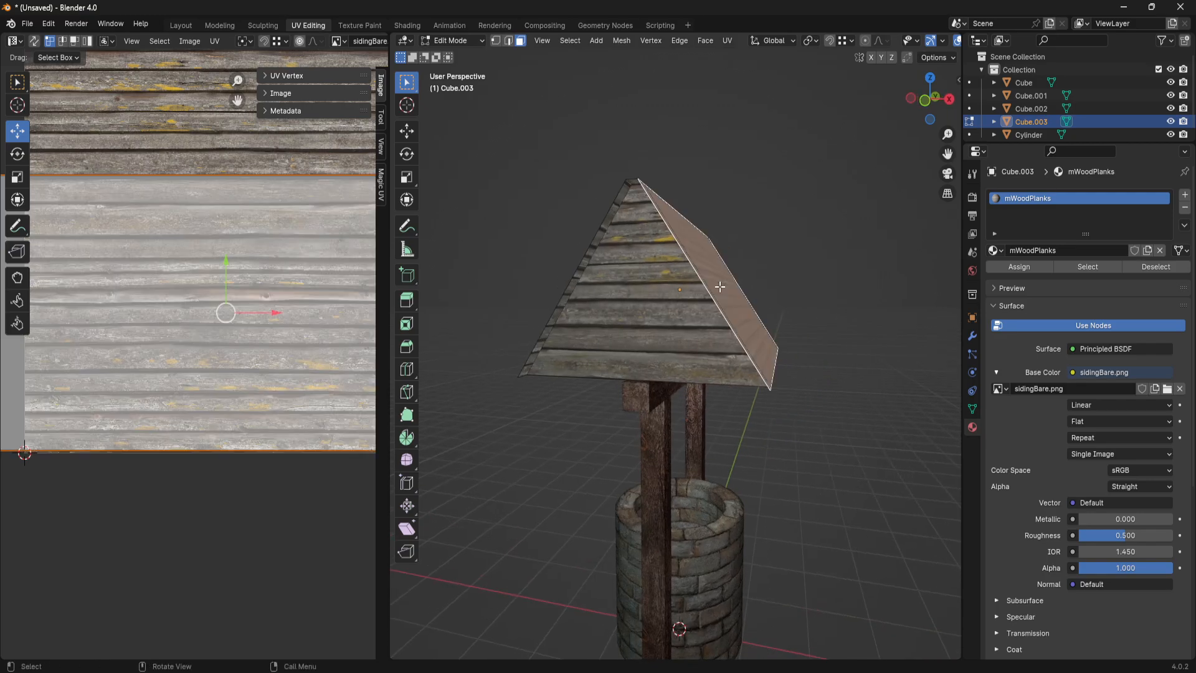
click(660, 324)
middle_drag(660, 324, 689, 370)
click(677, 342)
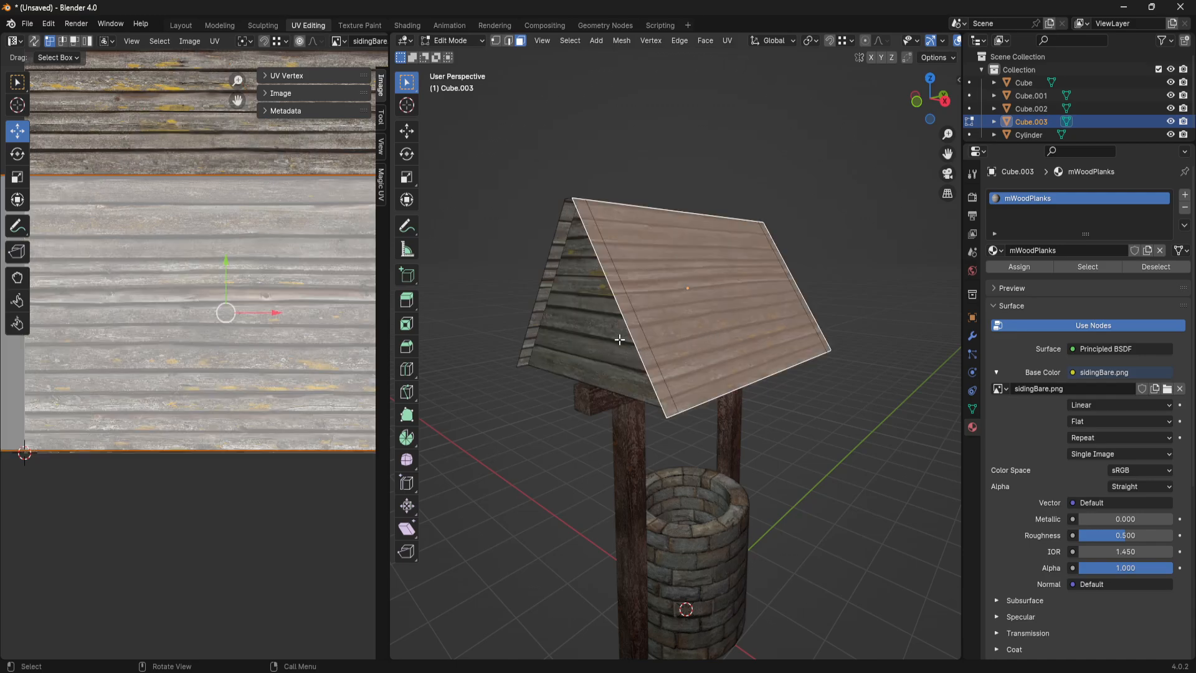
middle_drag(619, 340, 665, 353)
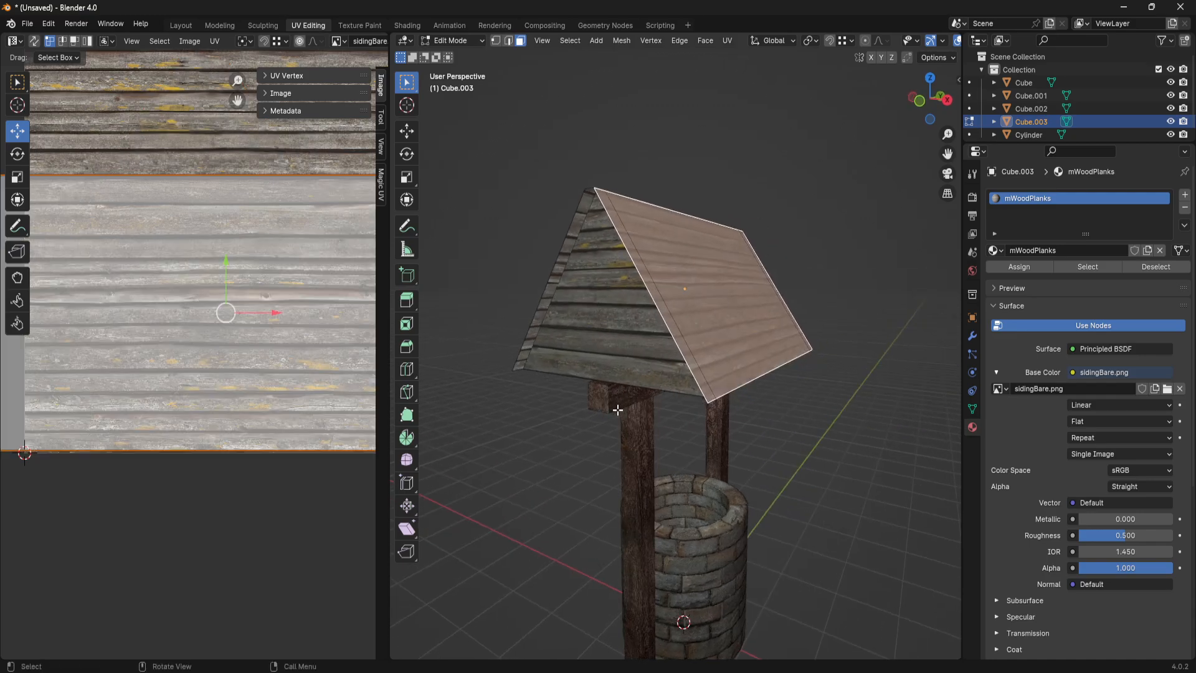
- Leave the roof mesh, duplicate the crossbeam and raise the copy about 2 m along Z to the roof ridge
key(Tab)
click(619, 394)
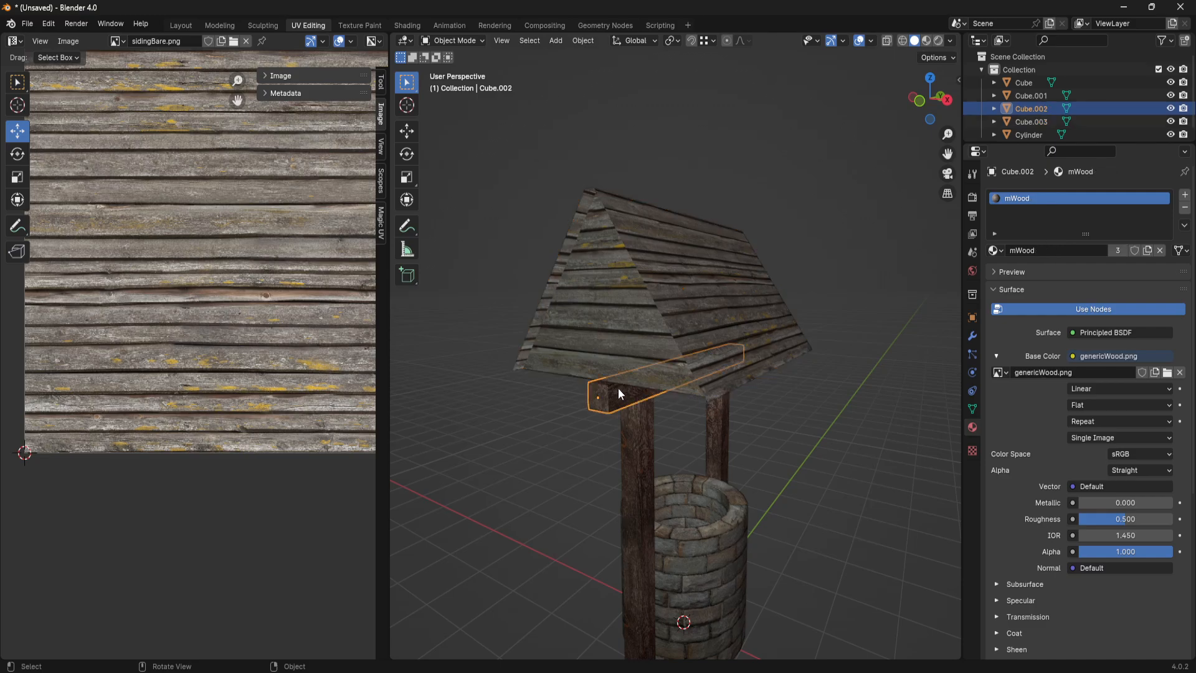
key(shift+d)
key(z)
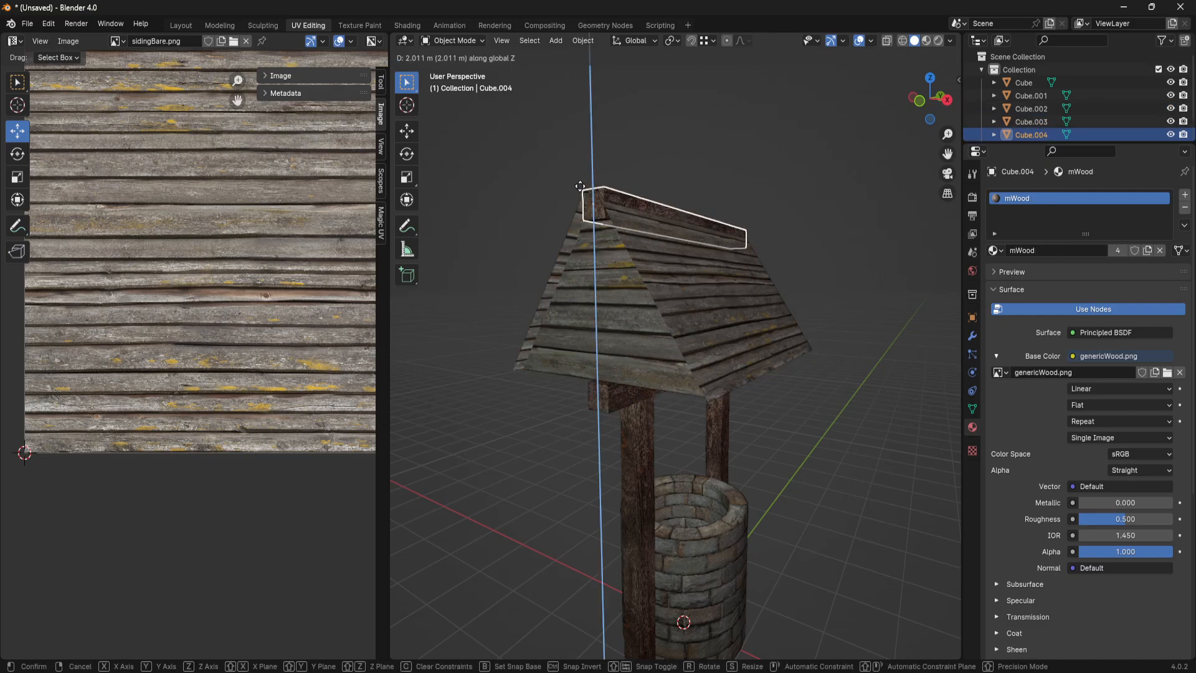
click(581, 195)
- Narrow the duplicated beam at the ridge by scaling it to about 0.40 along X
middle_drag(581, 195, 729, 301)
scroll(728, 301, up, 3)
key(s)
key(x)
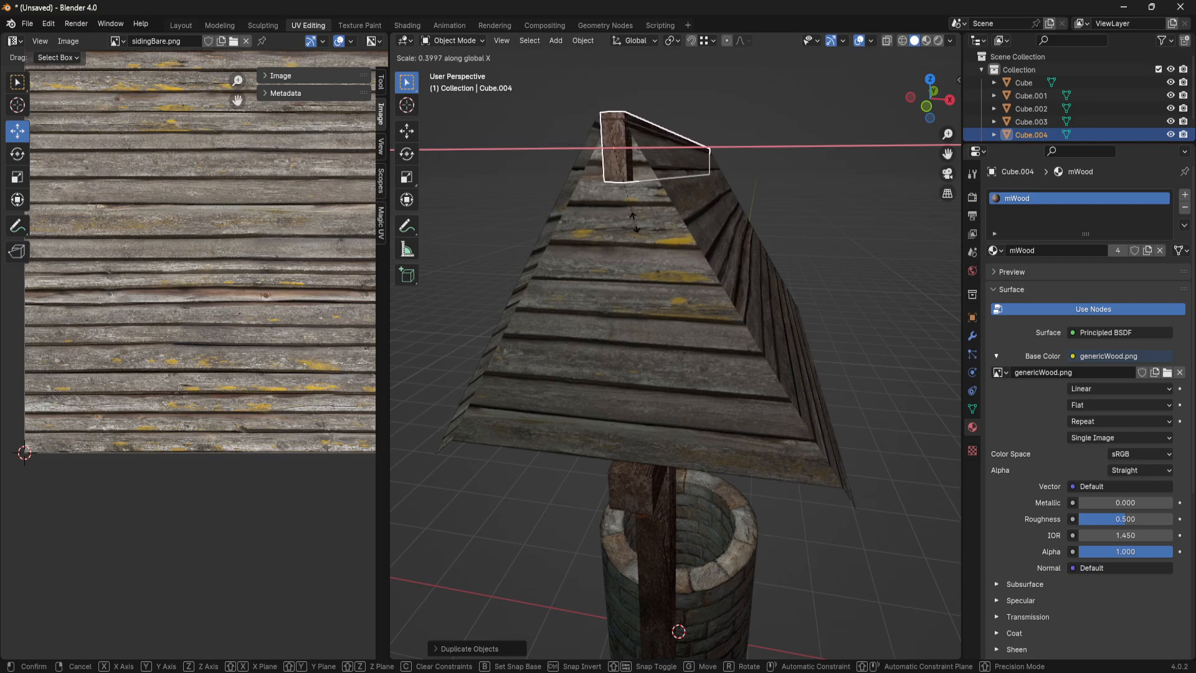
click(633, 221)
- Adjust the ridge beam's height along Z, finishing with a move of about 0.08 m down into the roof peak
middle_drag(652, 222, 685, 346)
key(g)
key(z)
click(655, 252)
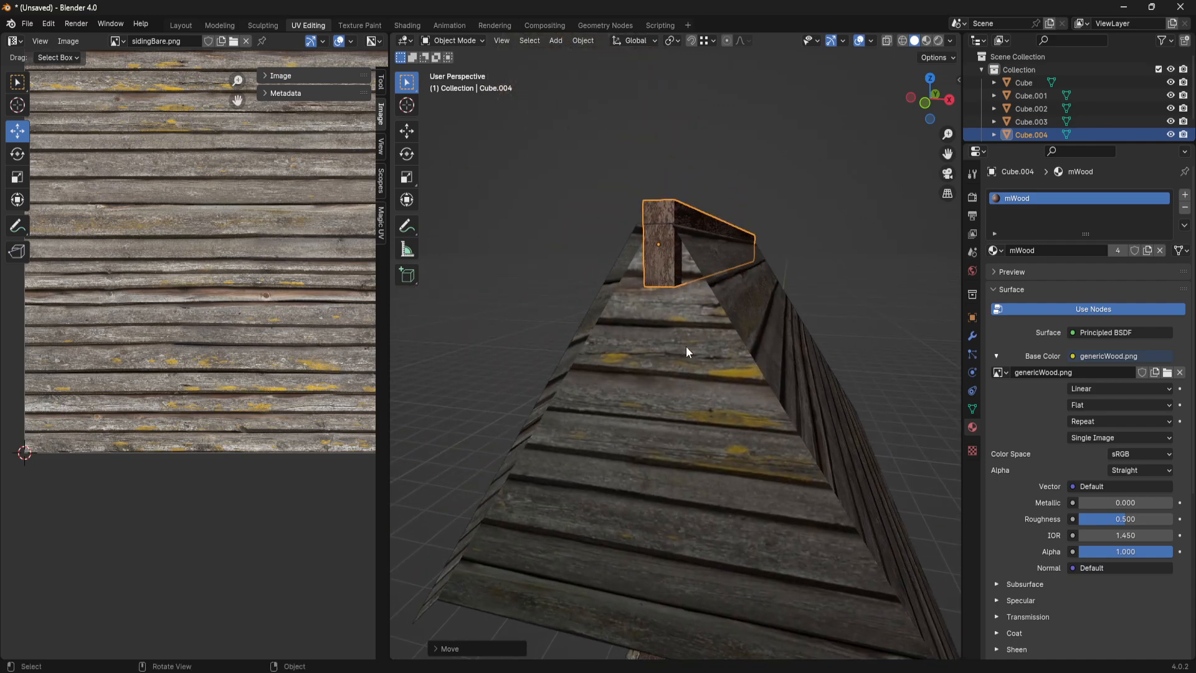
key(g)
key(z)
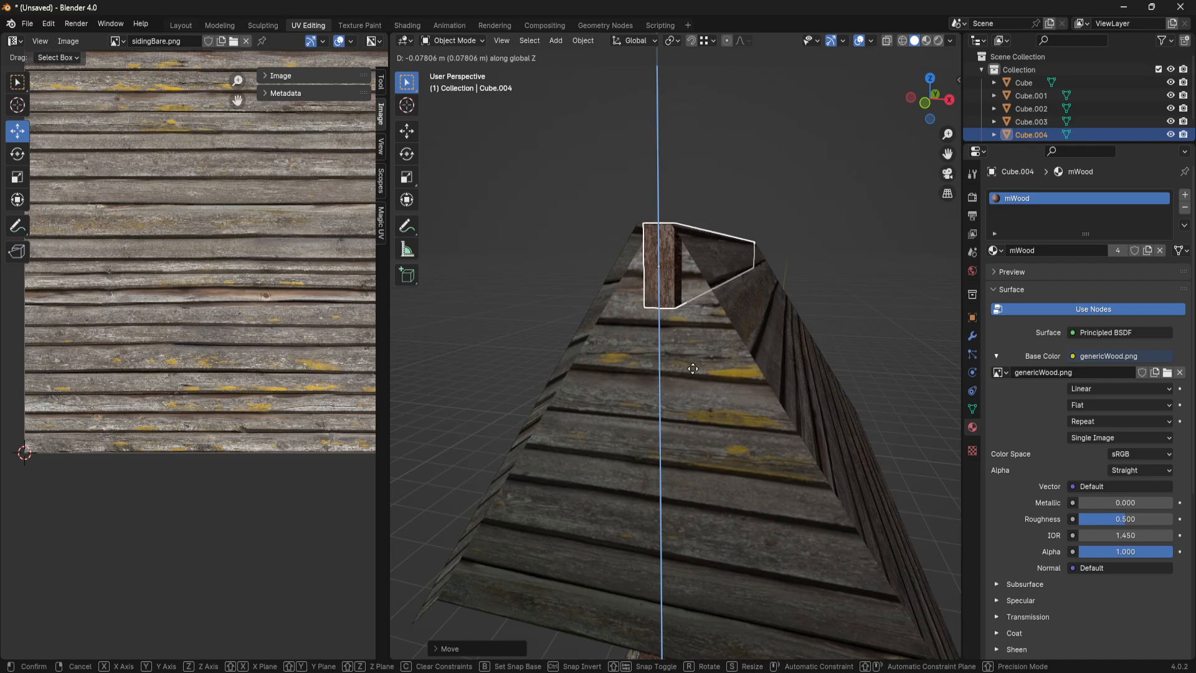
click(693, 370)
- Lengthen the ridge beam by about 1.14 along Y and shift it about 0.21 m in negative Y, centring it on the roof
middle_drag(693, 370, 789, 372)
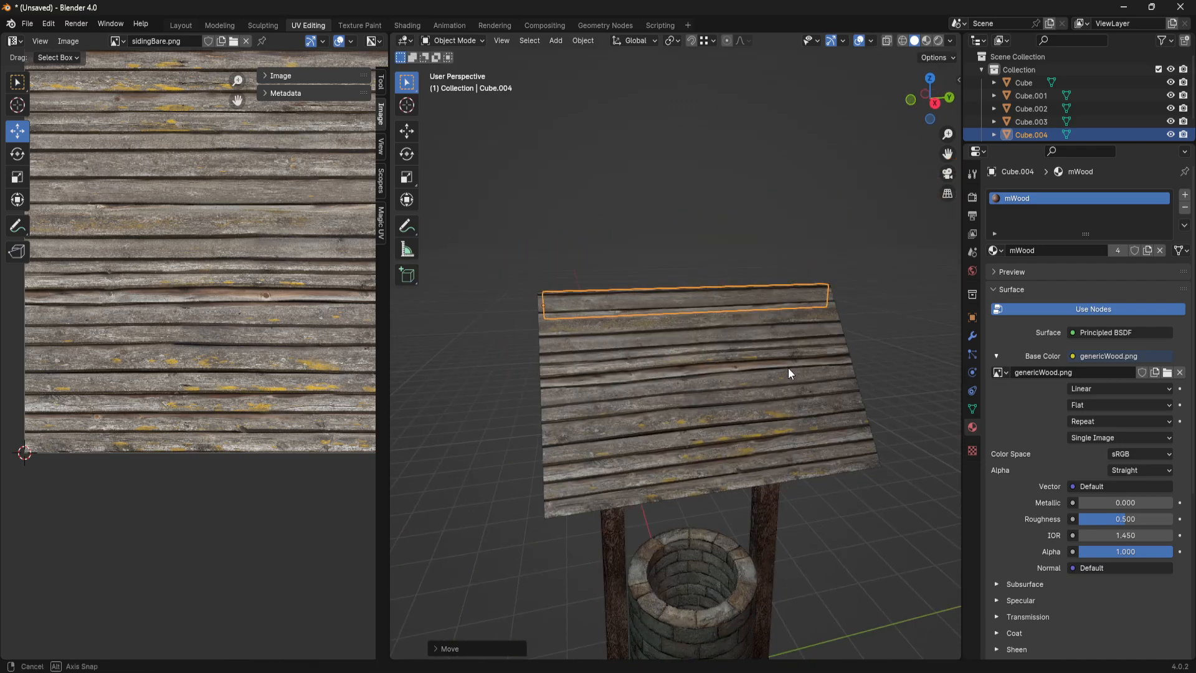
key(s)
key(y)
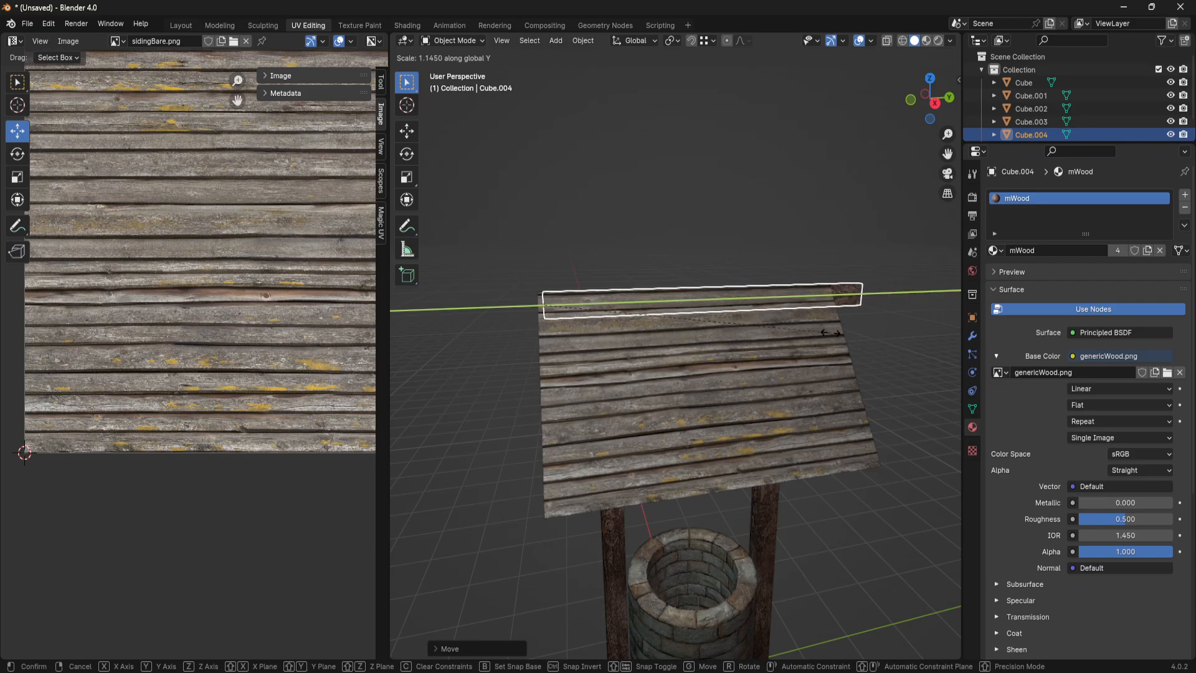
click(821, 334)
key(g)
key(y)
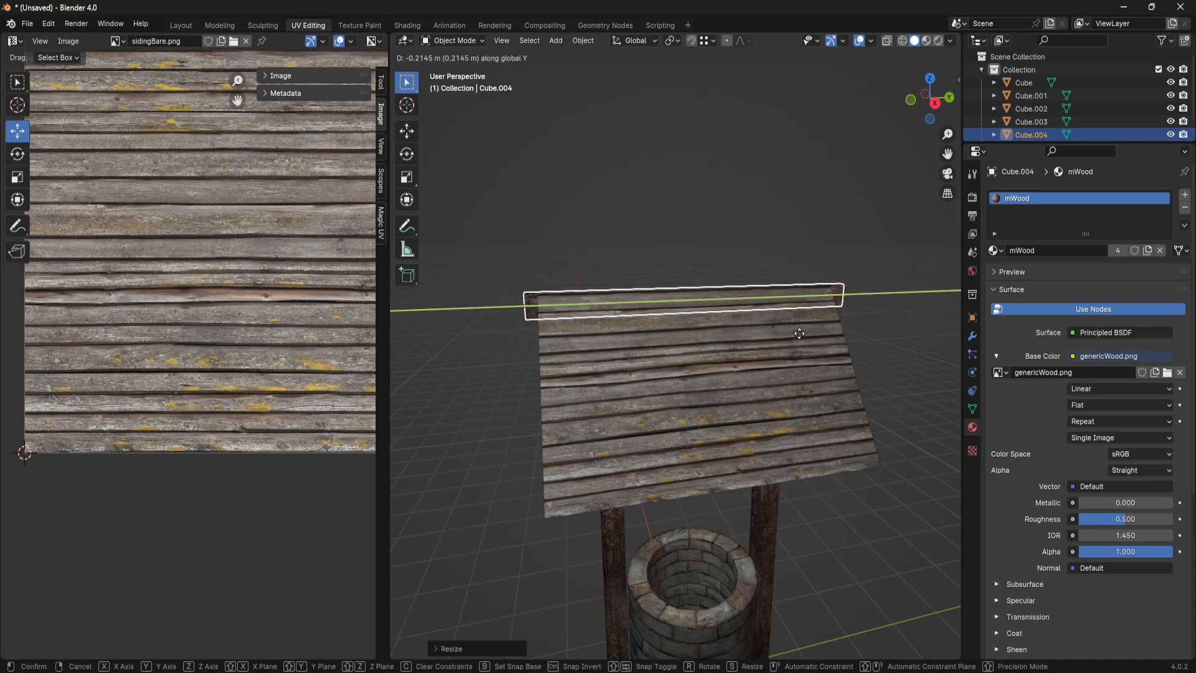
click(803, 333)
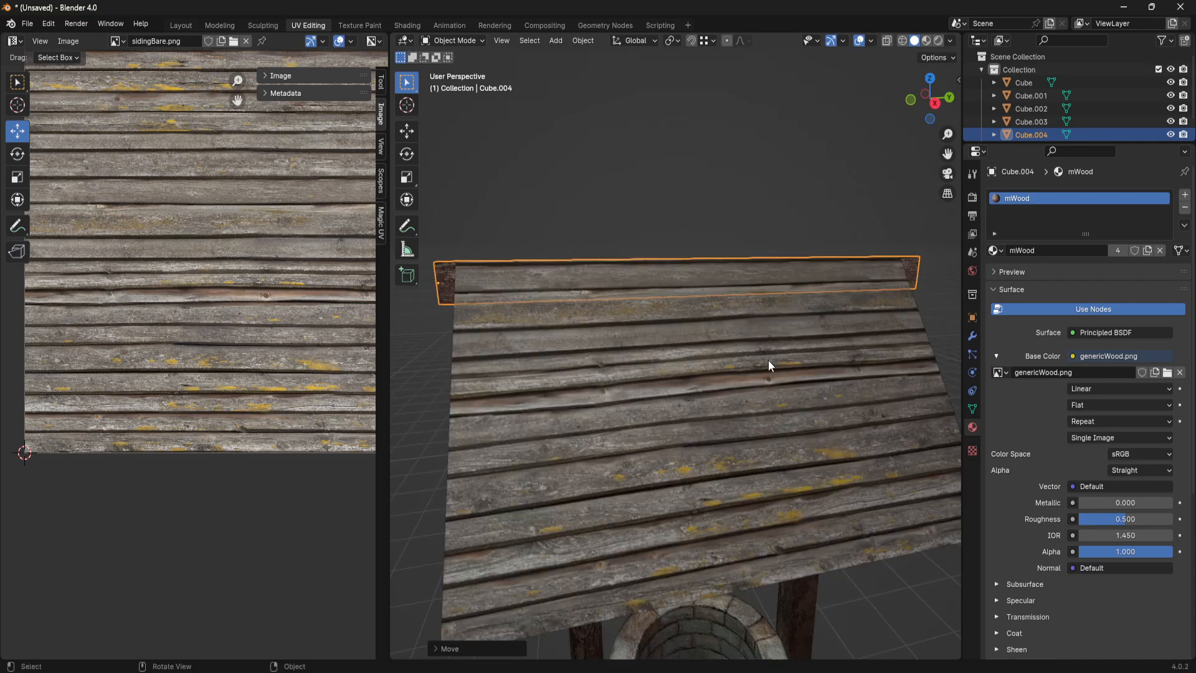
- Switch to the Layout workspace and bring the ridge beam on the roof into close view
middle_drag(768, 360, 649, 341)
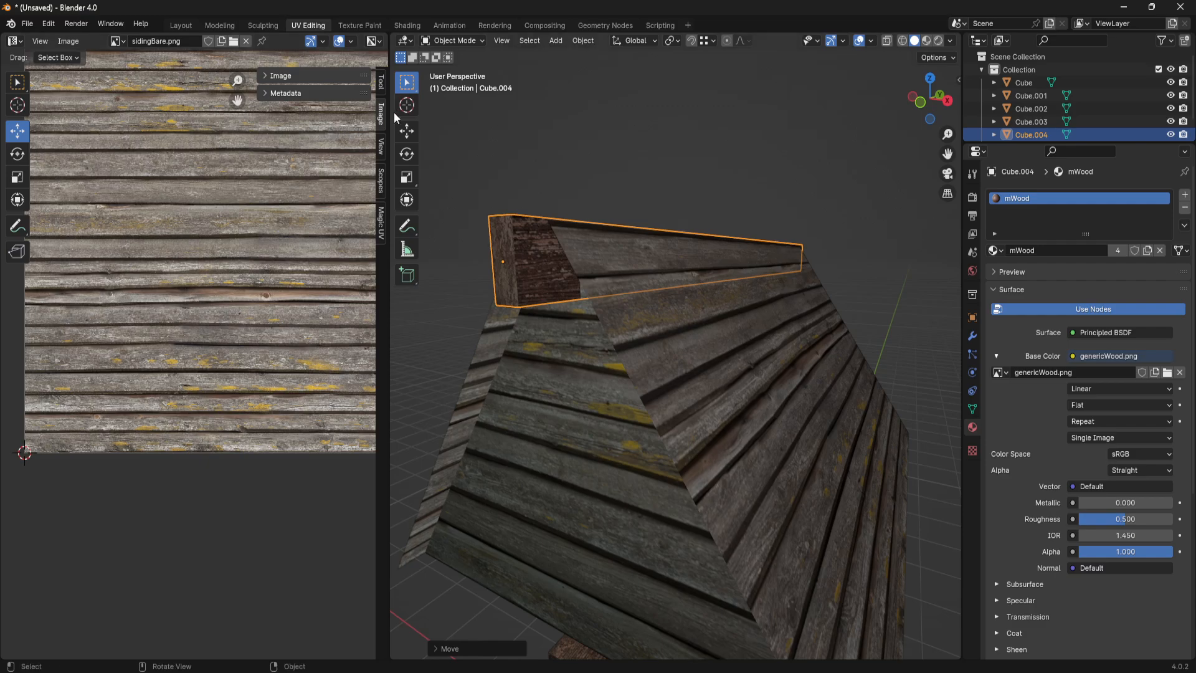
click(187, 26)
click(461, 42)
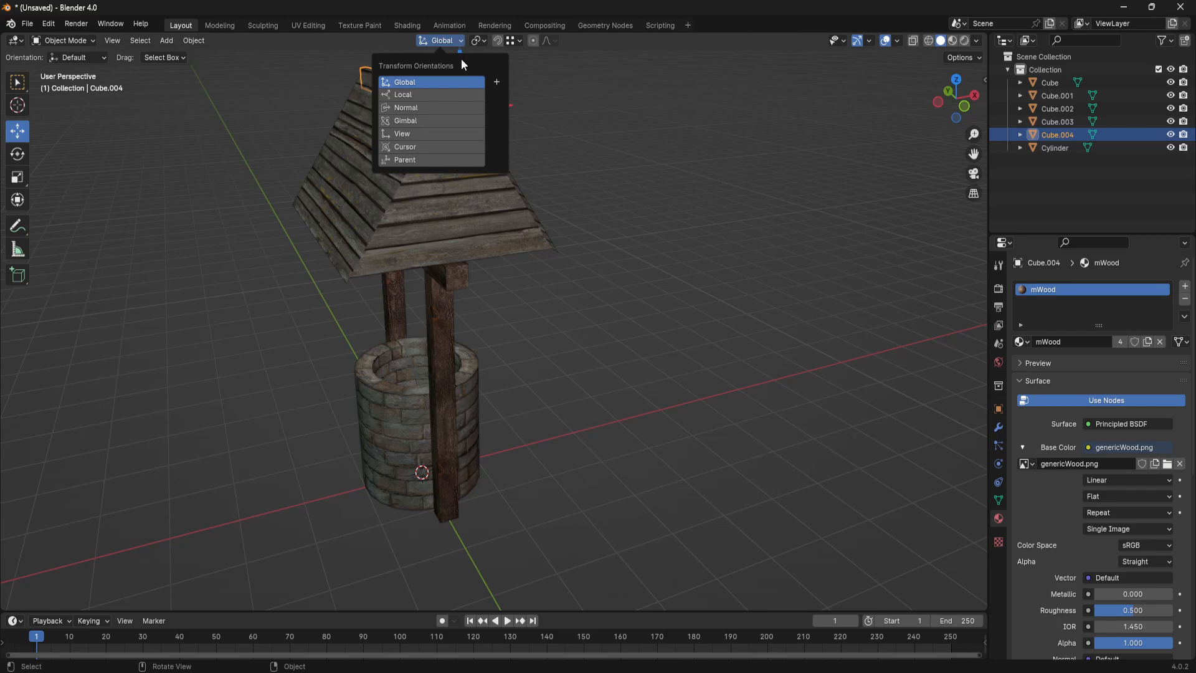
scroll(607, 315, up, 5)
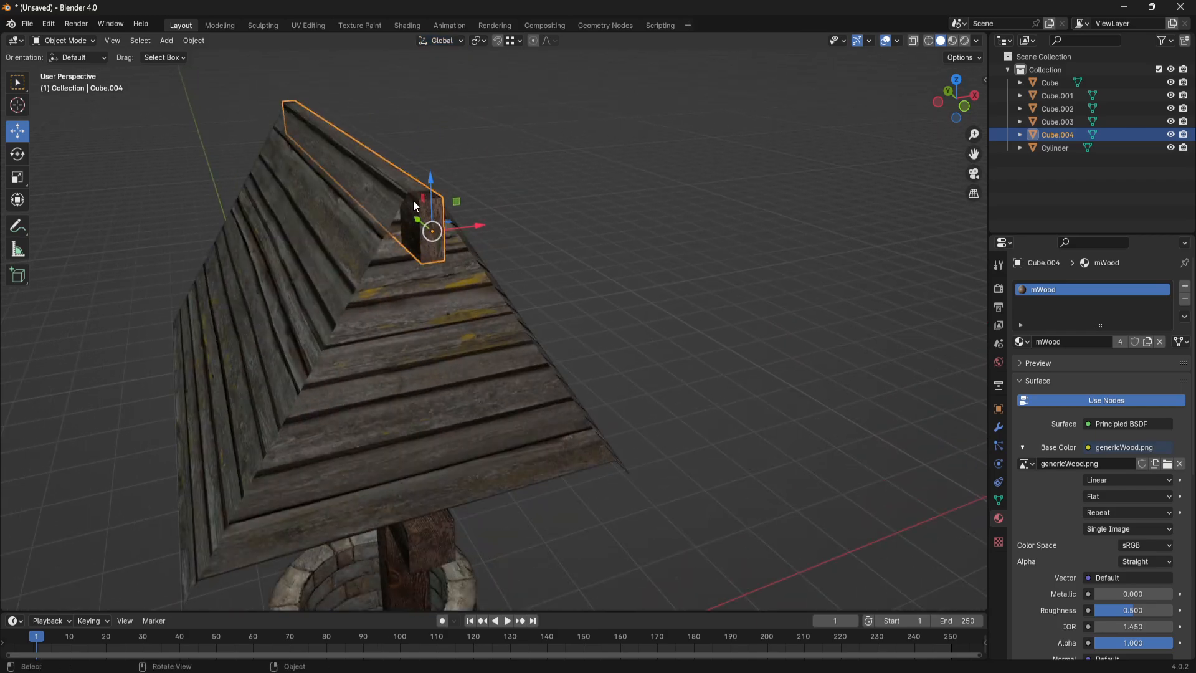
drag(431, 181, 432, 181)
- Examine the roof, ridge beam and crossbeam from several sides and from underneath
scroll(677, 321, down, 2)
middle_drag(748, 317, 635, 274)
click(811, 284)
scroll(811, 284, down, 2)
middle_drag(809, 285, 630, 303)
scroll(625, 326, up, 4)
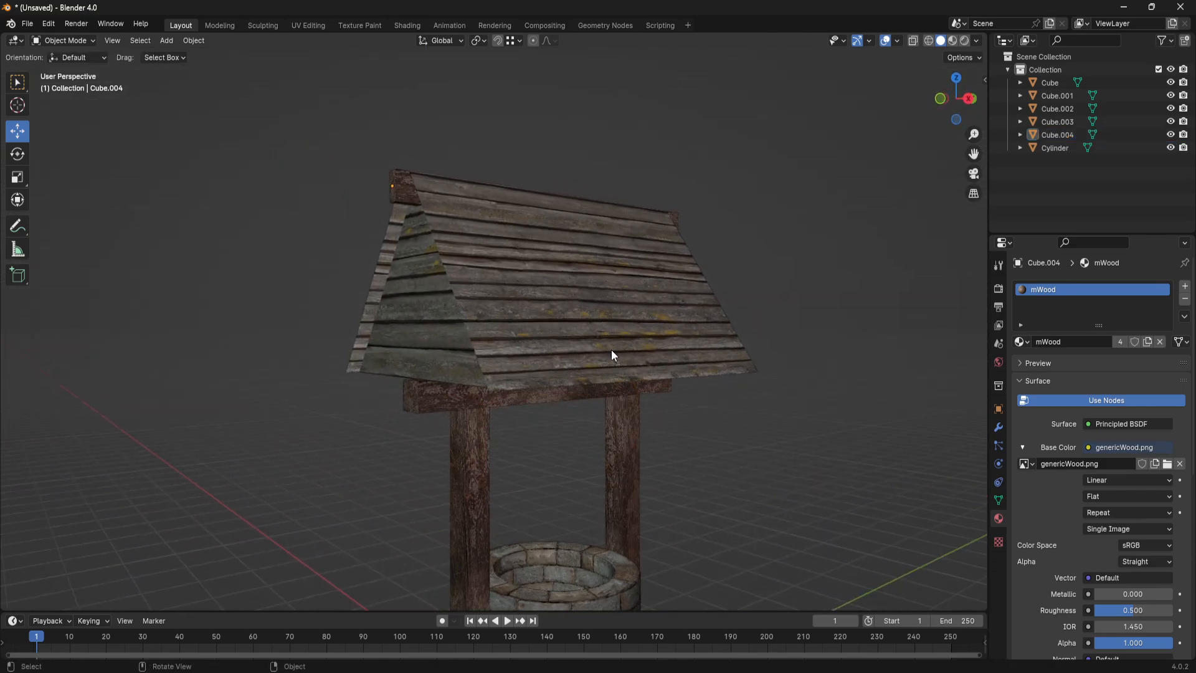
middle_drag(614, 486, 586, 335)
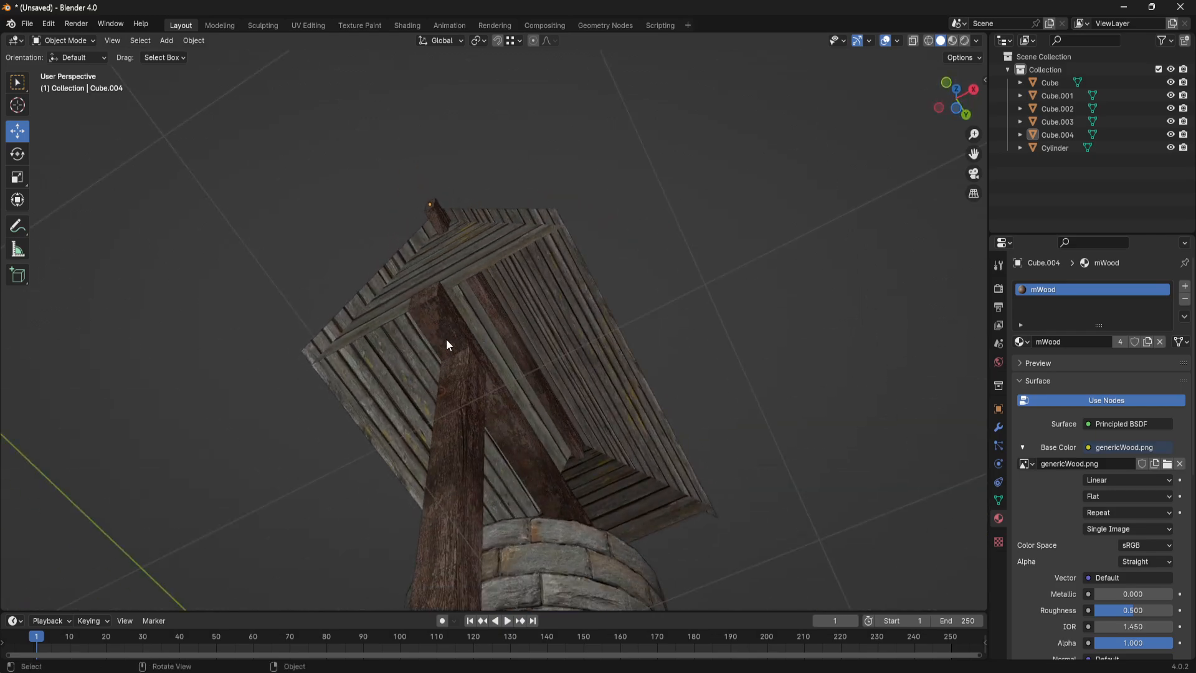
drag(446, 339, 506, 334)
middle_drag(506, 334, 398, 340)
middle_drag(440, 289, 504, 256)
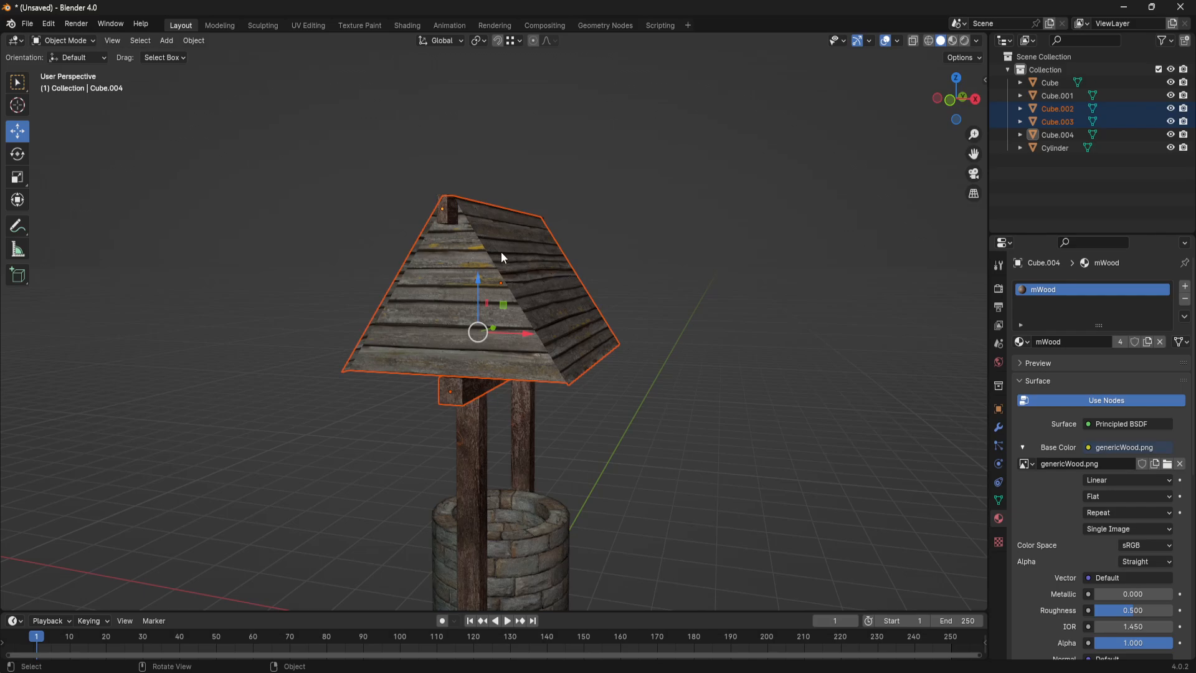
- Duplicate the ridge beam about 1.48 m along X and lower the copy about 1.52 m along Z beside the roof slope
click(446, 205)
middle_drag(446, 206, 585, 302)
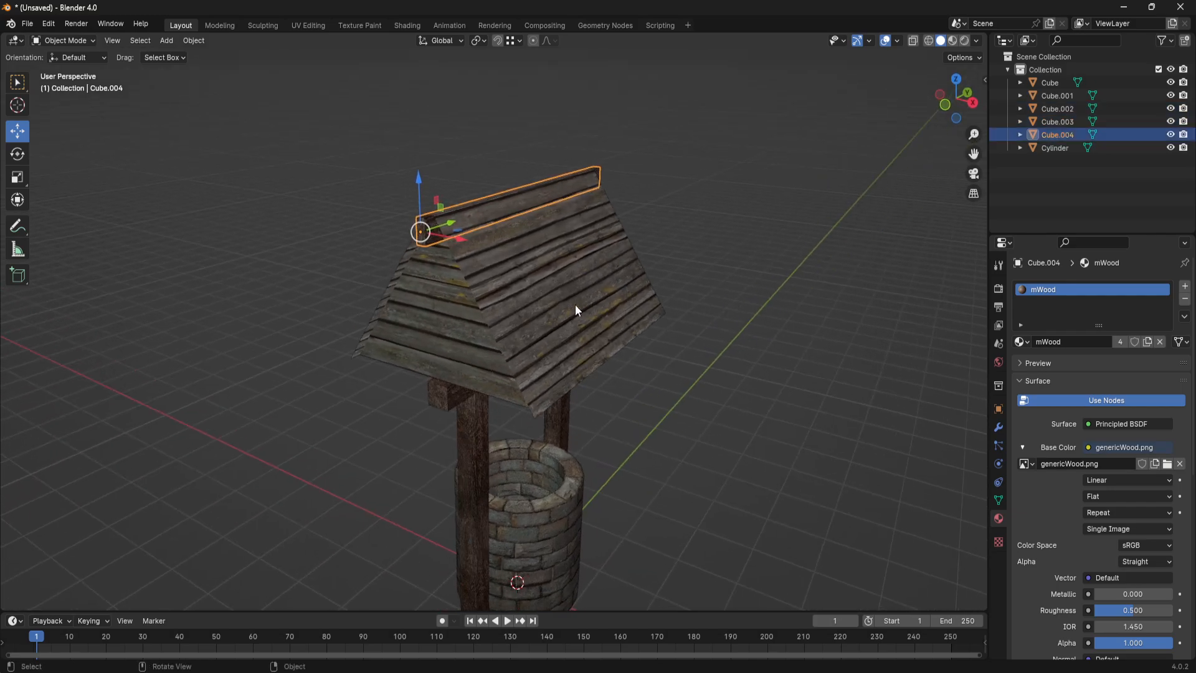
key(shift+d)
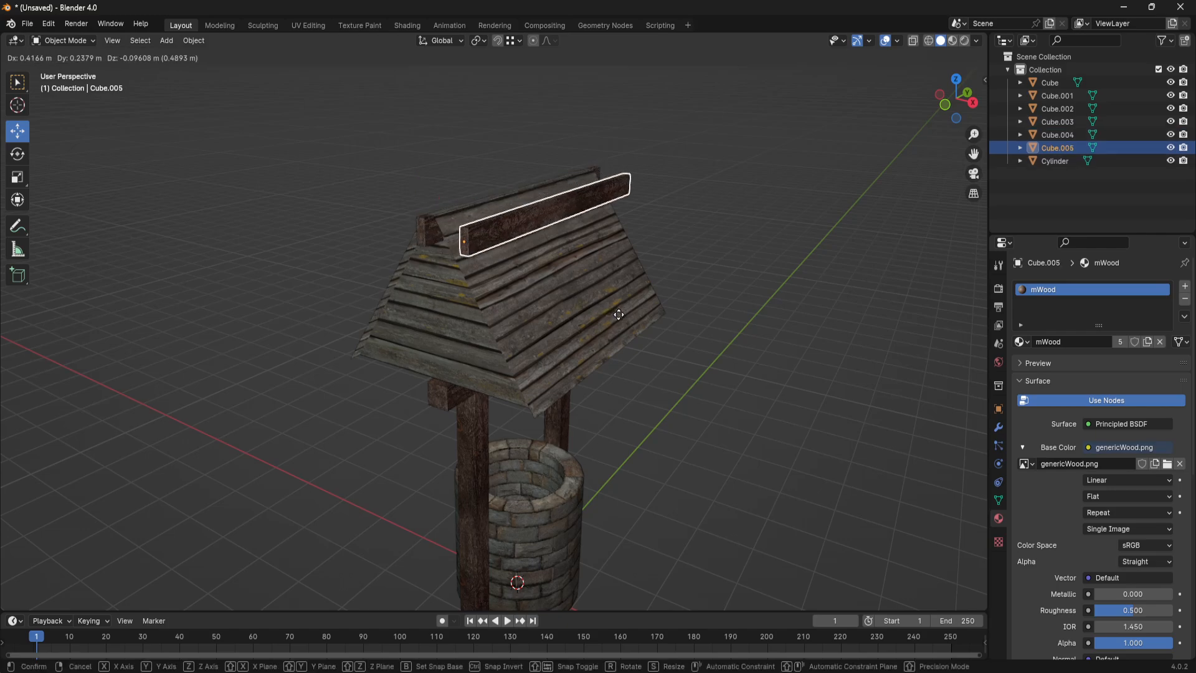
key(x)
click(689, 326)
middle_drag(633, 364, 648, 302)
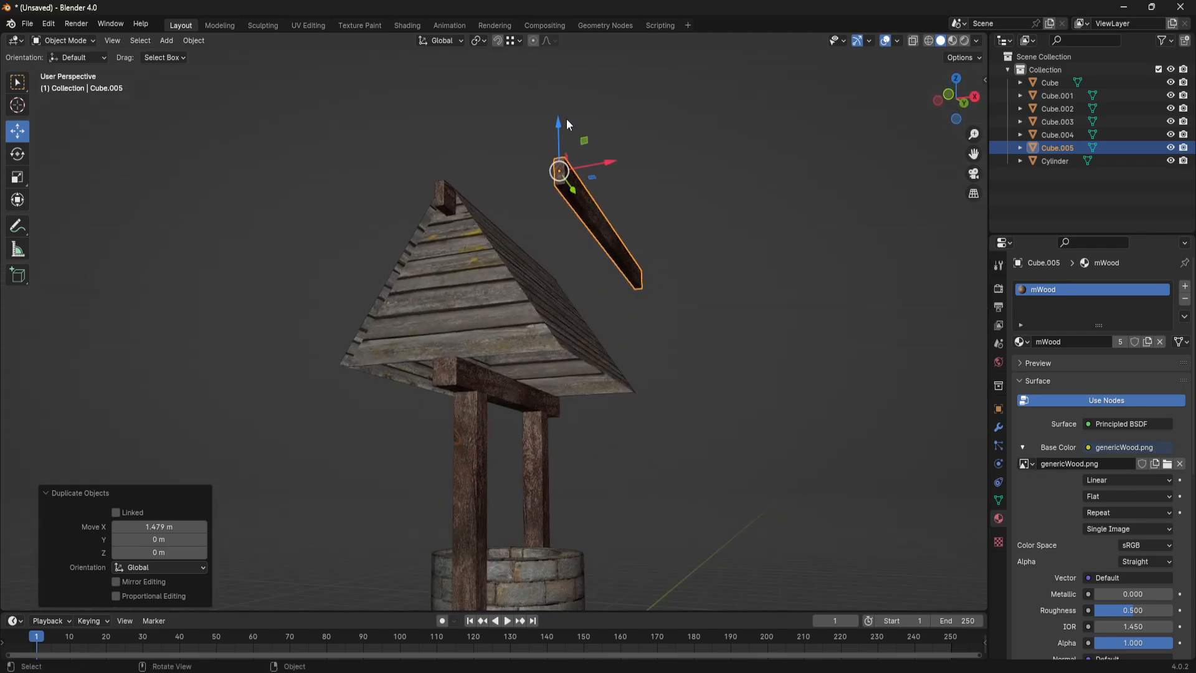
drag(567, 122, 572, 264)
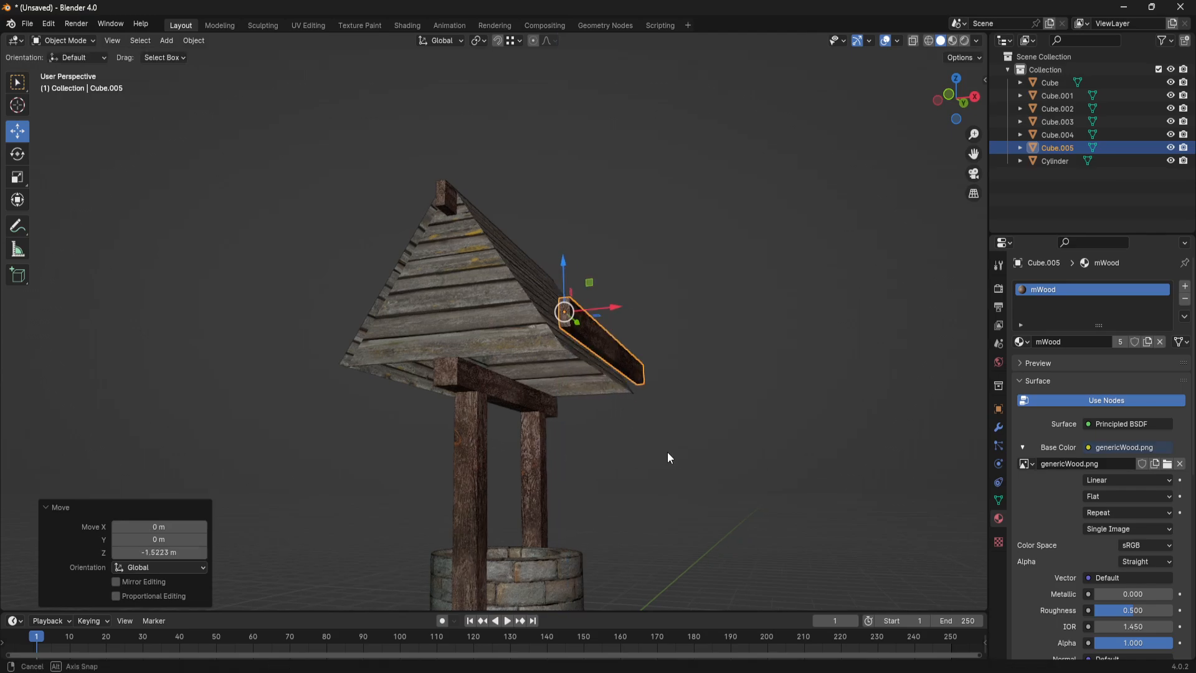
- Rotate the copied beam 90° about Z and lower it about 0.28 m to the roof's lower edge
mouse_move(668, 453)
middle_down()
mouse_move(644, 489)
mouse_move(685, 472)
mouse_move(669, 463)
middle_up()
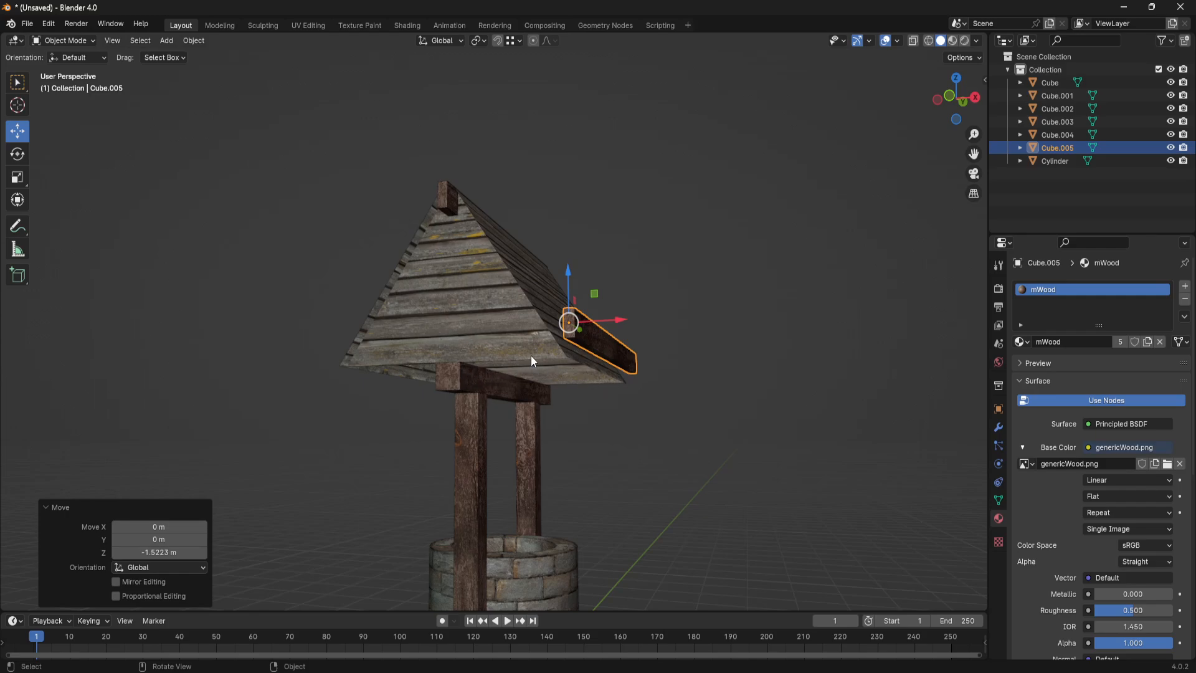
middle_drag(470, 389, 625, 373)
key(r)
text(z)
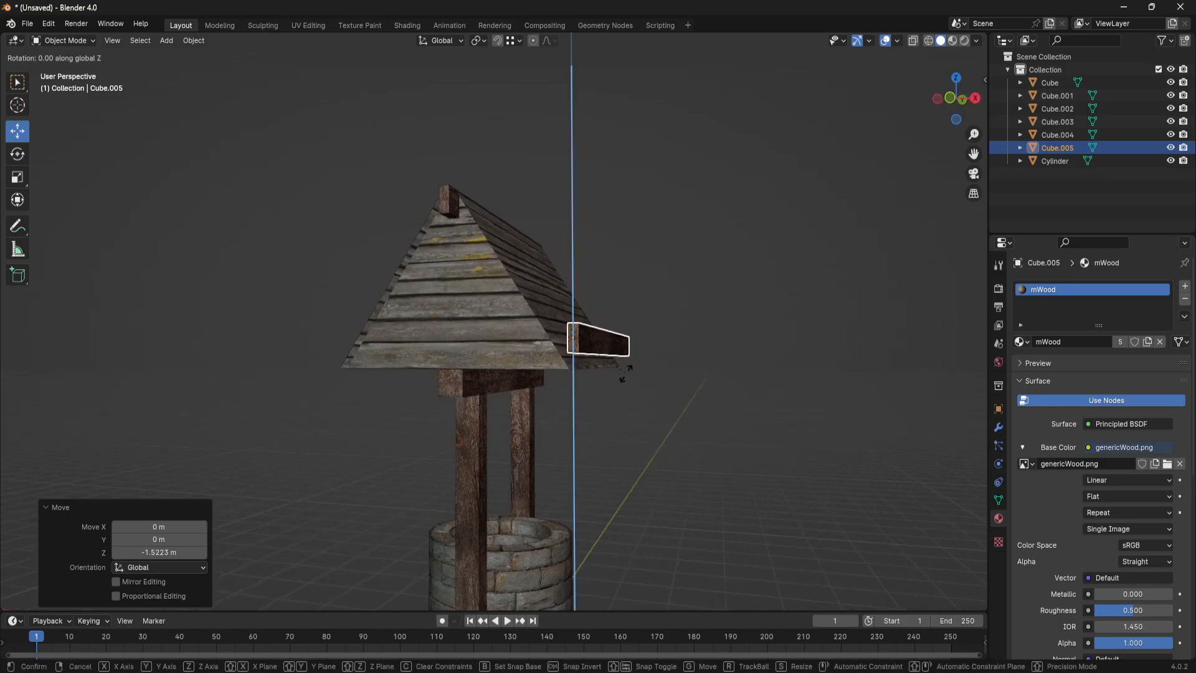
text(90)
key(Return)
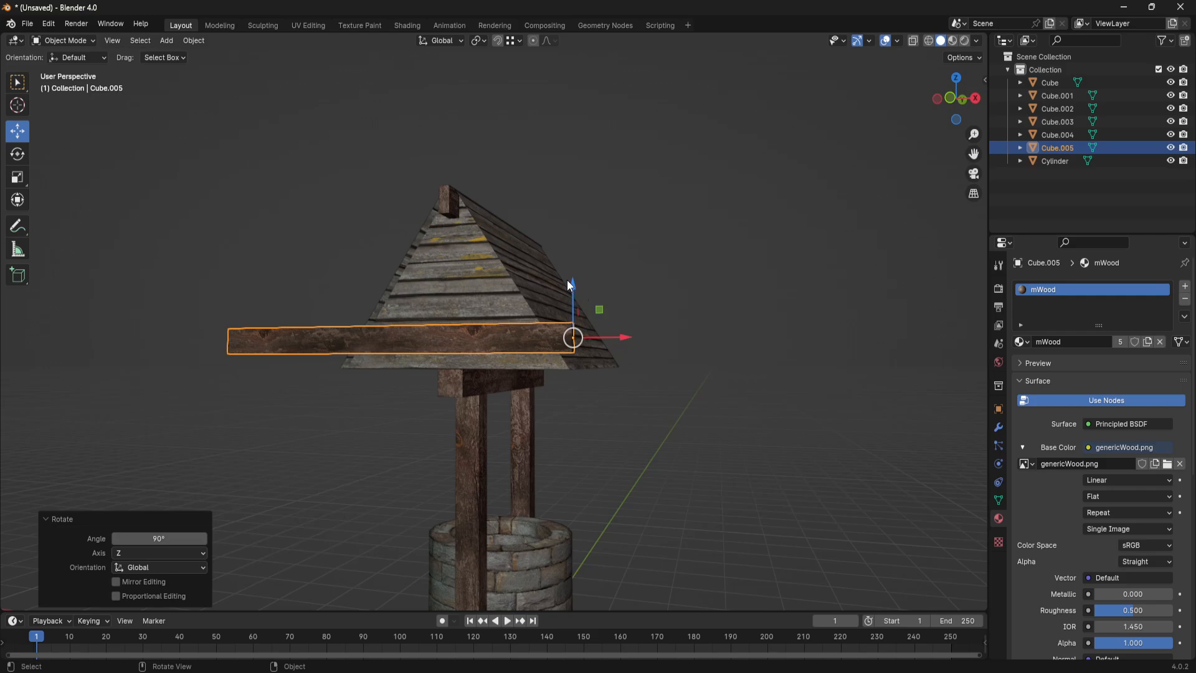
key(g)
key(z)
click(568, 313)
- Move the crosswise beam about 0.36 m along Y against the gable and about 0.85 m along X
middle_drag(569, 313, 526, 391)
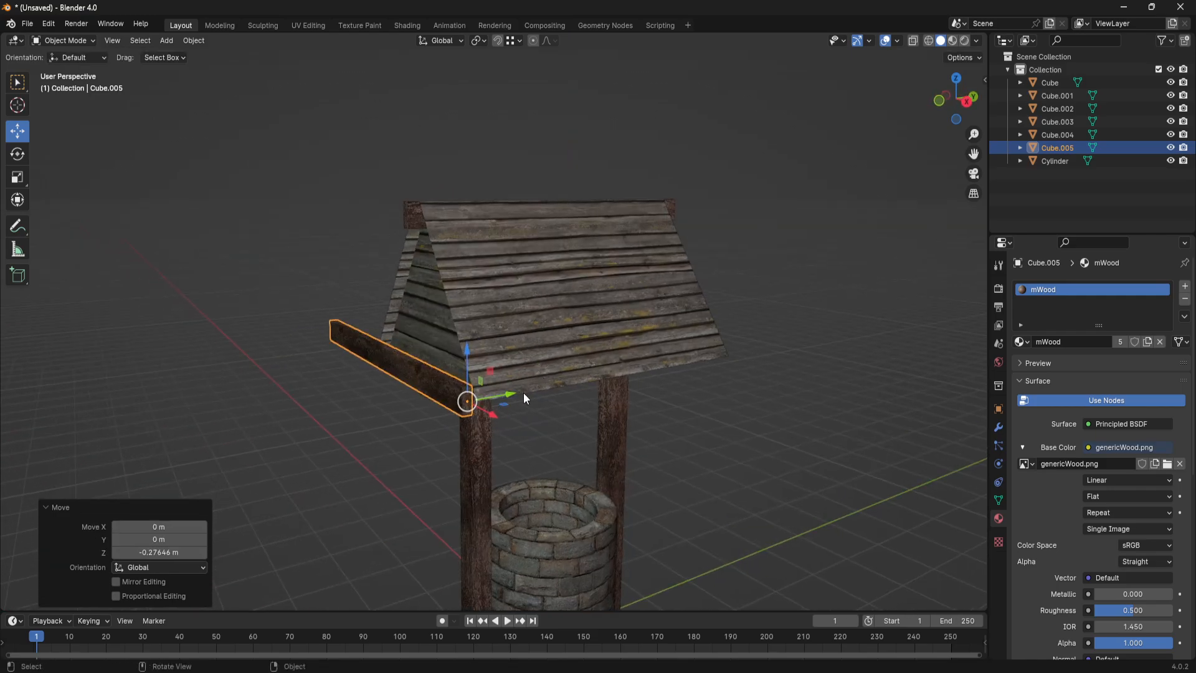
key(g)
key(y)
click(516, 402)
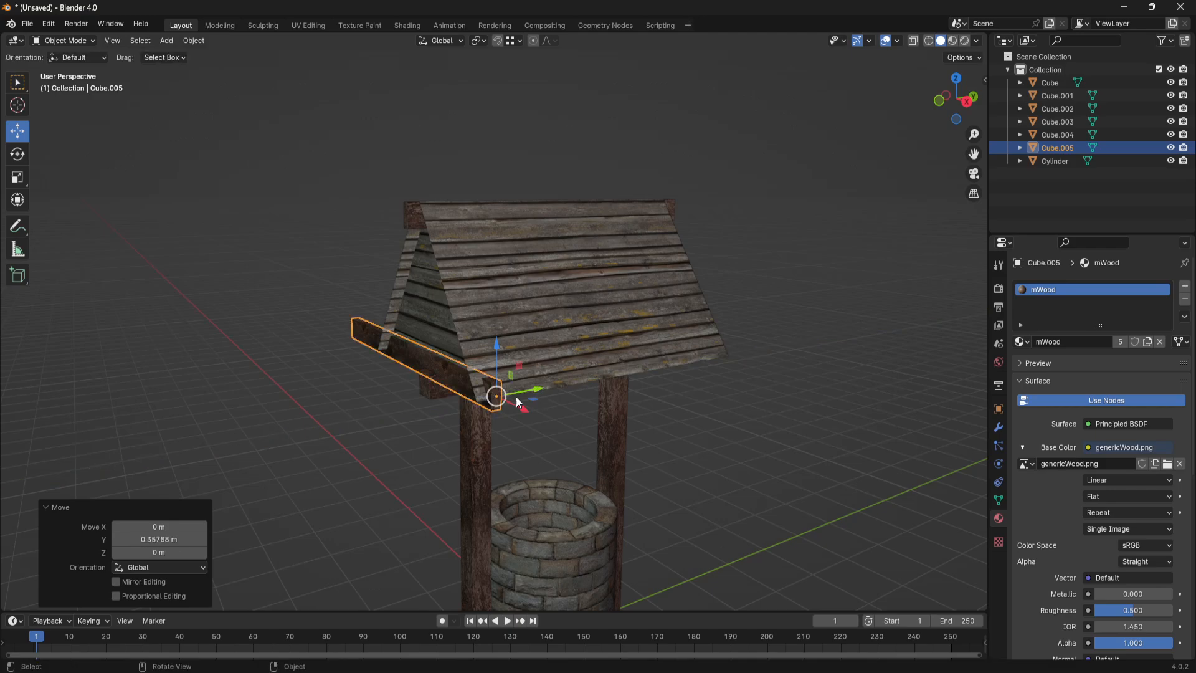
middle_drag(517, 402, 641, 372)
key(g)
key(x)
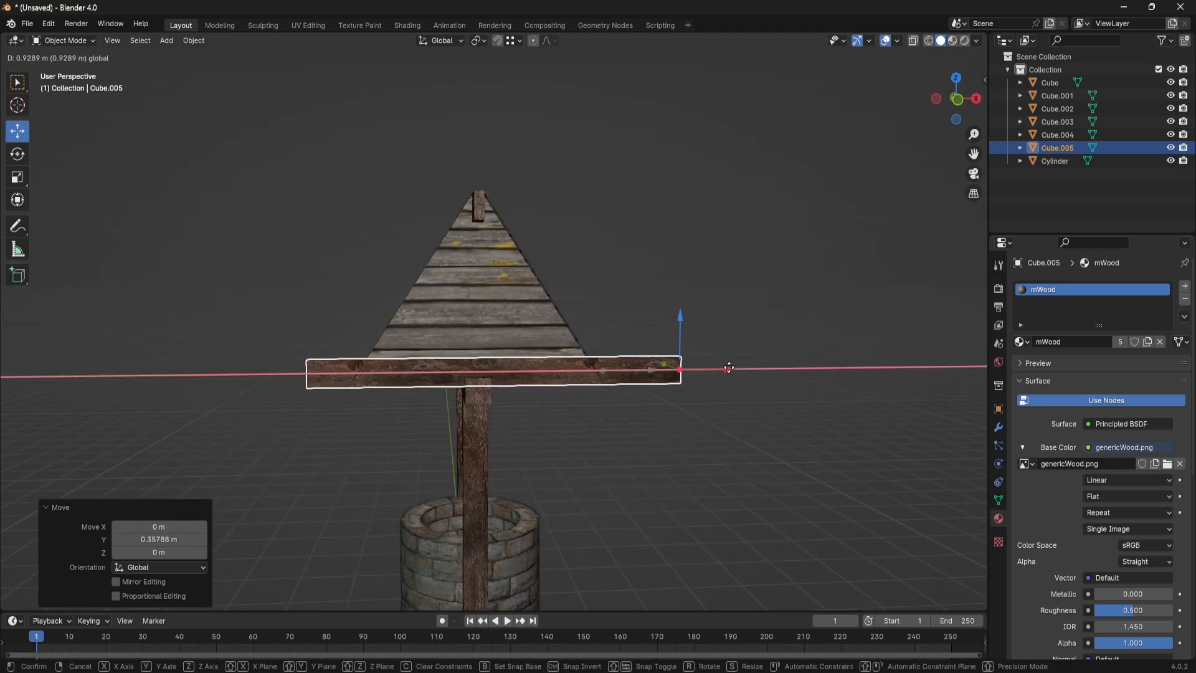
click(714, 416)
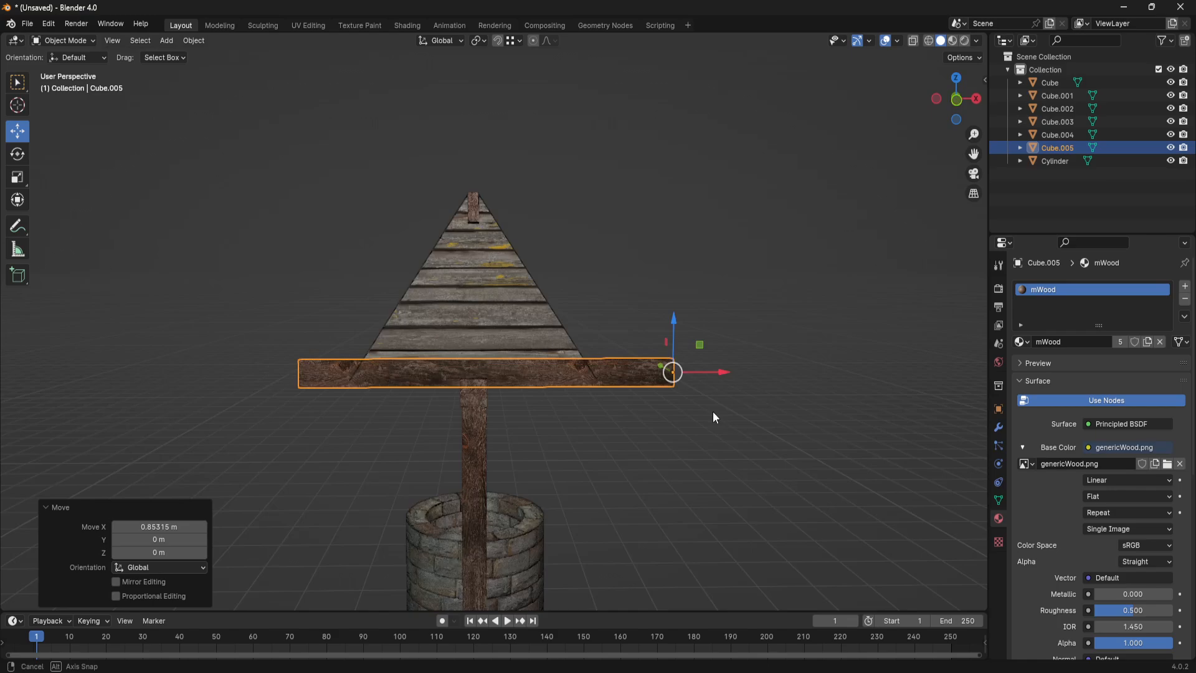
- Raise the gable beam about 0.08 m along Z and shift it in negative X so its origin end sits inside the roof corner
middle_drag(714, 418, 569, 367)
key(g)
key(z)
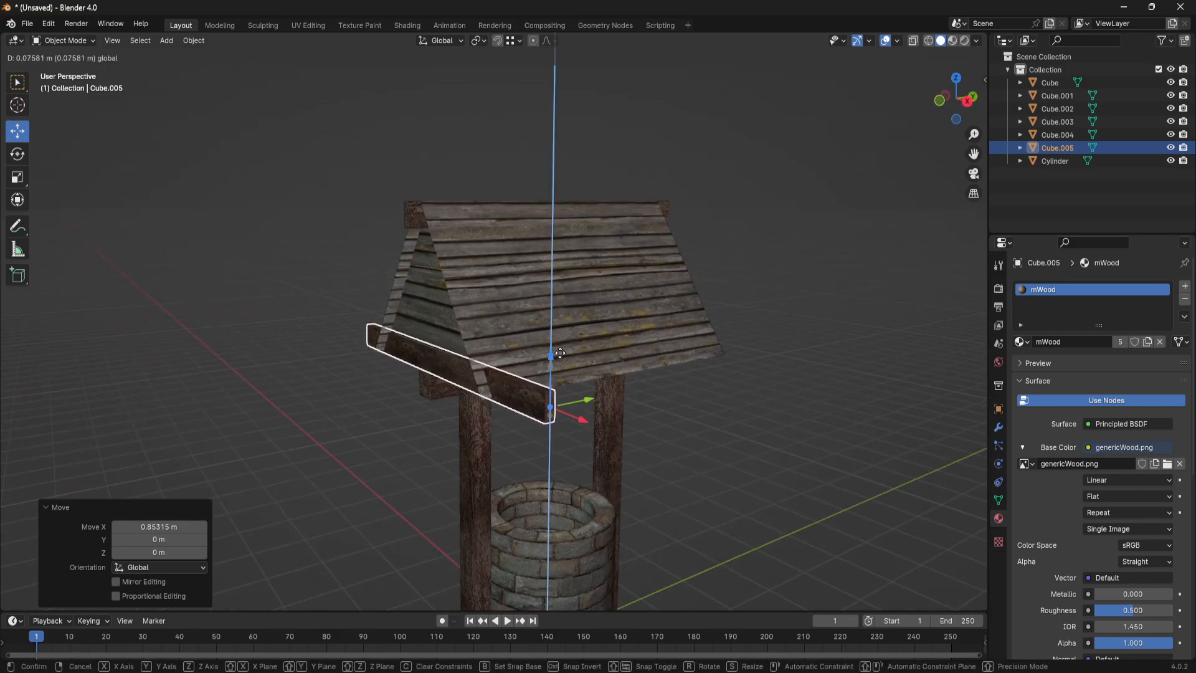
click(561, 360)
middle_drag(560, 360, 714, 378)
scroll(846, 434, up, 3)
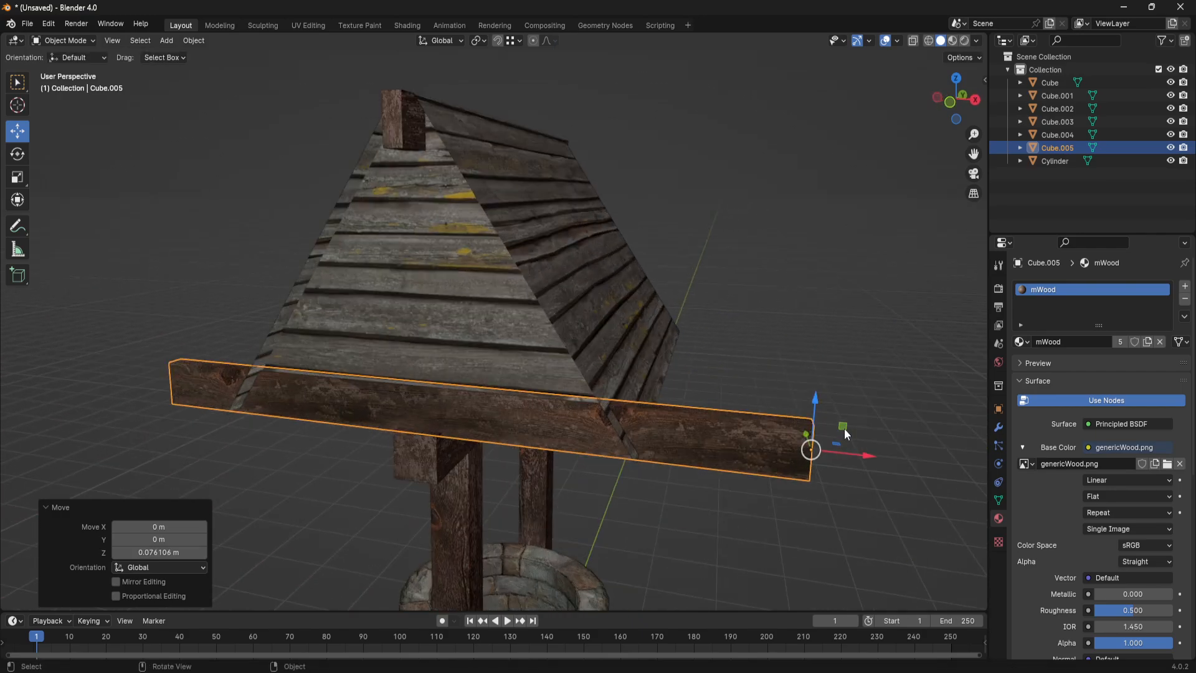
drag(870, 458, 645, 439)
middle_drag(645, 439, 225, 404)
- Shorten the gable beam by moving its overhanging end face about 1.98 m along X in Edit Mode, then return to Object Mode
key(Tab)
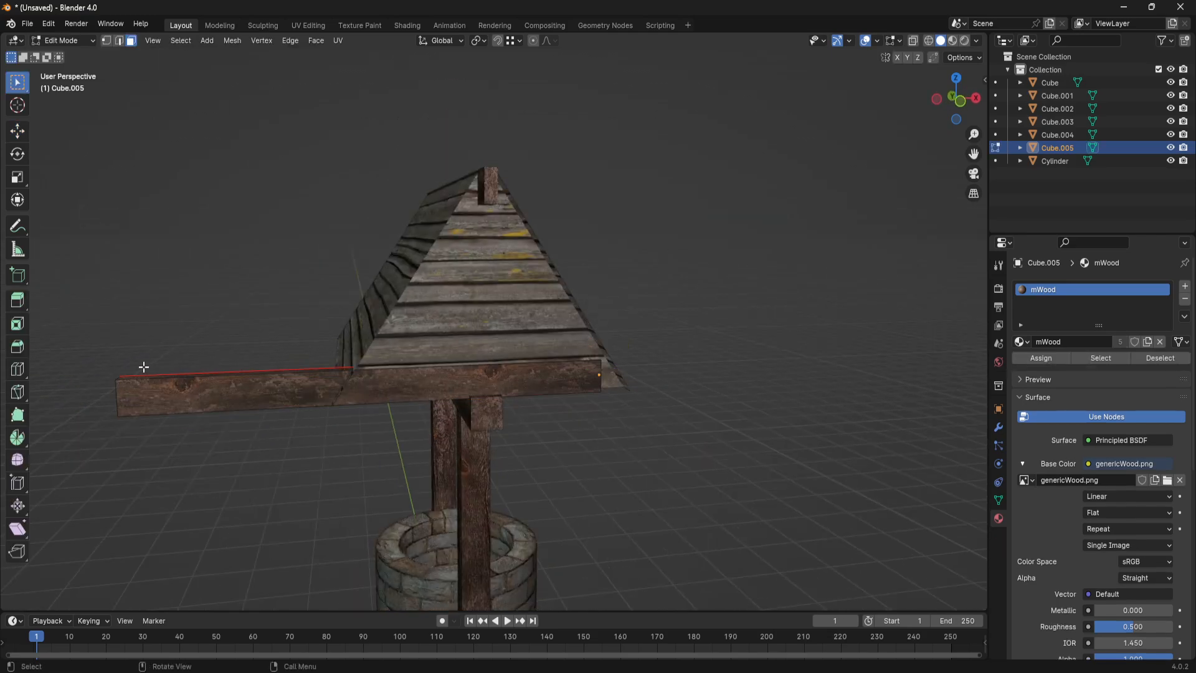
drag(79, 343, 166, 425)
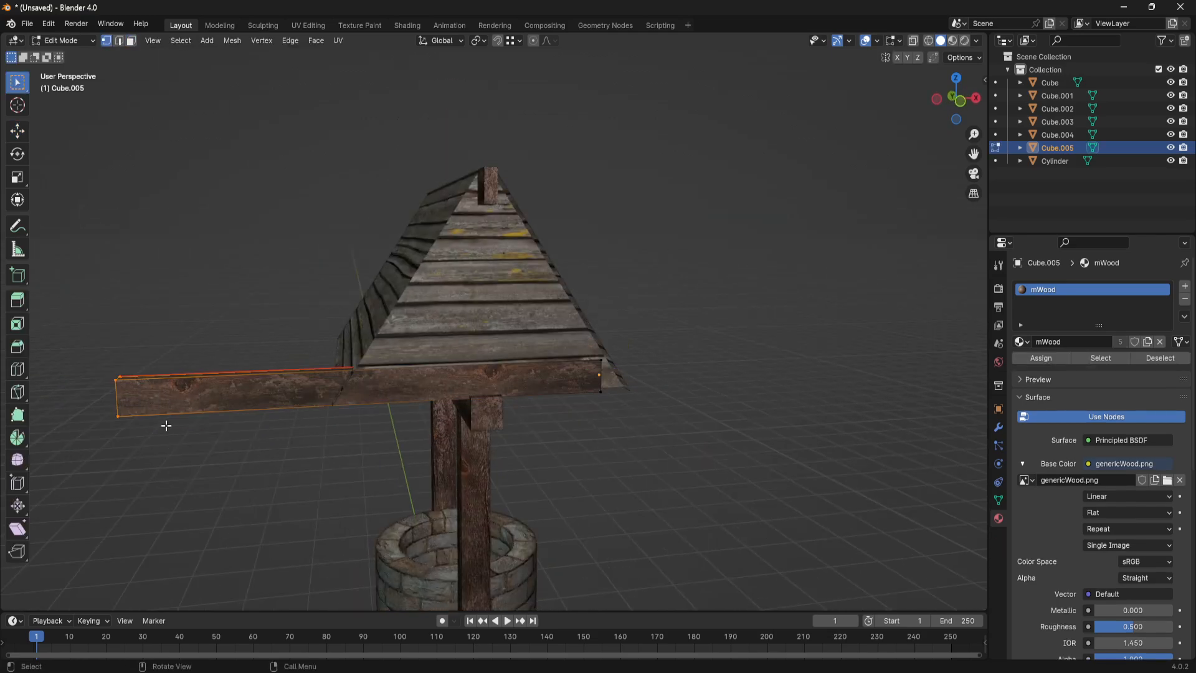
middle_drag(166, 418, 268, 446)
key(3)
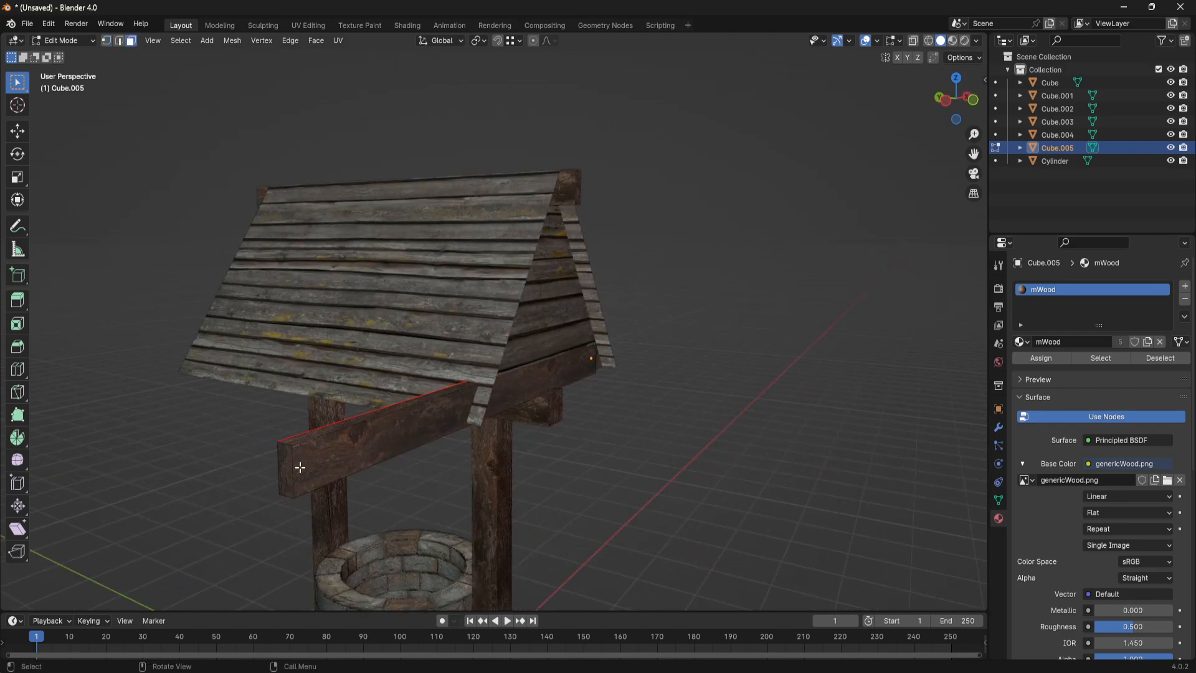
middle_drag(362, 481, 284, 475)
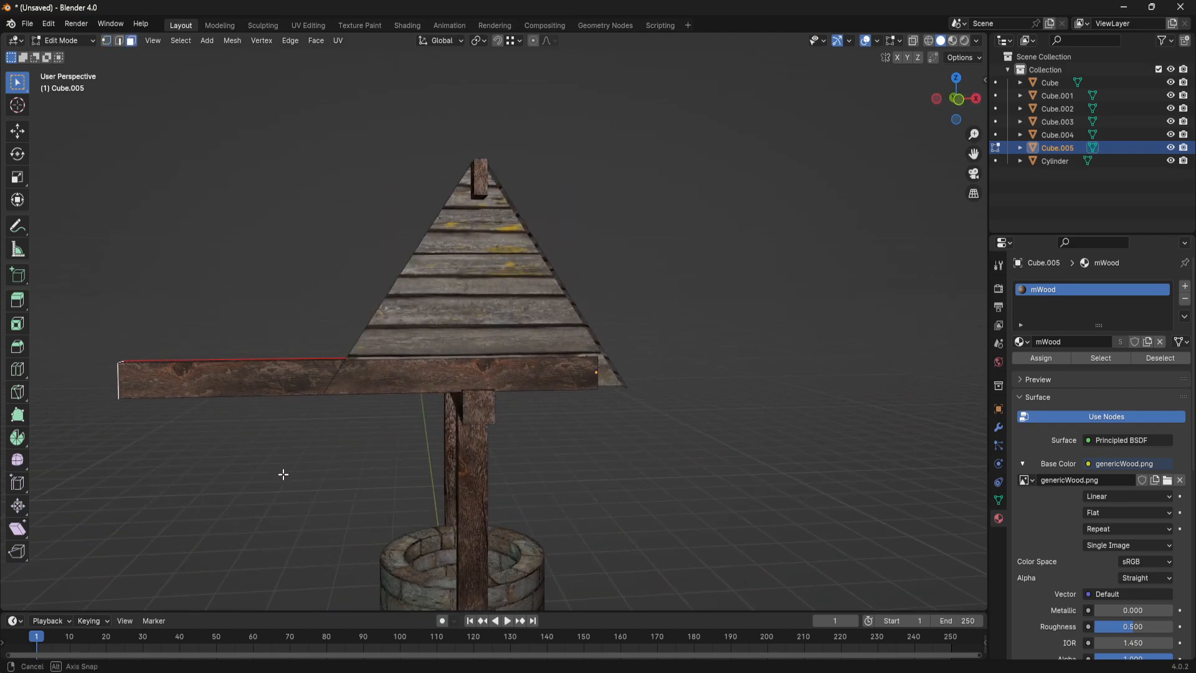
key(g)
key(z)
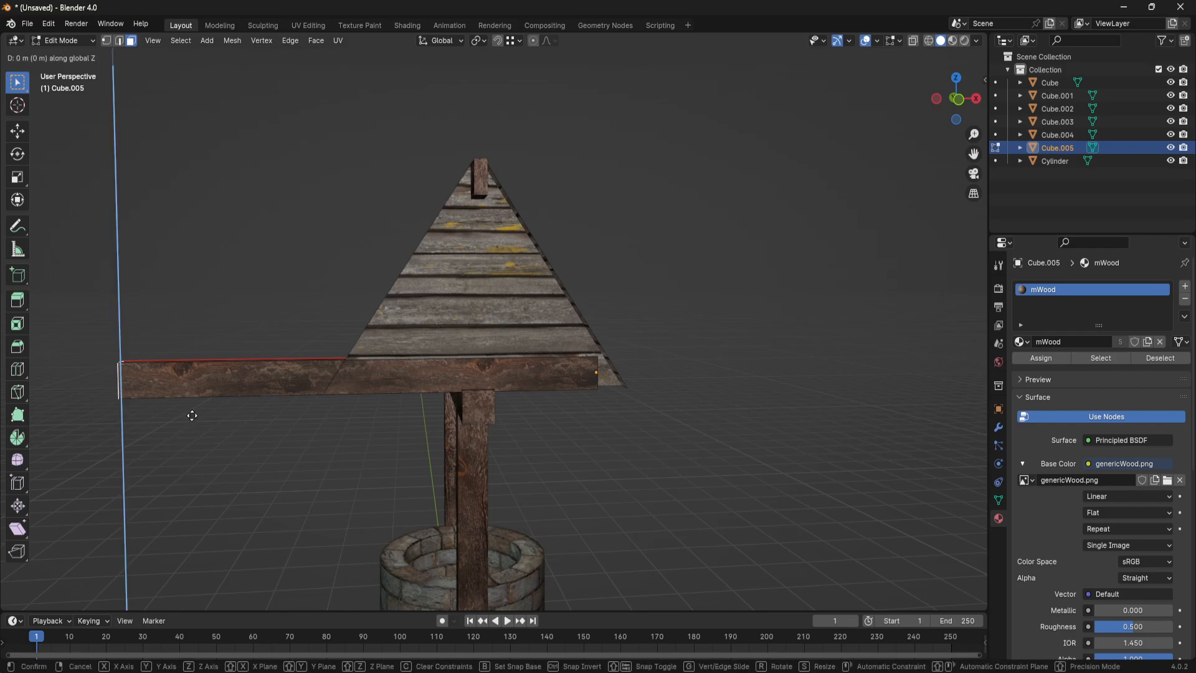
key(y)
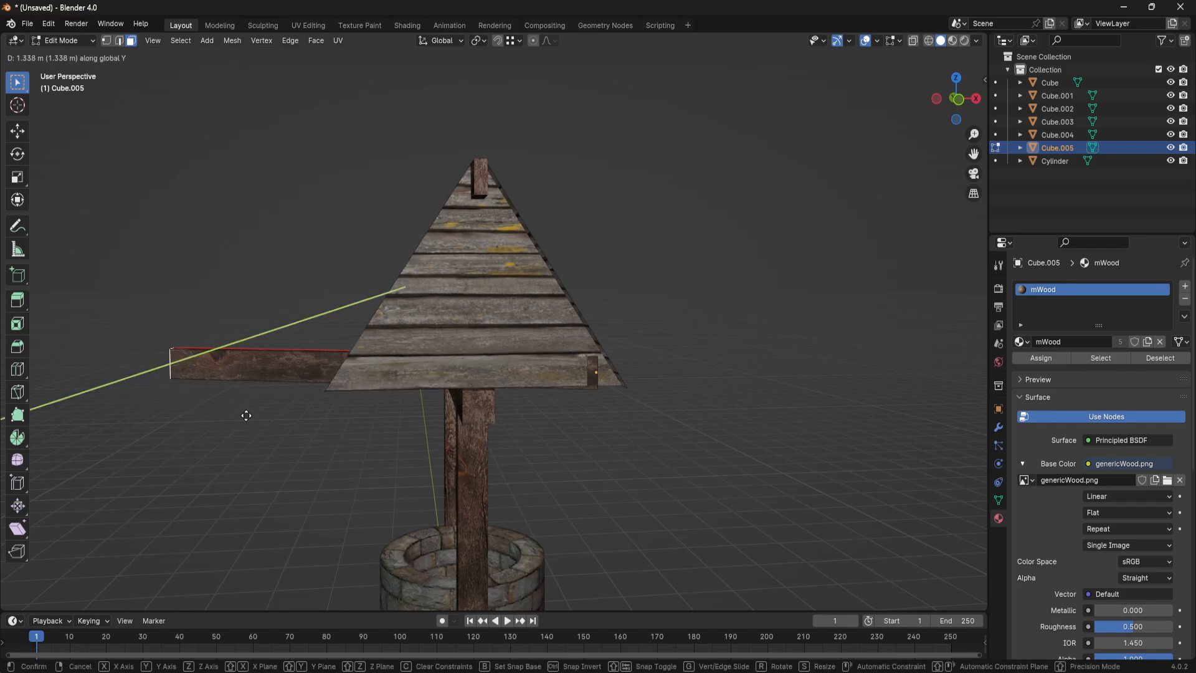
key(x)
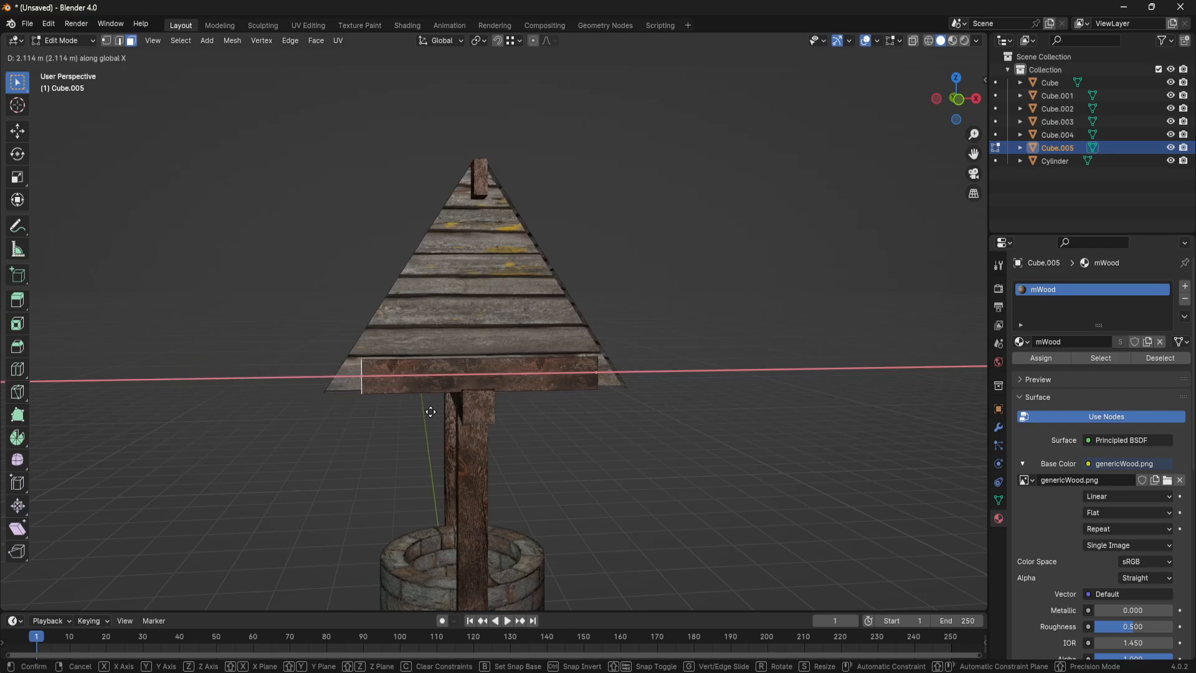
click(416, 413)
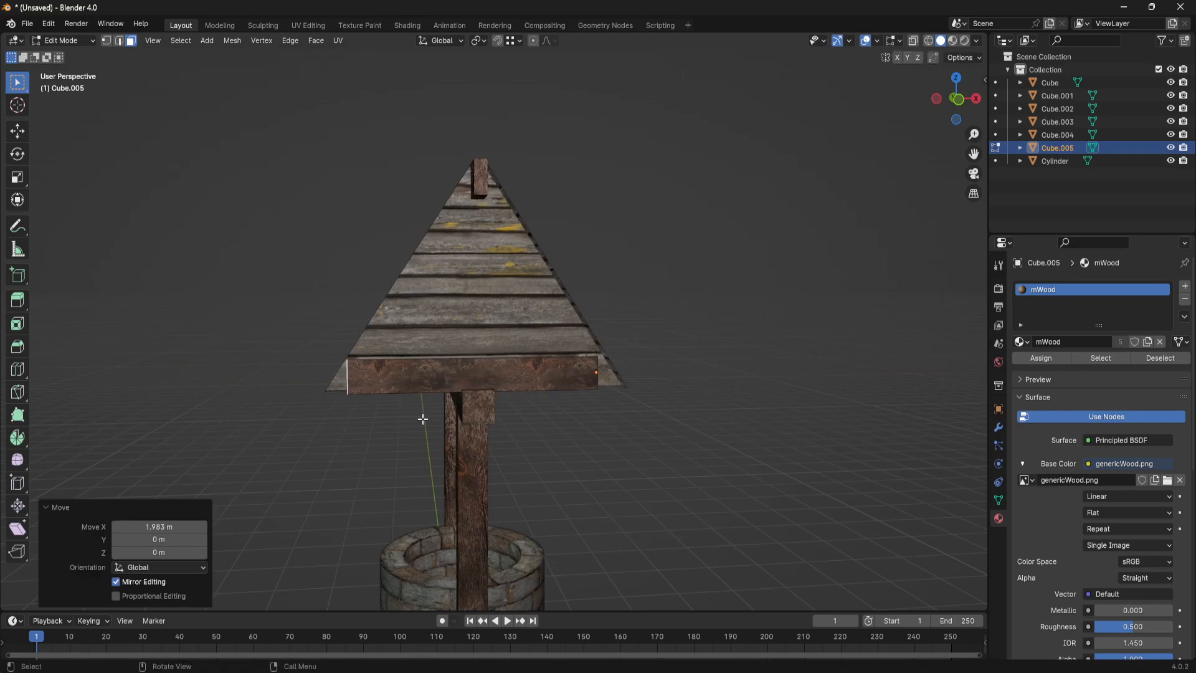
middle_drag(787, 471, 603, 467)
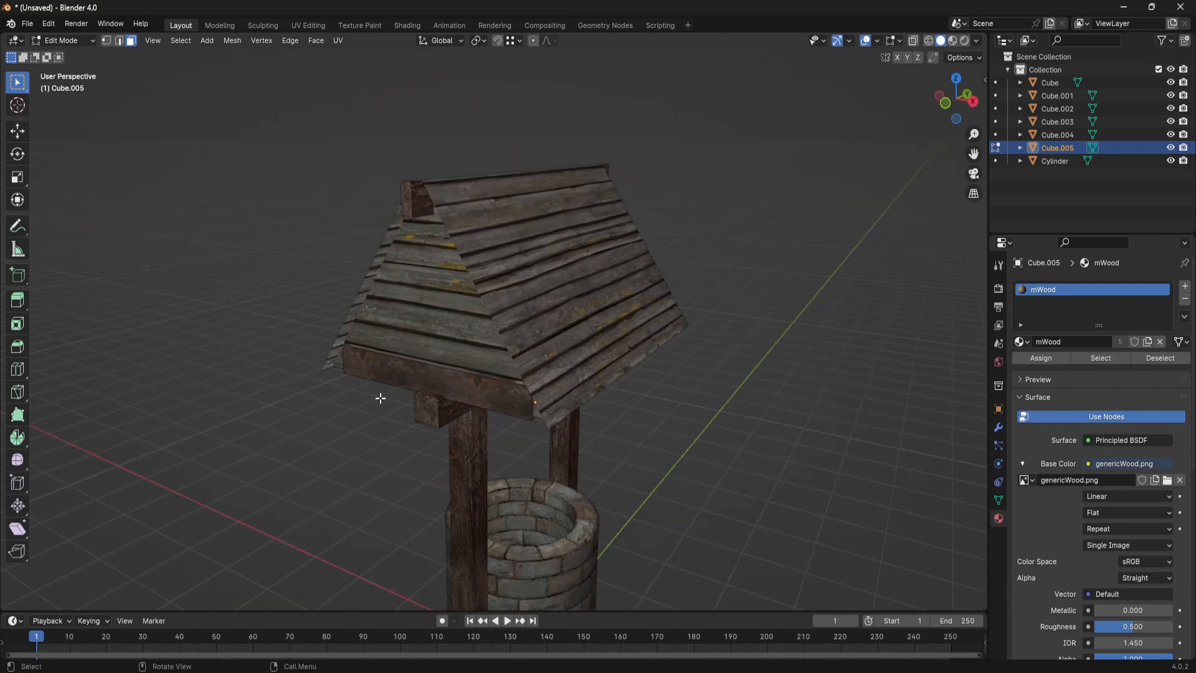
key(Tab)
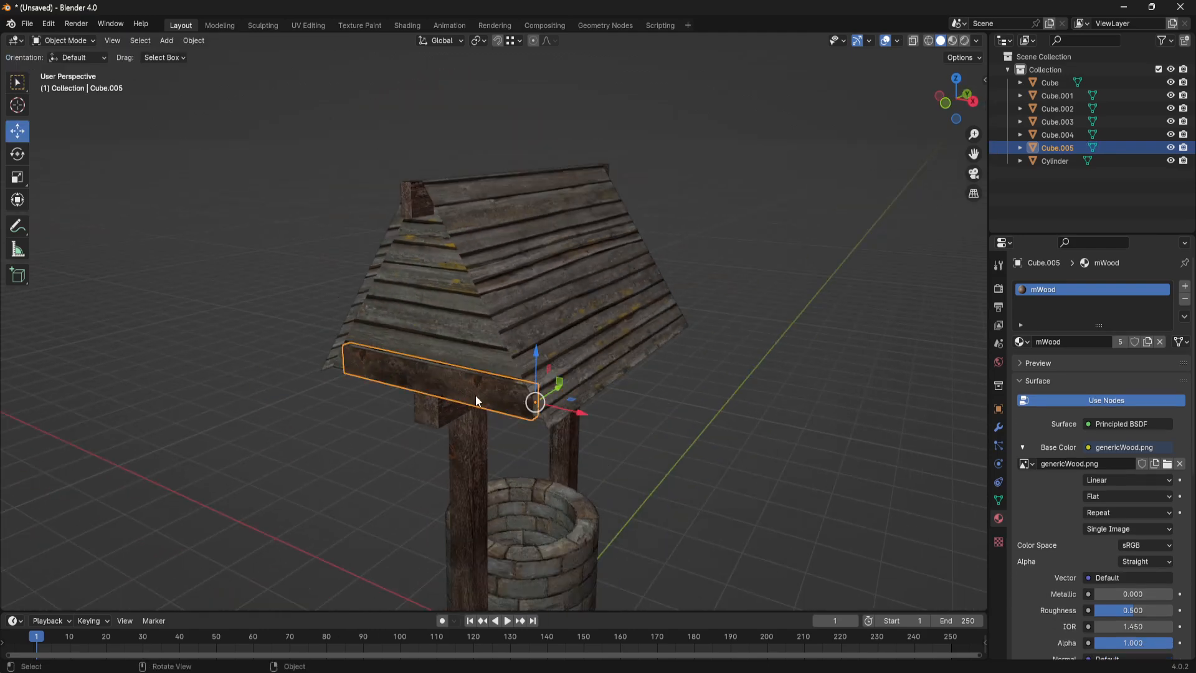
- Undo a trial shift of the gable beam, raise it about 0.016 m along Z and deselect it
drag(558, 384, 557, 385)
key(ctrl+z)
scroll(634, 445, up, 3)
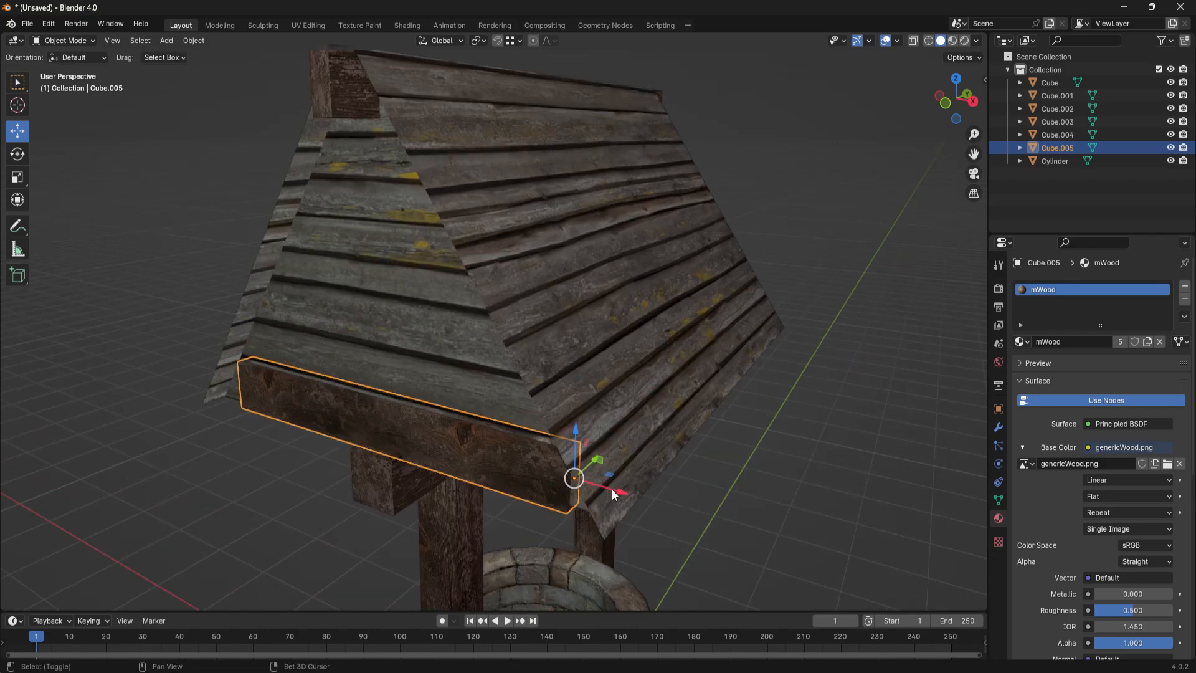
shift+middle_drag(609, 493, 643, 377)
scroll(643, 377, up, 3)
drag(759, 371, 750, 325)
scroll(623, 357, down, 10)
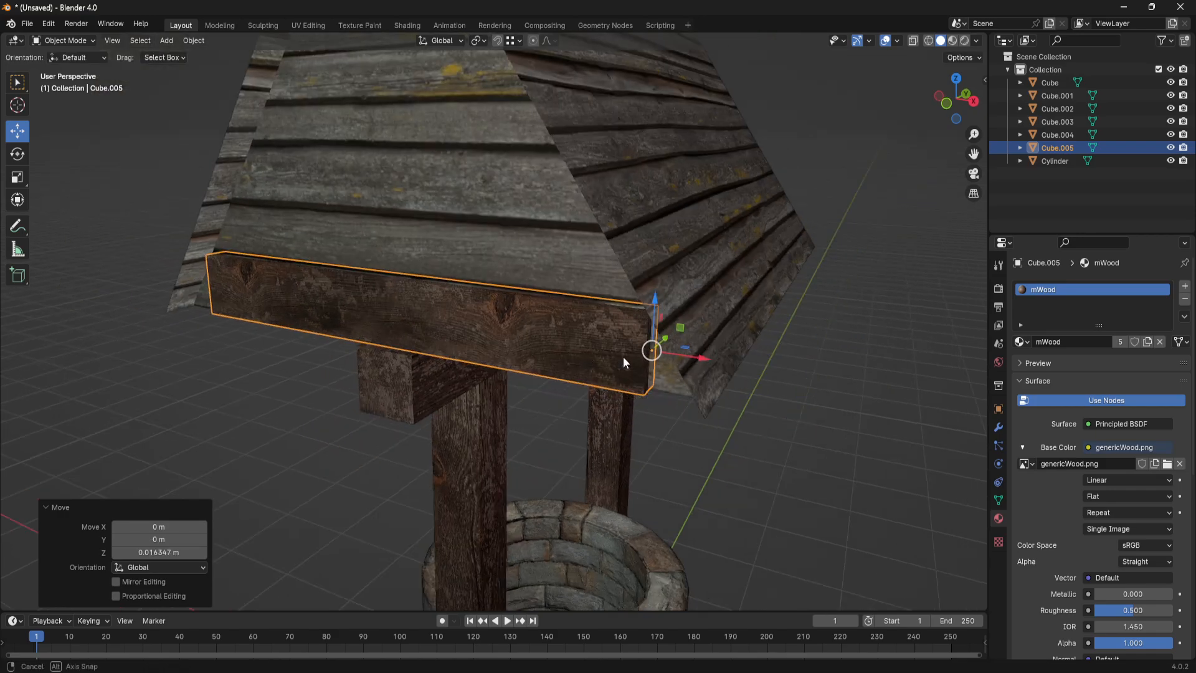
click(661, 356)
scroll(679, 380, down, 4)
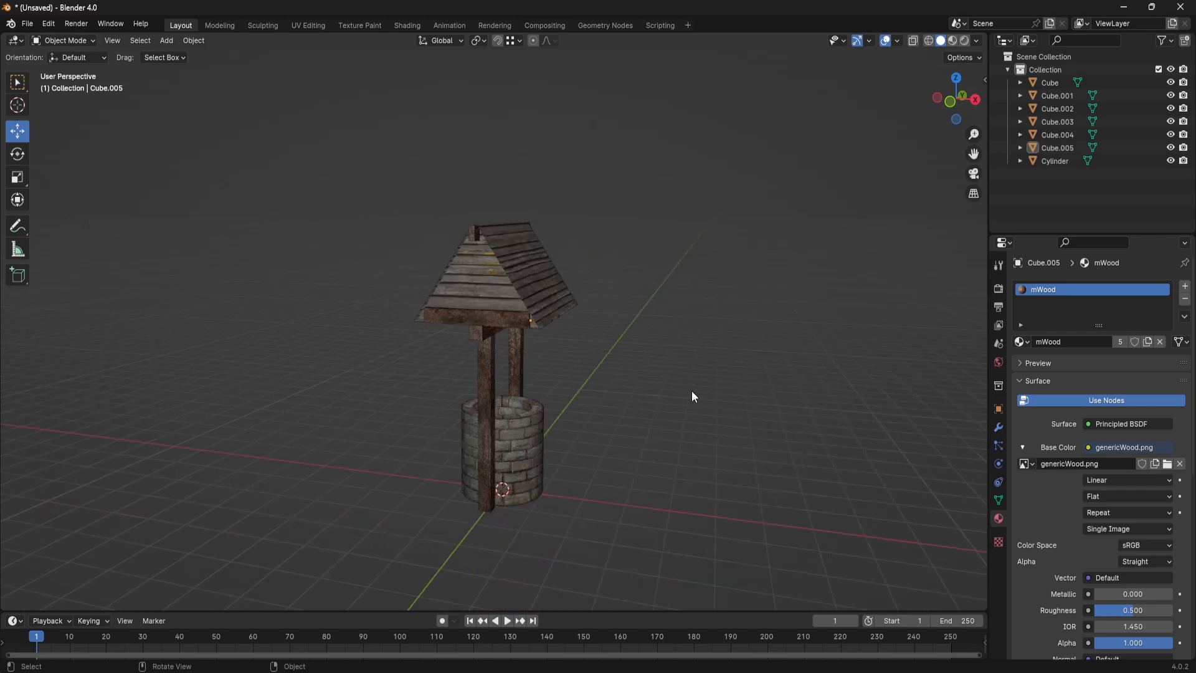
- Duplicate the horizontal gable beam and rotate the copy about 53° in the view so it follows the roof slope
scroll(630, 405, up, 8)
click(507, 327)
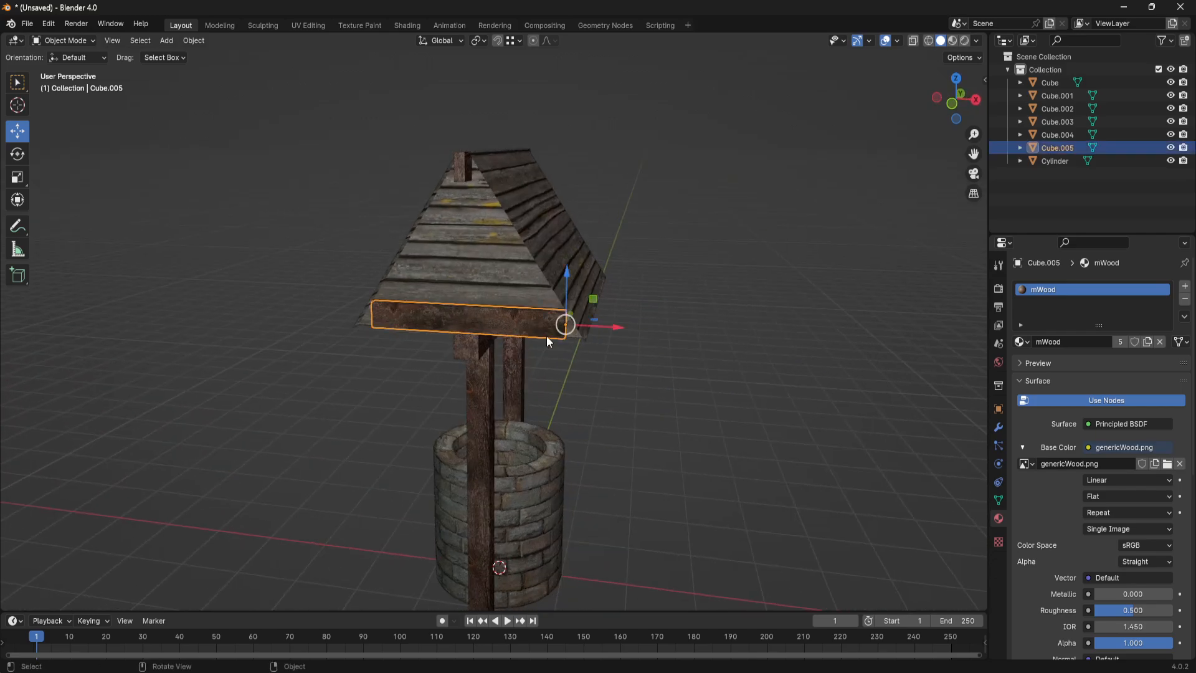
key(shift+d)
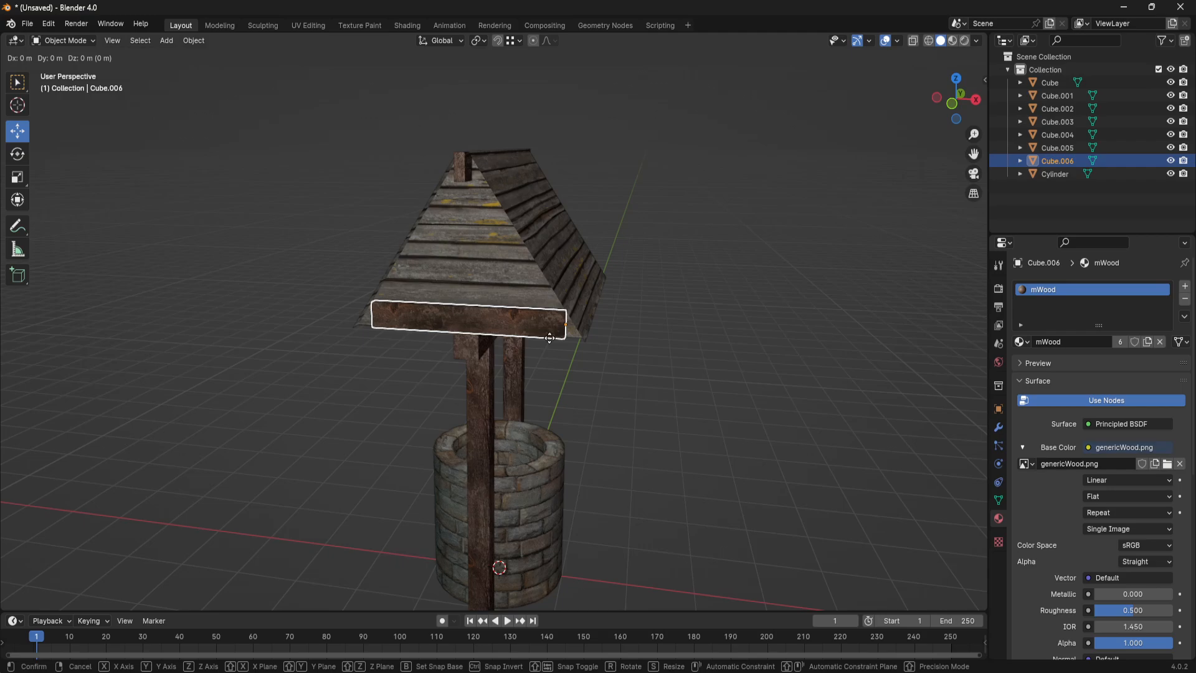
key(r)
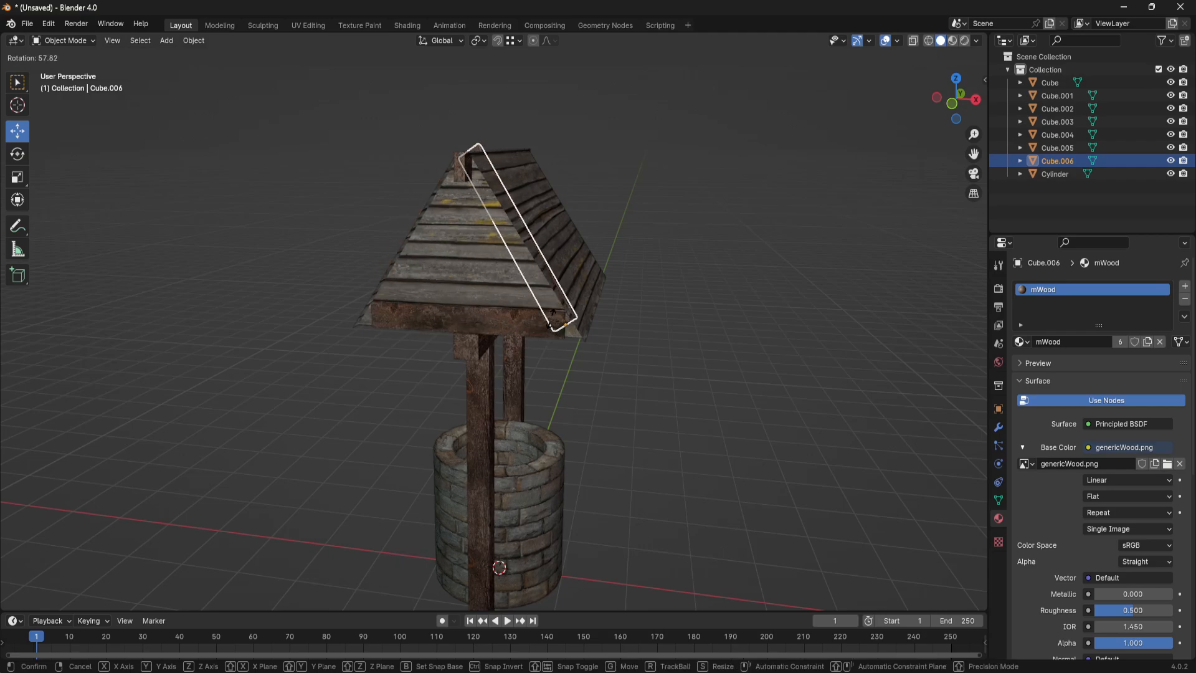
click(557, 315)
- Move the sloped copy about -0.165 m along X, -0.066 m along Z and -0.537 m along Y, in front of the gable
middle_drag(561, 320, 559, 320)
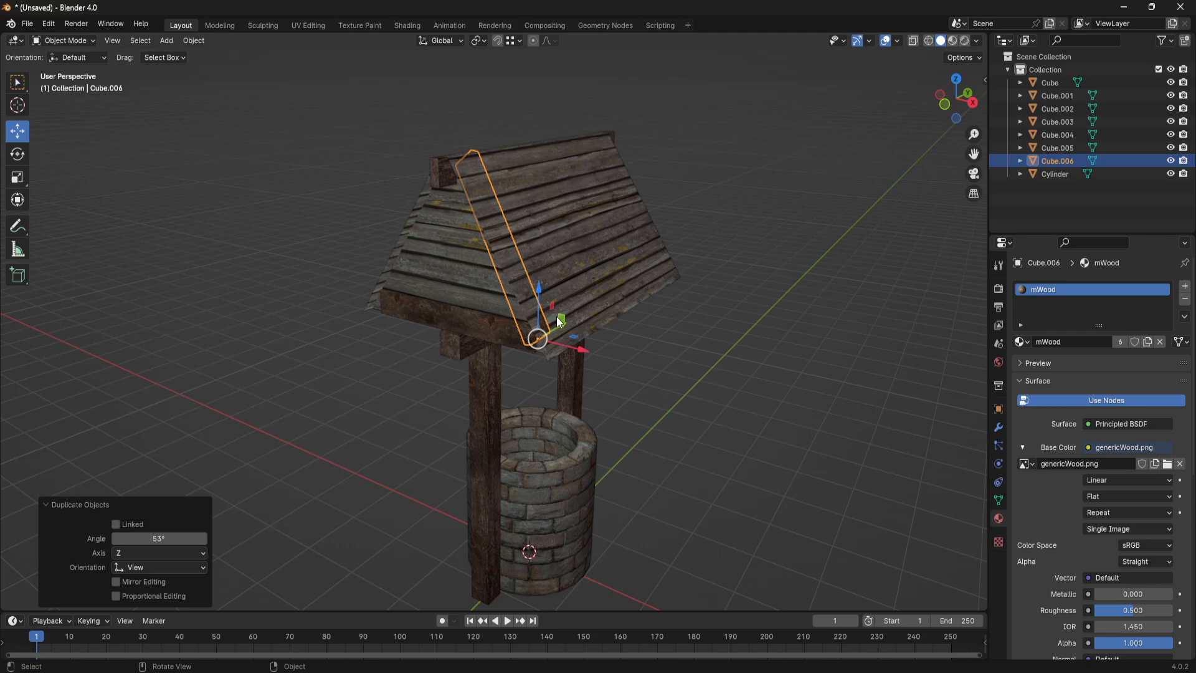
mouse_move(562, 325)
mouse_down()
mouse_move(548, 327)
mouse_move(559, 330)
mouse_up()
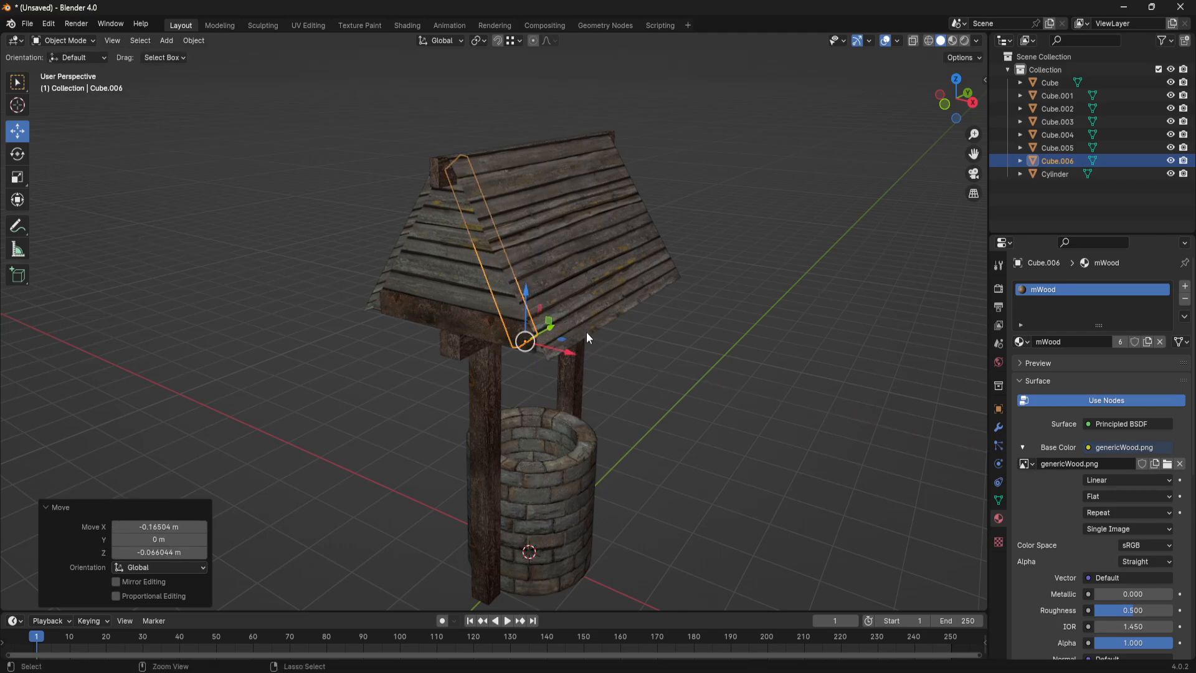
key(g)
key(y)
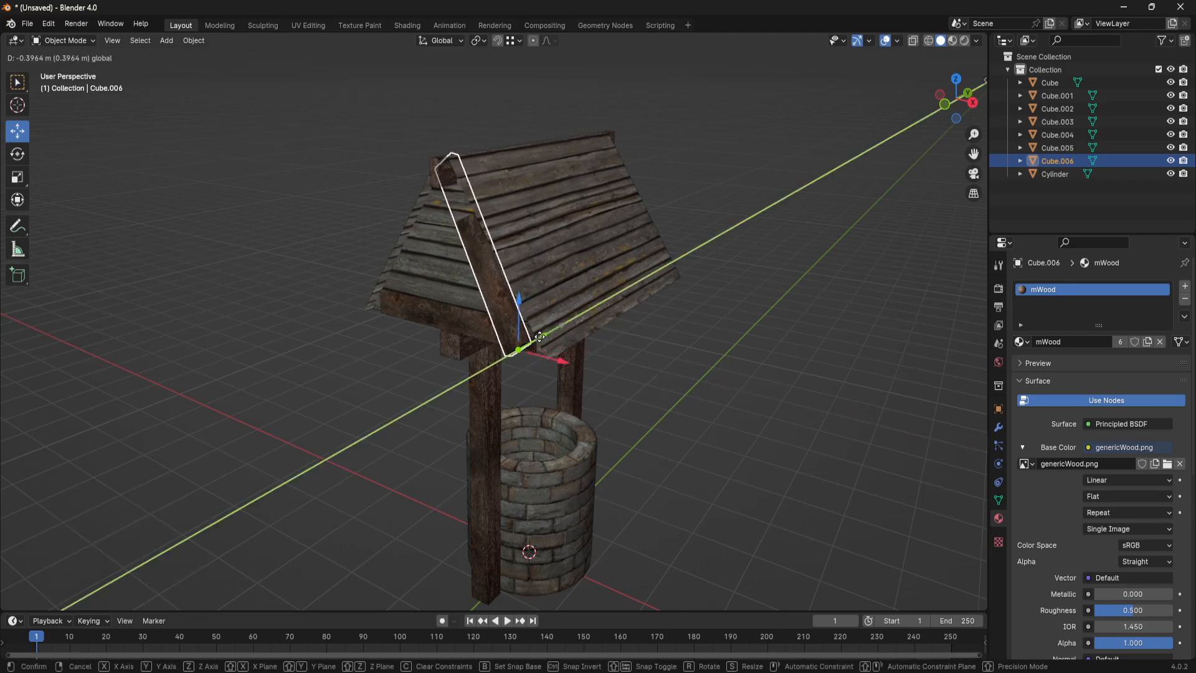
click(540, 339)
middle_drag(541, 339, 618, 360)
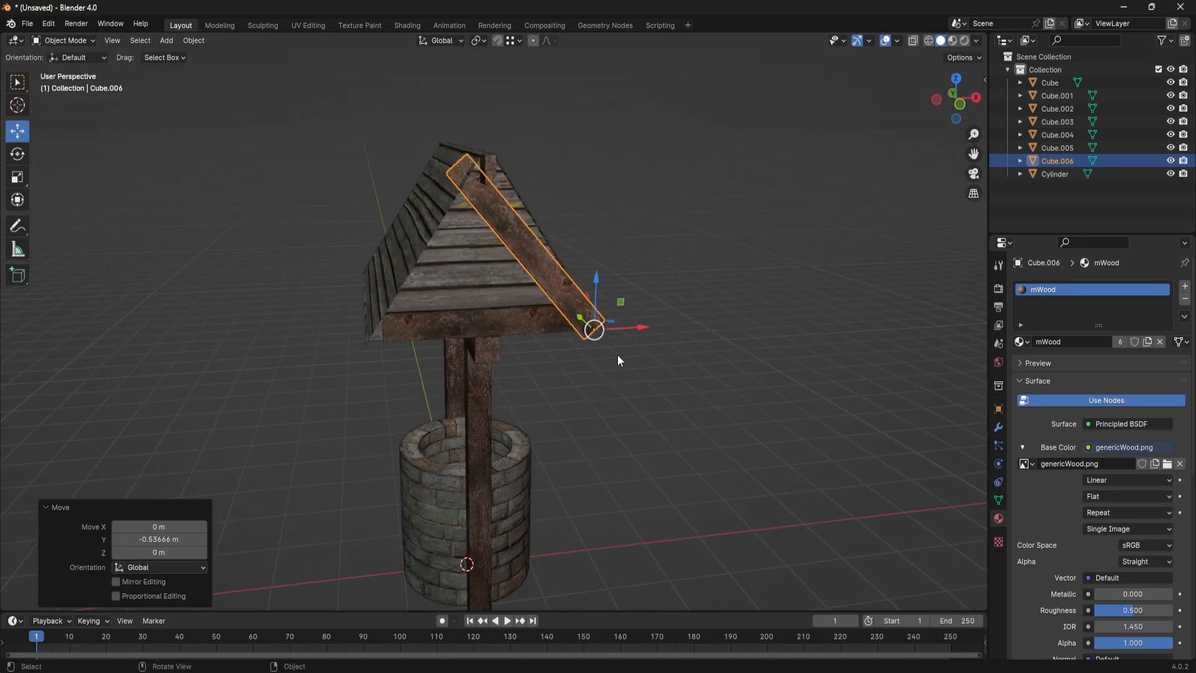
- Rotate the sloped copy slightly further toward the roof slope, then delete it
key(r)
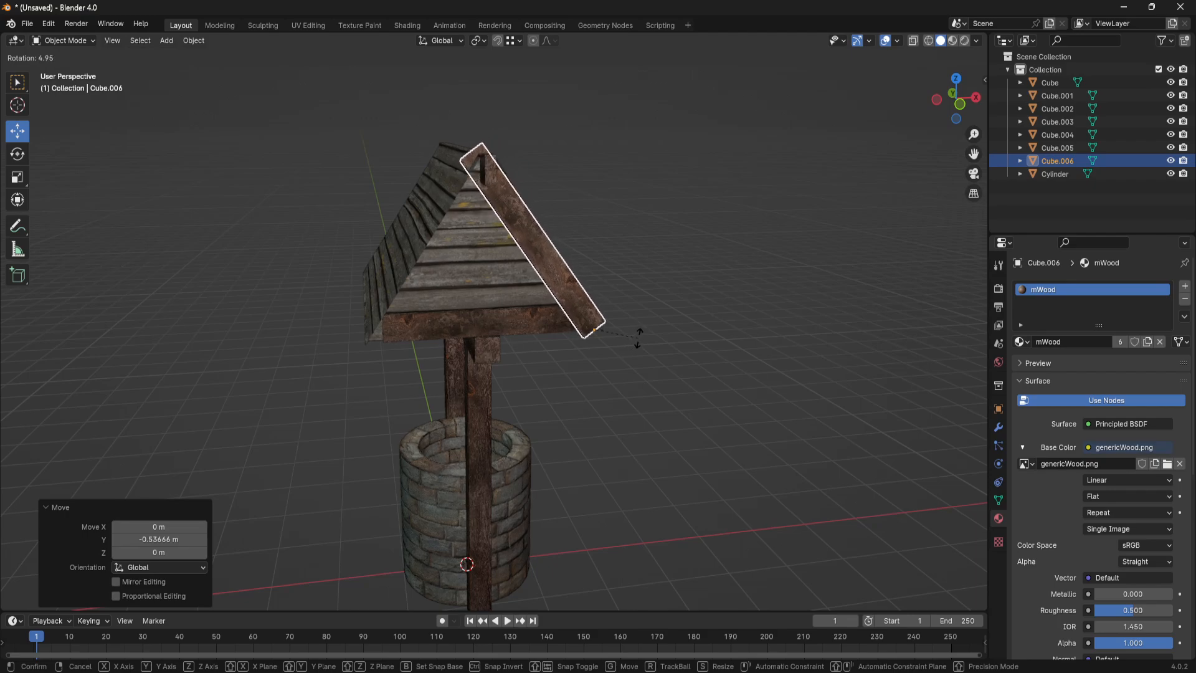
click(638, 340)
click(675, 409)
middle_drag(675, 409, 541, 365)
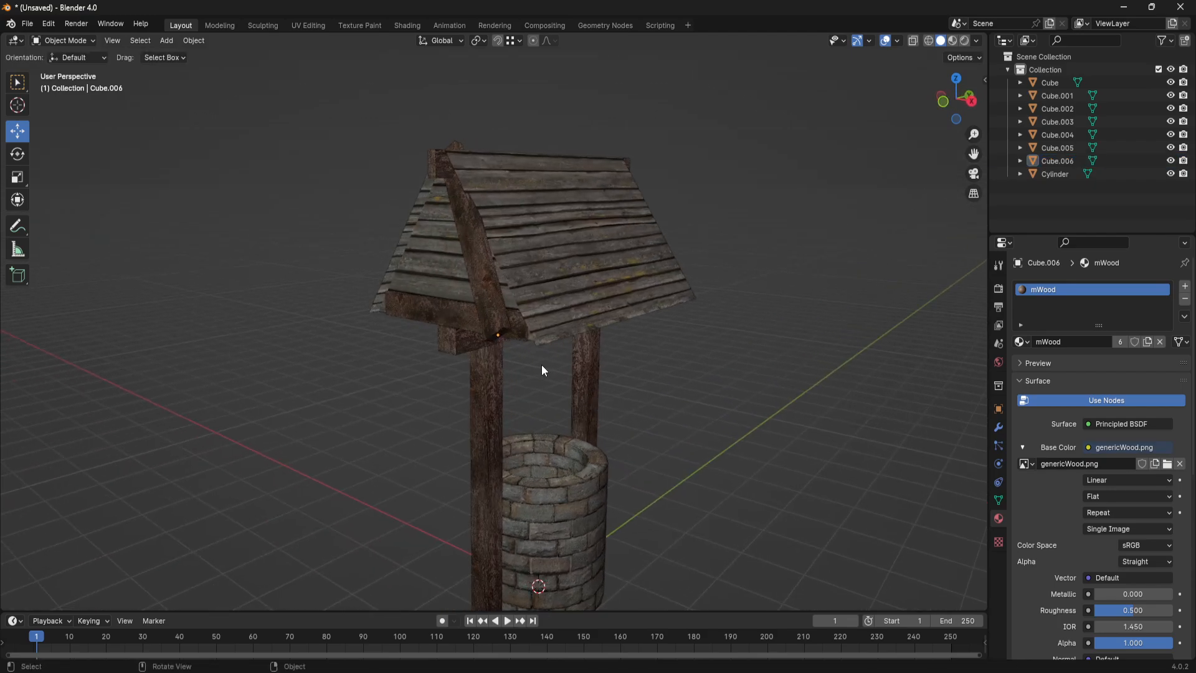
middle_drag(485, 316, 428, 345)
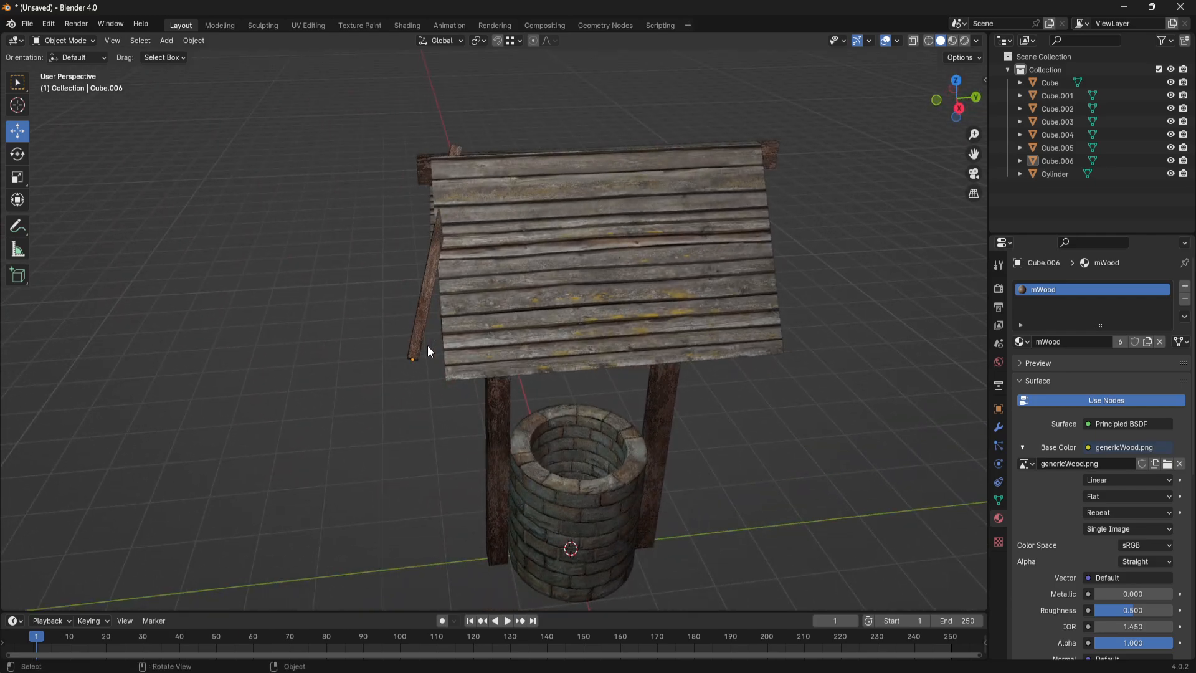
click(428, 345)
key(Delete)
- Rotate the original gable beam about 56° around the global Y axis so it follows the roof slope
click(436, 347)
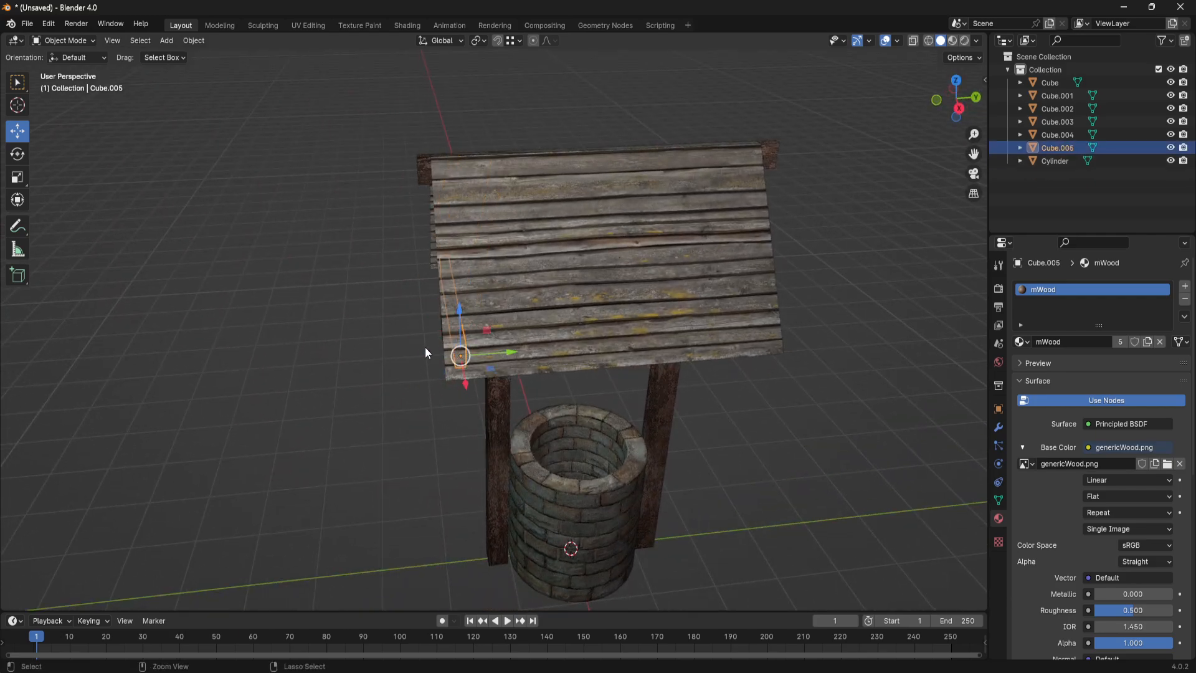
middle_drag(424, 347, 548, 346)
key(r)
key(y)
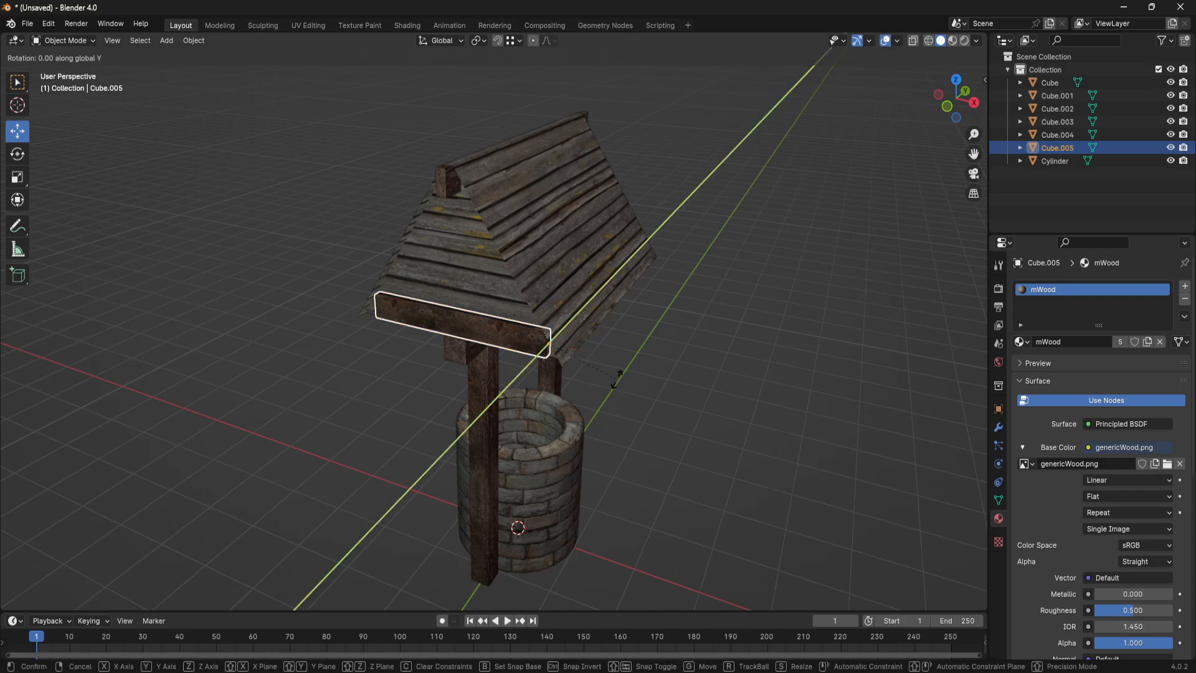
click(572, 522)
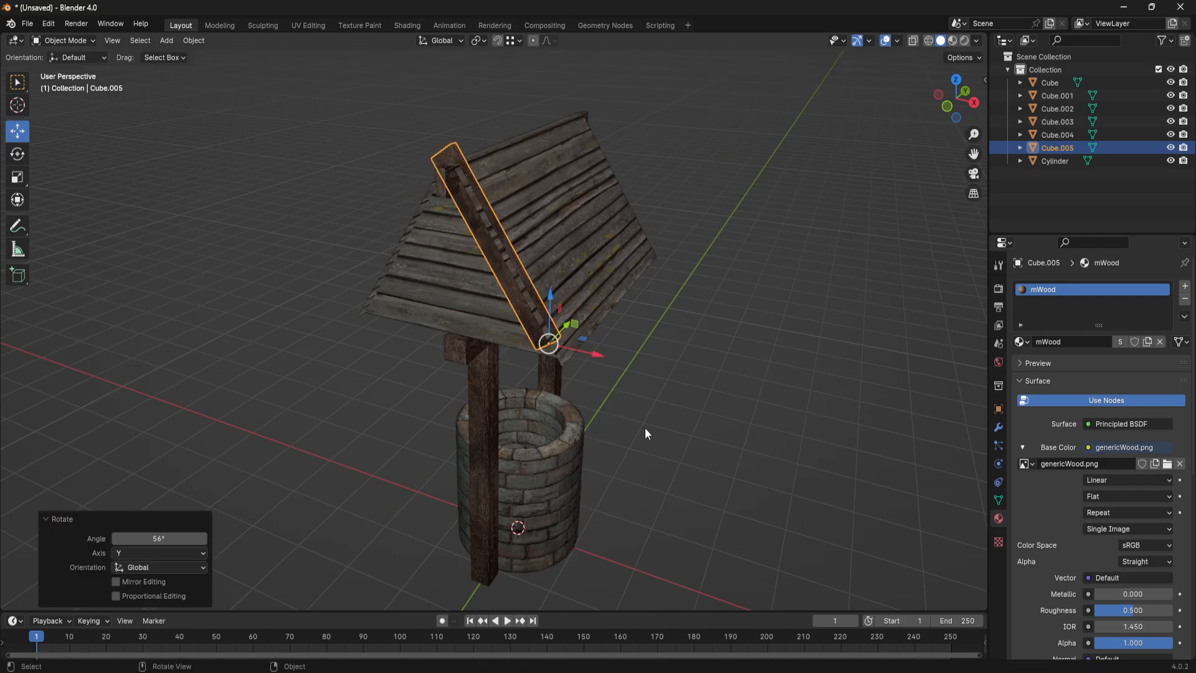
- From the front view, fine-tune the sloped beam's rotation by about -0.74° around the global Y axis
key(KP_1)
scroll(641, 311, up, 1)
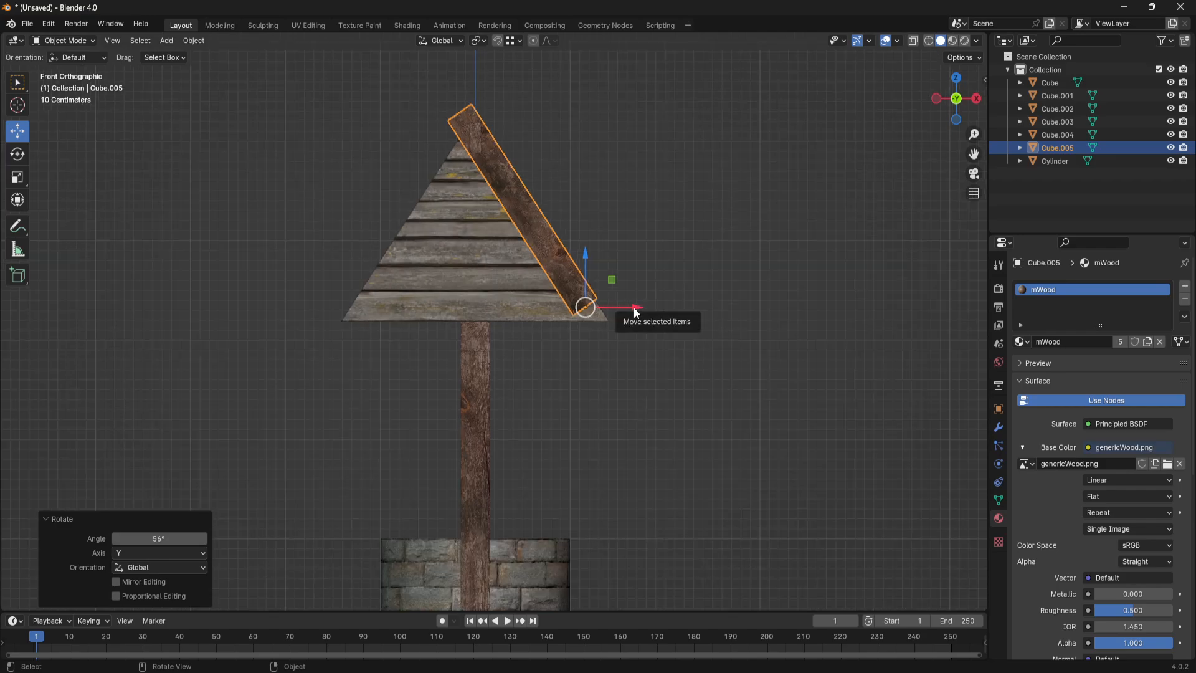
key(r)
key(y)
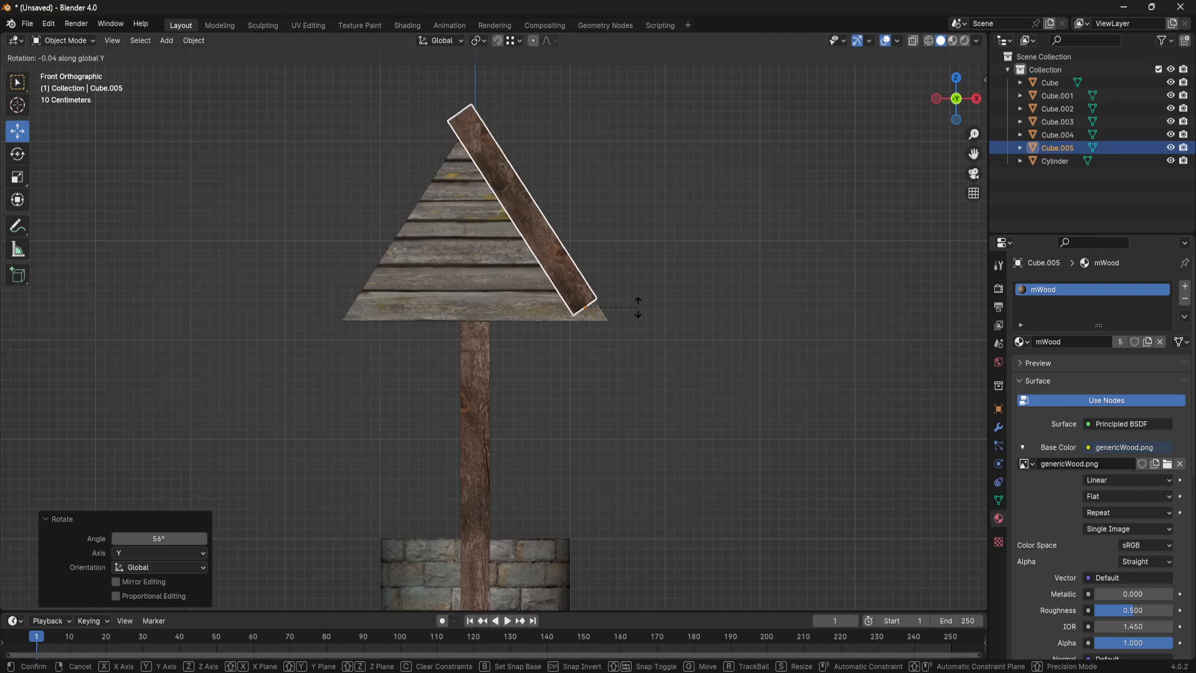
click(635, 309)
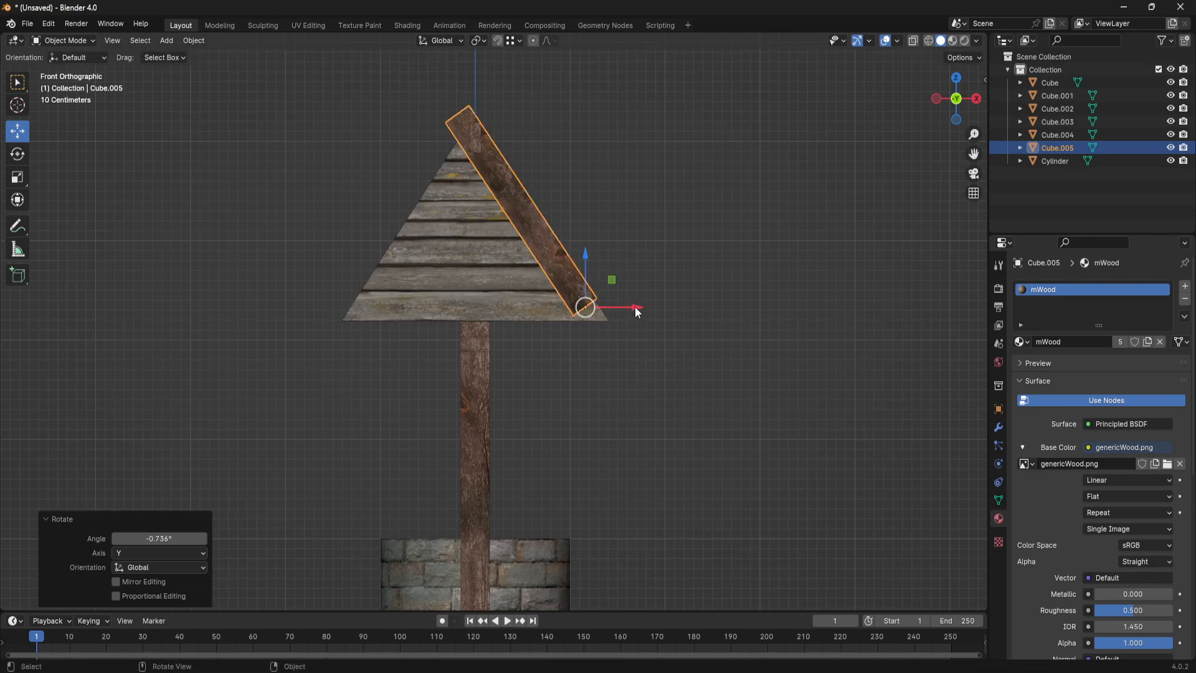
- Shorten the sloped beam in Edit Mode by moving its upper end face down the slope to the roof peak, then return to Object Mode
middle_drag(604, 285, 616, 290)
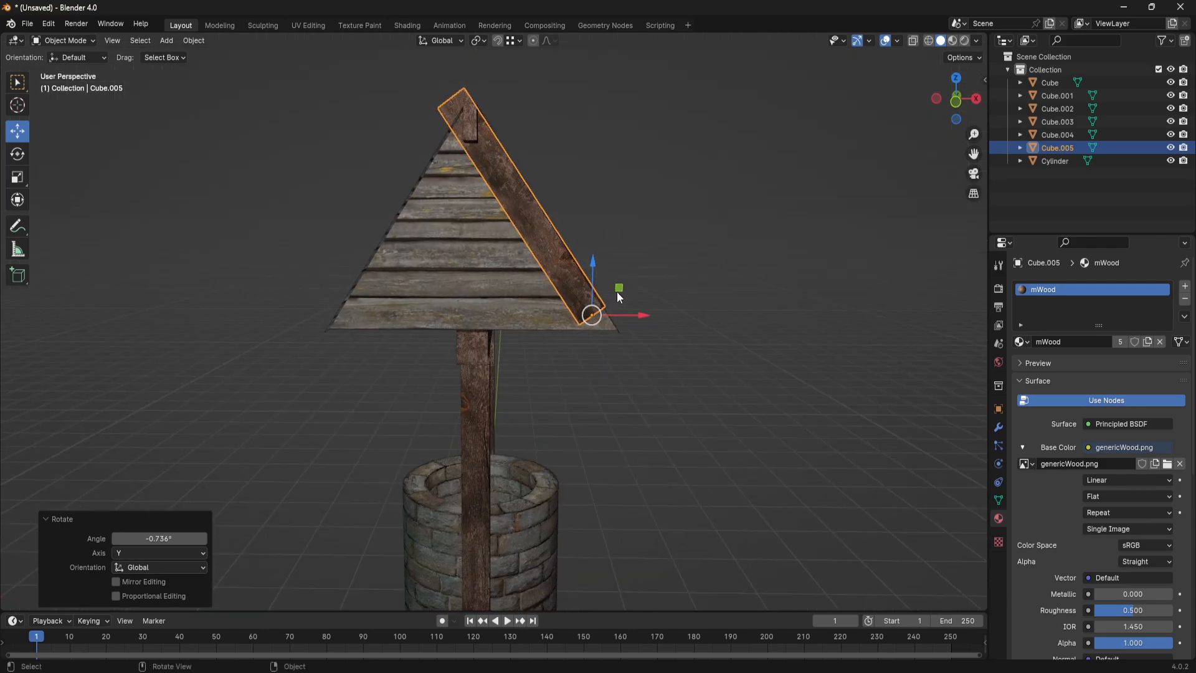
click(522, 215)
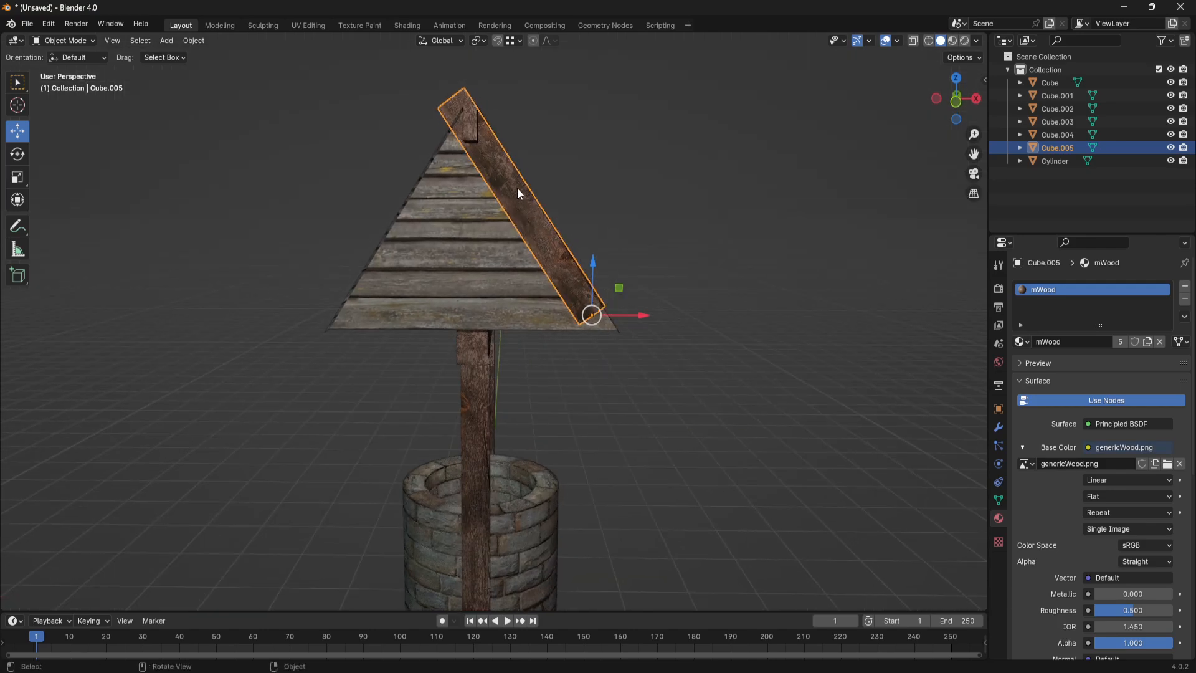
key(Tab)
middle_drag(540, 113, 550, 151)
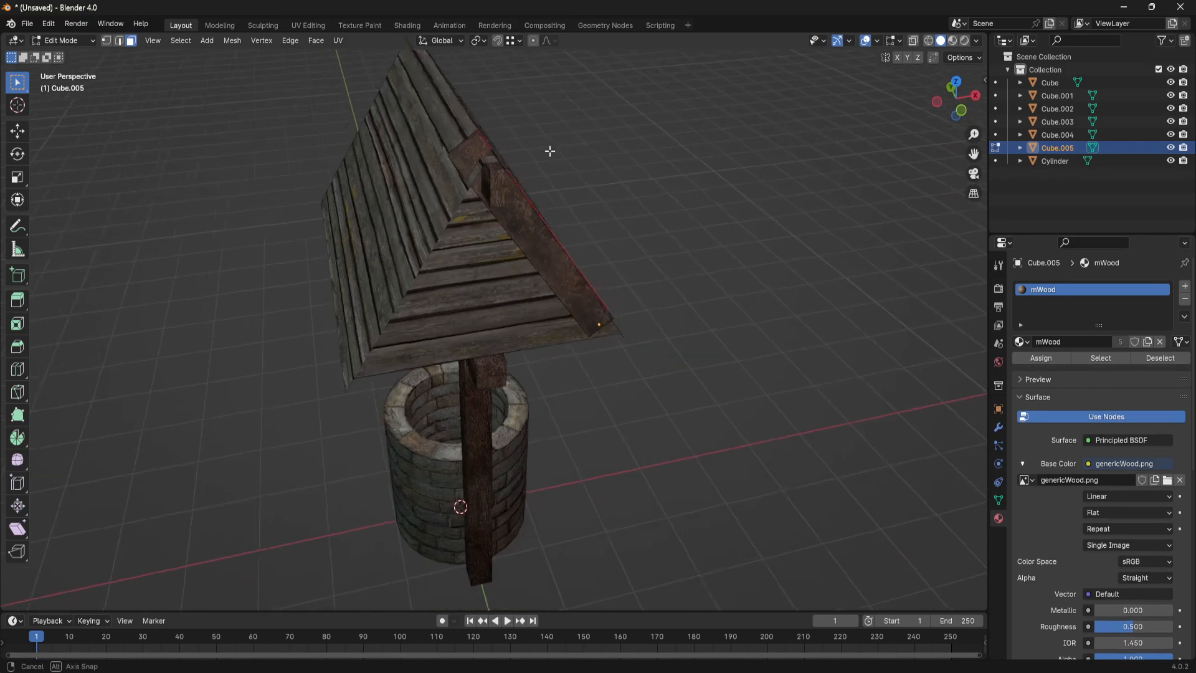
alt+middle_drag(477, 157, 468, 137)
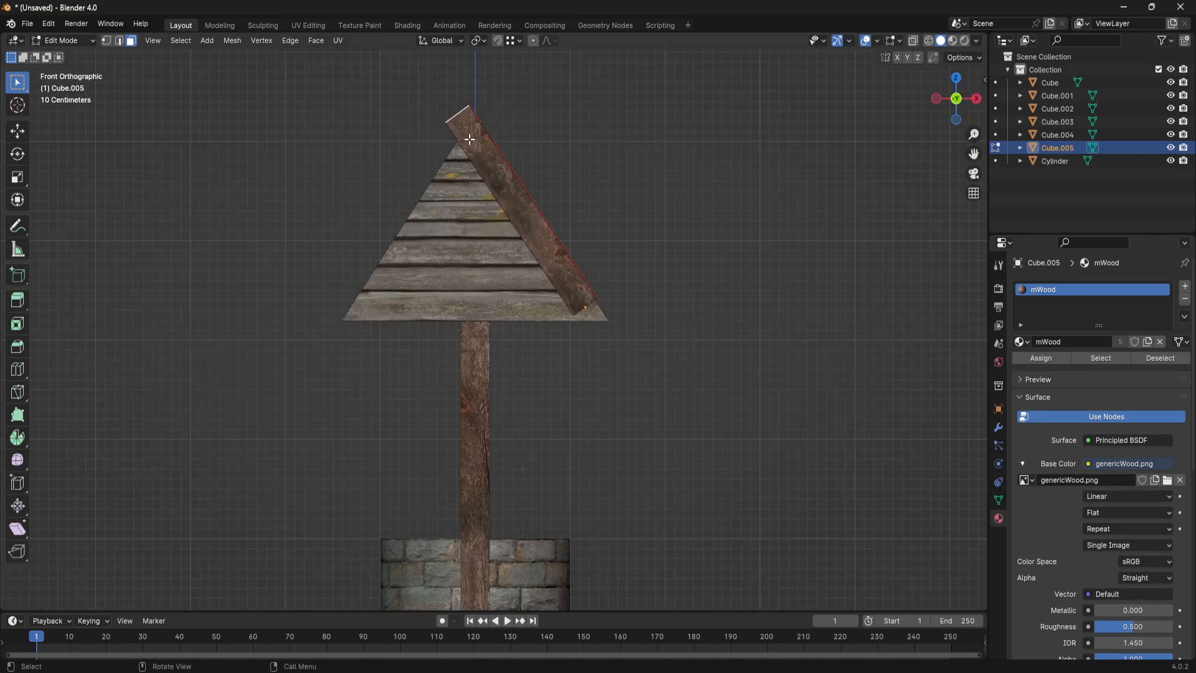
key(g)
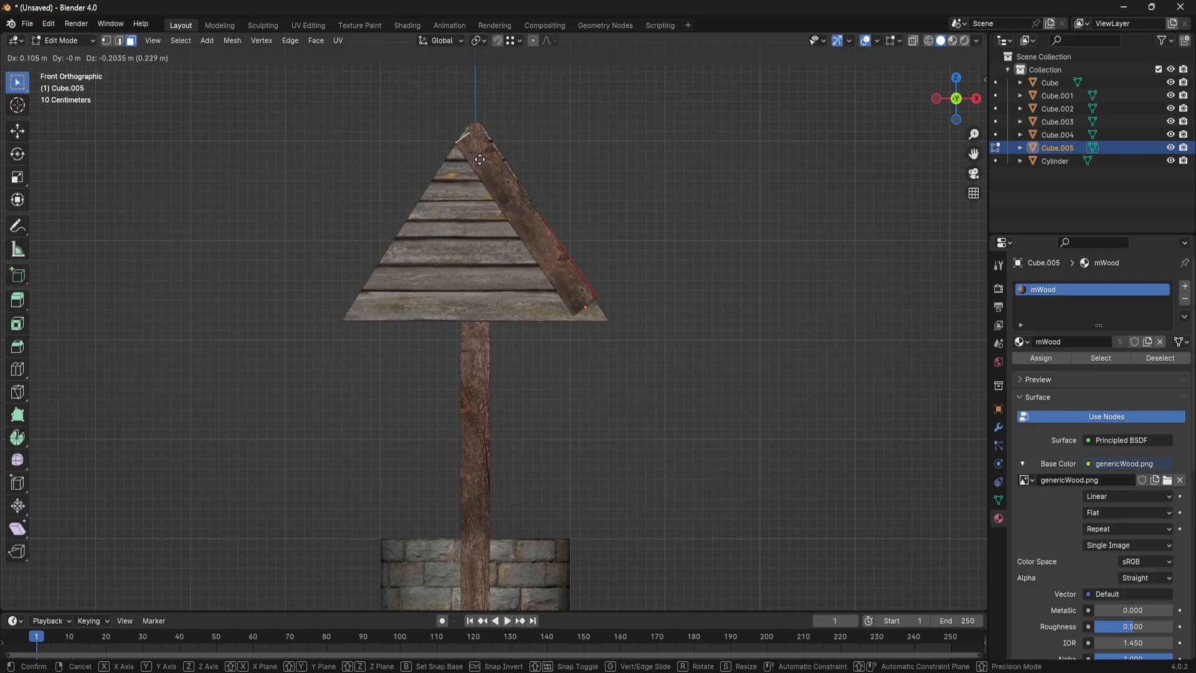
click(482, 156)
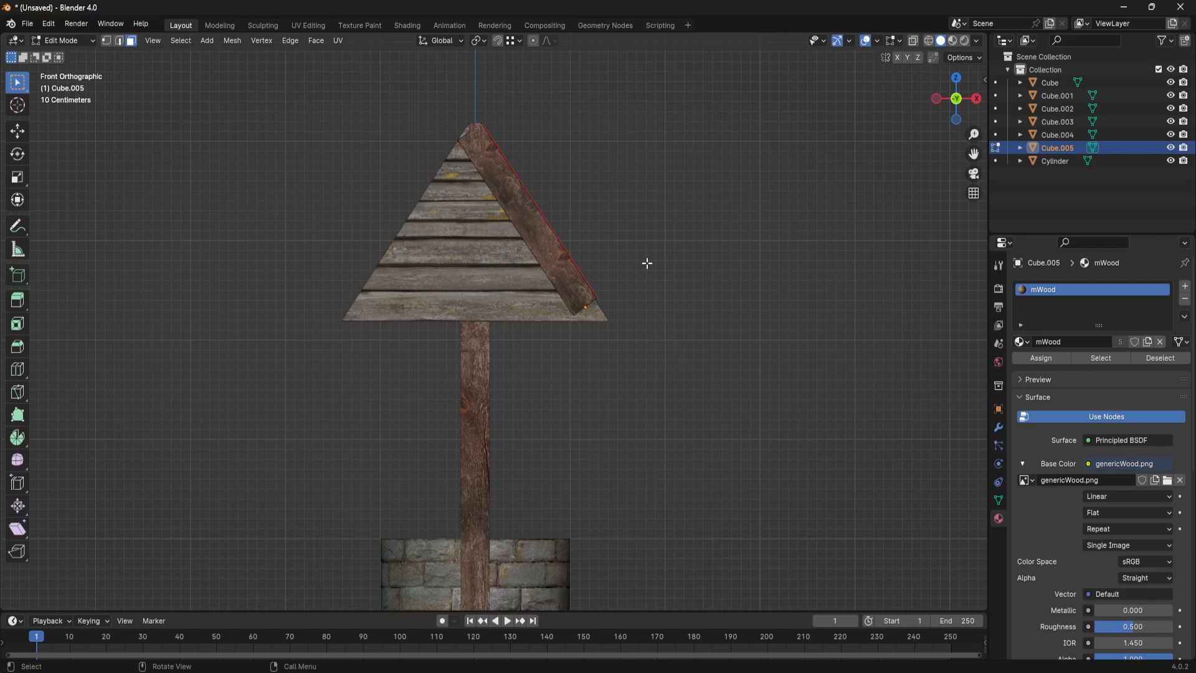
key(Tab)
- Shift the sloped beam slightly in negative Y so it sits against the front of the gable
middle_drag(641, 268, 654, 301)
scroll(532, 297, down, 2)
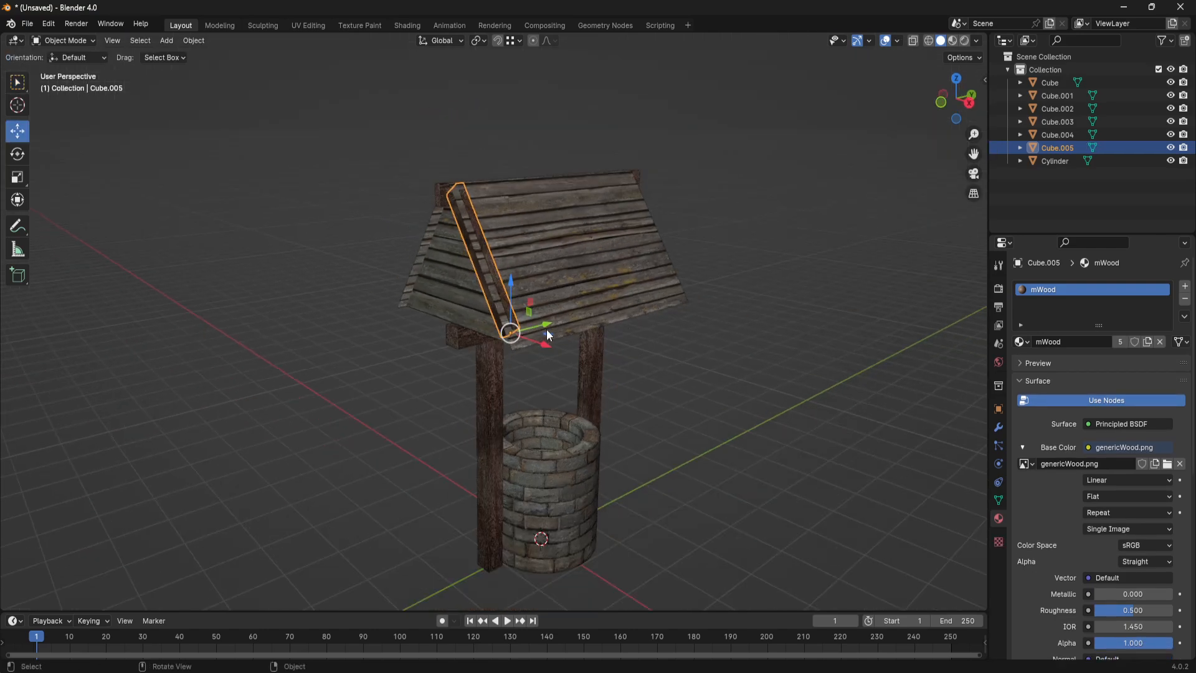
drag(546, 329, 535, 323)
- Raise the plank roof slightly along Z so it covers the sloped beam, then select the crossbeam beneath it
click(560, 297)
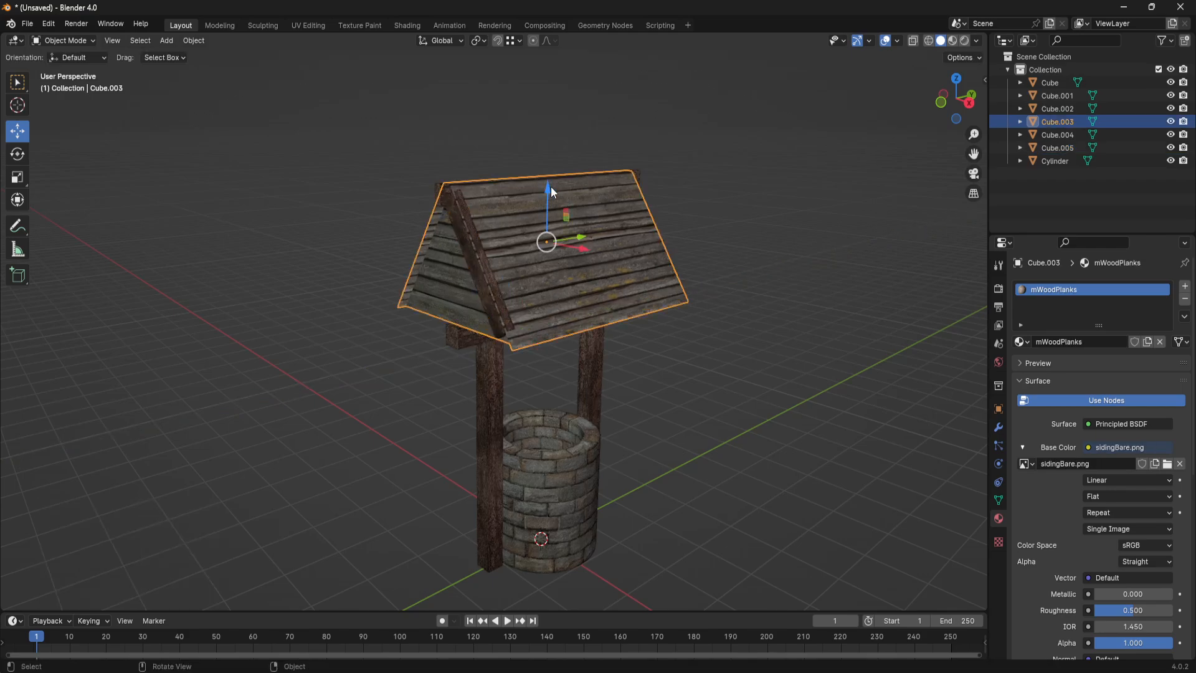
drag(550, 186, 549, 182)
middle_drag(545, 242, 481, 323)
click(480, 321)
middle_drag(588, 301, 771, 416)
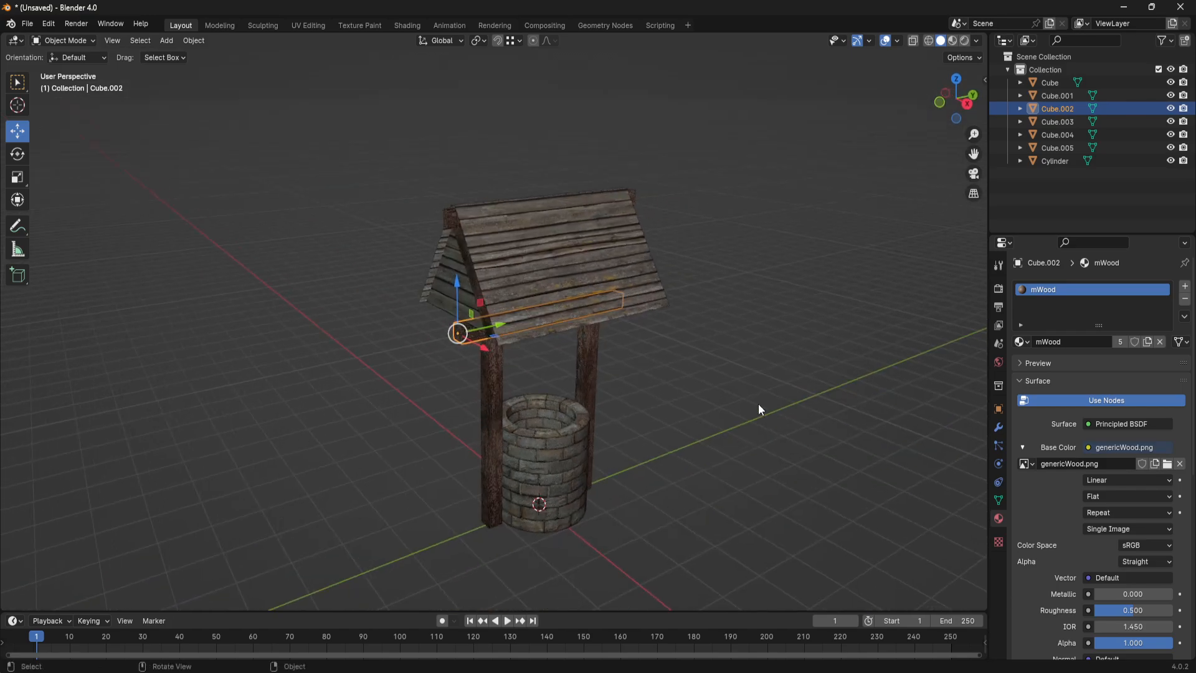
- Enter Edit Mode on the plank roof and clear the face selection
scroll(758, 403, up, 2)
click(613, 186)
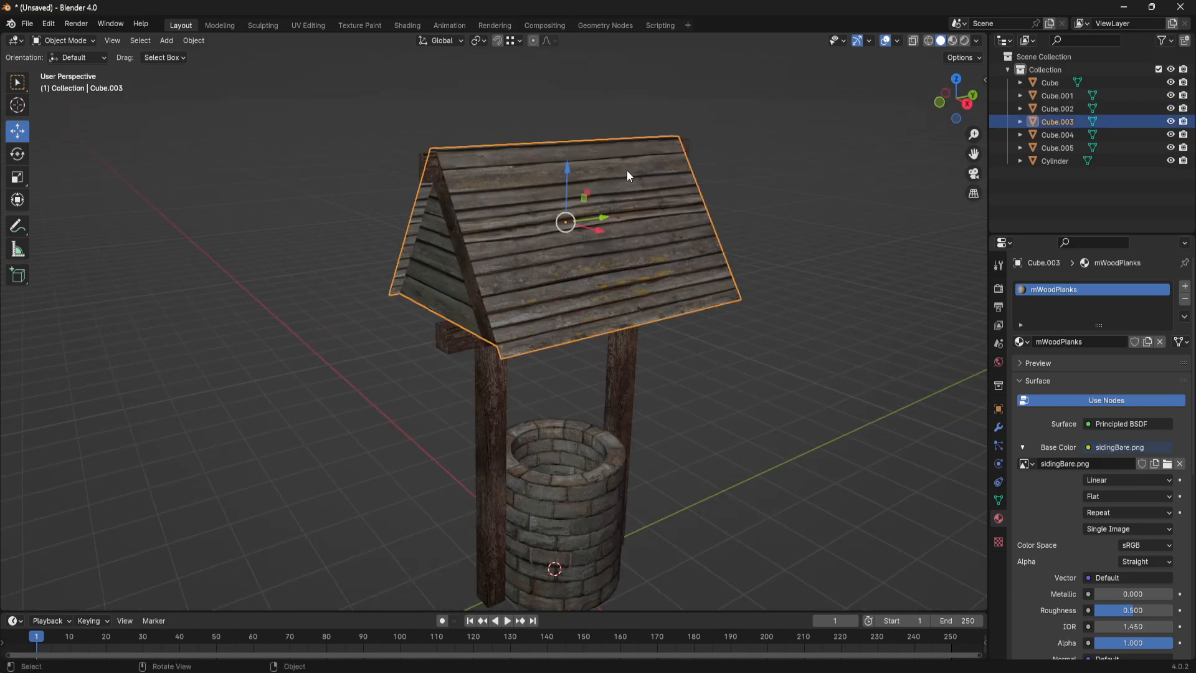
key(Tab)
middle_drag(632, 214, 681, 267)
click(841, 244)
scroll(680, 267, up, 2)
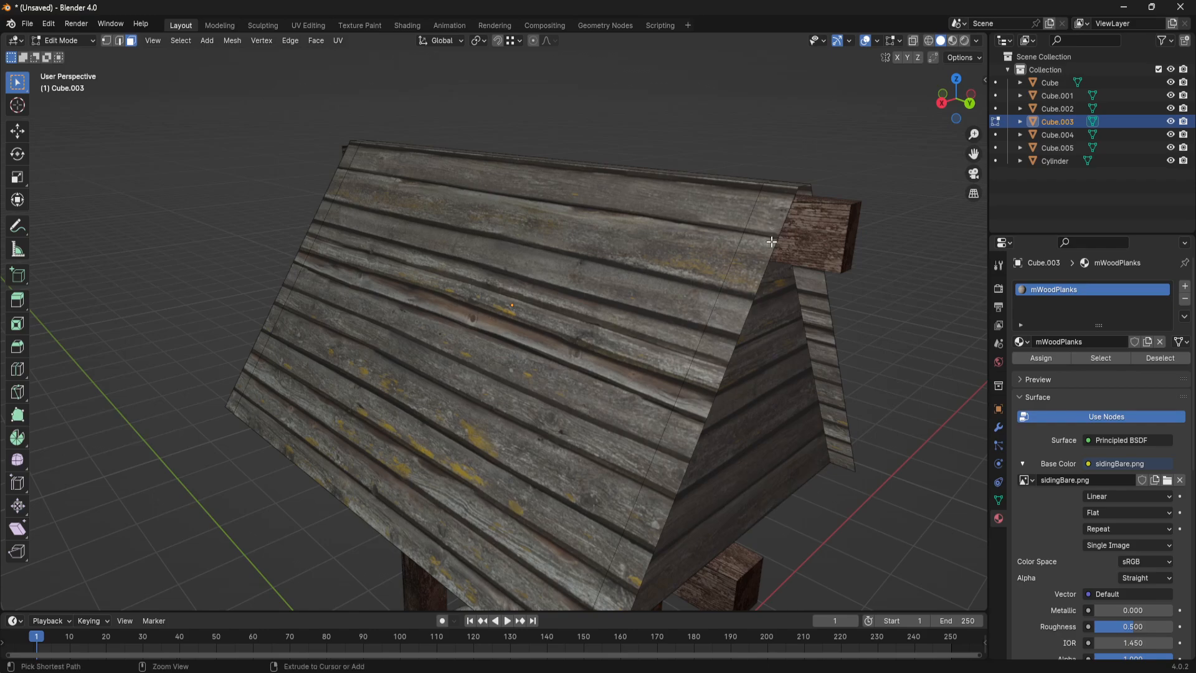
- Select the roof's outer slope together with its seam-linked faces and extrude them in place
scroll(573, 266, down, 5)
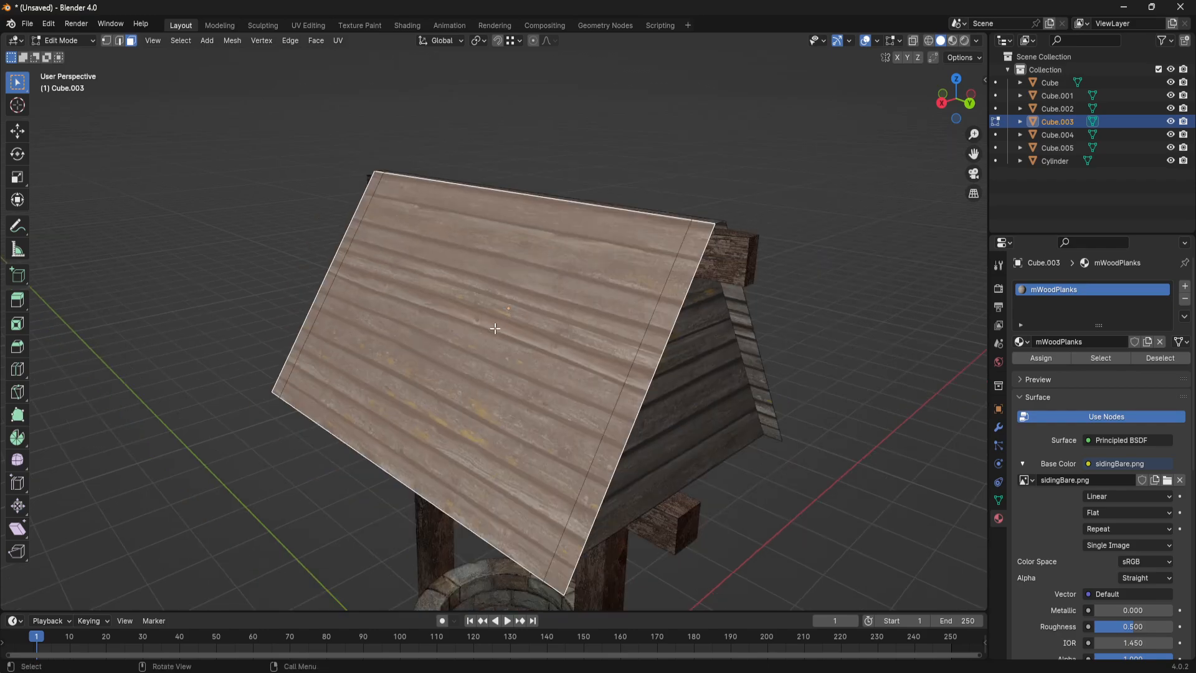
middle_drag(573, 267, 644, 300)
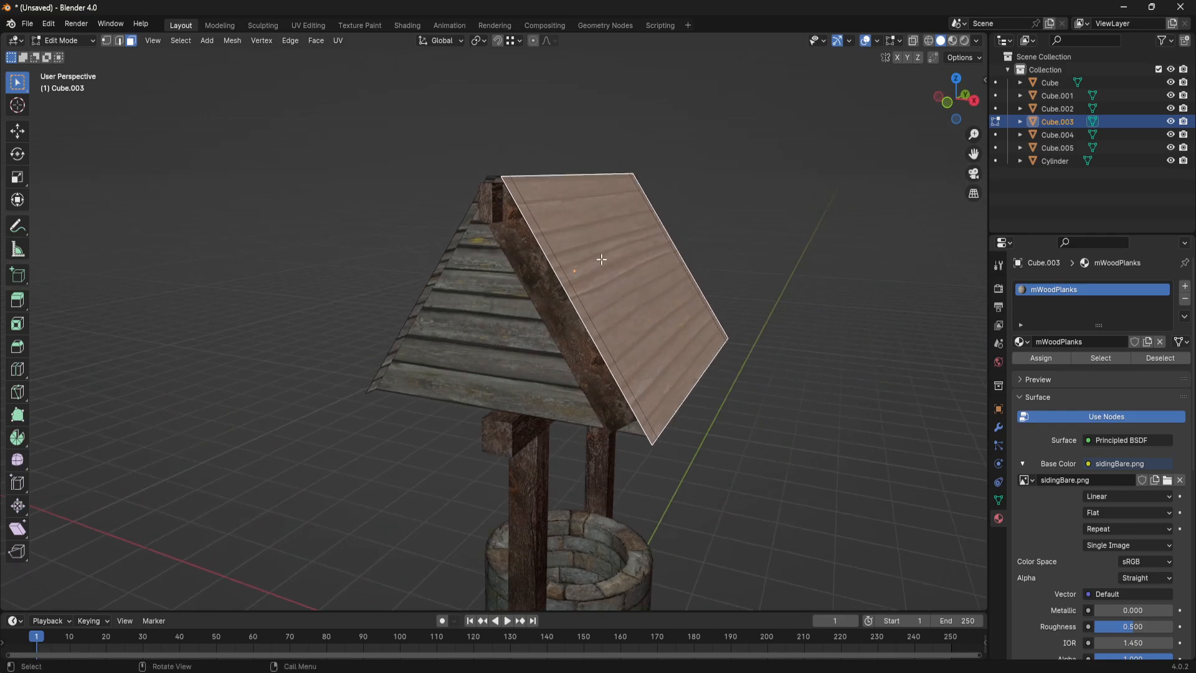
key(l)
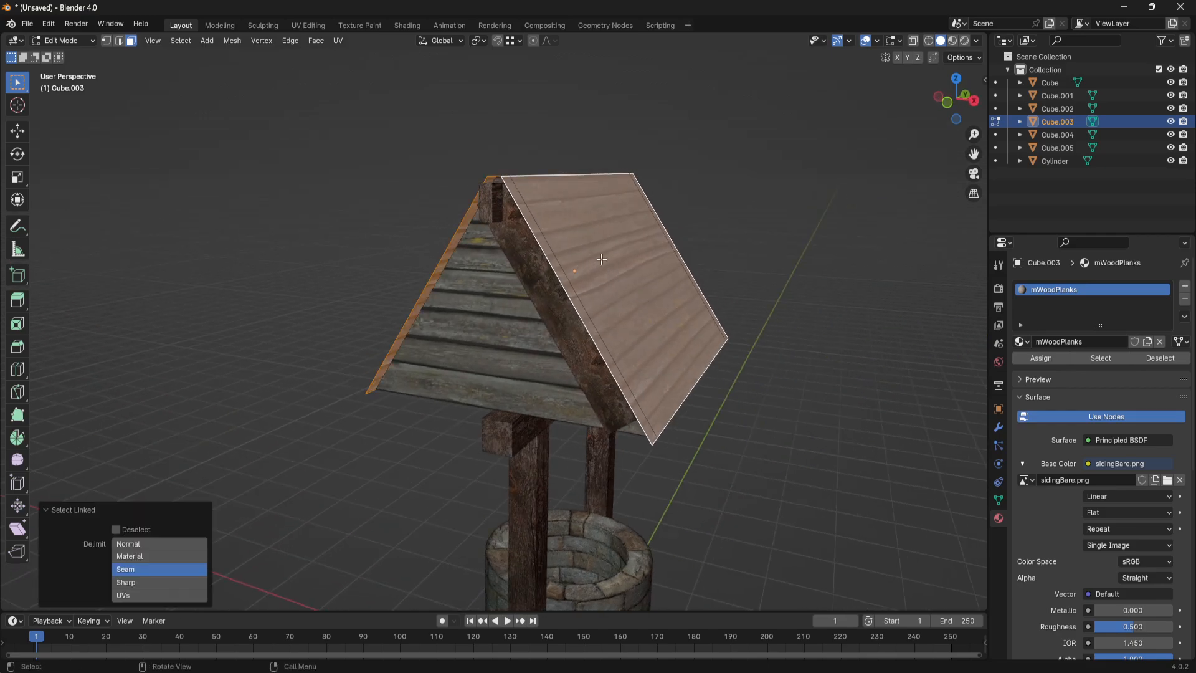
key(g)
key(z)
key(z)
key(Escape)
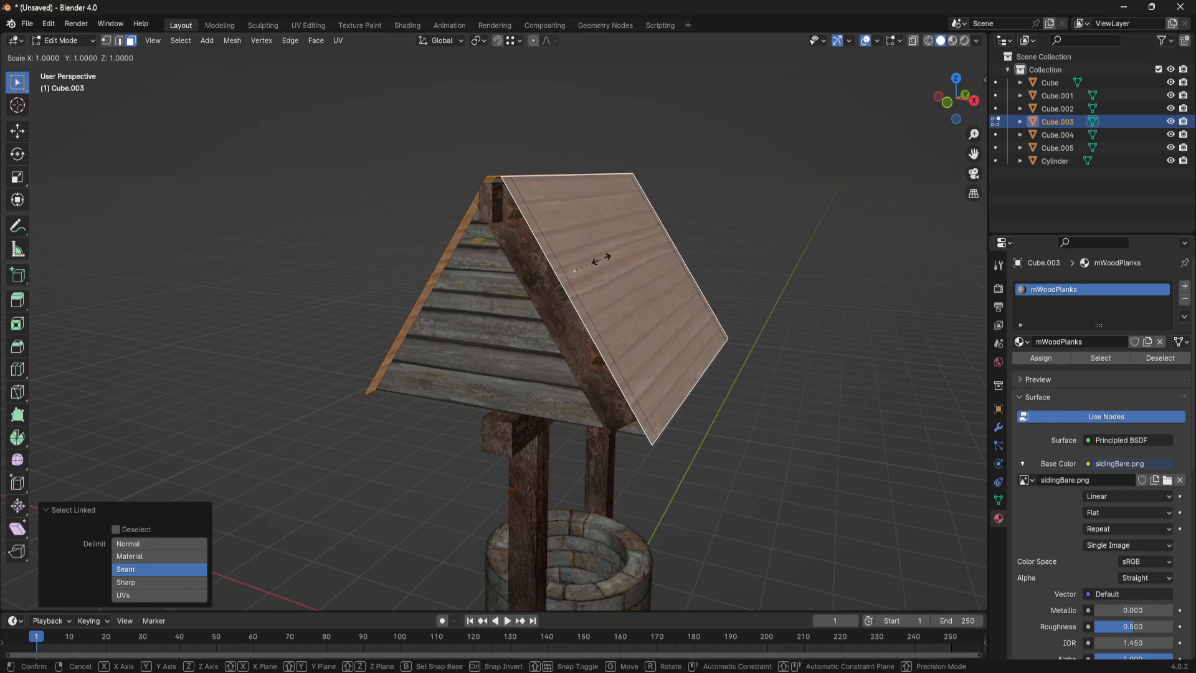
- Scale the extruded roof faces to about 1.028, then undo the scaling, extrusion and selection
key(s)
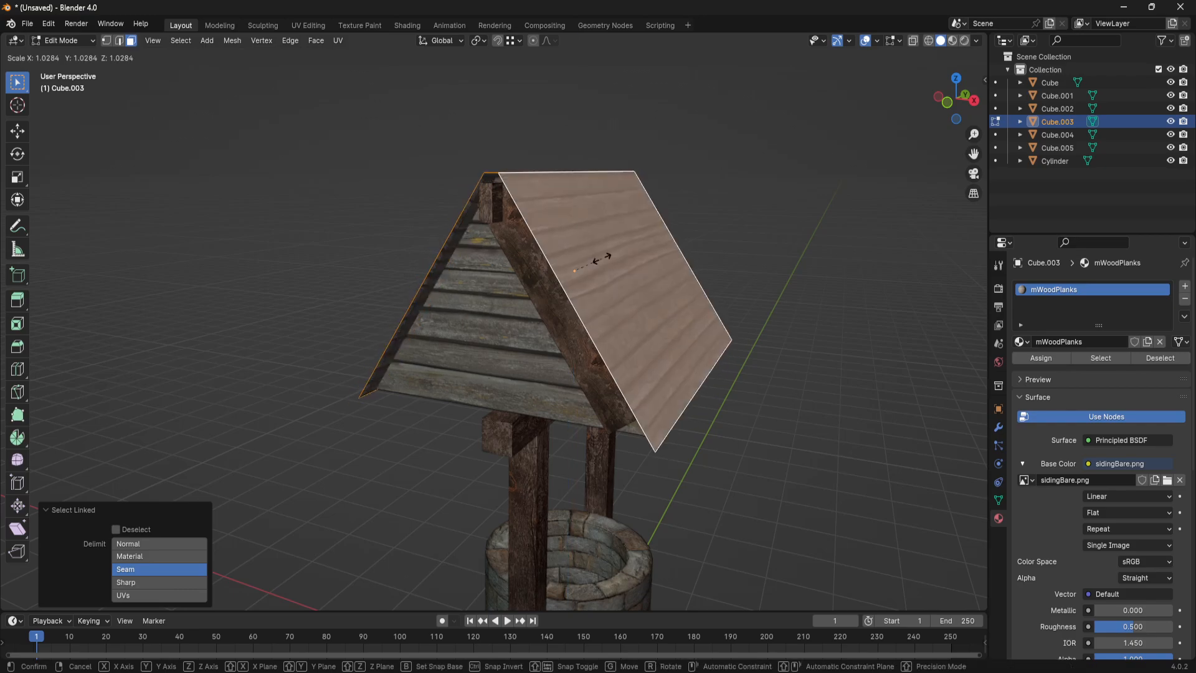
click(601, 259)
middle_drag(610, 261, 585, 277)
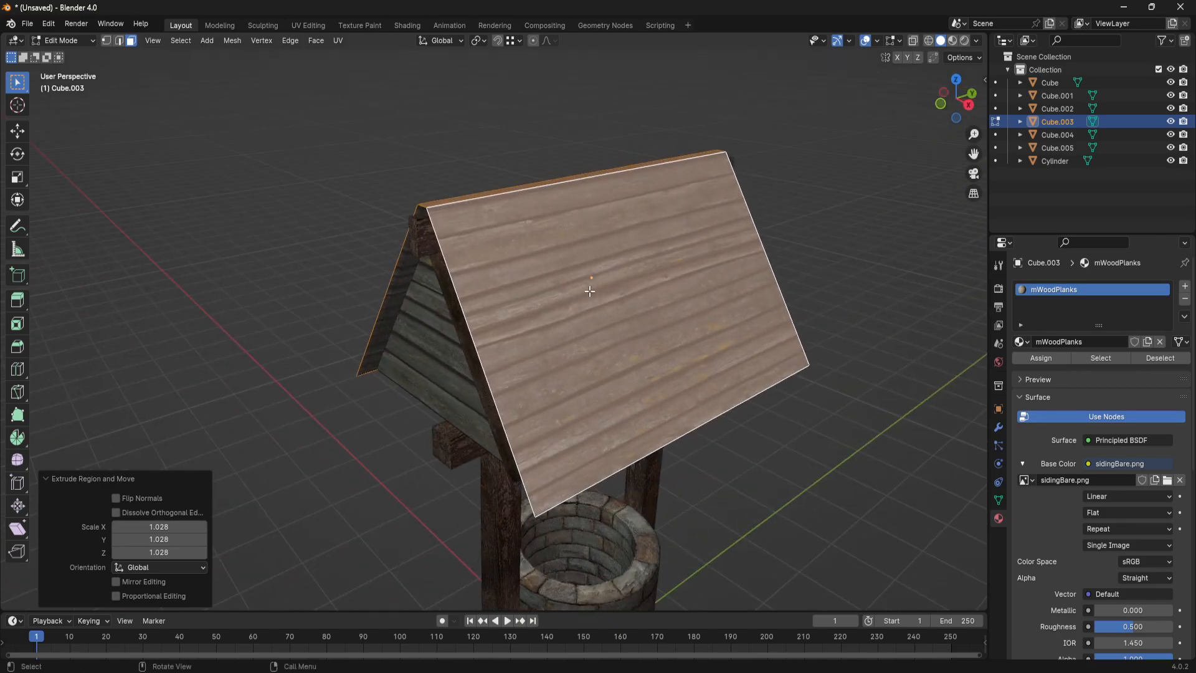
key(ctrl+z)
key(ctrl+z)
- Add one loop cut along the roof's outer slope, sliding it to a factor of about -0.057 to follow a plank seam
middle_drag(843, 240, 639, 317)
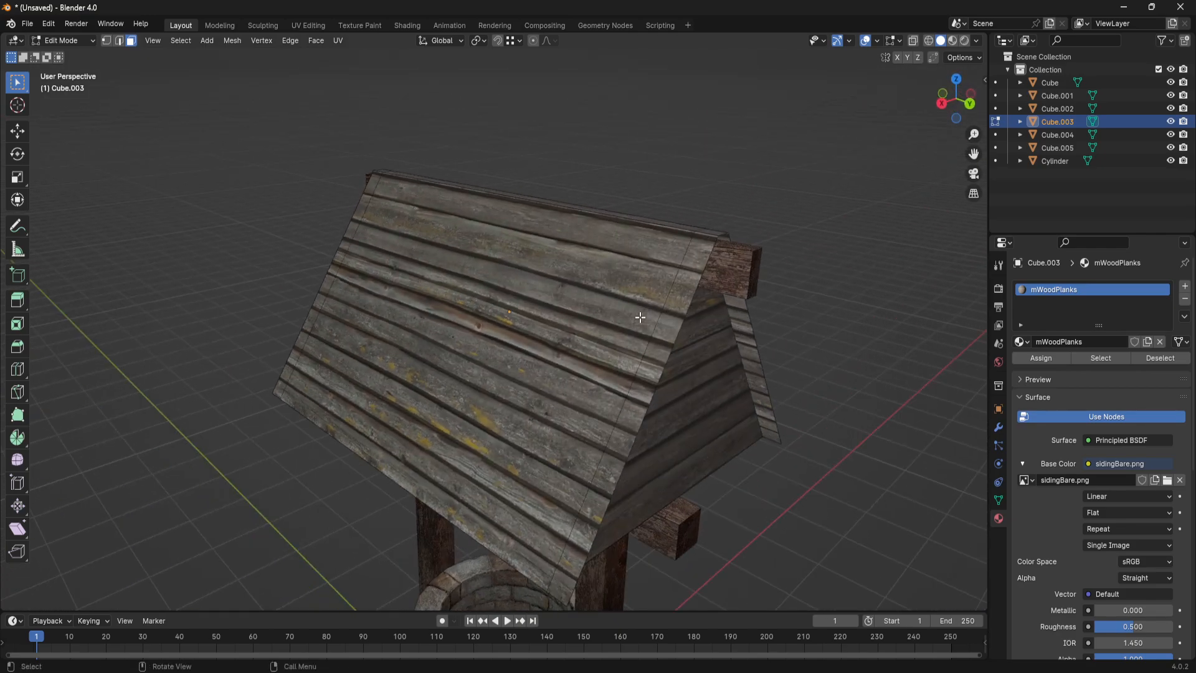
key(2)
key(ctrl+r)
click(673, 330)
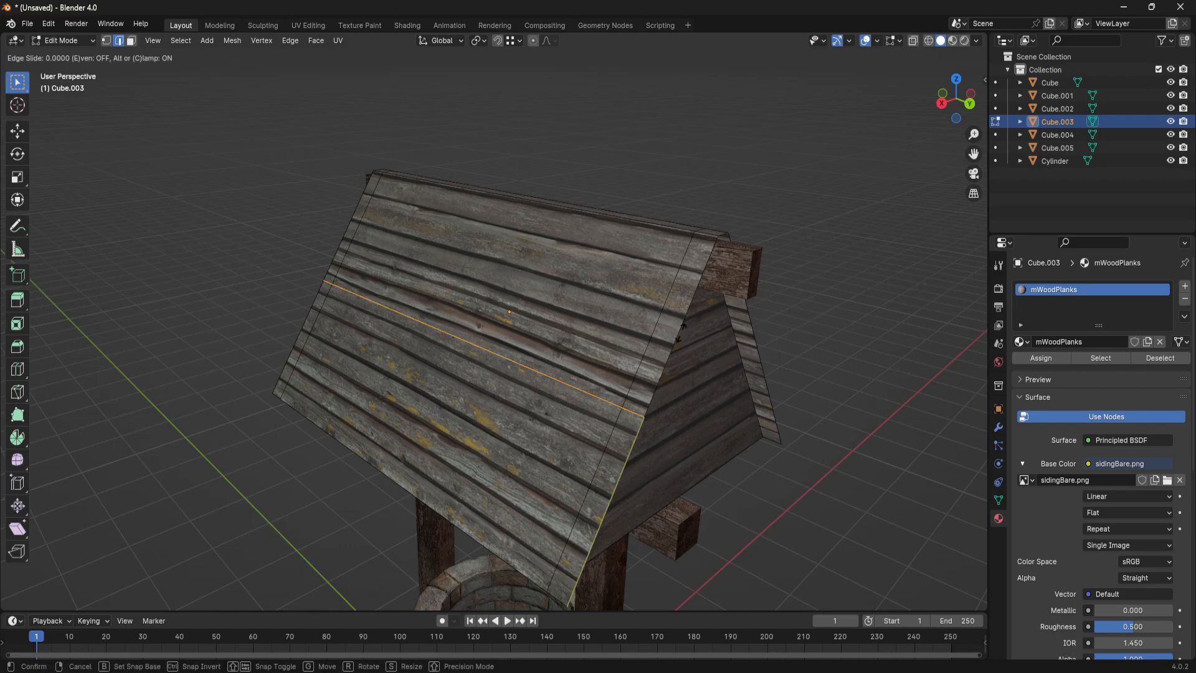
click(687, 322)
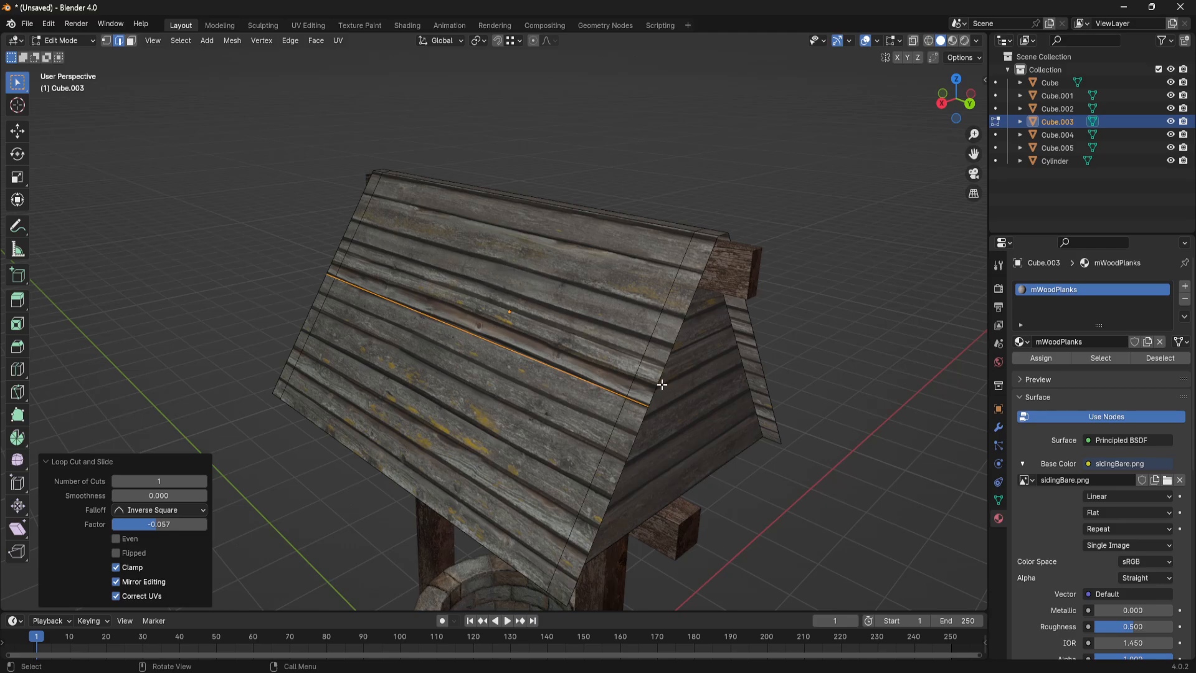
- Add a second loop cut just above the first seam cut on the roof slope, at a slide factor of about 0.943
scroll(661, 384, up, 6)
scroll(650, 417, down, 4)
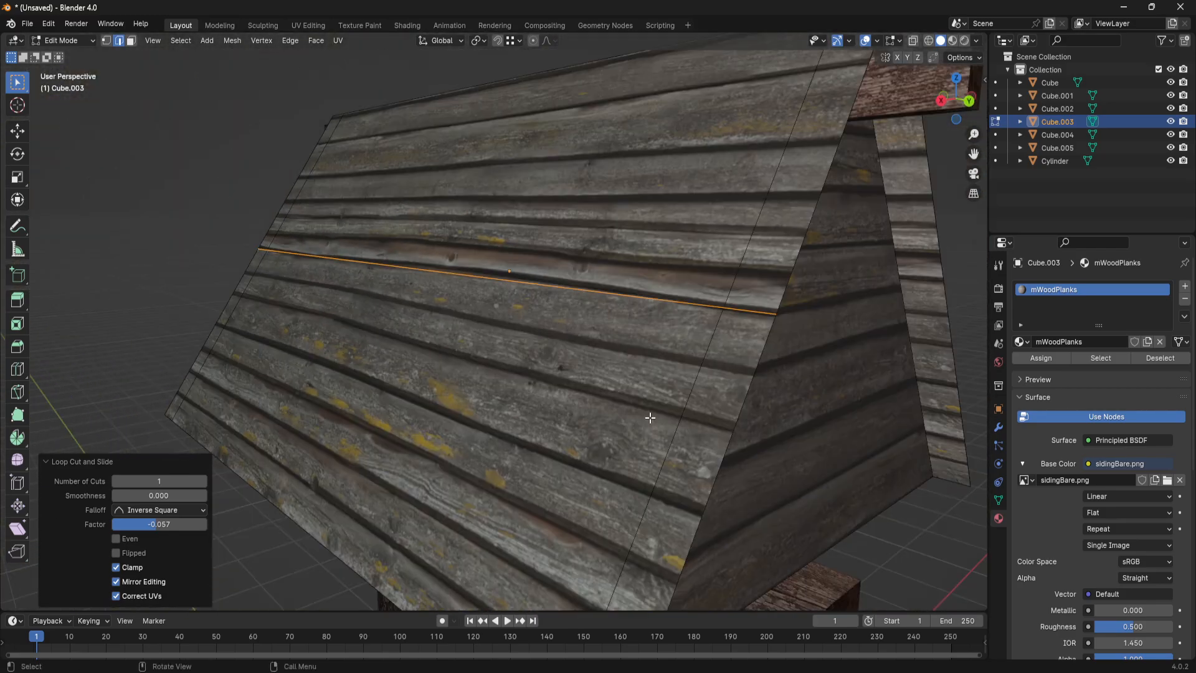
middle_drag(650, 417, 660, 387)
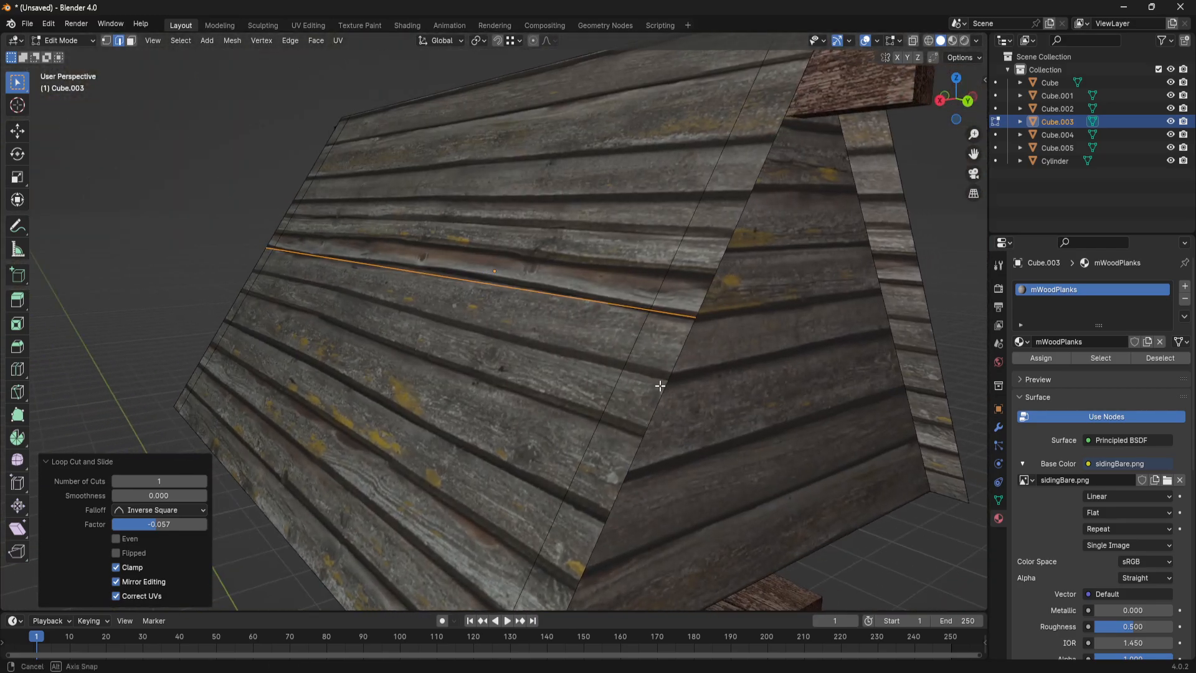
key(ctrl+r)
click(698, 308)
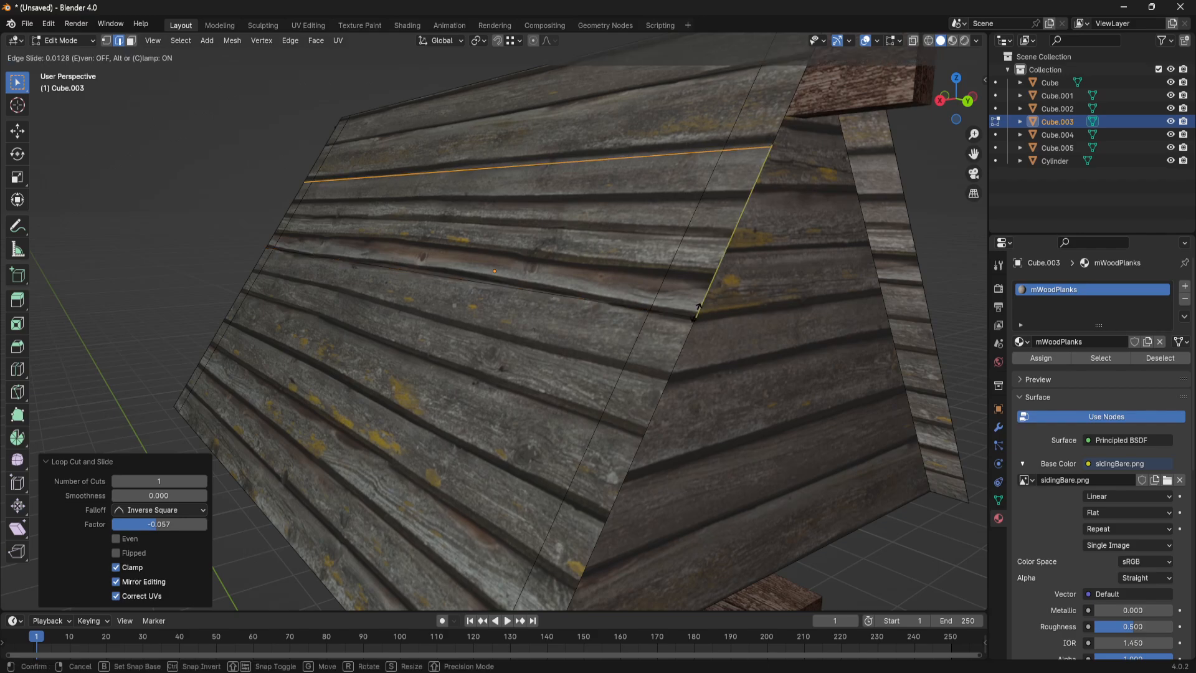
click(611, 456)
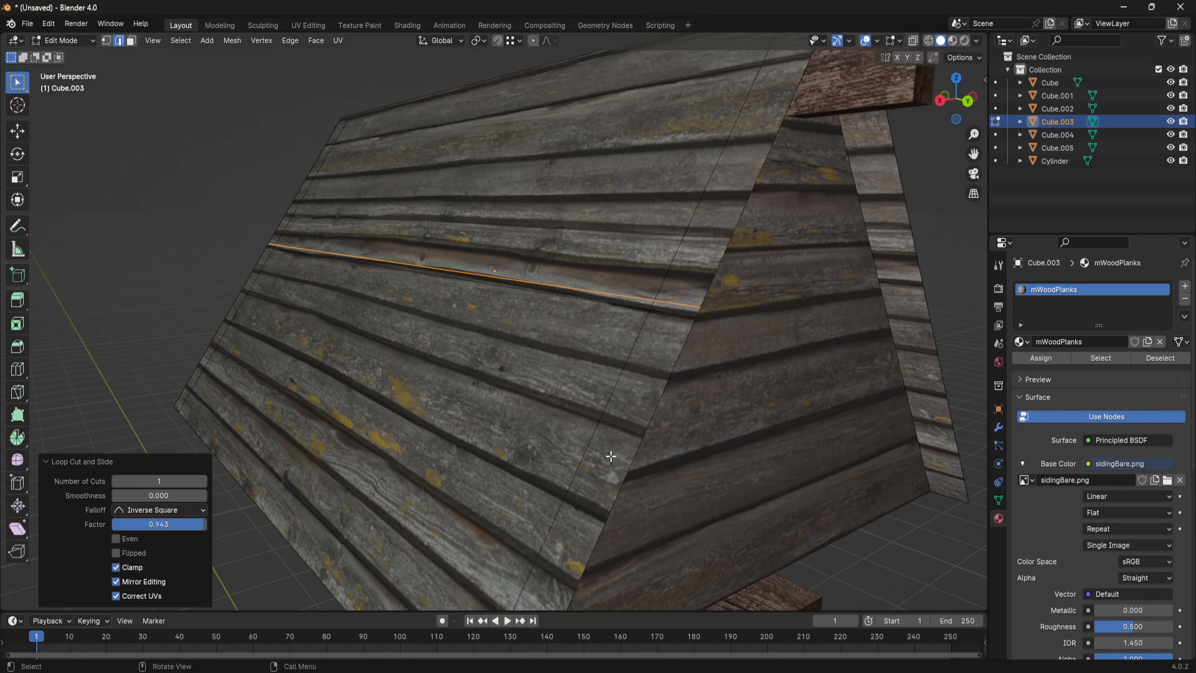
- Add two more loop cuts at the upper seam of the same plank, with slide factors of about 0.843 and 0.934
key(ctrl+r)
click(714, 280)
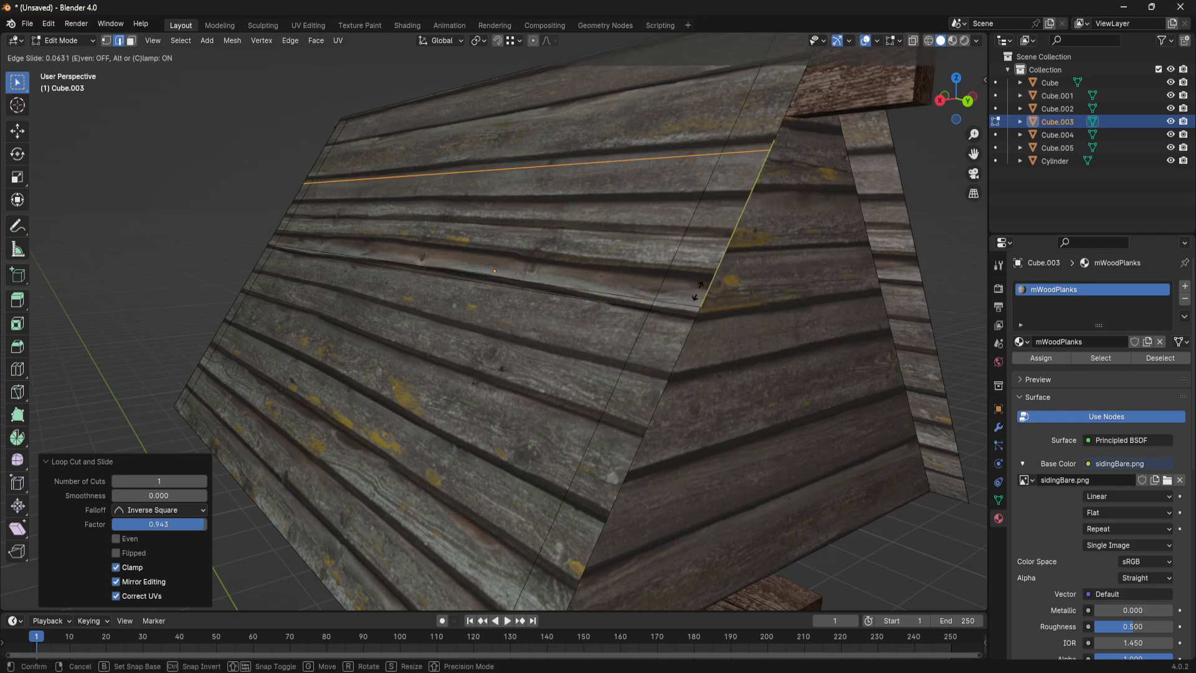
click(639, 406)
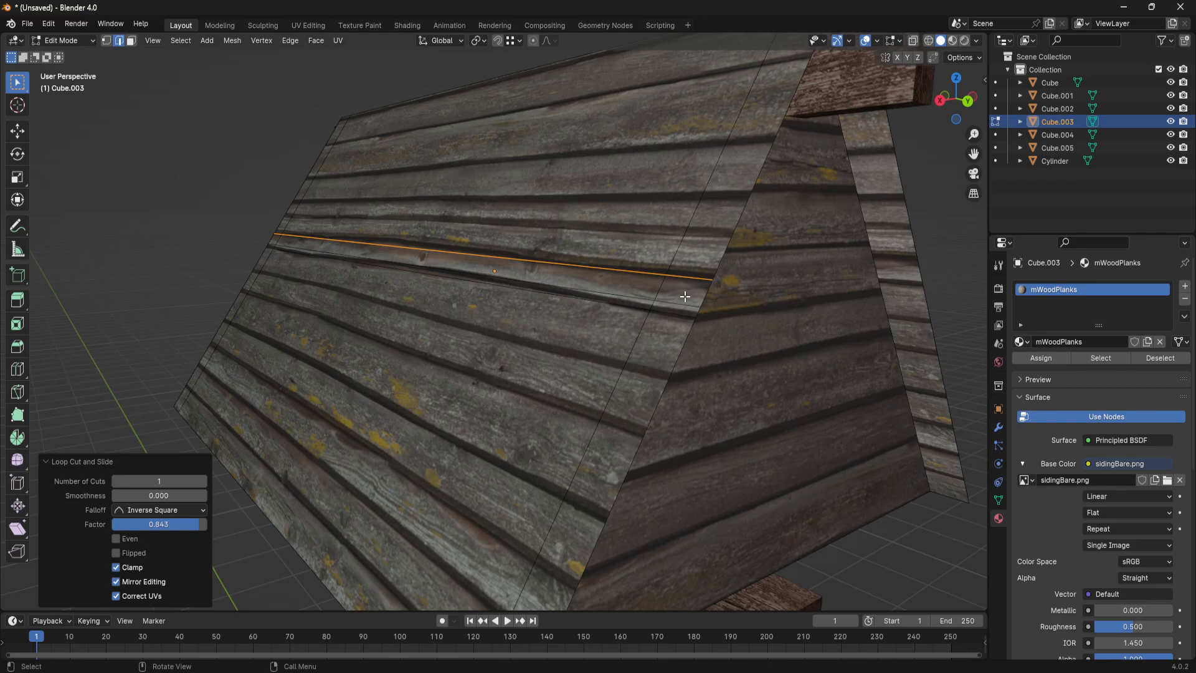
key(ctrl+r)
click(722, 268)
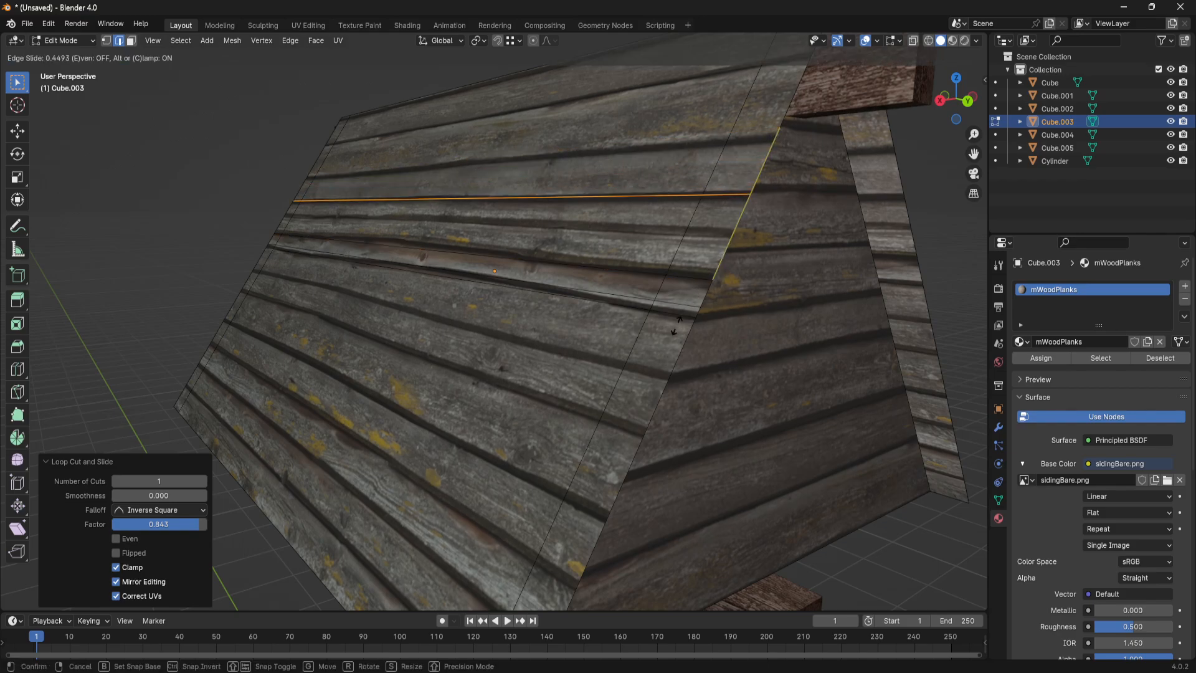
click(659, 399)
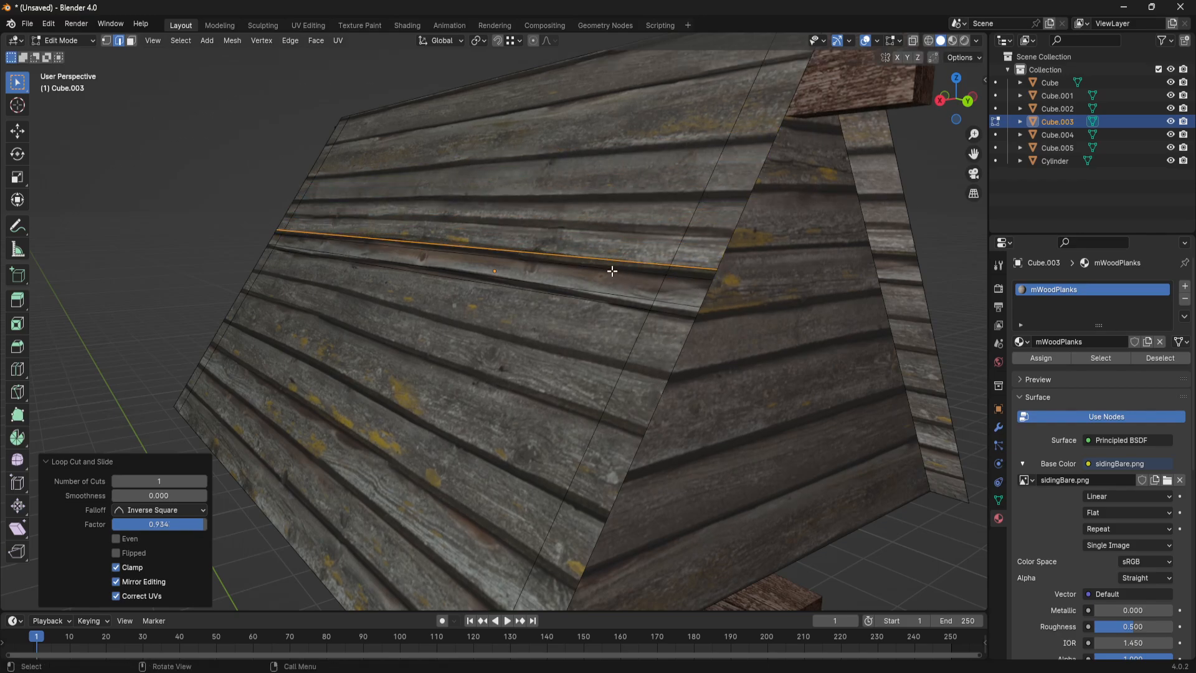
- Pull the new seam edges outward along X to give the roof slope a stepped plank relief, and return to Object Mode
middle_drag(596, 257, 567, 256)
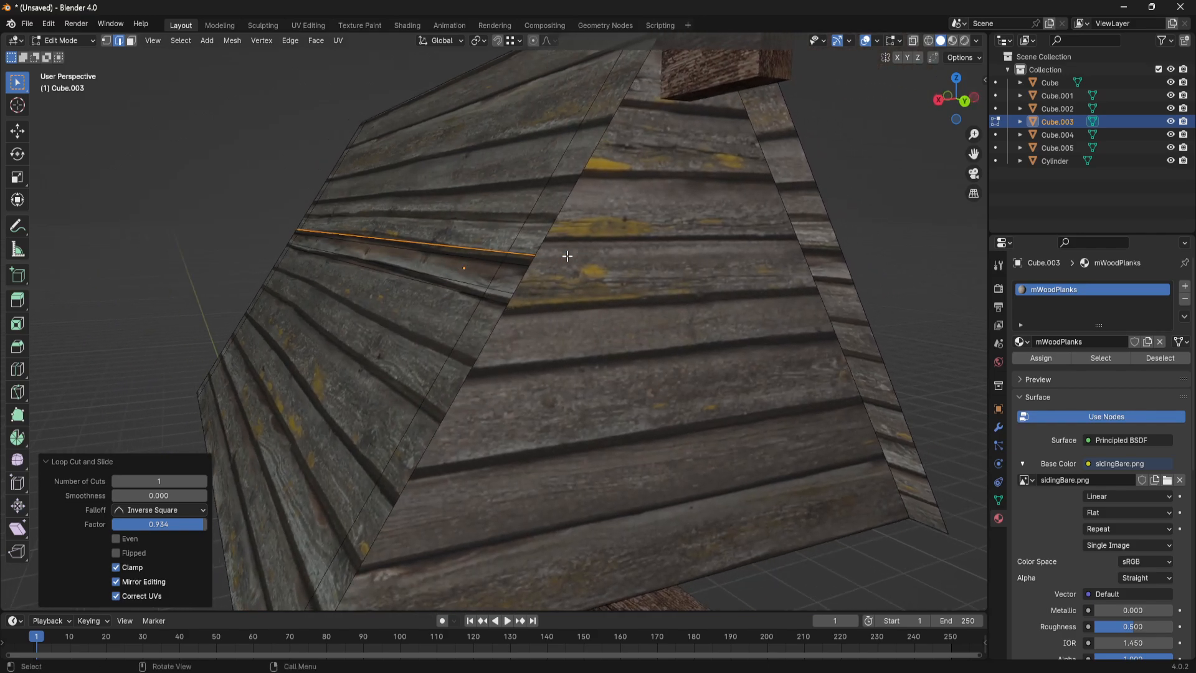
middle_drag(471, 254, 502, 266)
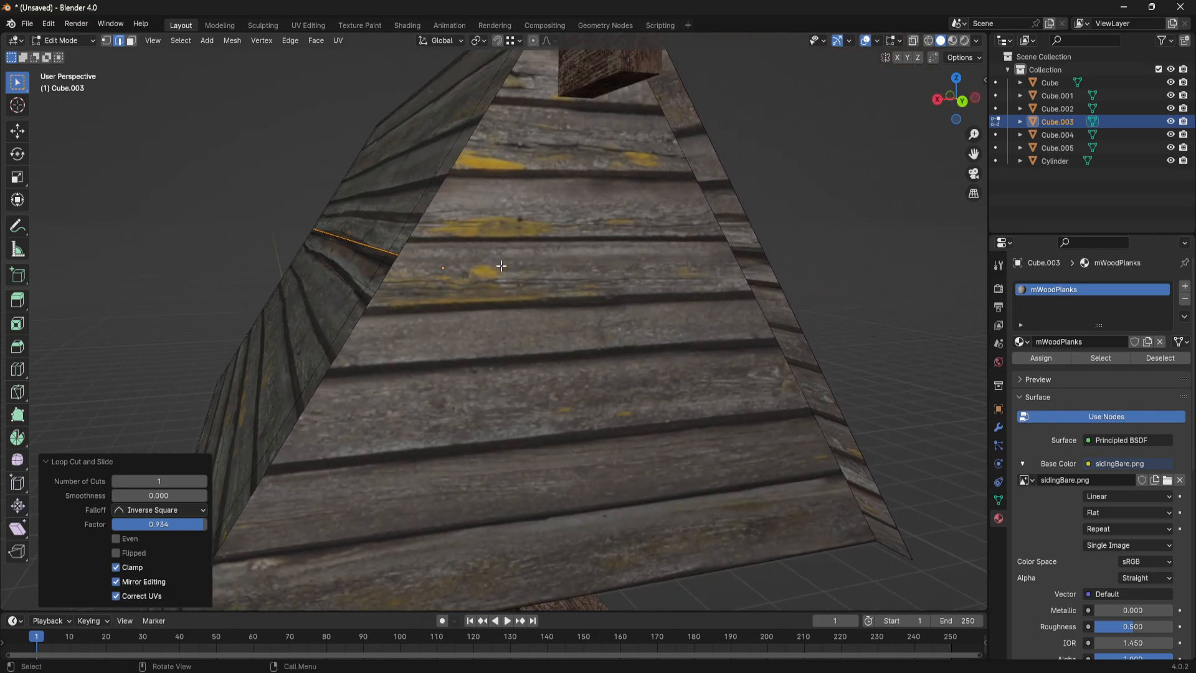
click(22, 135)
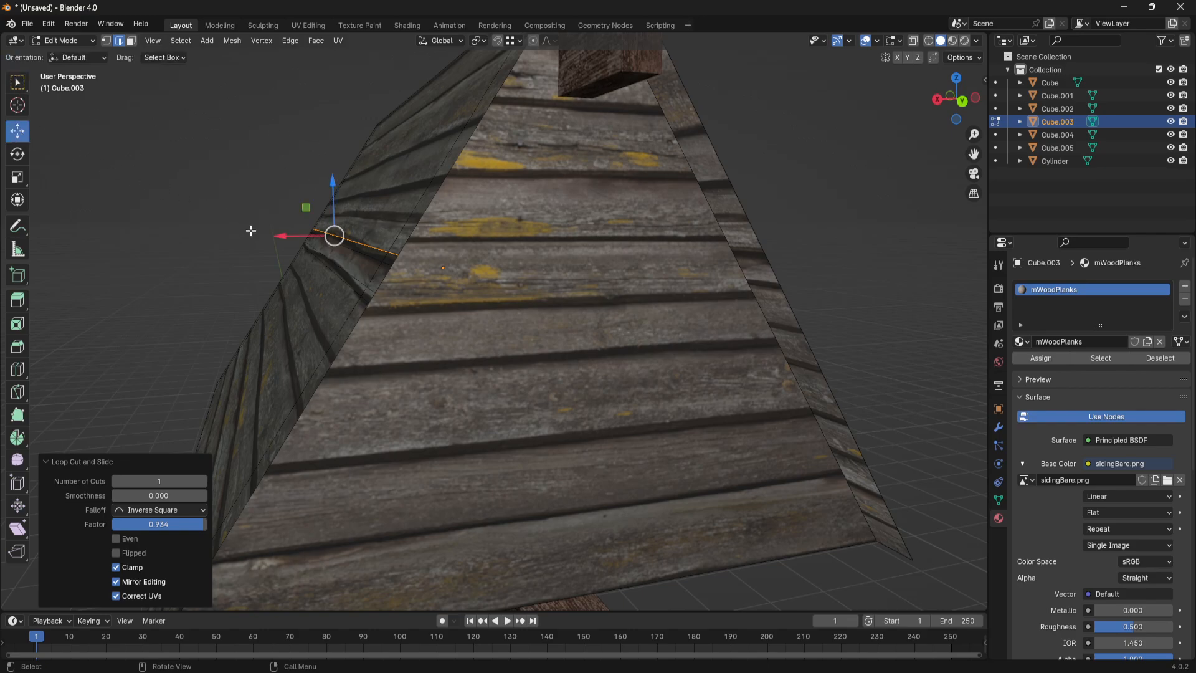
drag(287, 239, 264, 256)
click(358, 281)
middle_drag(264, 256, 795, 321)
key(Tab)
- Inspect the plank relief on the roof slope from close up and at a distance, and deselect the roof
middle_drag(862, 400, 398, 287)
scroll(402, 193, up, 3)
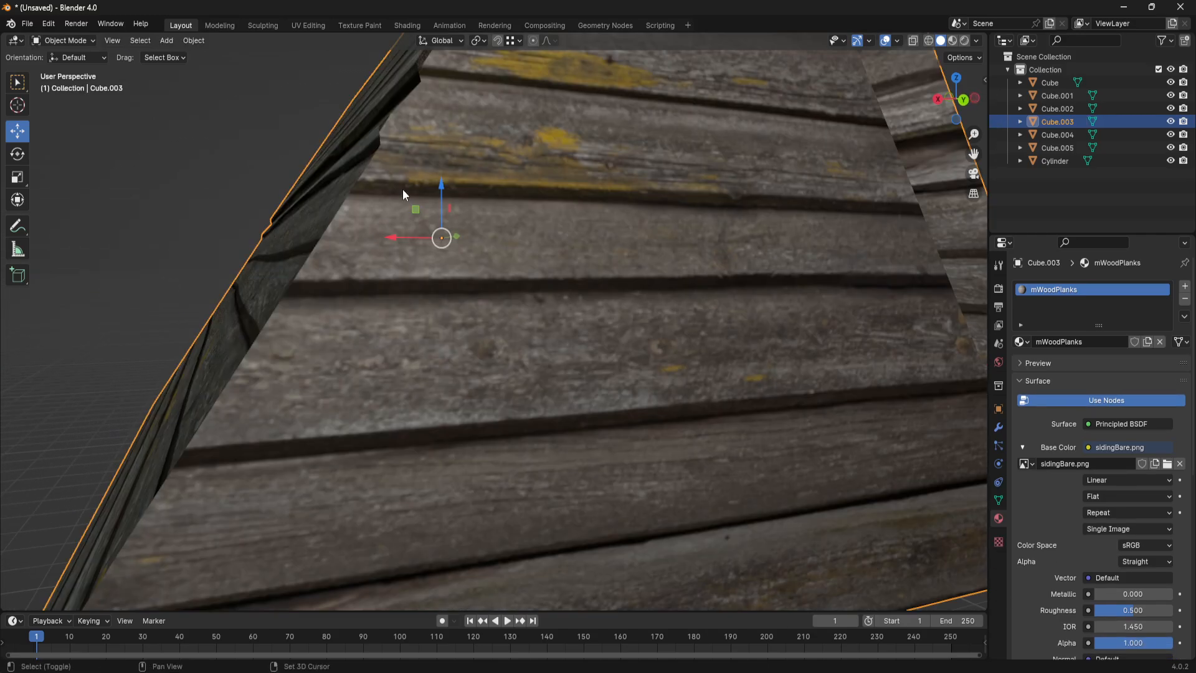
shift+middle_drag(402, 189, 405, 250)
mouse_move(404, 249)
middle_down()
mouse_move(429, 248)
mouse_move(366, 255)
mouse_move(393, 260)
middle_up()
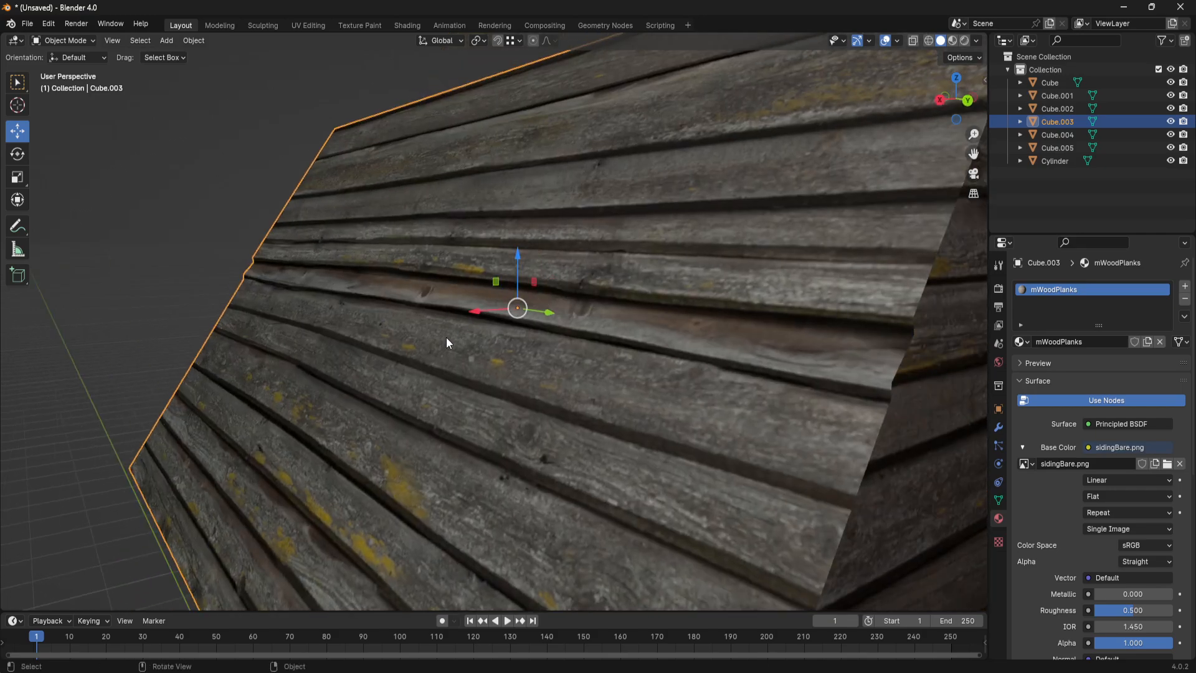
scroll(446, 338, down, 5)
middle_drag(446, 338, 517, 334)
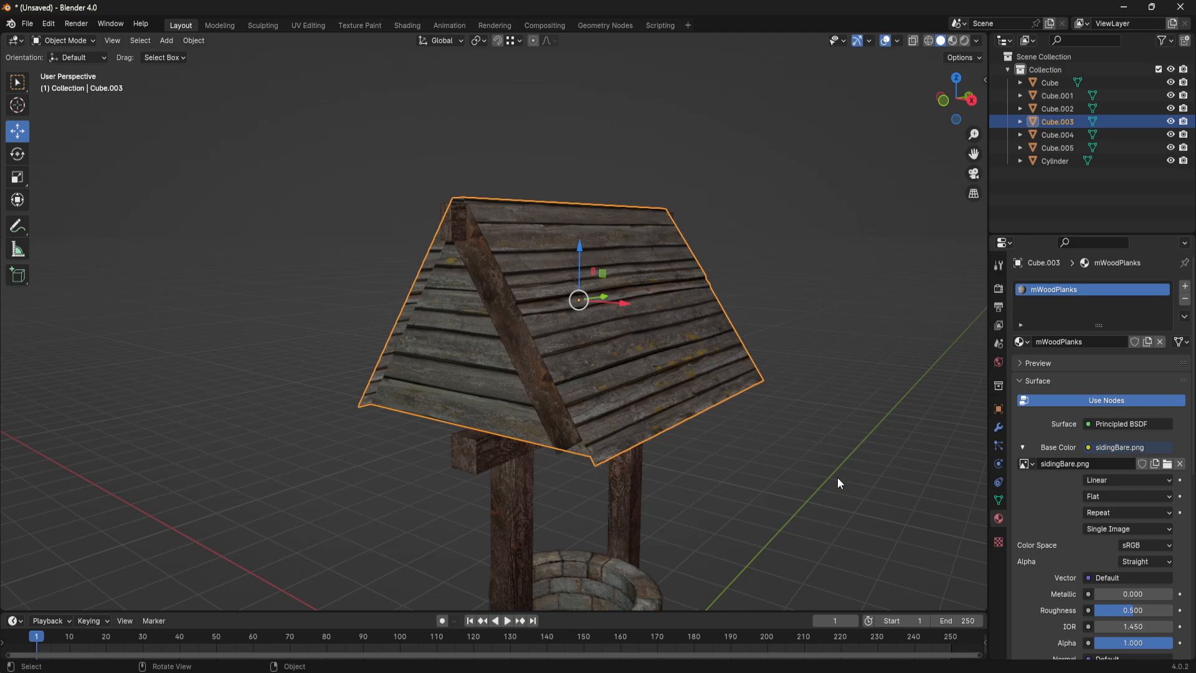
scroll(837, 478, down, 2)
shift+middle_drag(700, 440, 643, 335)
scroll(644, 338, down, 1)
click(656, 343)
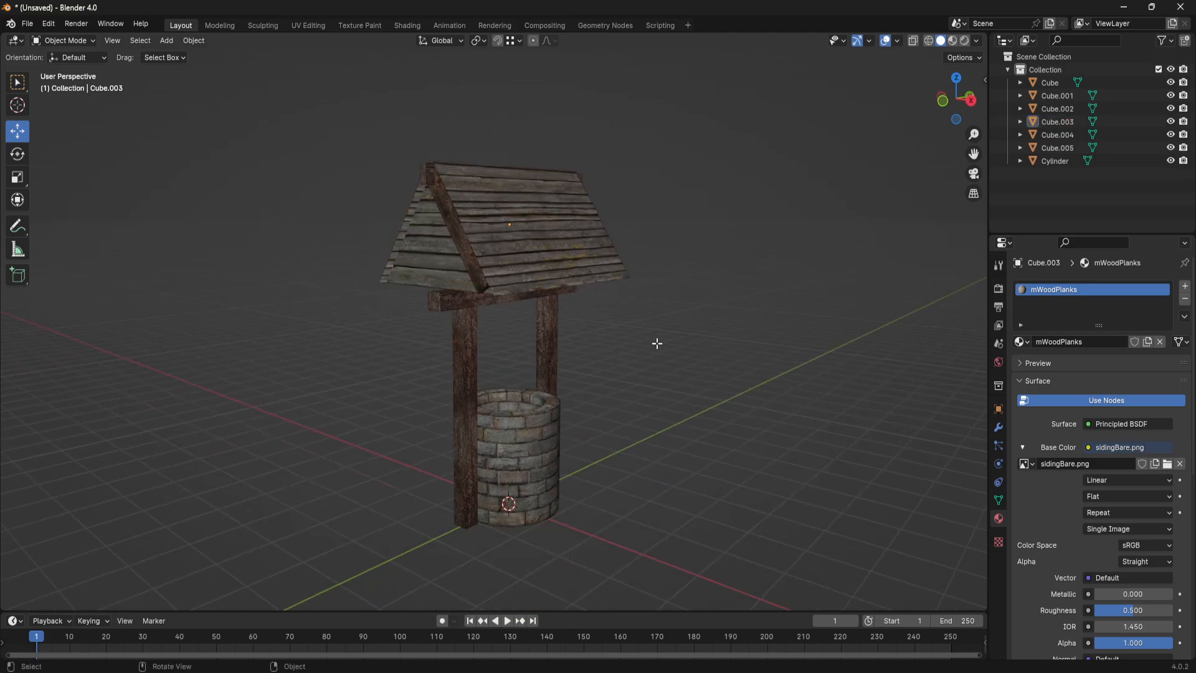
- Examine the whole well from several distances, including the roof, posts, crossbeam and brick ring
key(Tab)
key(Tab)
middle_drag(776, 302, 715, 311)
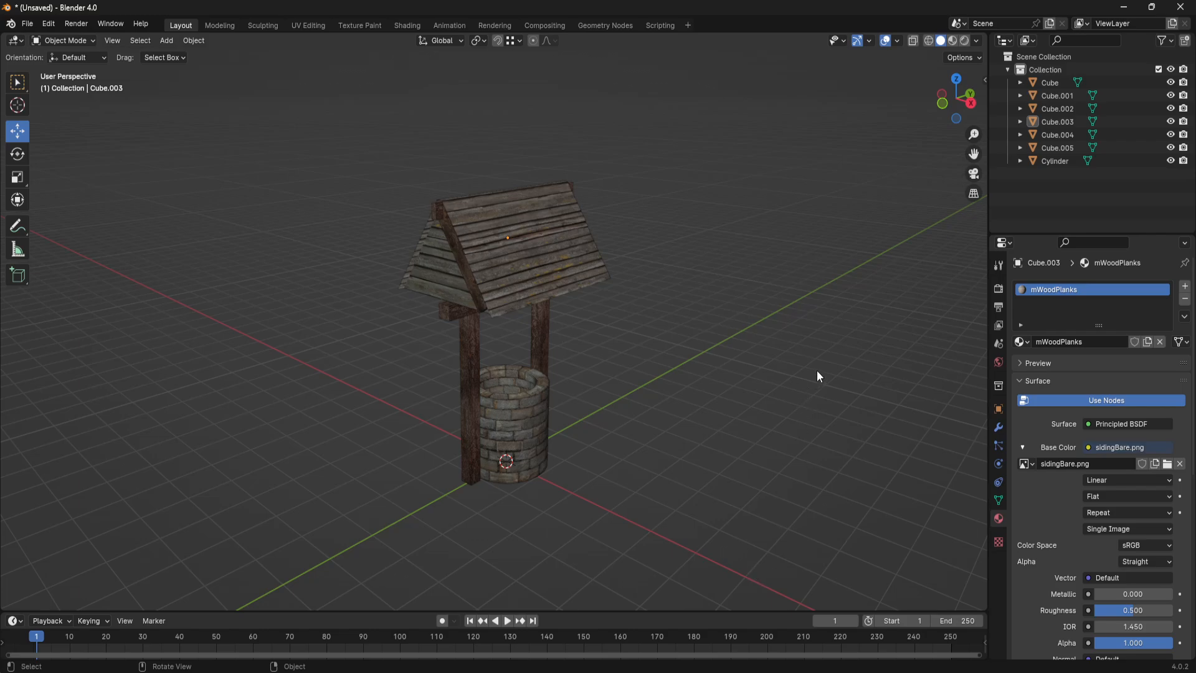
scroll(592, 337, up, 1)
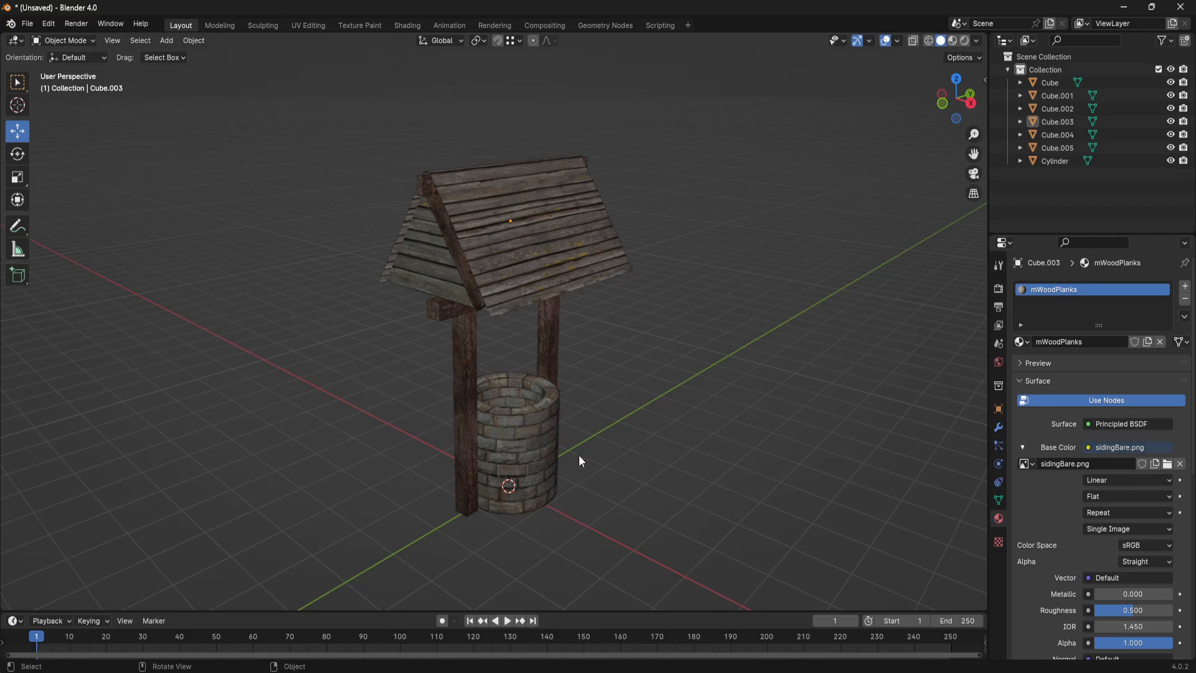
scroll(579, 461, up, 3)
scroll(543, 461, down, 5)
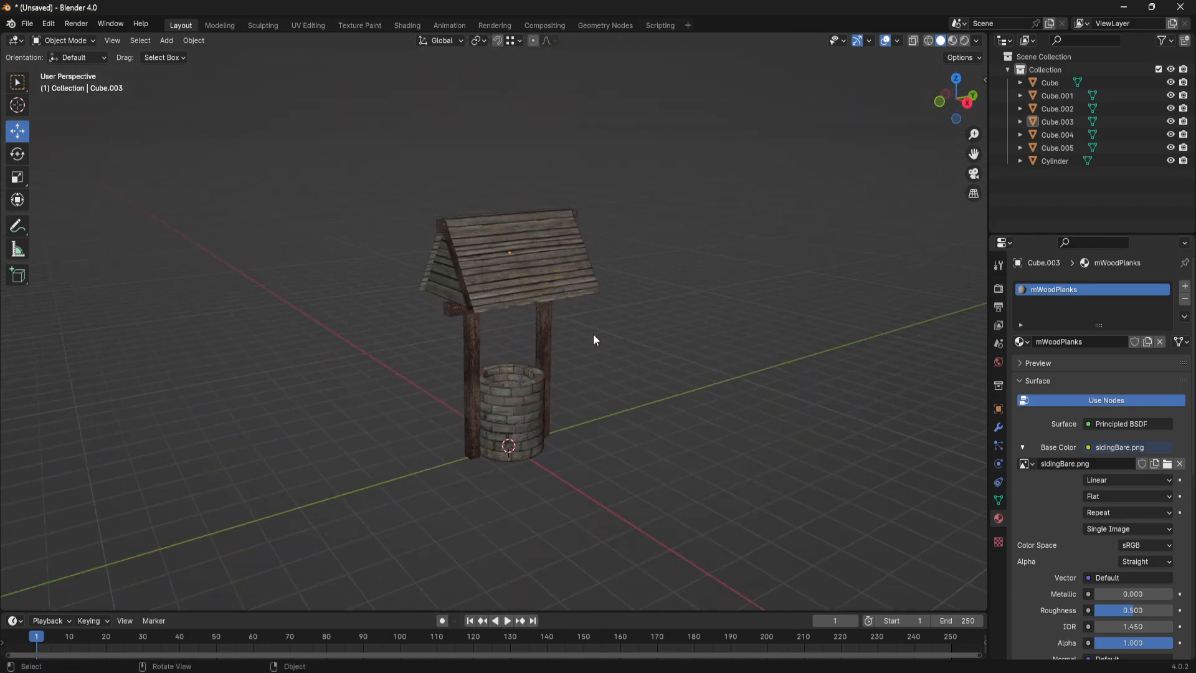
scroll(596, 358, up, 5)
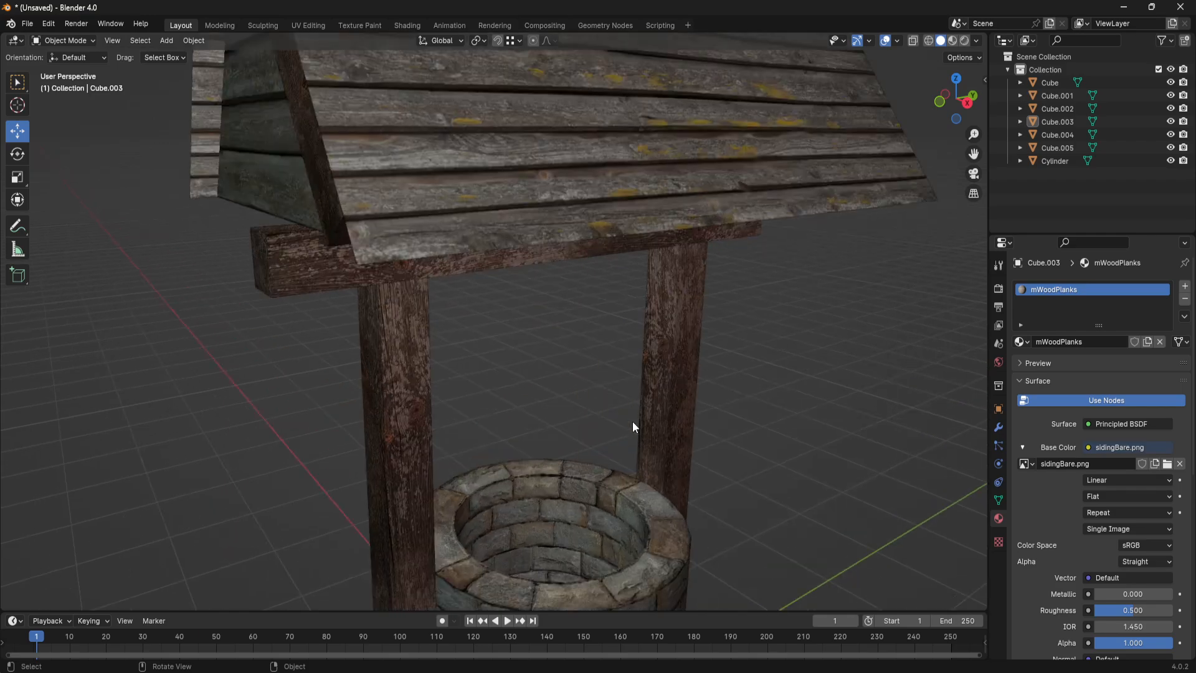
scroll(707, 479, down, 7)
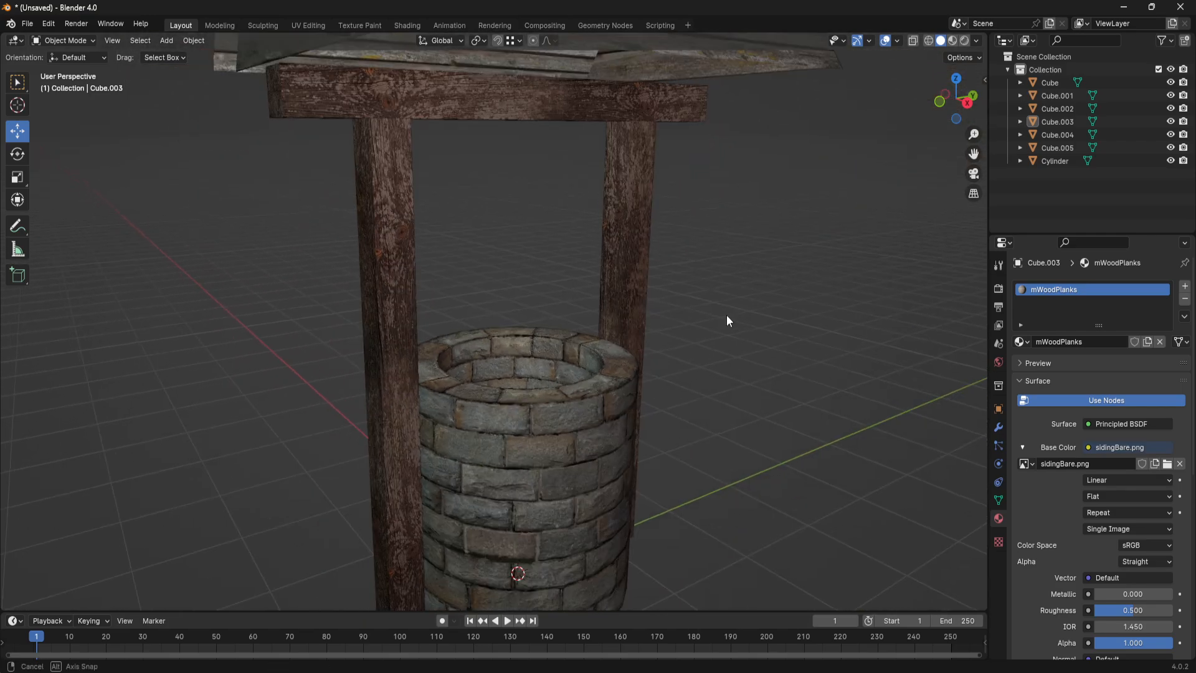